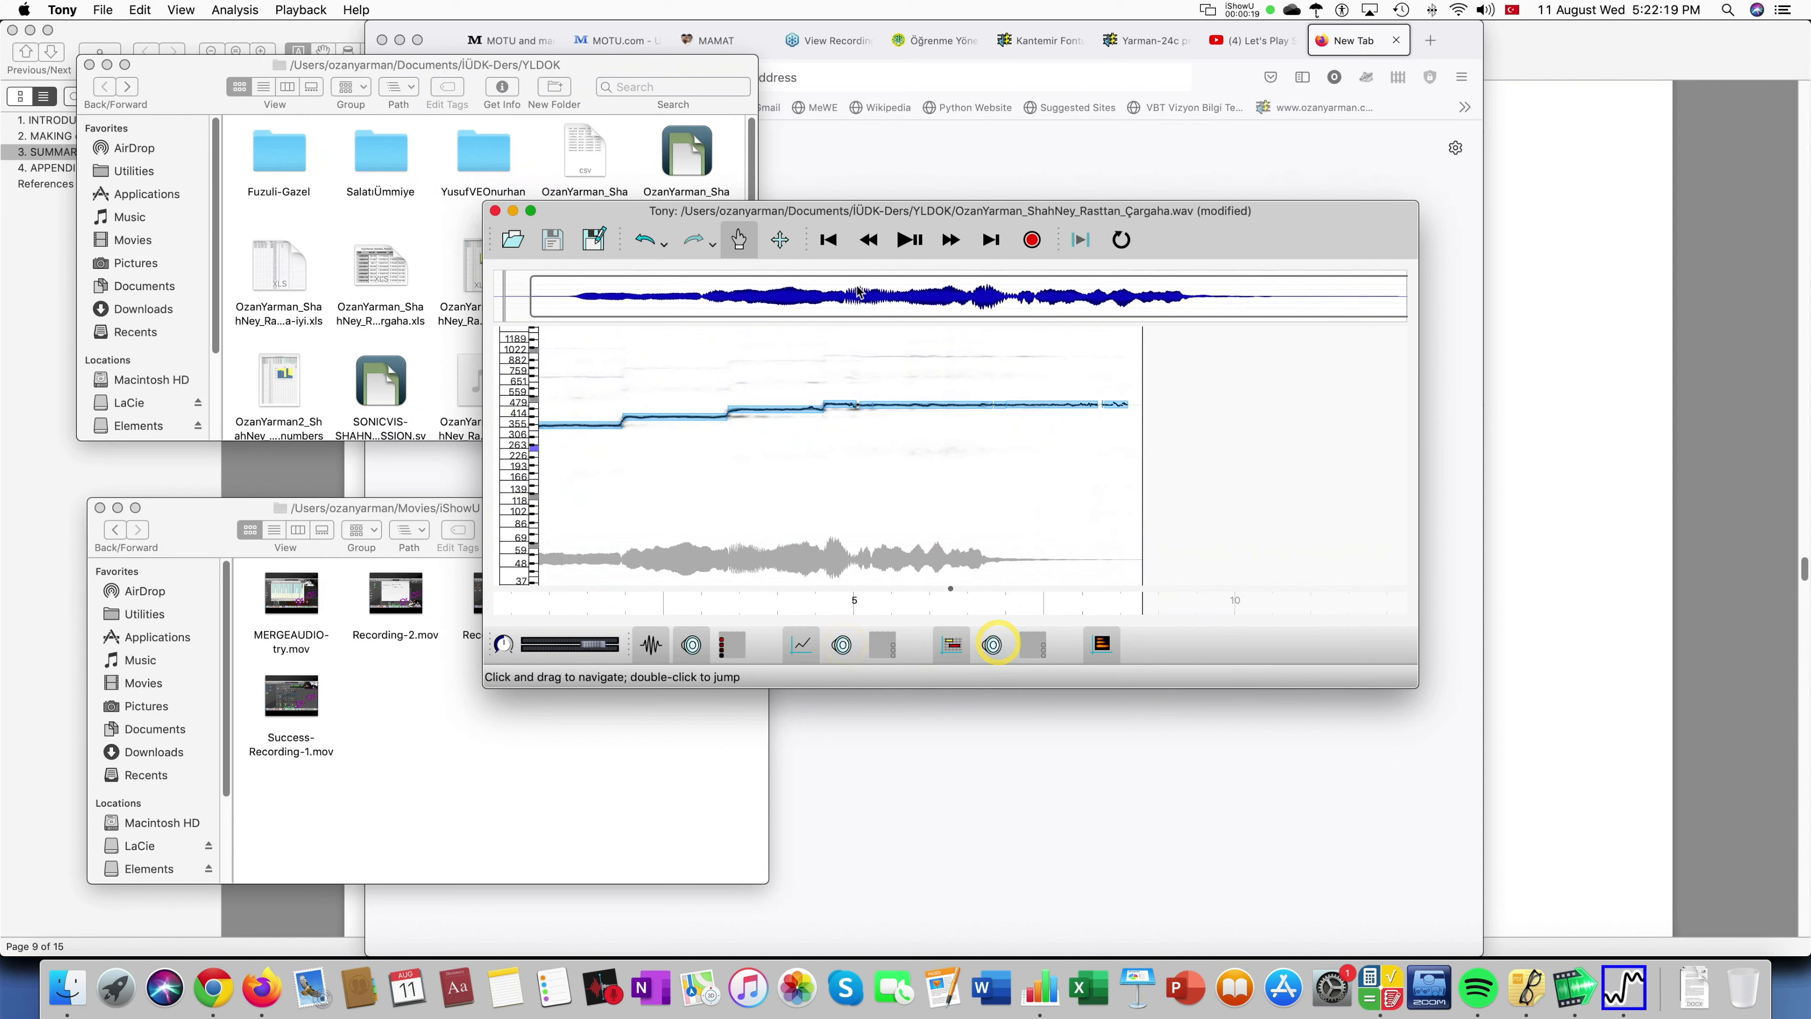
Play the recording and toggle the audible playback of the pitch track and the notes.
click(910, 241)
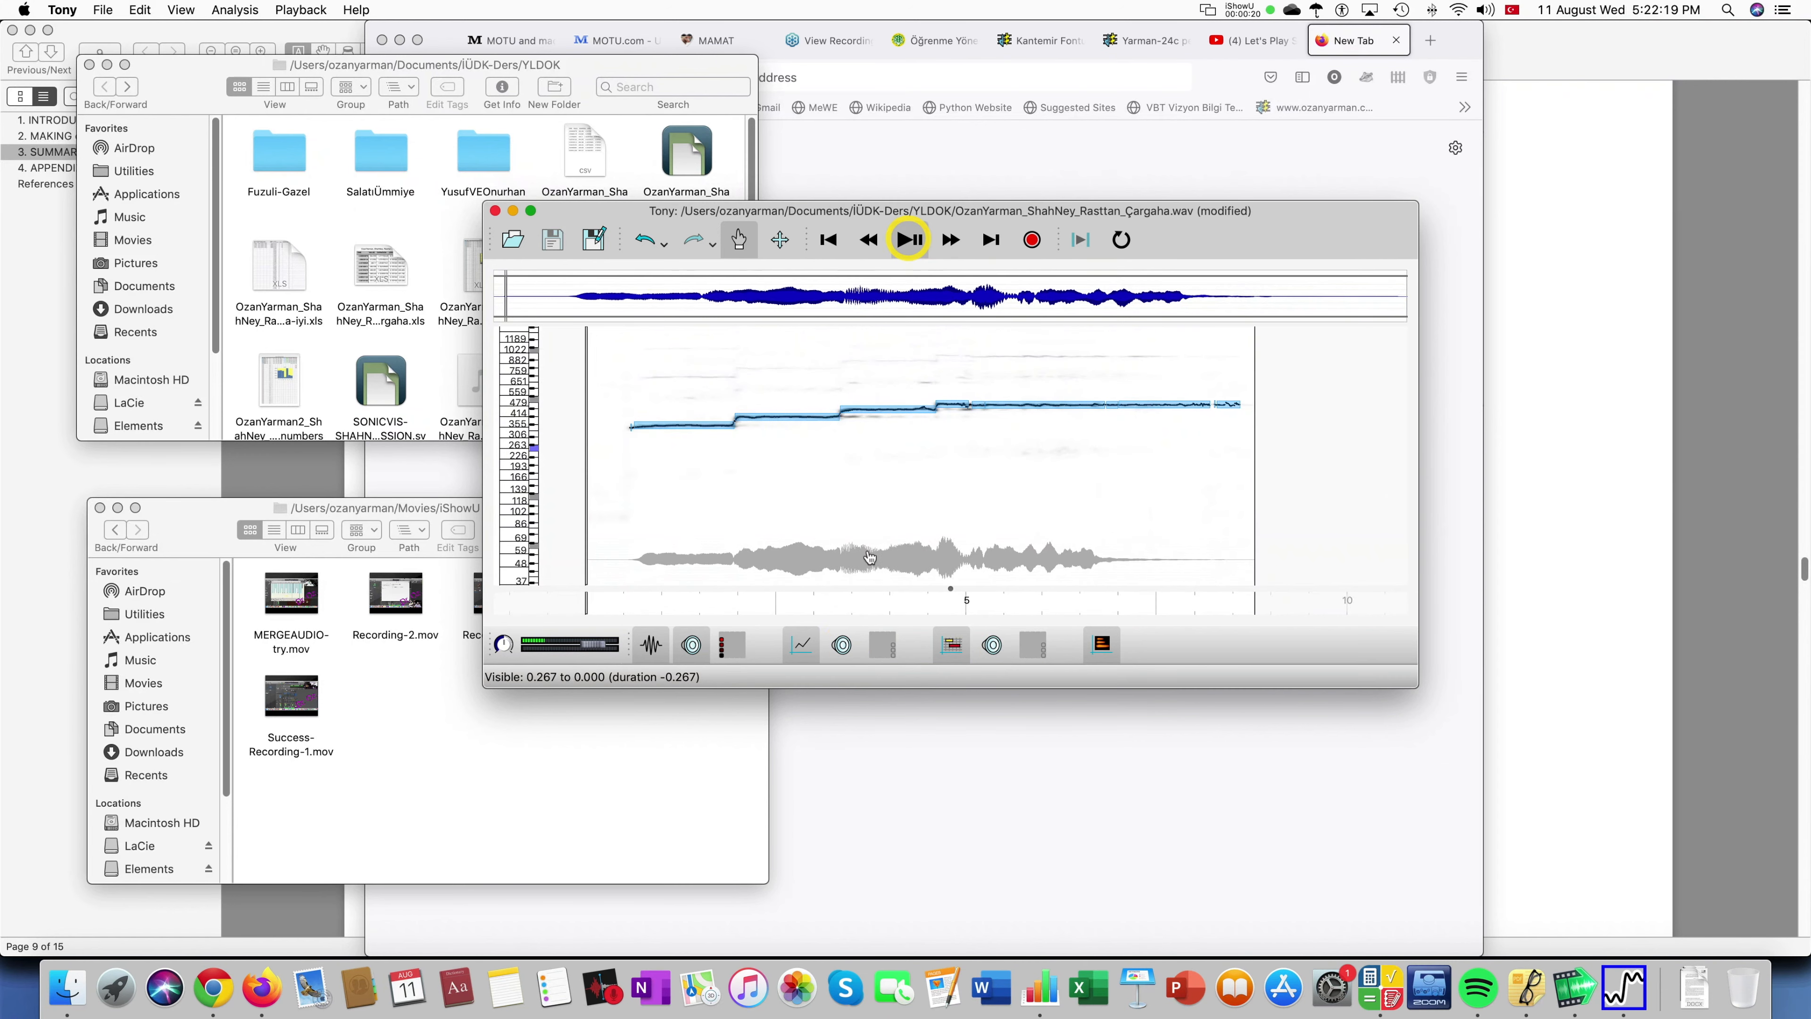
click(843, 648)
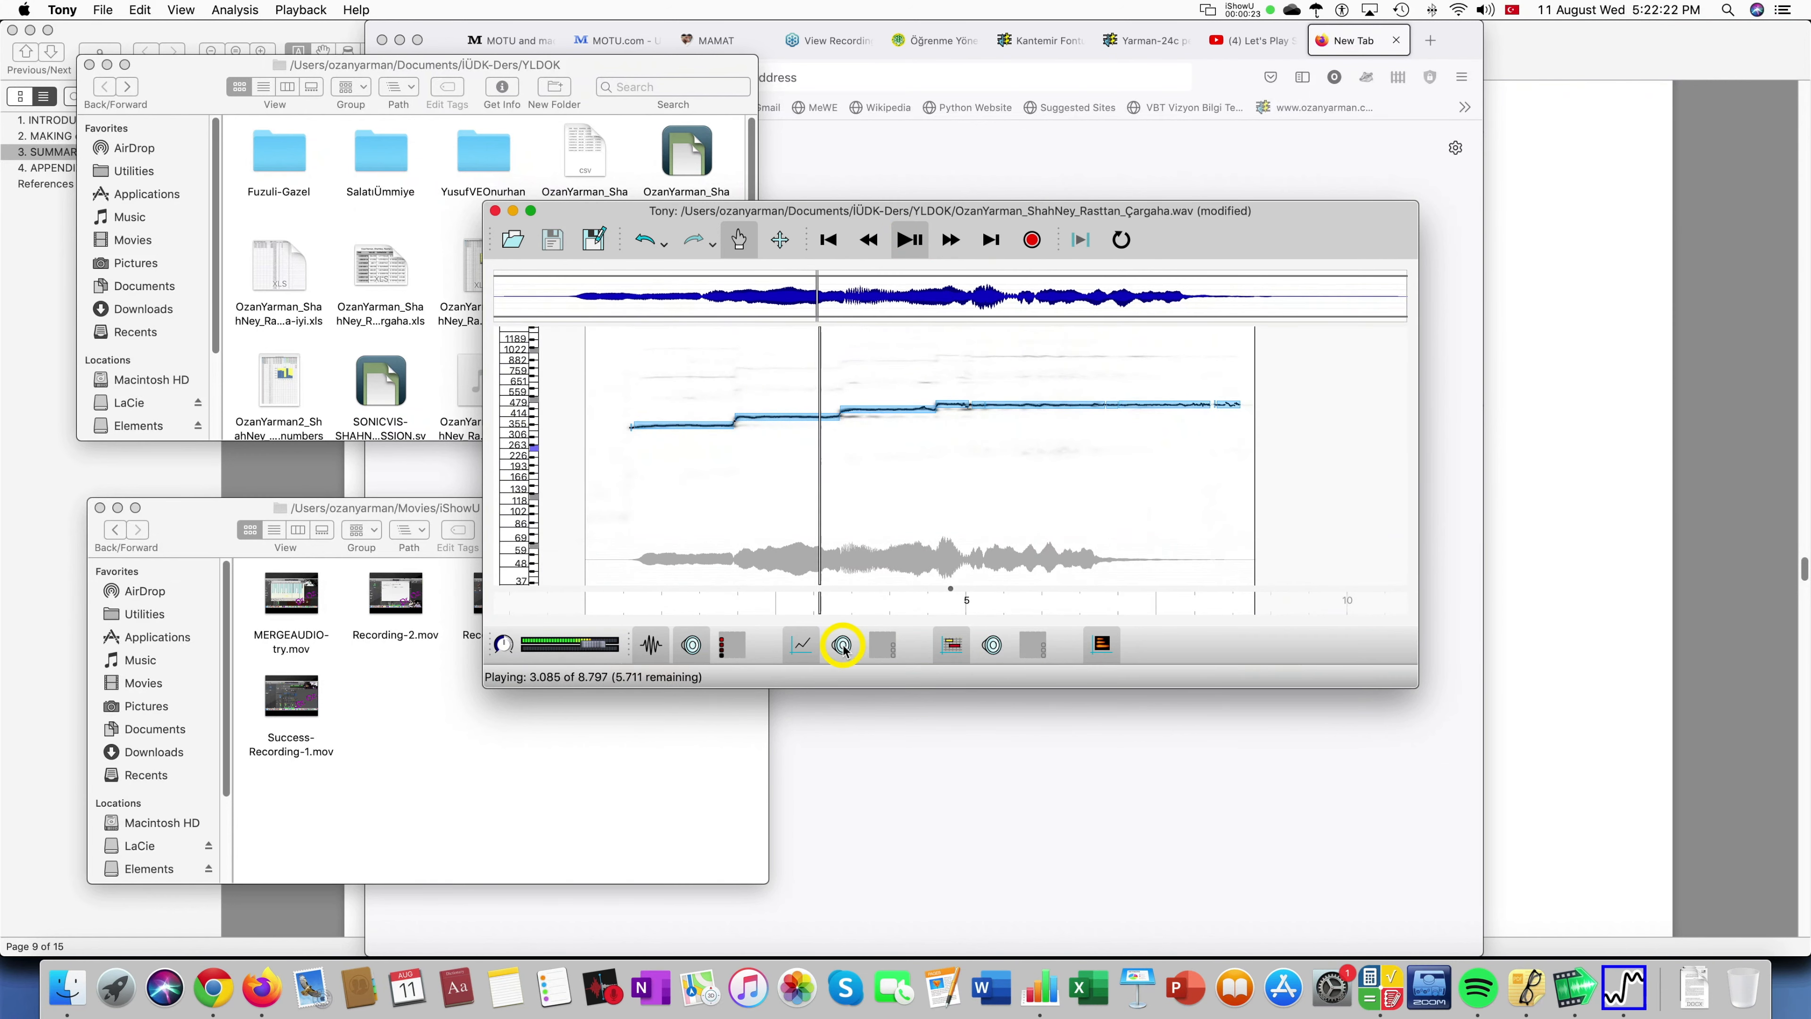
click(992, 644)
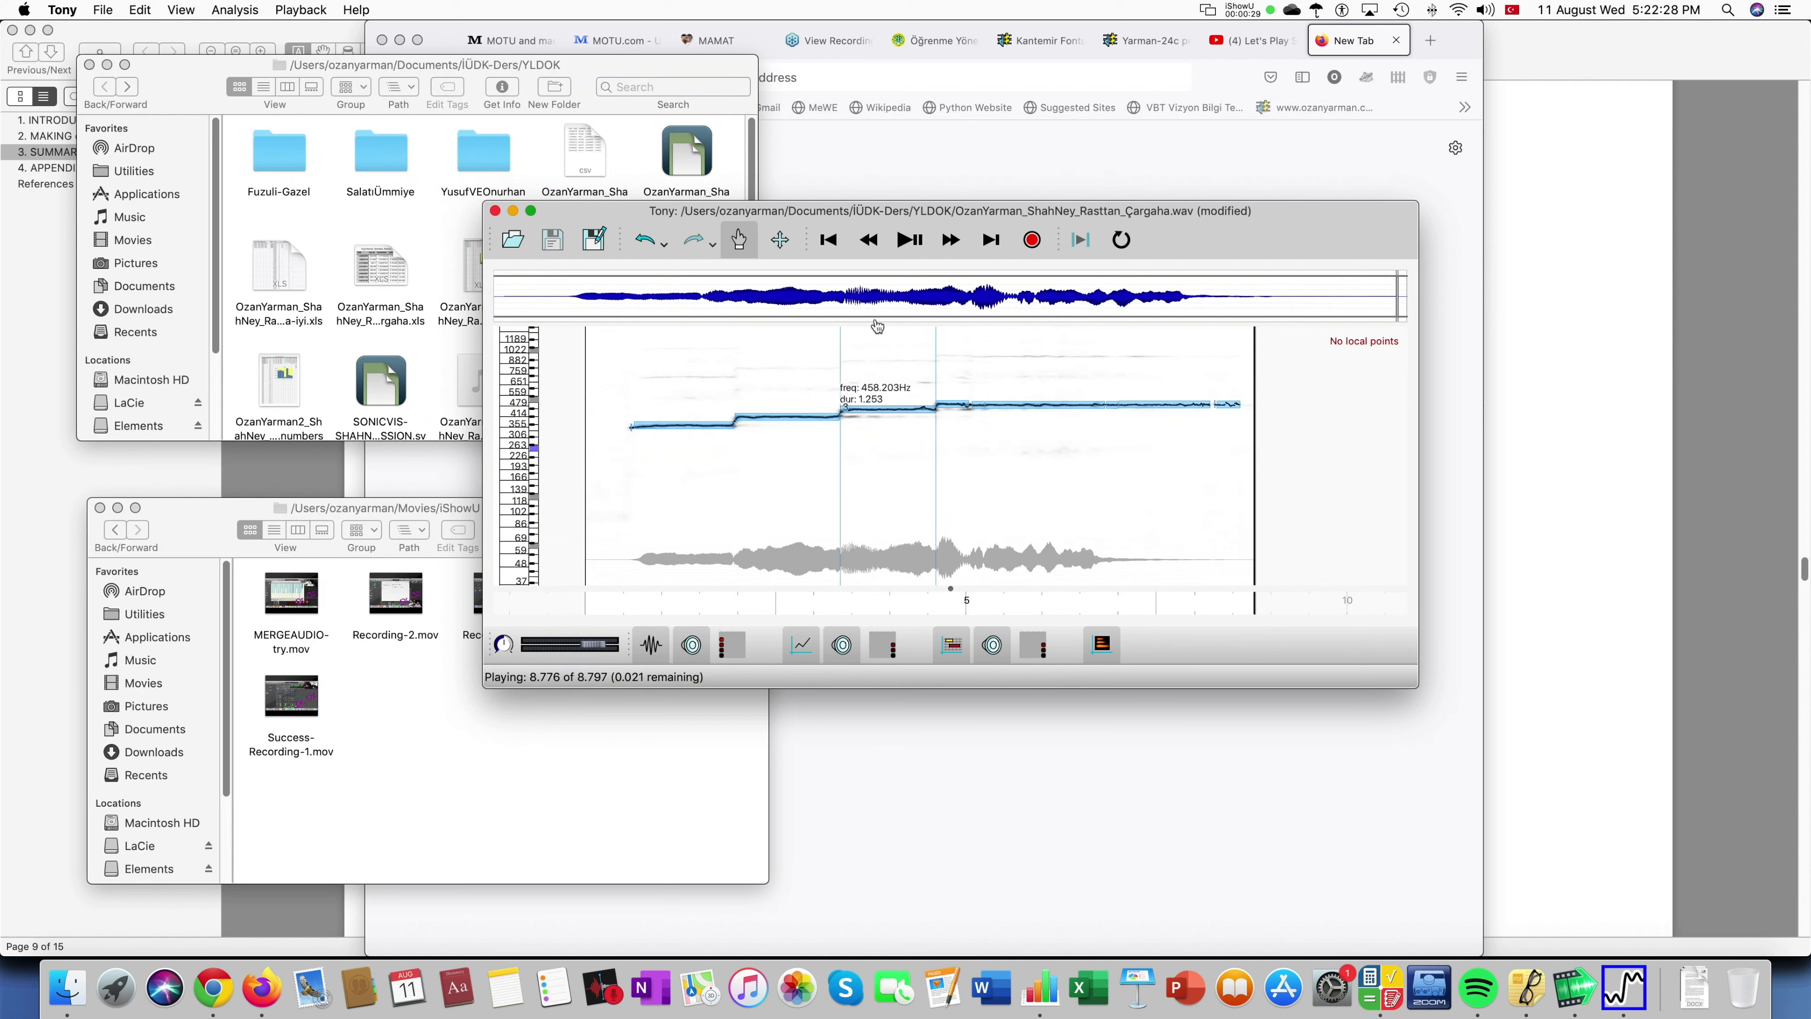
Export the note data as a Sonic Visualiser Layer XML (.svl) file, reusing the existing ShahNey_Rasttan_Çargaha file name with an X added before "_ShahNey".
click(103, 11)
click(173, 196)
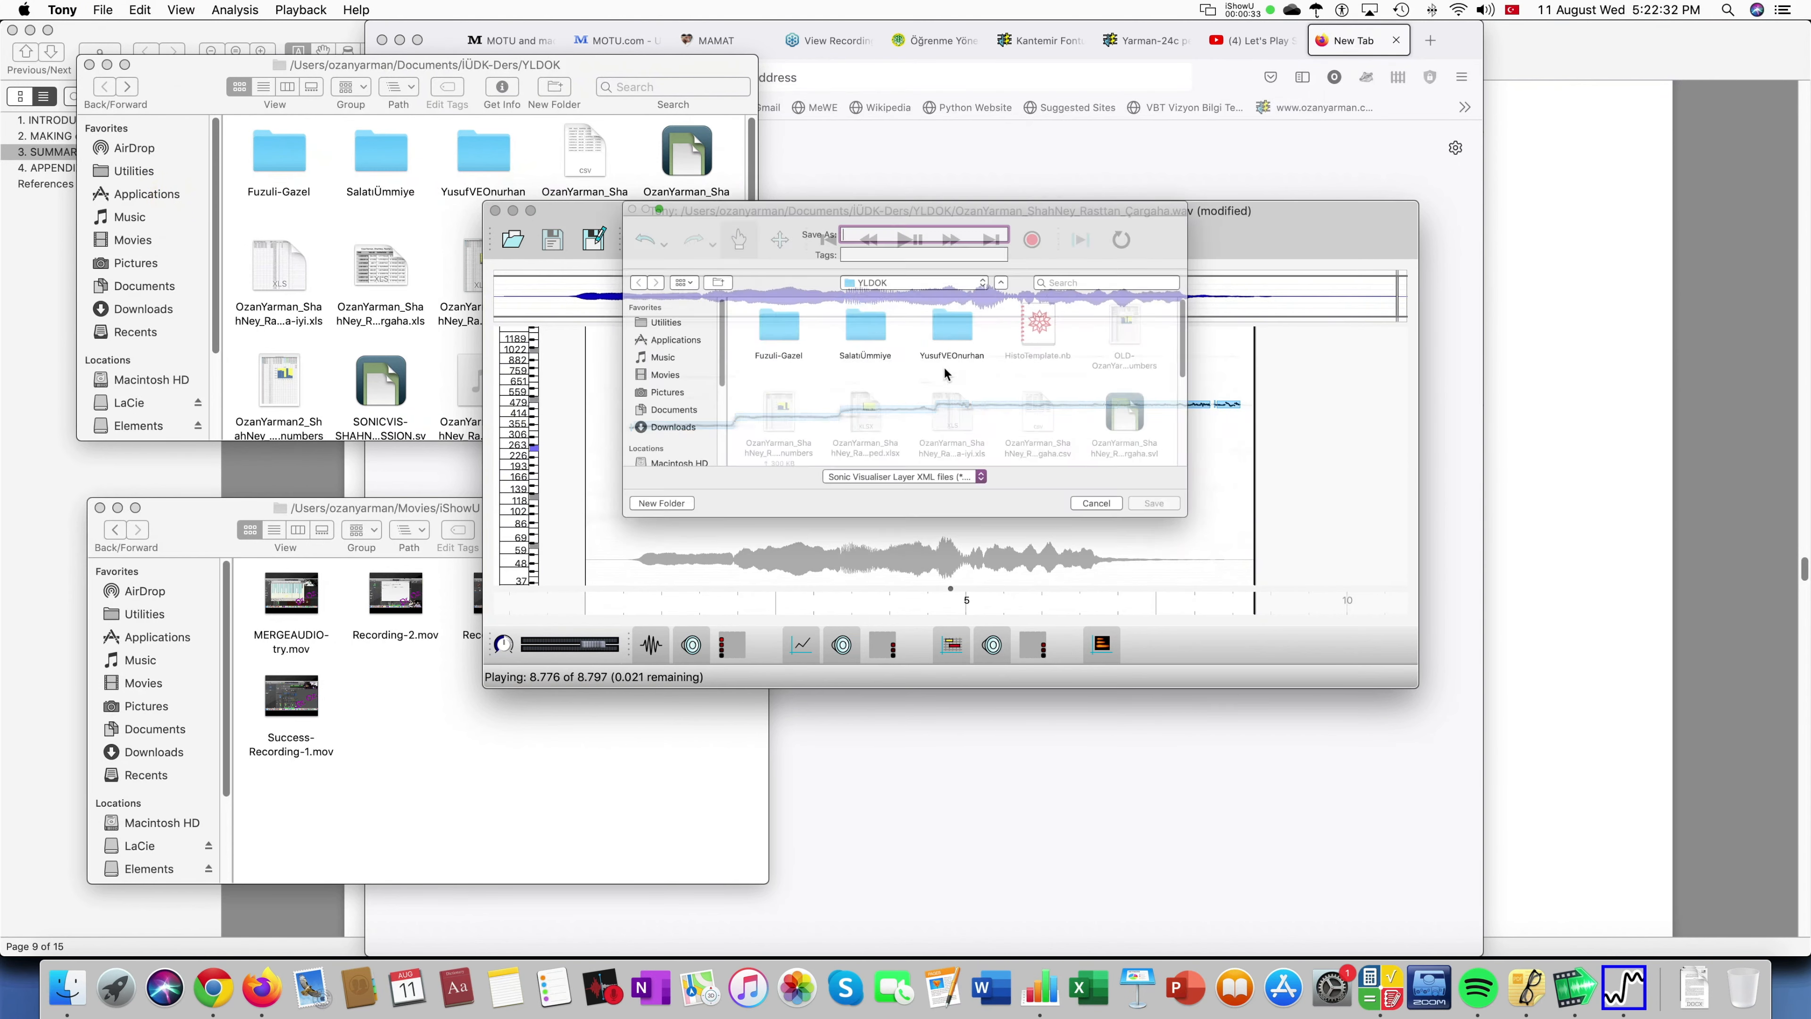
click(996, 516)
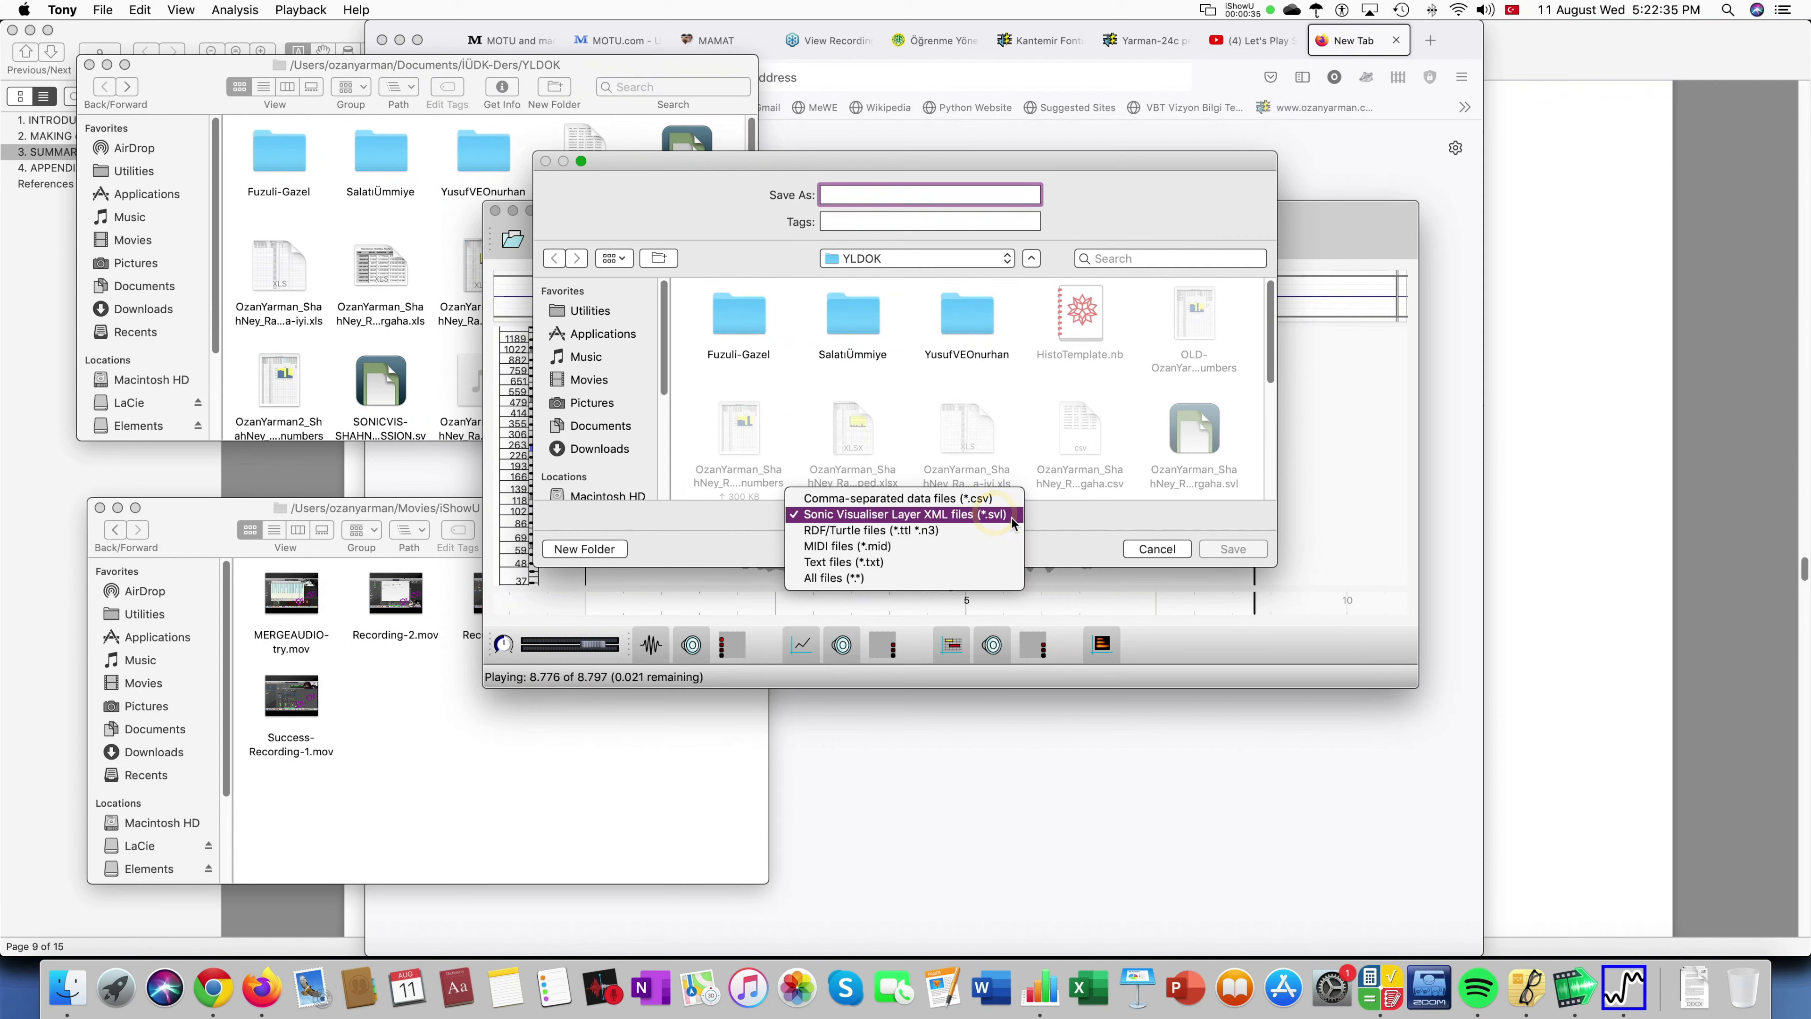
click(1075, 512)
click(1212, 439)
click(888, 194)
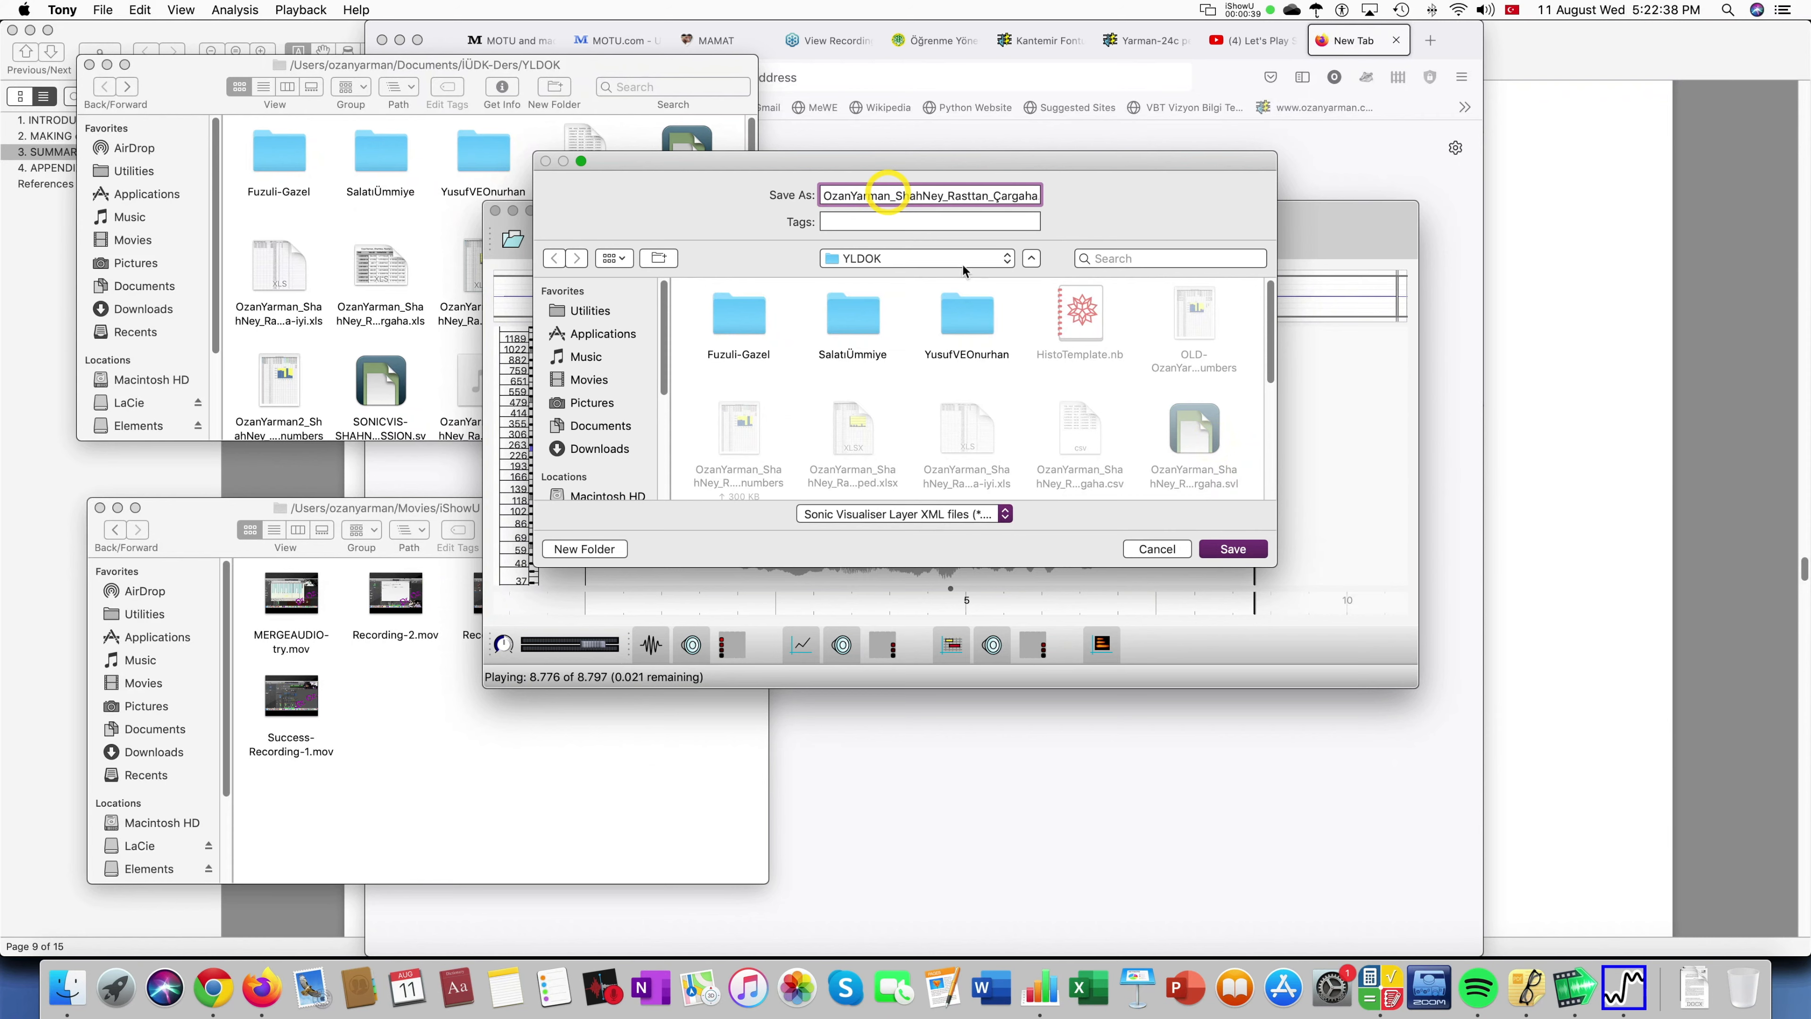
text(X)
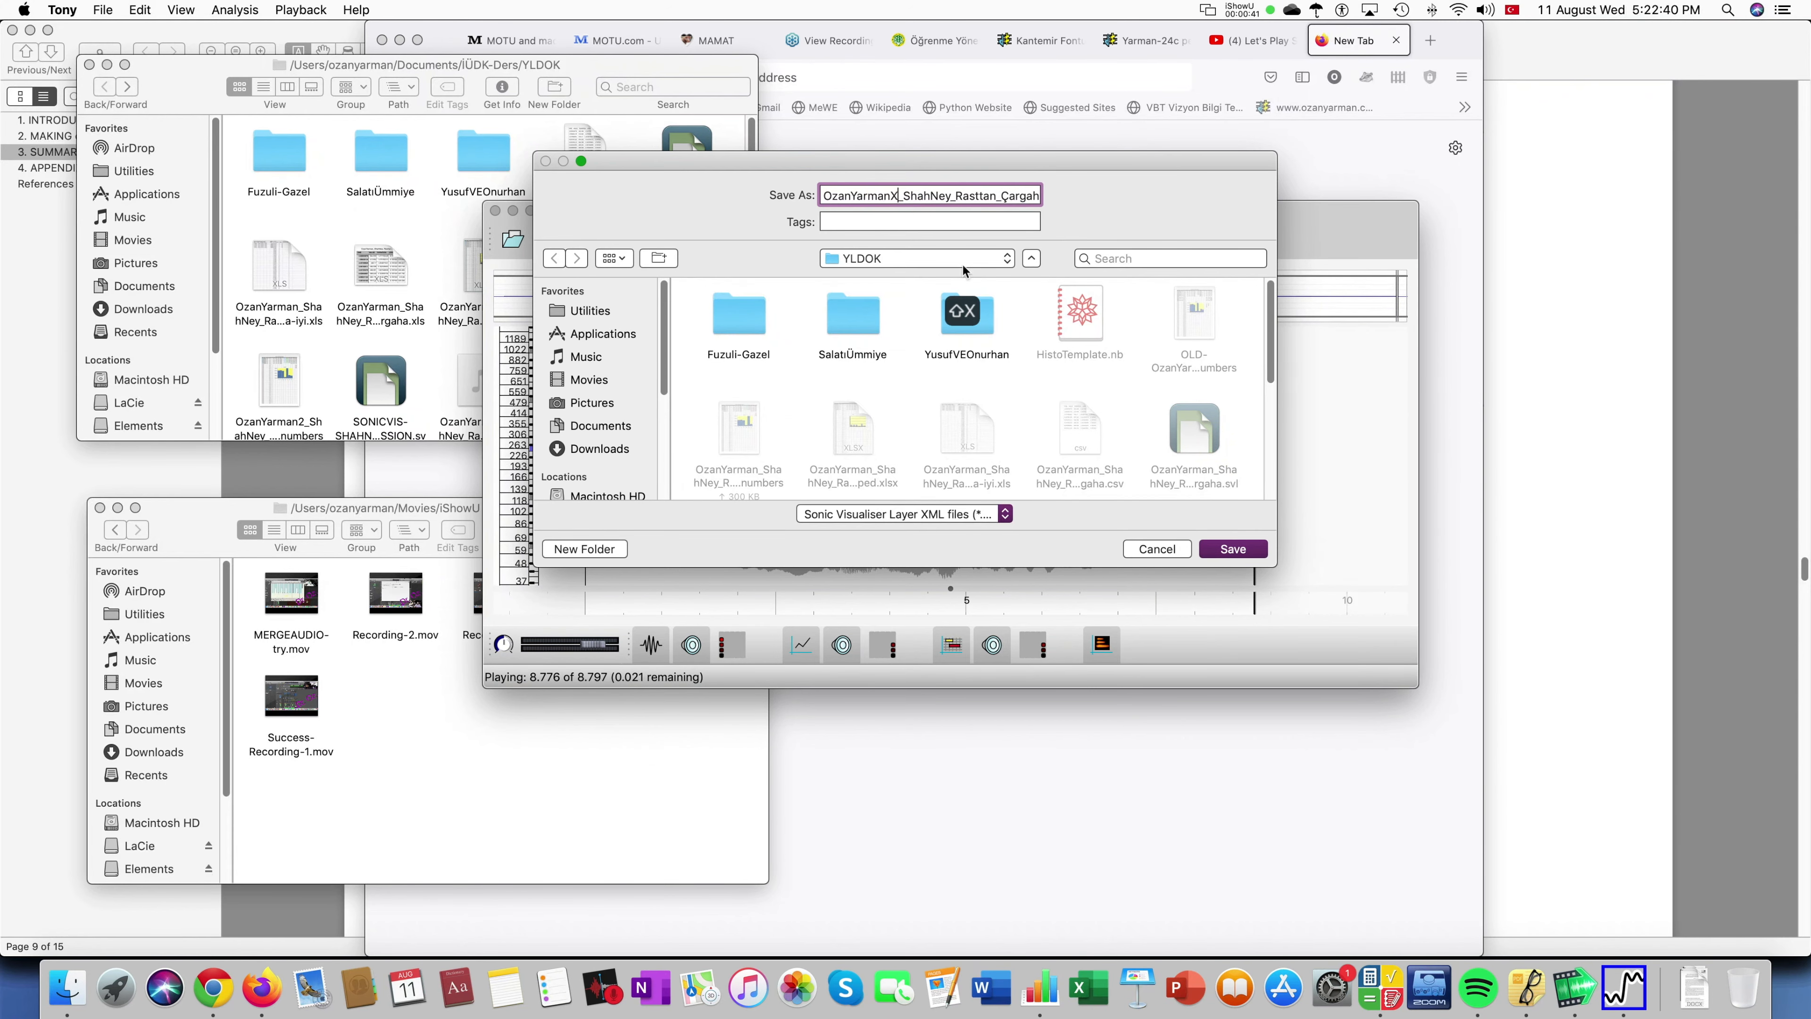
click(1233, 549)
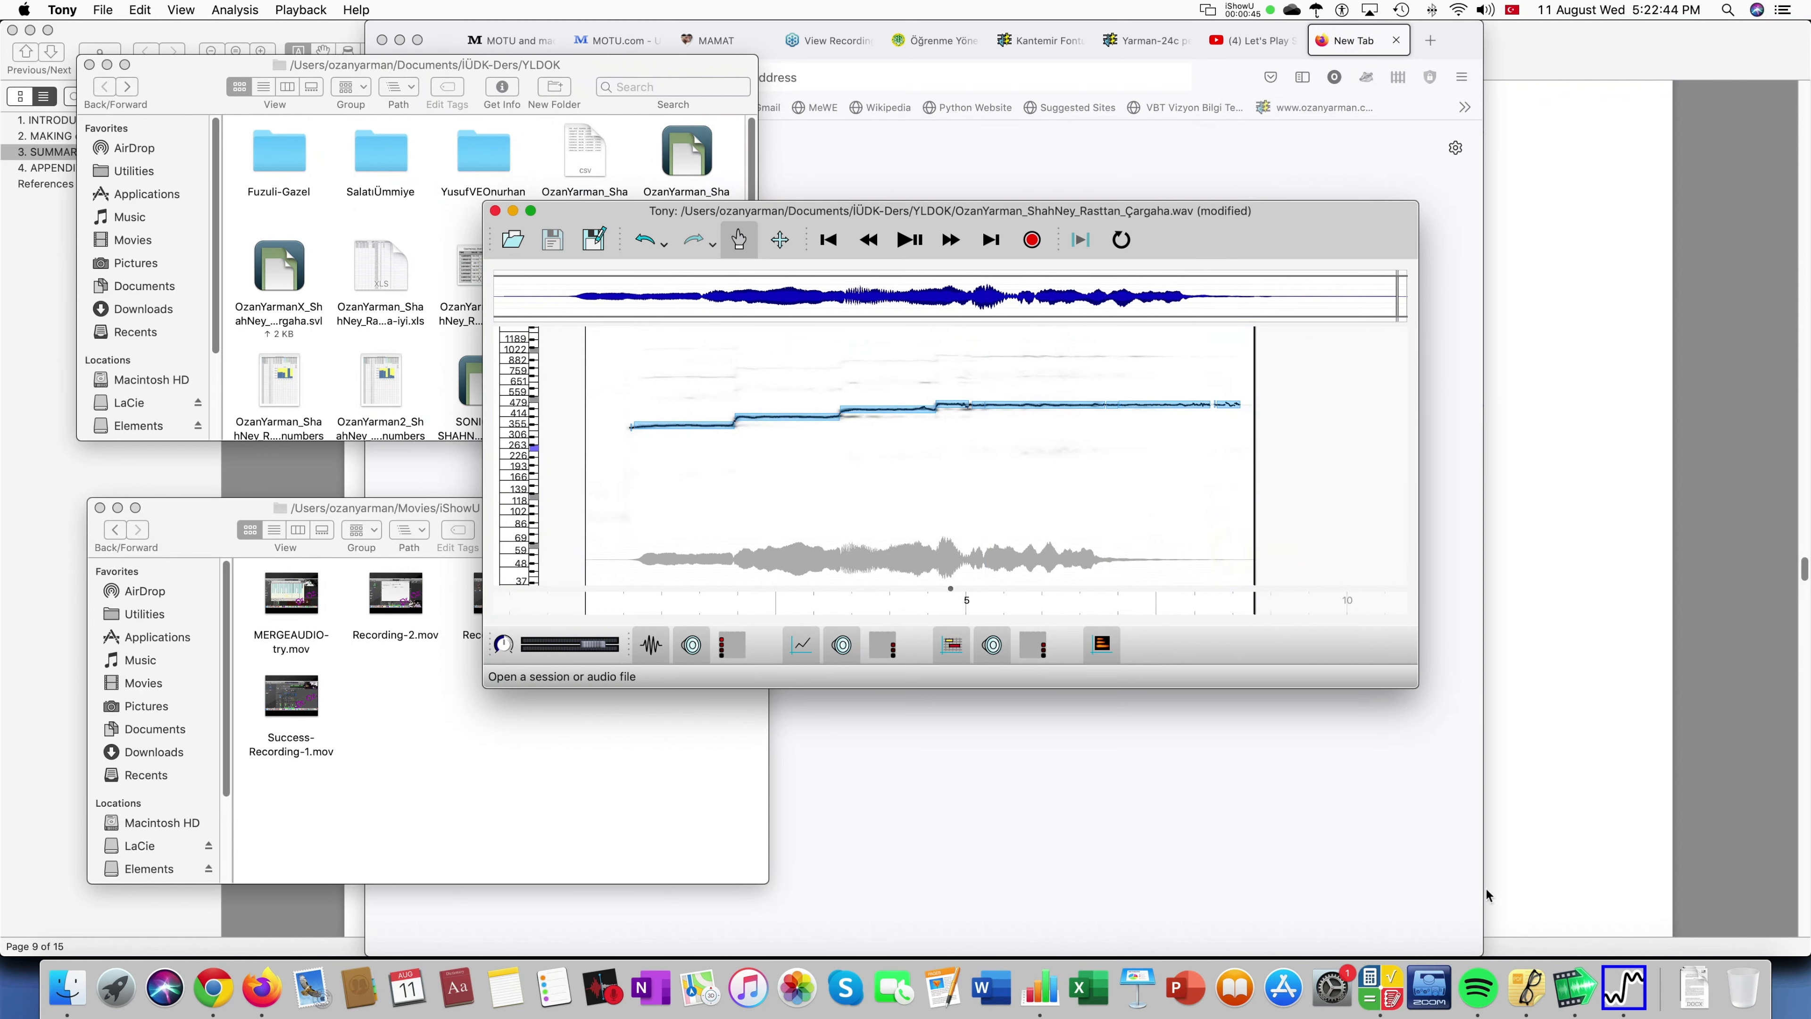
Quit Tony and launch Sonic Visualiser.
click(1624, 981)
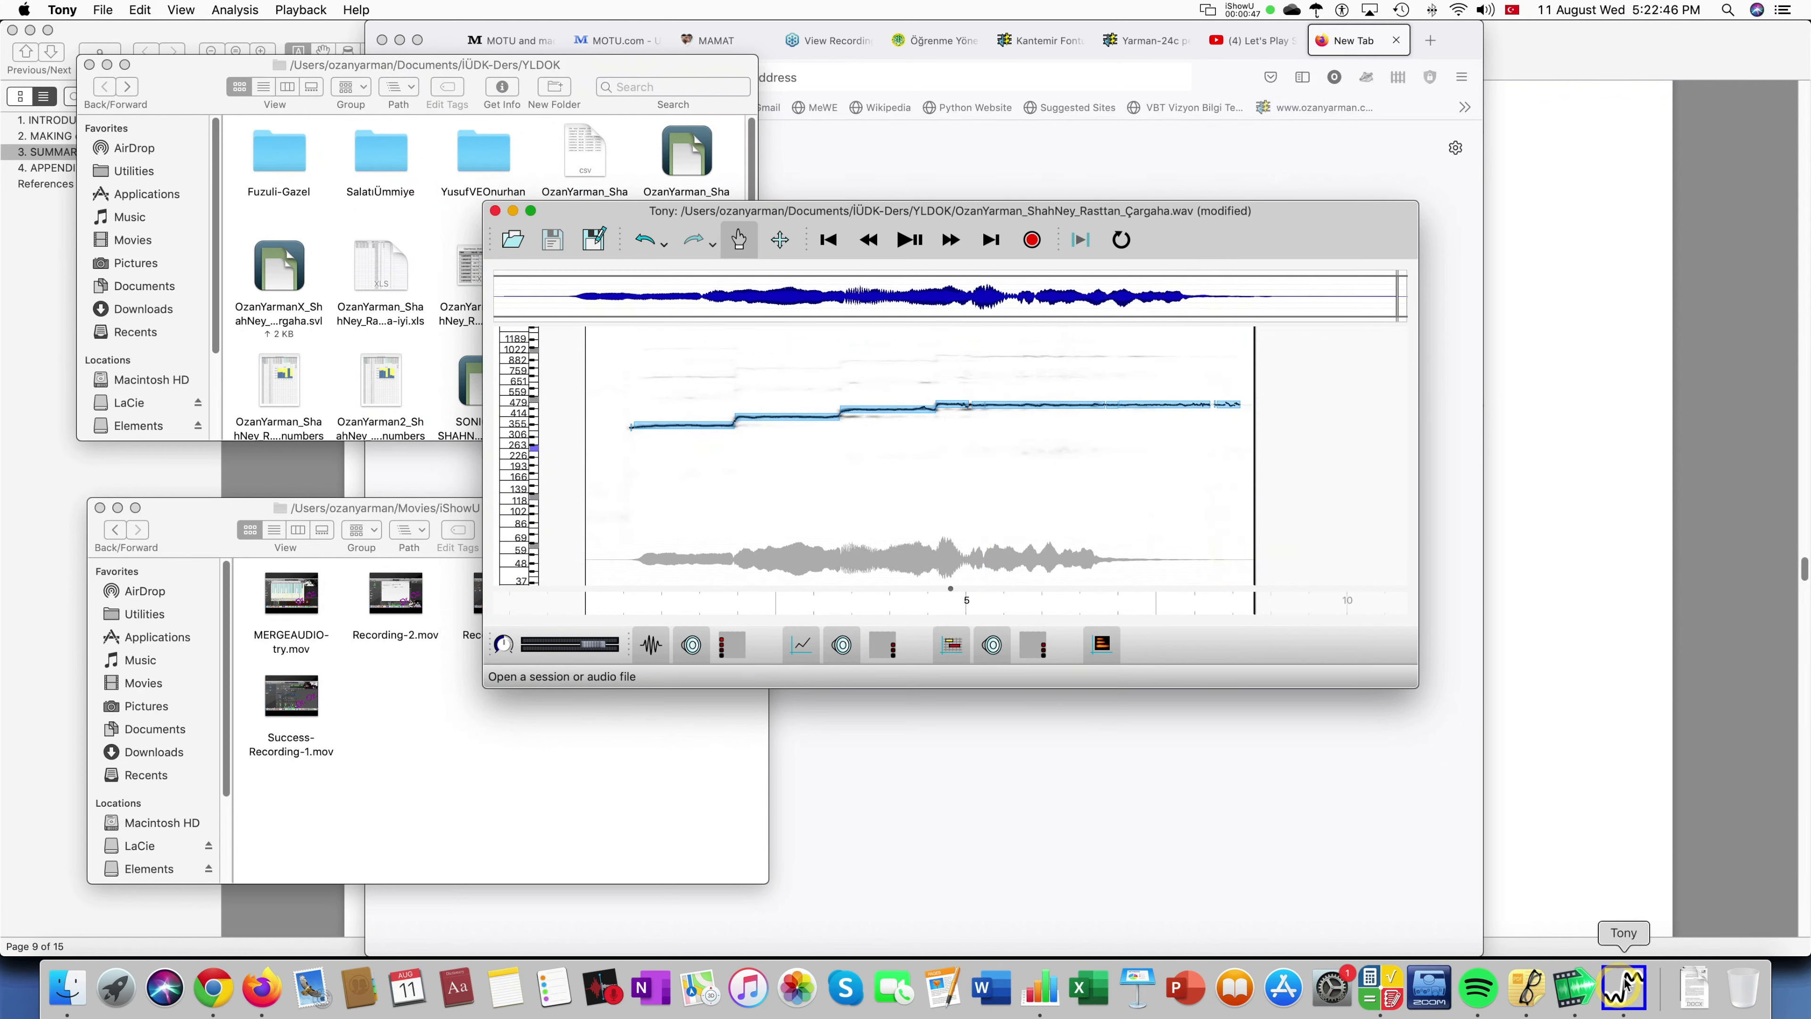
right_click(1624, 981)
click(1629, 932)
click(1011, 467)
click(110, 1002)
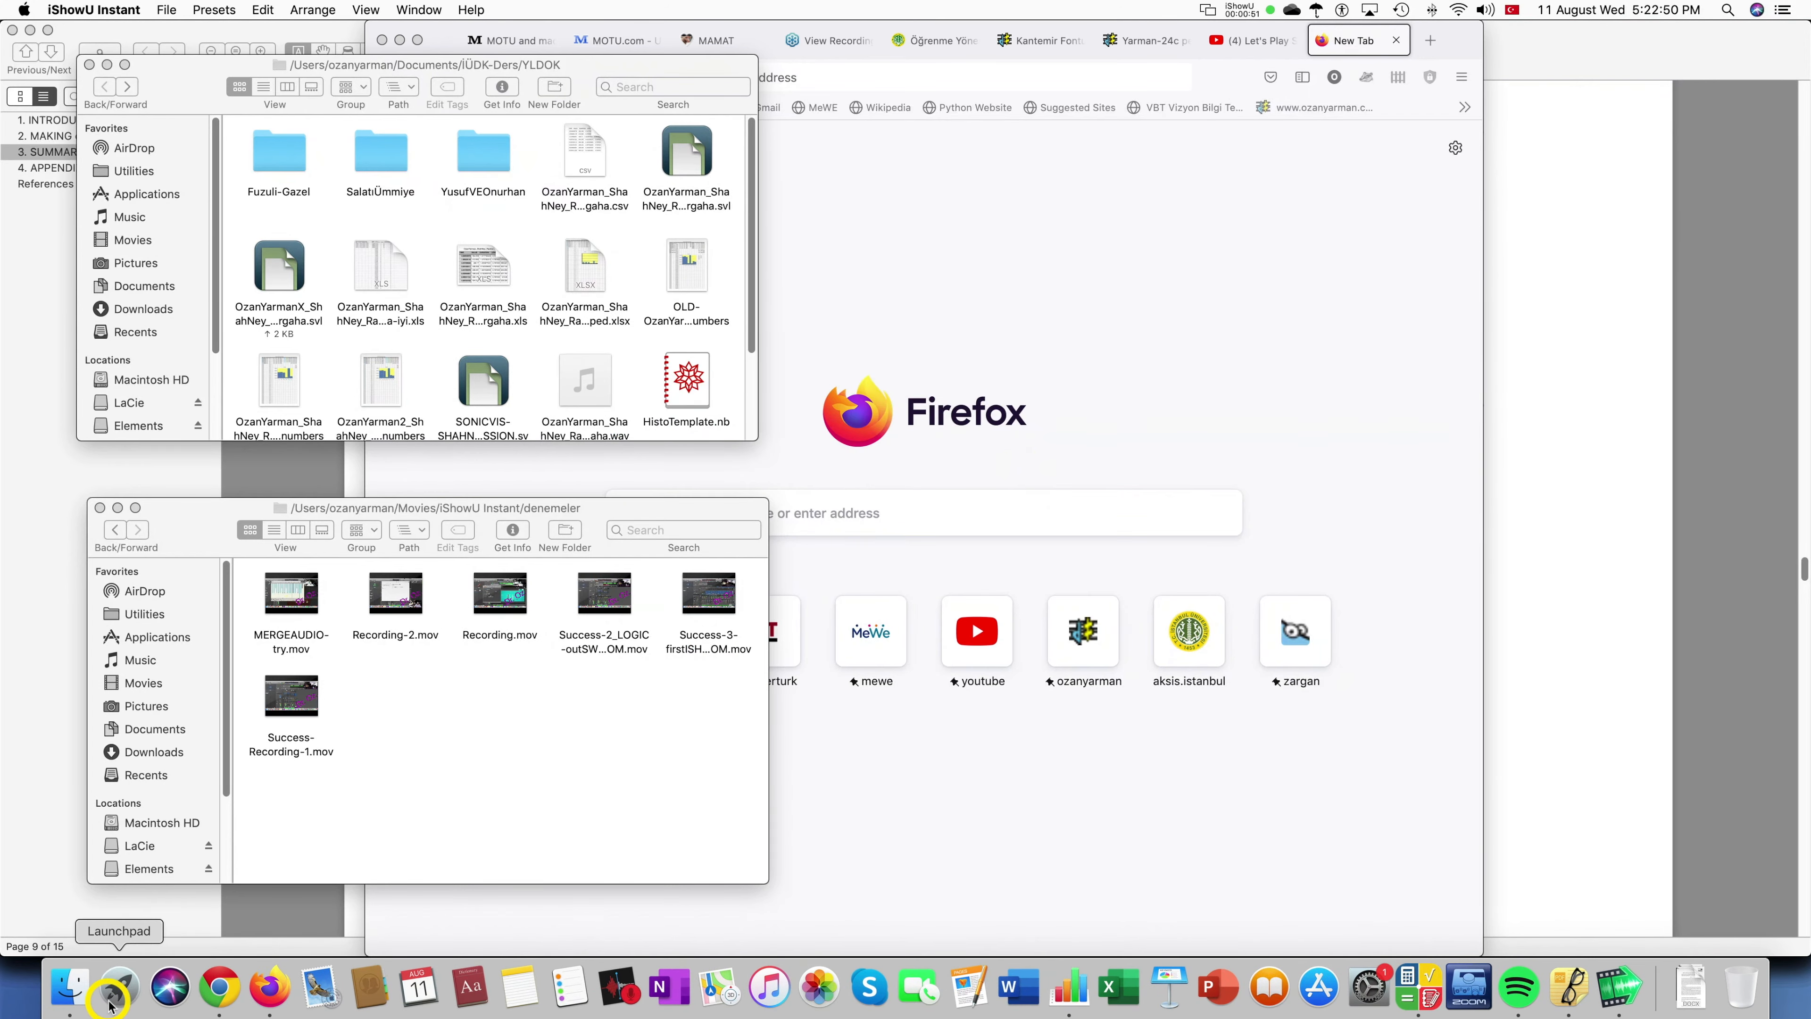
click(533, 307)
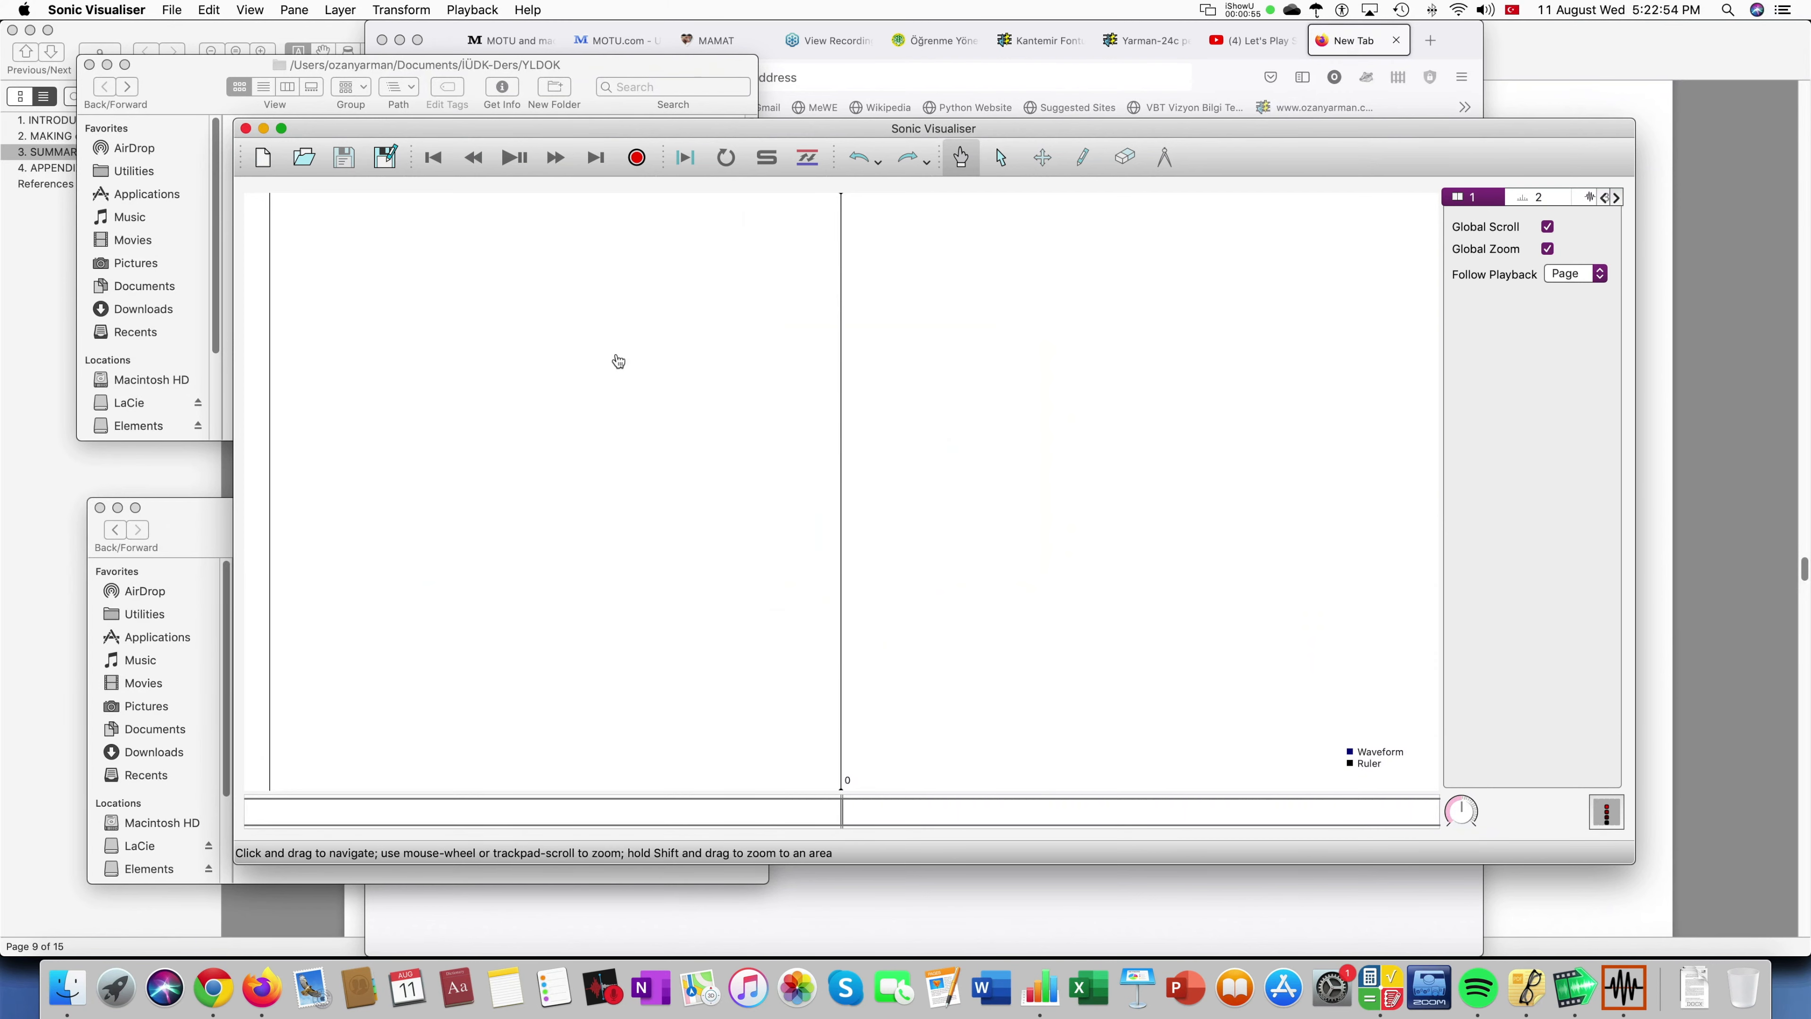
Open the recently used ShahNey_Rasttan_Çargaha.wav recording and play it, returning playback to the start.
click(171, 9)
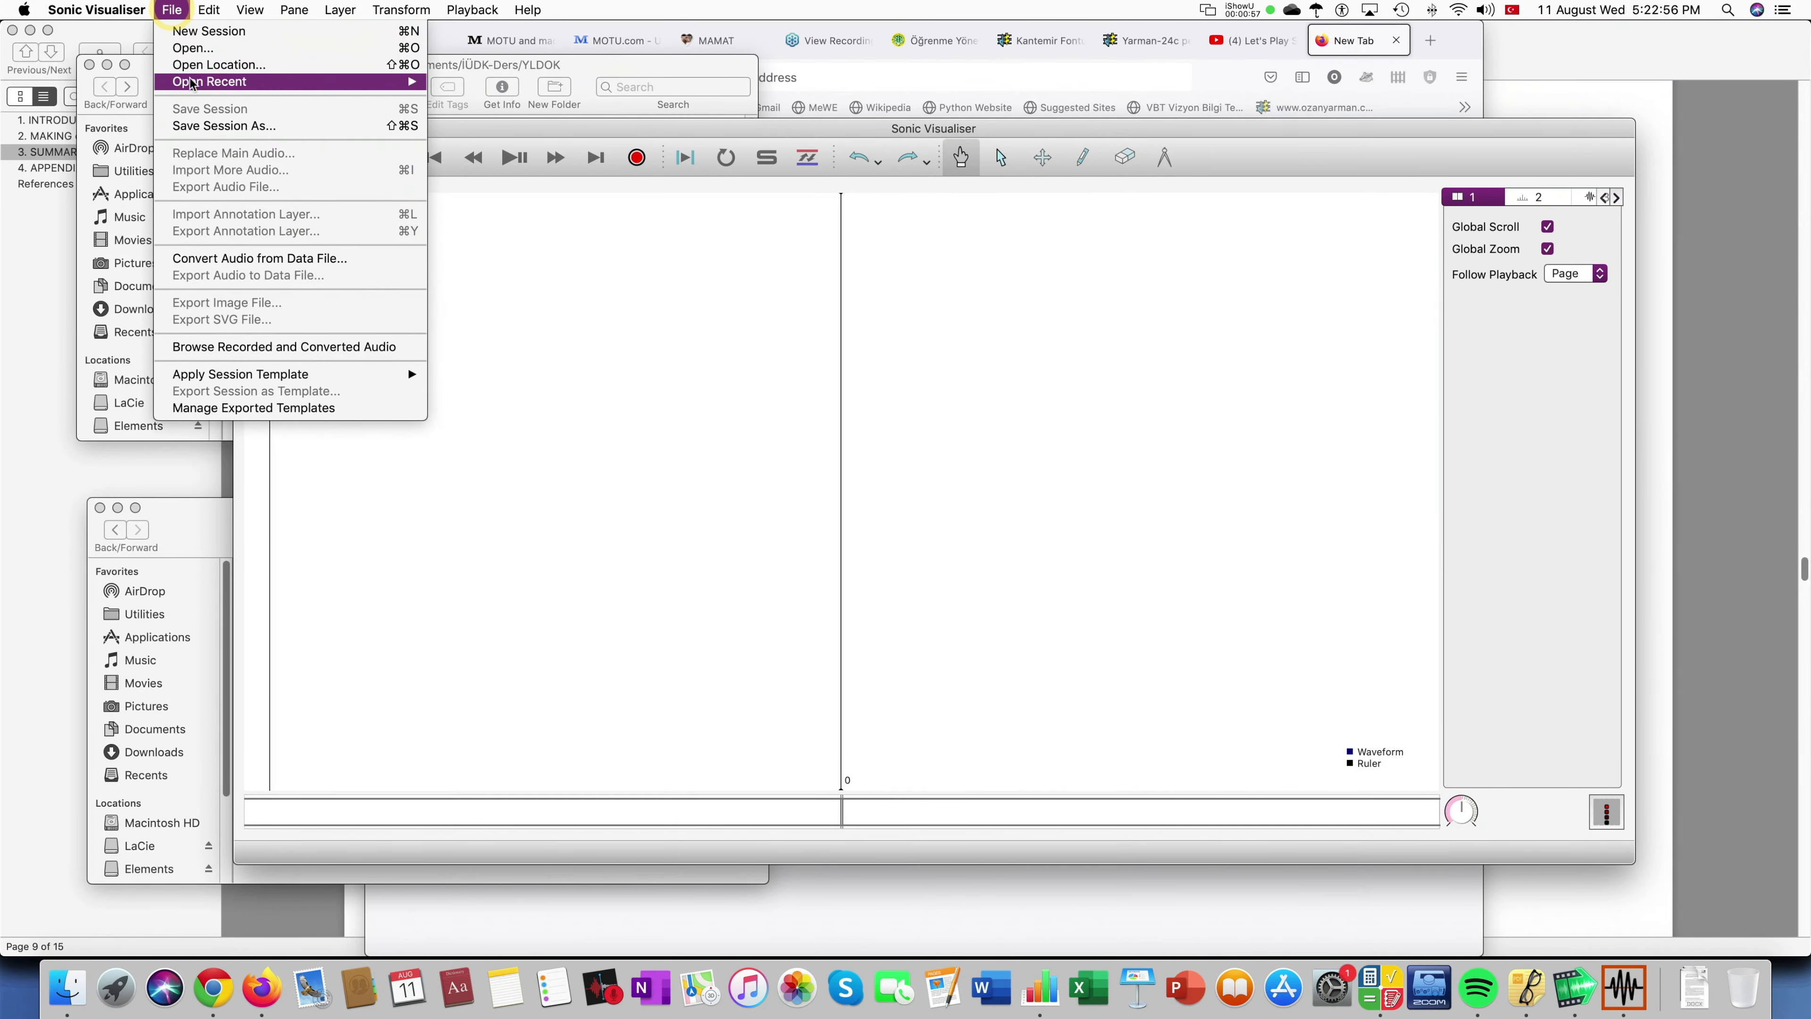
mouse_move(321, 81)
click(723, 99)
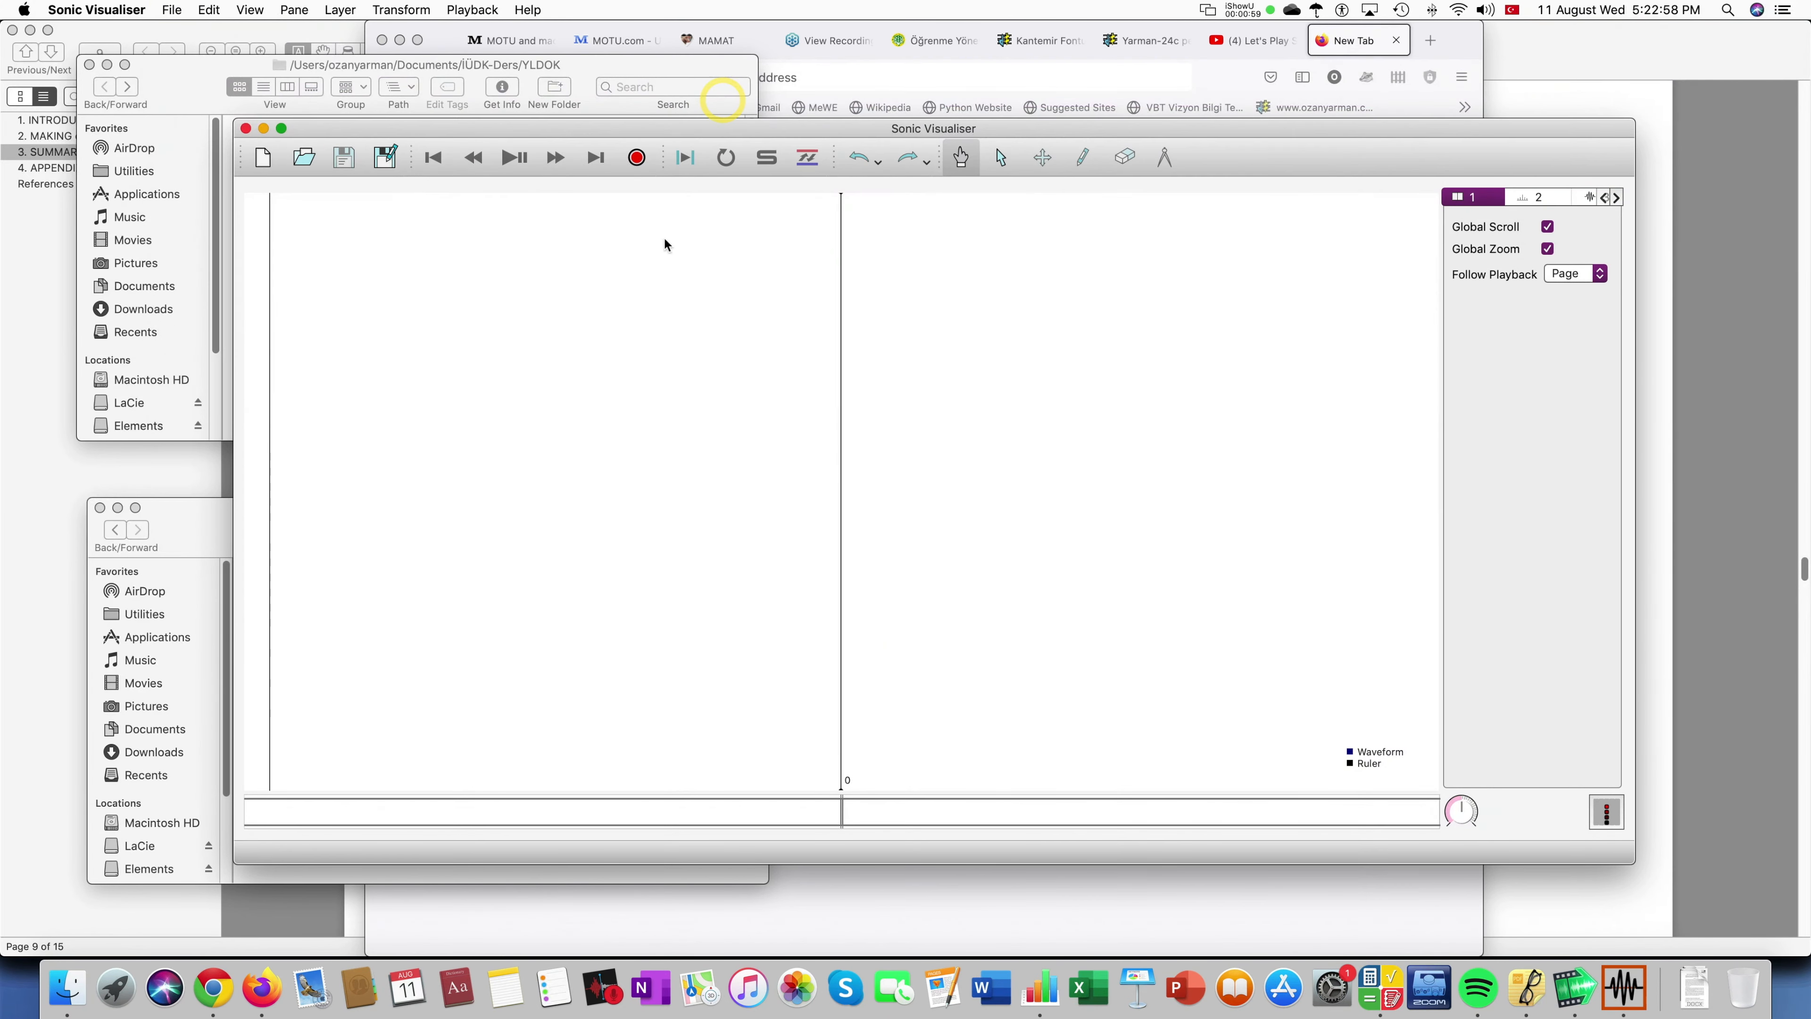
click(511, 157)
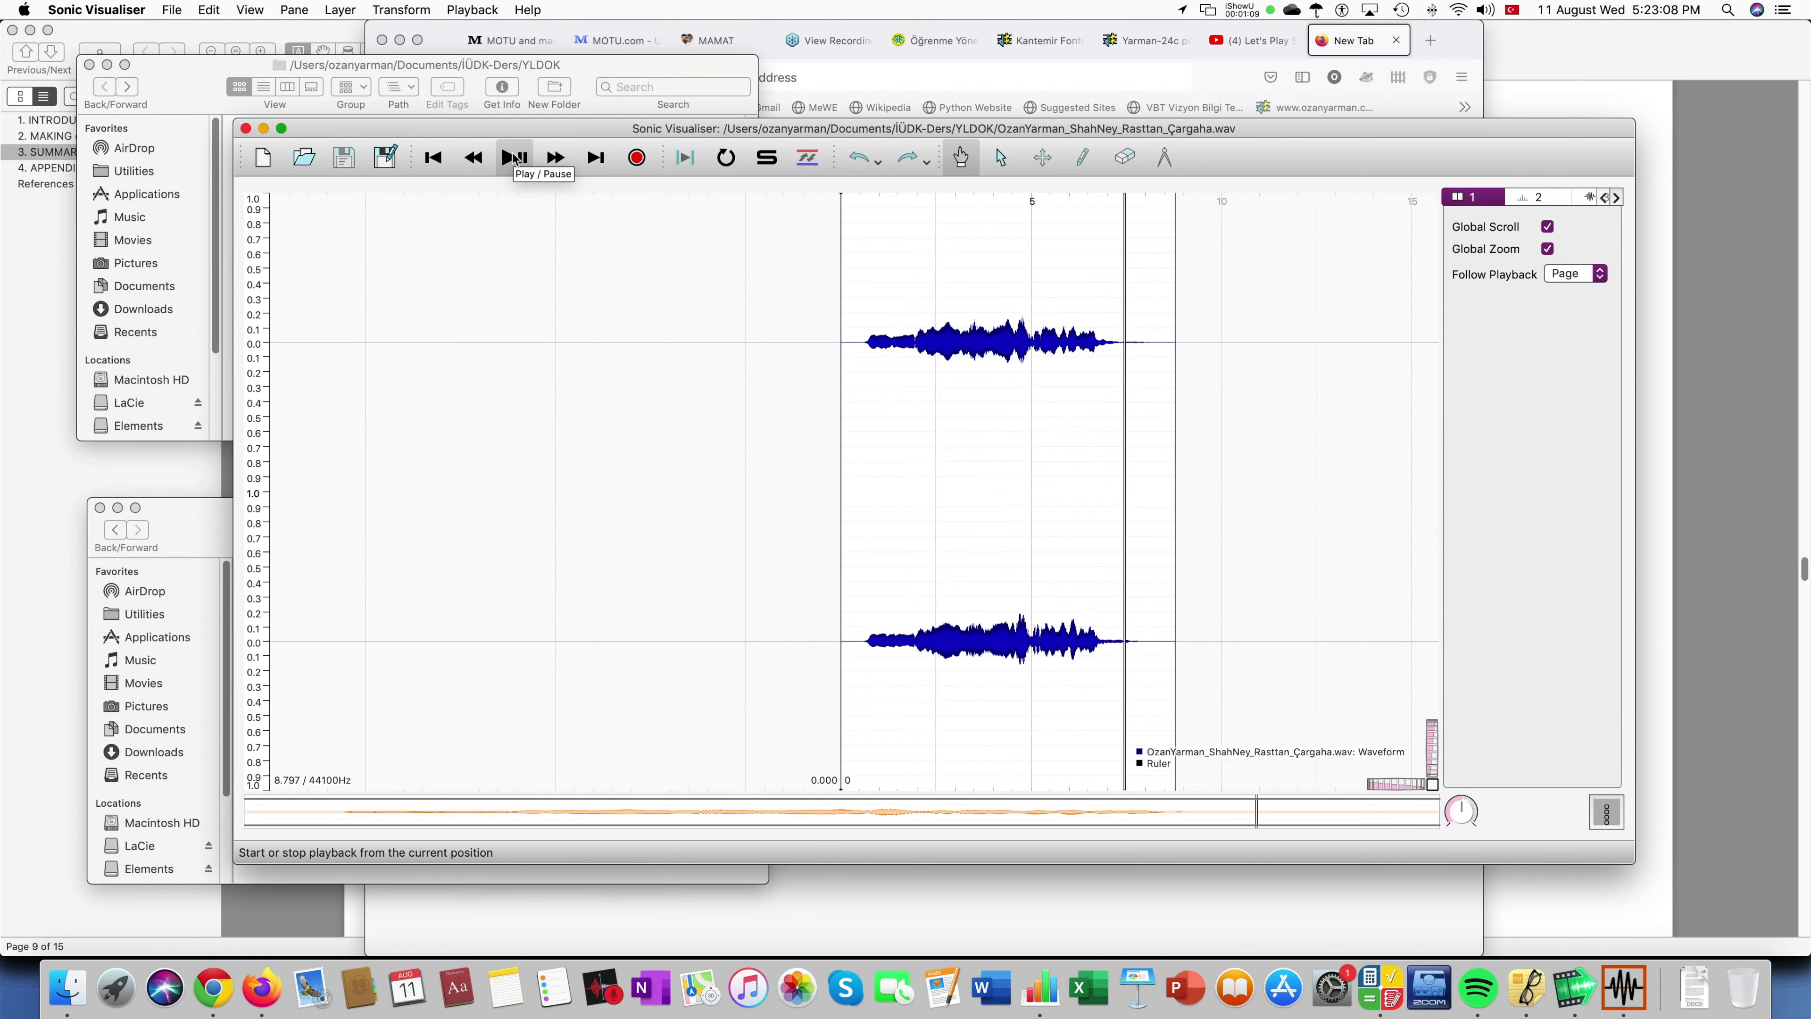
click(432, 158)
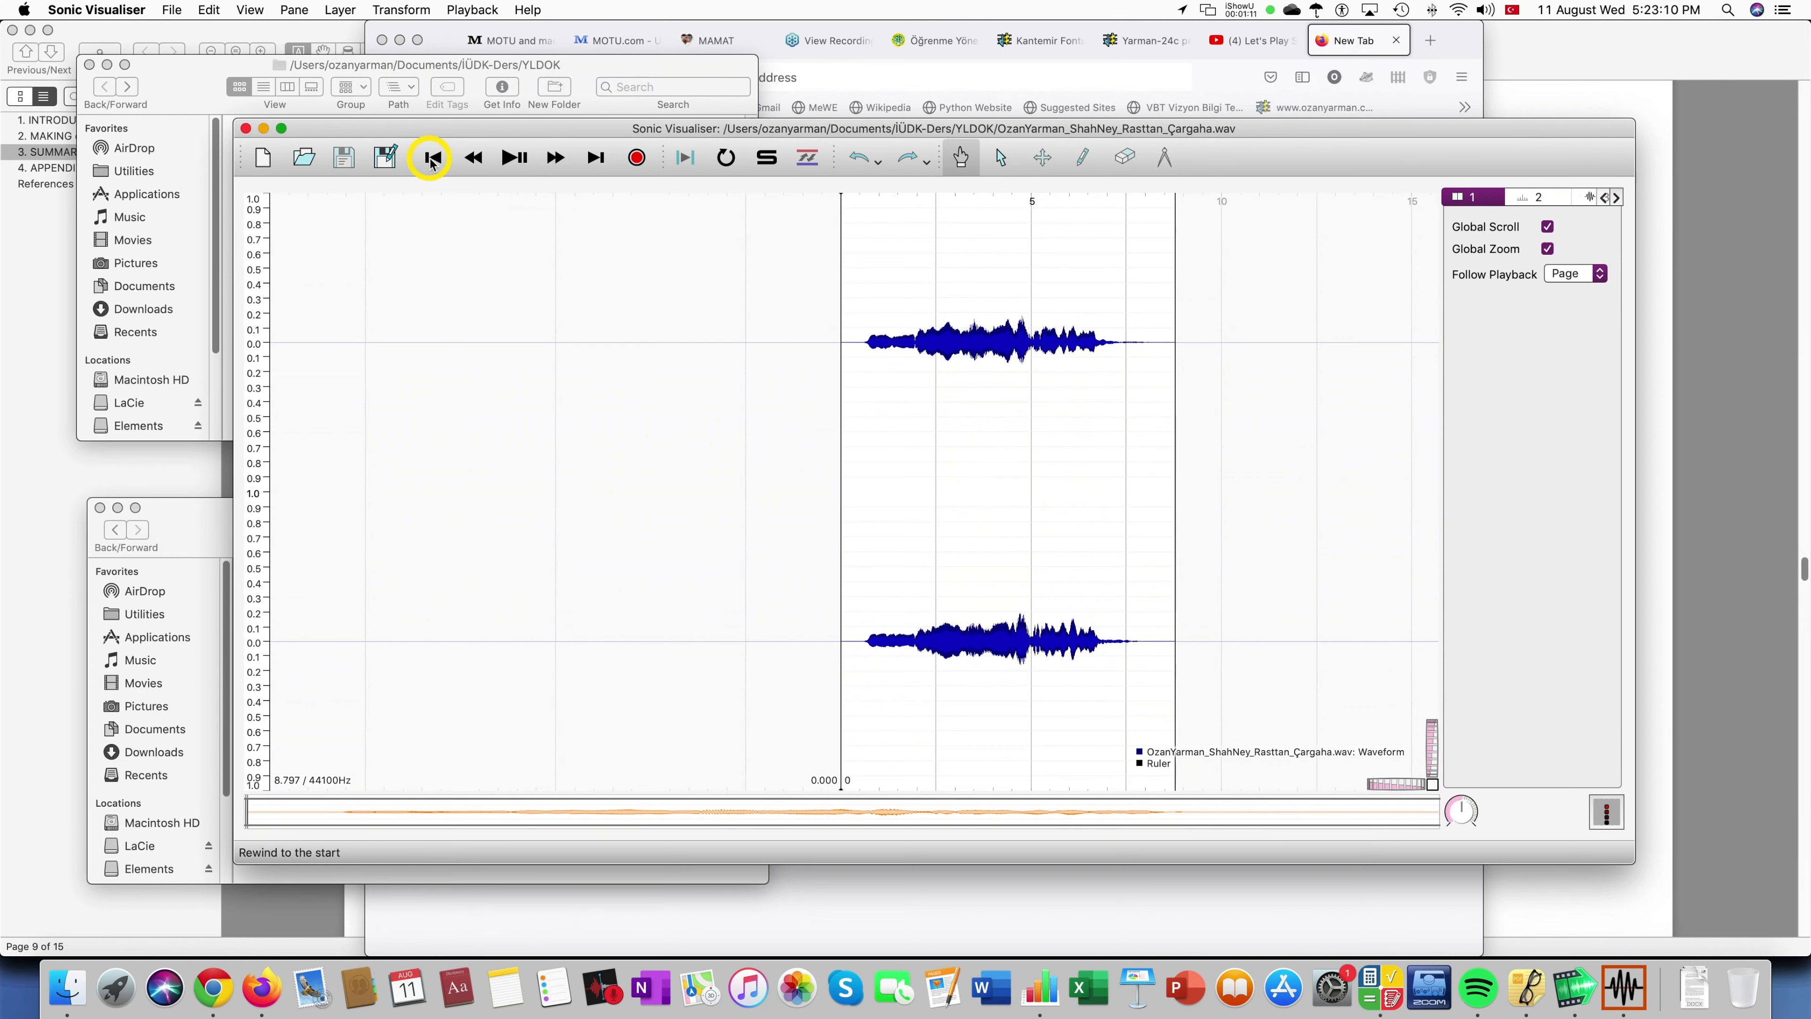
Import the newly exported .svl file with the X in its name as an annotation layer.
click(172, 9)
click(215, 216)
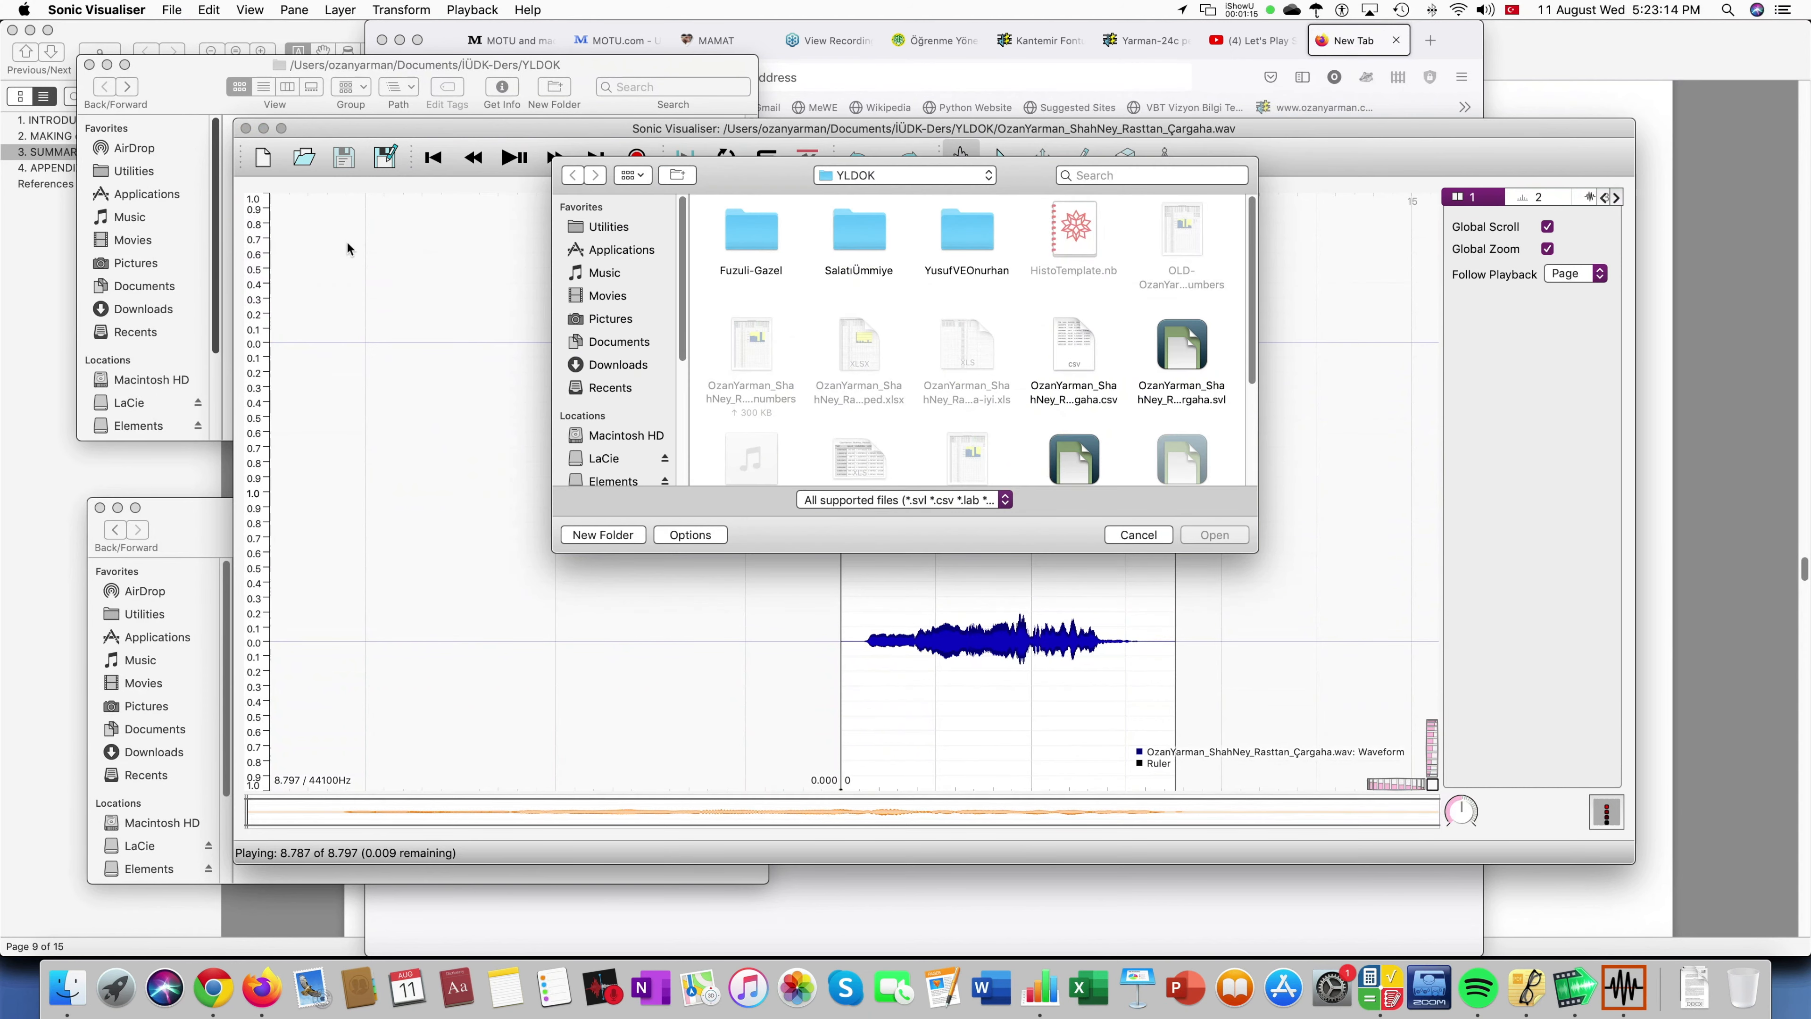
drag(1247, 329, 1246, 367)
click(1066, 376)
click(1212, 533)
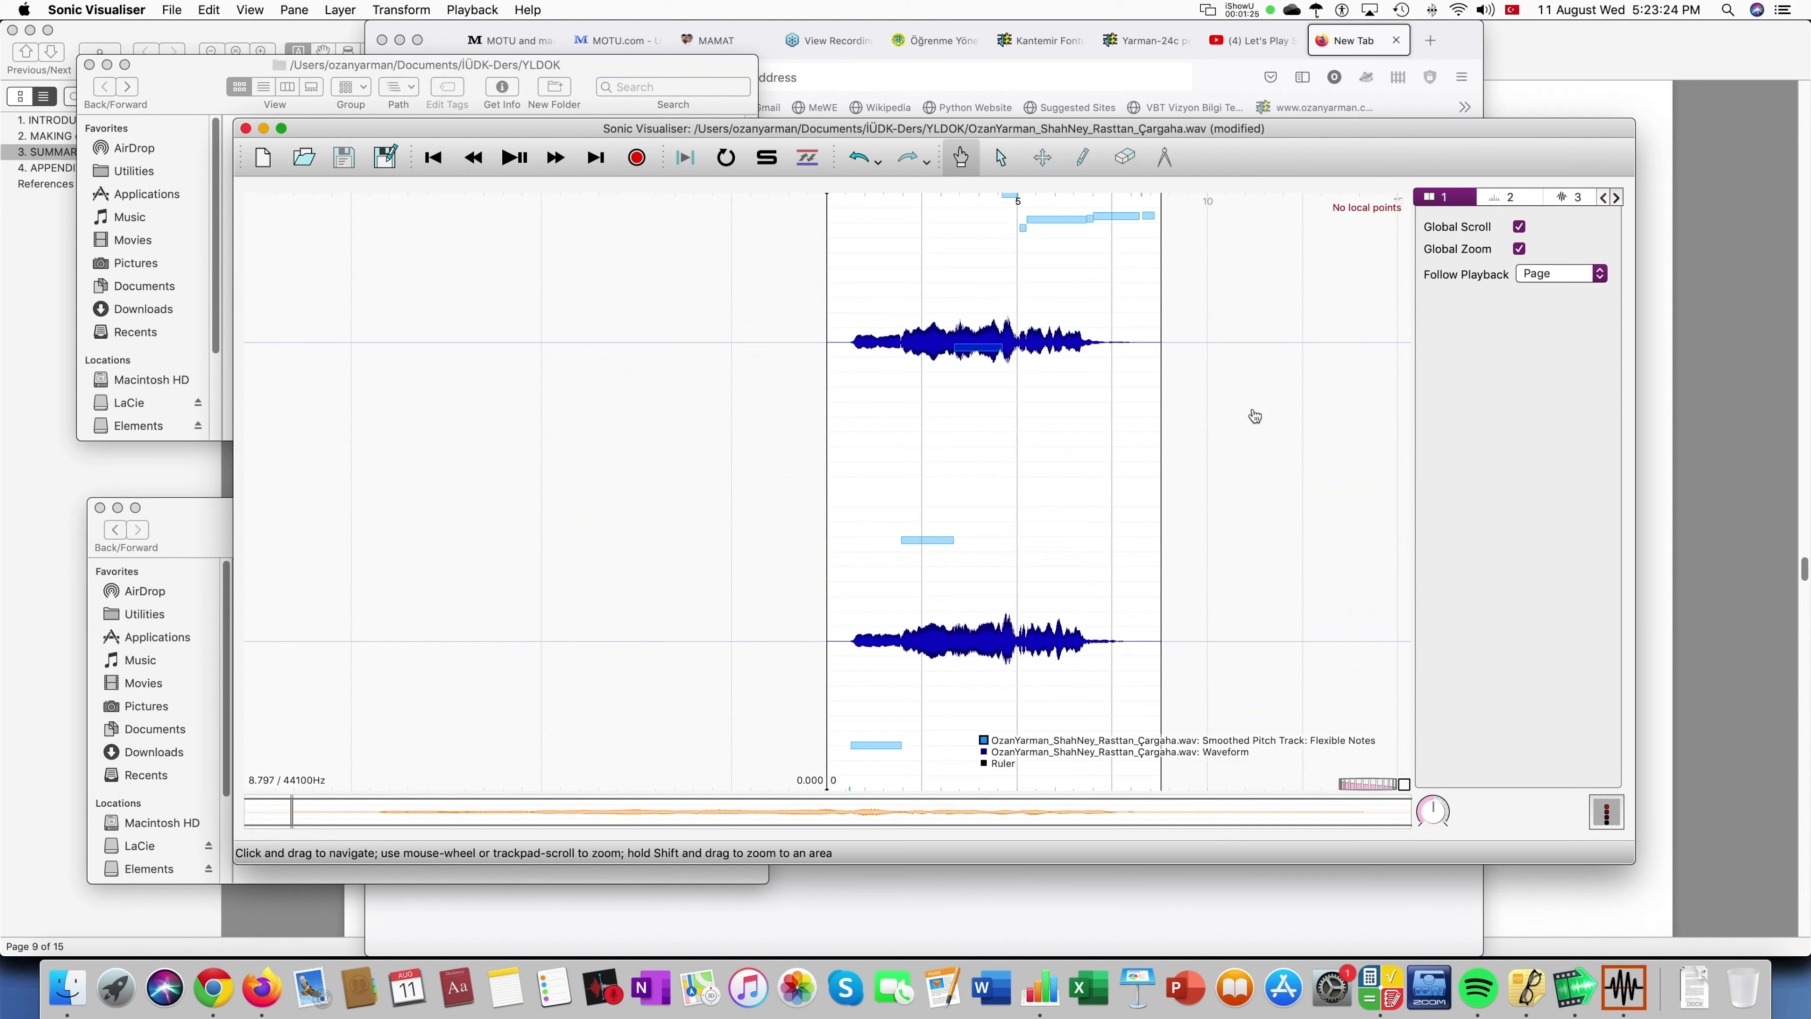
Compare the export options for the Flexible Notes and waveform layers, leaving the Flexible Notes layer active.
click(1615, 198)
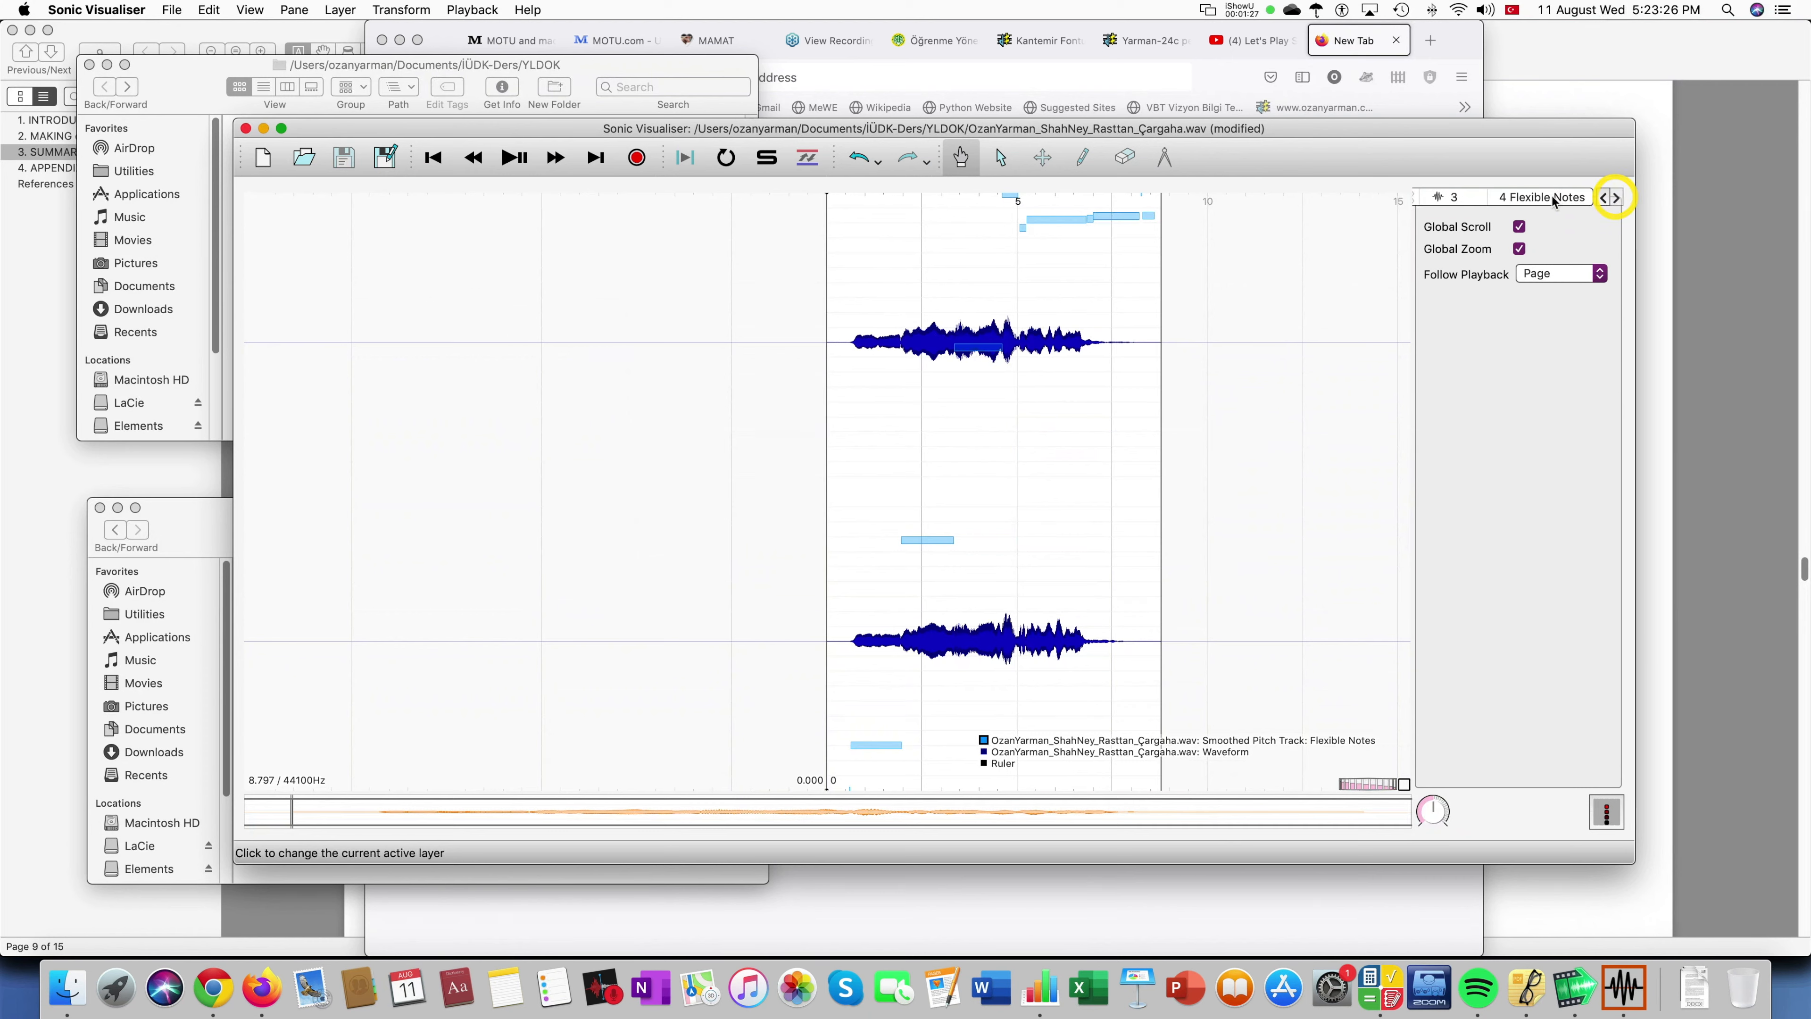
click(1552, 199)
click(172, 10)
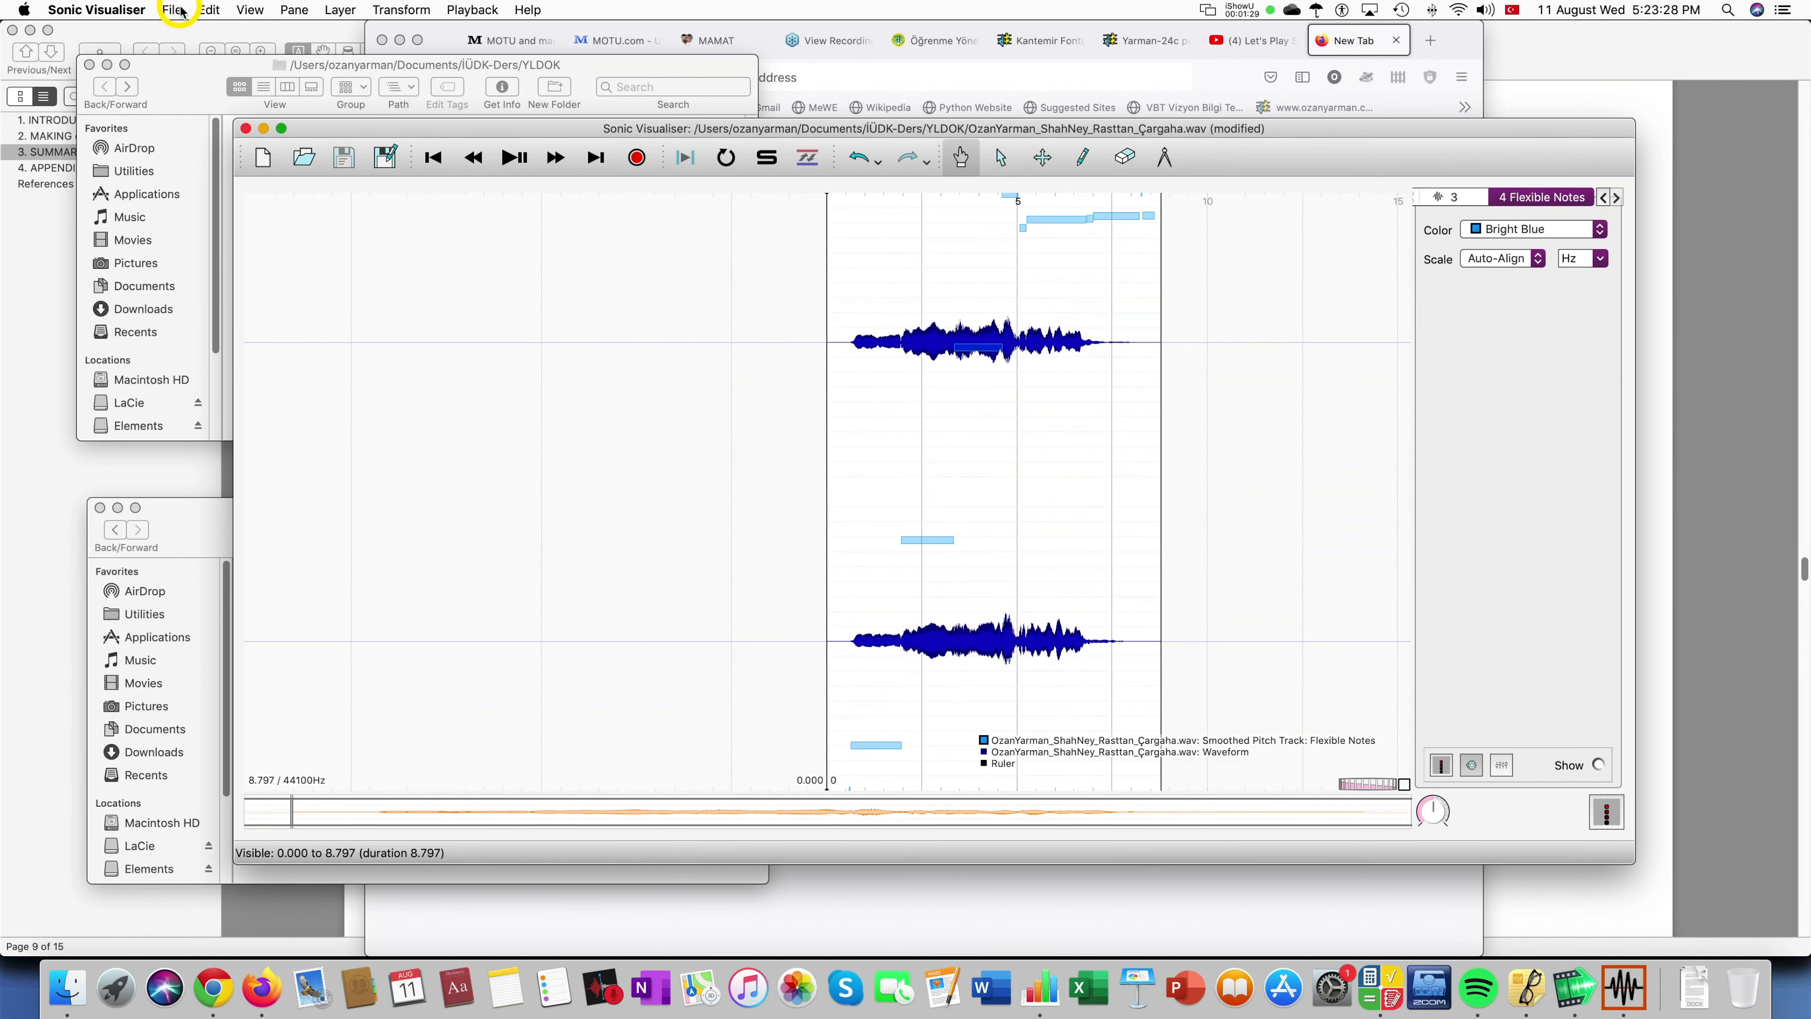
click(1556, 329)
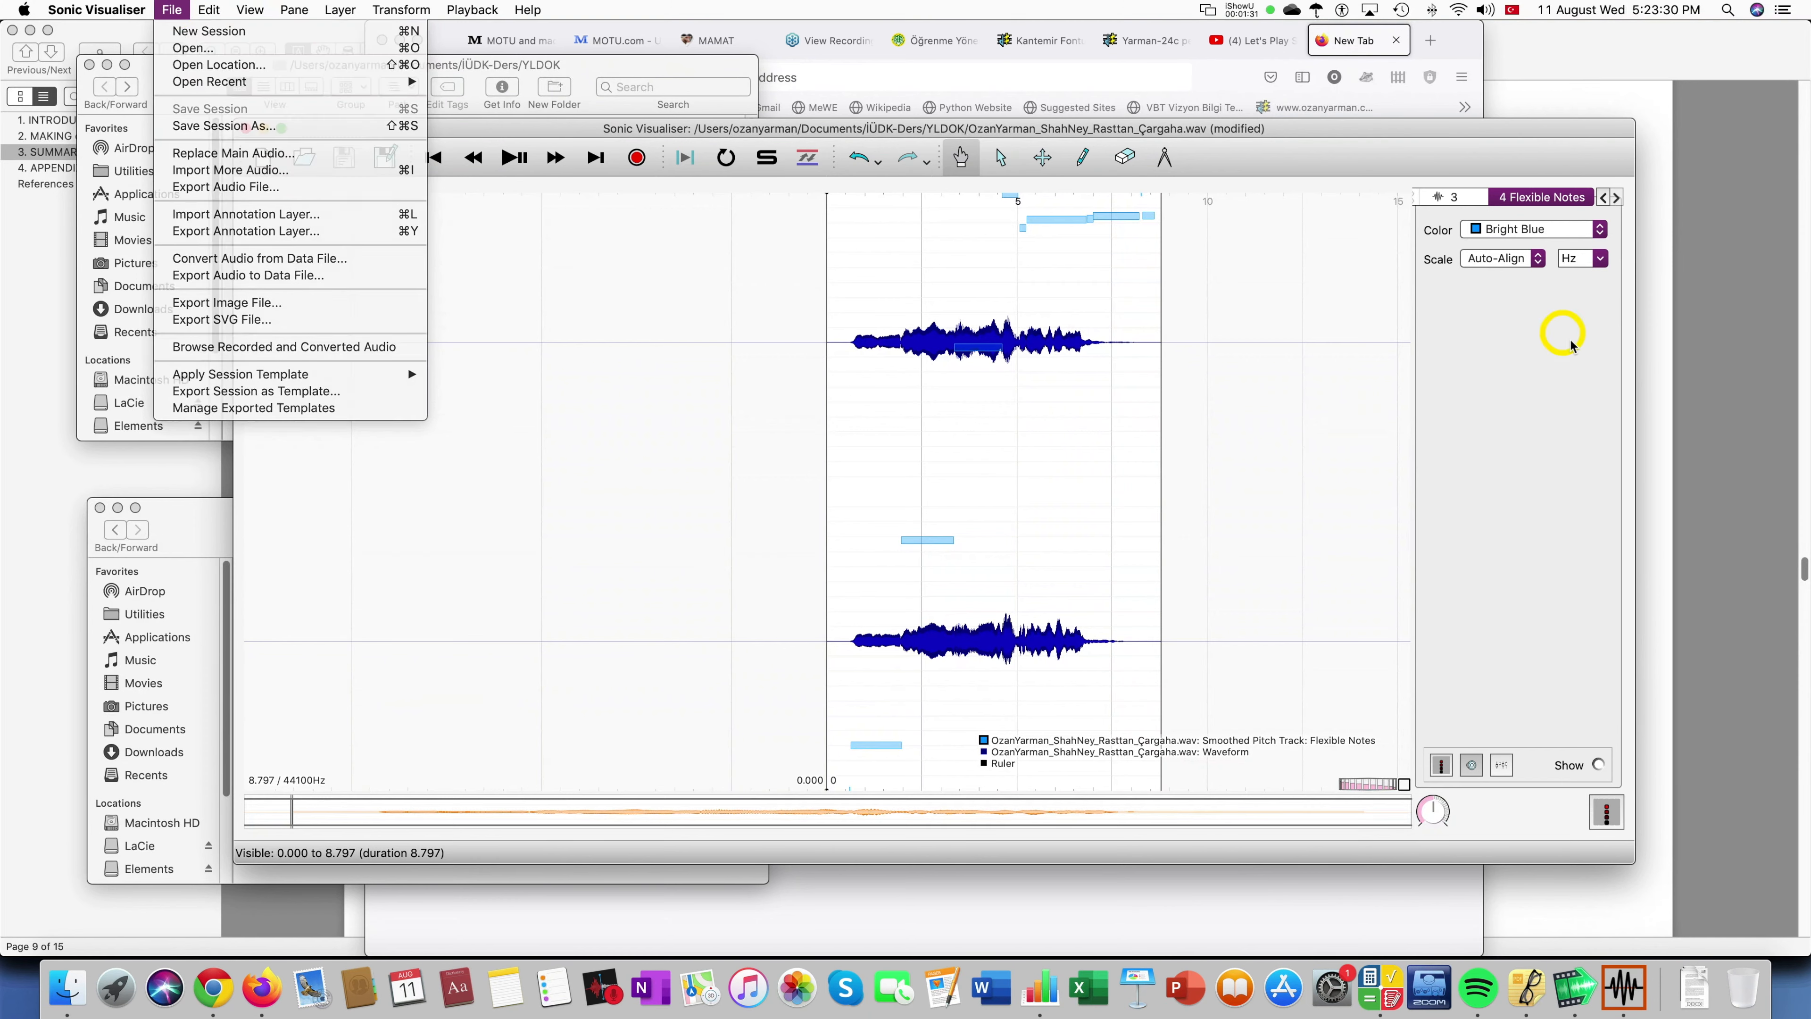
click(1442, 195)
click(172, 9)
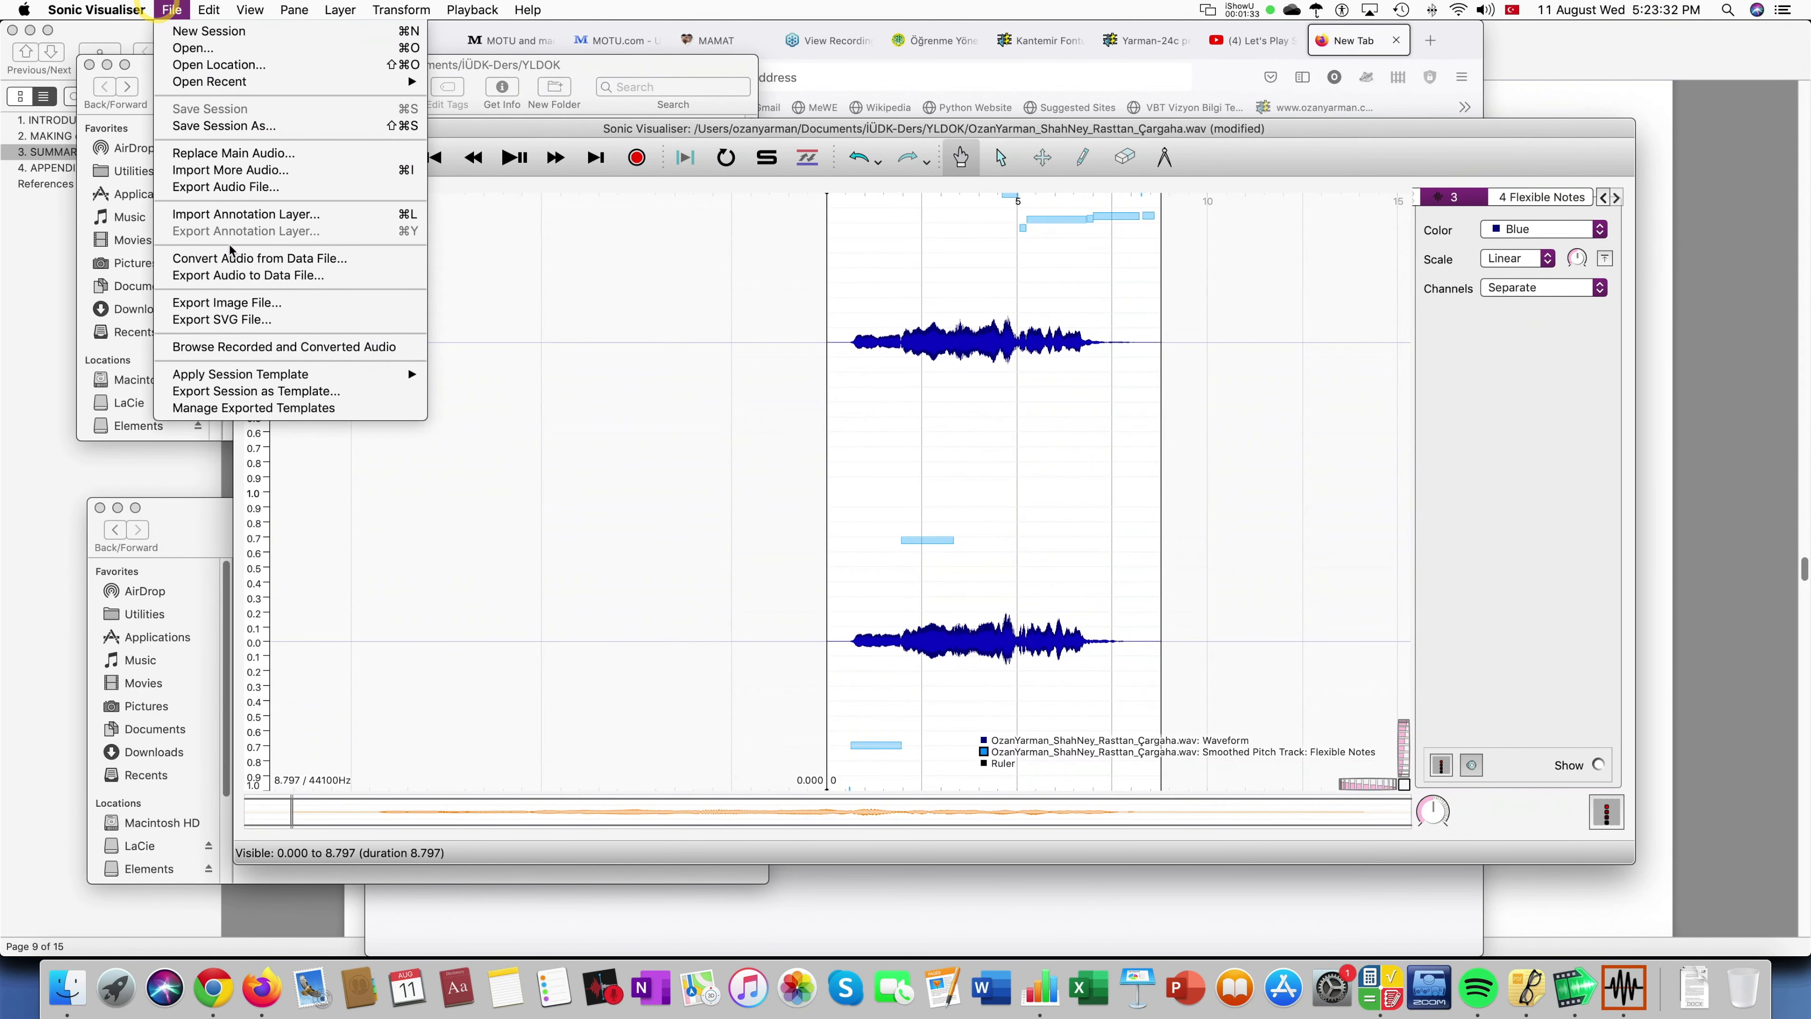
click(1580, 325)
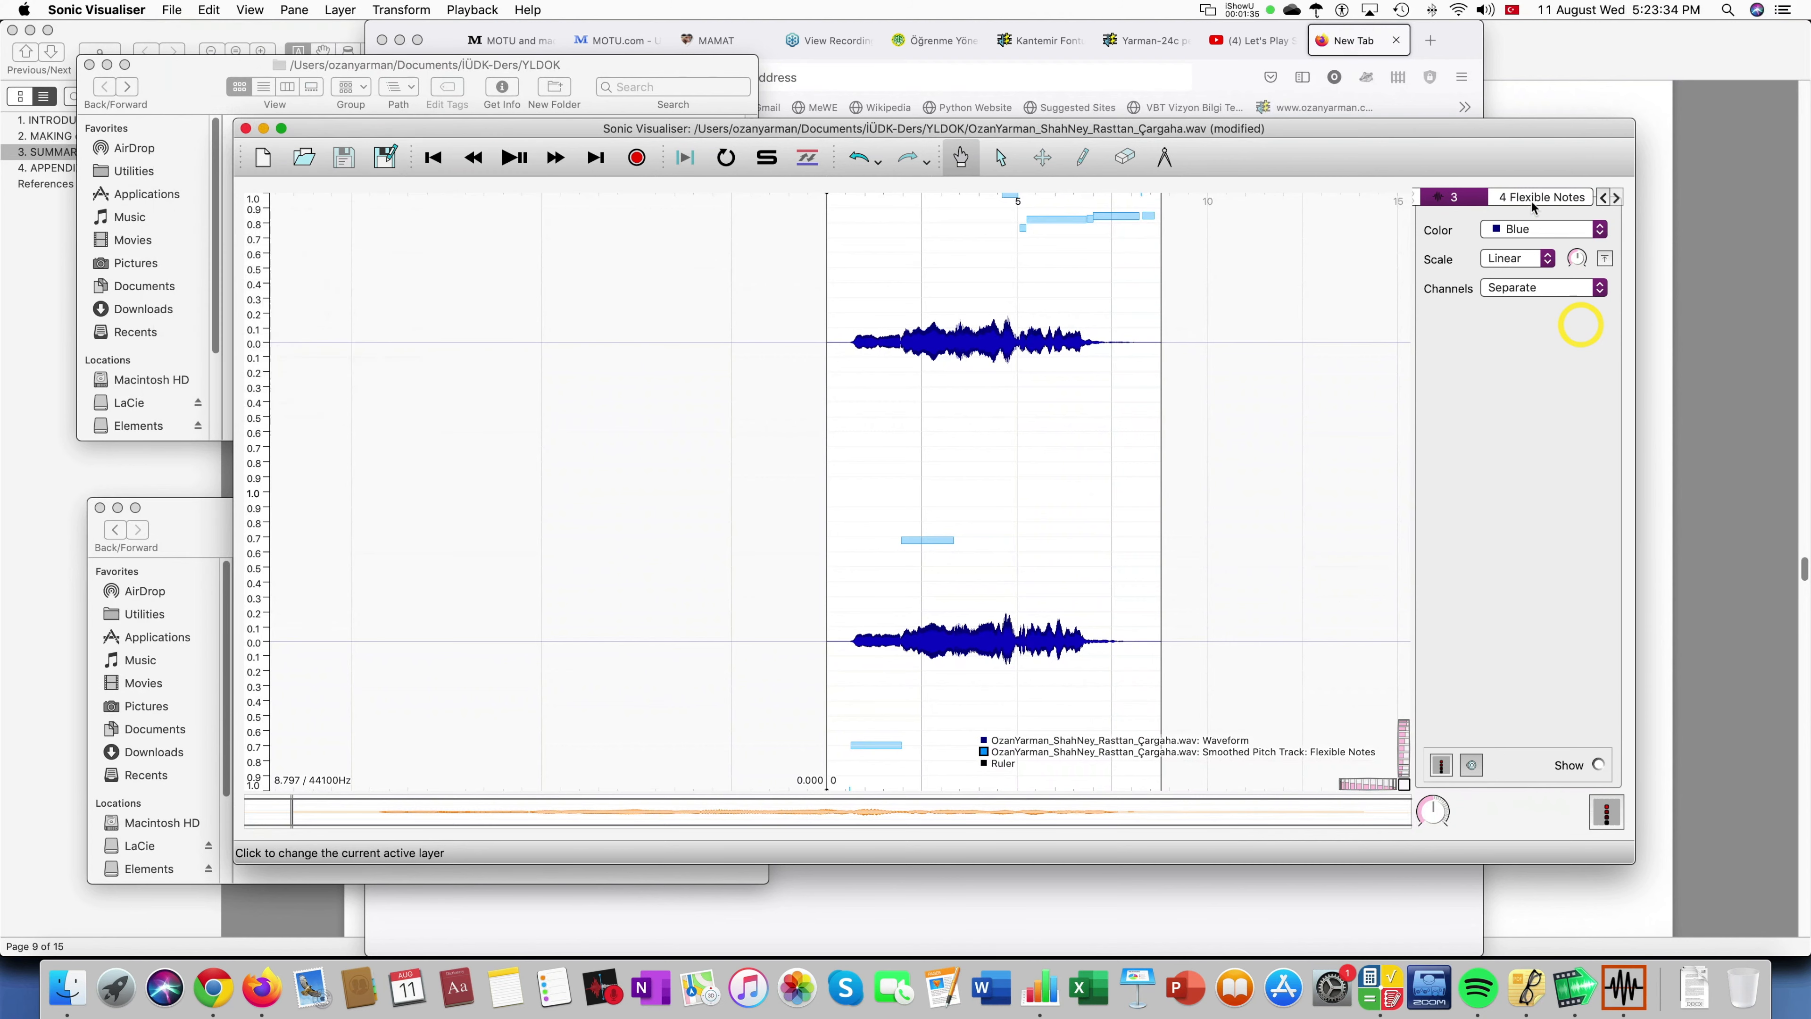
click(1531, 199)
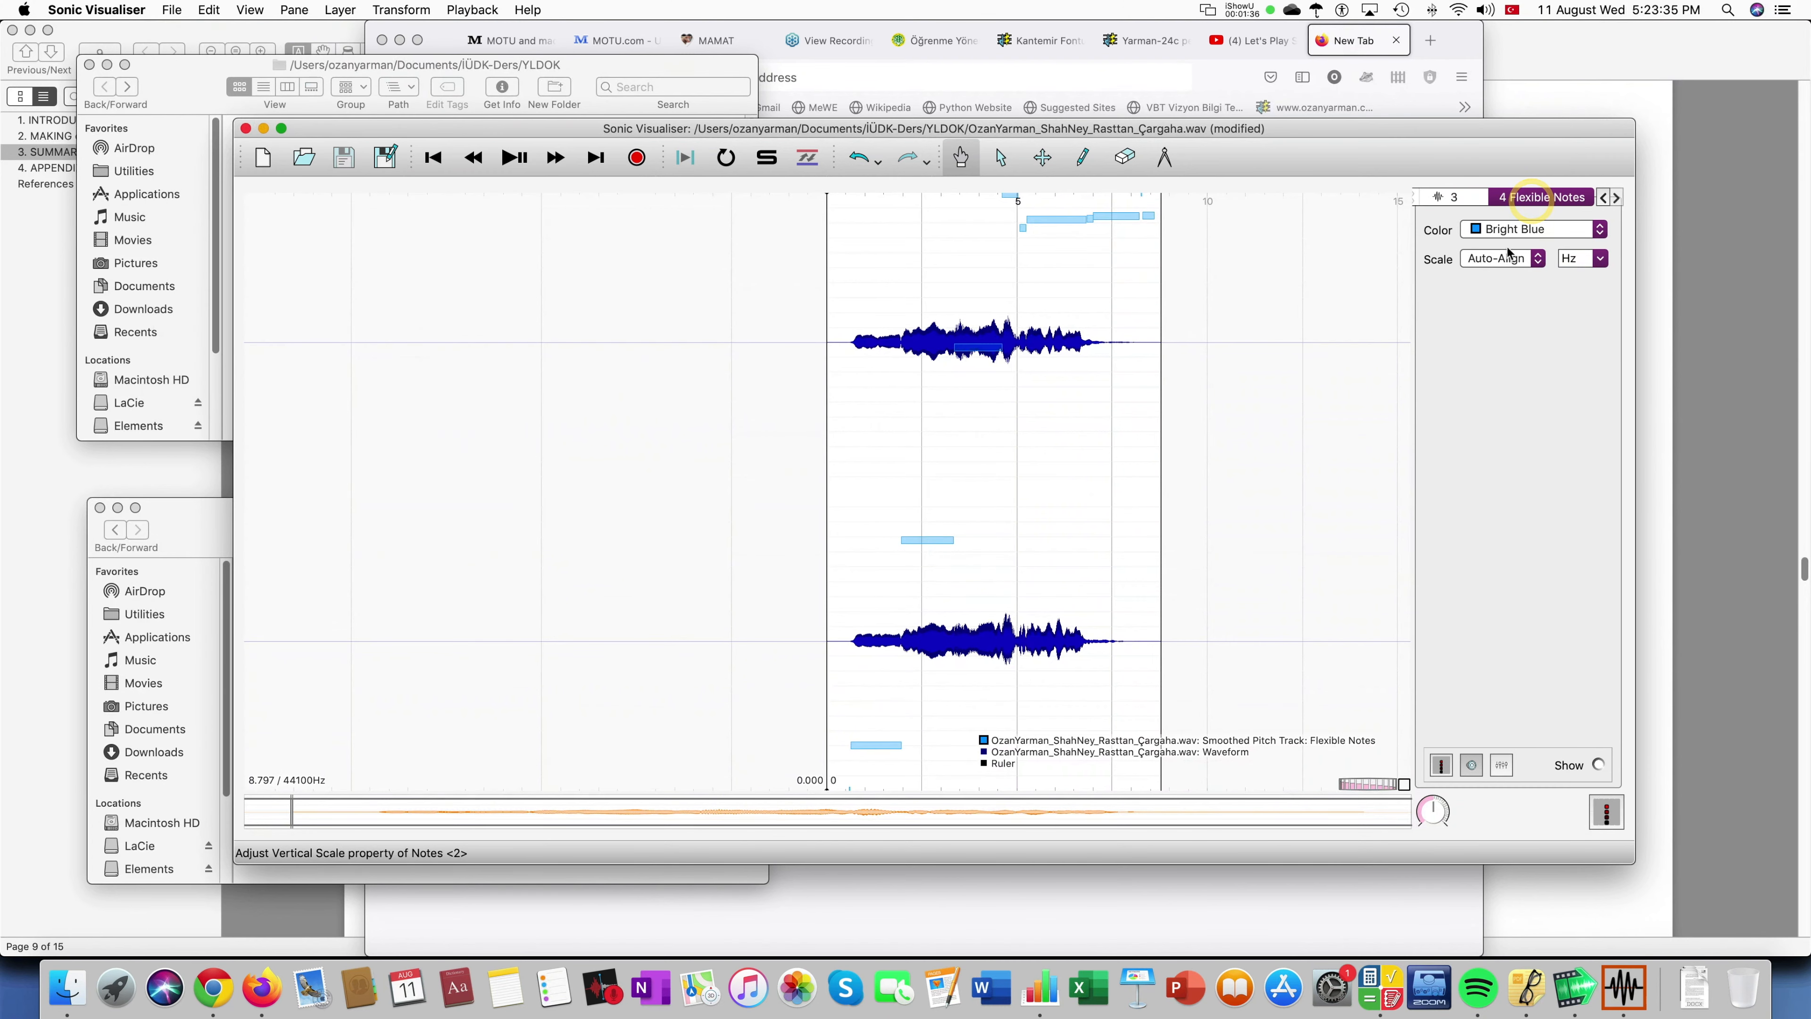
Export the Flexible Notes layer as a comma-separated CSV with an X before "_ShahNey" in its name, a header row and times in seconds.
click(178, 11)
click(250, 232)
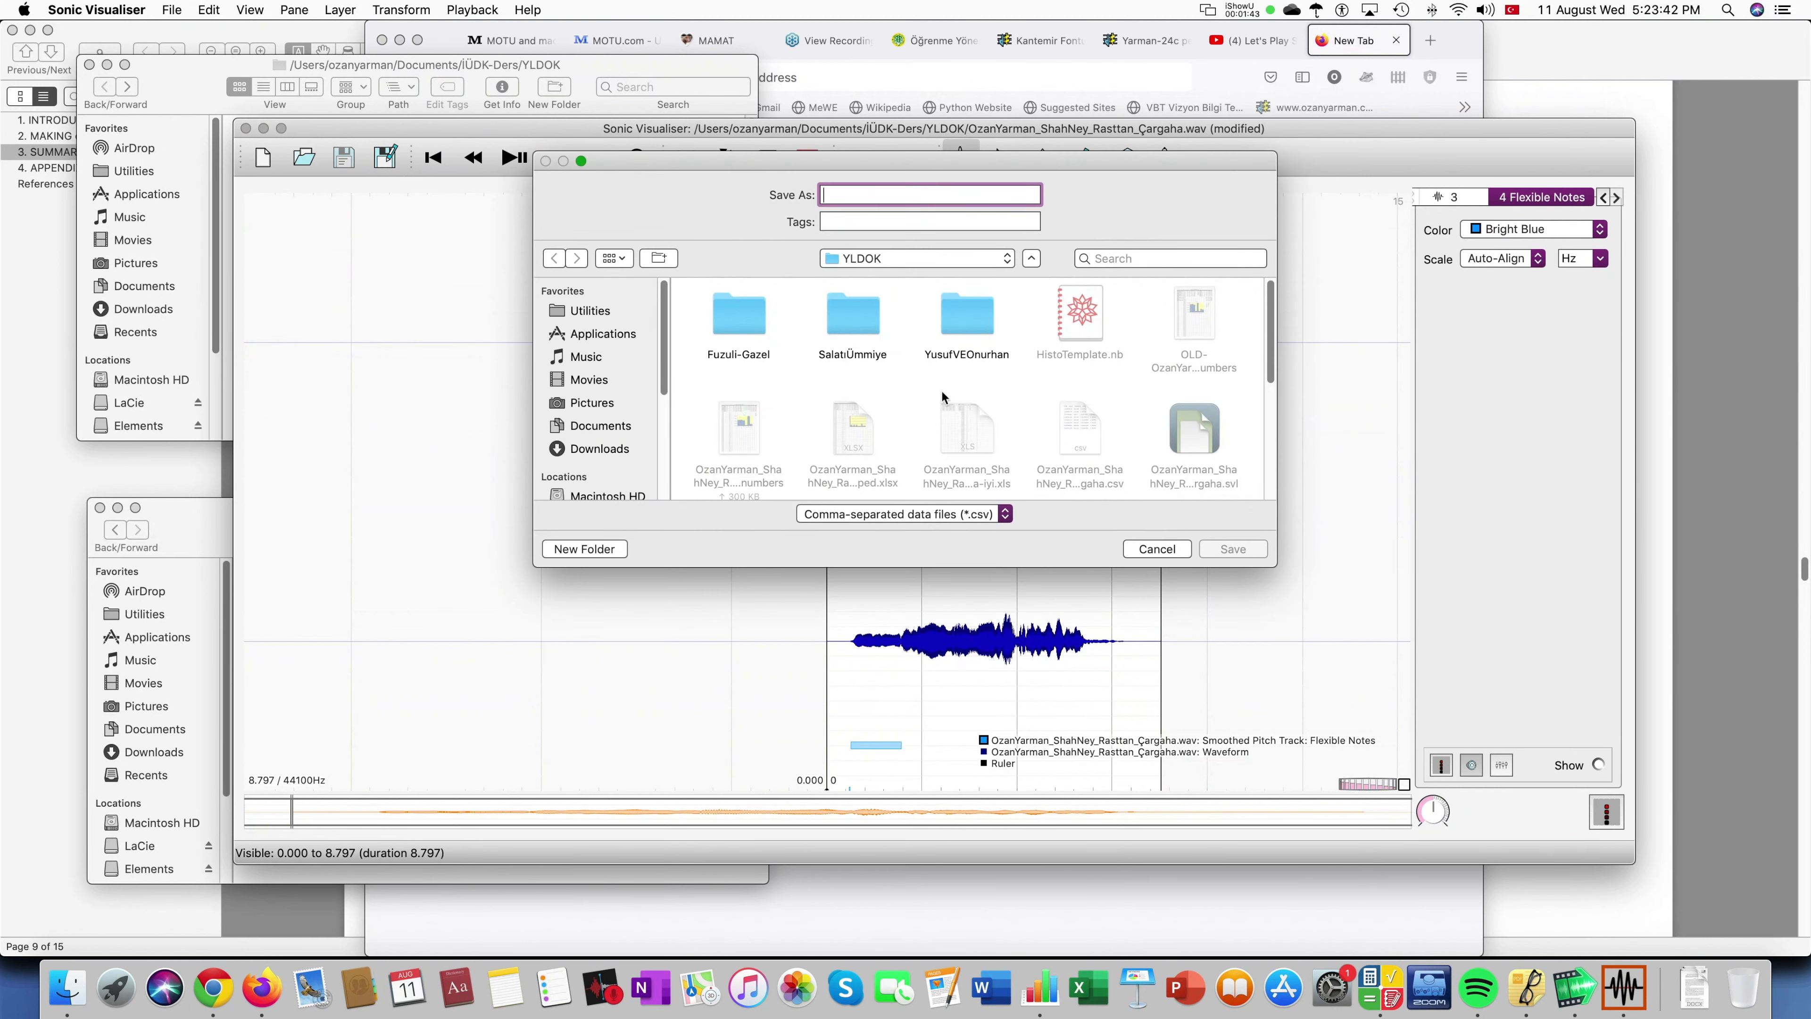
click(1069, 425)
click(887, 195)
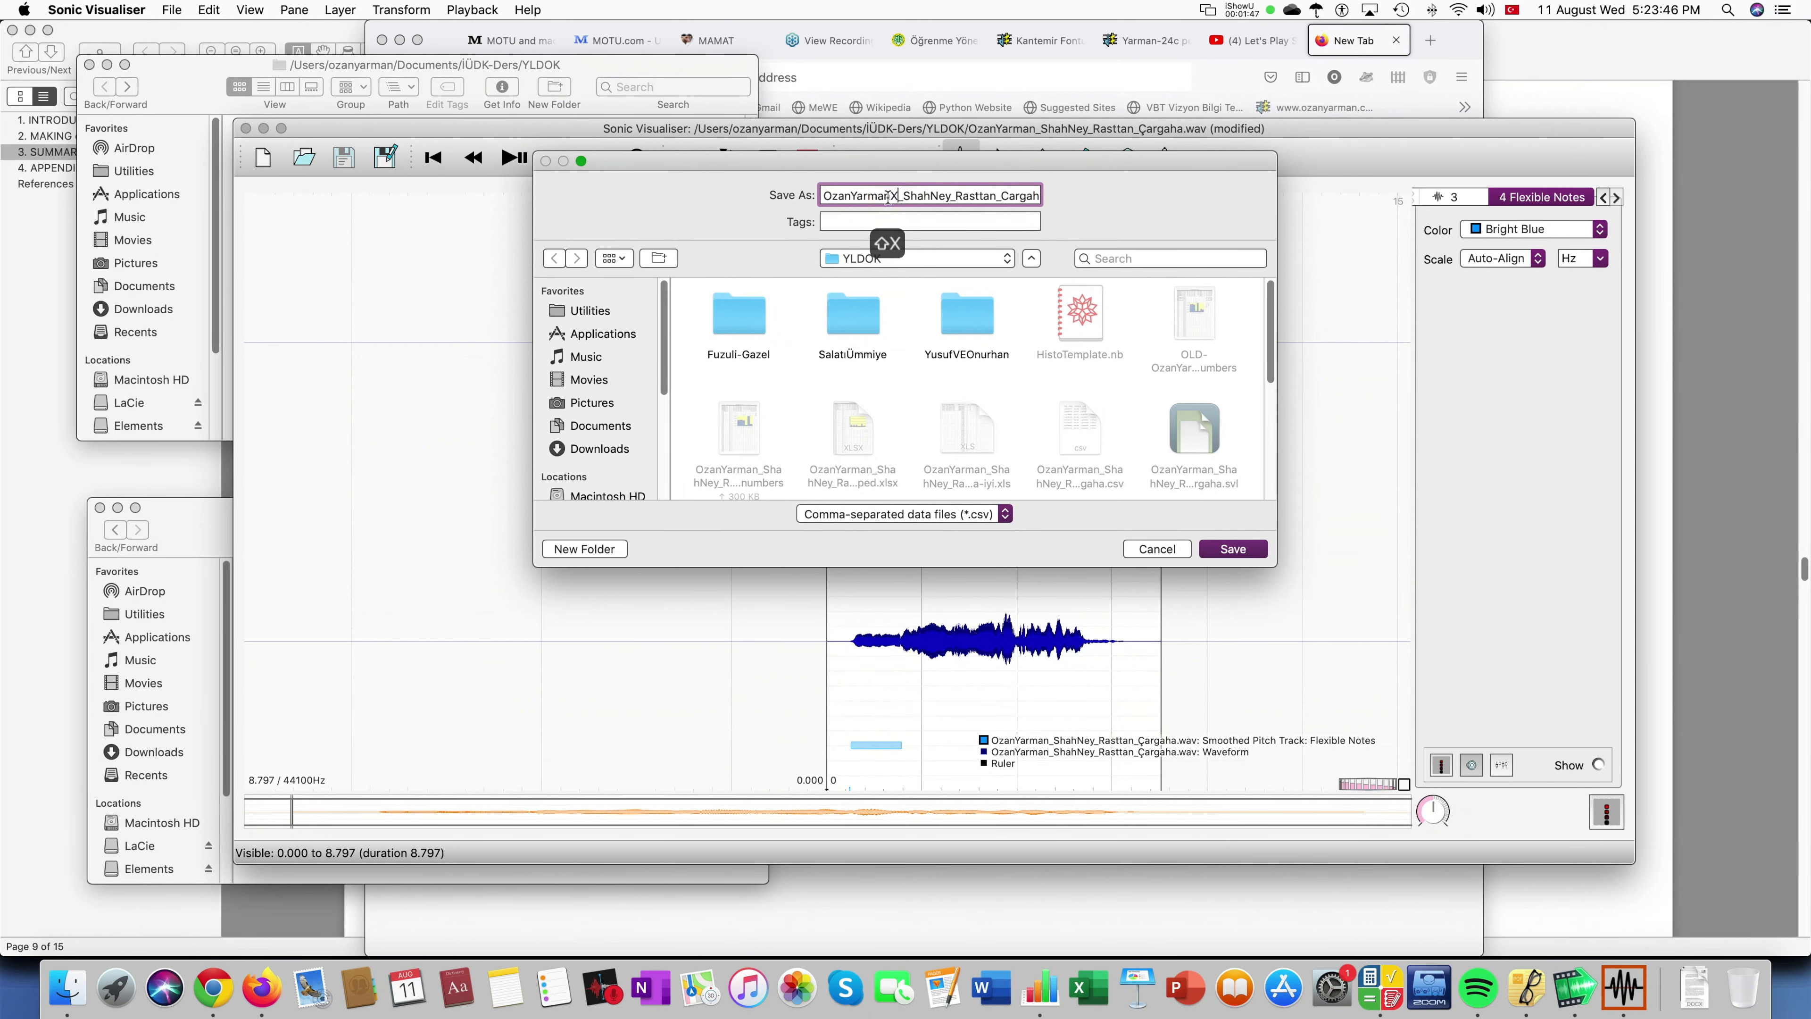
click(1210, 550)
click(846, 432)
click(1063, 643)
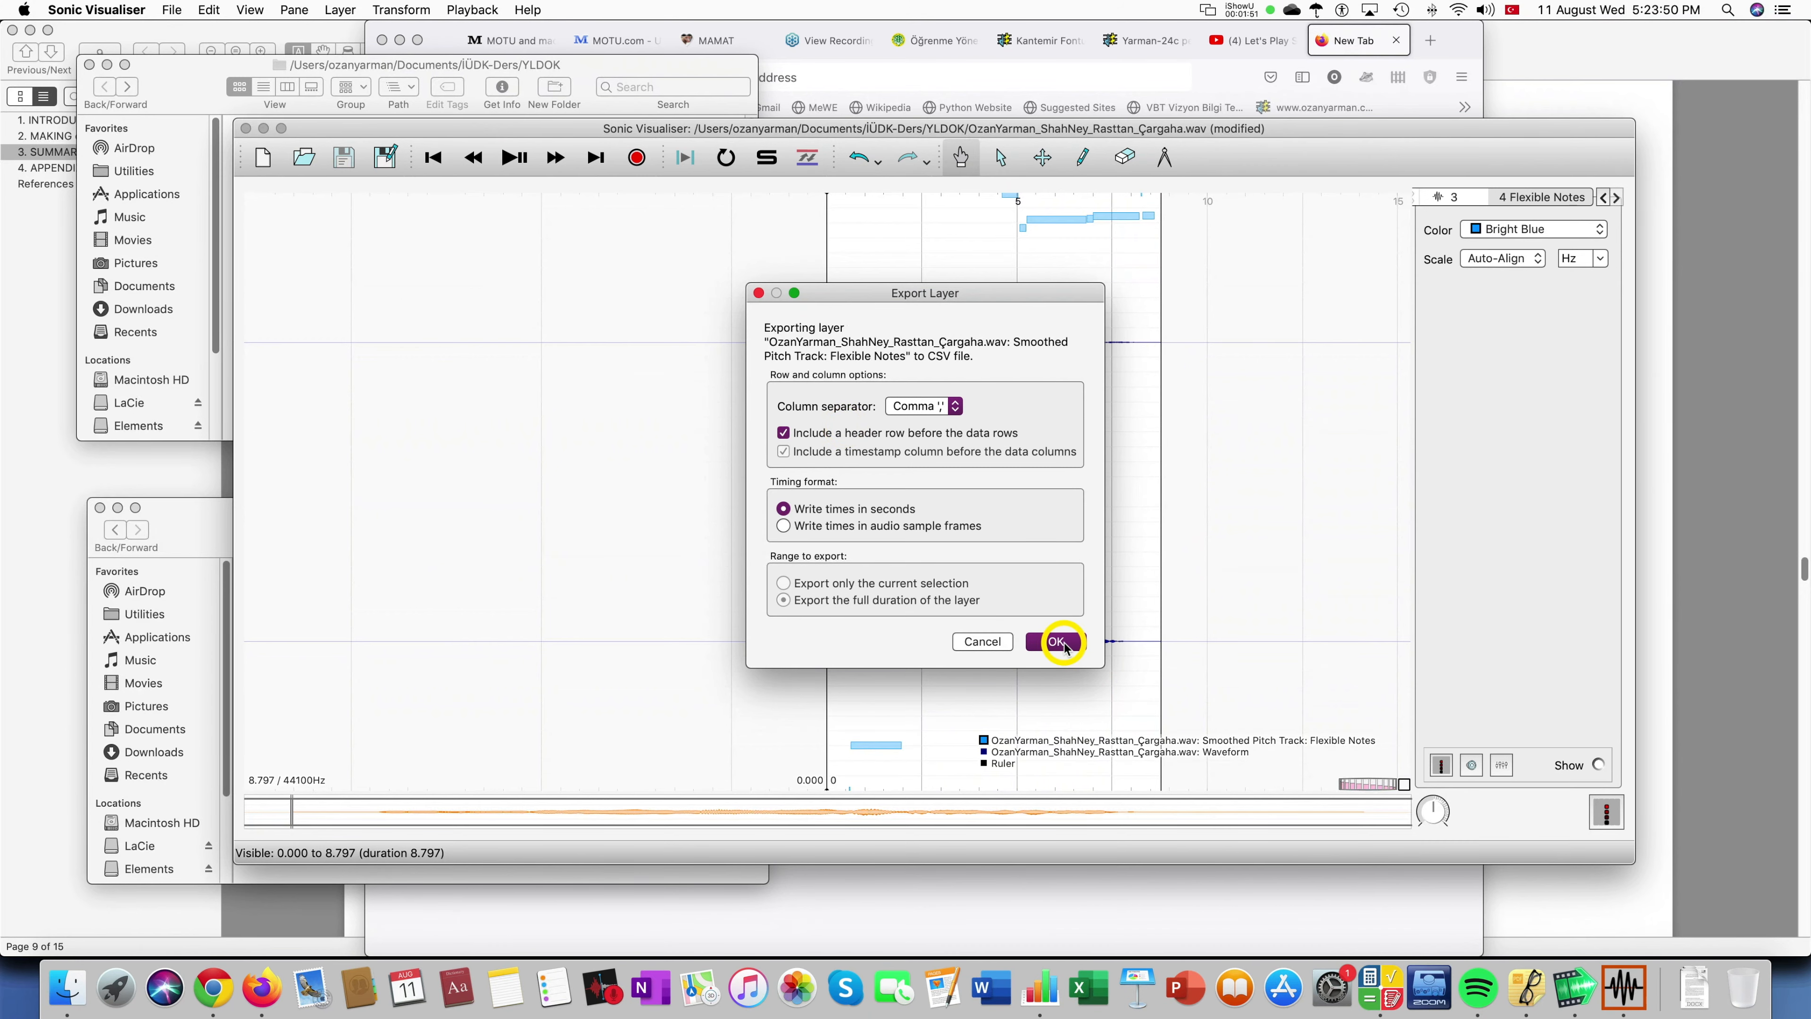
Switch to Finder and open the exported CSV file with the X in its name in Numbers.
click(66, 988)
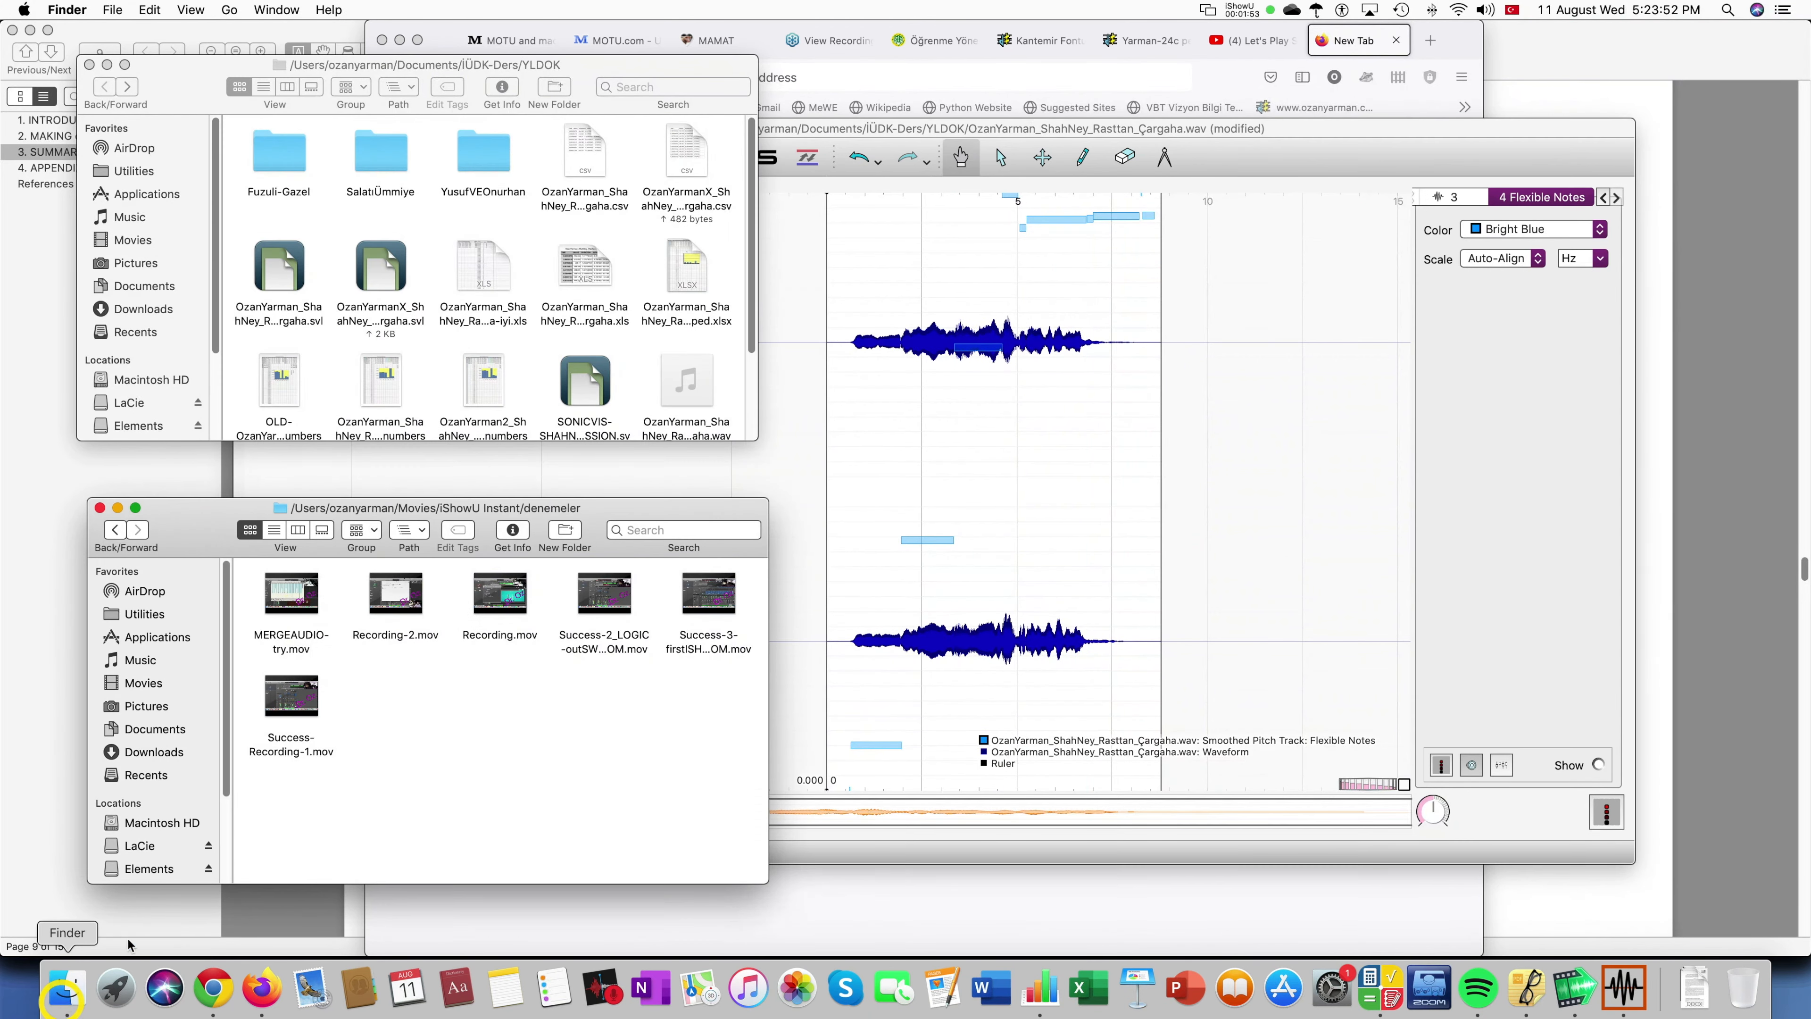
click(683, 153)
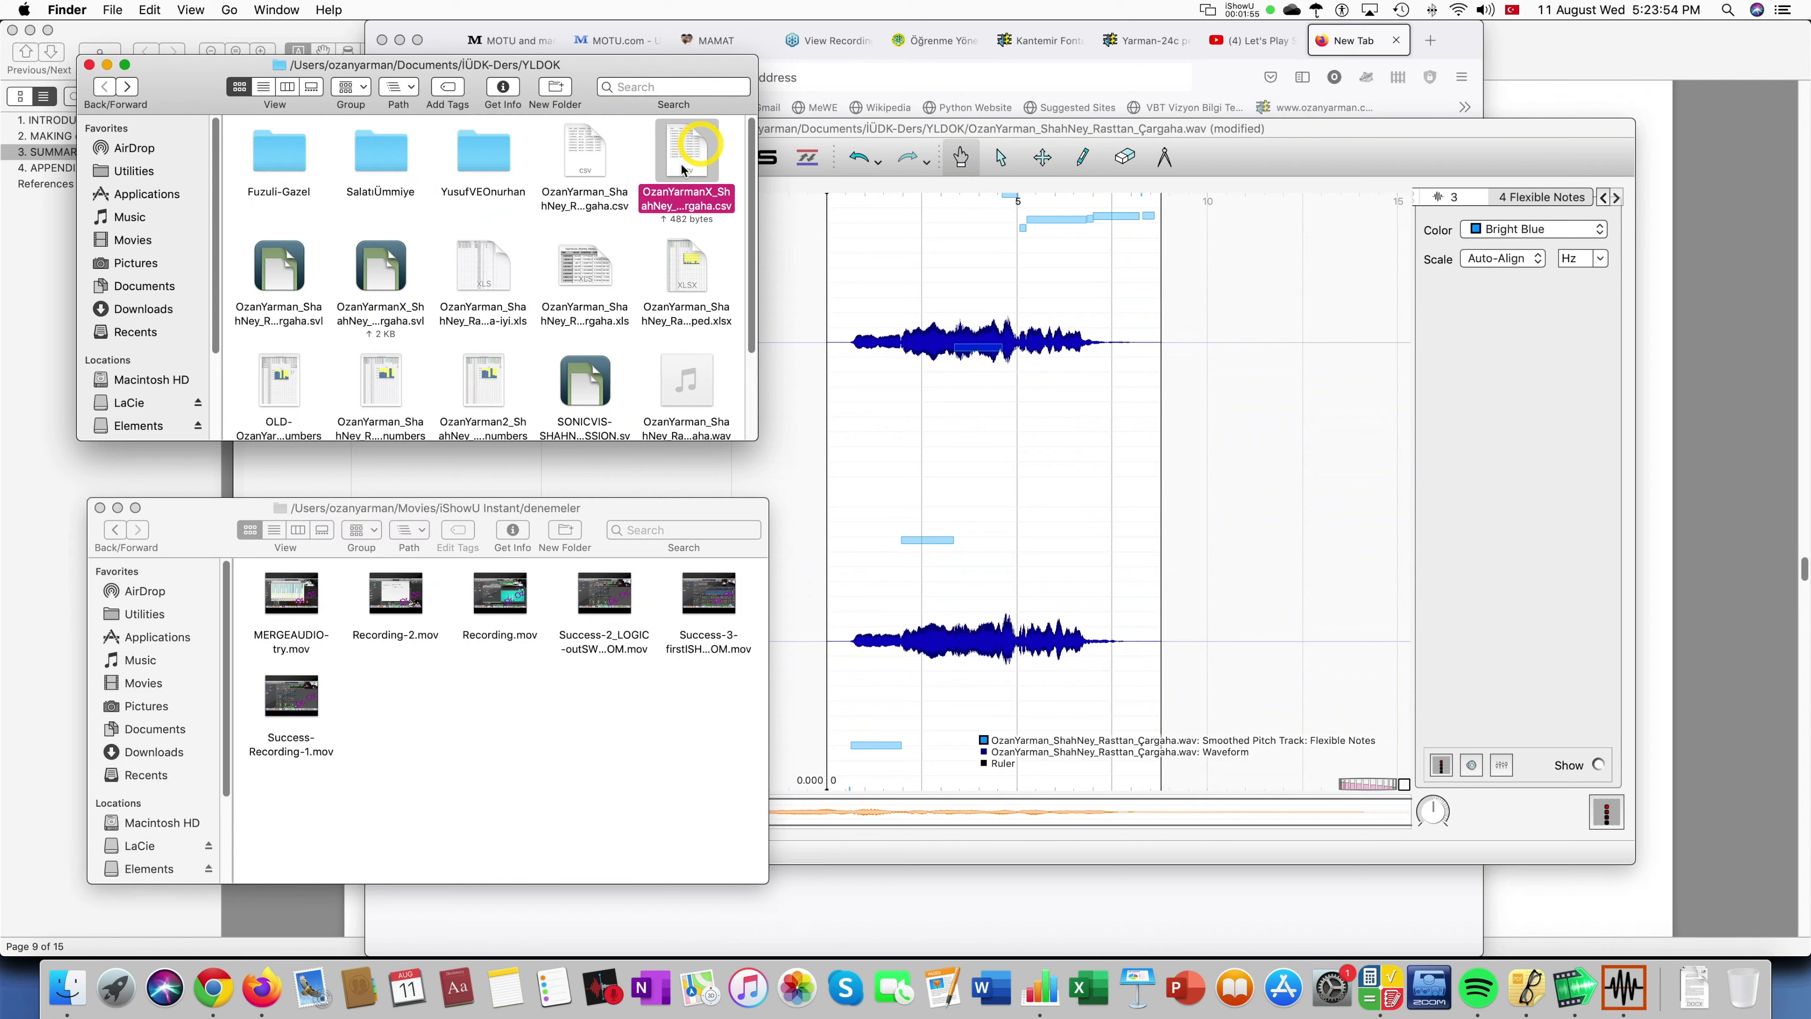
right_click(681, 165)
mouse_move(931, 191)
click(1105, 188)
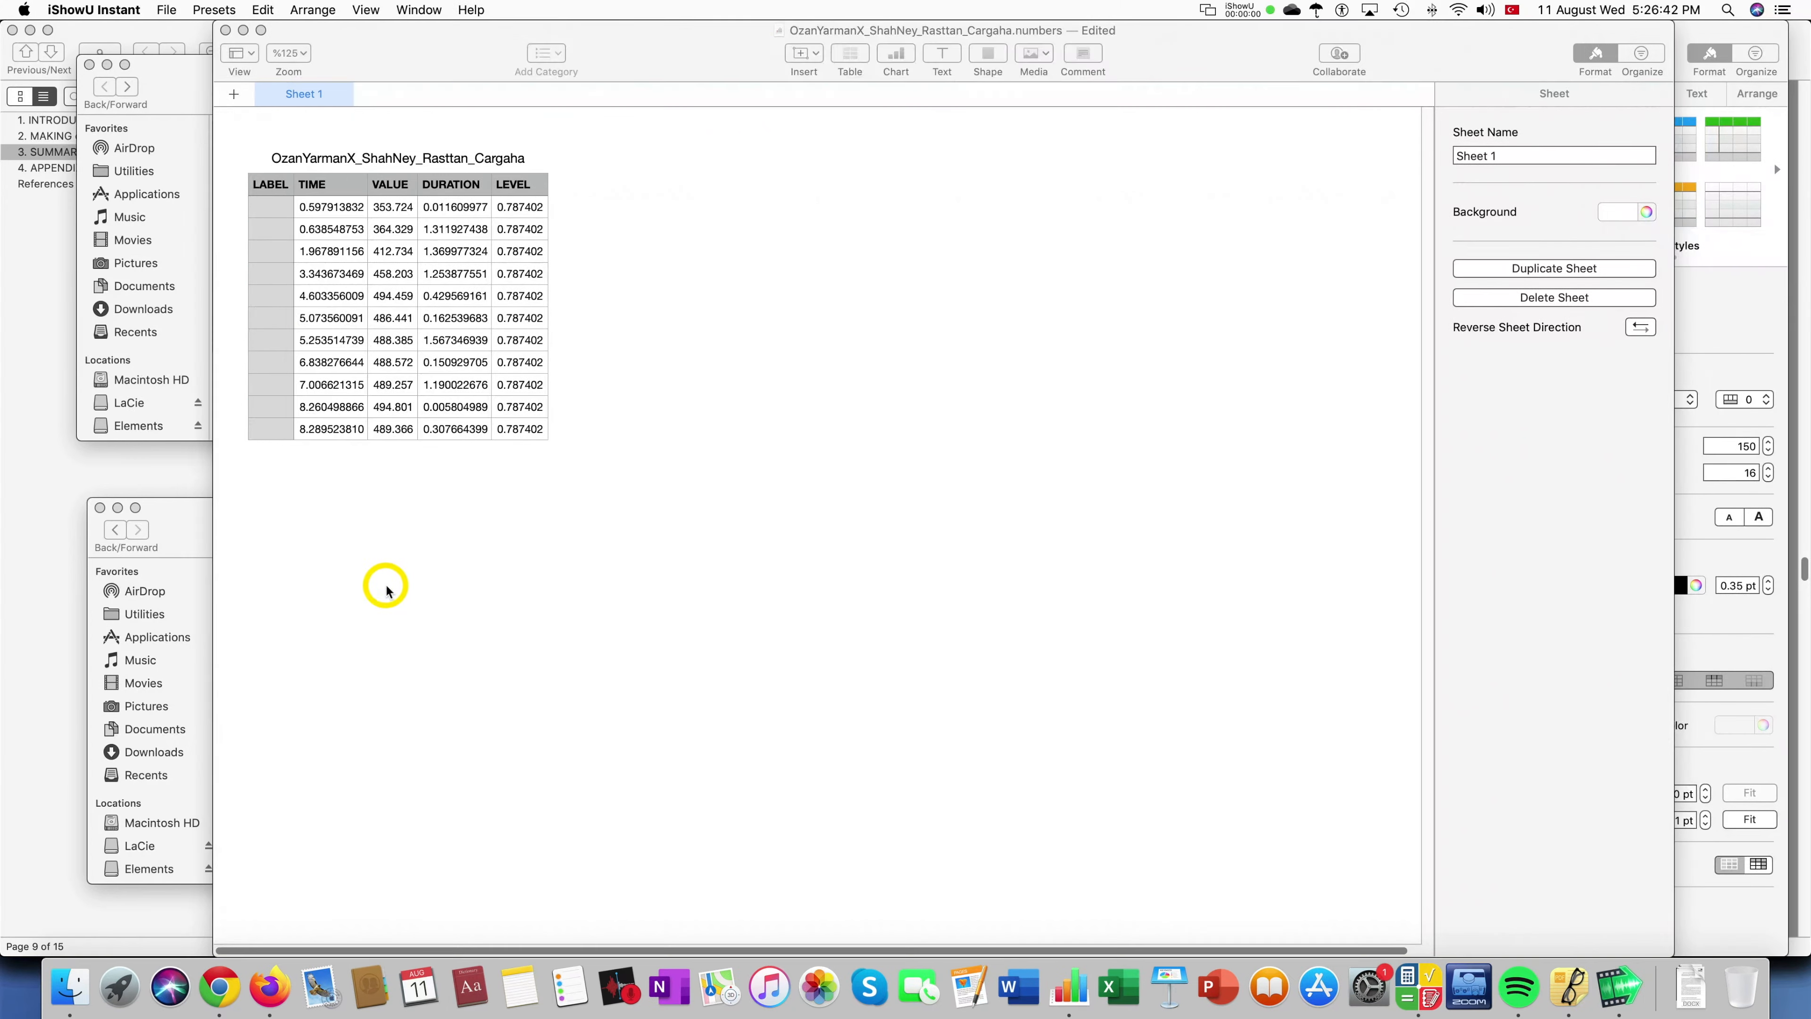
Insert three empty columns between the VALUE and DURATION columns of the table.
click(371, 454)
click(405, 185)
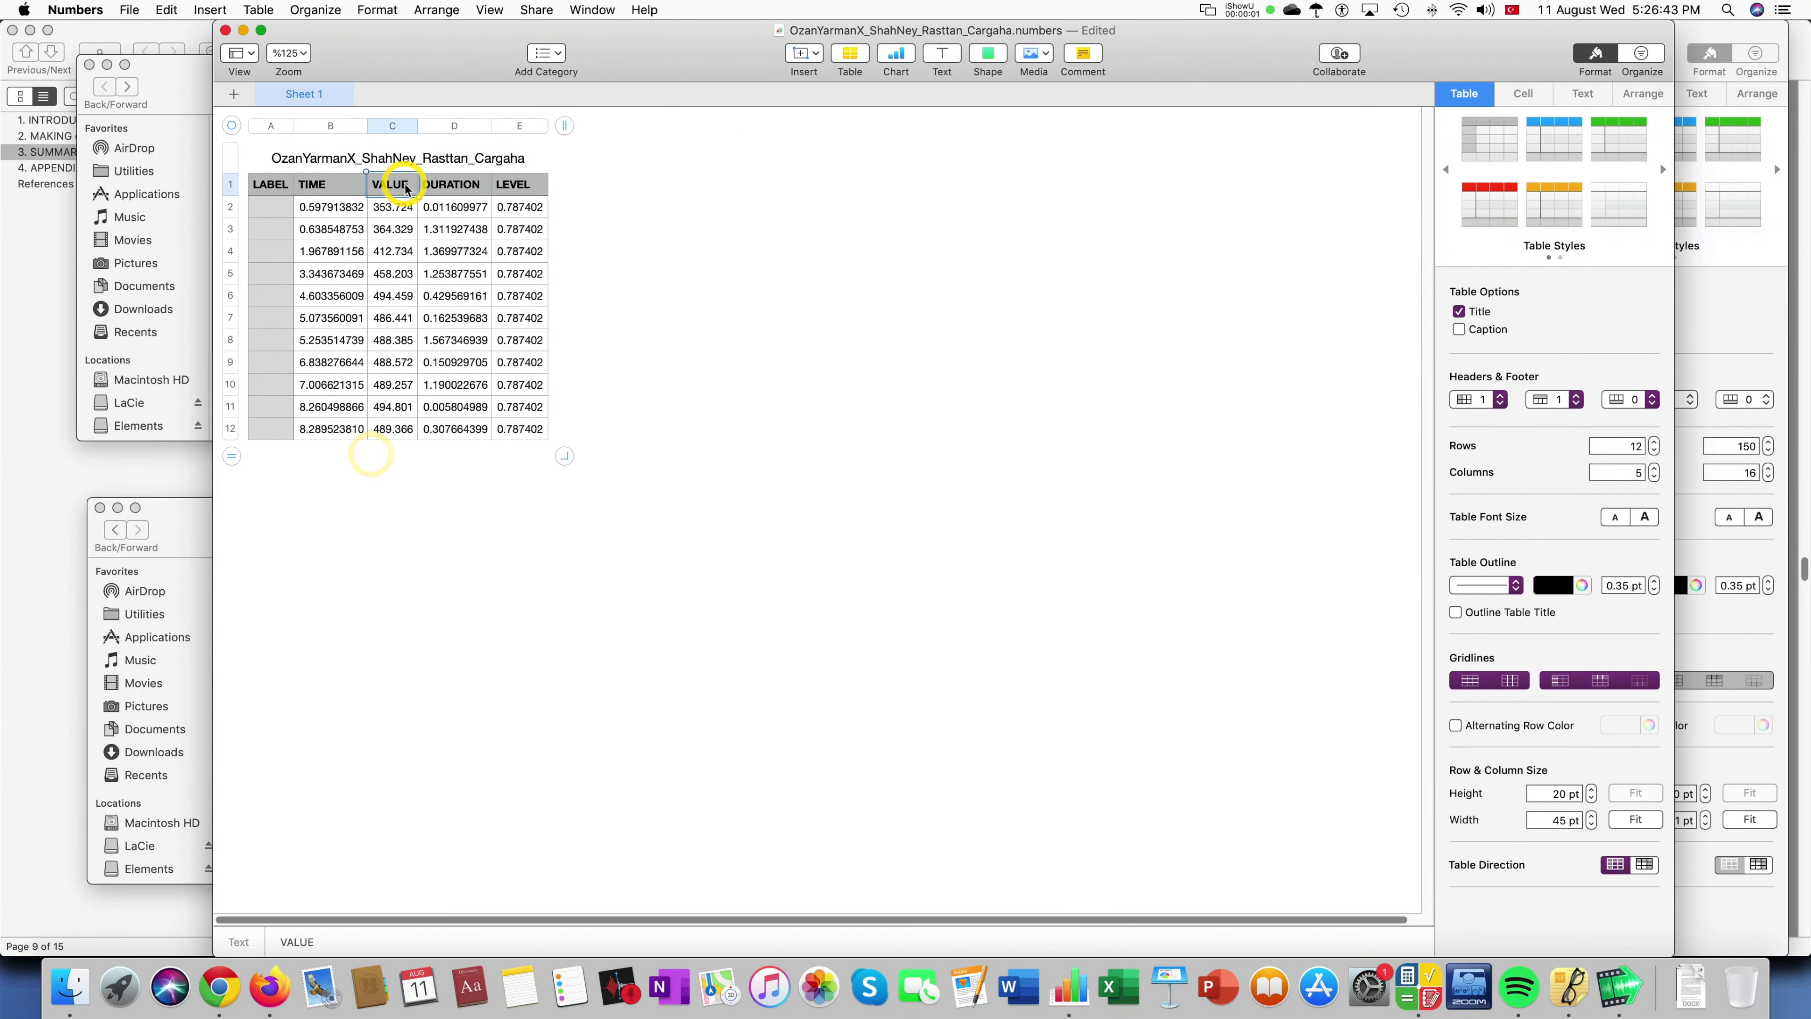
click(412, 128)
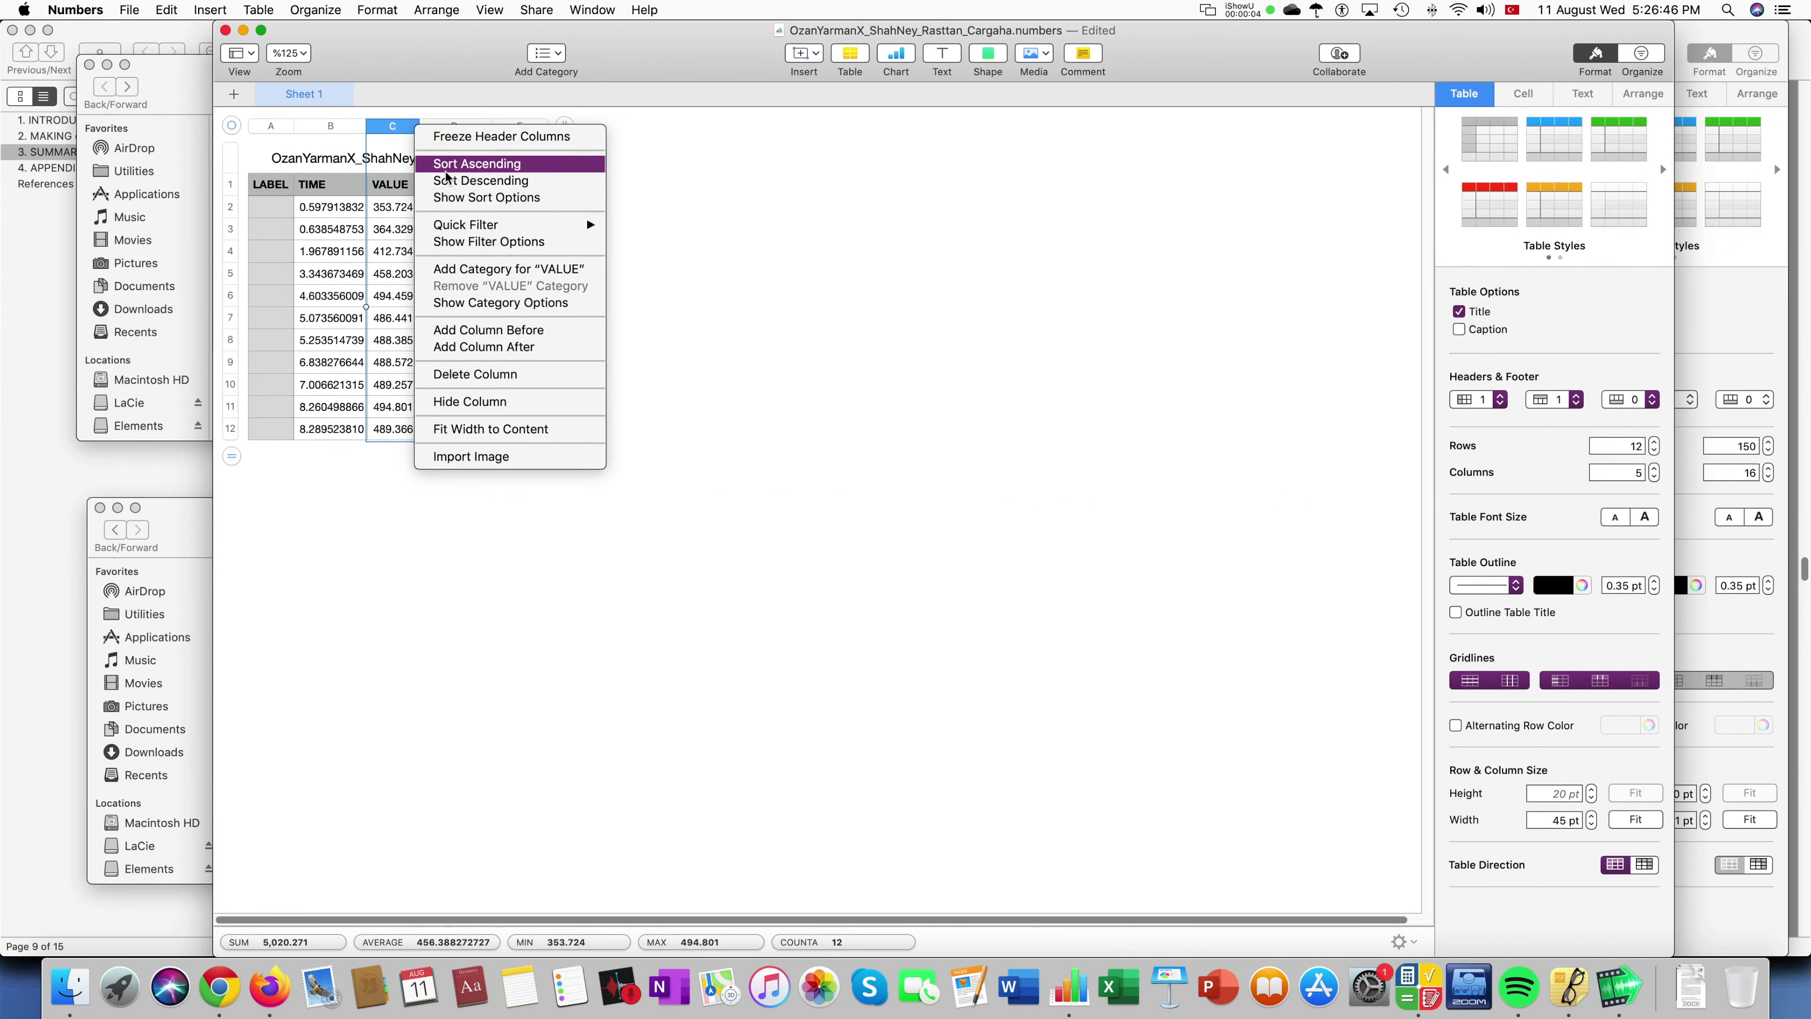
click(539, 348)
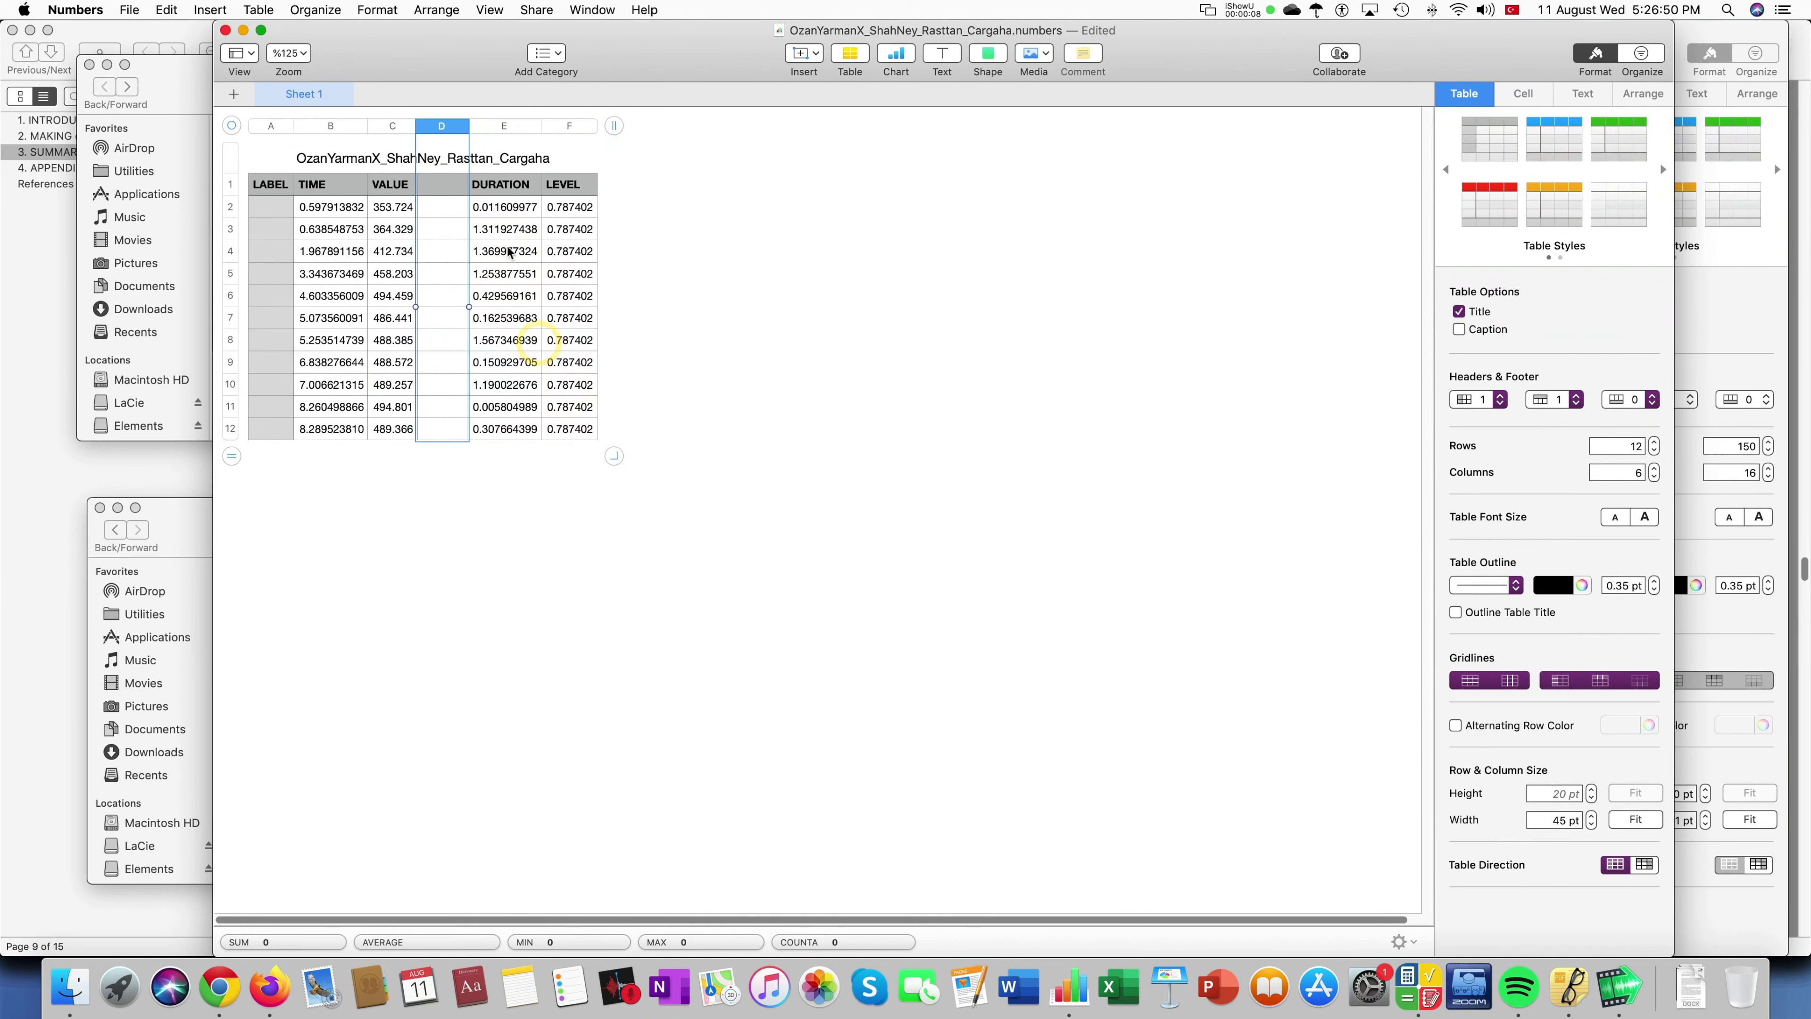
click(460, 126)
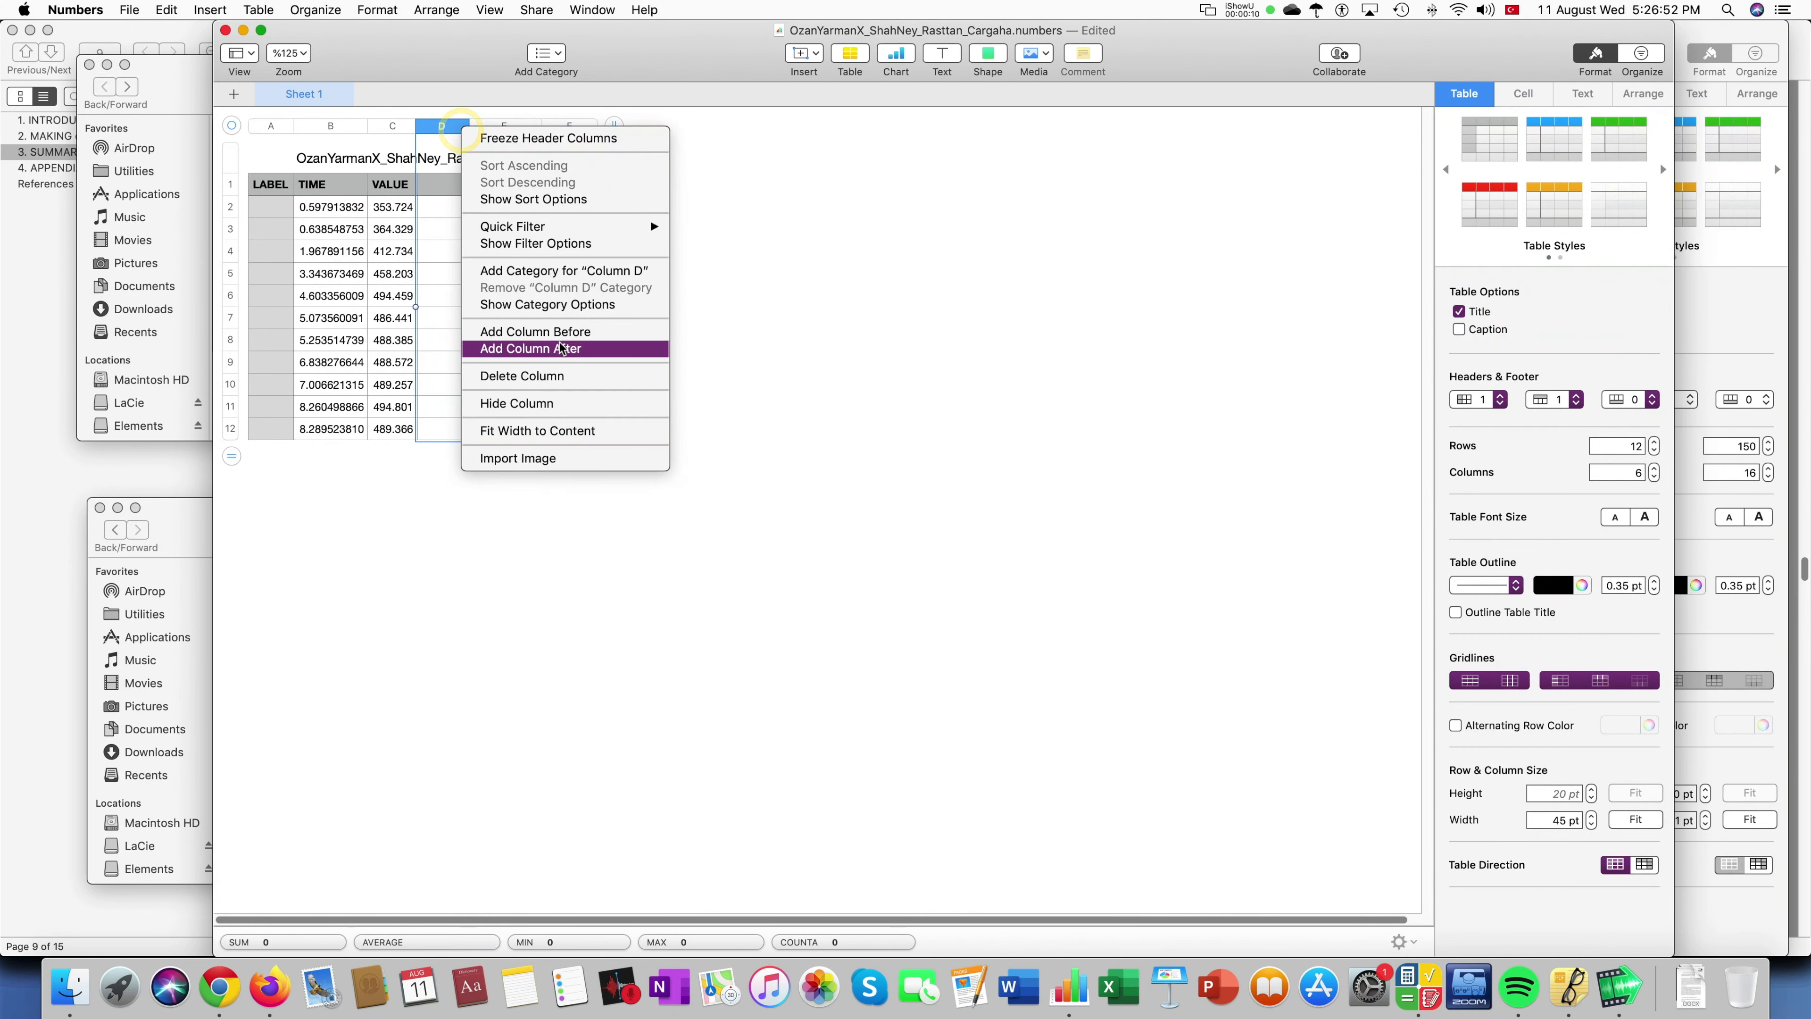
click(559, 348)
click(503, 127)
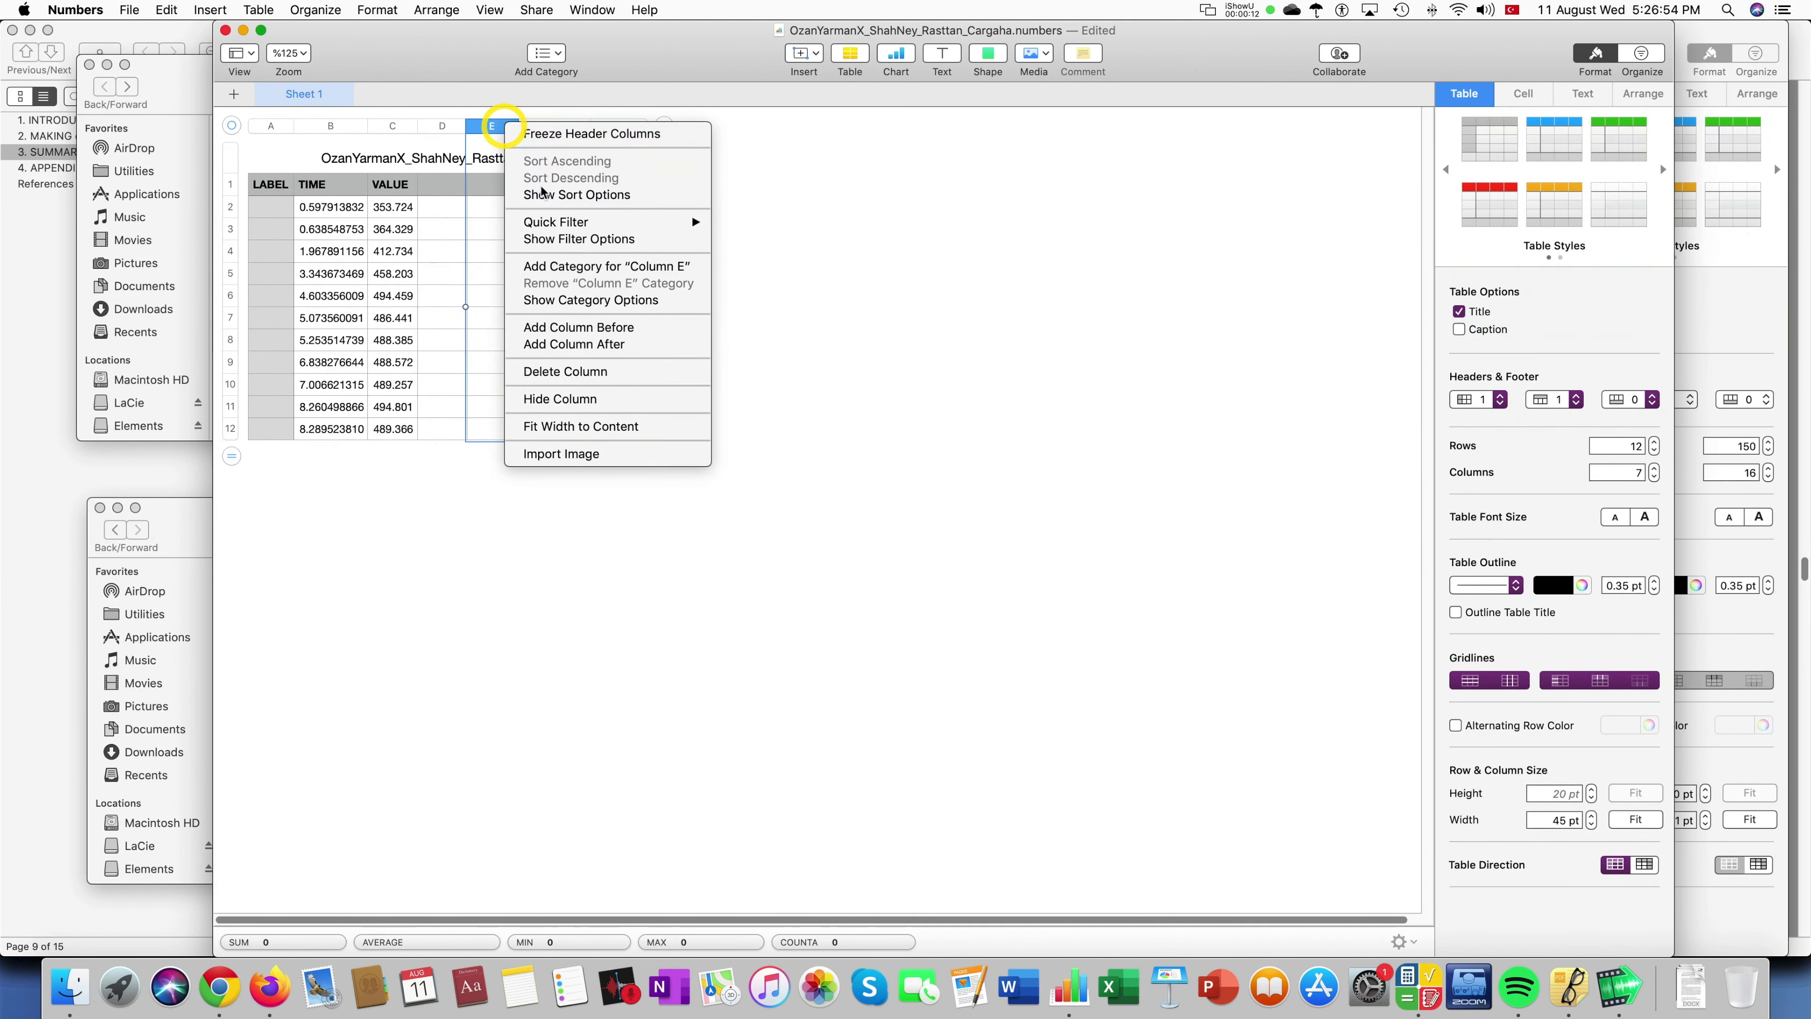
click(578, 345)
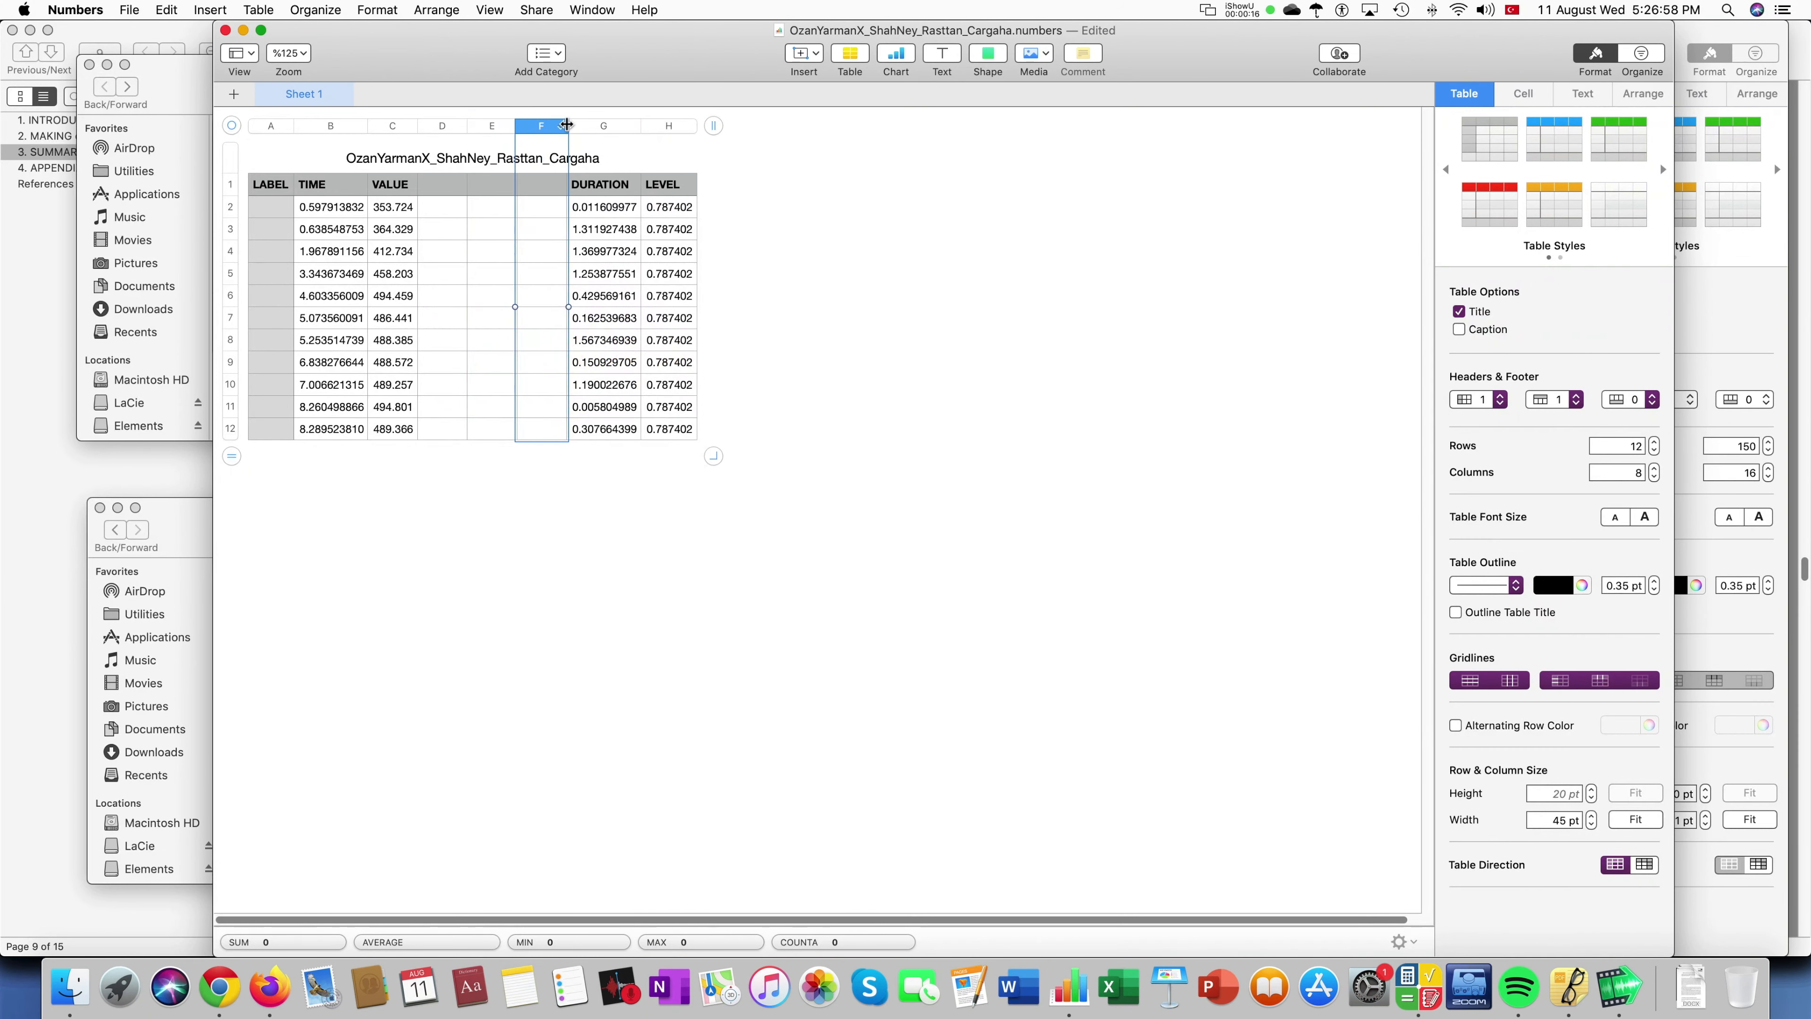
Insert eight more empty columns between the VALUE and DURATION columns, bringing the table to 16 columns.
click(564, 125)
click(654, 346)
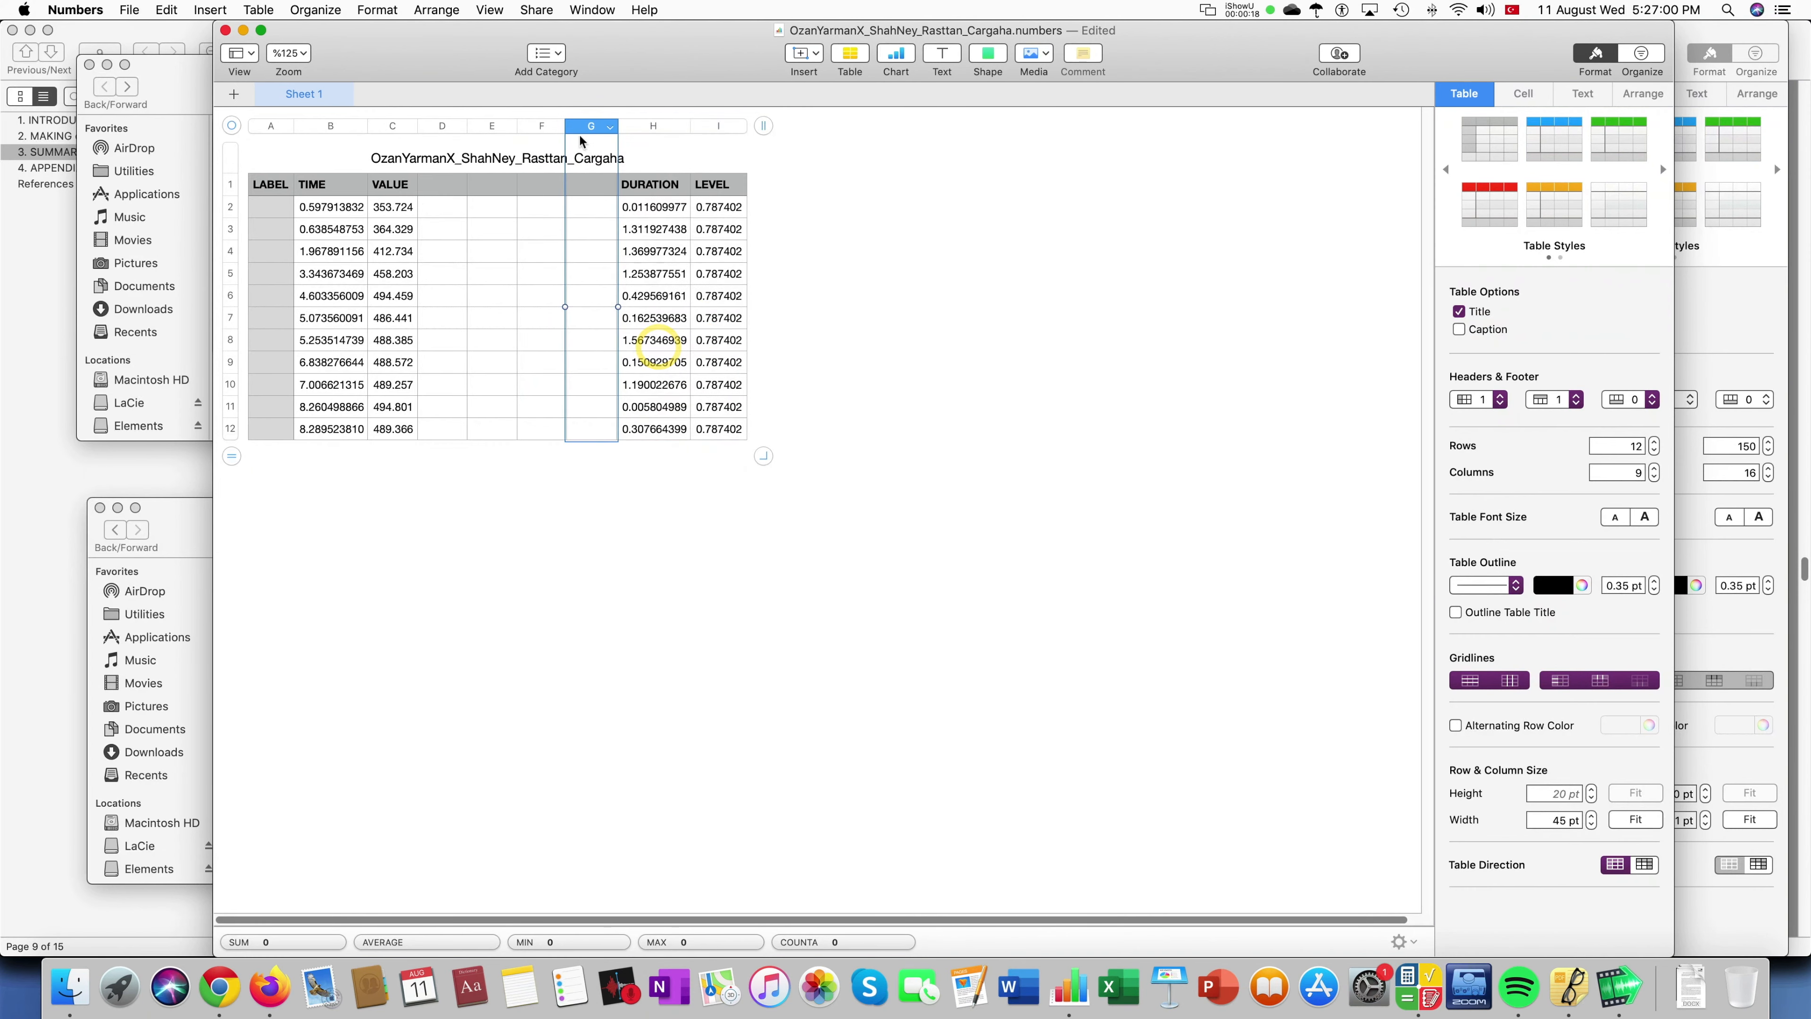
click(611, 127)
click(702, 341)
click(639, 132)
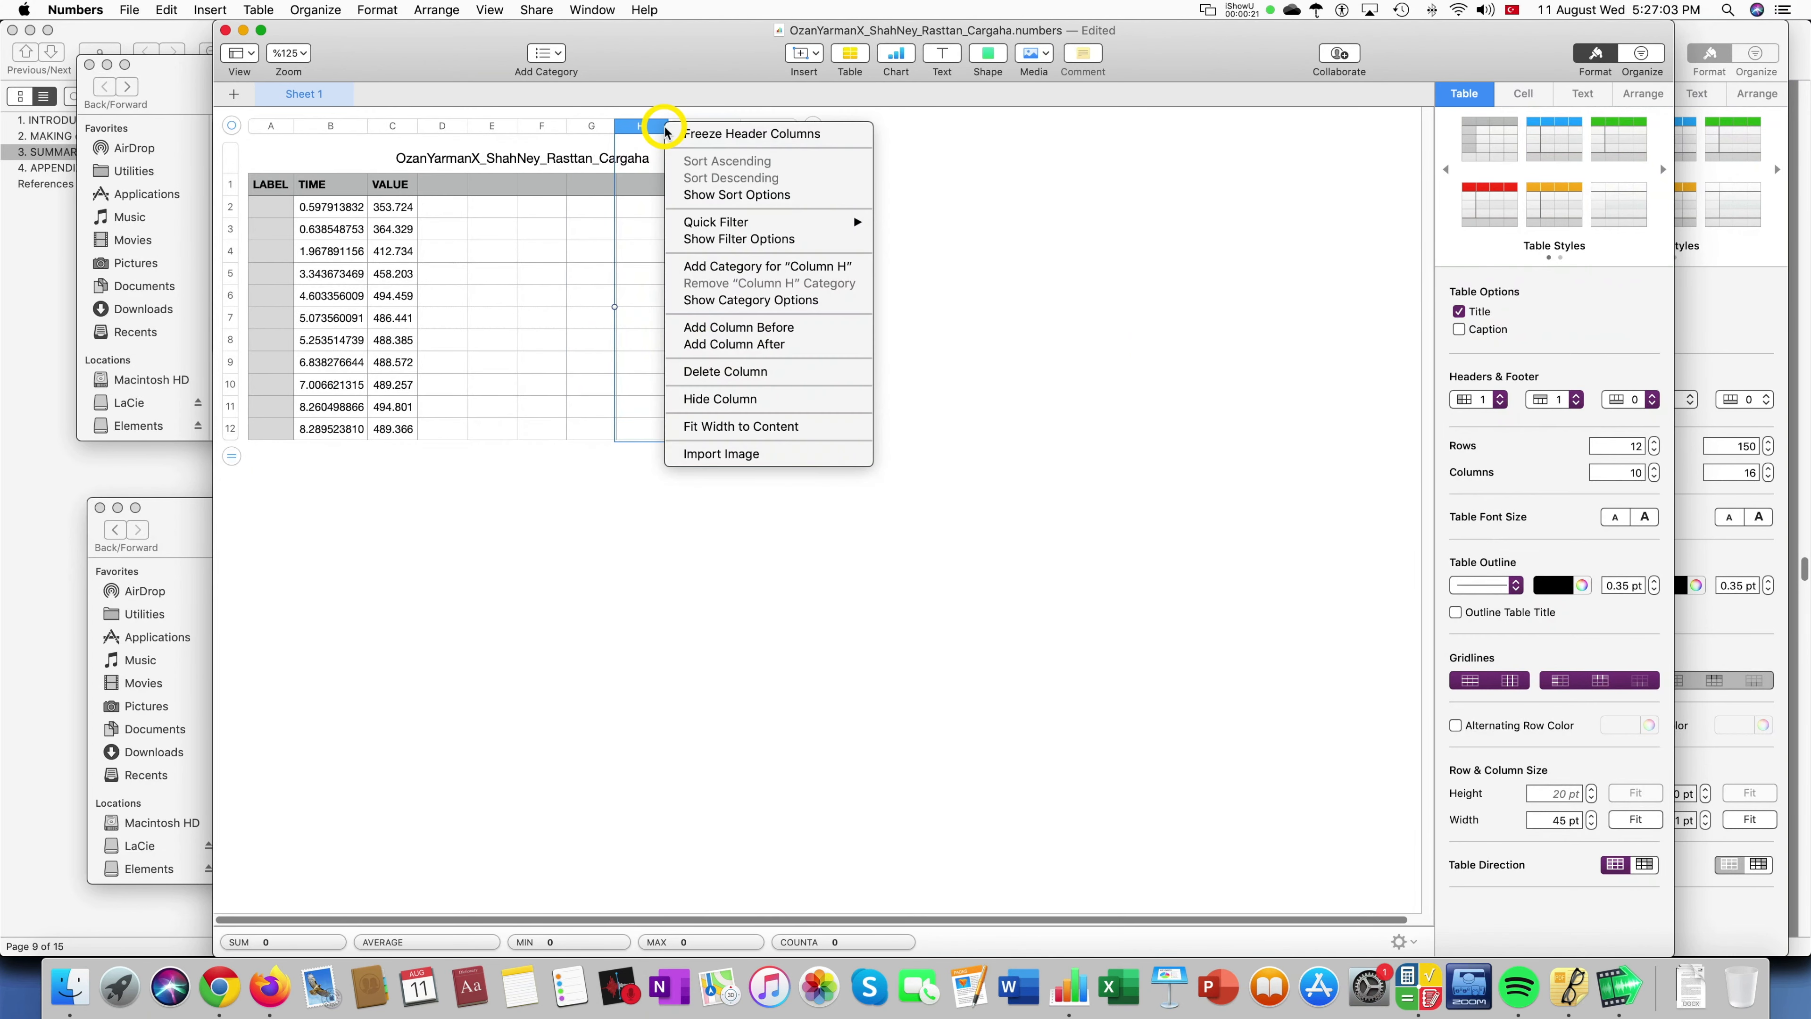
click(733, 343)
click(704, 128)
click(827, 343)
click(754, 127)
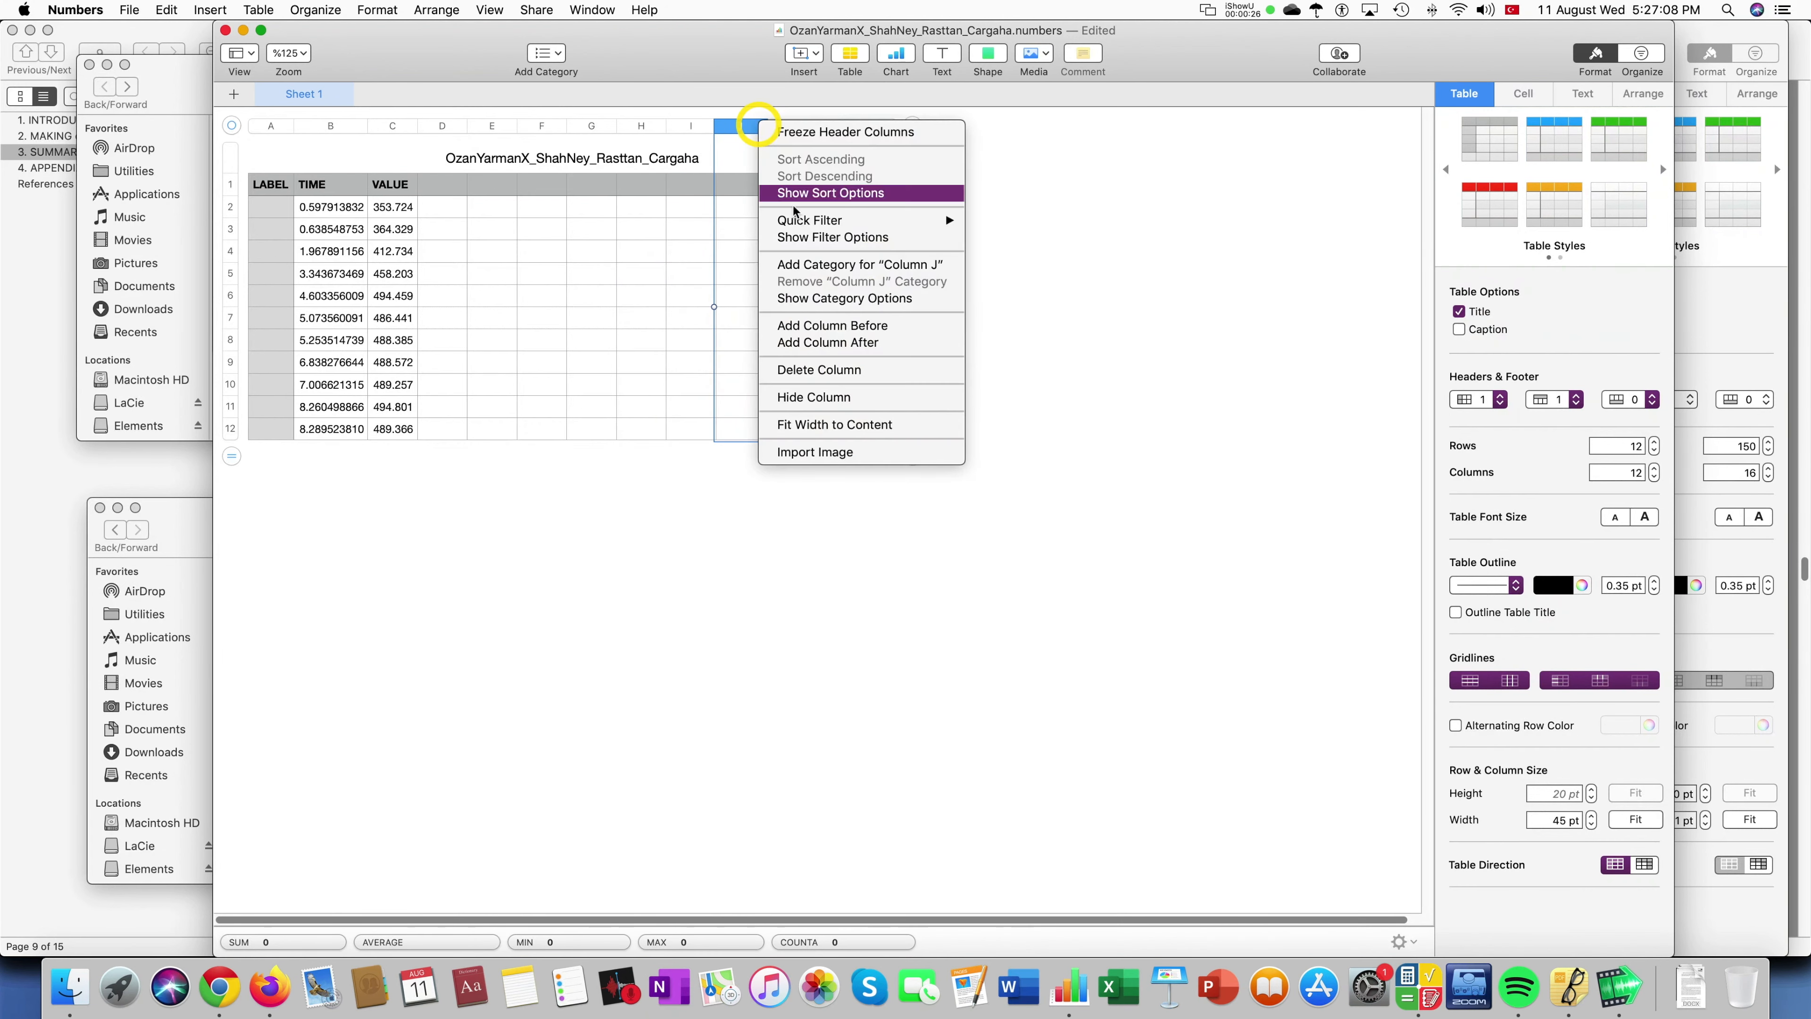
click(843, 344)
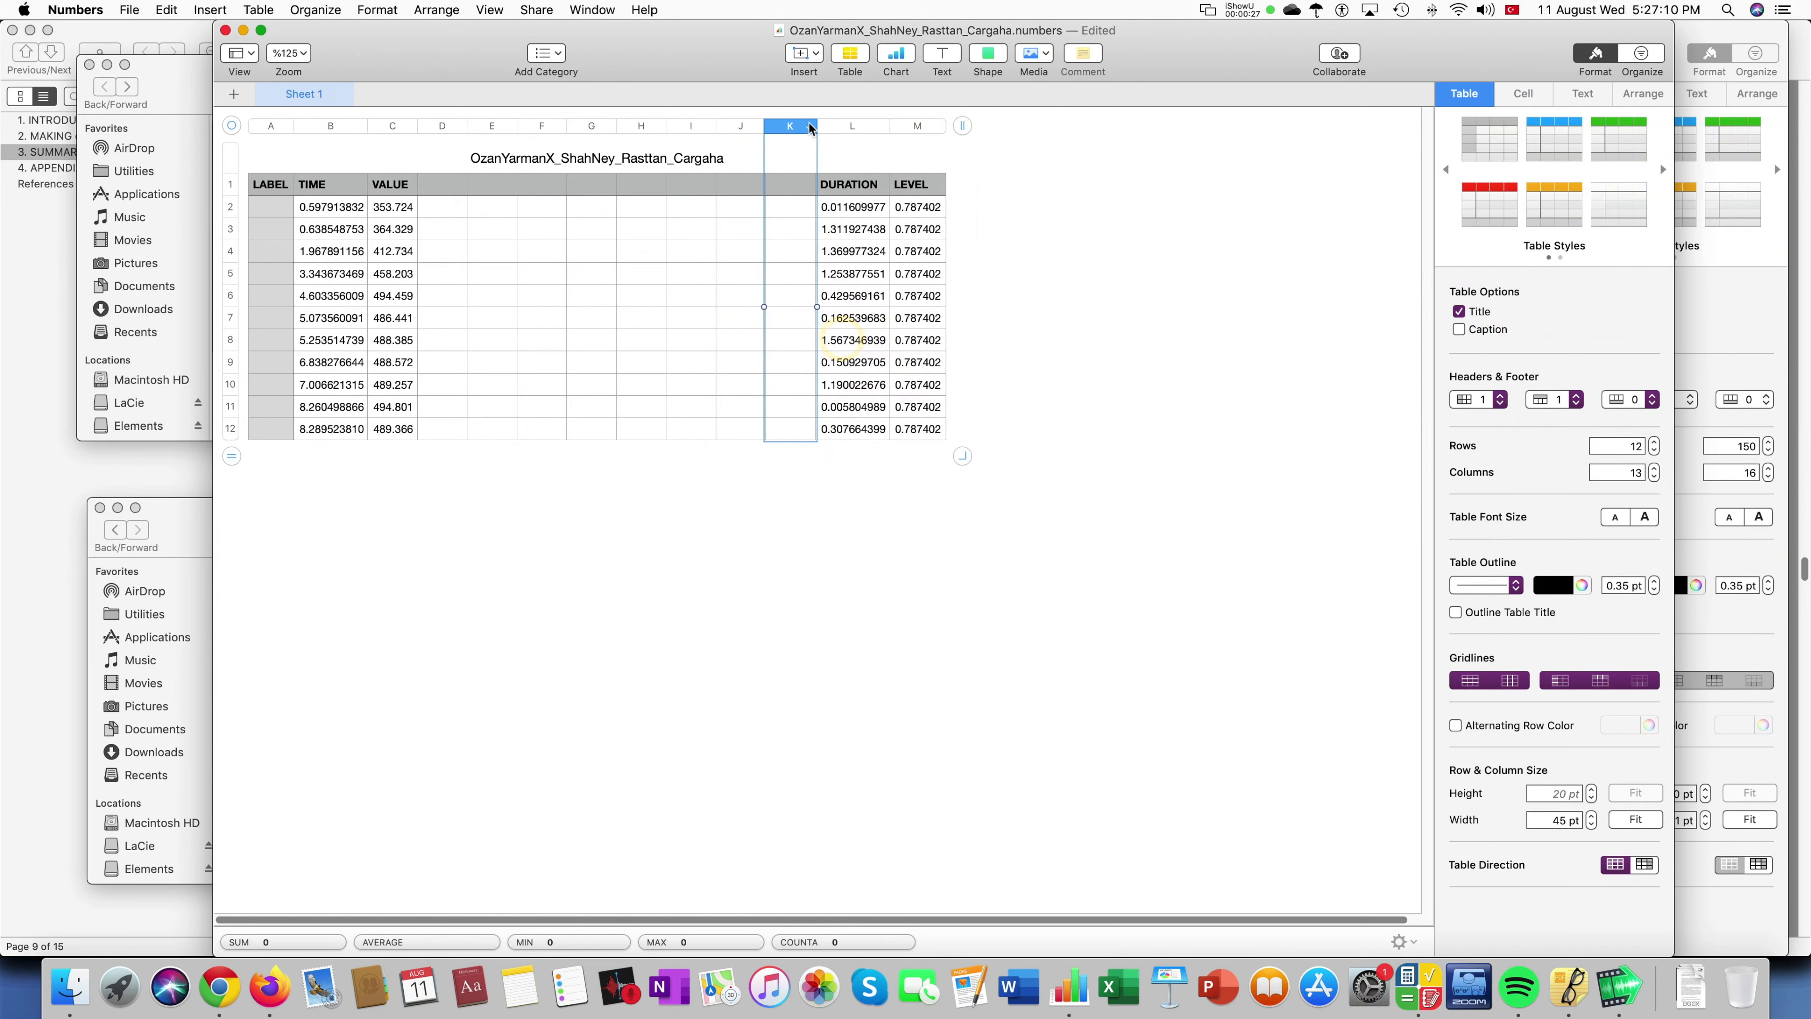
click(807, 126)
click(856, 345)
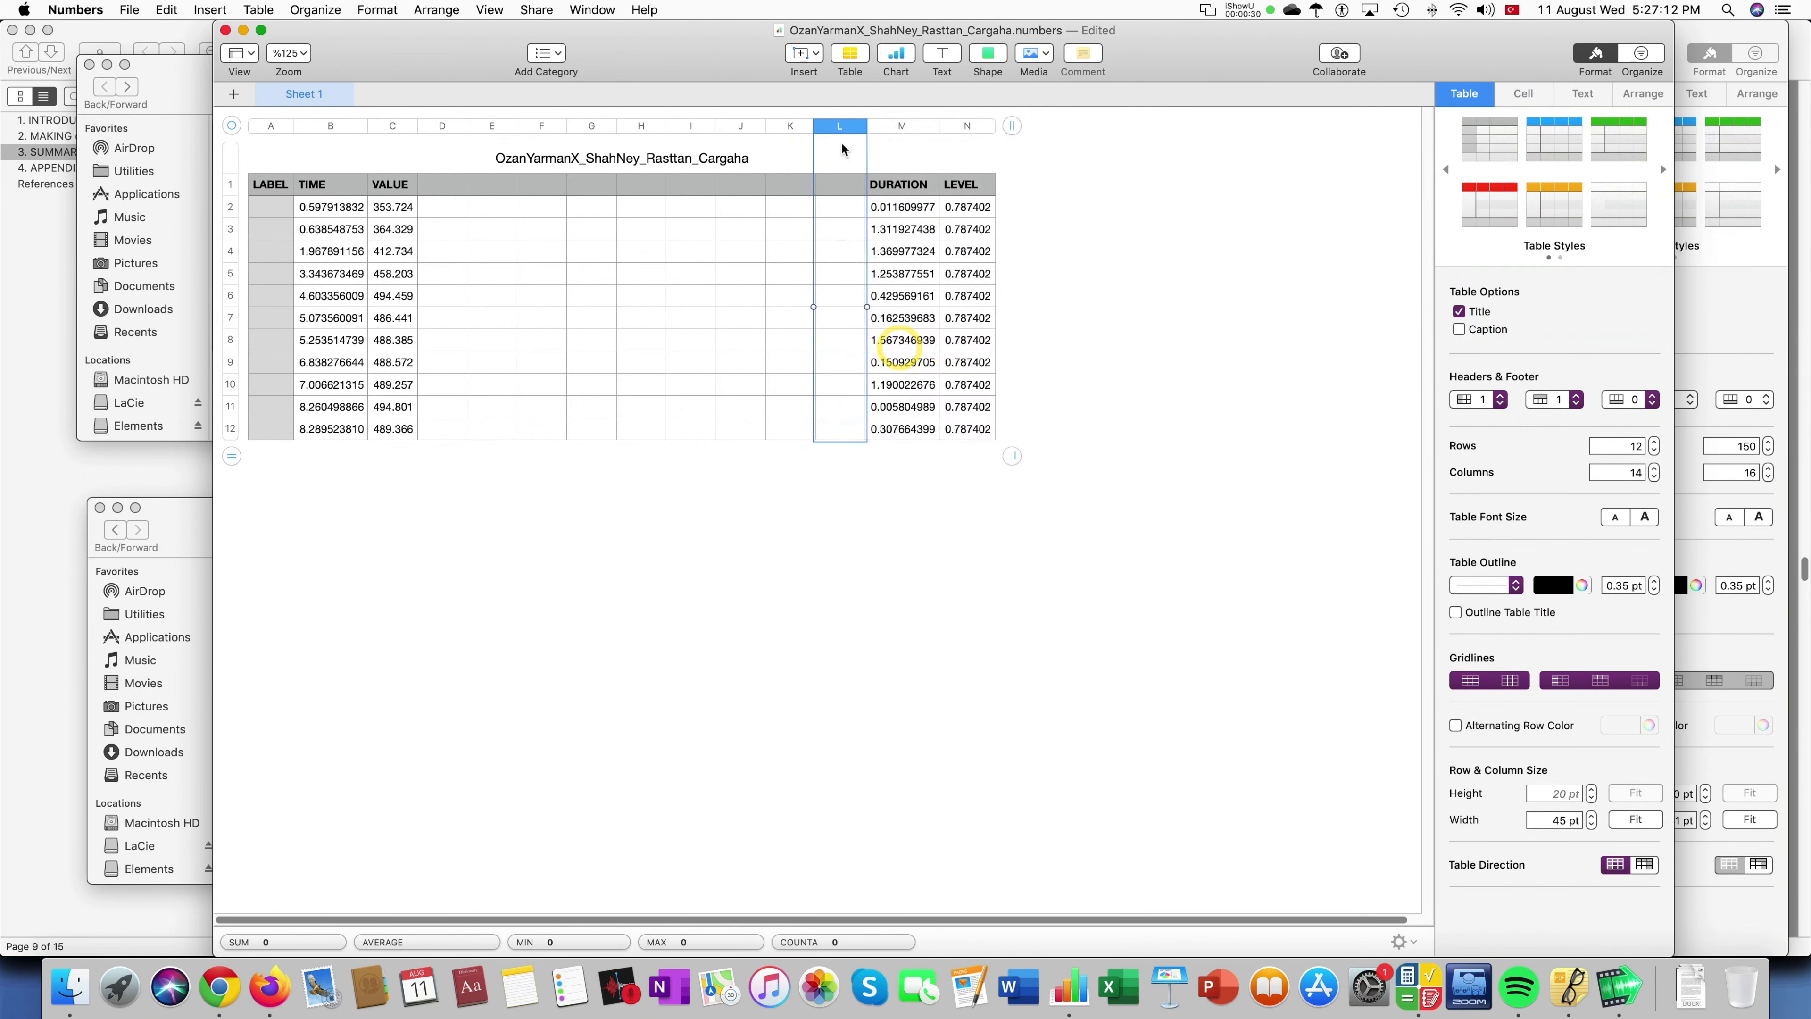
click(855, 128)
click(892, 345)
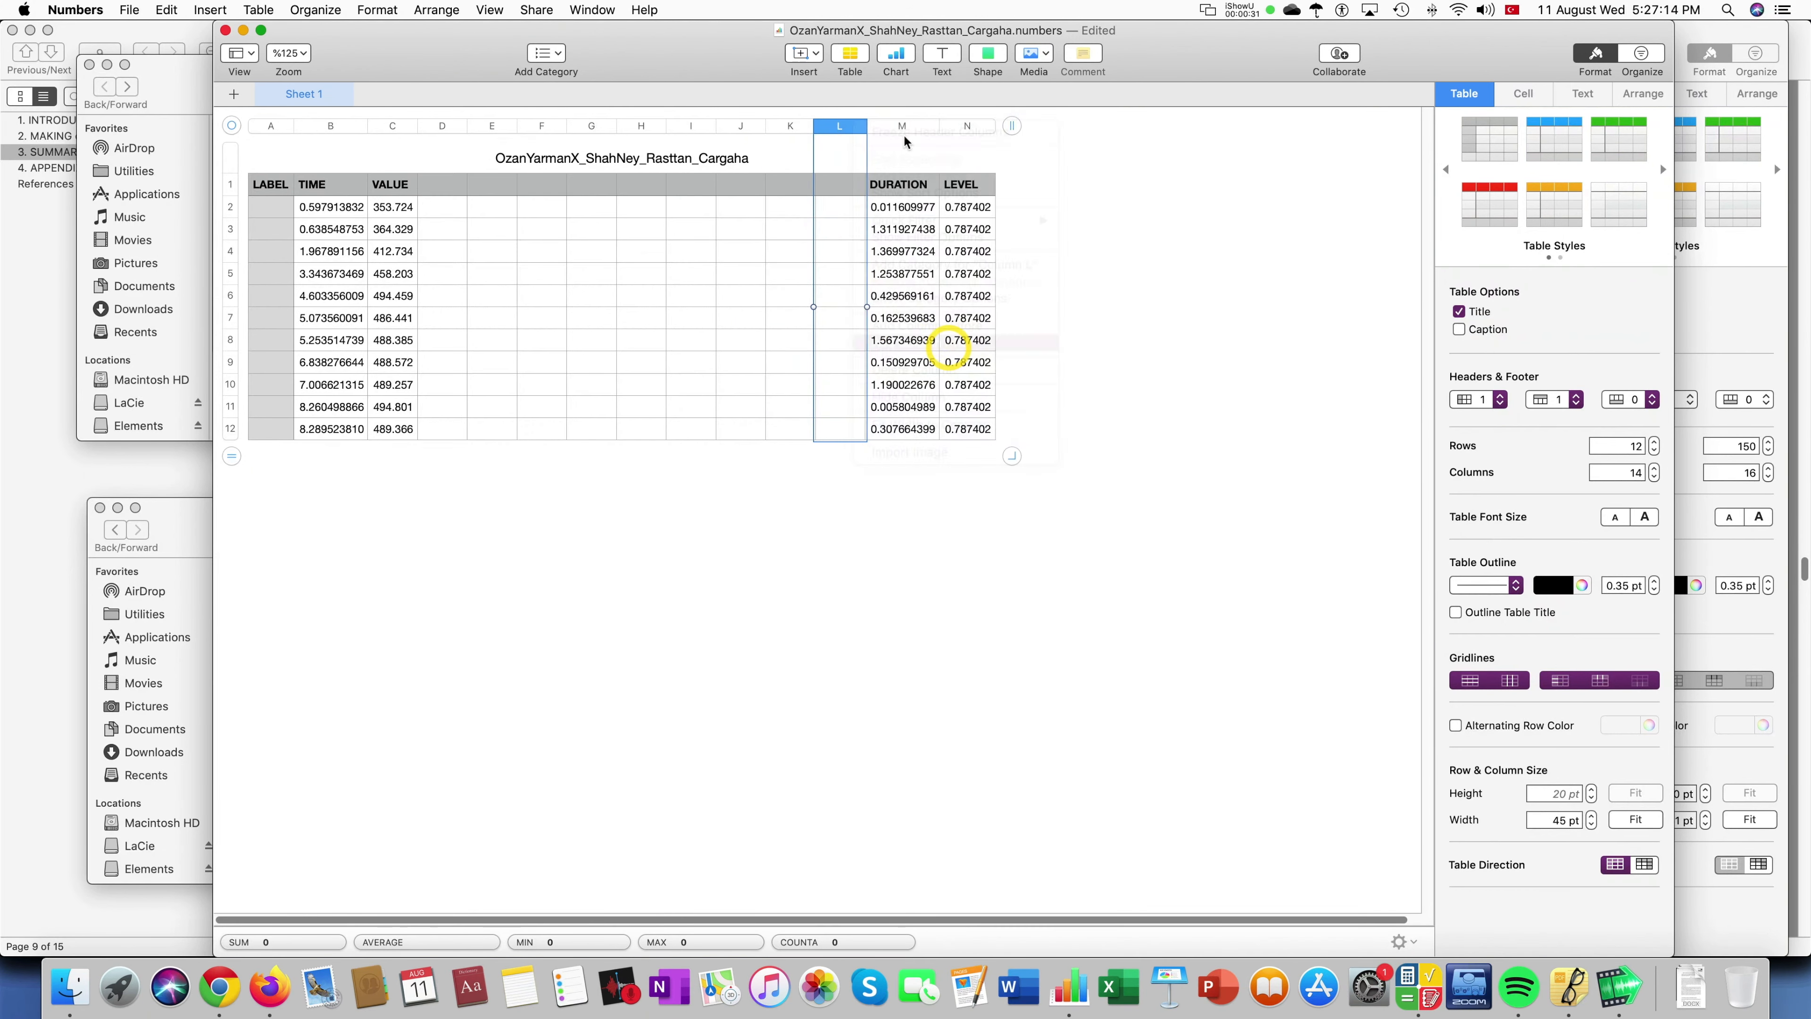
click(905, 128)
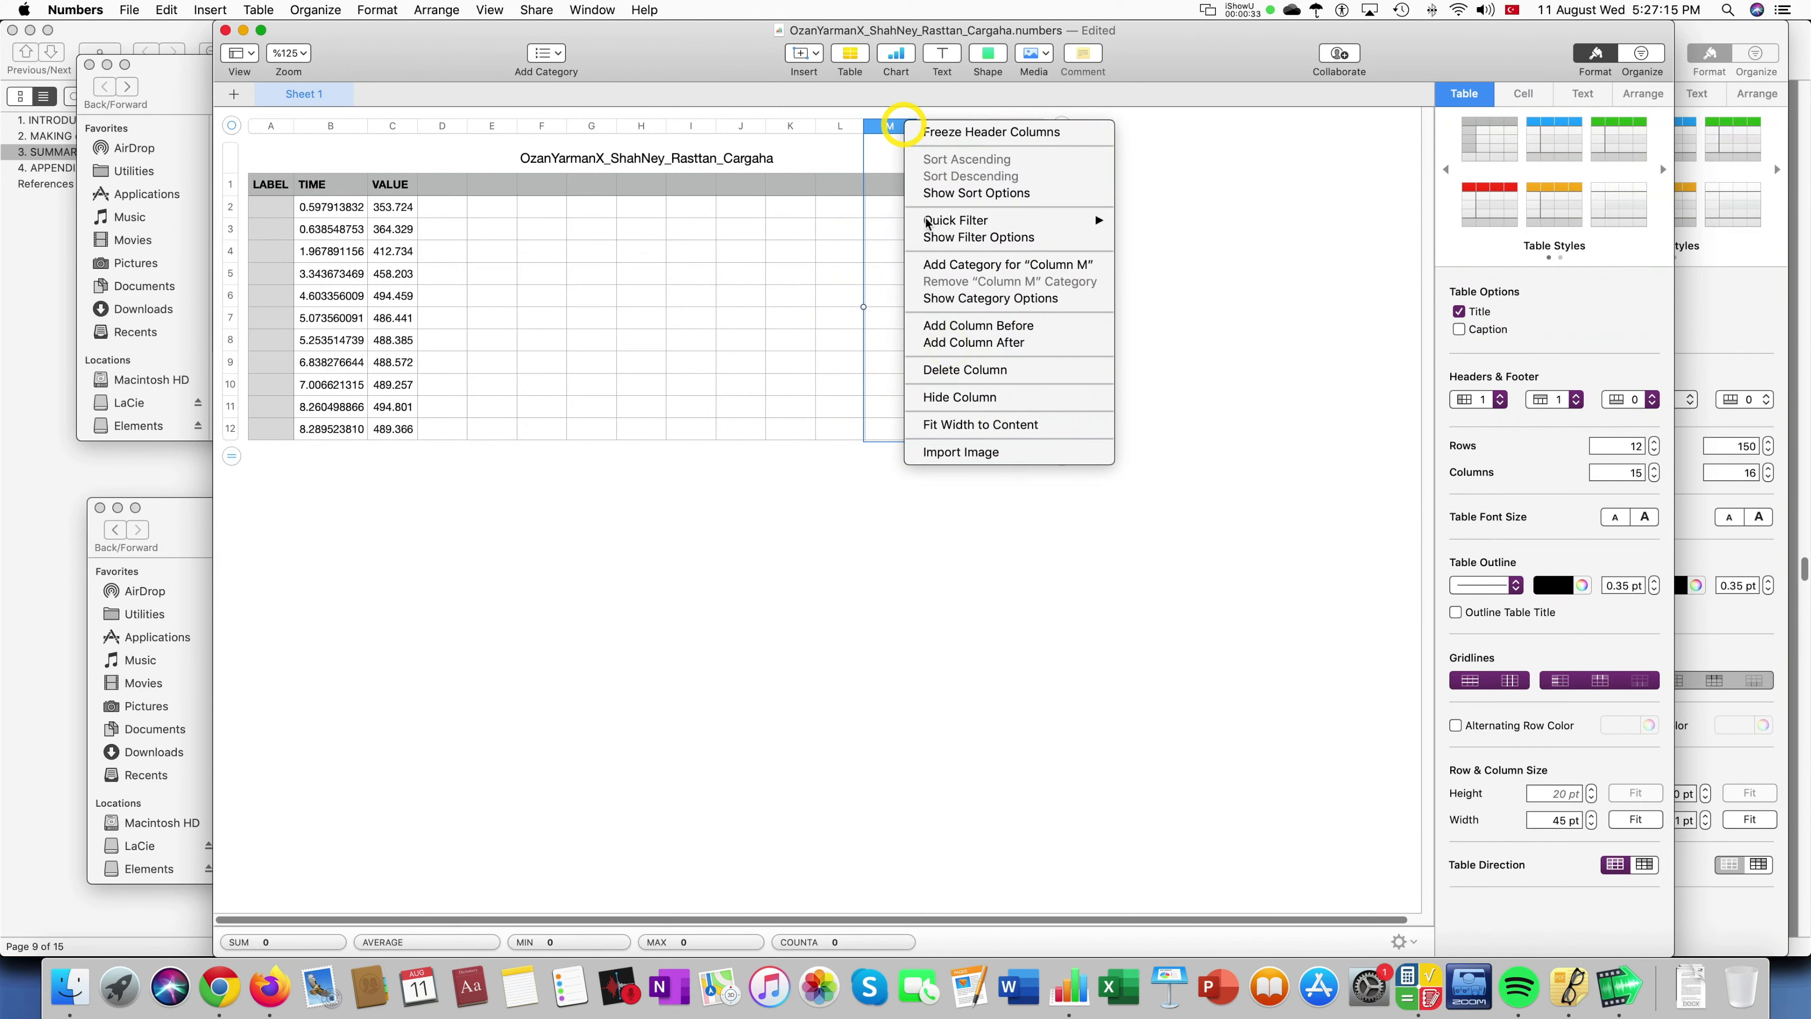
click(977, 344)
Clear all the values below the LEVEL header, from row 2 to row 12.
click(1089, 212)
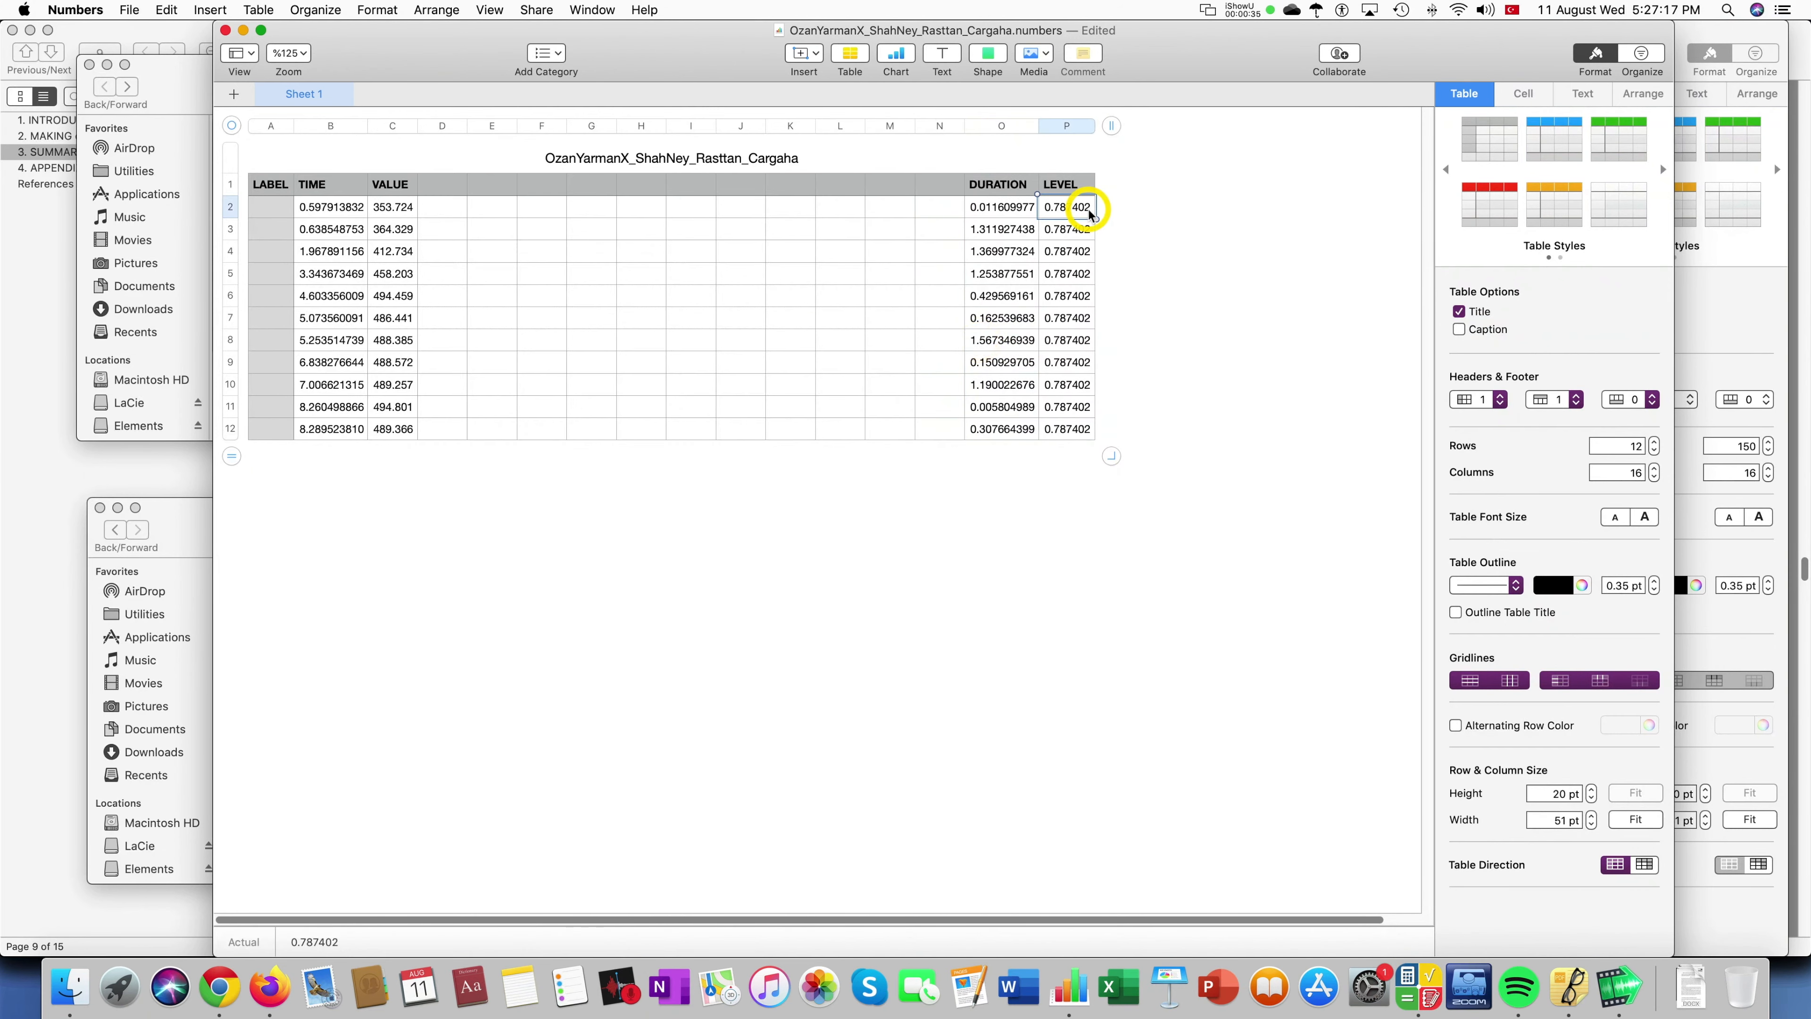
shift+click(1080, 430)
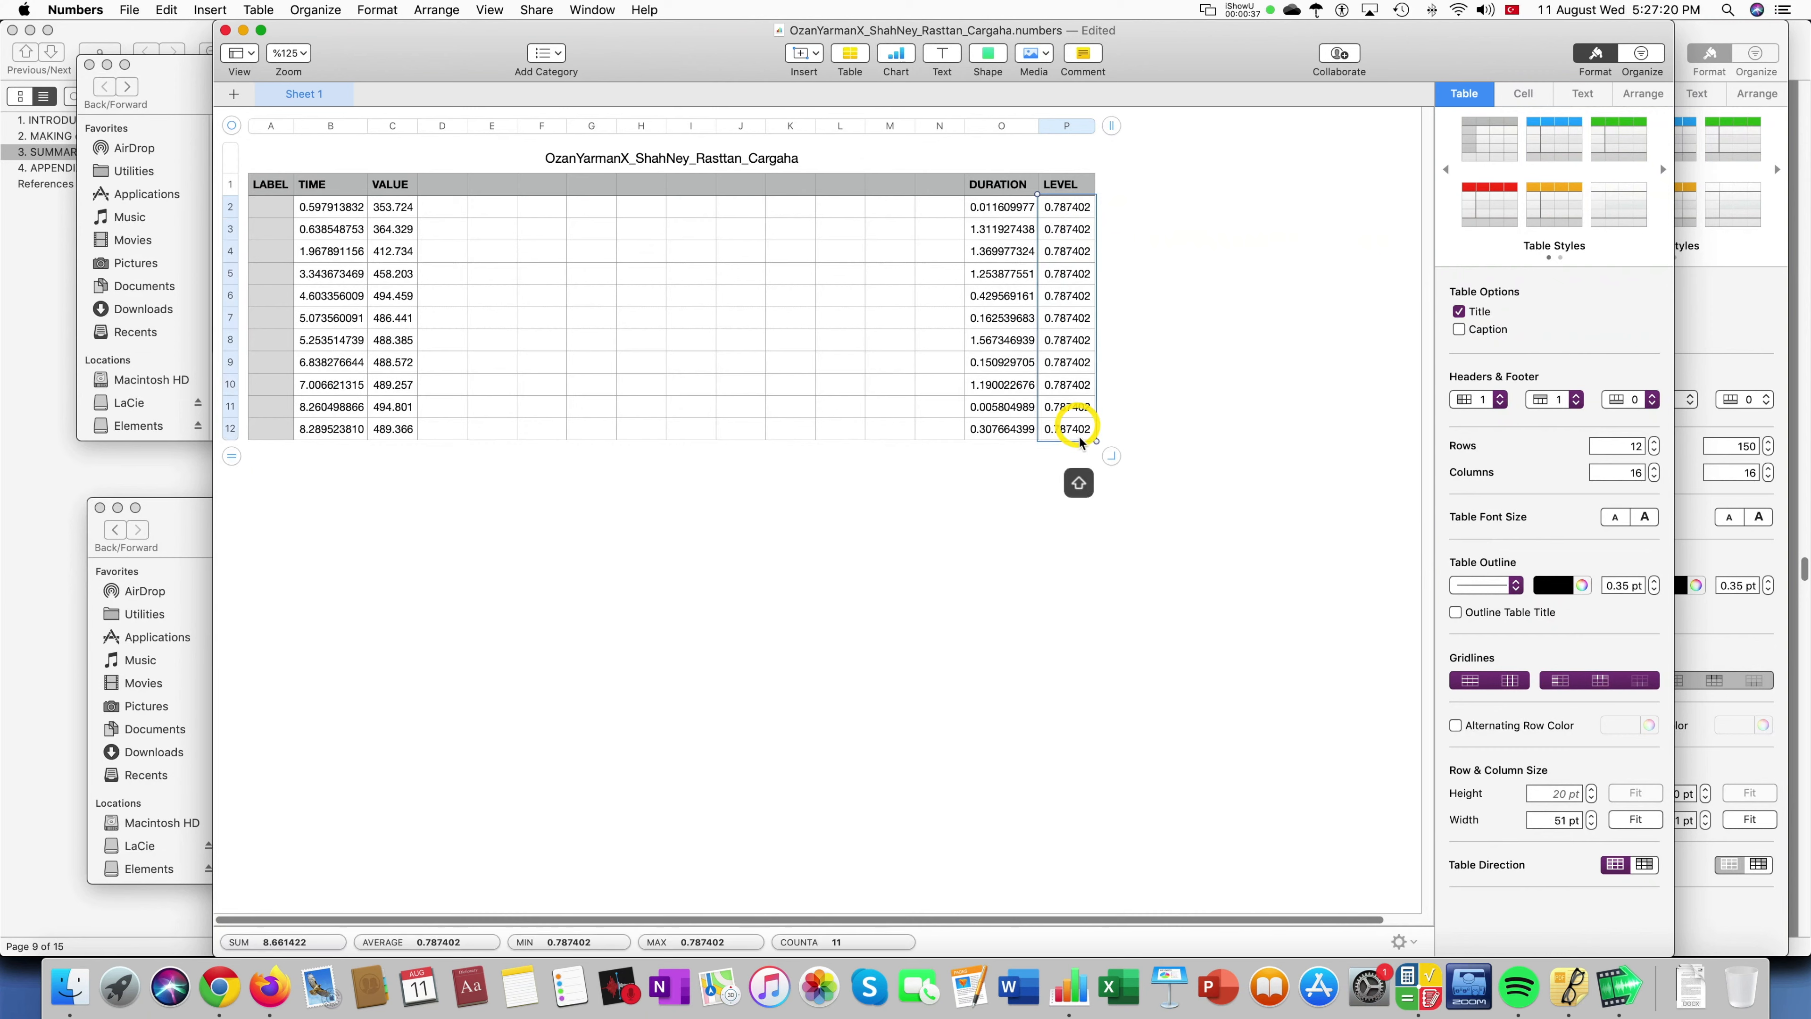
key(BackSpace)
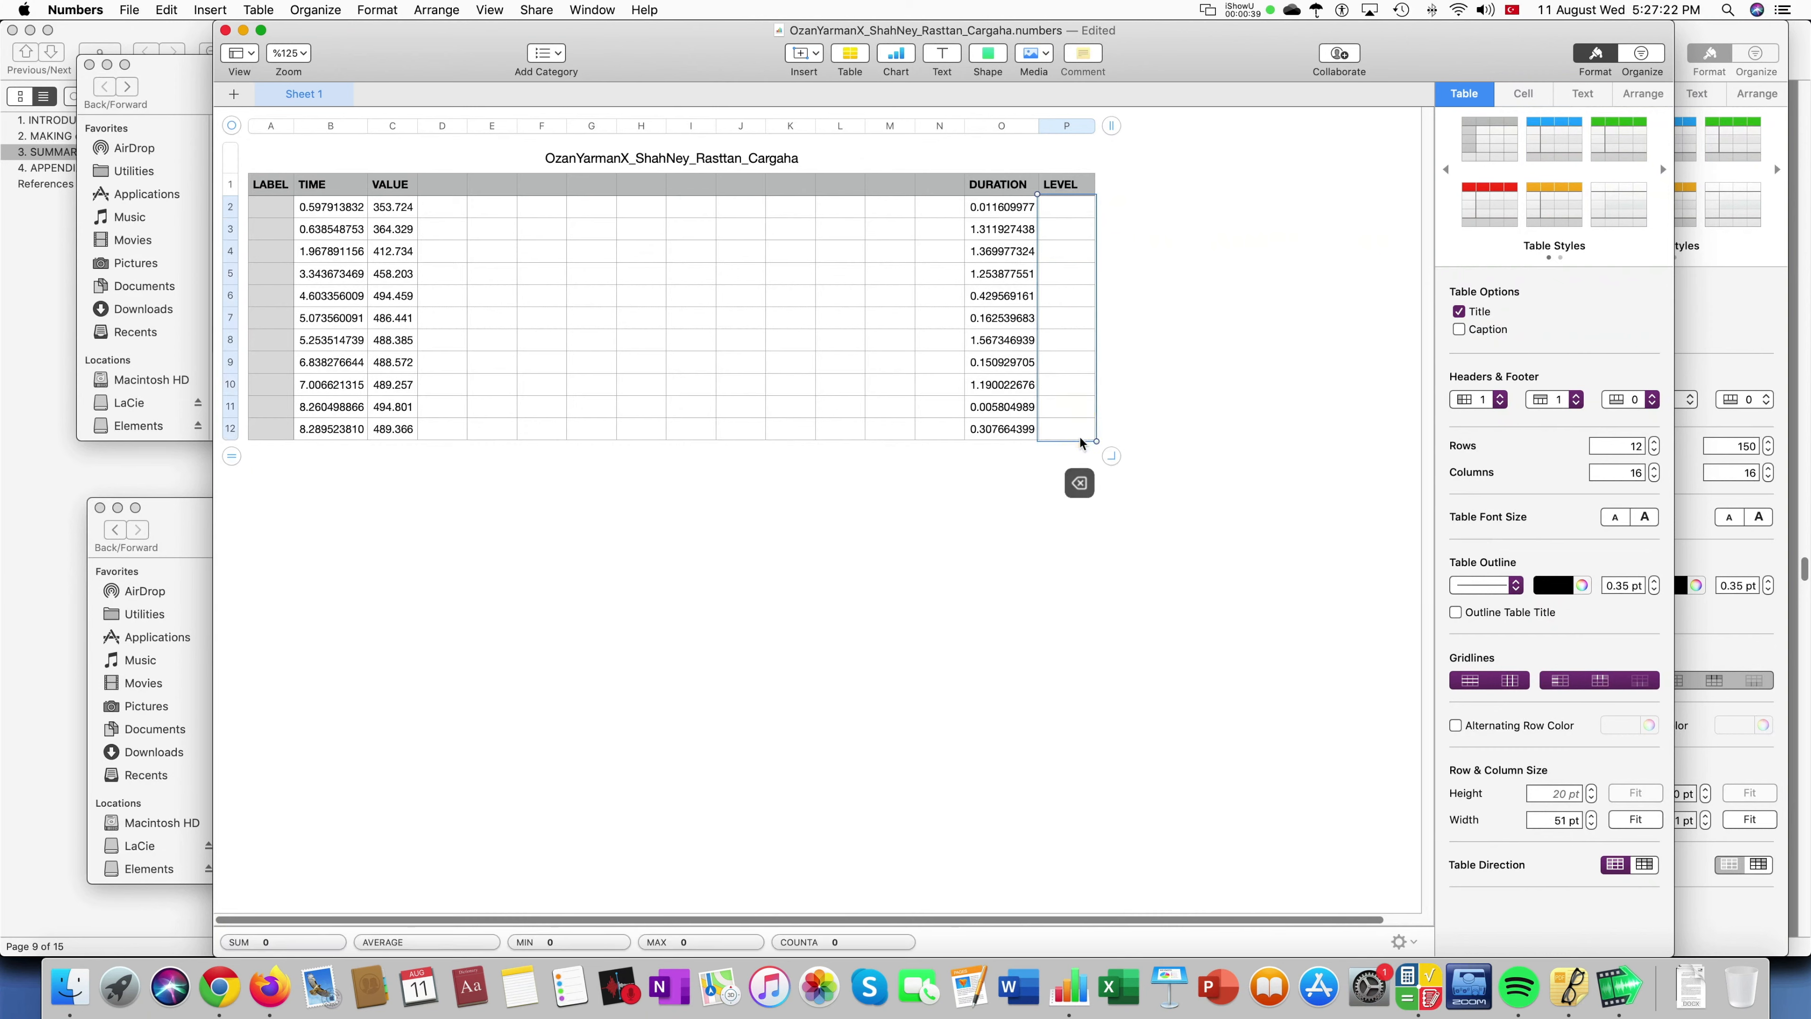
Fill the empty header cells with the labels from Approx tET Range through CENTS and fit every column's width to its content.
click(443, 187)
text(rox tET Ra	INDEX	Incidenc	Incidenc	Incidenc	MATCH	unique#	UNIQUE	NORM-D	ADD-DU	CENTS)
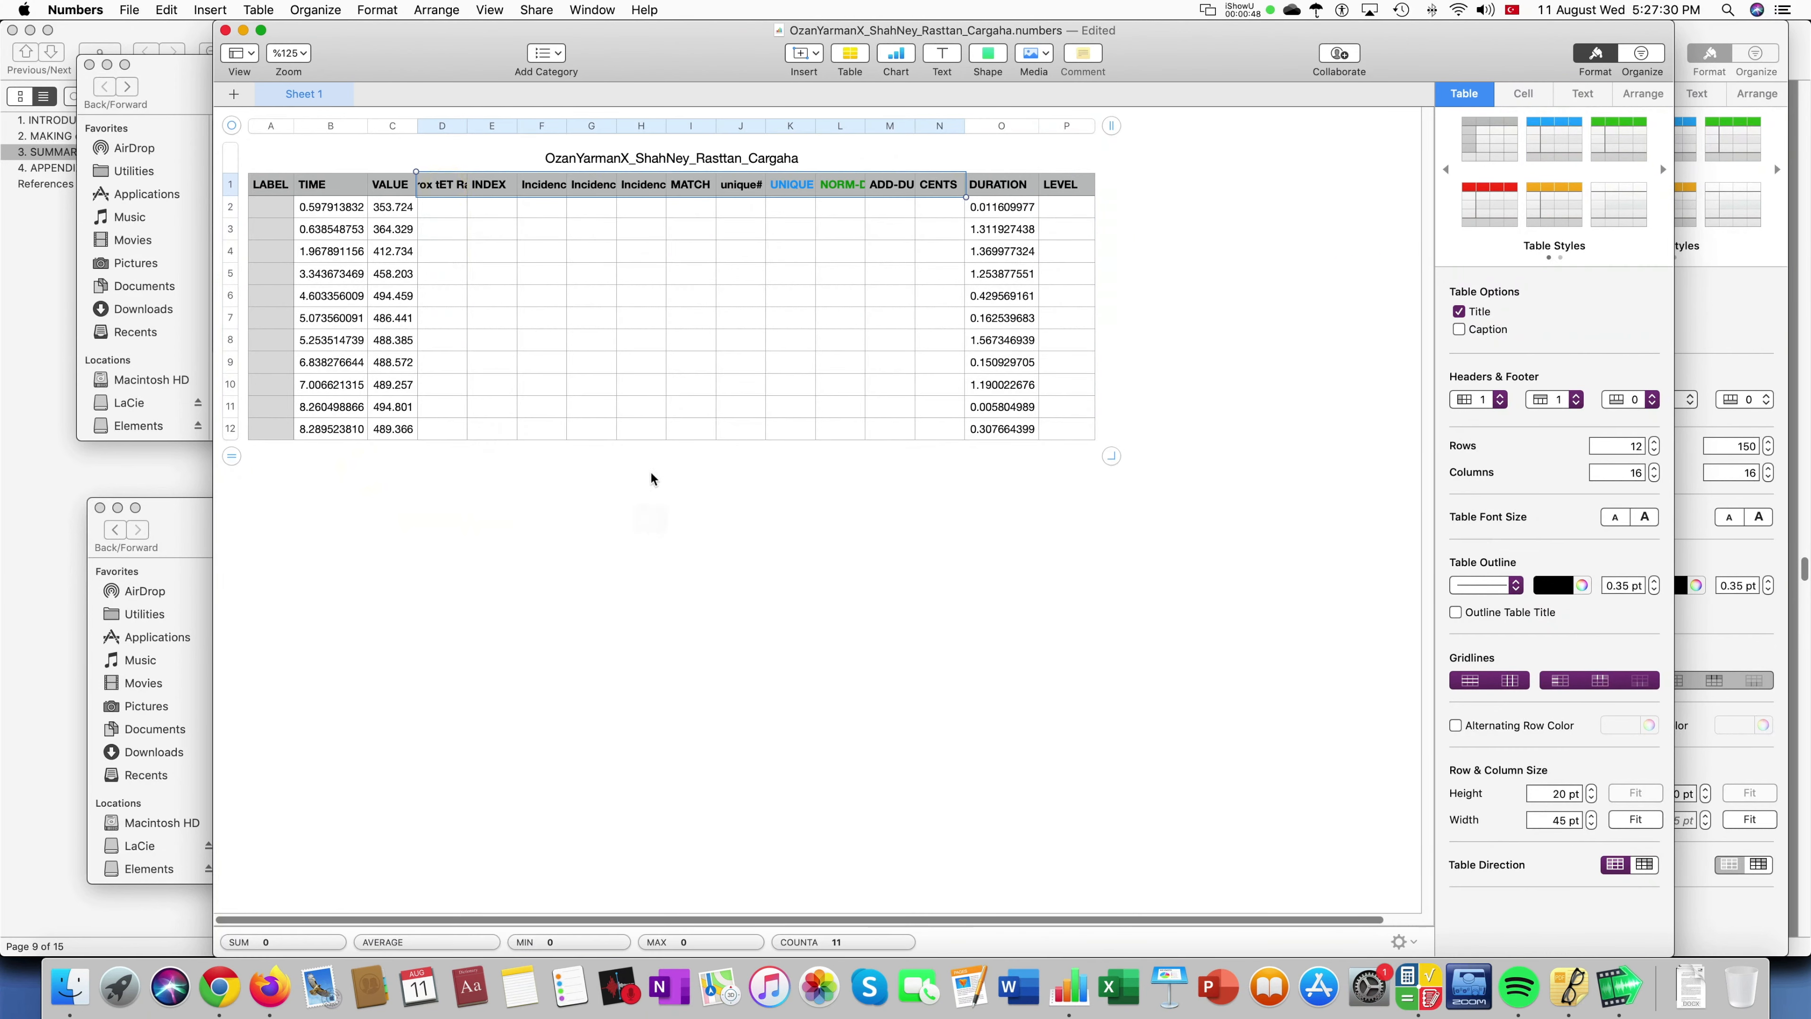
click(275, 125)
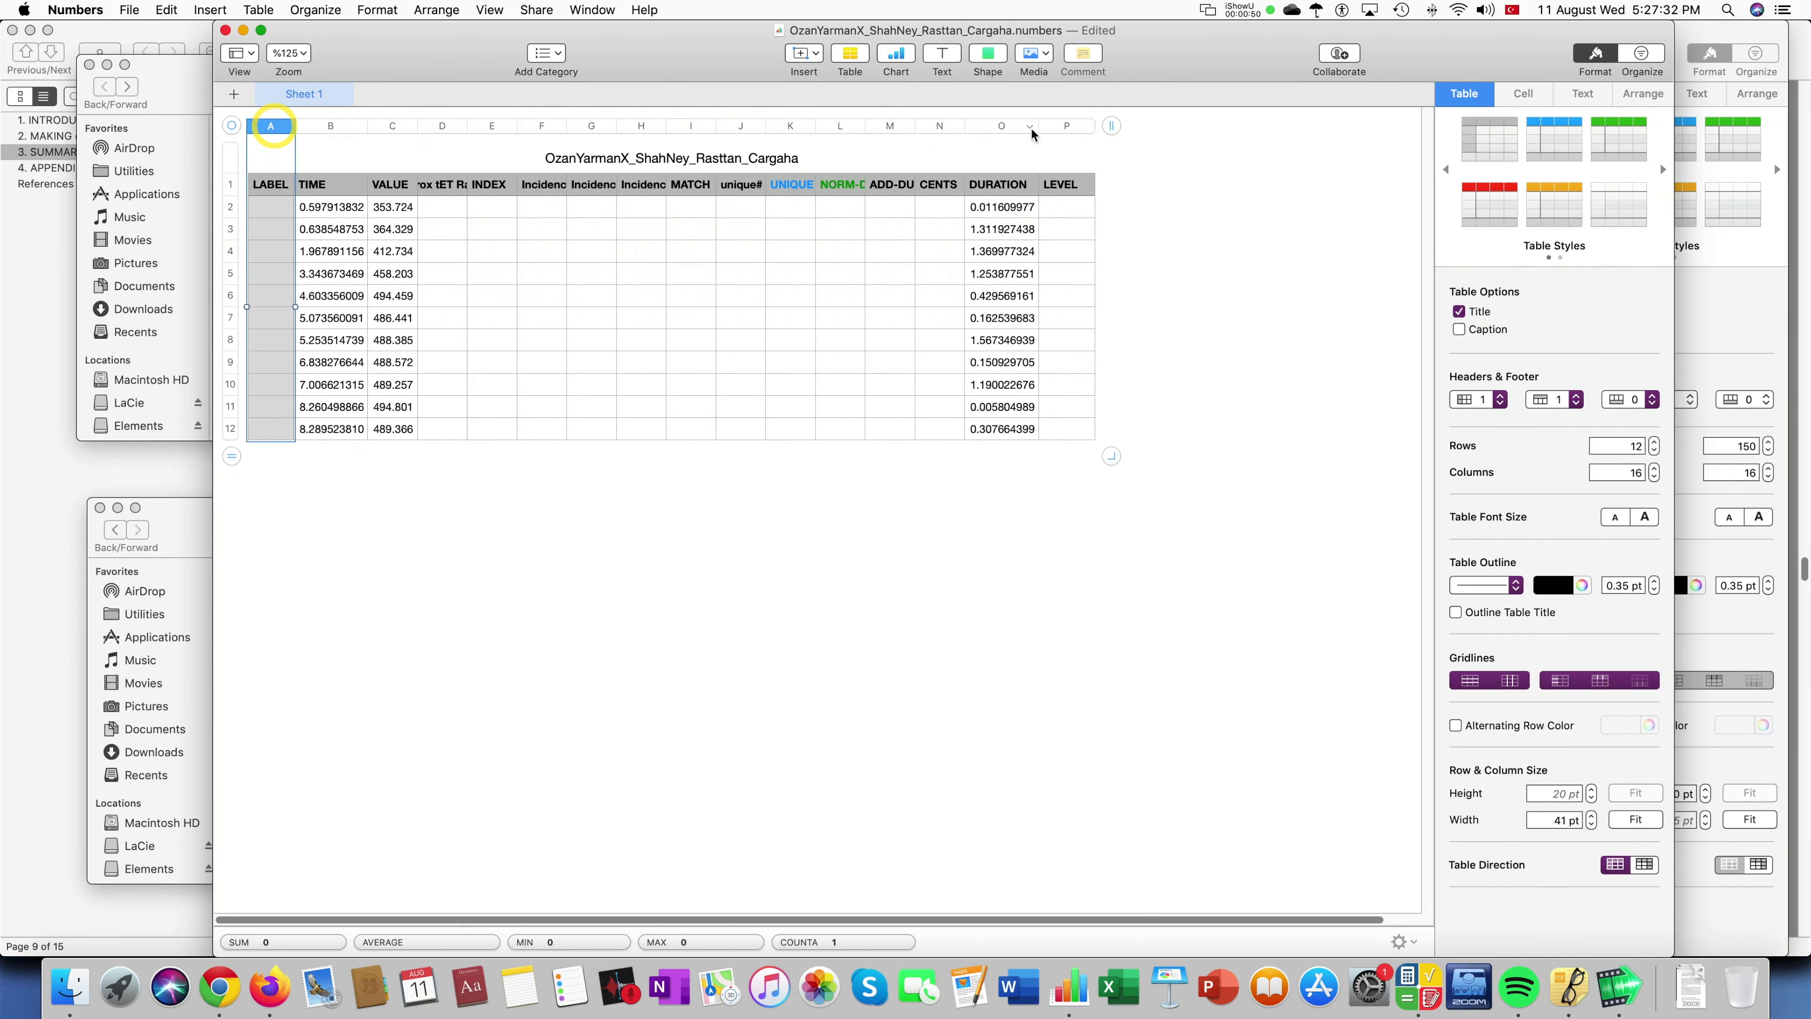
shift+click(1061, 127)
right_click(1075, 132)
click(1144, 391)
click(859, 519)
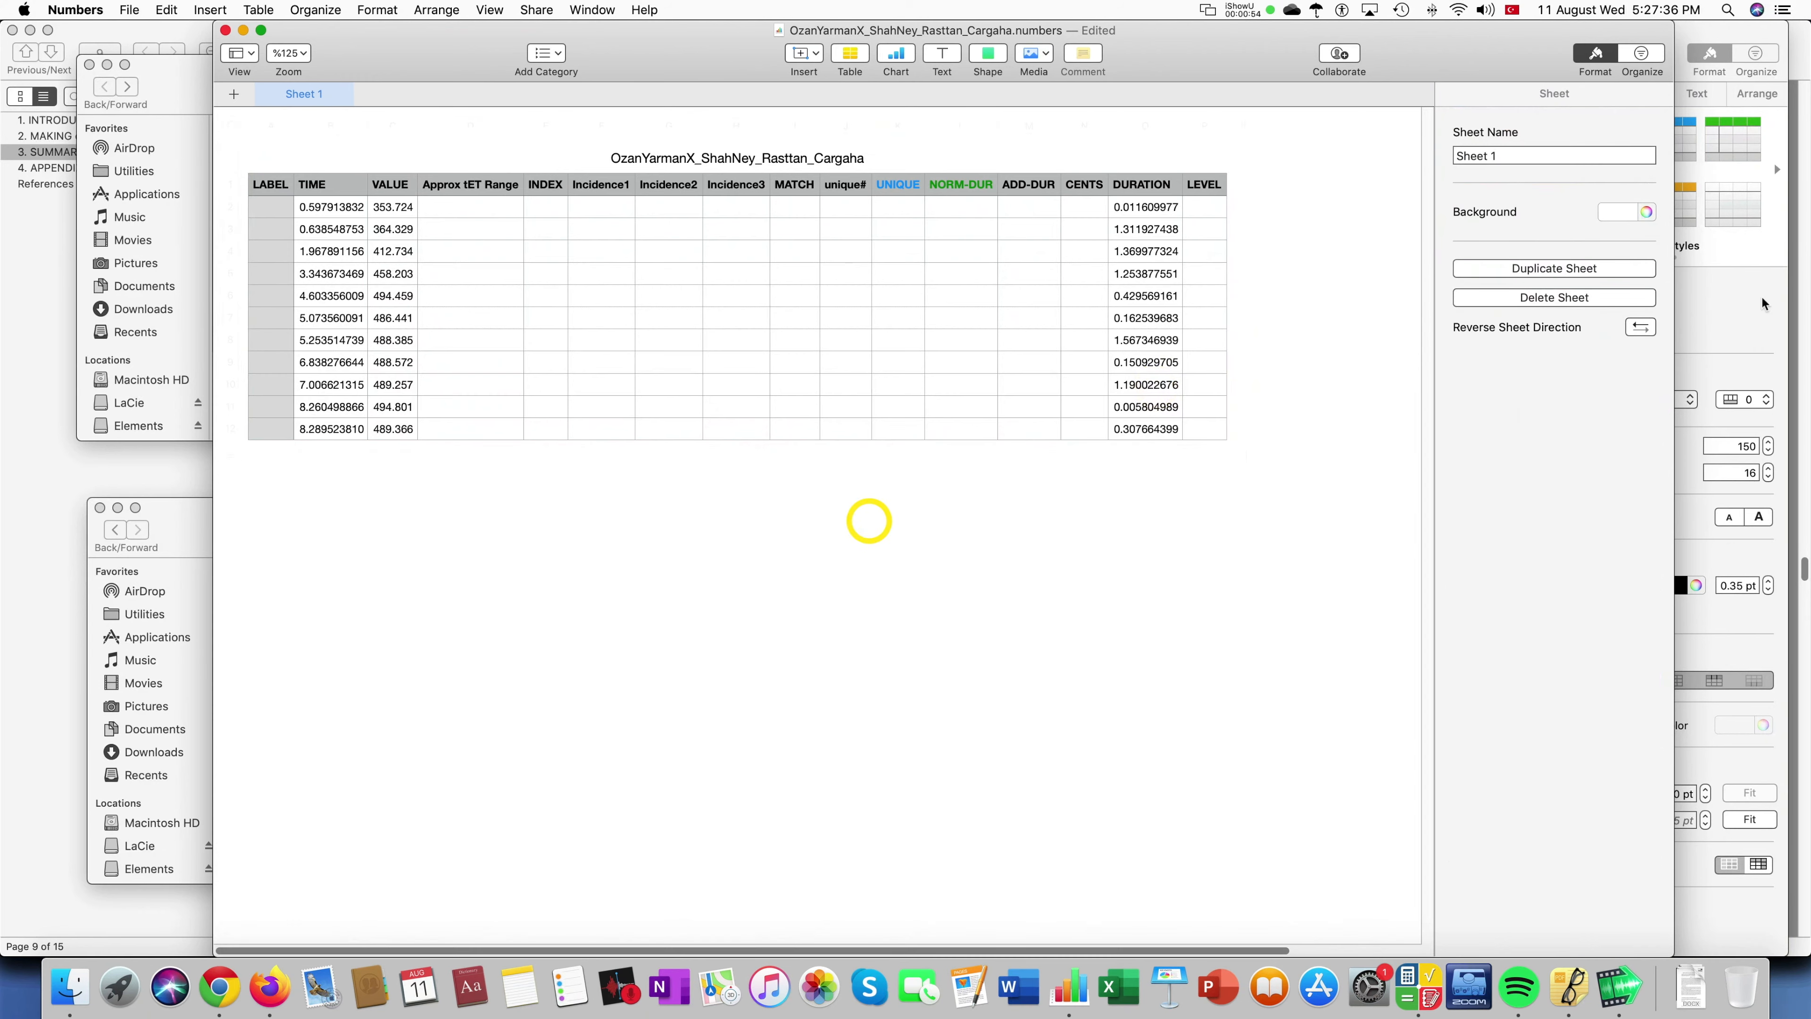
Copy the base-2 LOG ×1200 formula from the first CENTS cell of the reference spreadsheet containing the bar chart.
click(1720, 300)
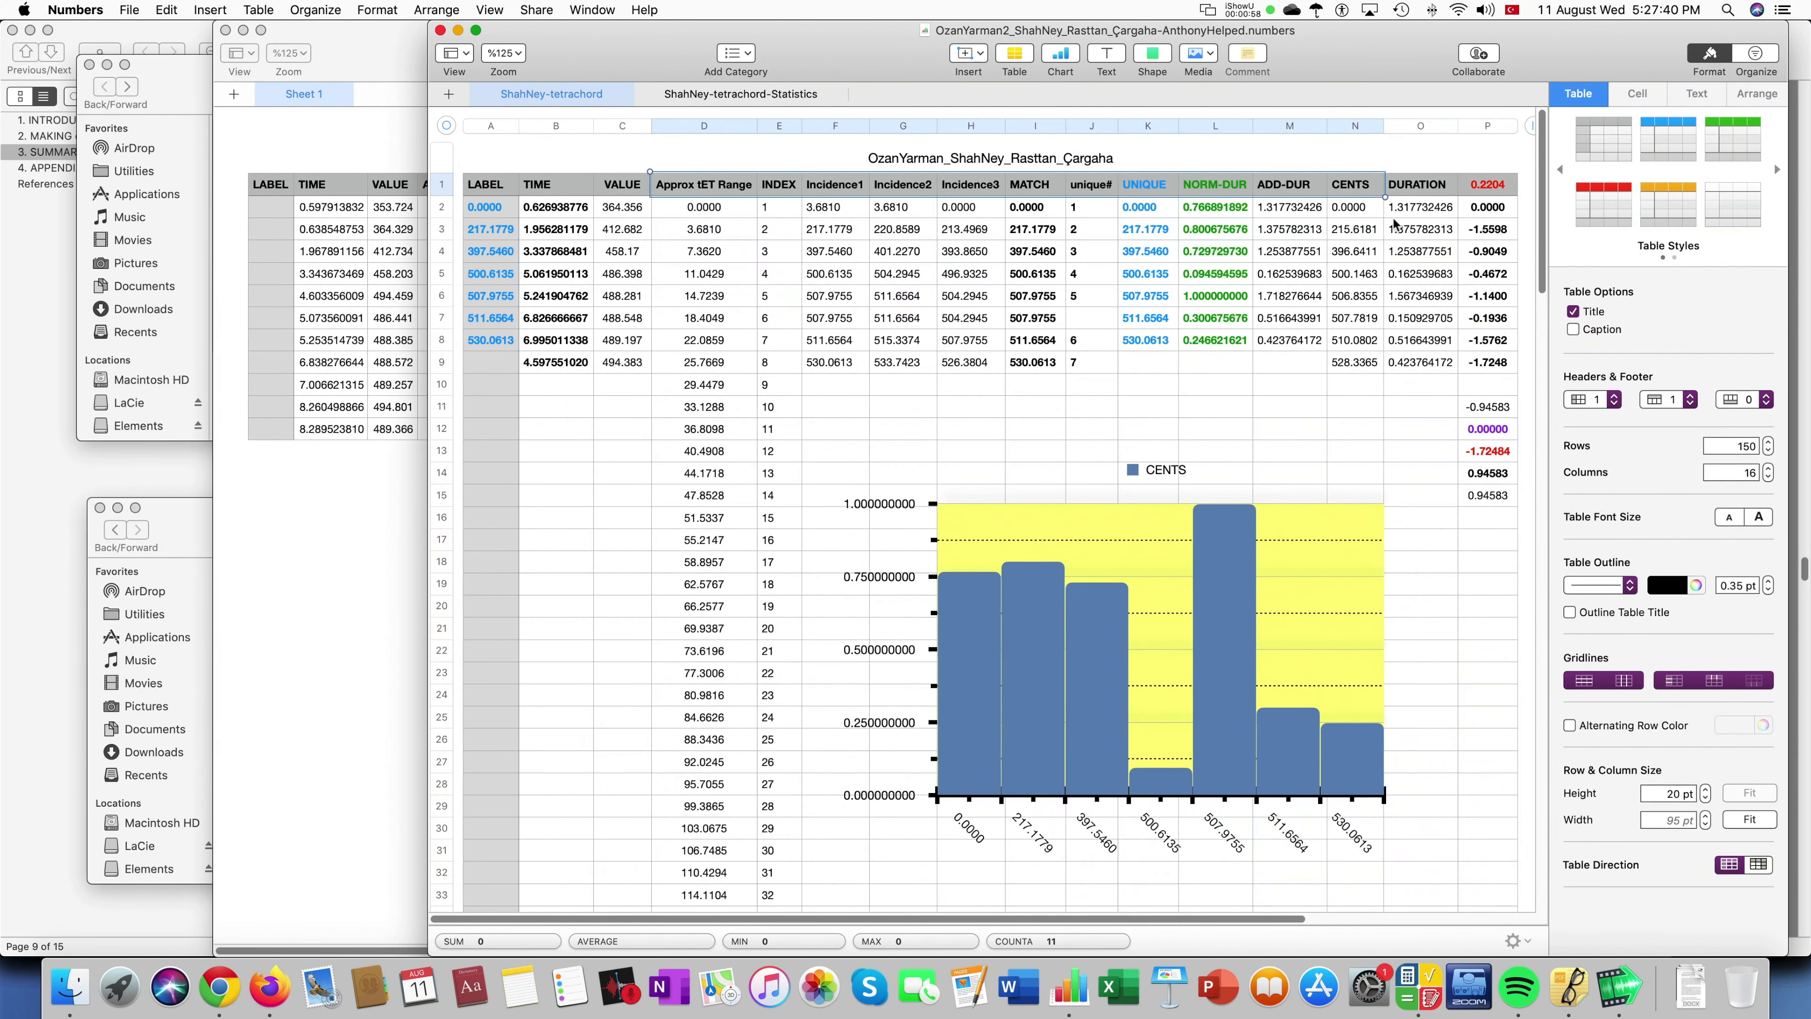
click(1377, 211)
double_click(1377, 212)
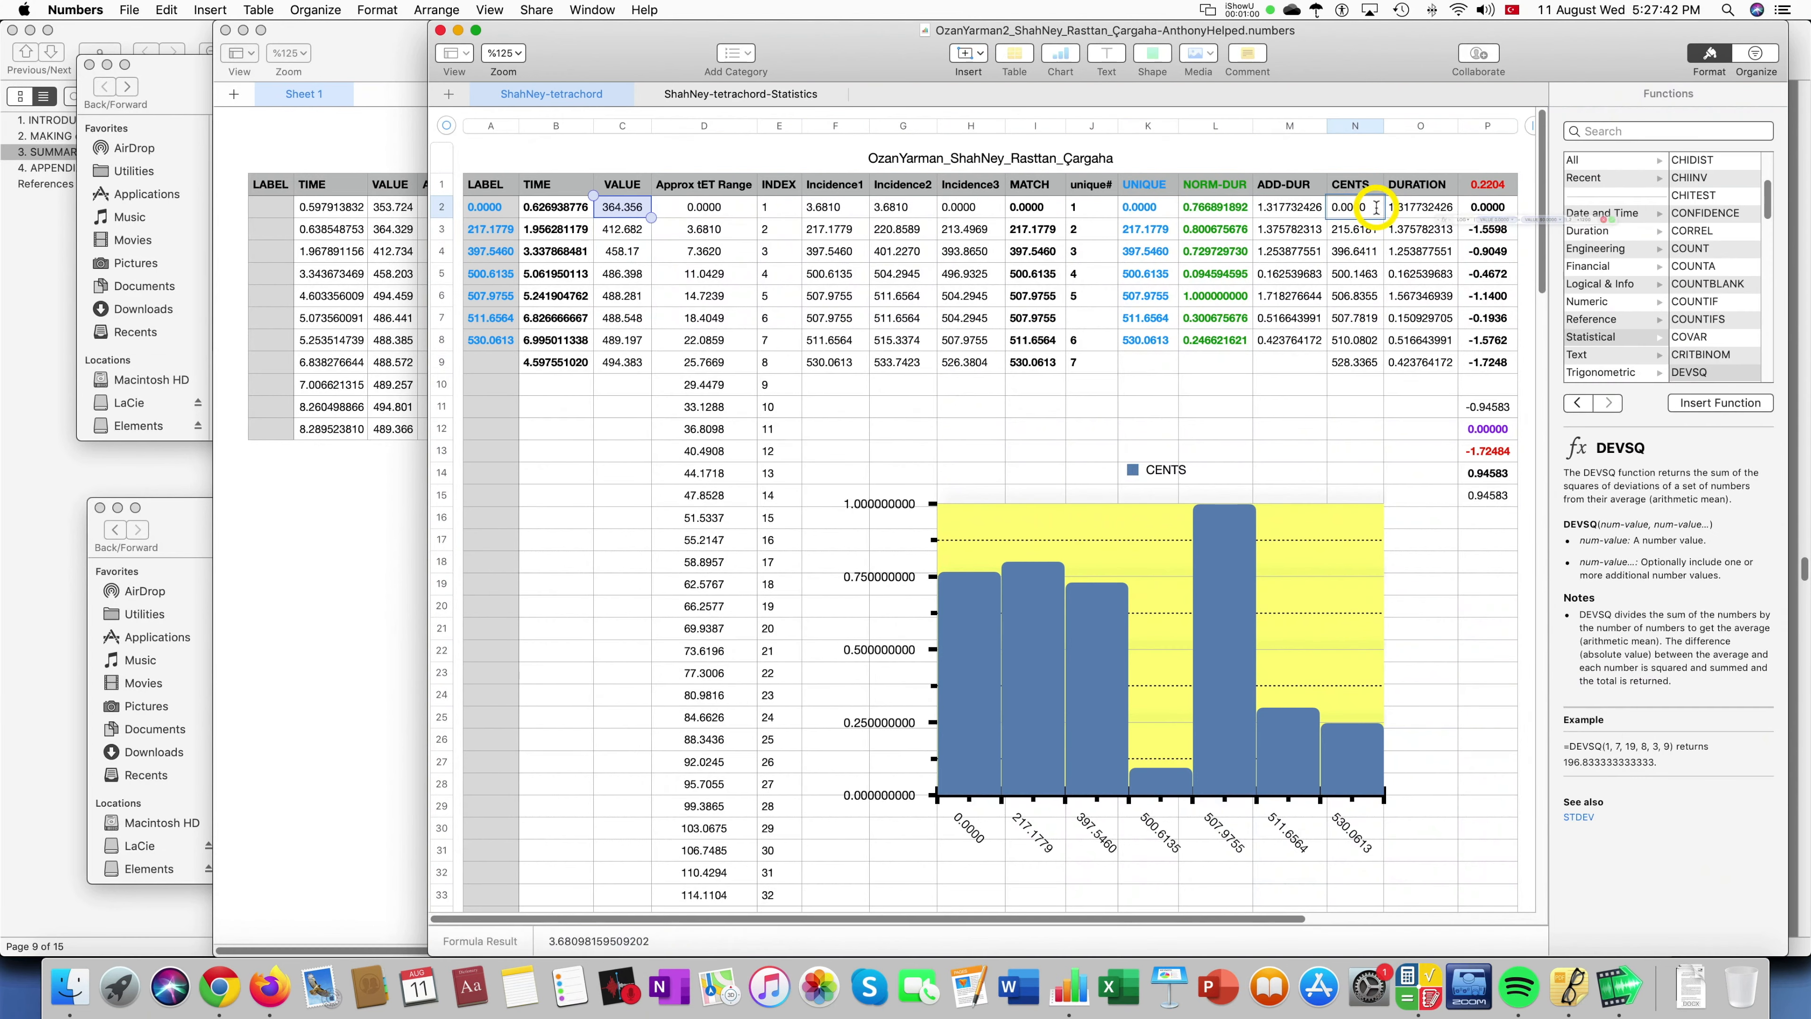
drag(1653, 207, 1320, 215)
key(super+c)
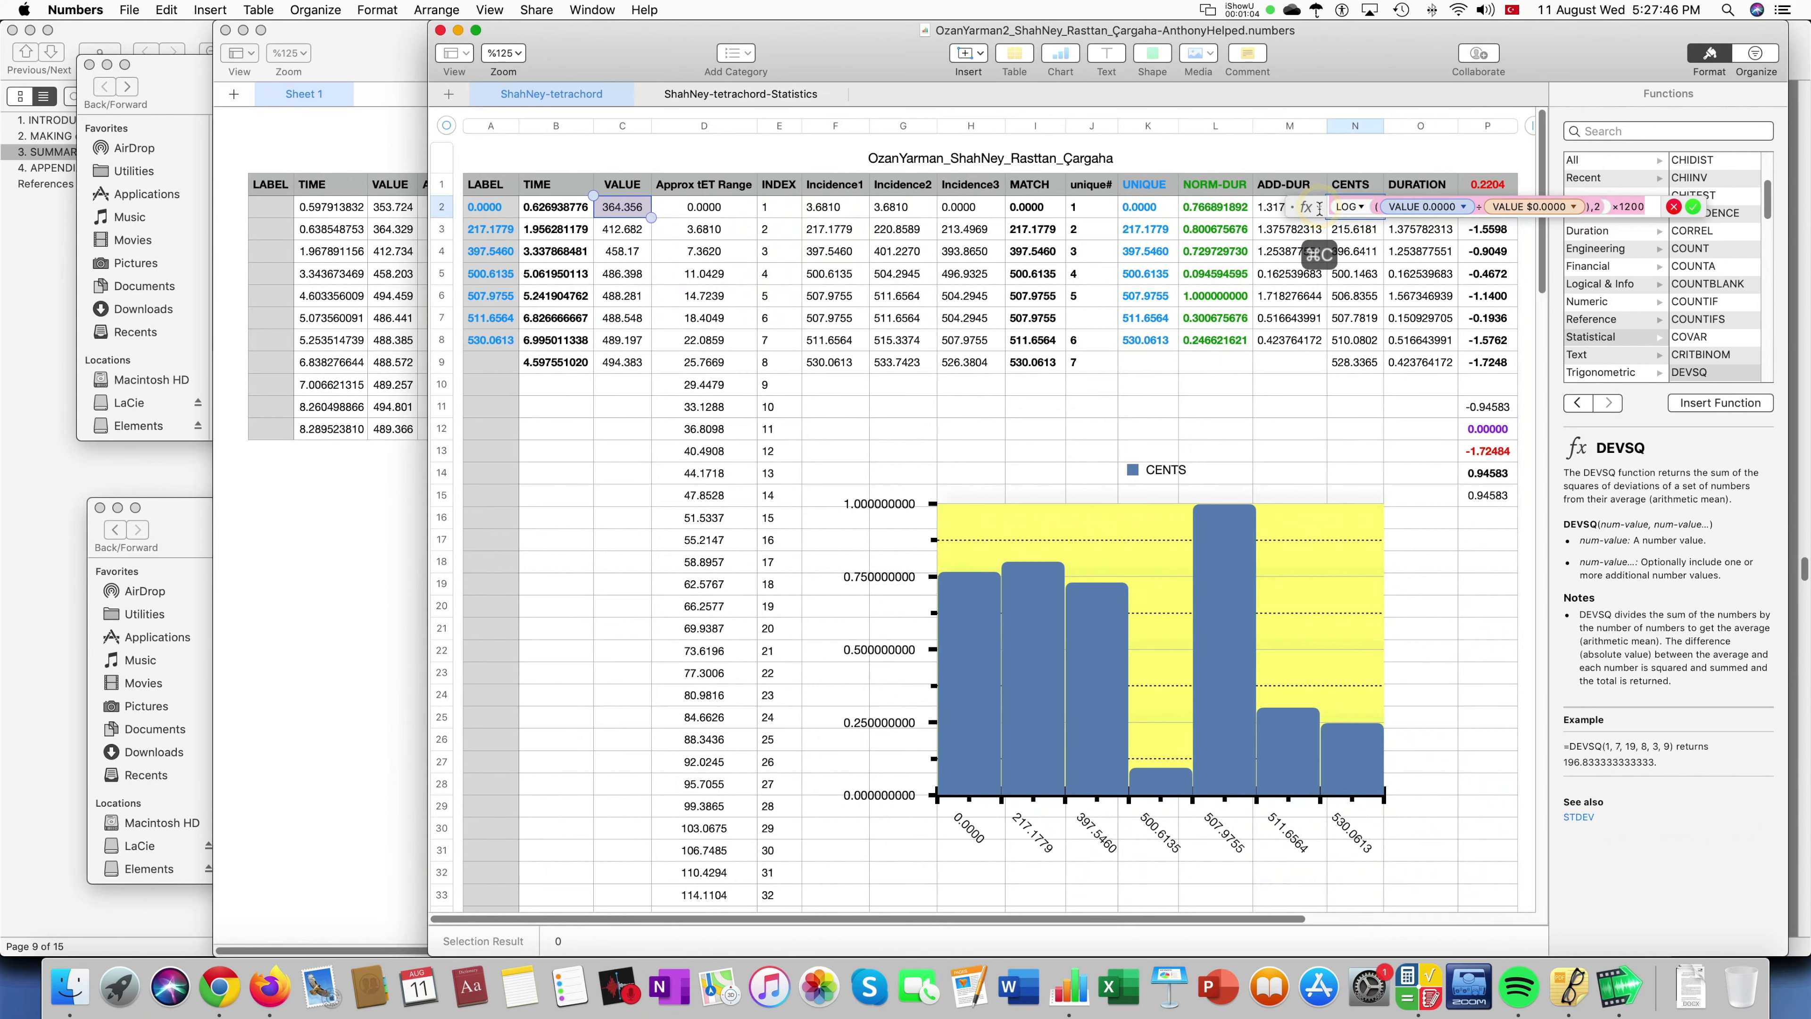
key(Escape)
Paste the LOG formula into the new table's first CENTS cell and point its numerator reference to C2.
click(363, 503)
click(1083, 206)
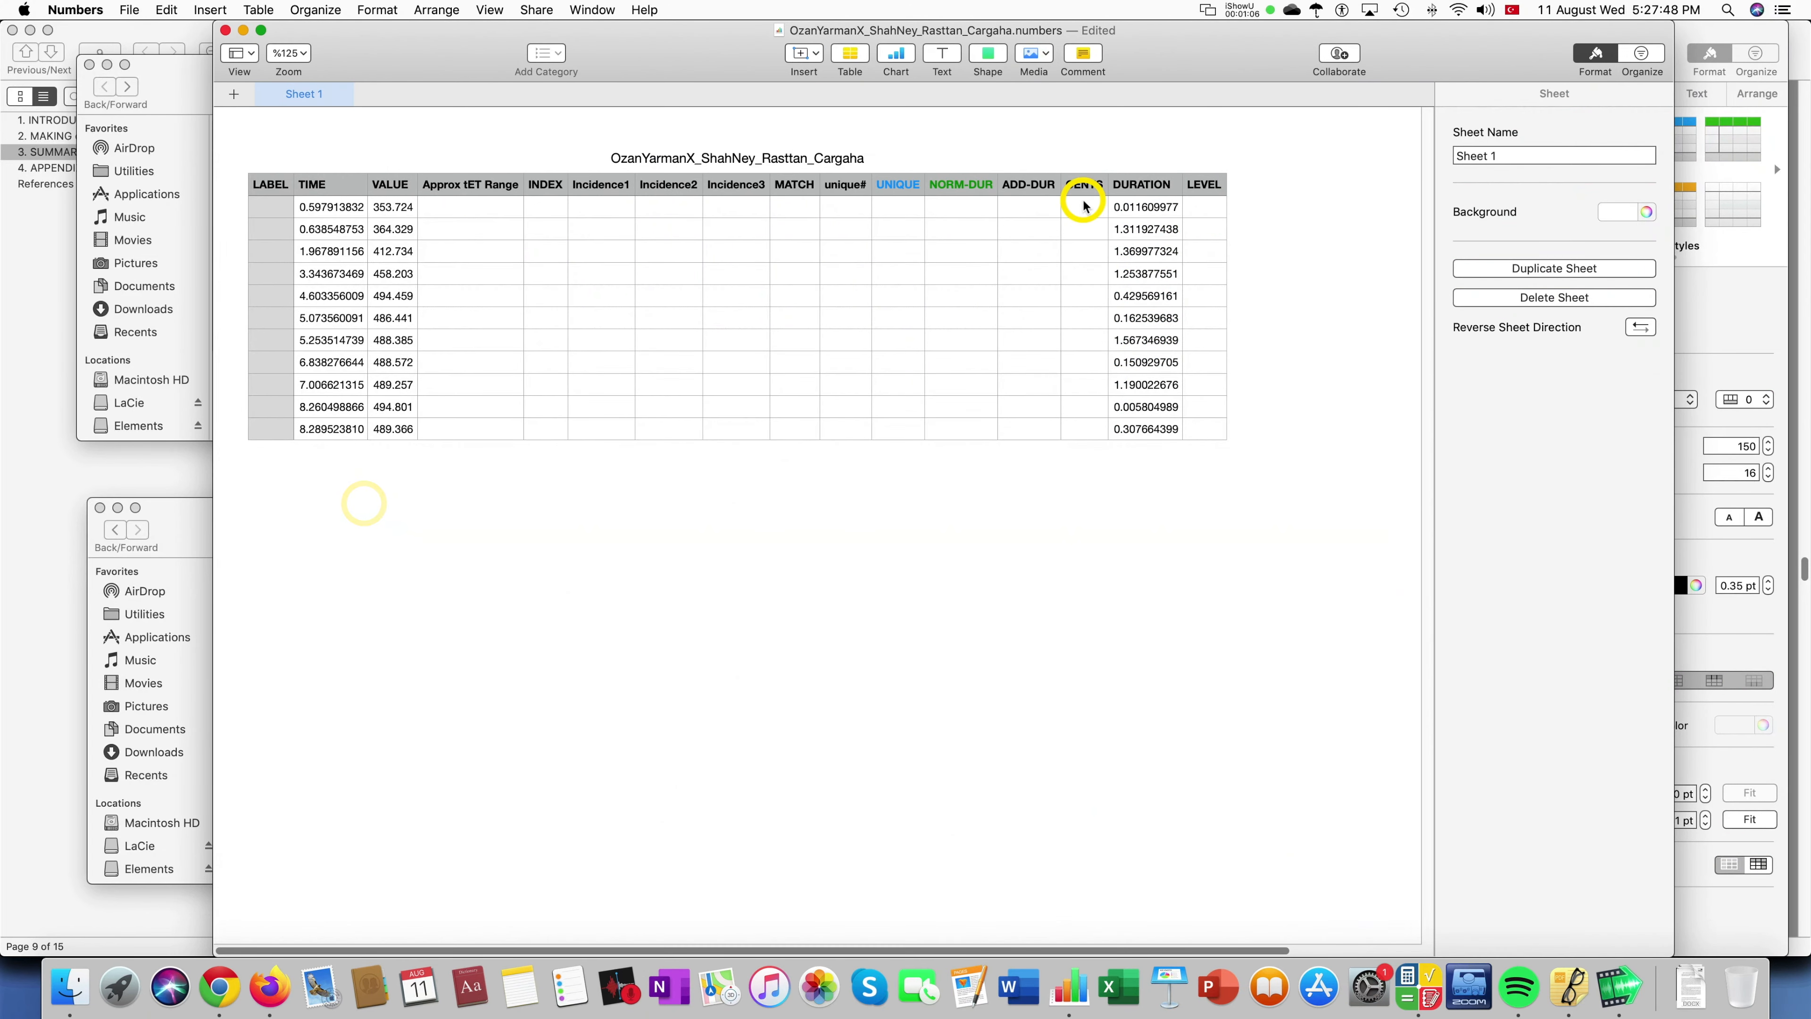
text(-)
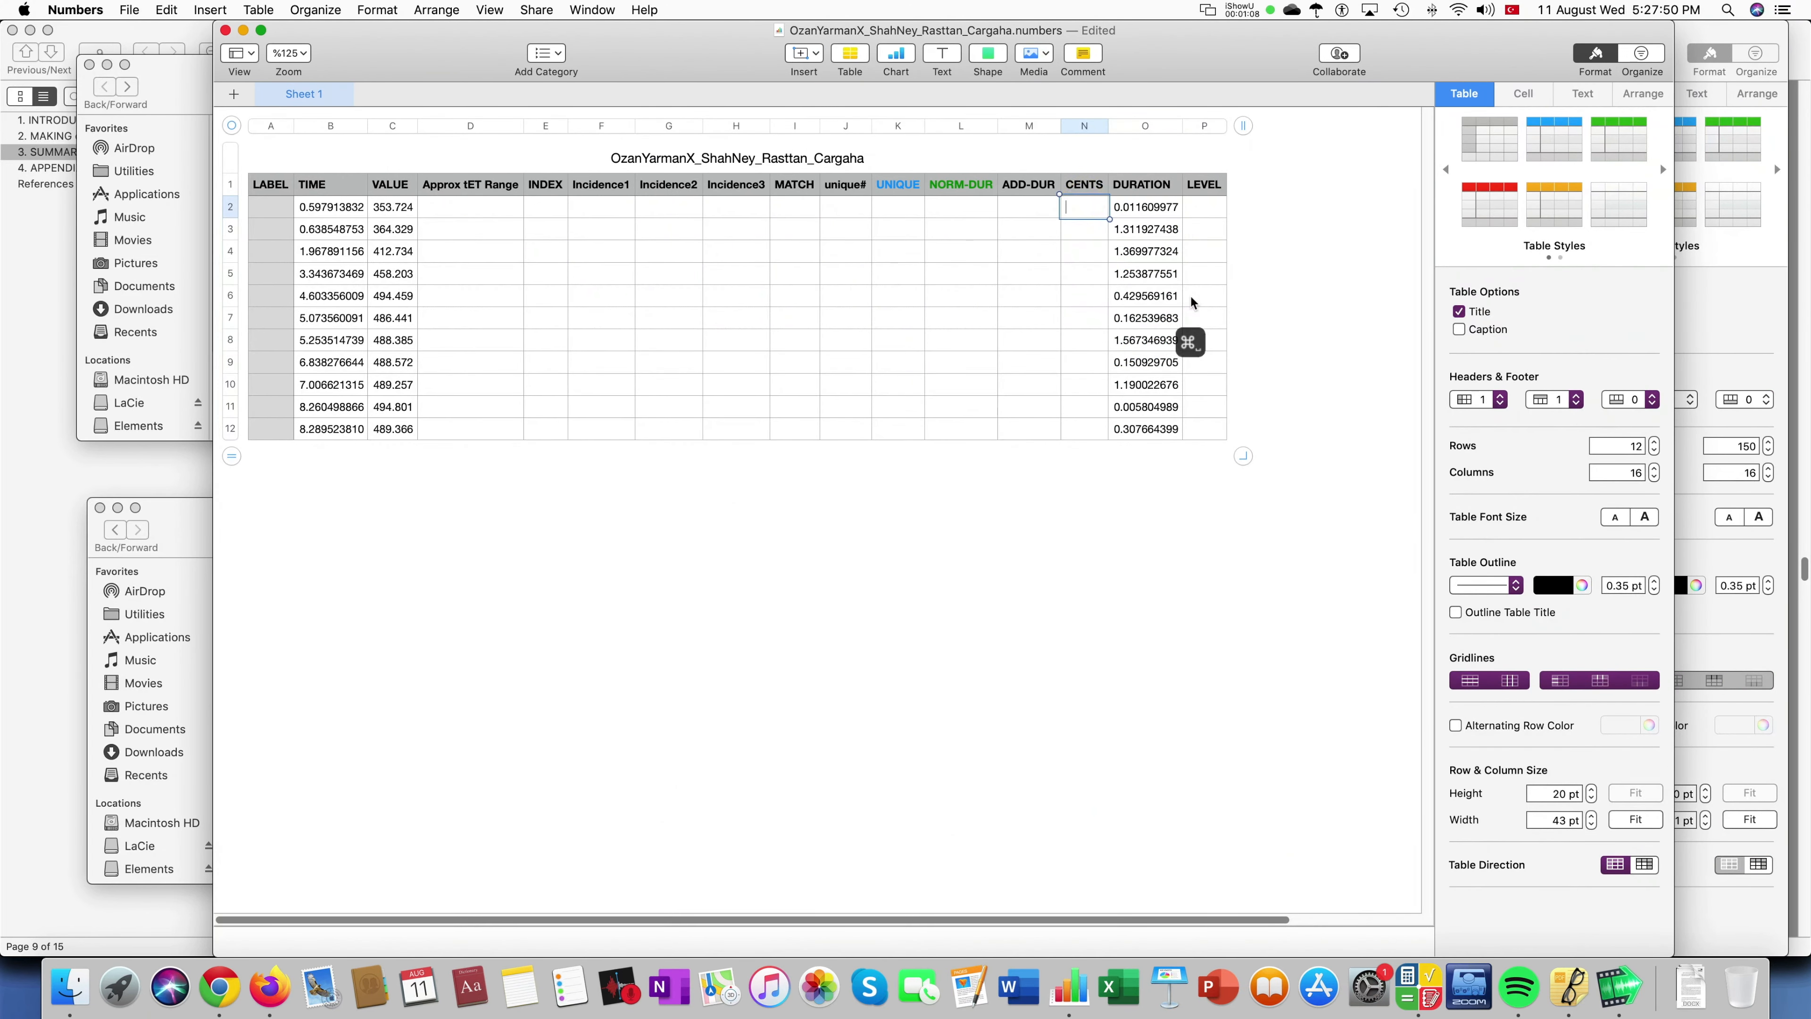
key(super+v)
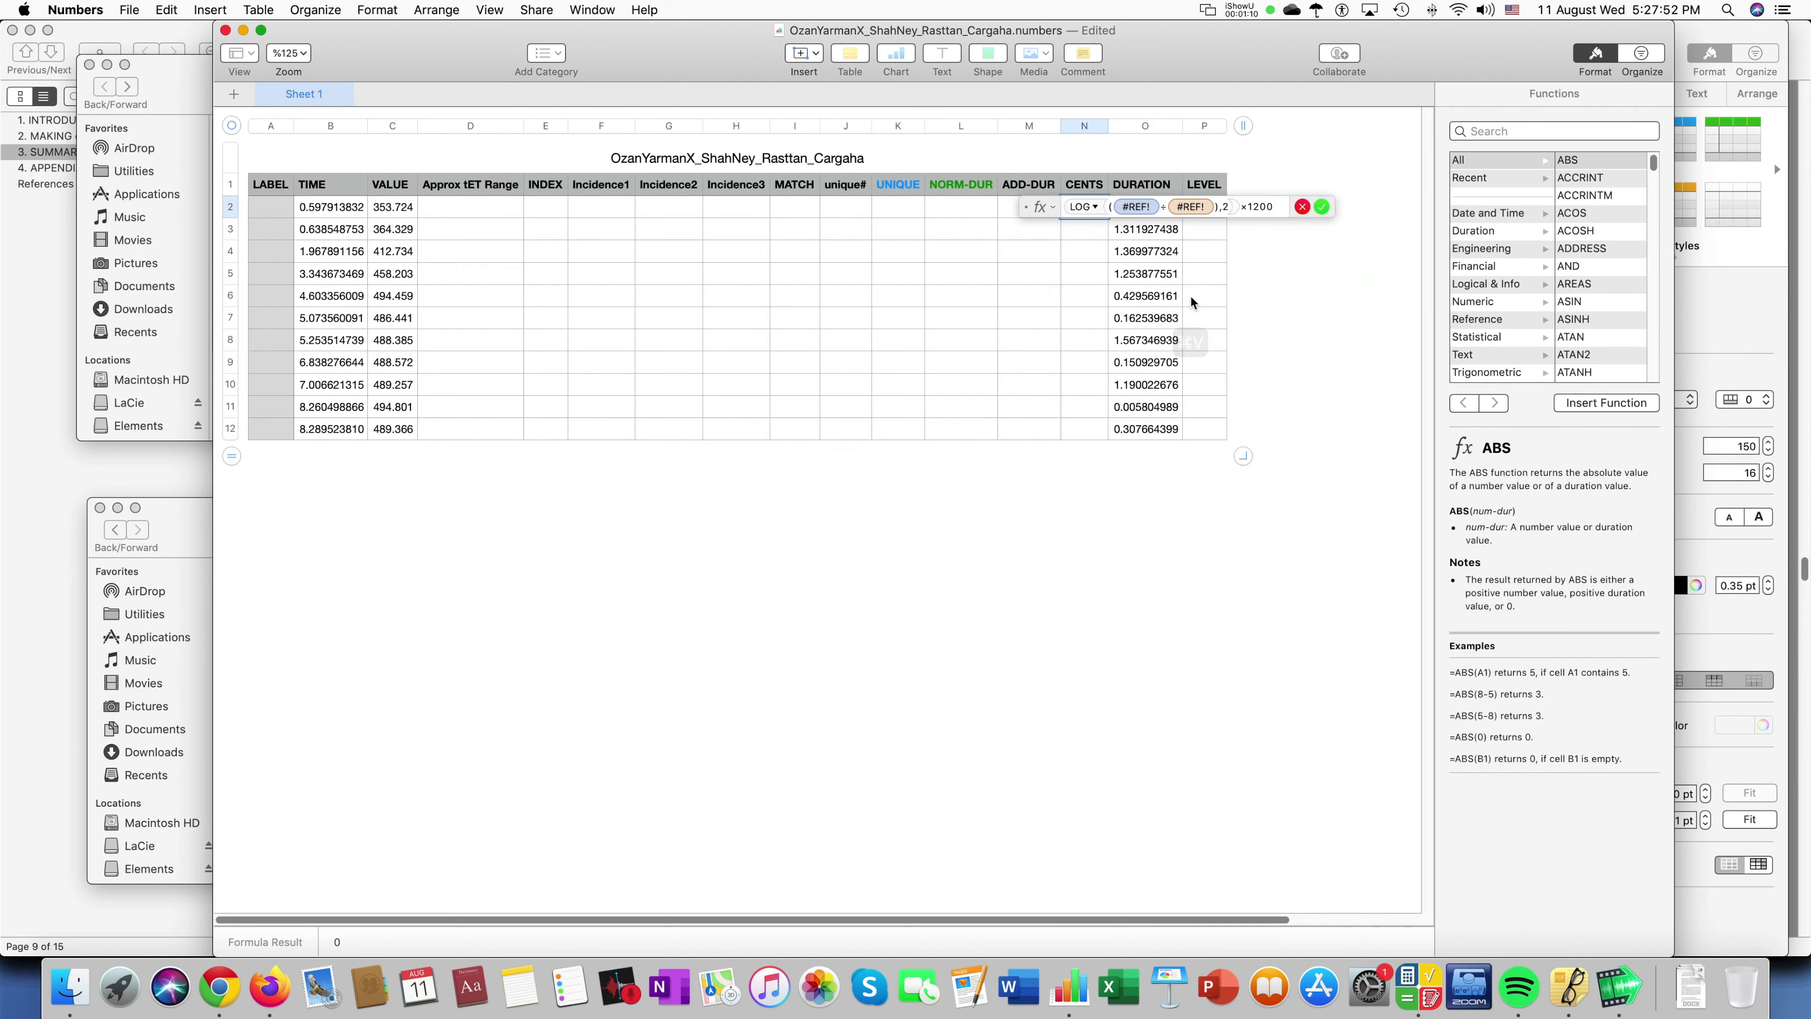
click(1132, 206)
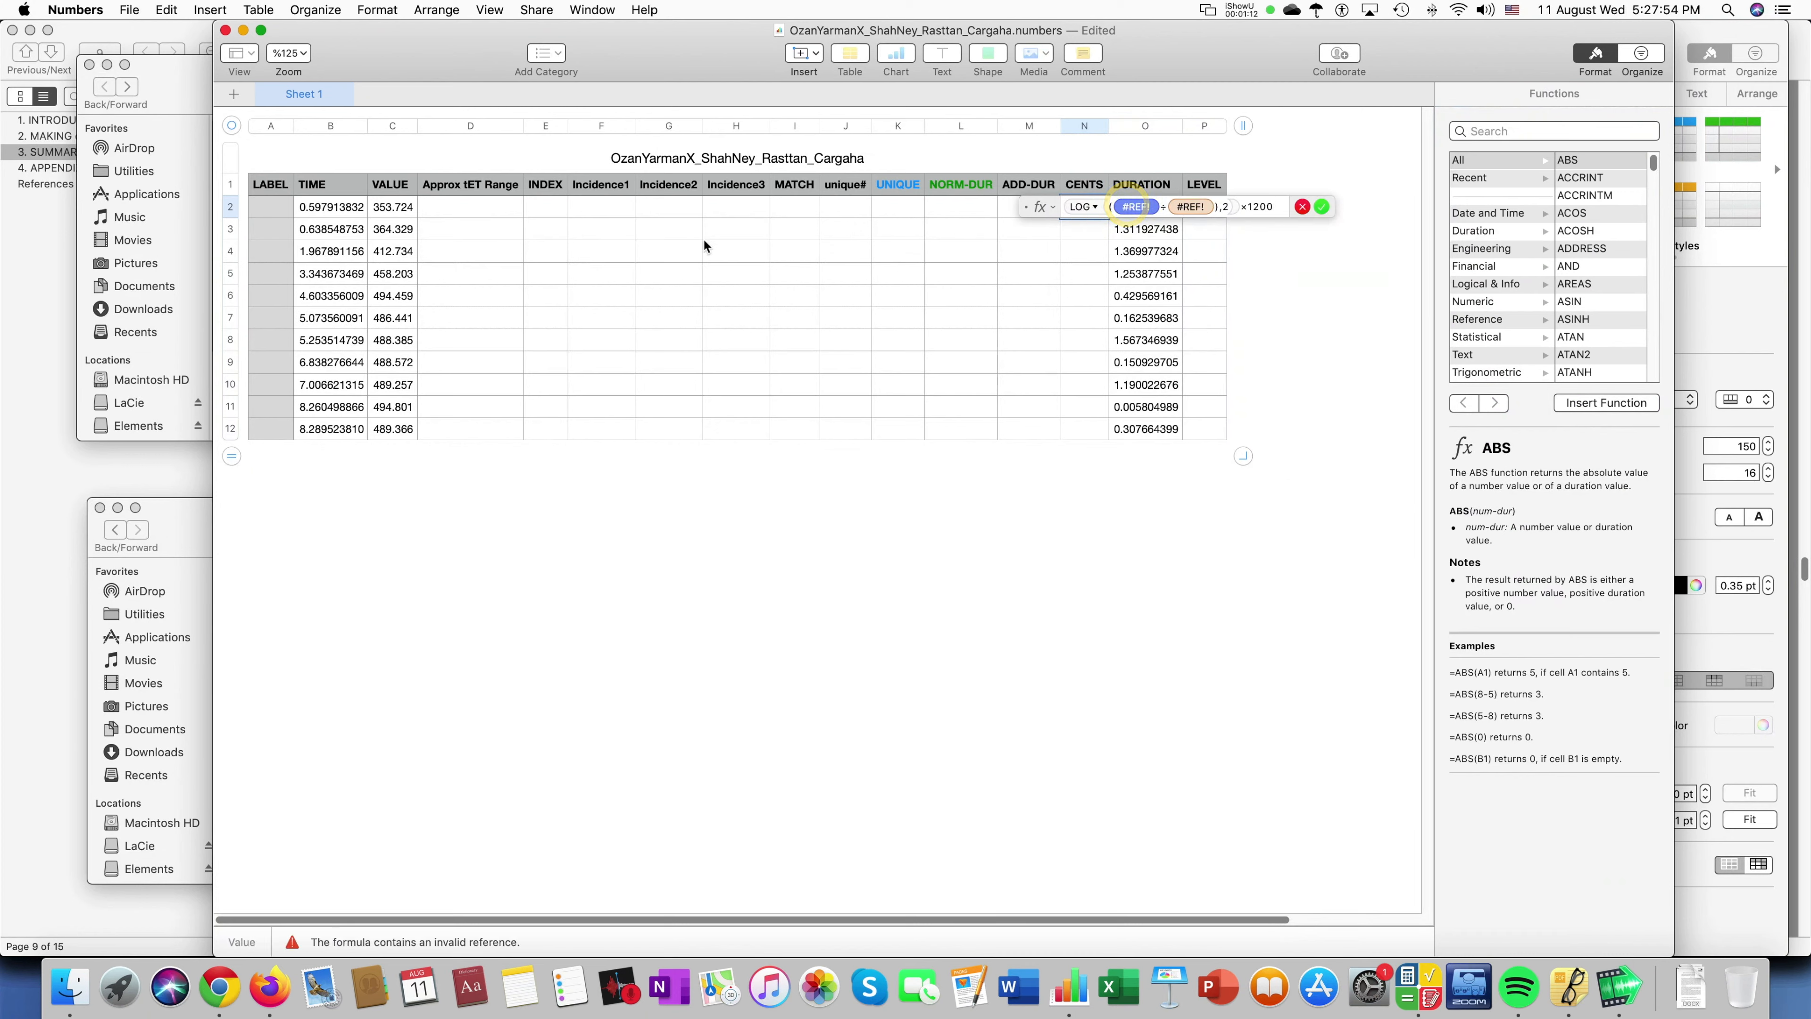
click(396, 210)
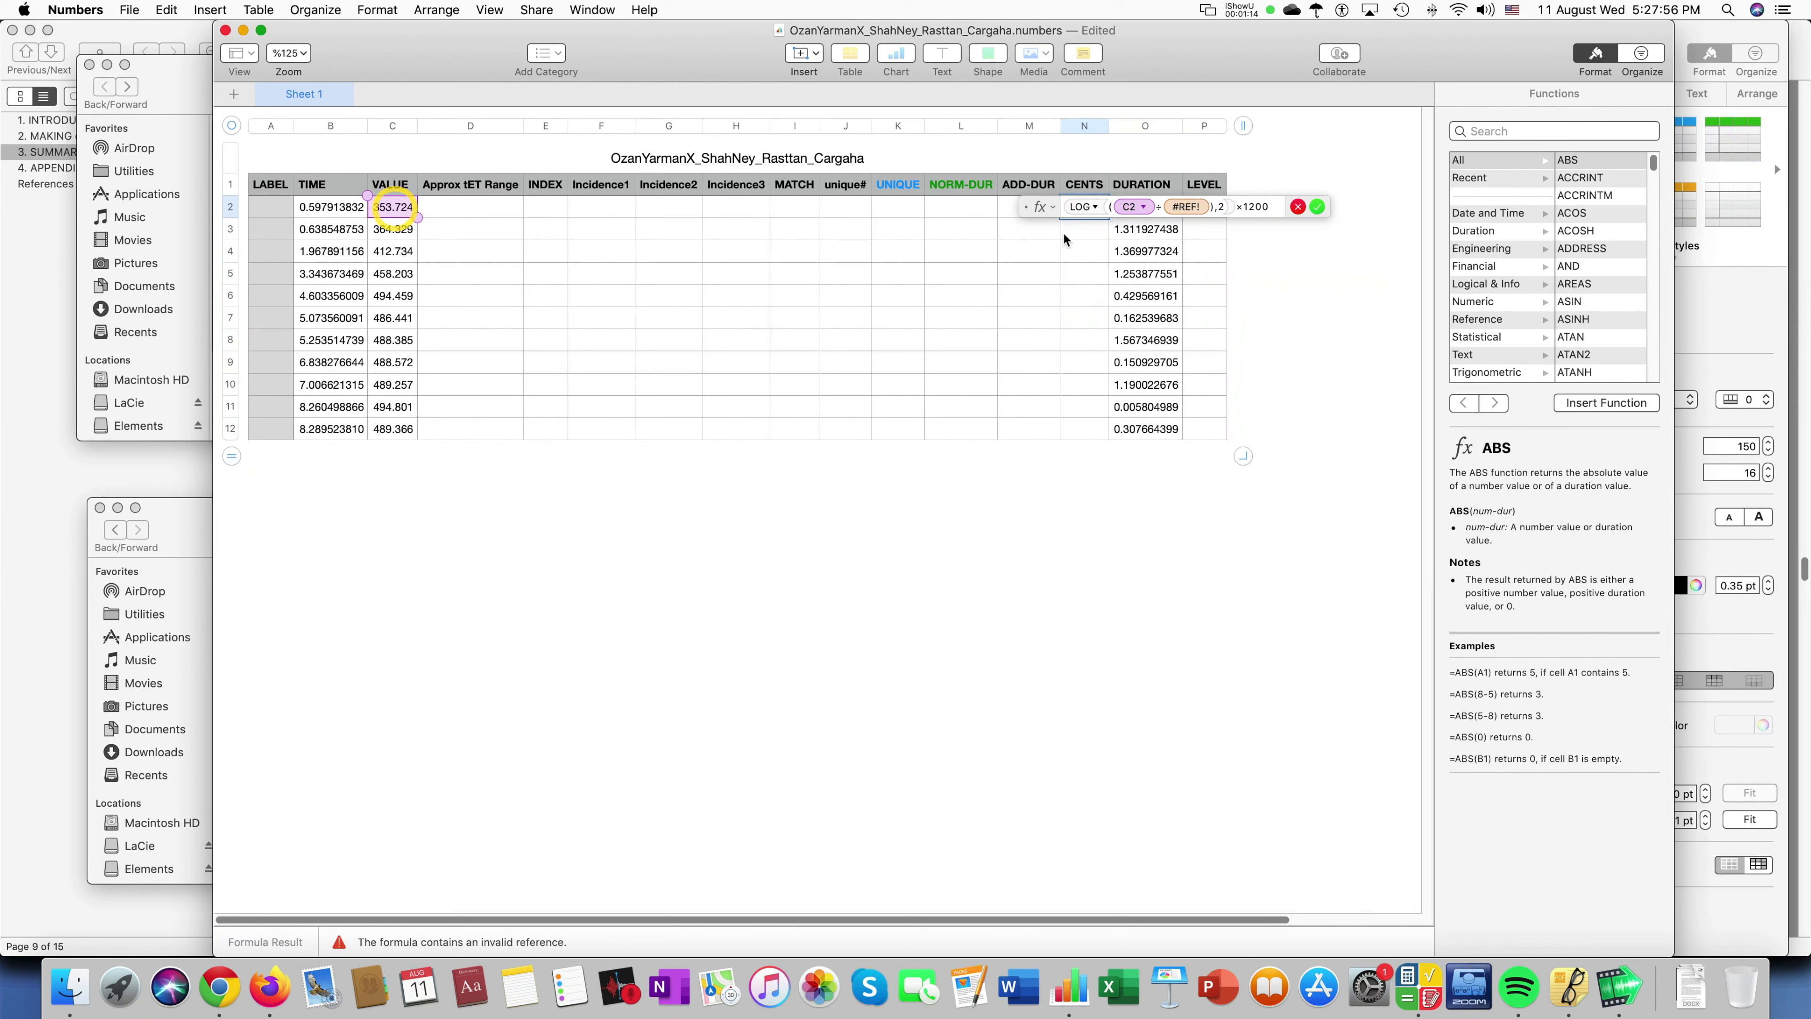
Set the formula's divisor to C2 with row and column preserved, and accept the formula.
click(1128, 208)
key(super+c)
click(1183, 210)
key(super+v)
click(1194, 209)
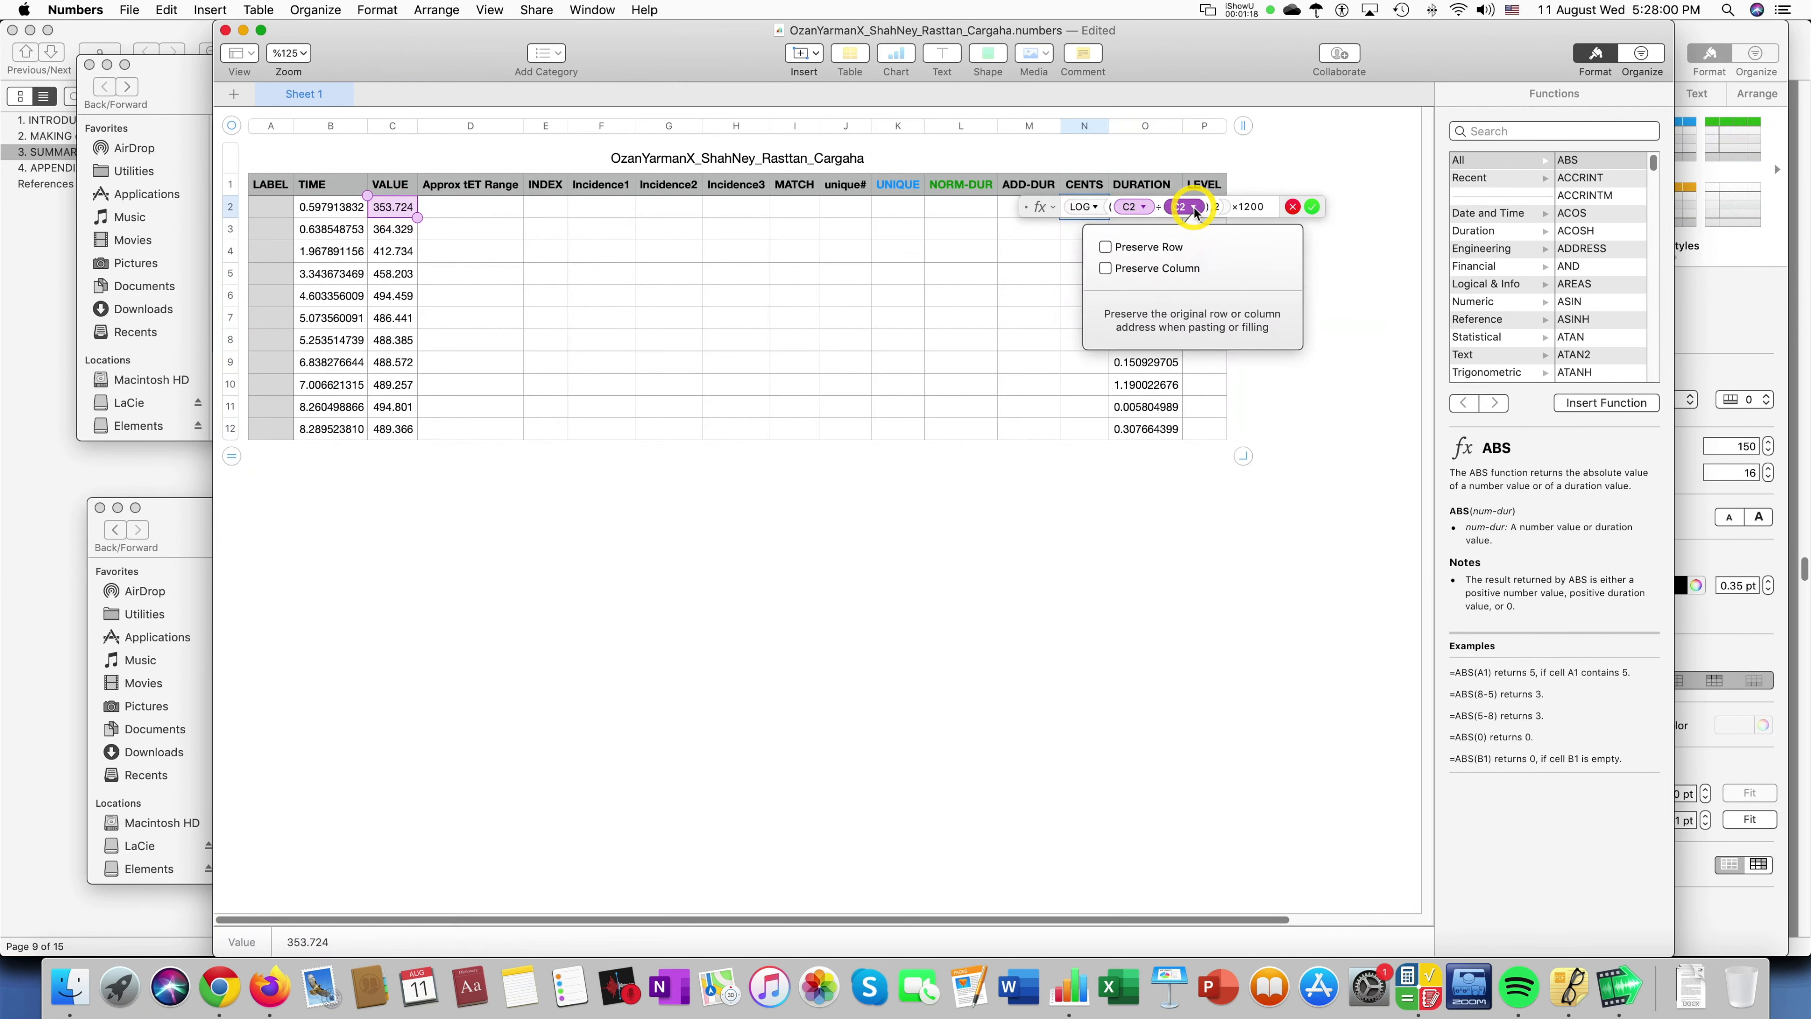
click(1178, 244)
click(1167, 270)
key(Return)
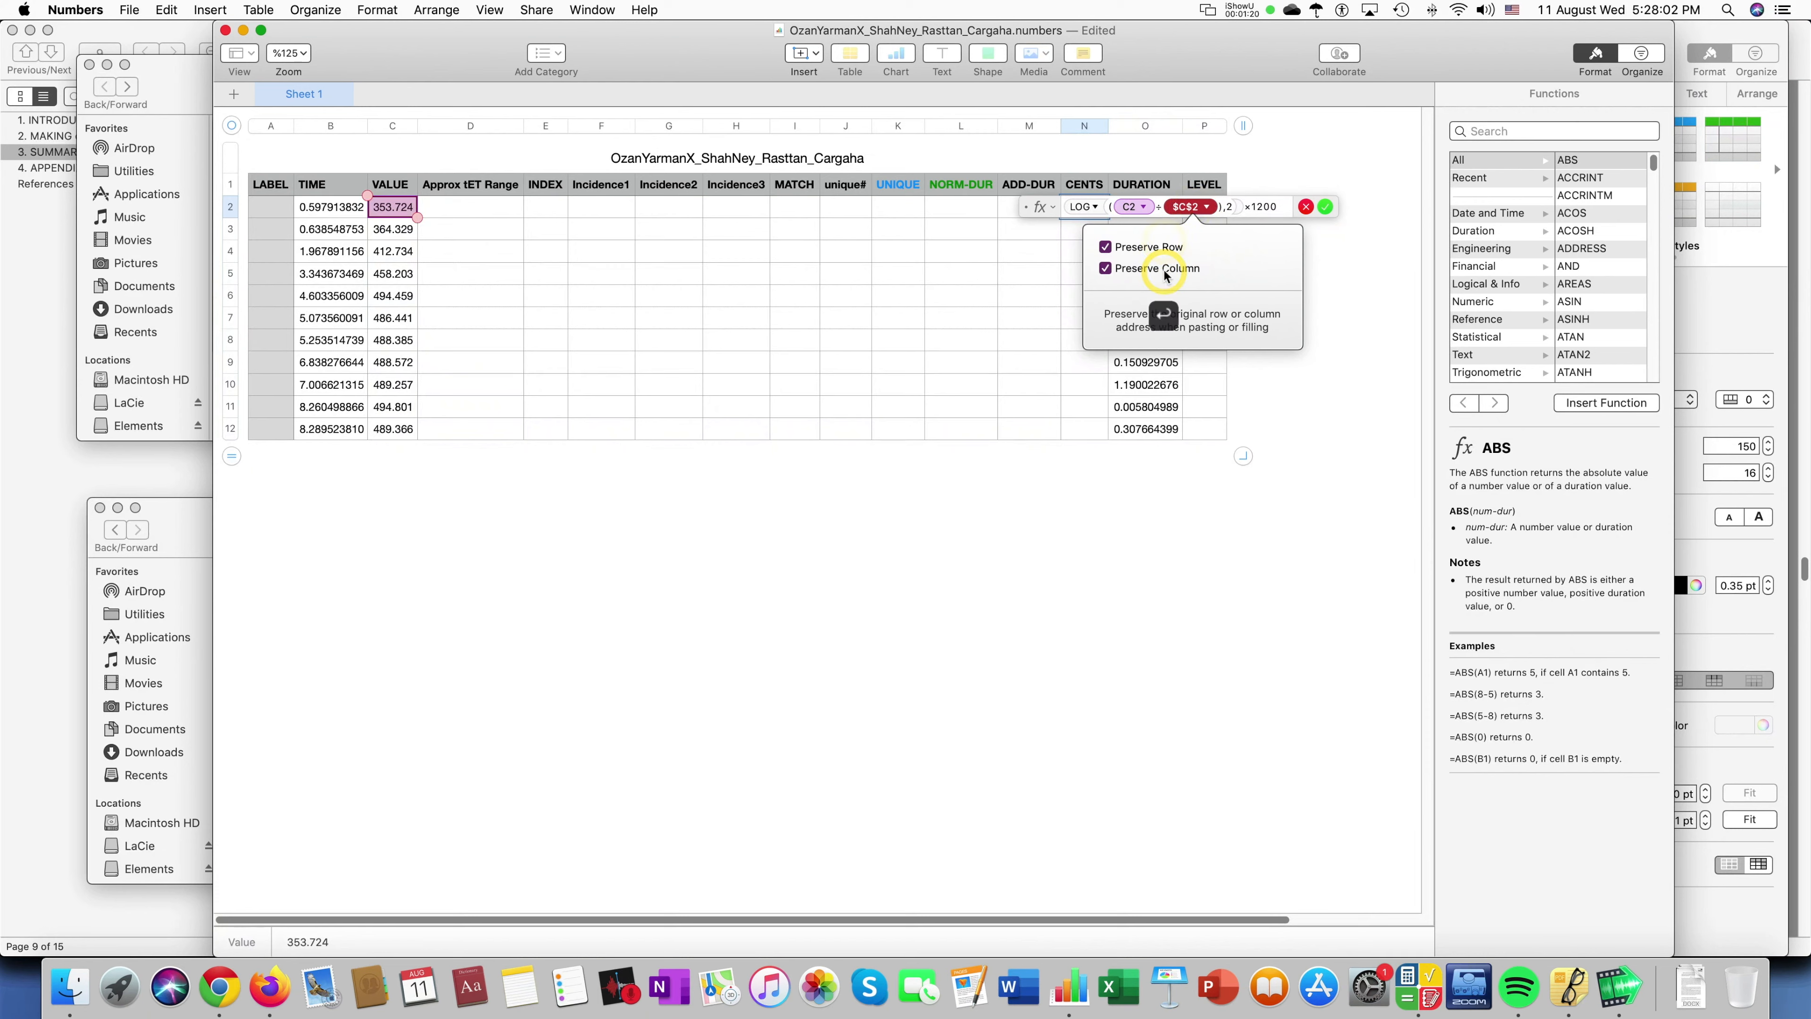
key(Return)
Copy the first CENTS formula into the CENTS cells of rows 3 to 12.
key(Up)
key(super+c)
key(Down)
key(super+v)
key(Down)
key(super+v)
key(Down)
key(super+v)
key(Down)
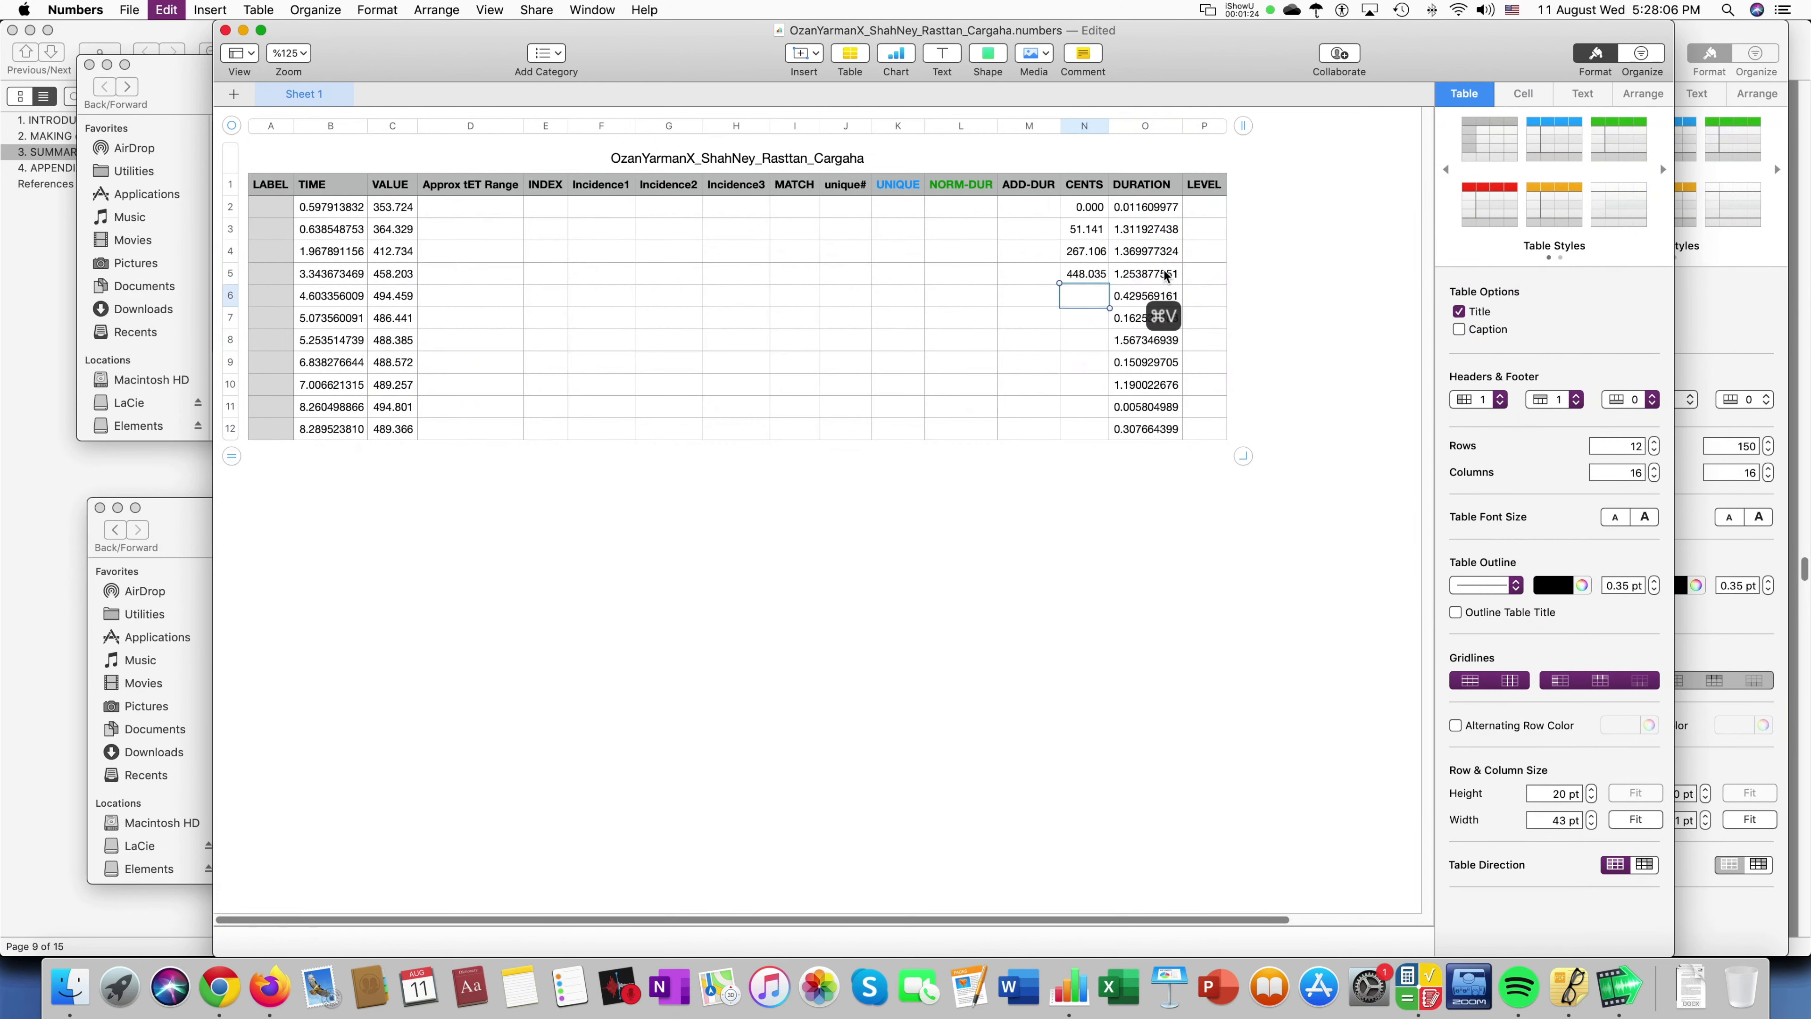
key(super+v)
key(Down)
key(super+v)
key(Down)
key(super+v)
key(Down)
key(super+v)
key(Down)
key(super+v)
key(Down)
key(super+v)
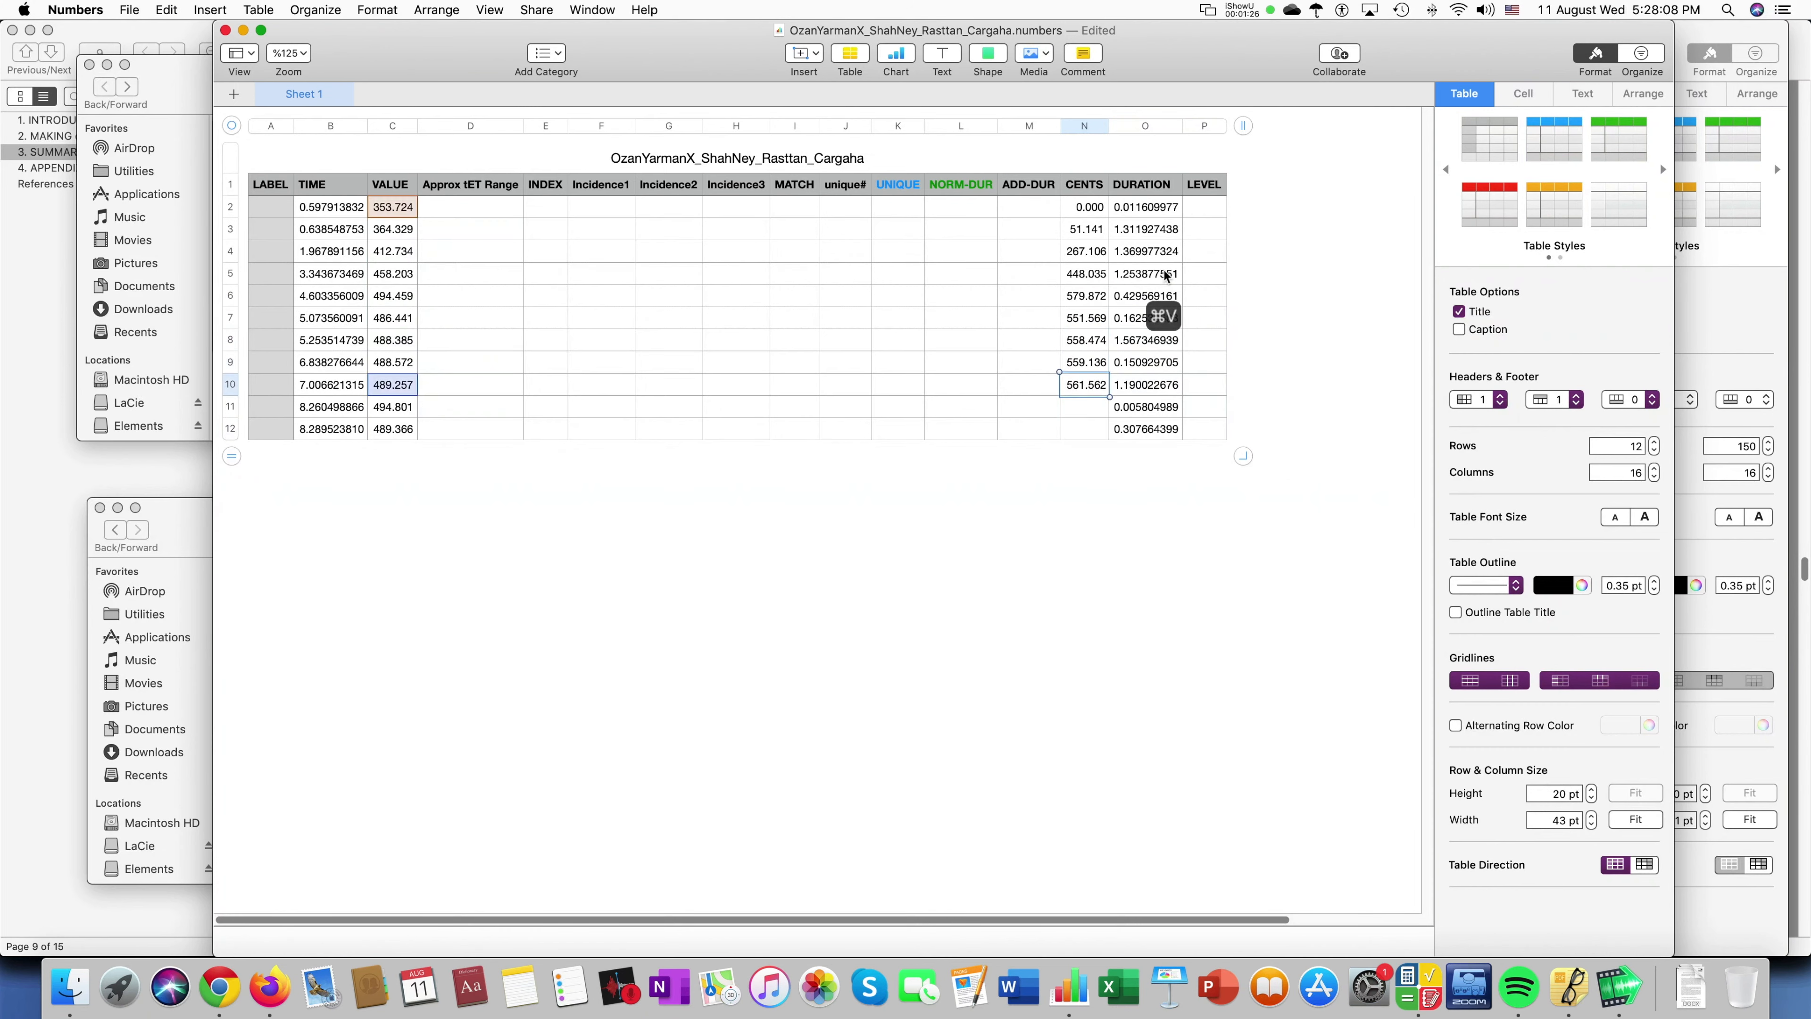
key(Down)
key(super+v)
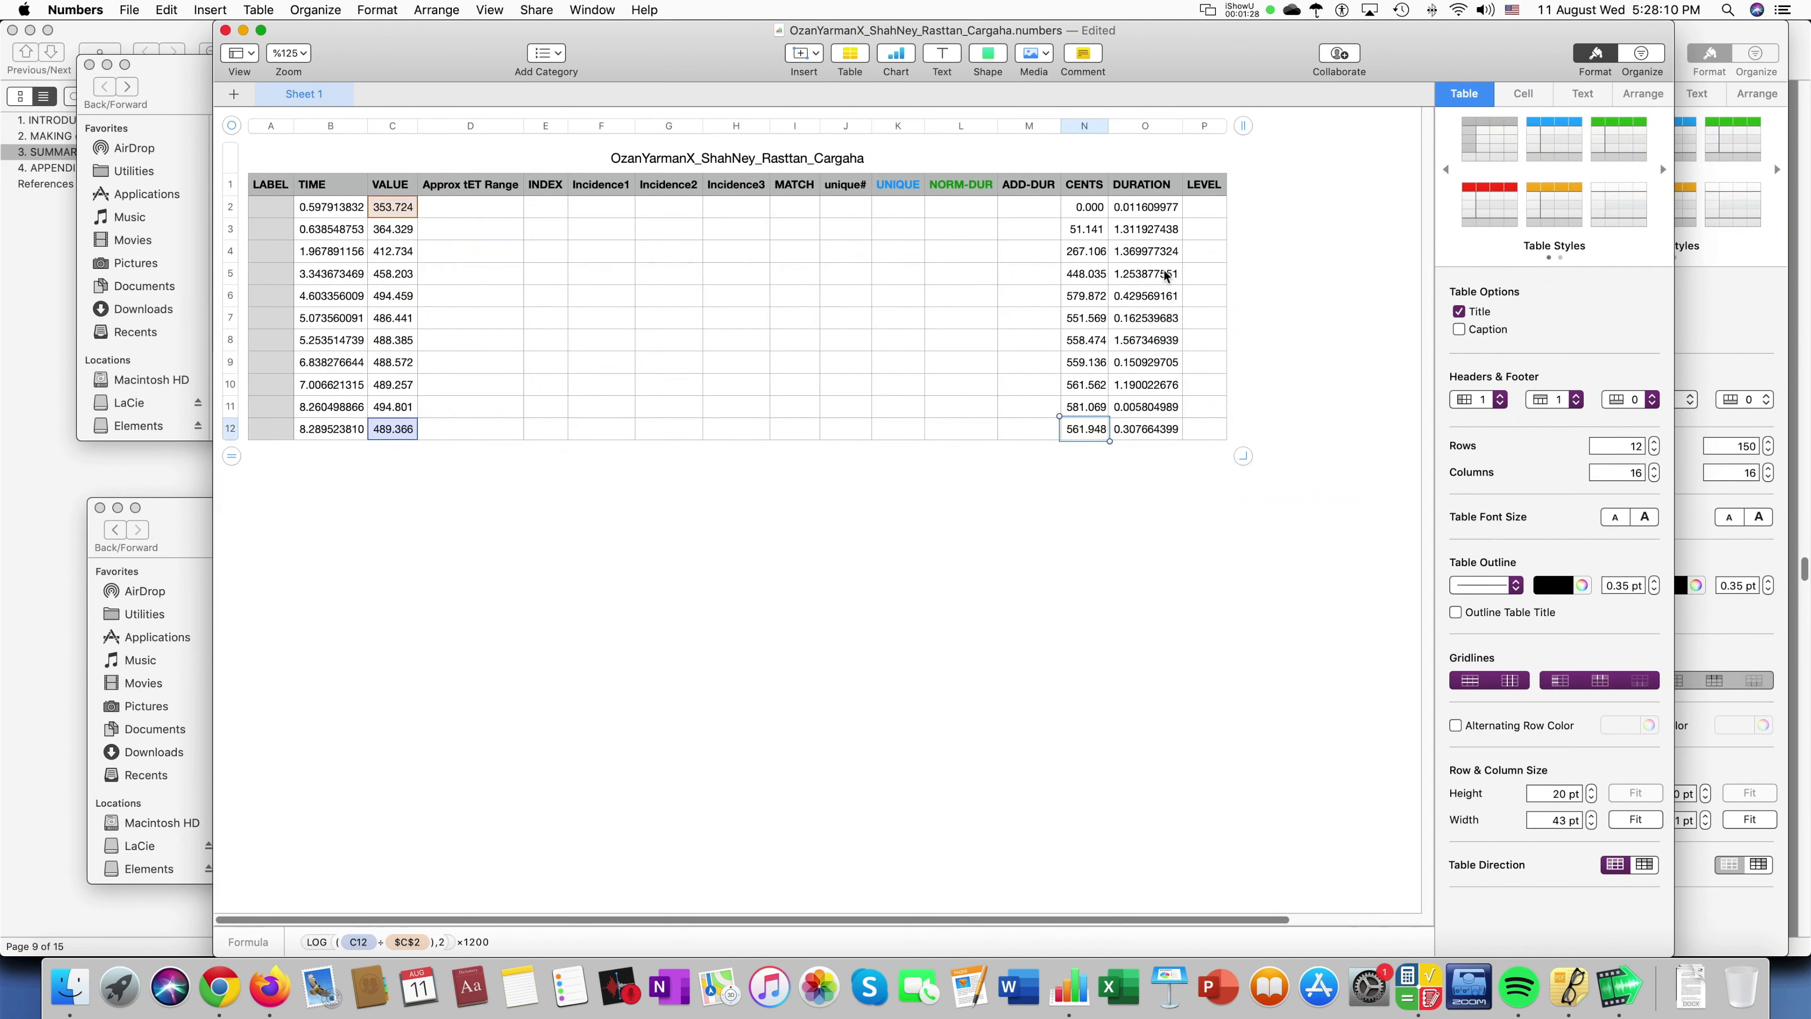
click(1126, 500)
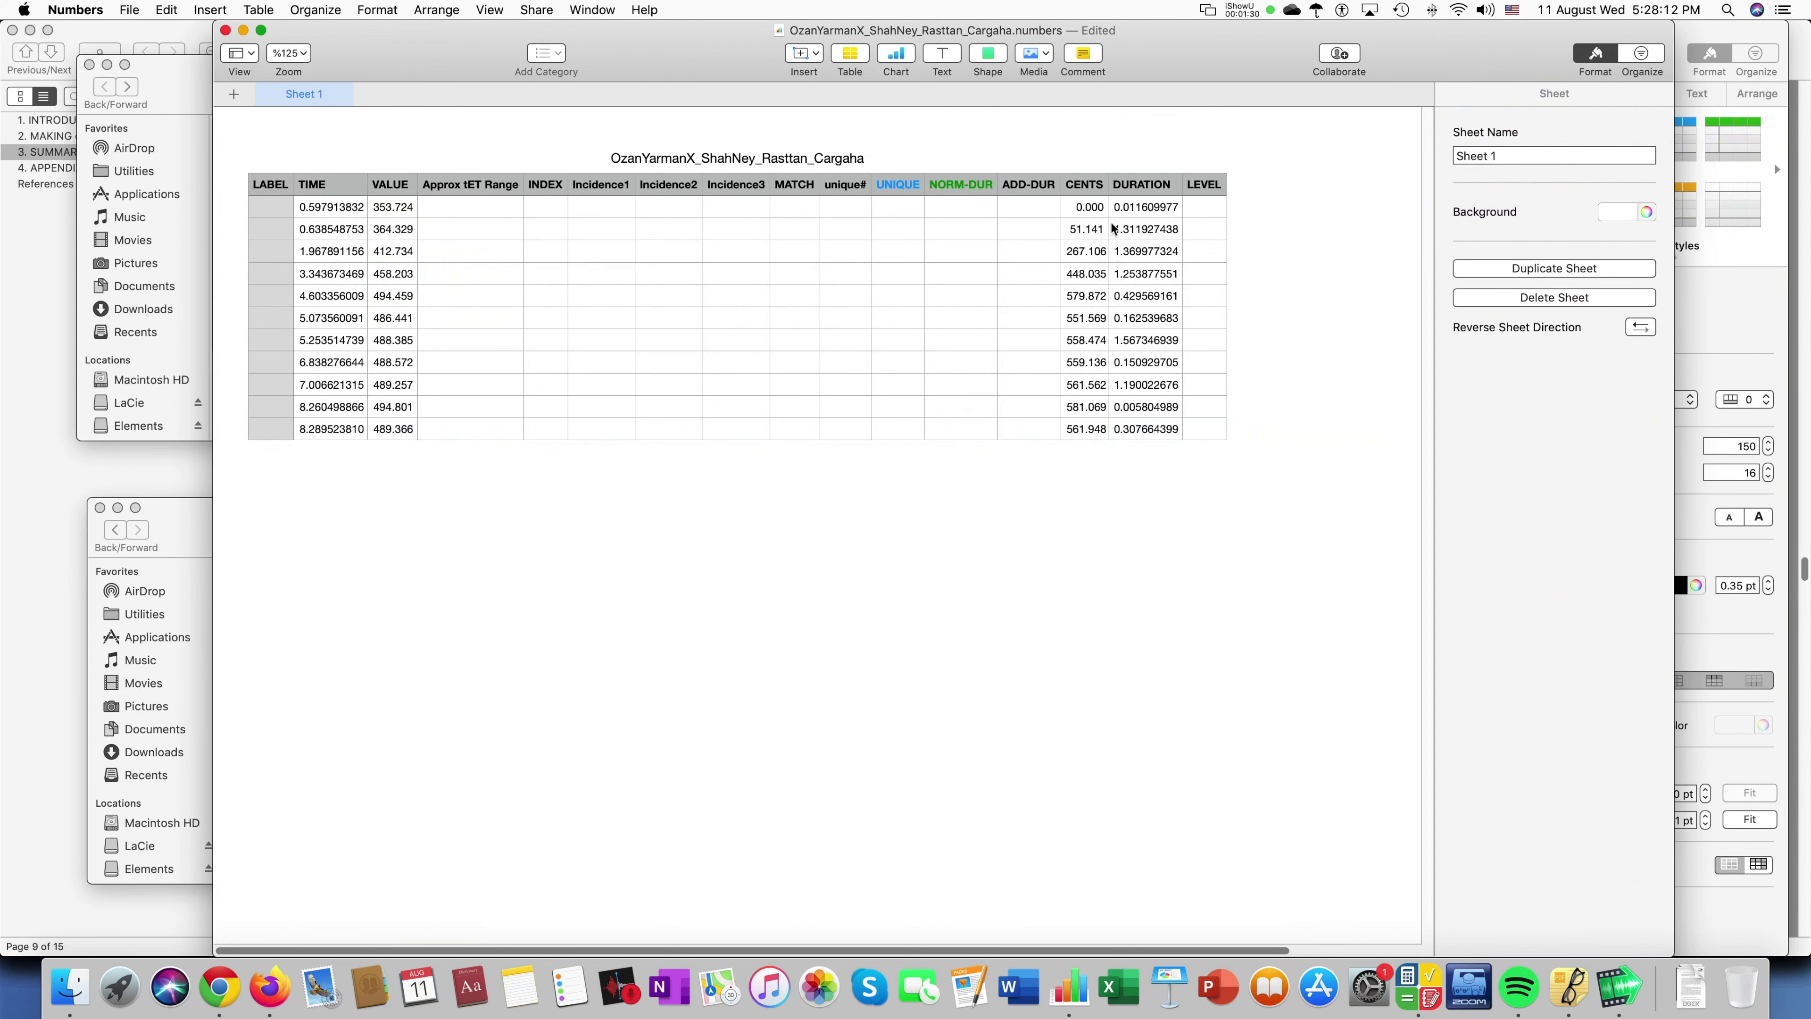
Sort the table in ascending order by the VALUE column.
click(387, 184)
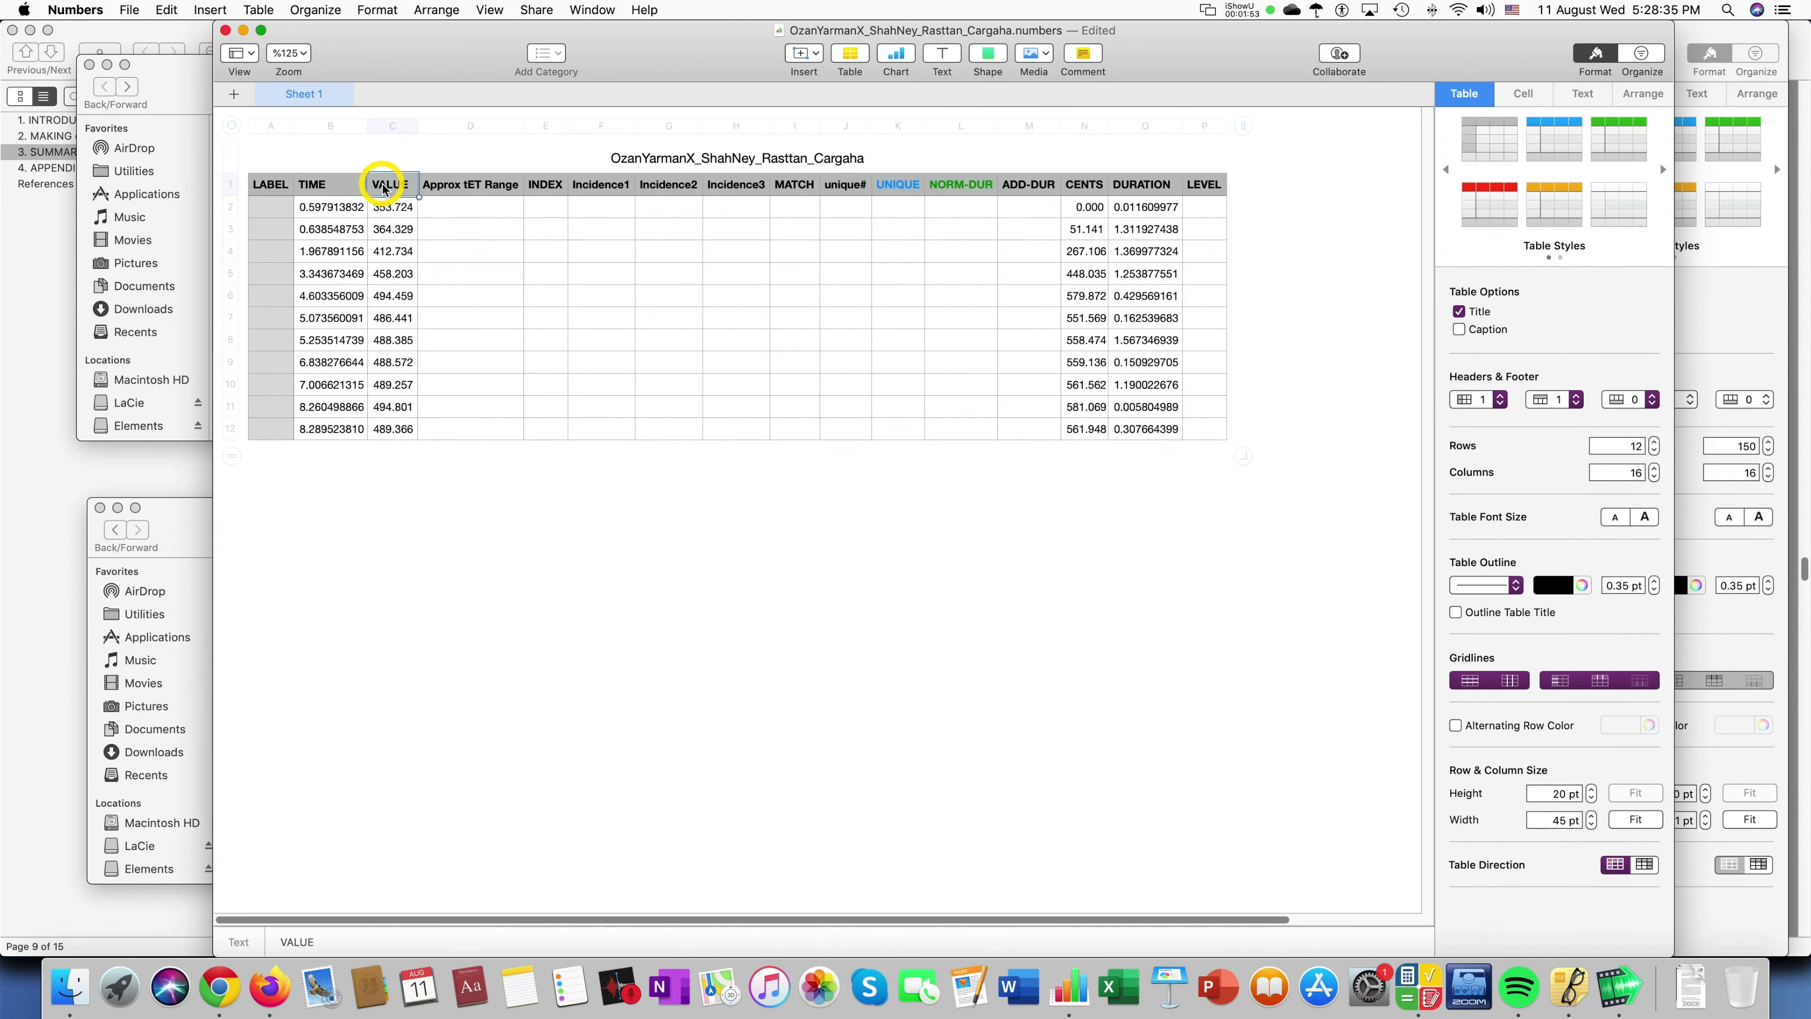
click(407, 127)
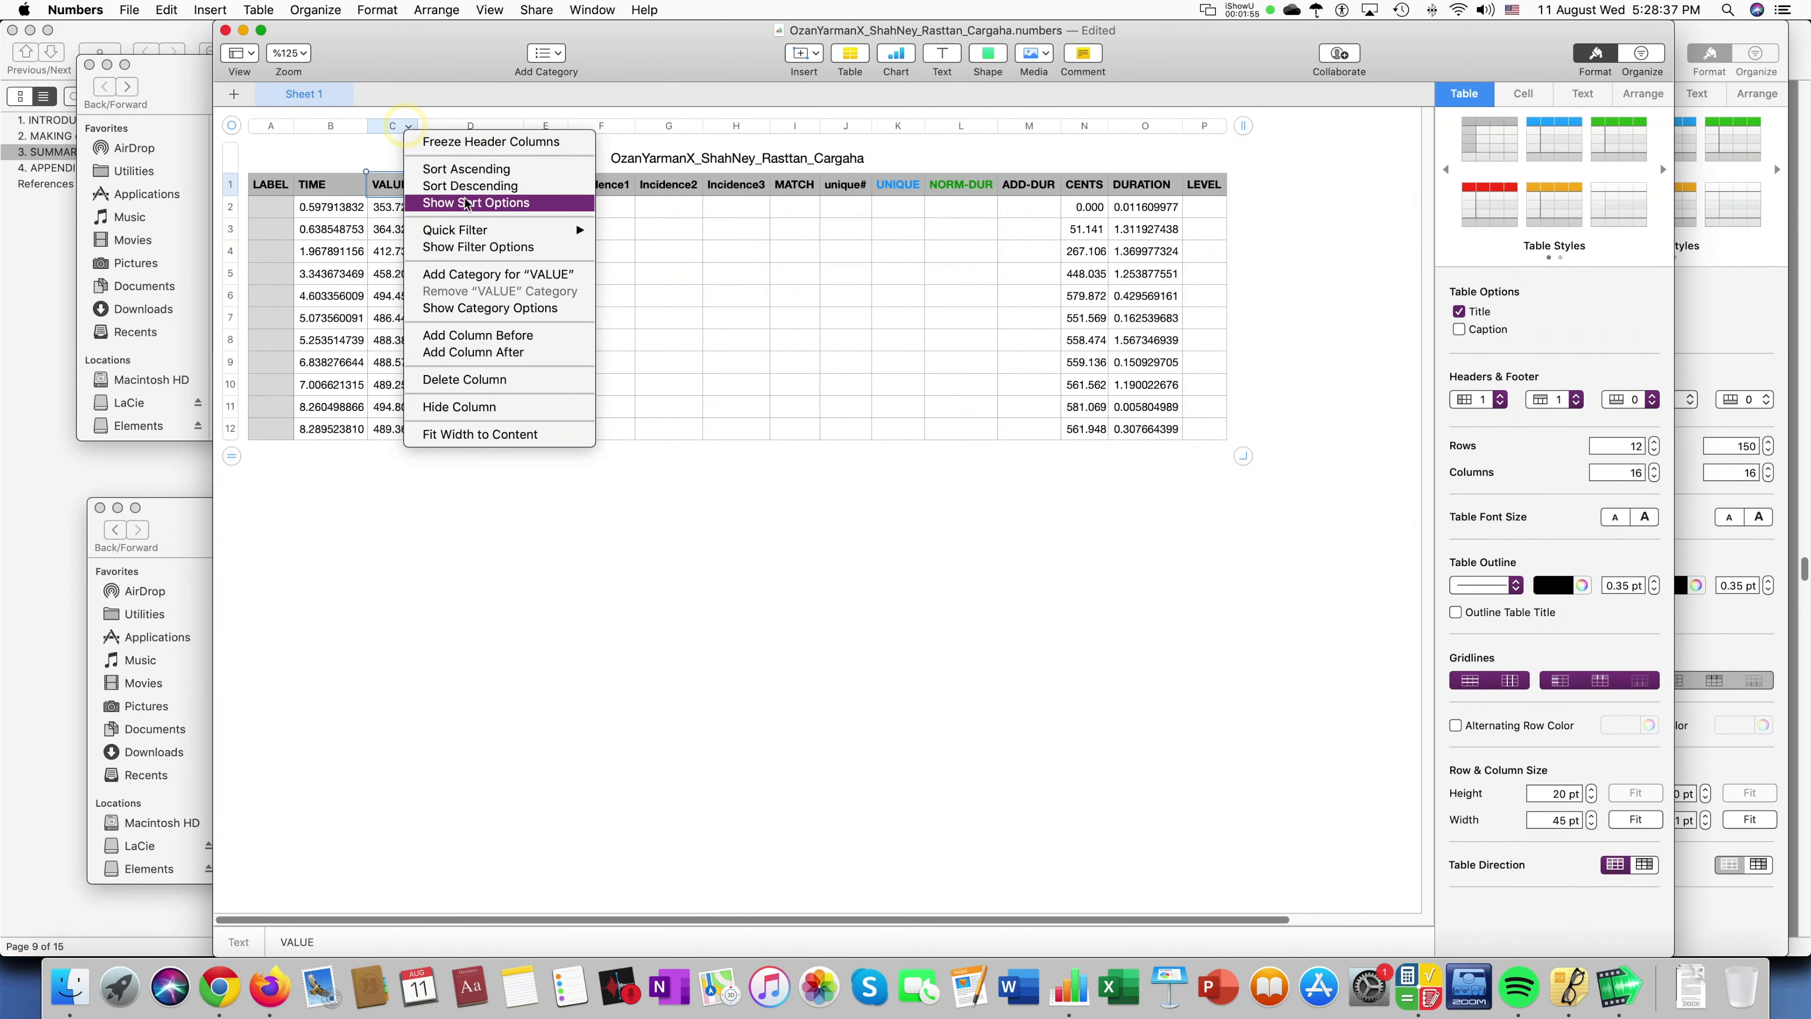
click(467, 169)
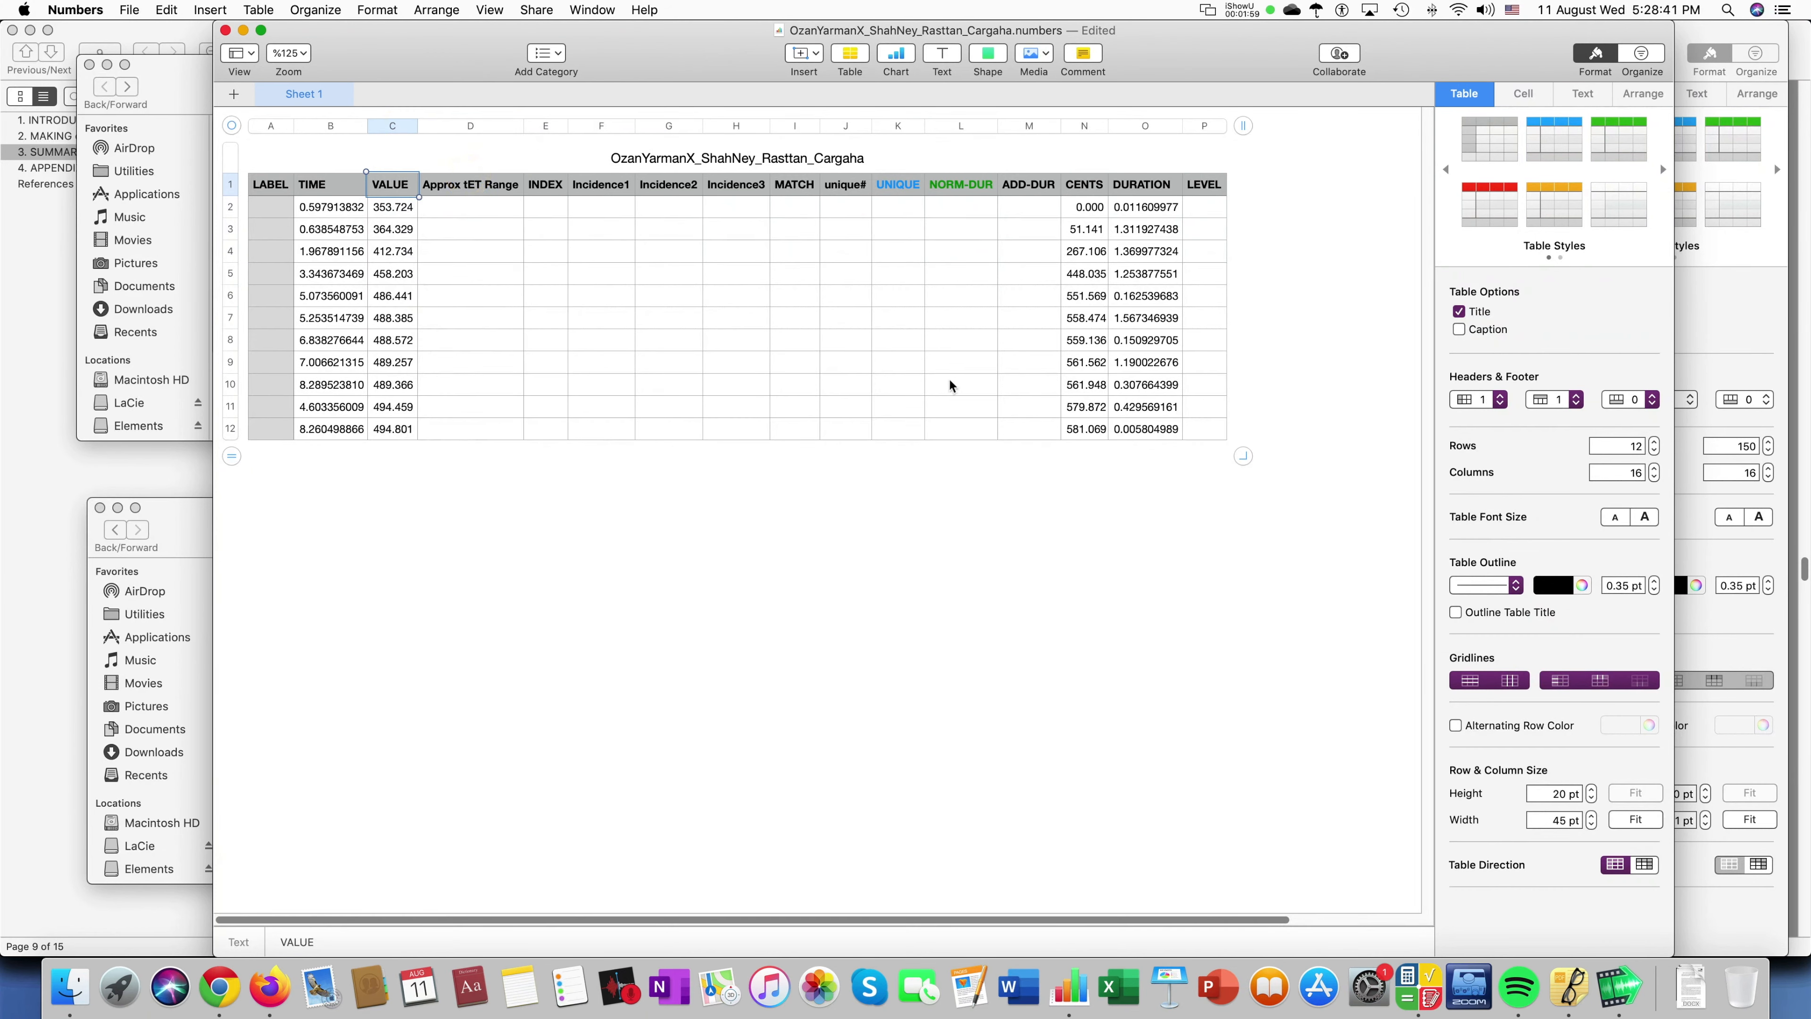
Examine the CENTS values and their formula references from row 3 down to row 12.
click(1094, 229)
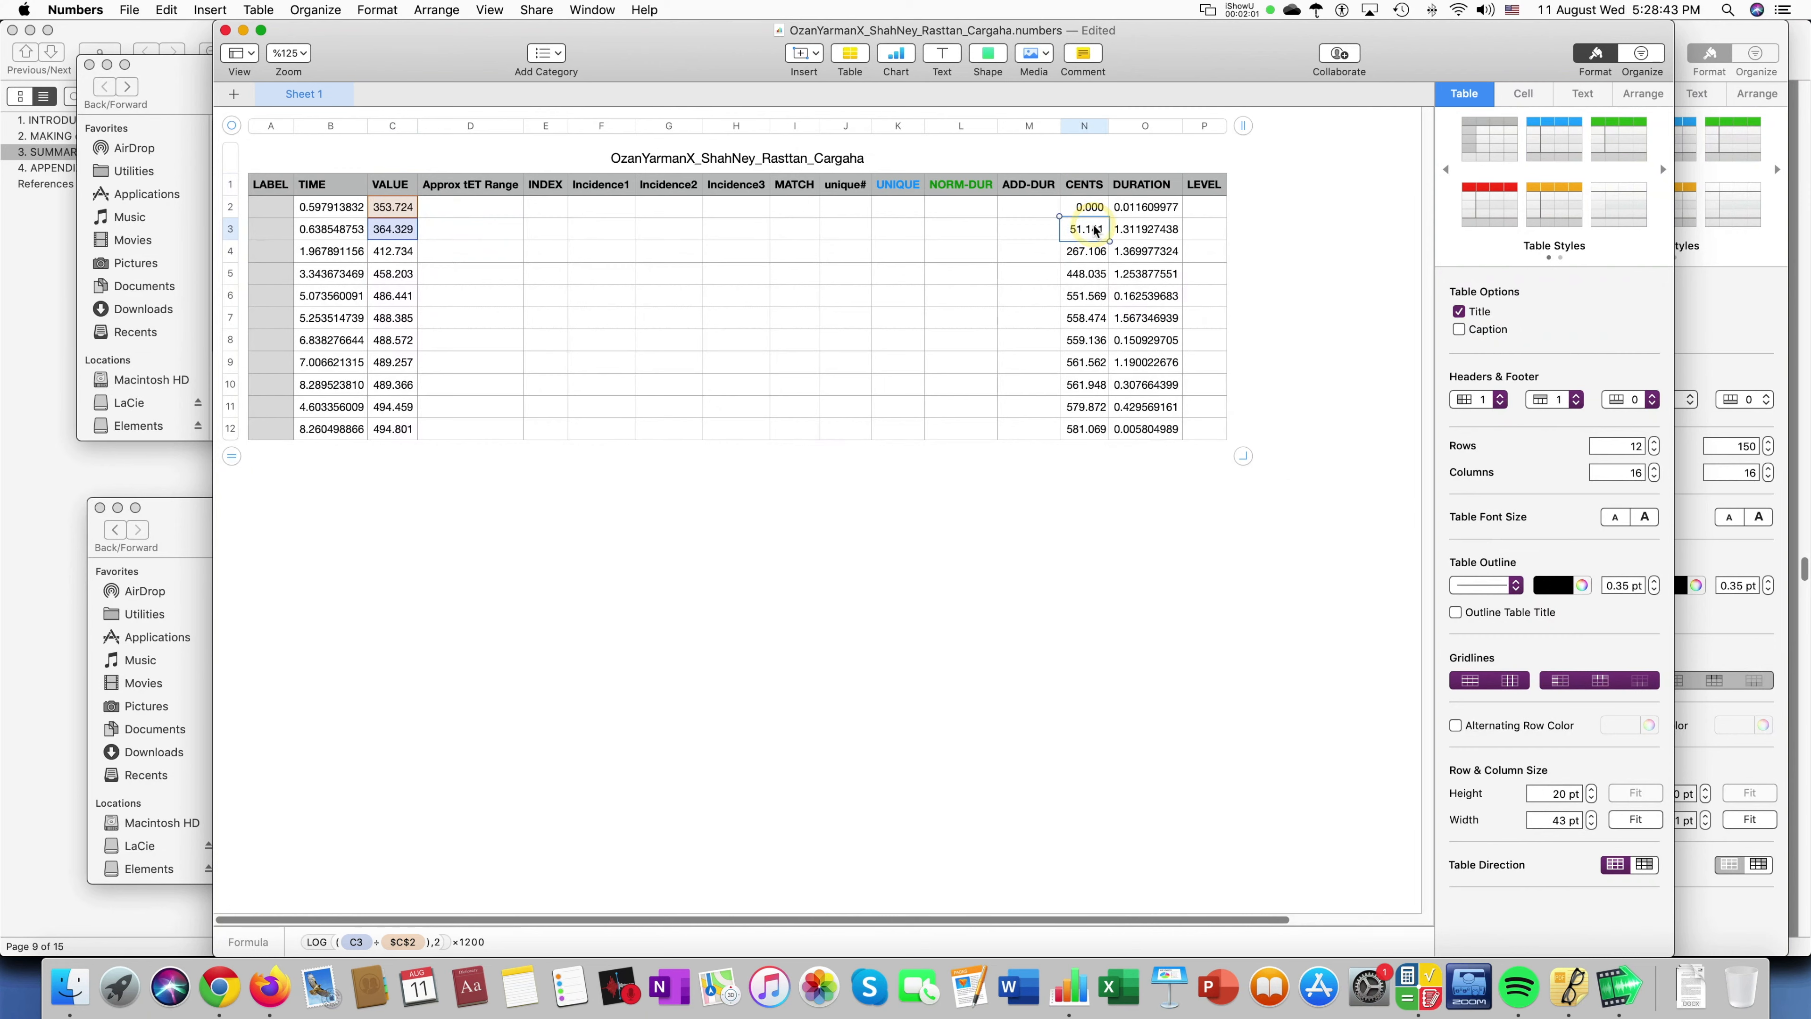
key(Down)
key(Down)
key(Down)
key(Down)
key(Down)
key(Down)
key(Down)
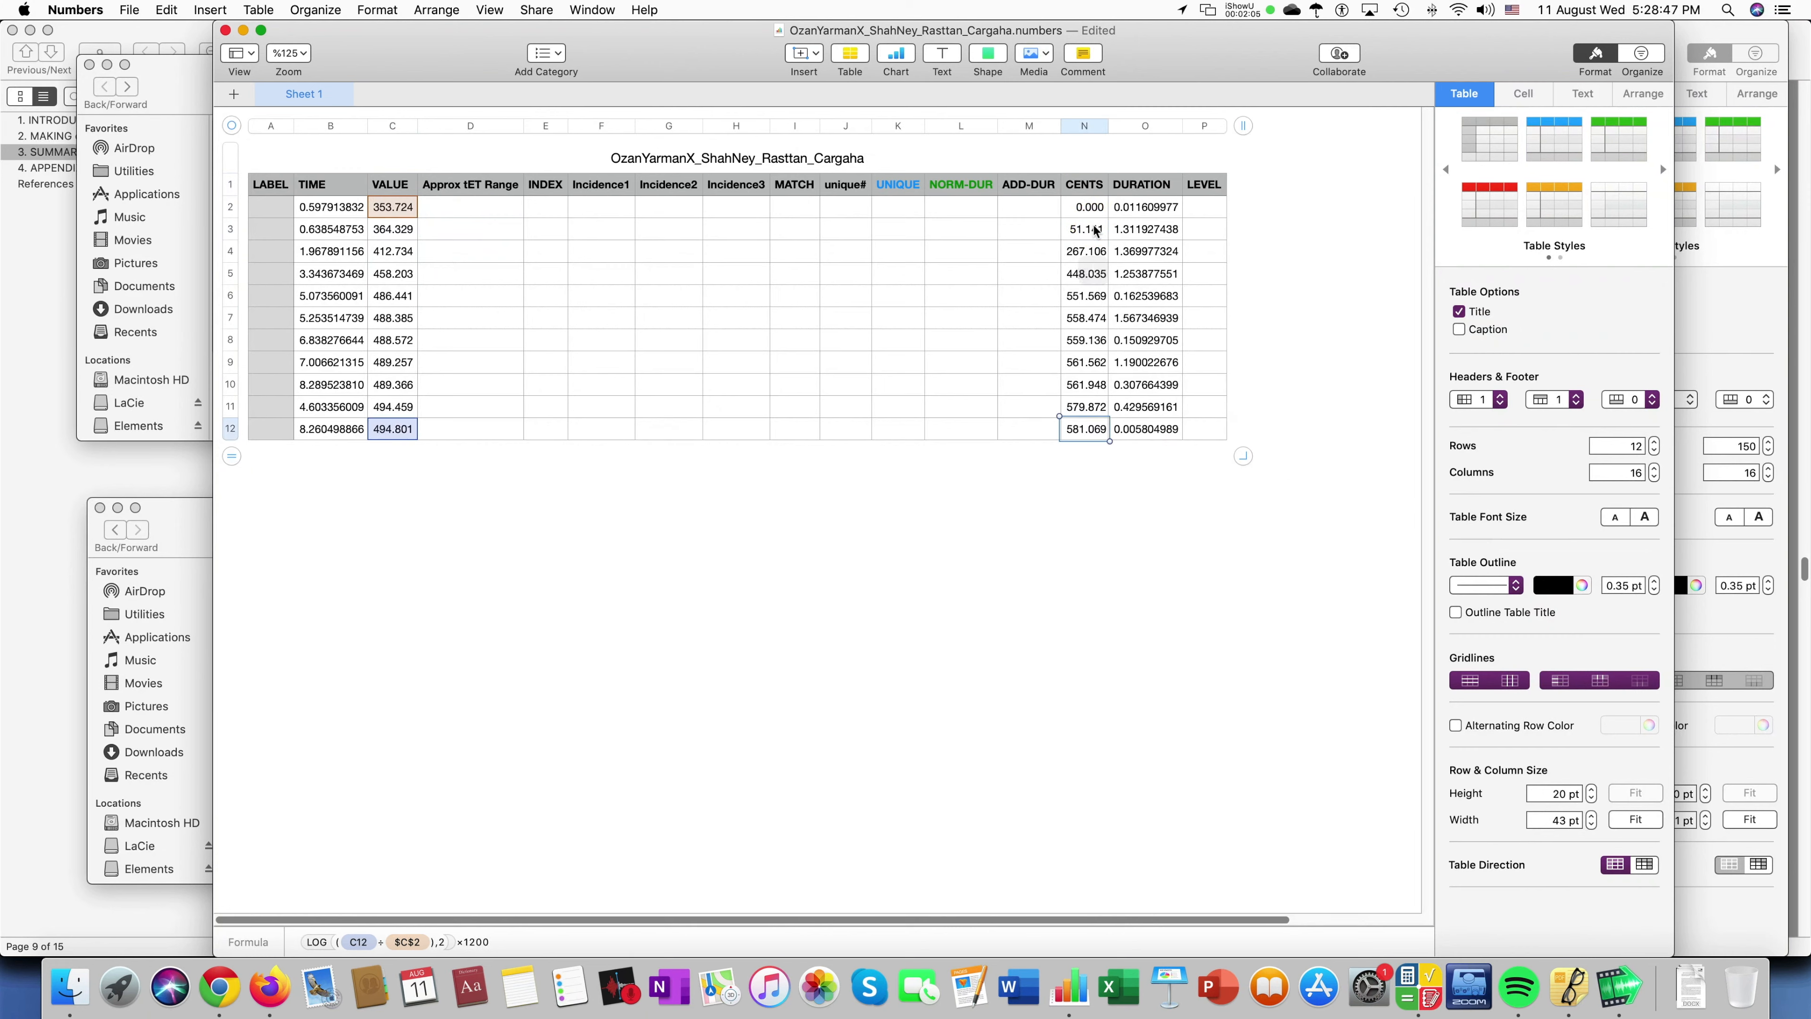
Extend the table to 28 rows and clear the CENTS cells in rows 13 to 28.
click(487, 214)
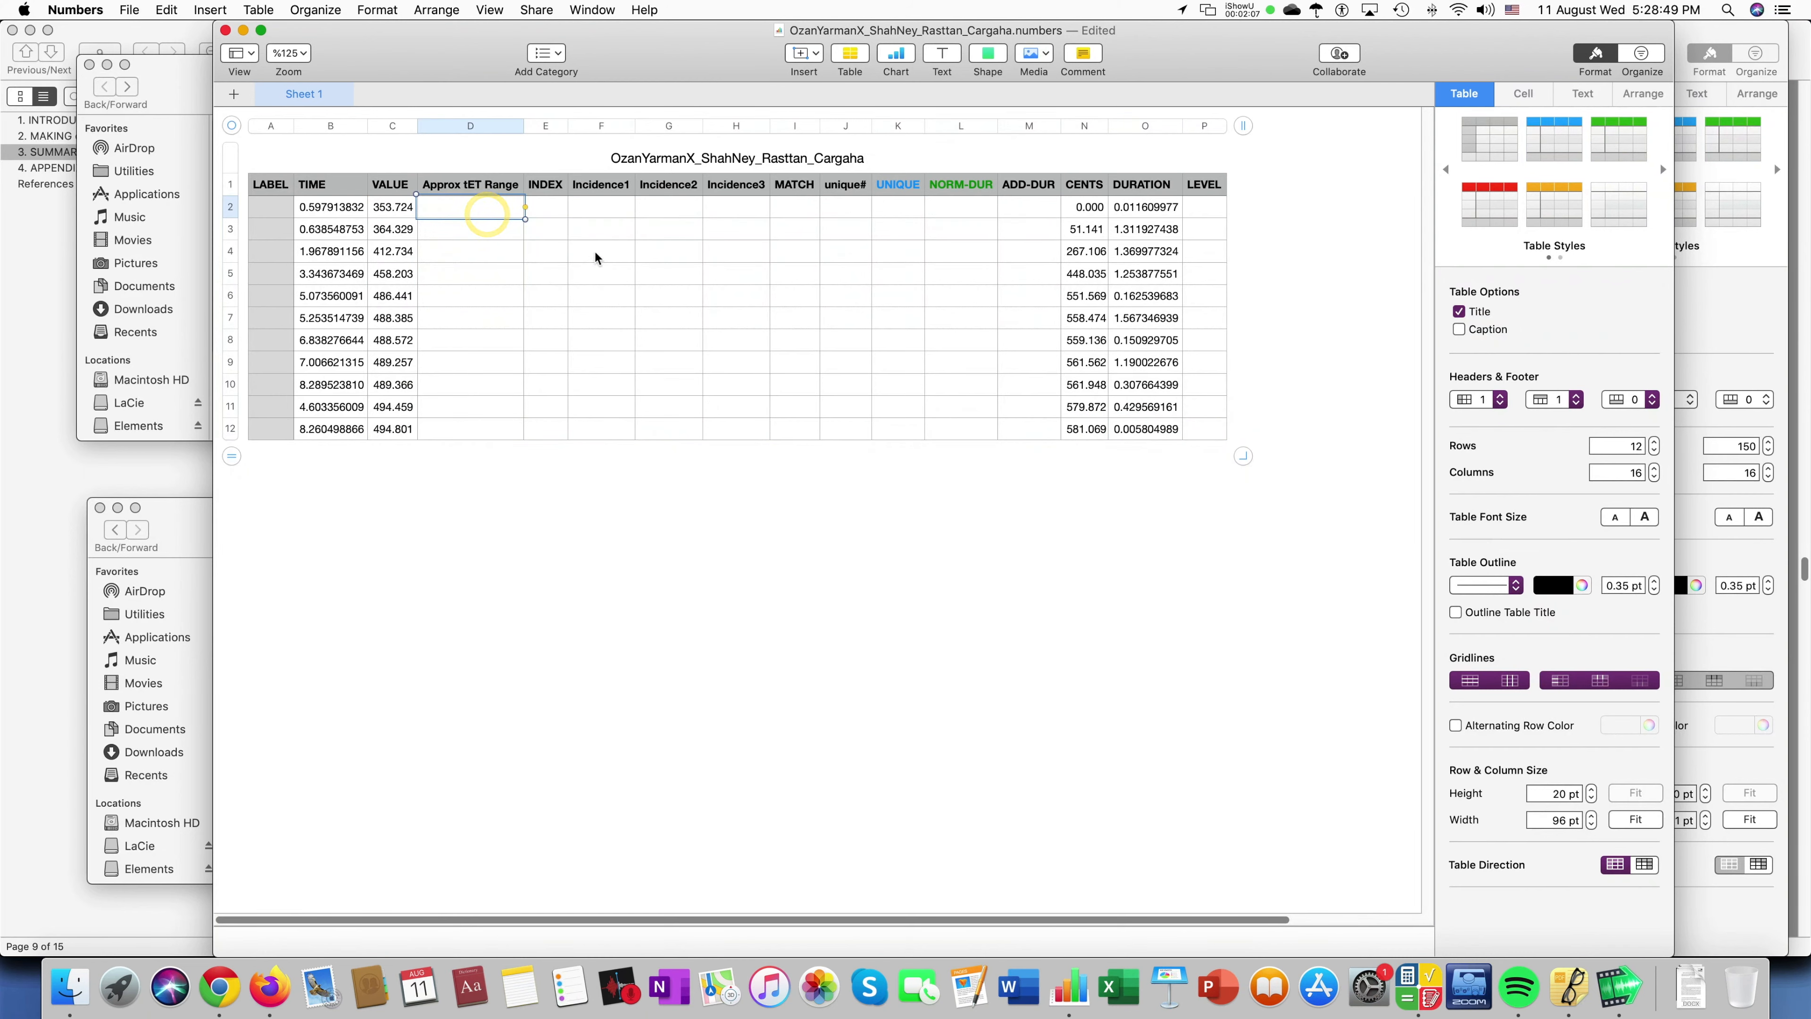
drag(237, 463, 229, 817)
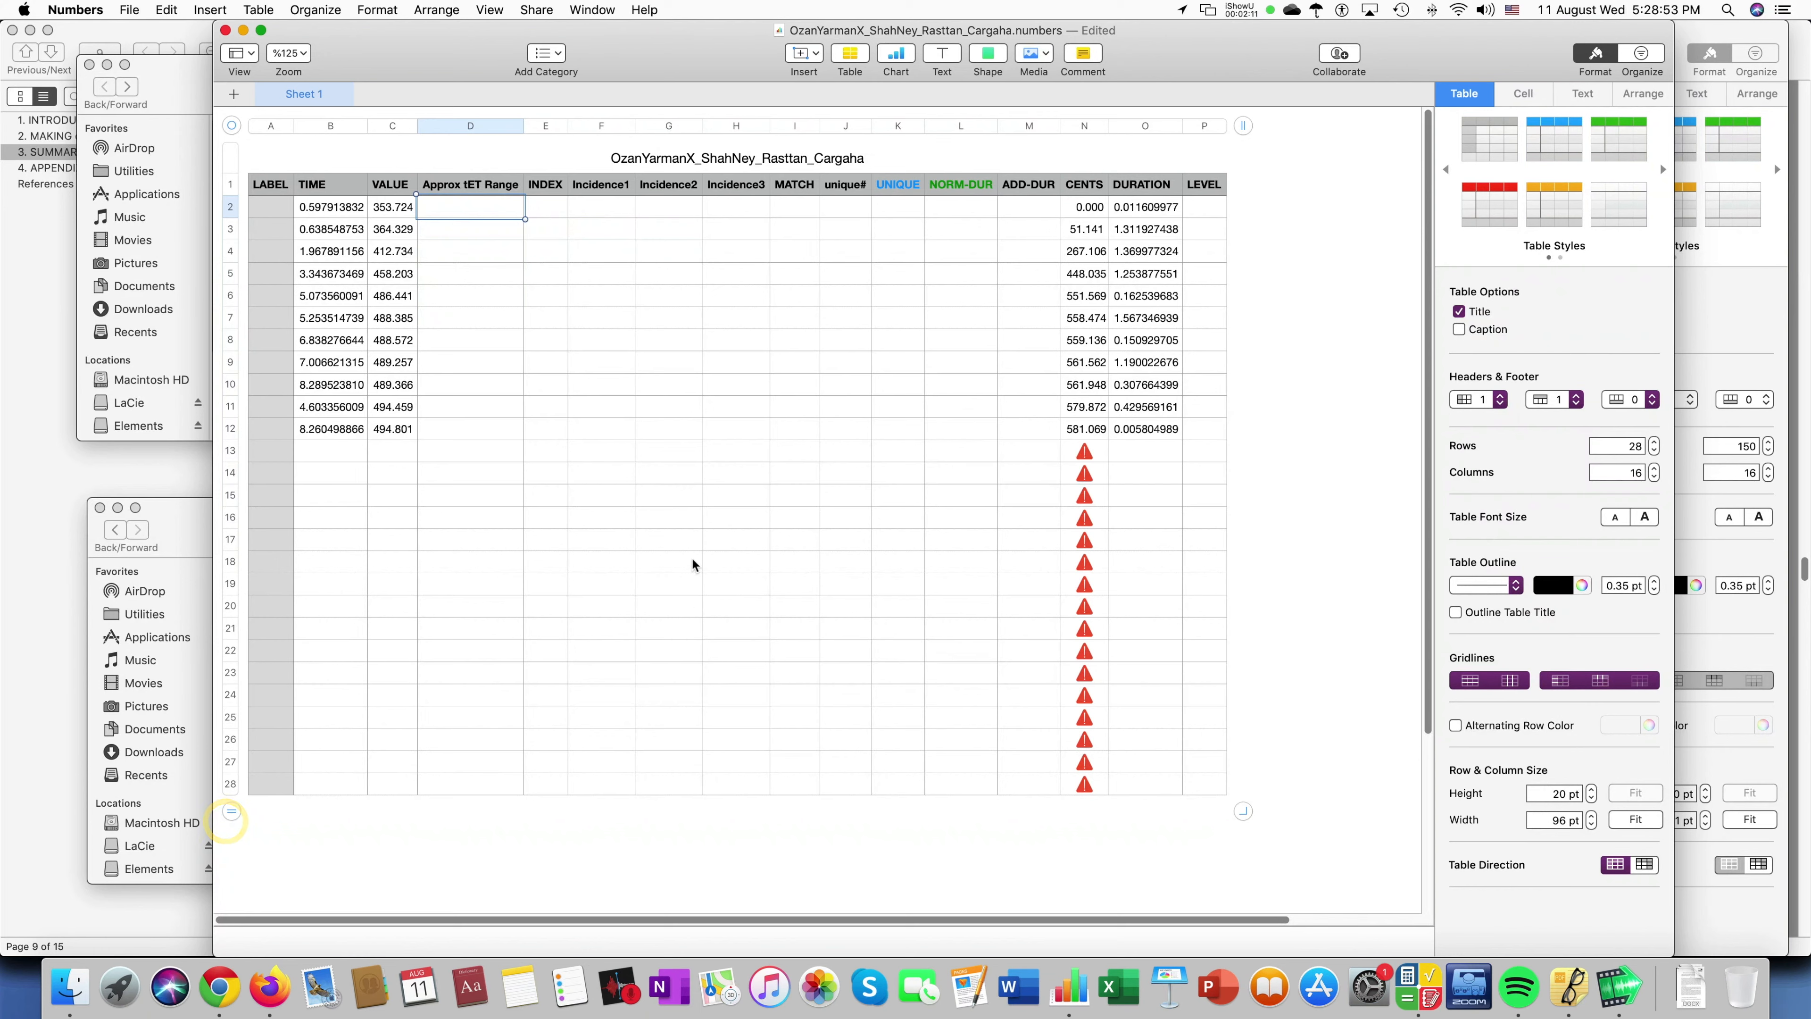
click(1069, 455)
click(1067, 789)
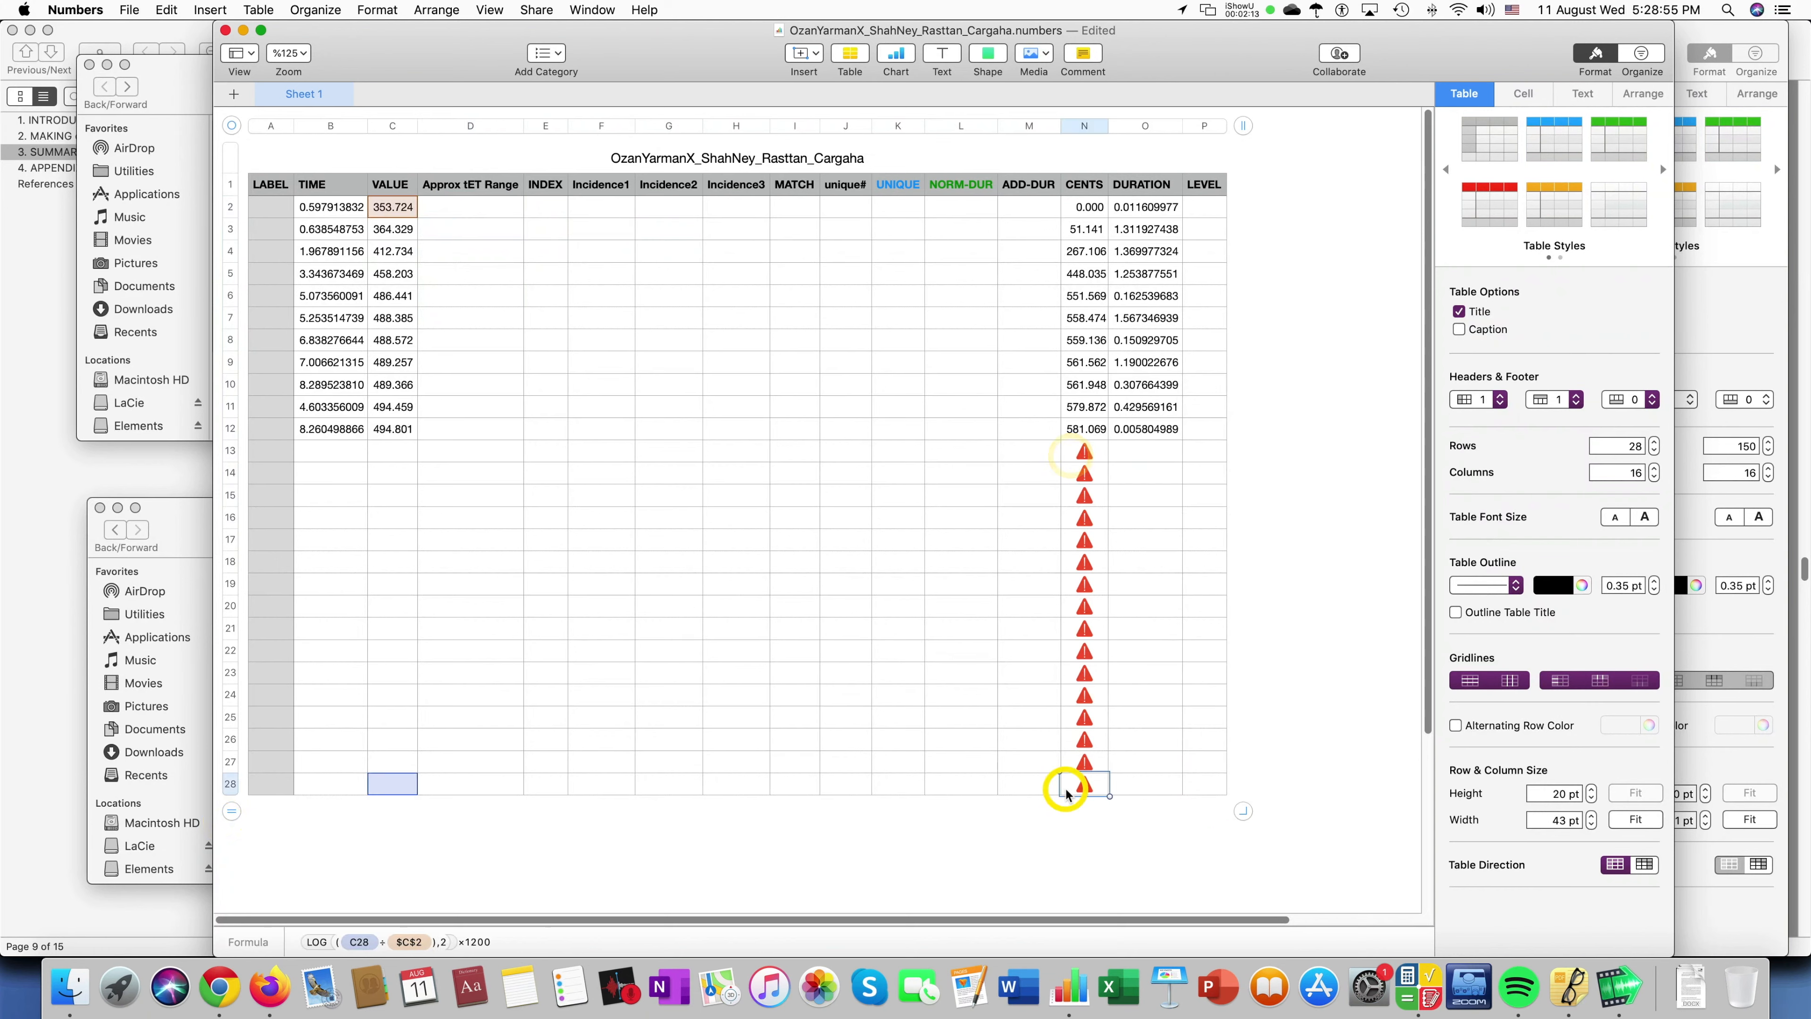
shift+click(1104, 455)
key(Delete)
click(875, 491)
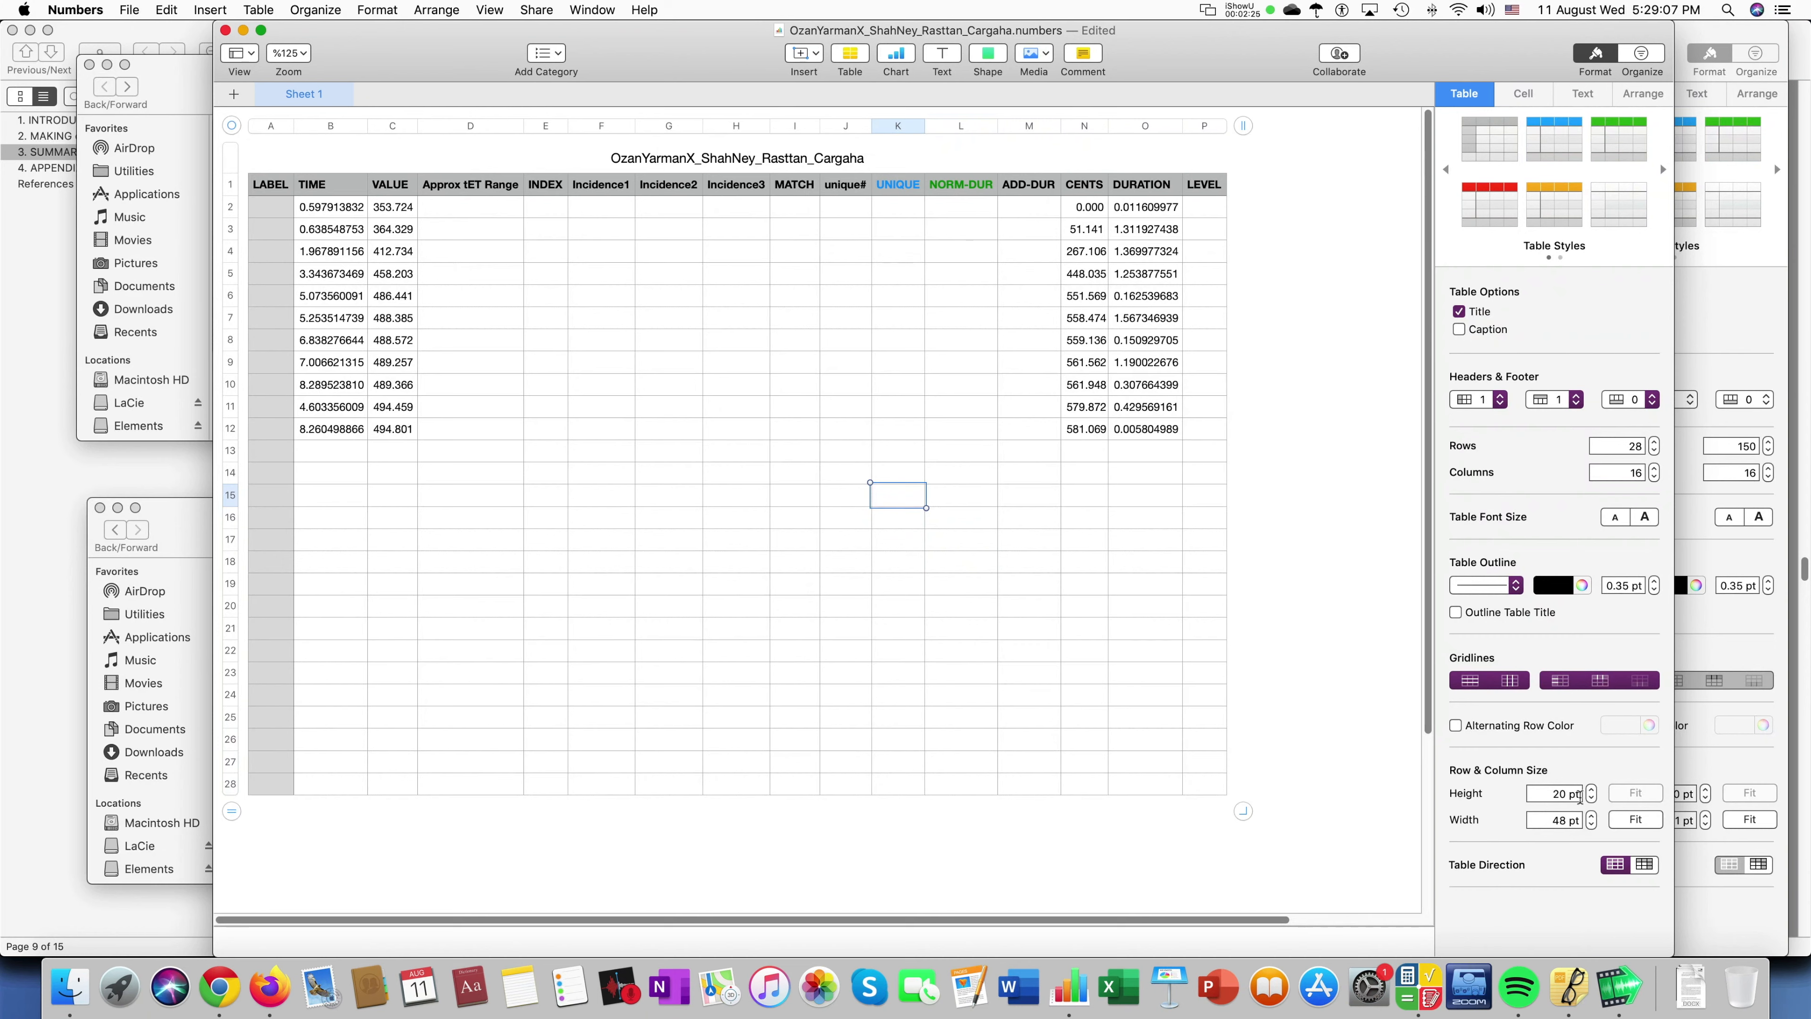
Switch to the CalcMadeEasy calculator, divide 1200 by 53 and copy the result.
click(1435, 991)
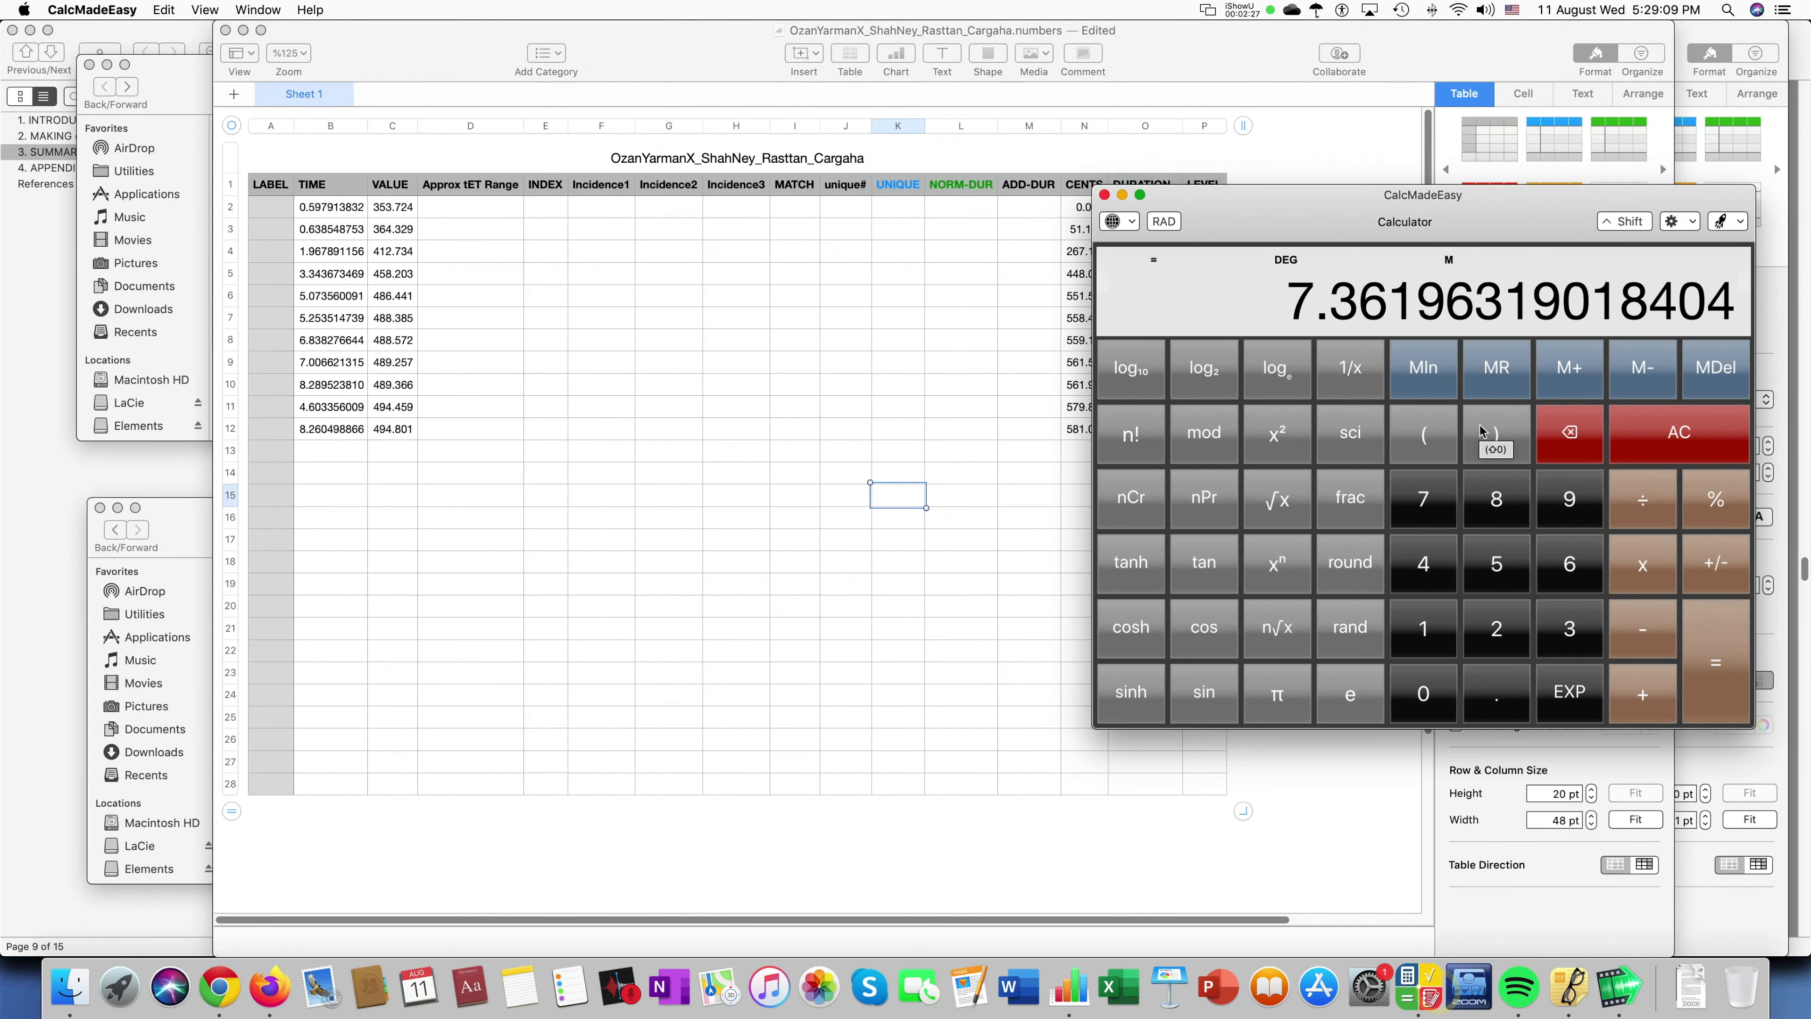
text(1200)
click(1644, 504)
text(53)
click(1710, 659)
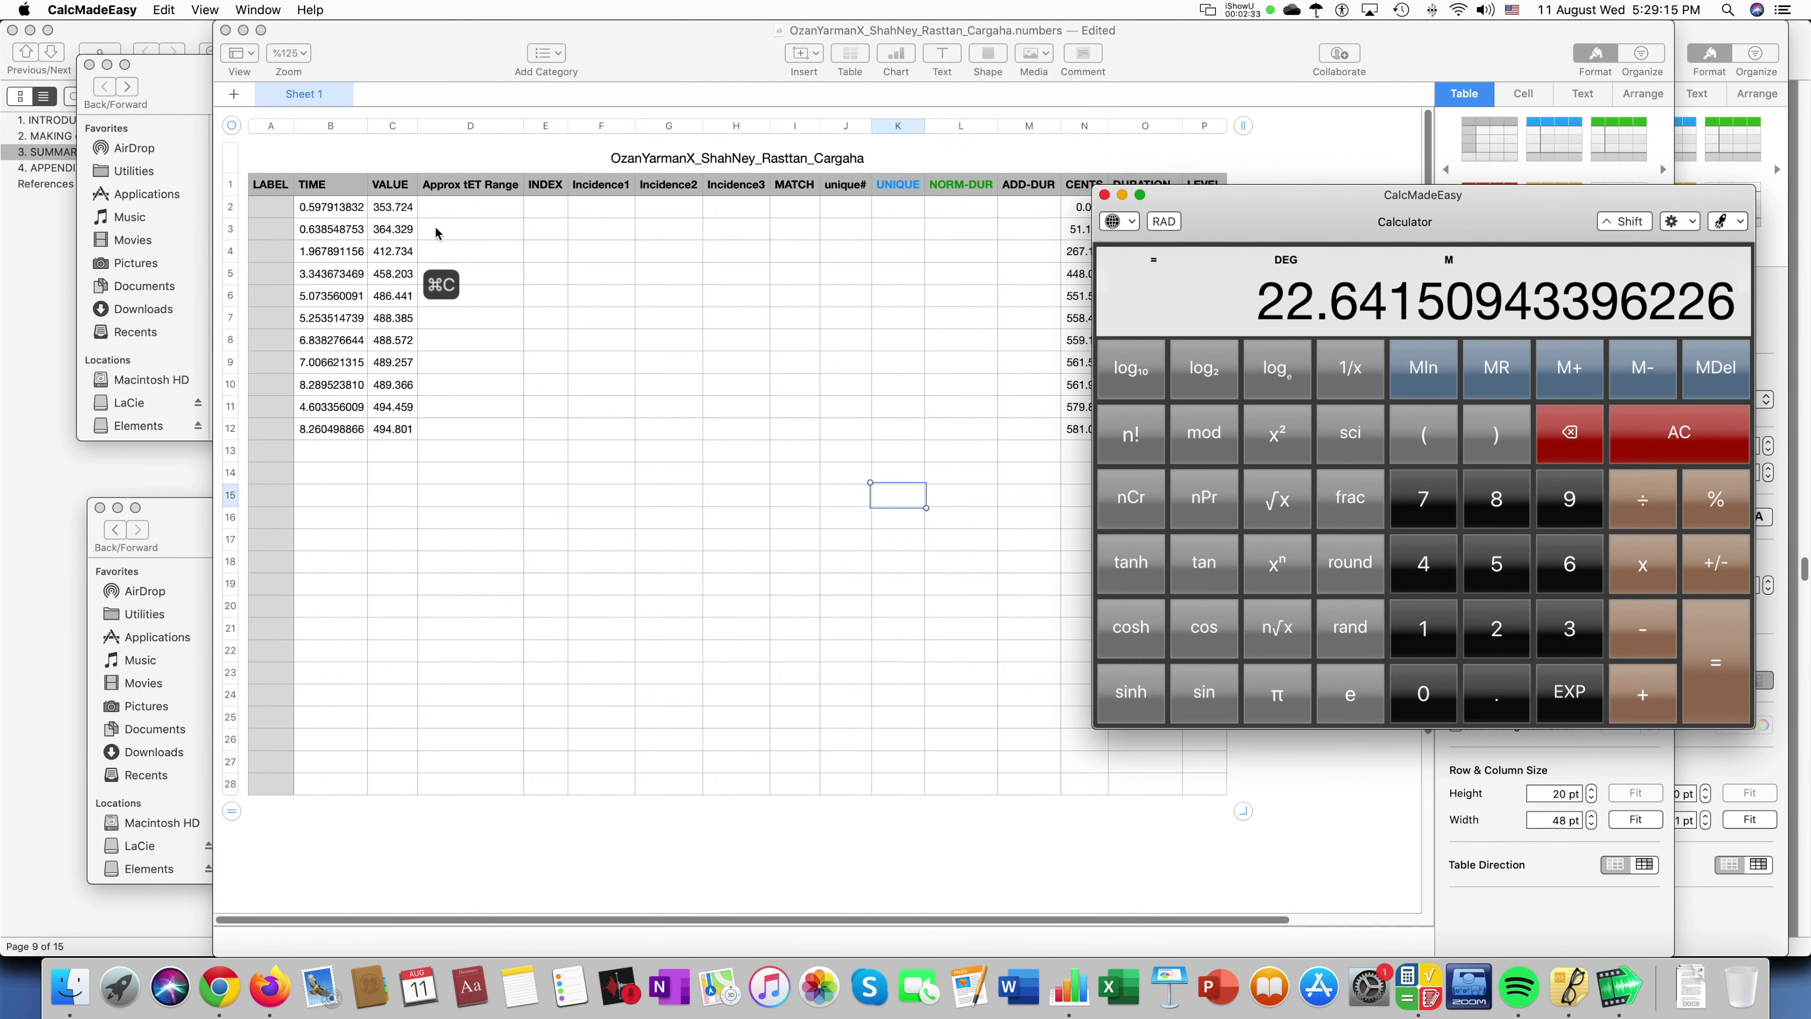
Enter 0 and 22.6415094339623 in the first two Approx tET Range cells of the Numbers table.
click(454, 232)
click(489, 212)
text(0)
key(Return)
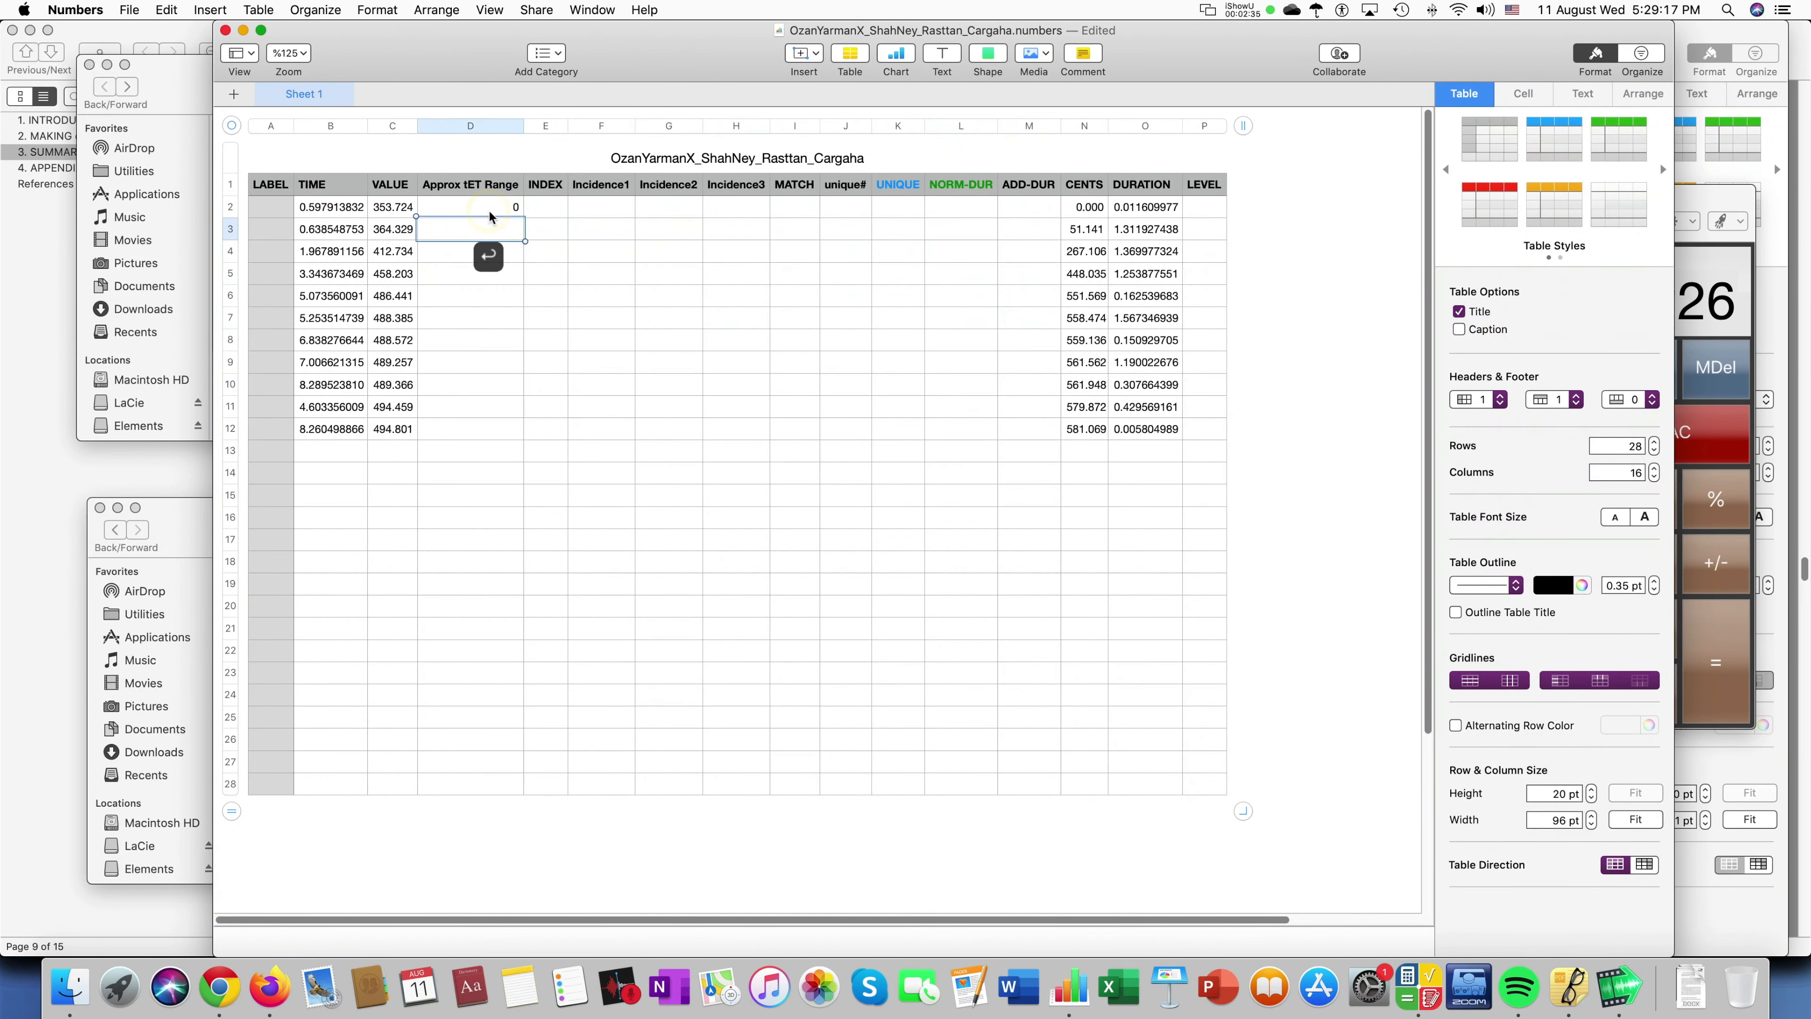
text(22.6415094339623)
key(Return)
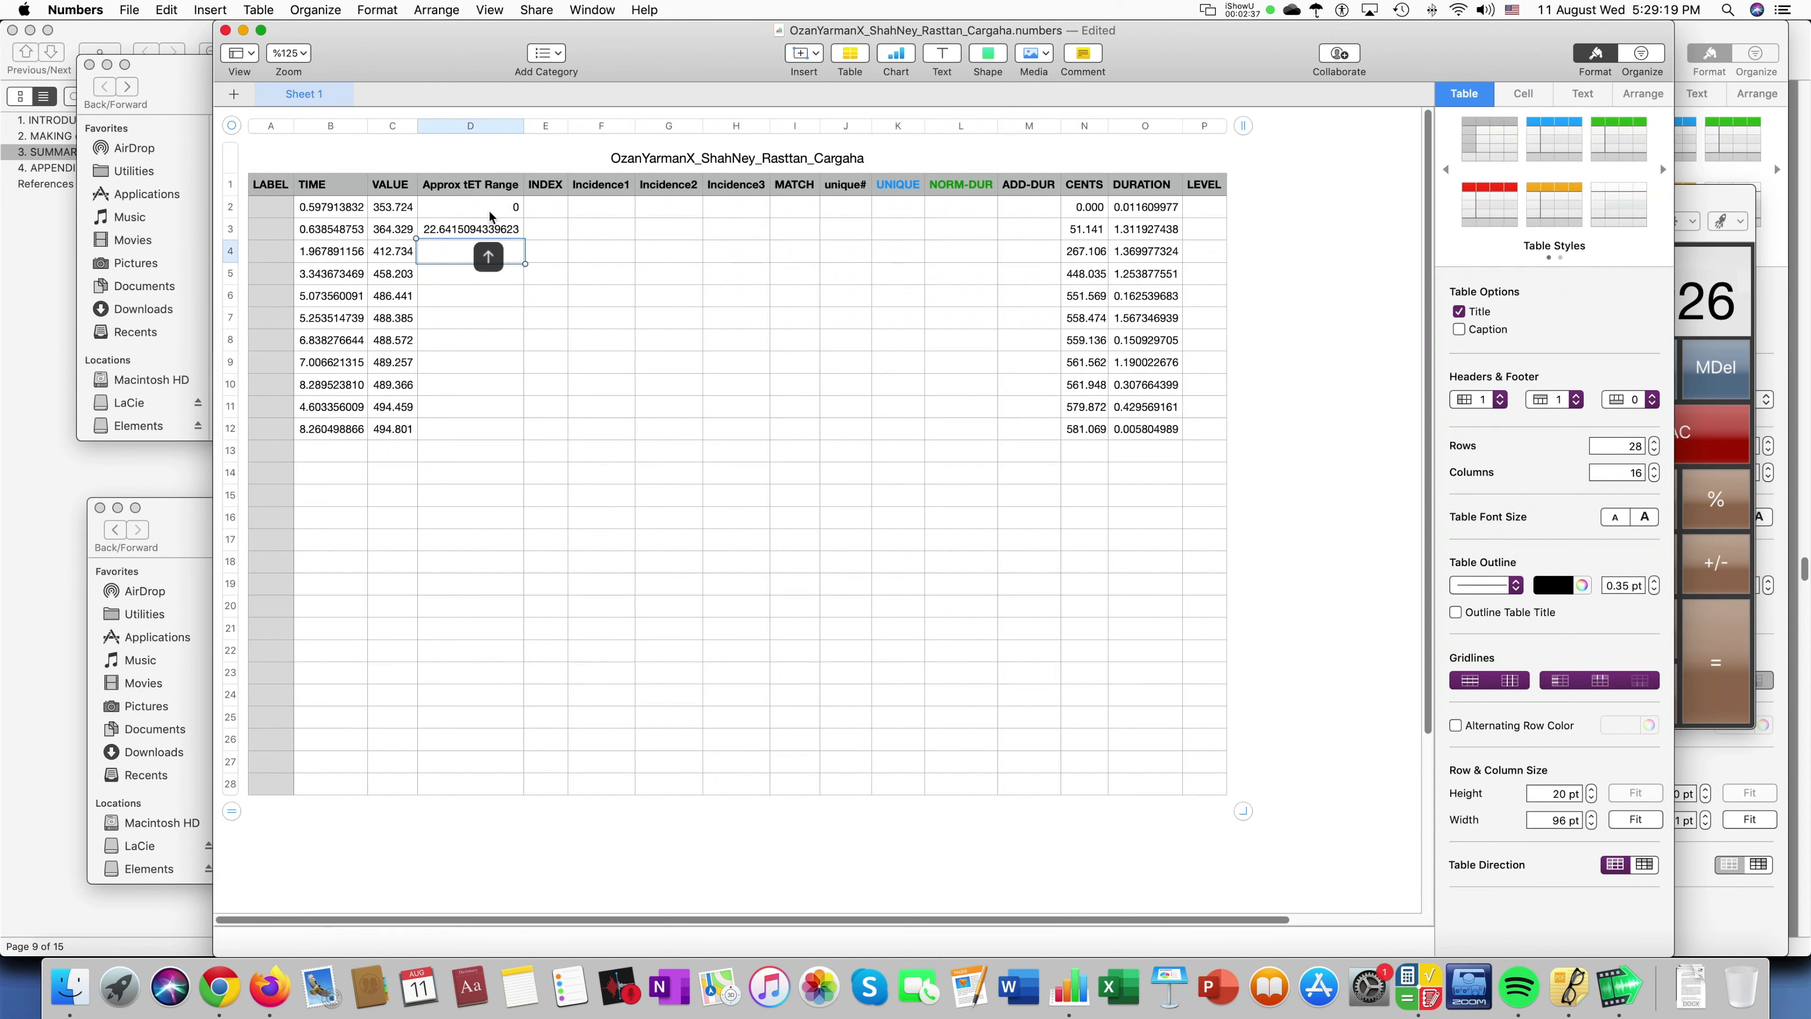
Continue the Approx tET Range series from its first two values down to row 28.
key(Up)
key(Up)
key(shift+Down)
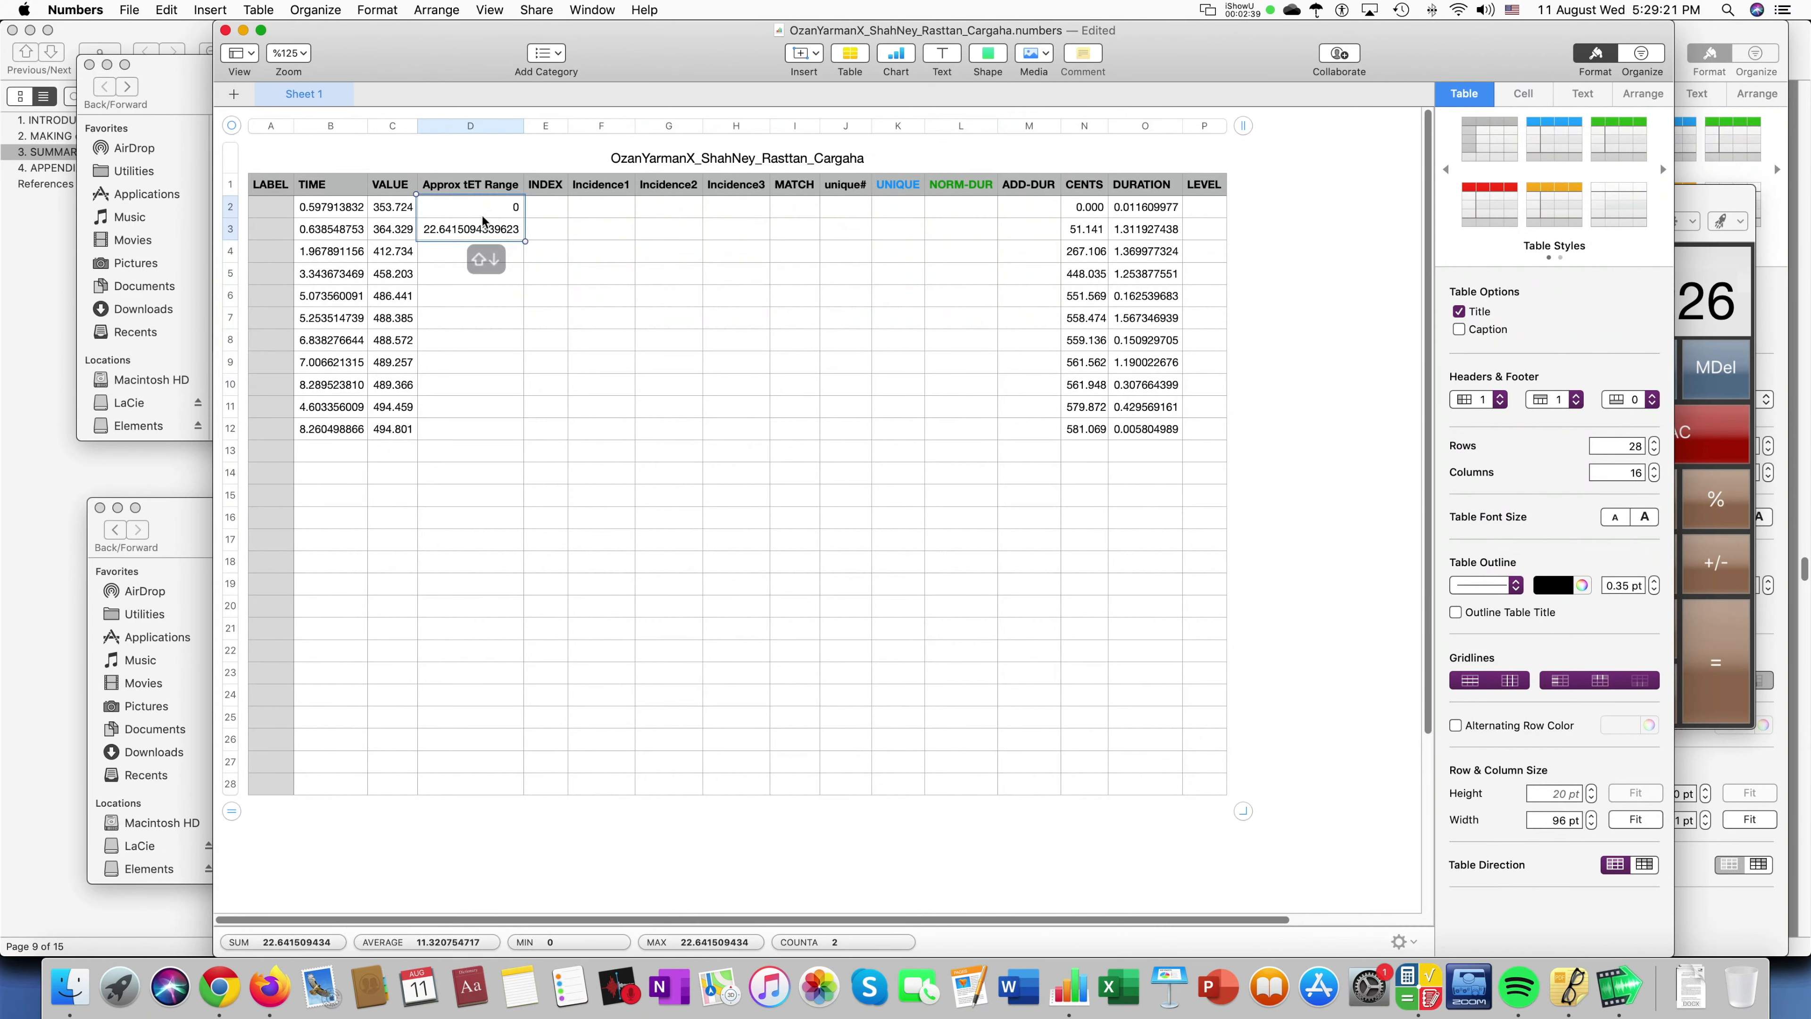
drag(468, 243, 438, 792)
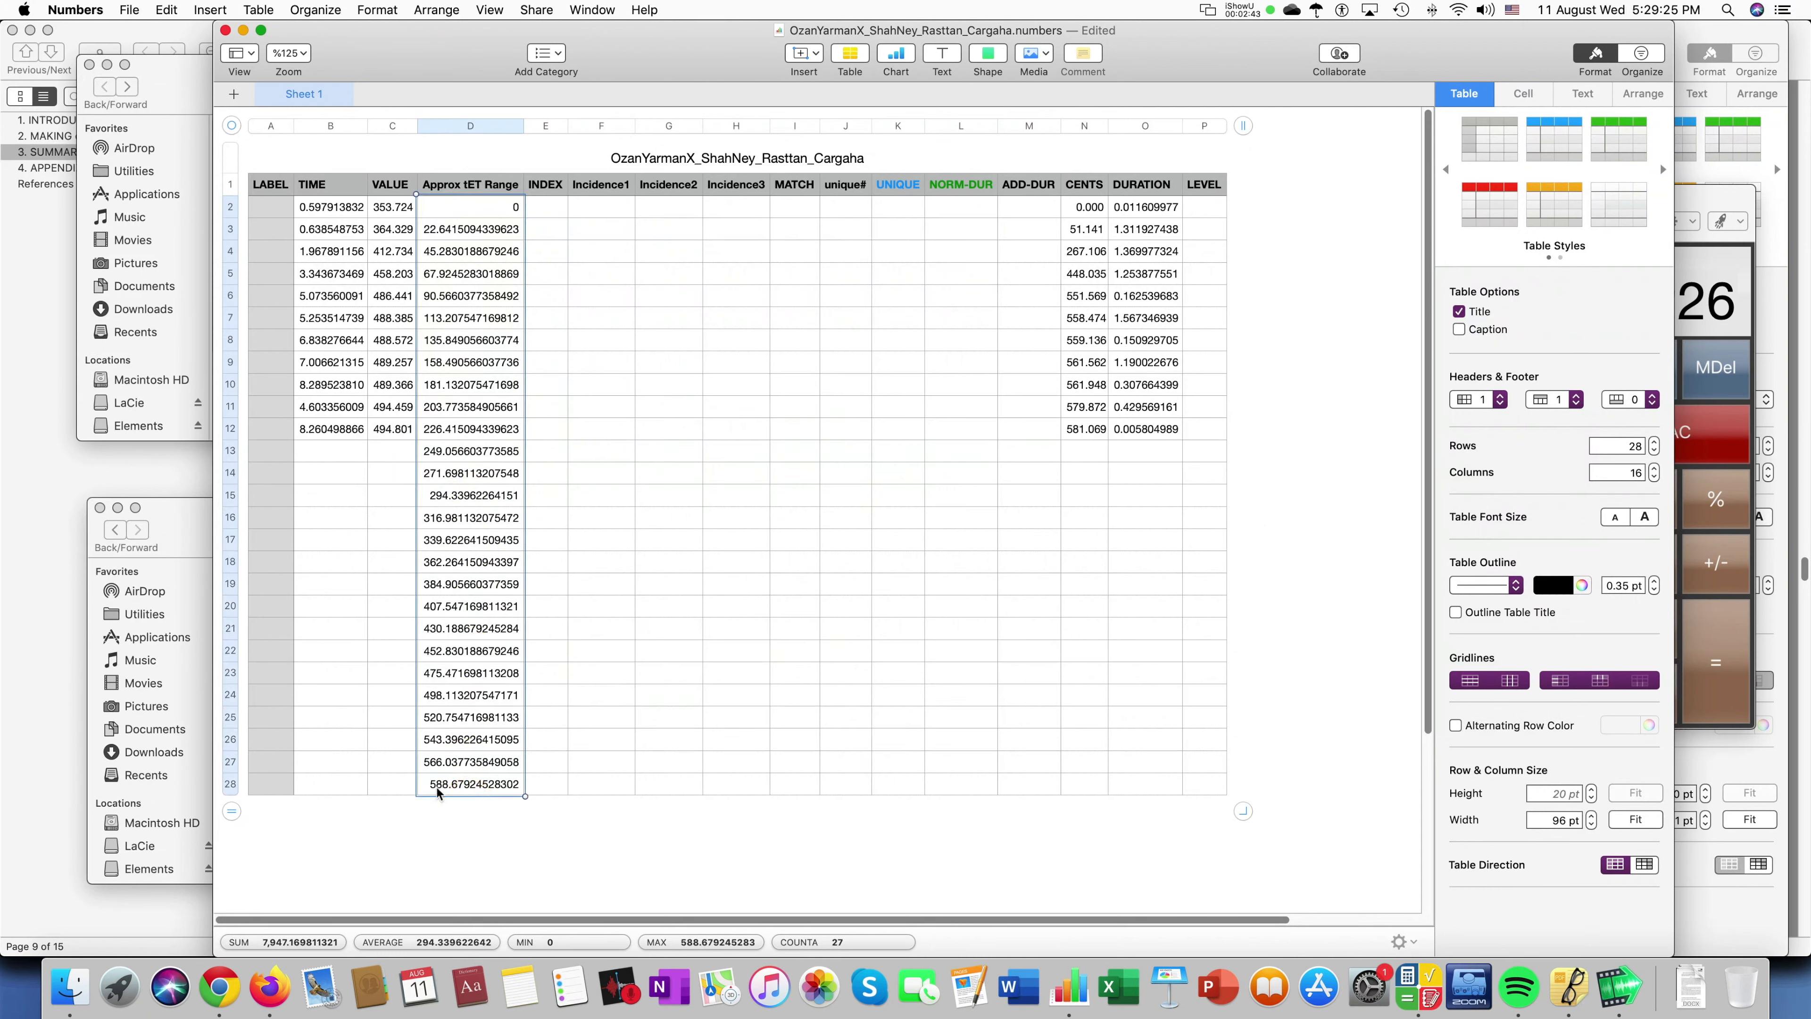
click(566, 721)
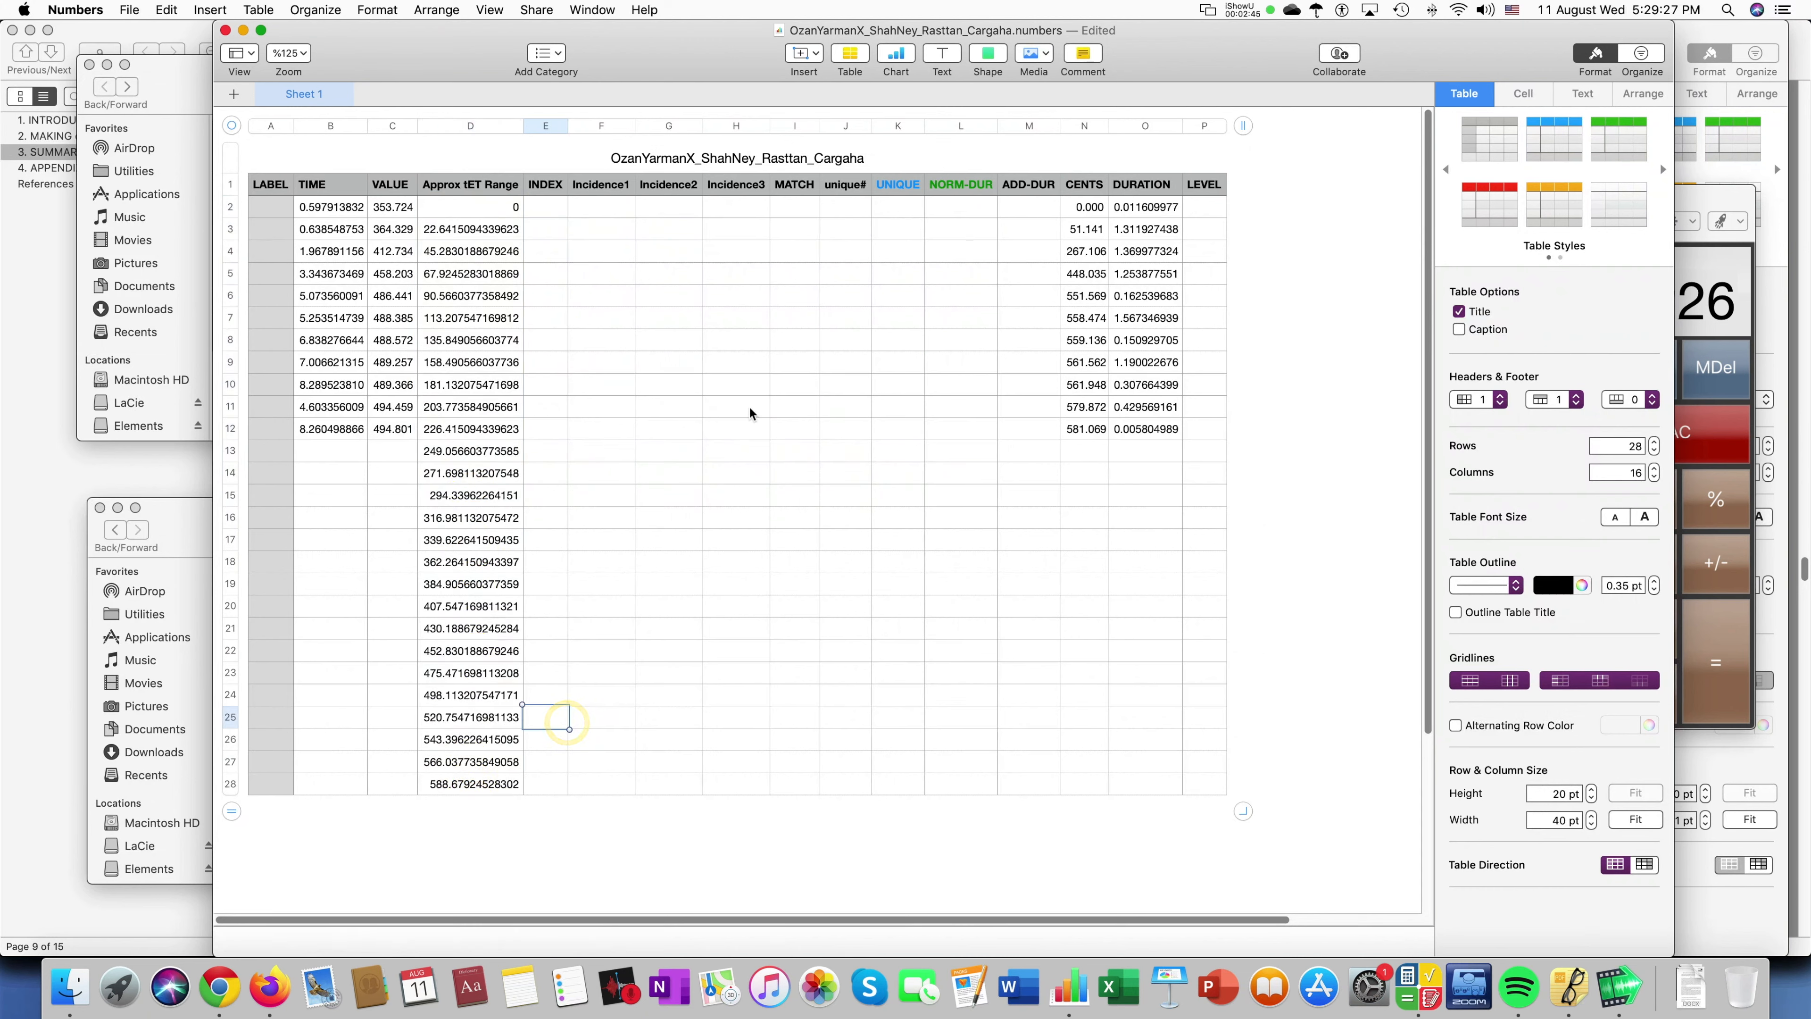
Number the INDEX column from 1 in row 2 to 27 in row 28 by filling the series down.
click(548, 209)
text(1)
key(Return)
text(2)
click(634, 253)
drag(553, 215, 547, 786)
click(669, 517)
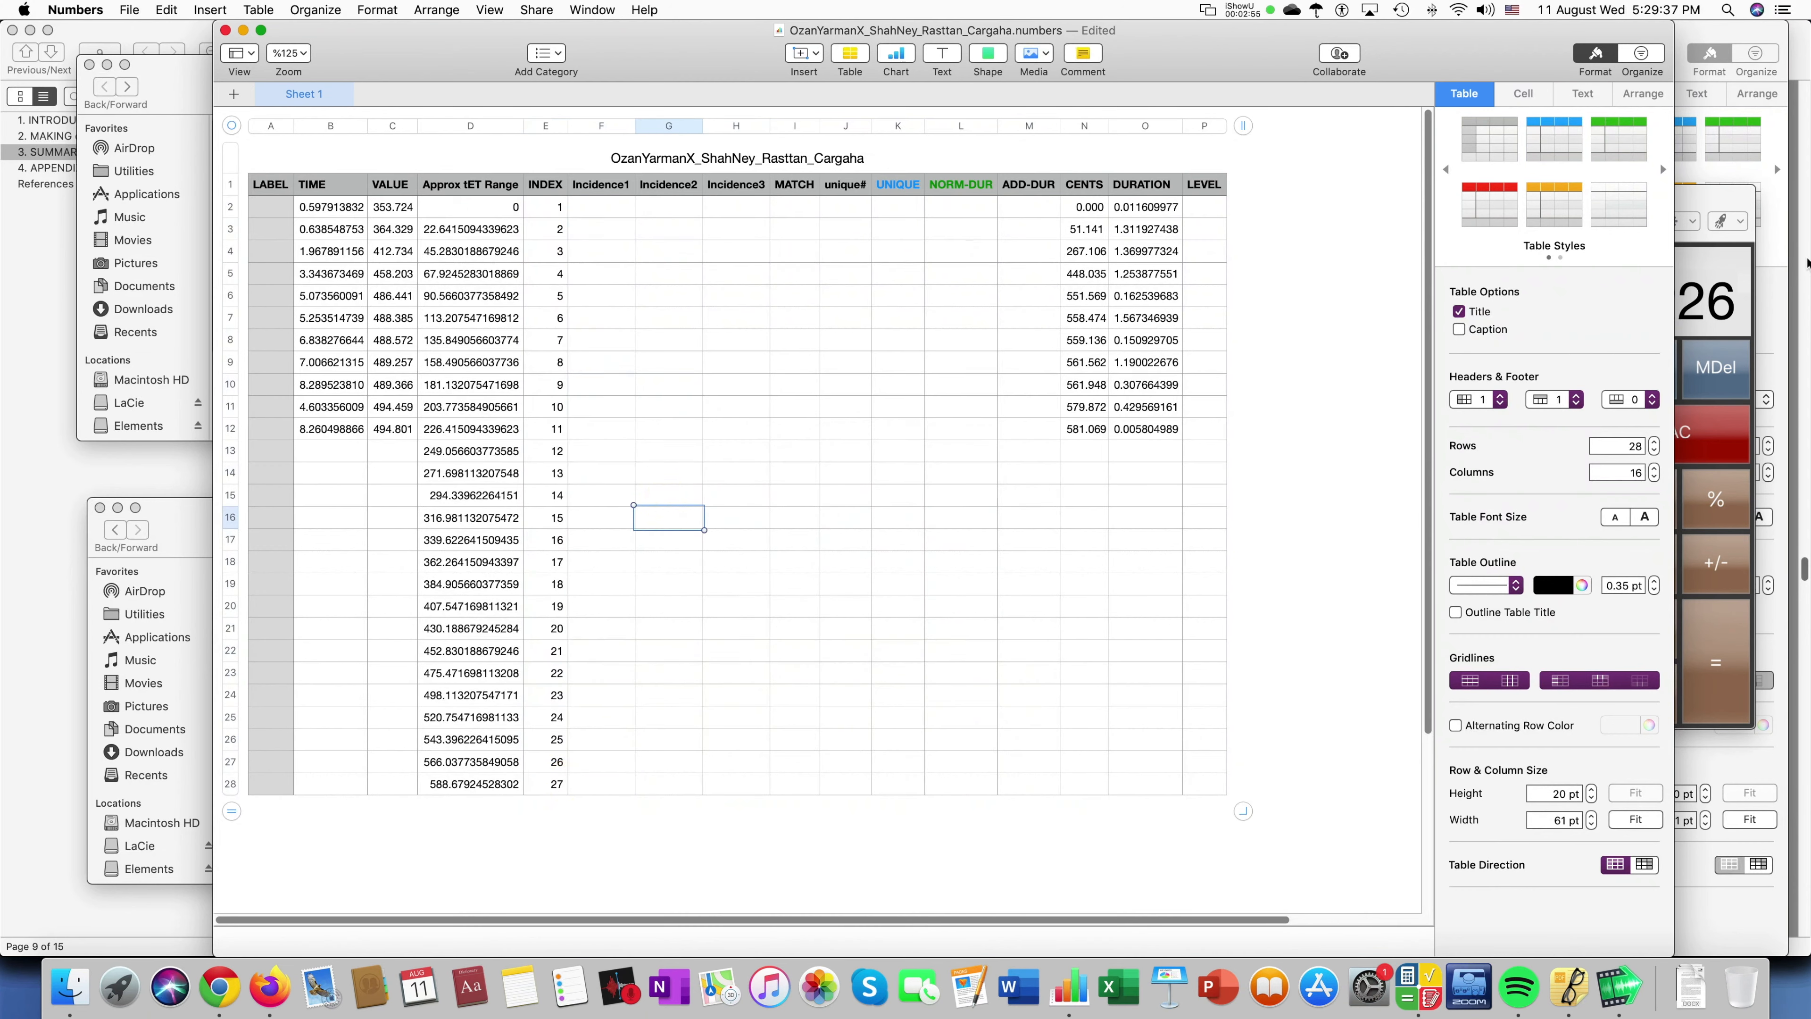
Examine the first Incidence1 formula in the reference spreadsheet's ShahNey-tetrachord sheet, and return to the working table.
click(1728, 202)
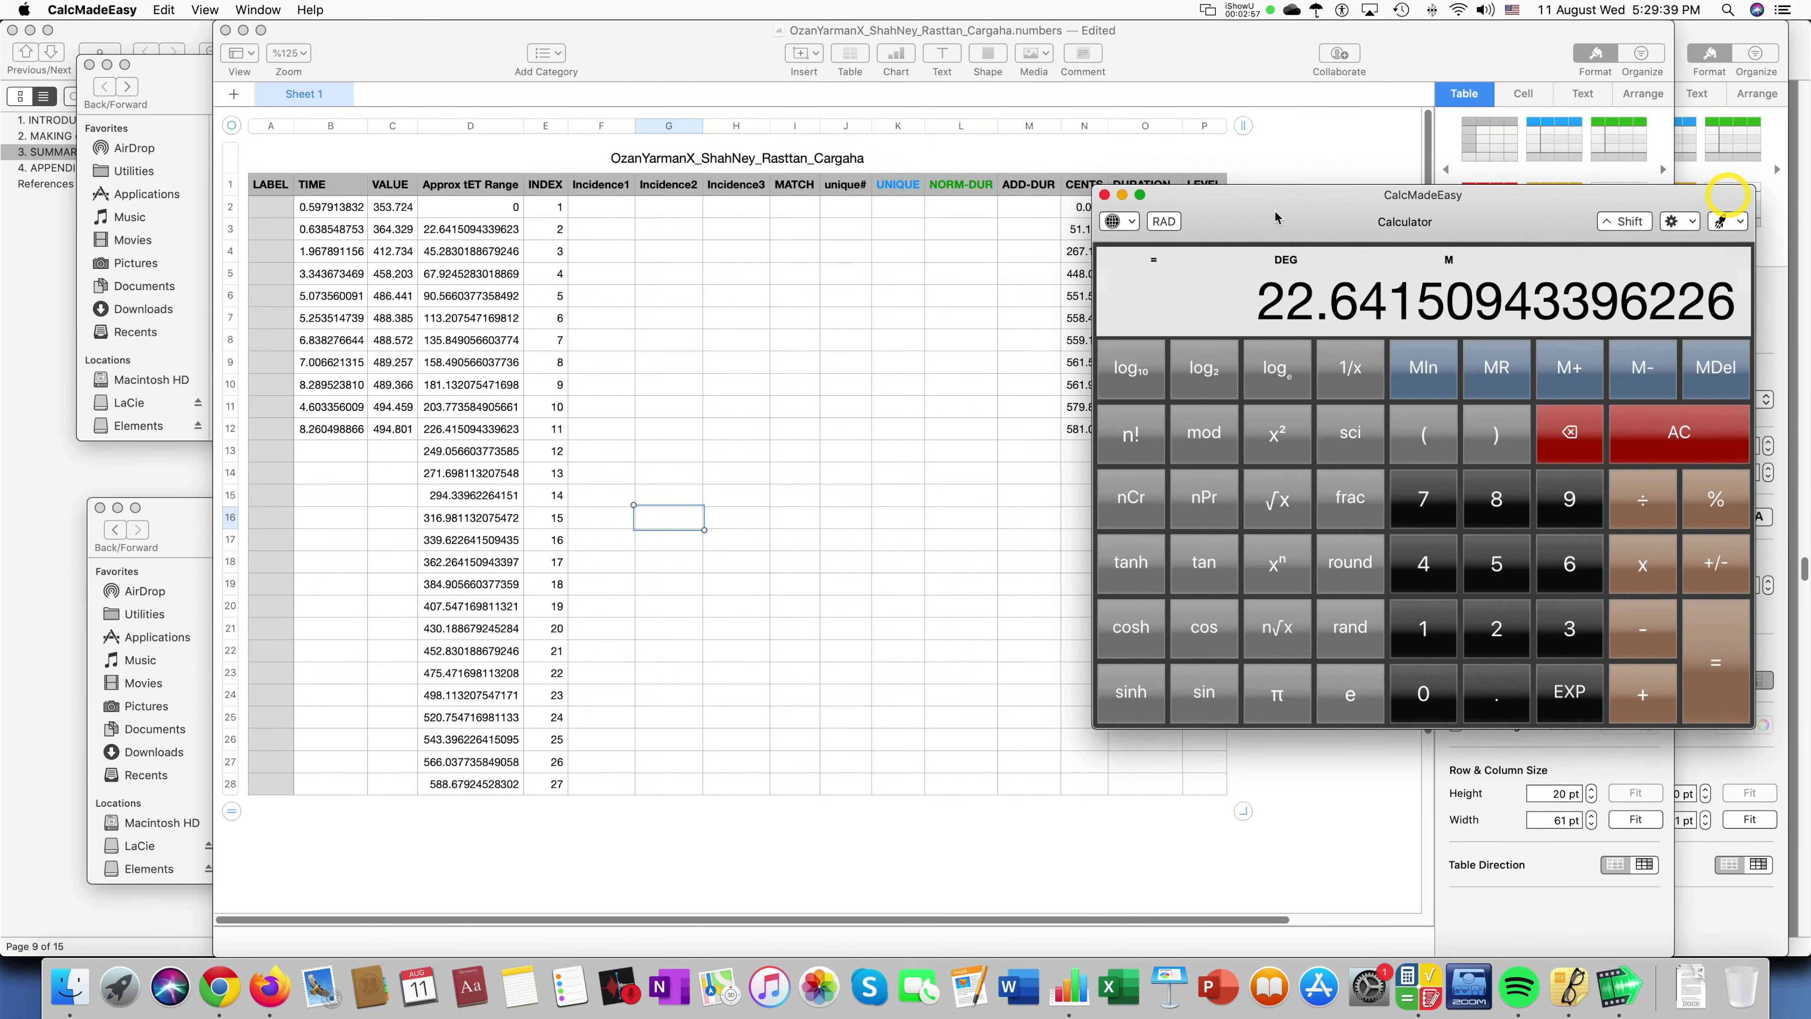
drag(1194, 198, 1319, 364)
click(1758, 285)
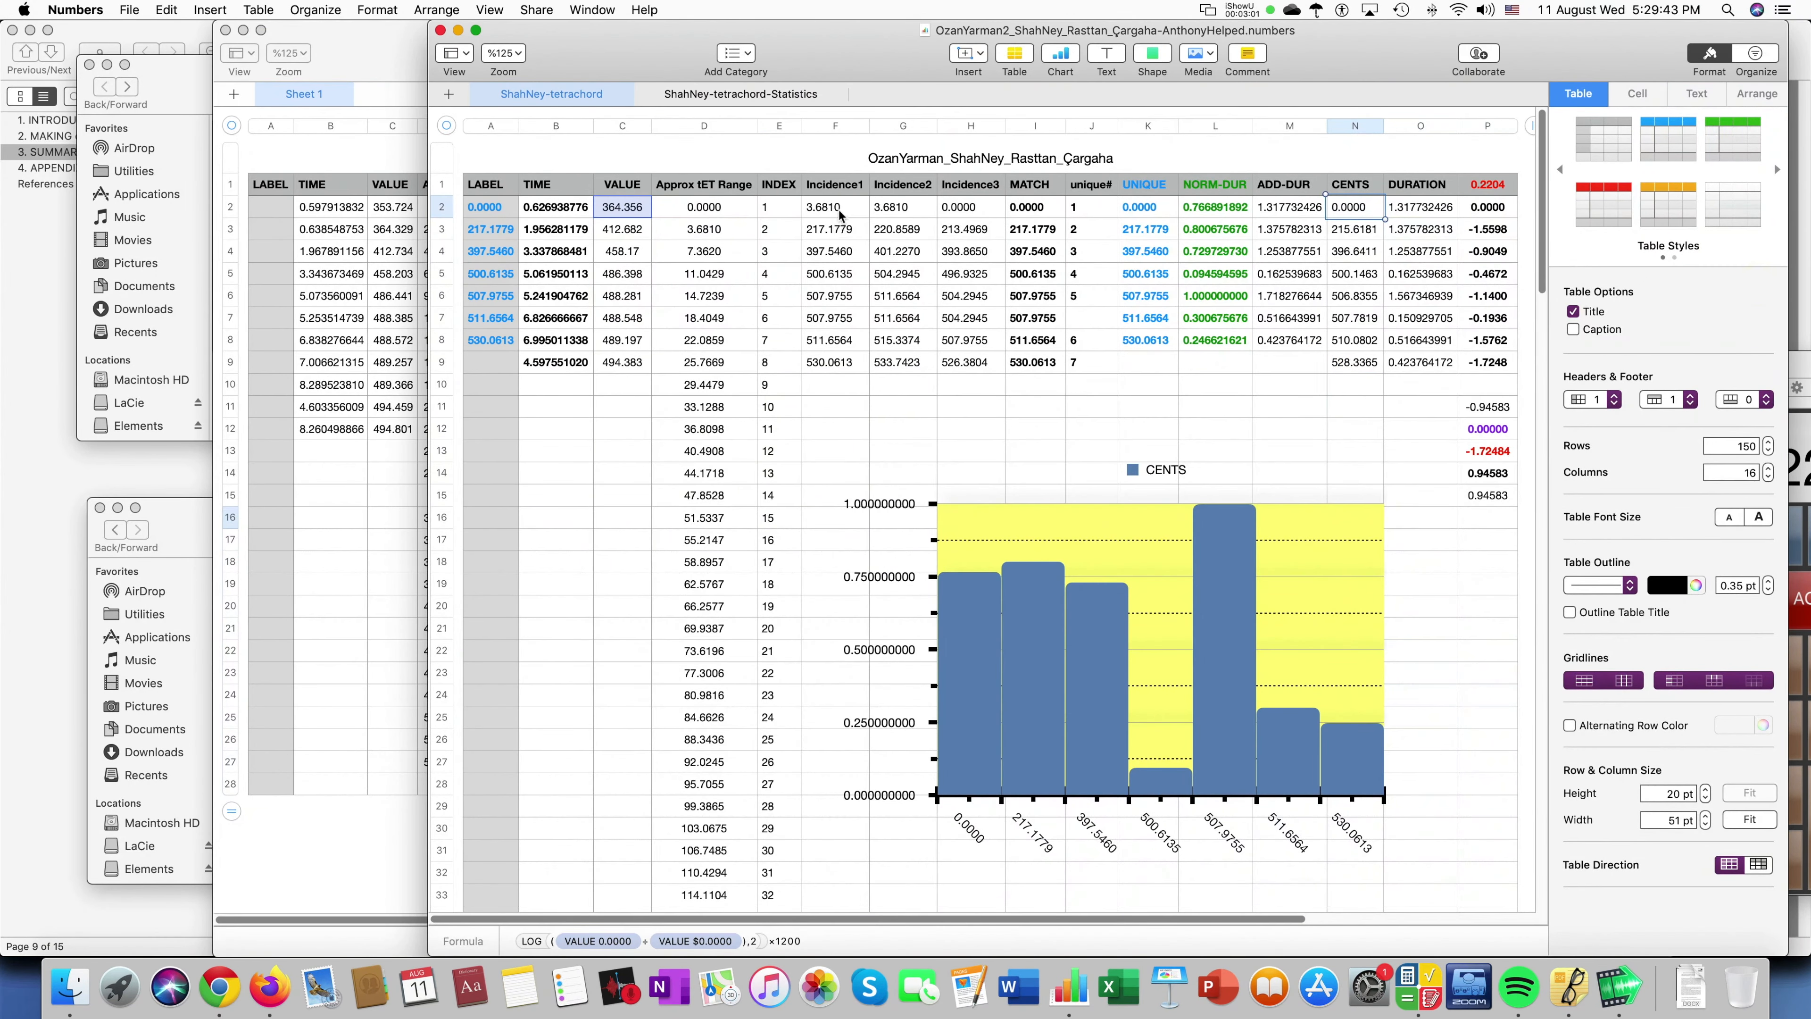
click(844, 212)
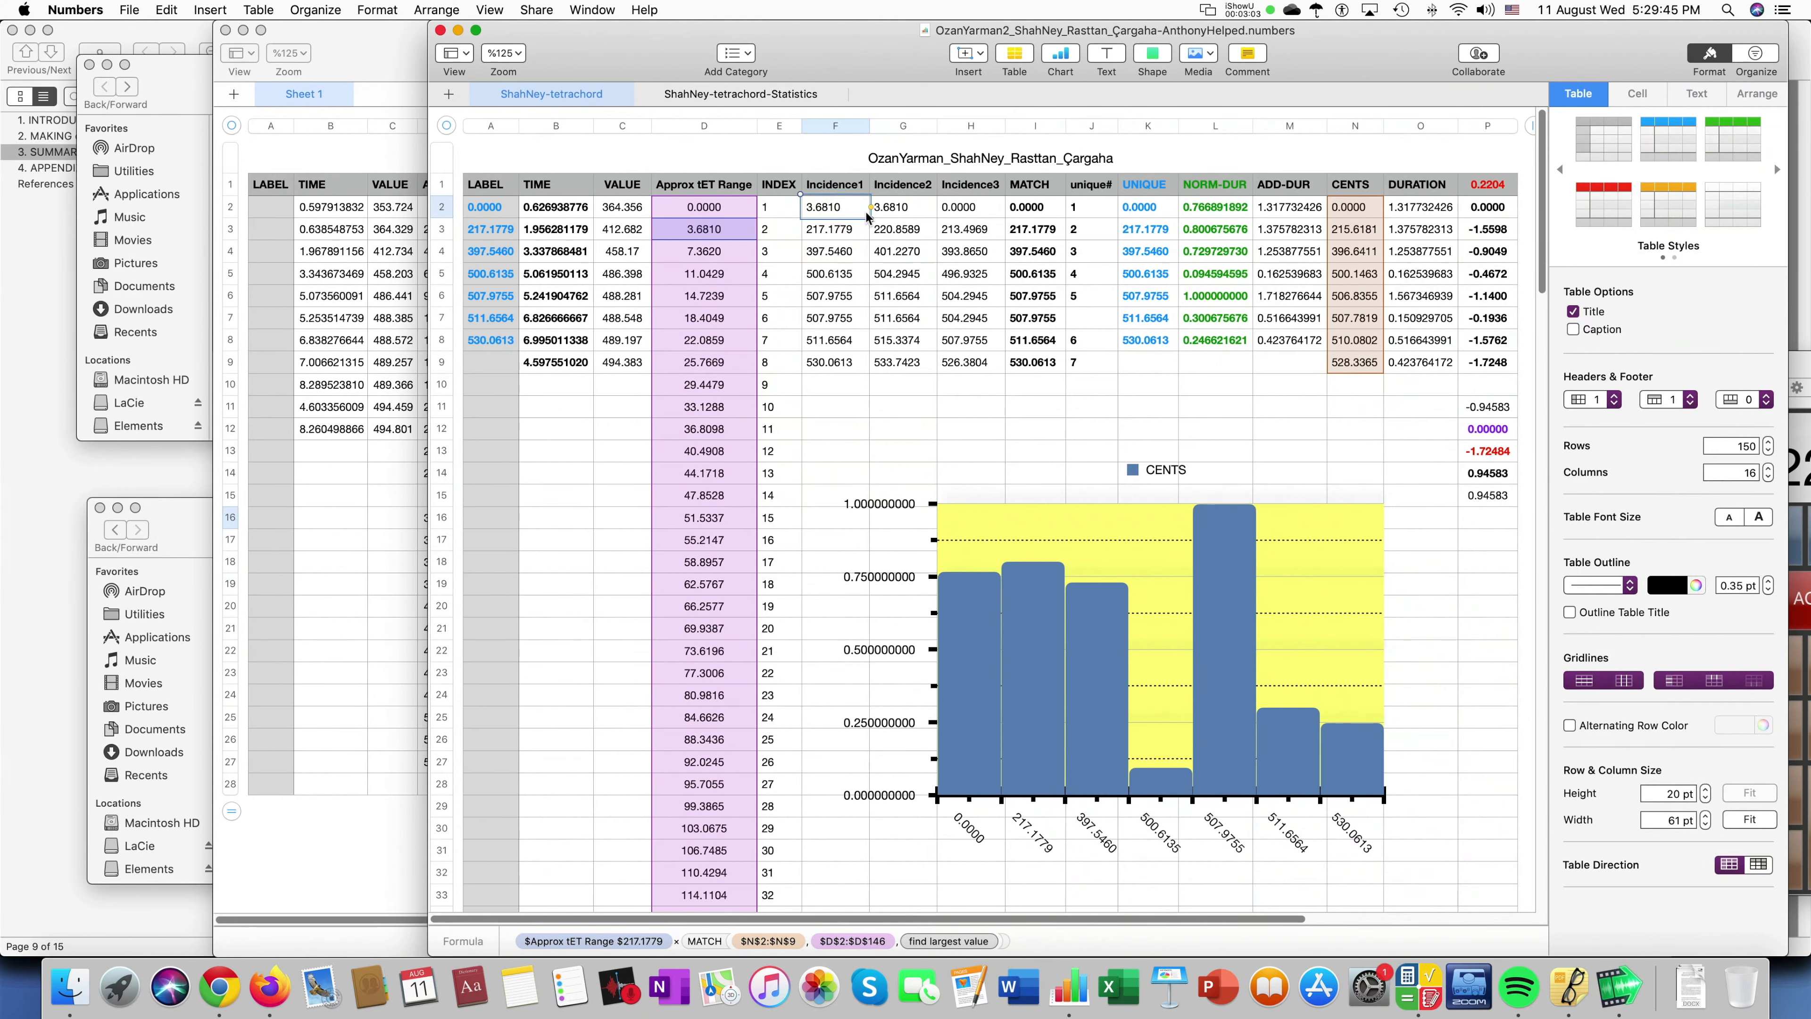
click(390, 518)
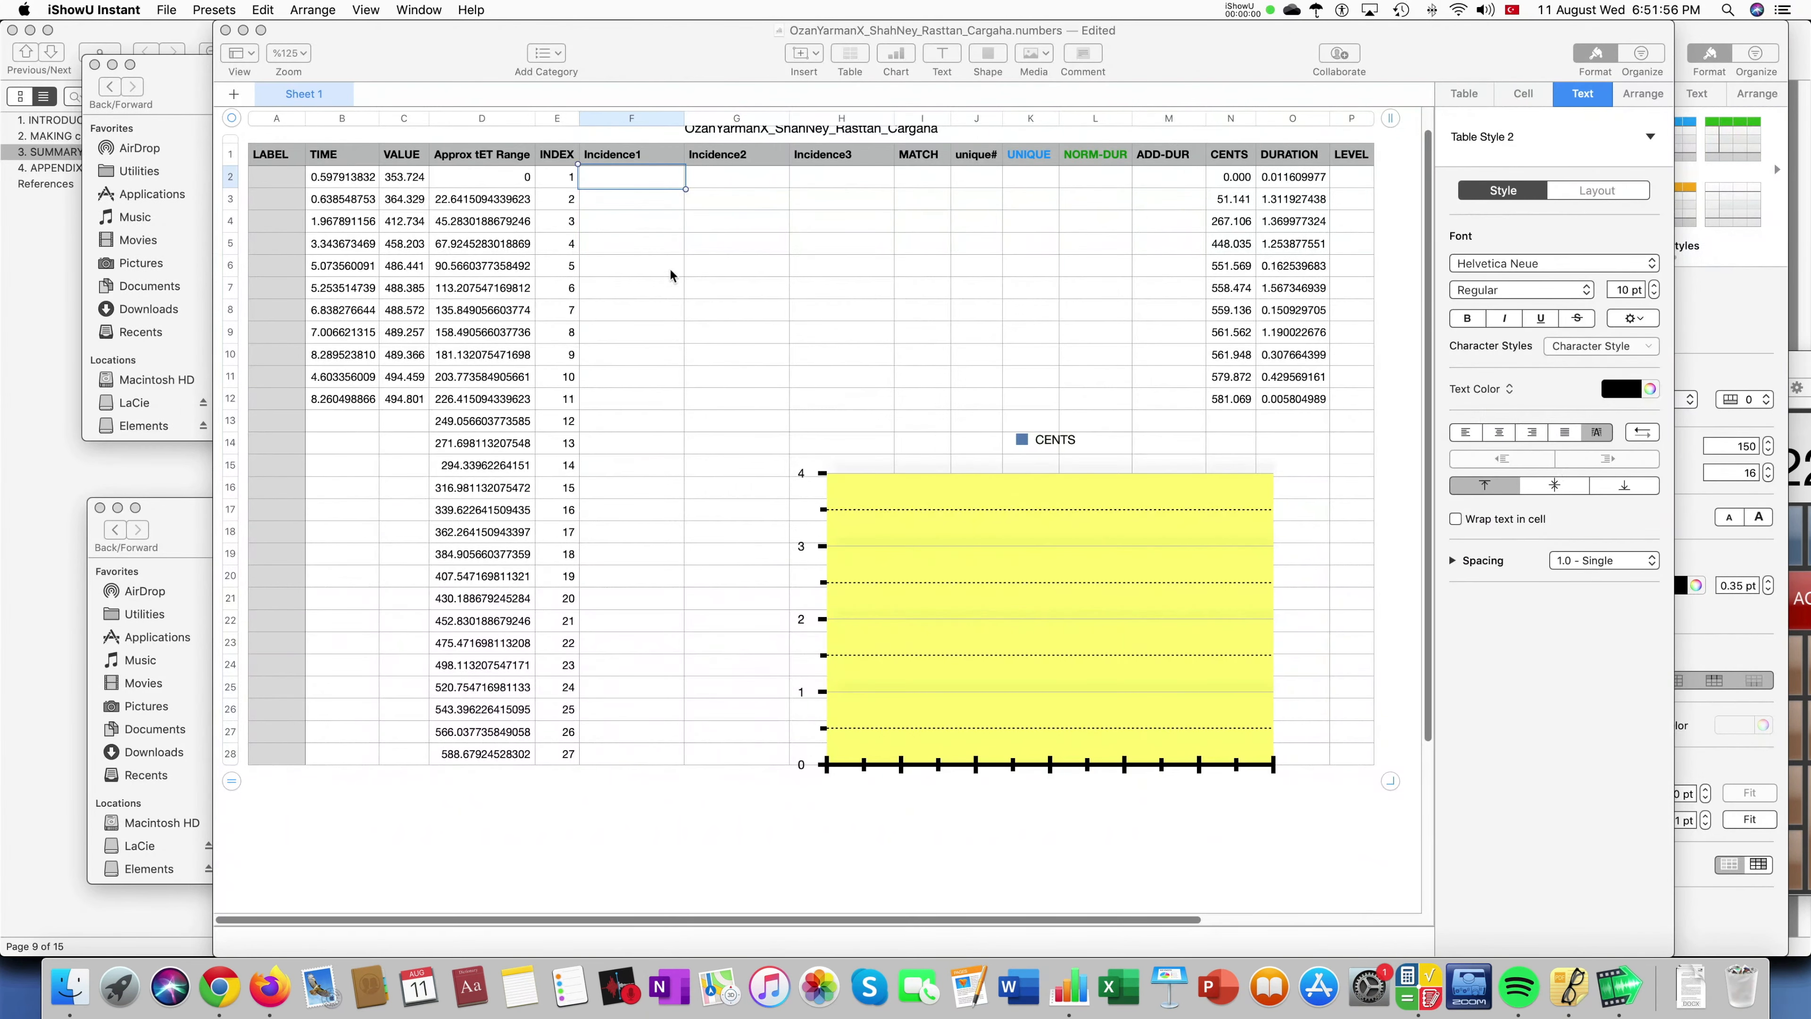
Enter the formula $D$3*MATCH($N$2:$N$12,$D$2:$D$28,1) in the first Incidence1 cell.
double_click(657, 169)
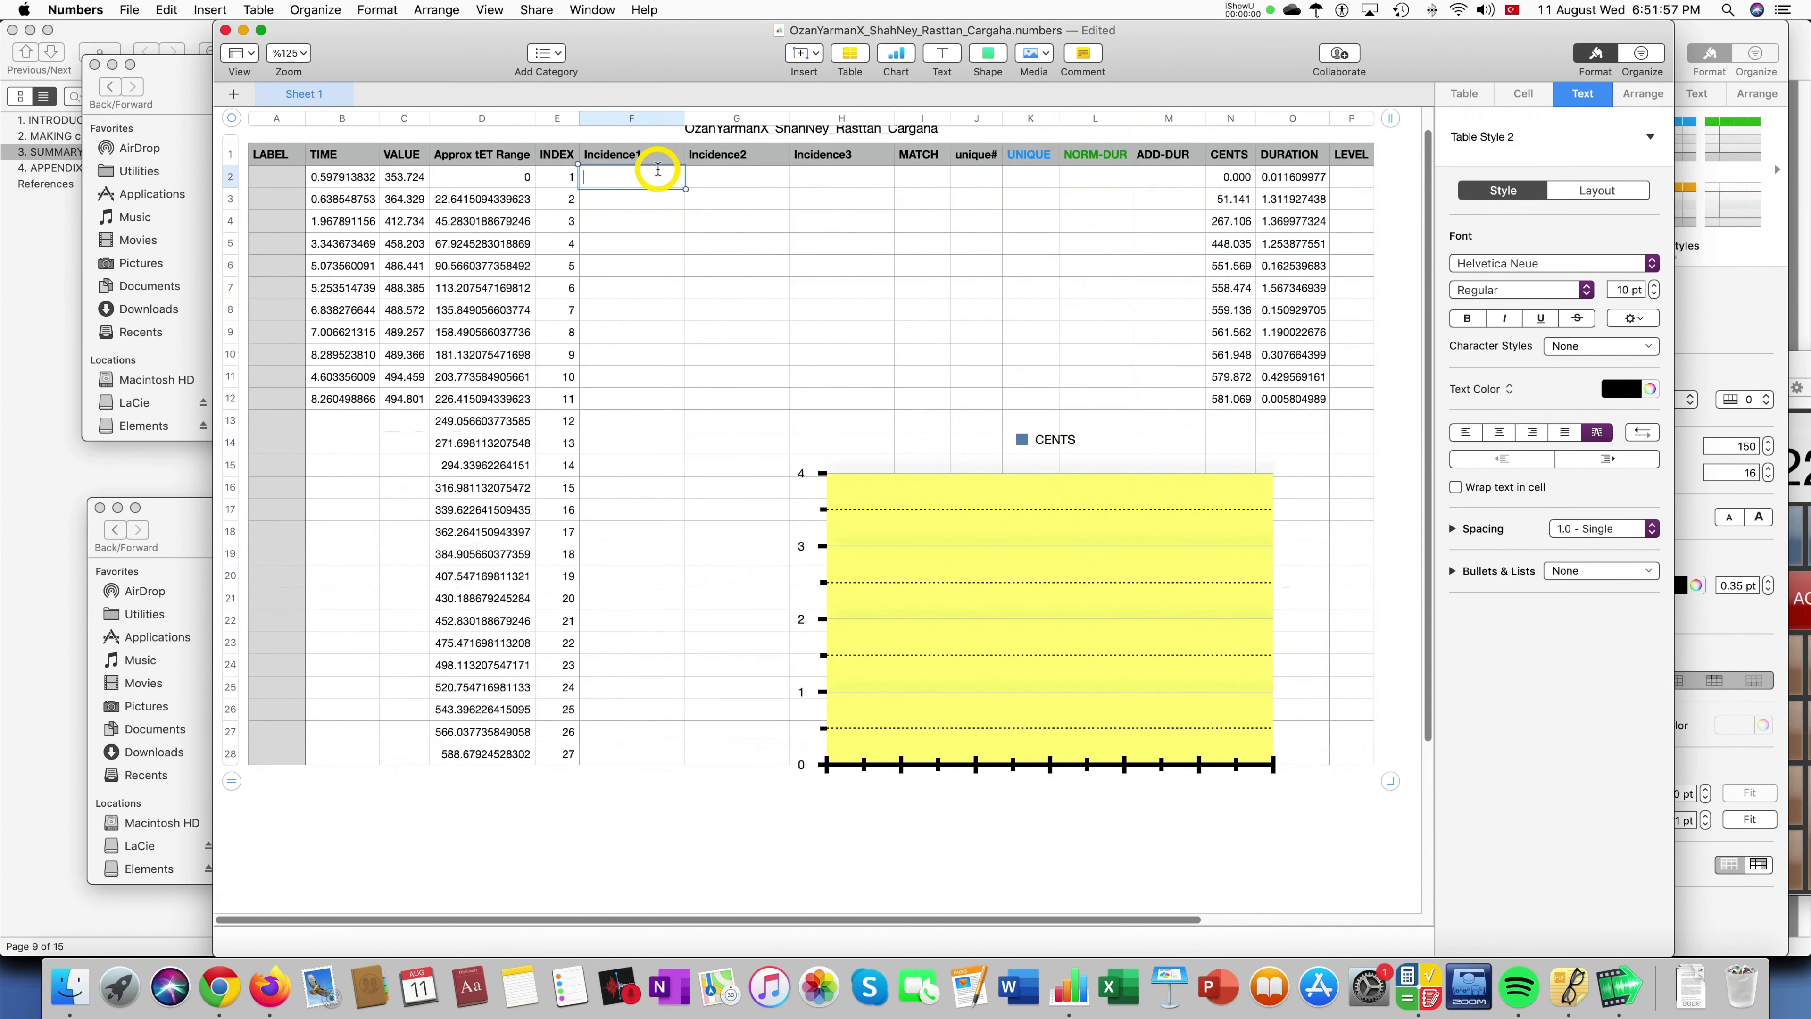
text(-)
key(BackSpace)
key(ctrl+space)
text(=)
text($D$3*MATCH($N$2:$N$12,$D$2:$D$28,1))
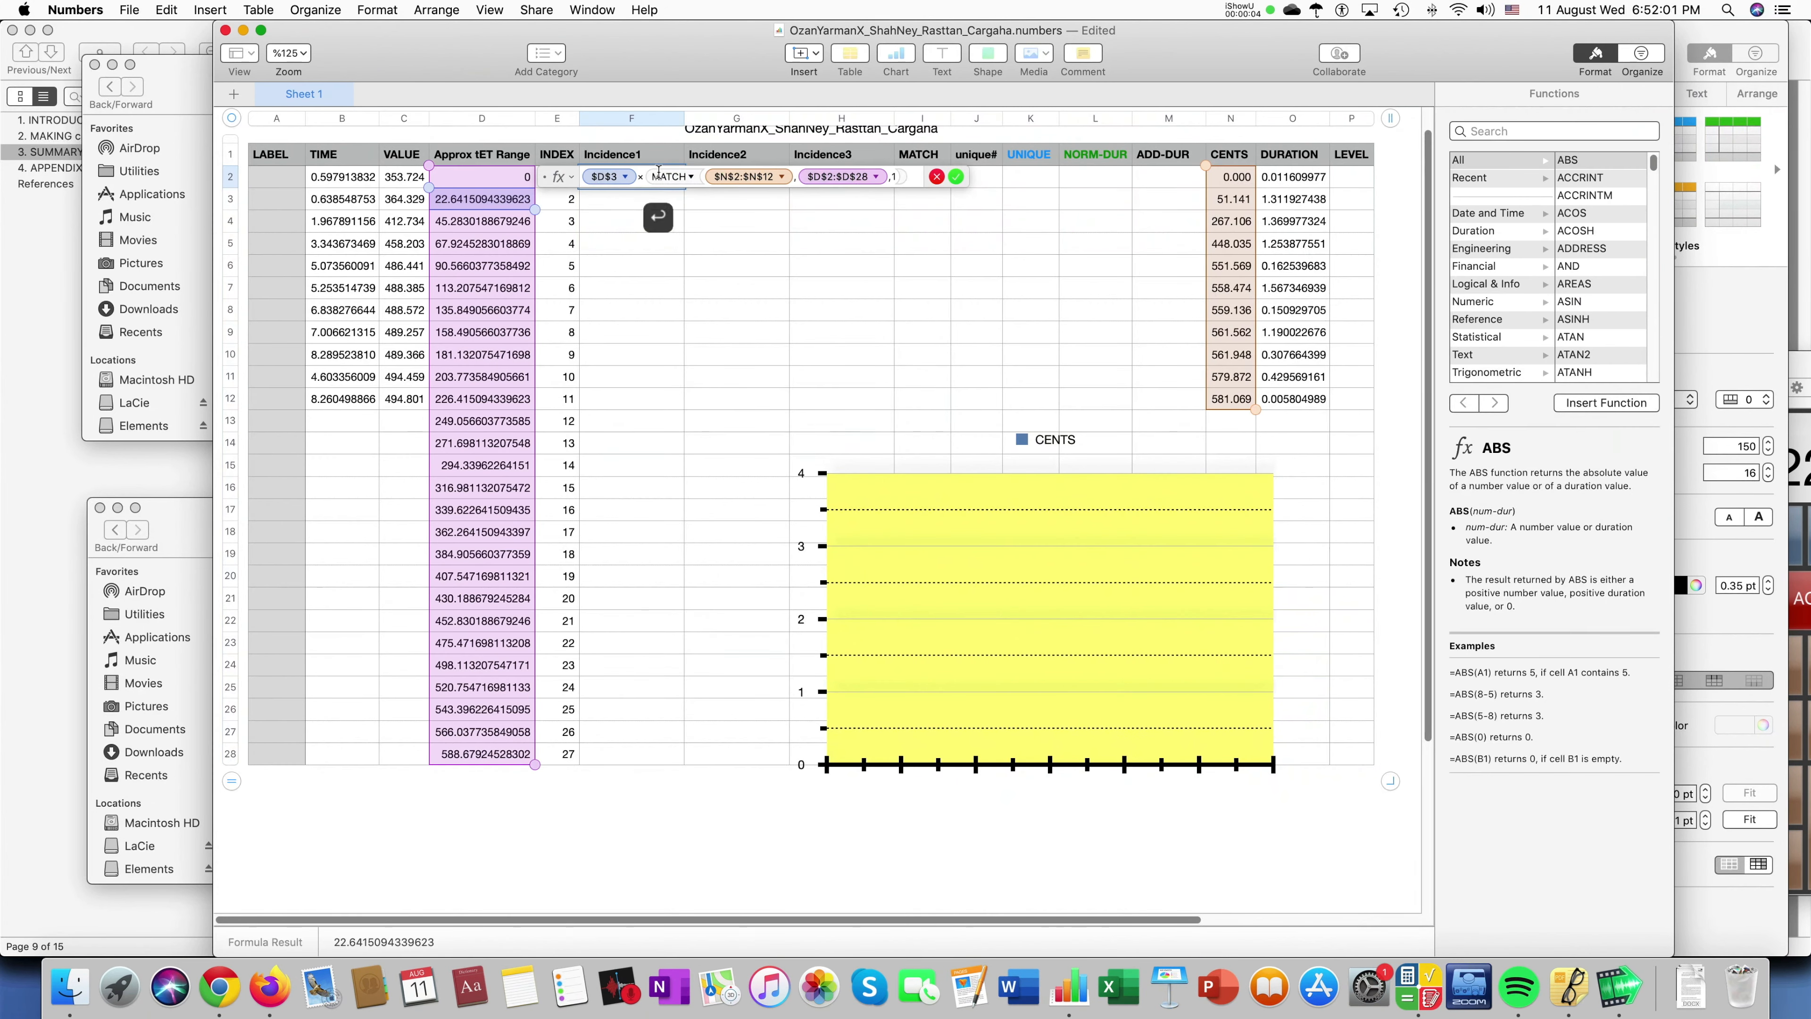
key(Return)
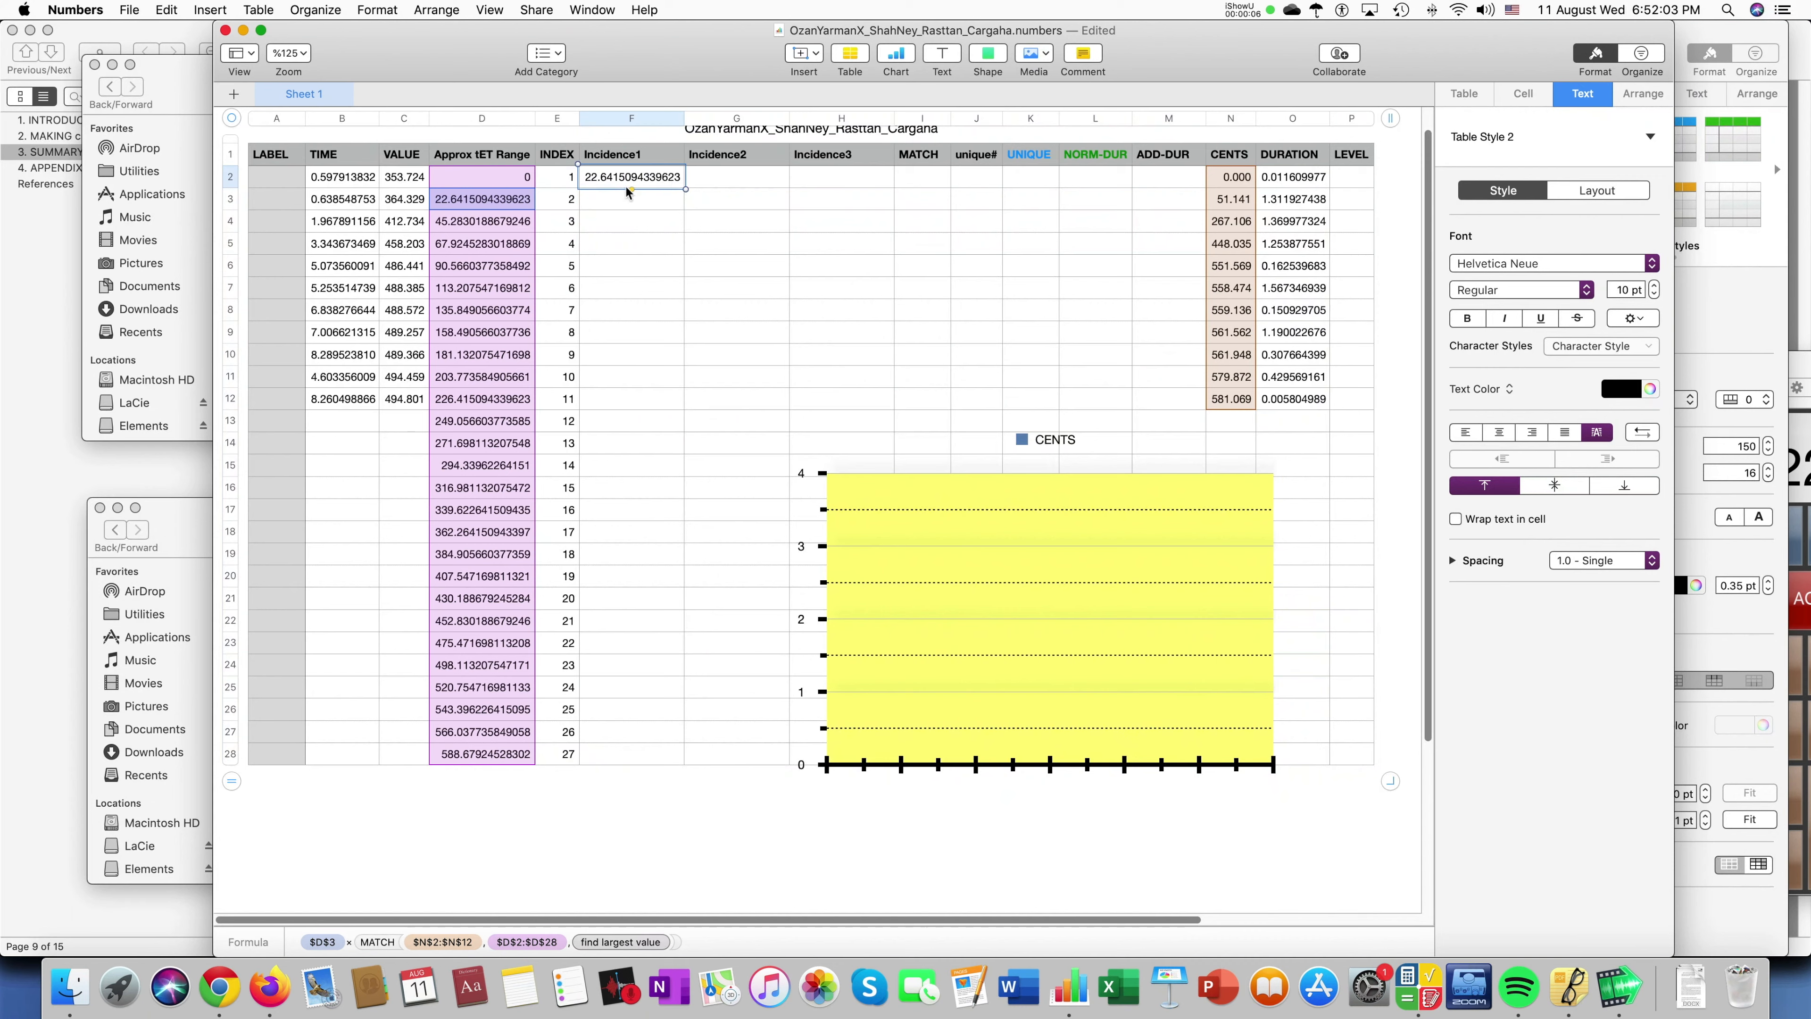
Copy the Incidence1 formula into the first Incidence2 cell and set its matching method to find smallest value.
key(super+c)
key(Right)
key(super+v)
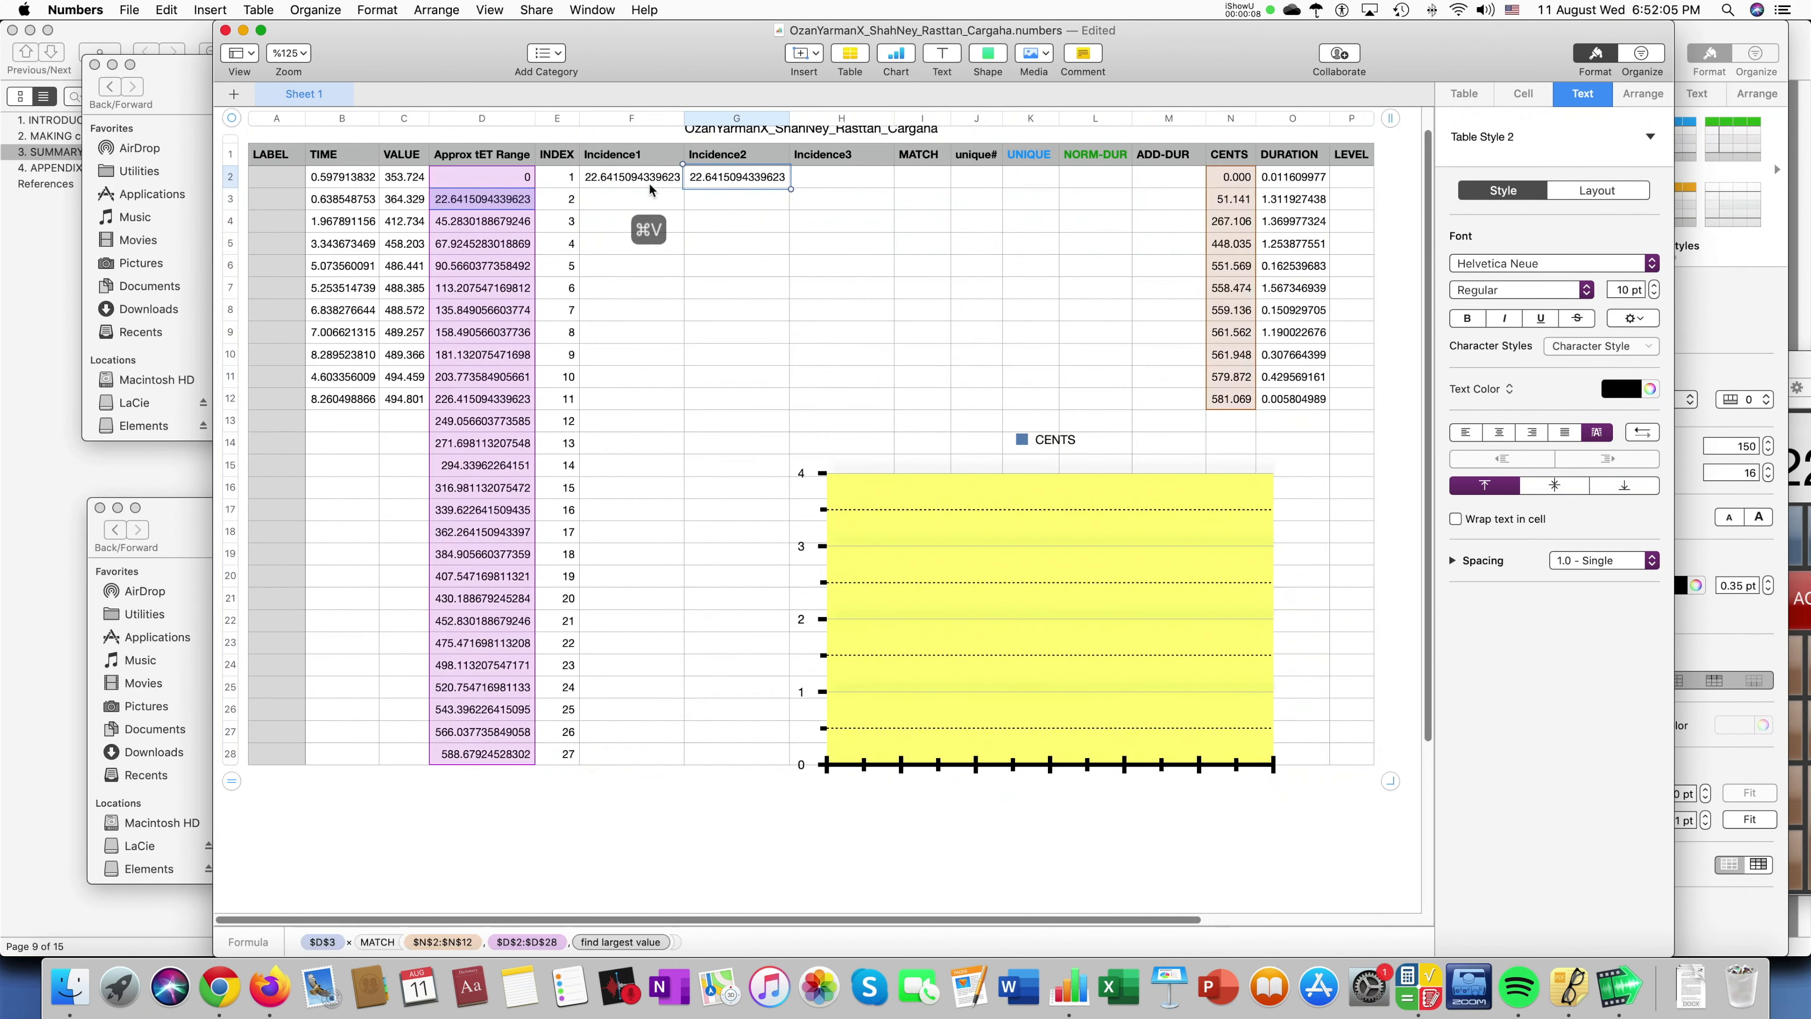
double_click(738, 179)
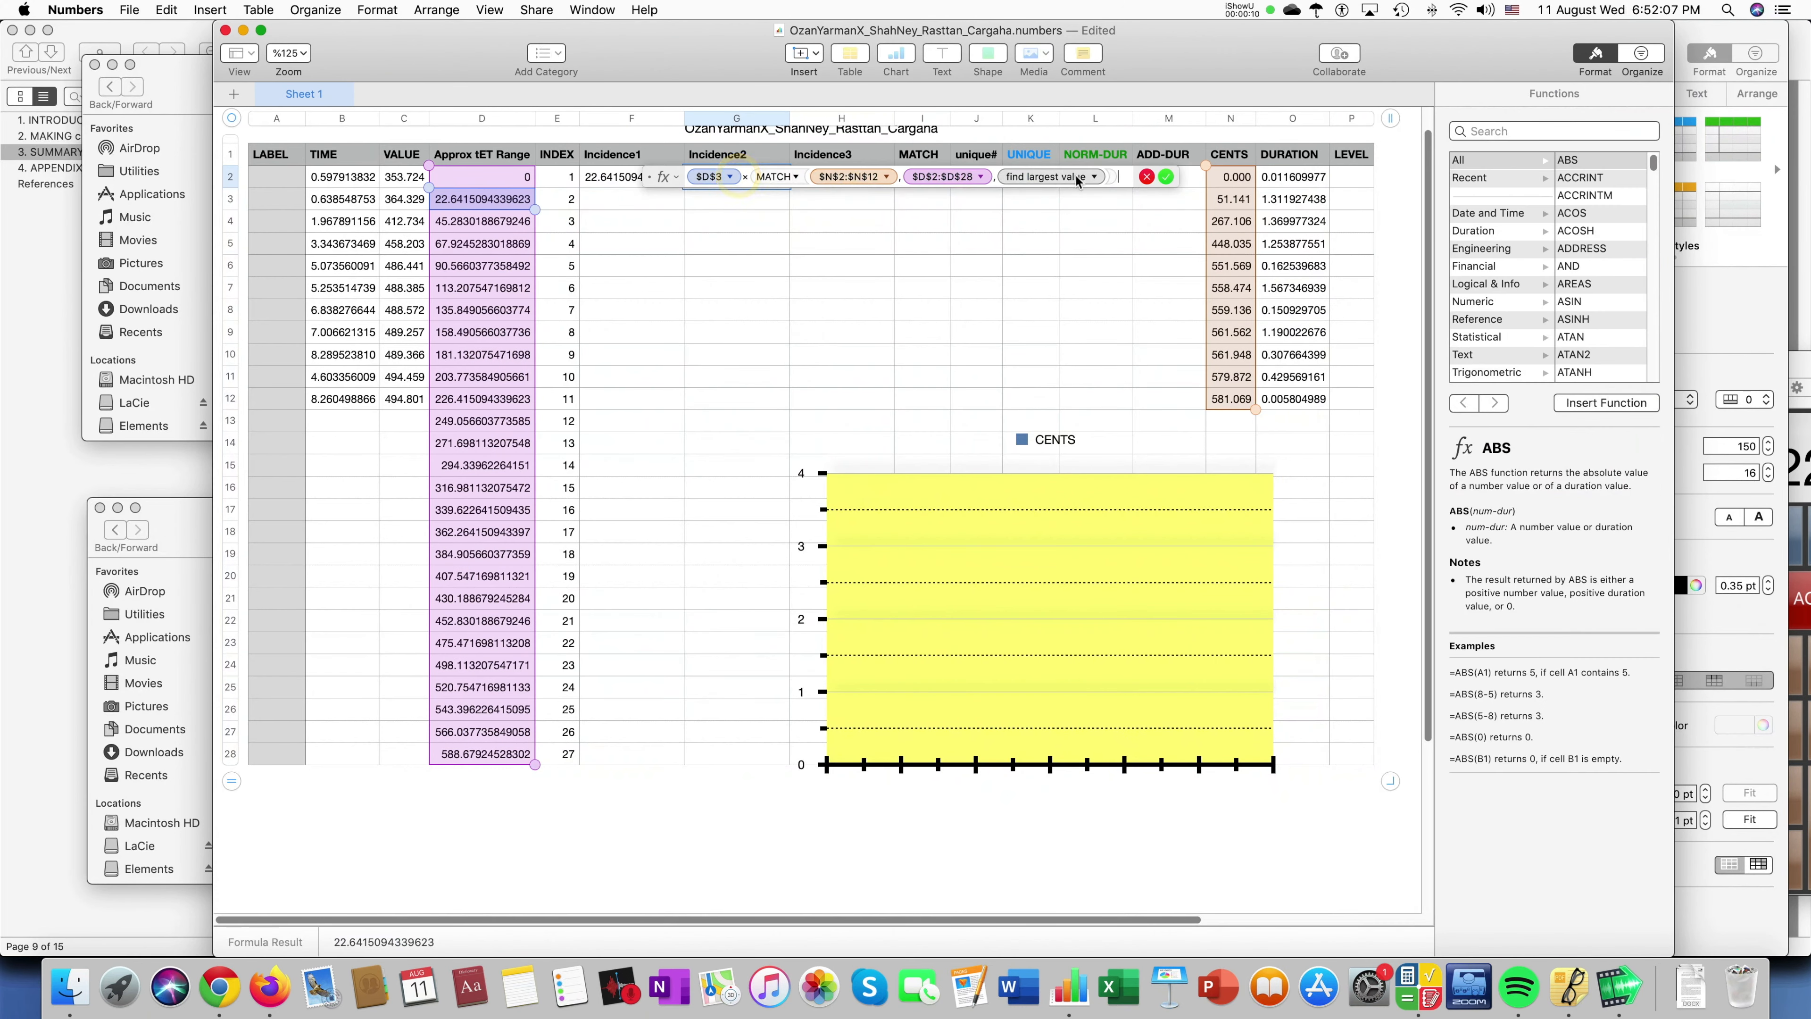
click(1096, 179)
click(1144, 211)
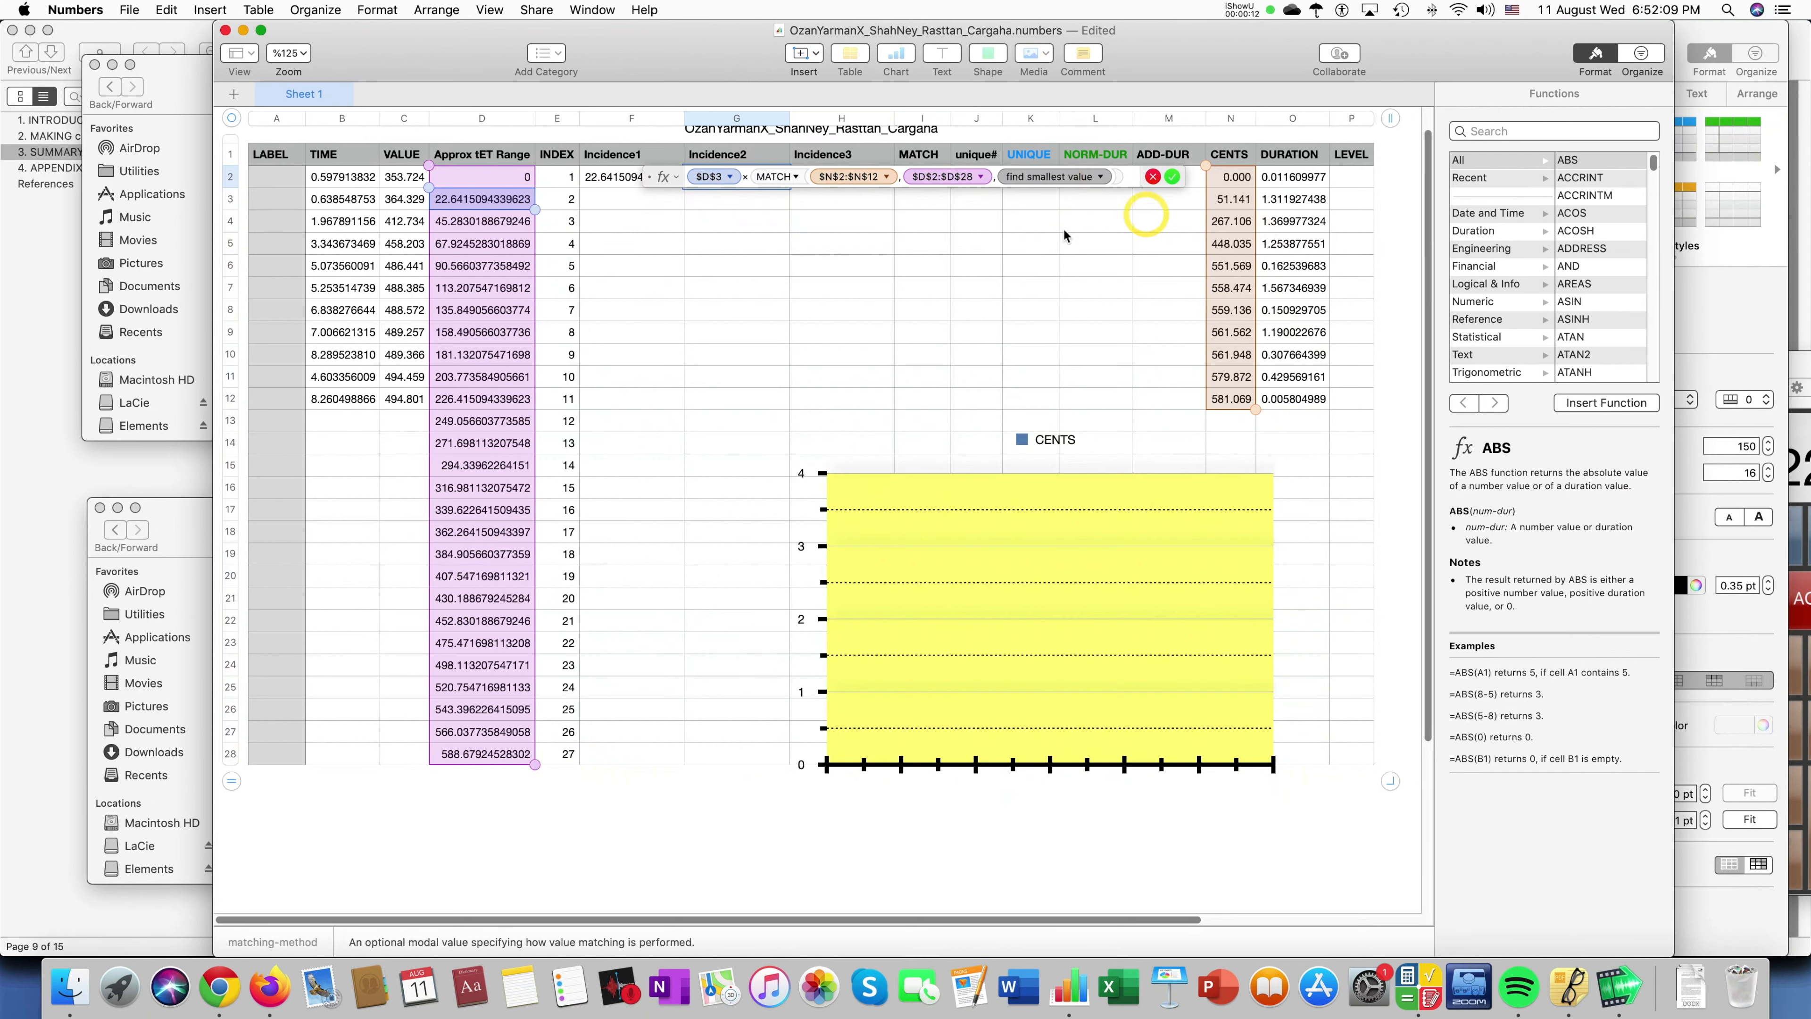
click(731, 223)
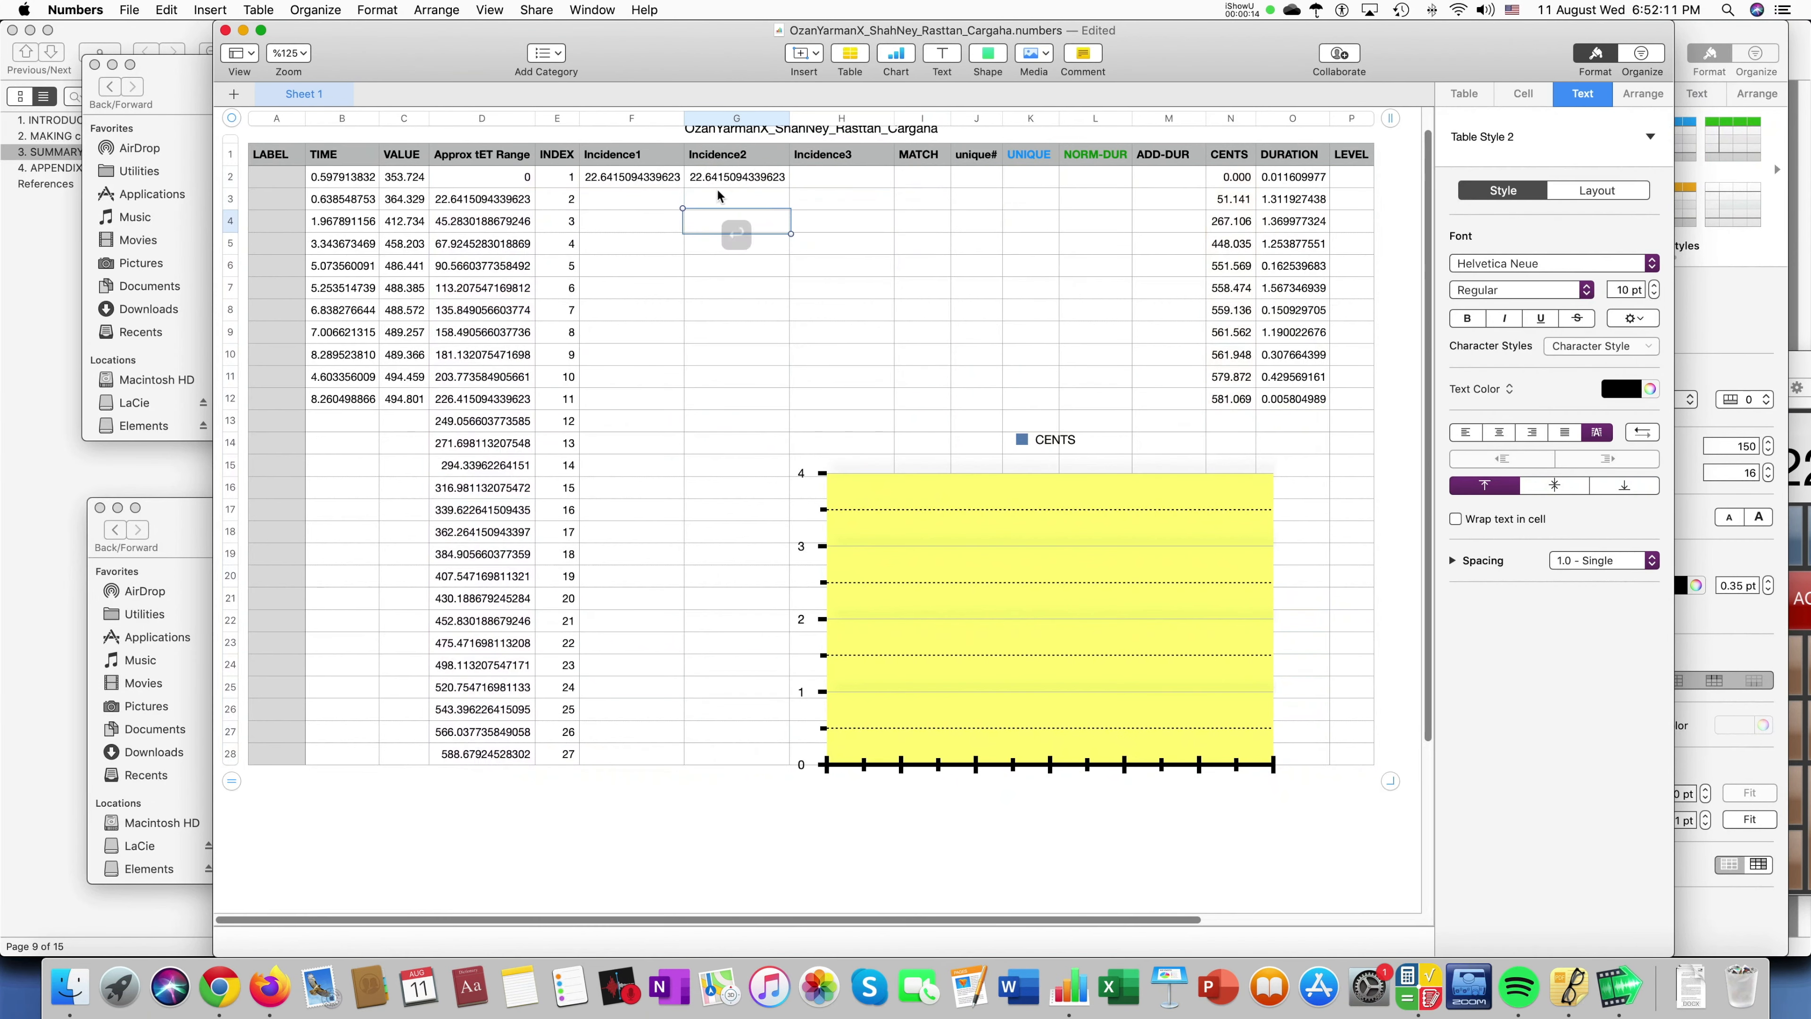
Check the Incidence2 formula in the reference spreadsheet and copy the INDEX and XMATCH formula from its first Incidence3 cell.
click(1718, 311)
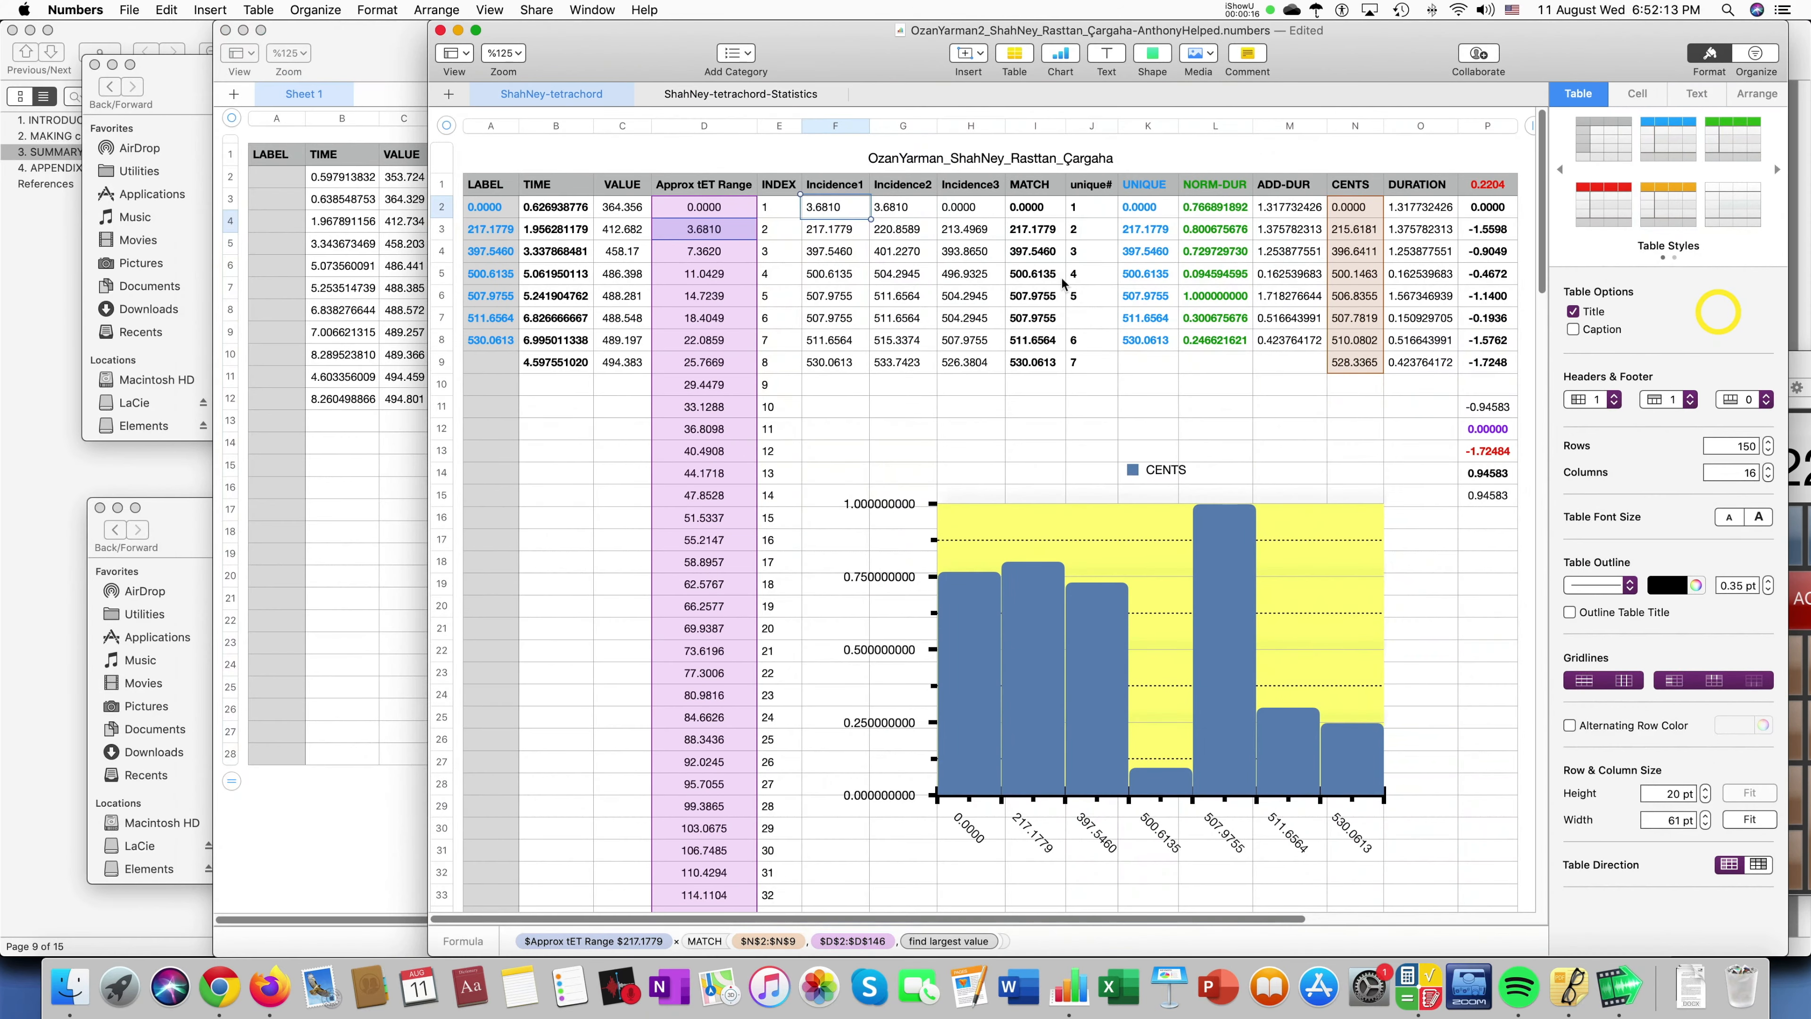
click(961, 215)
click(921, 210)
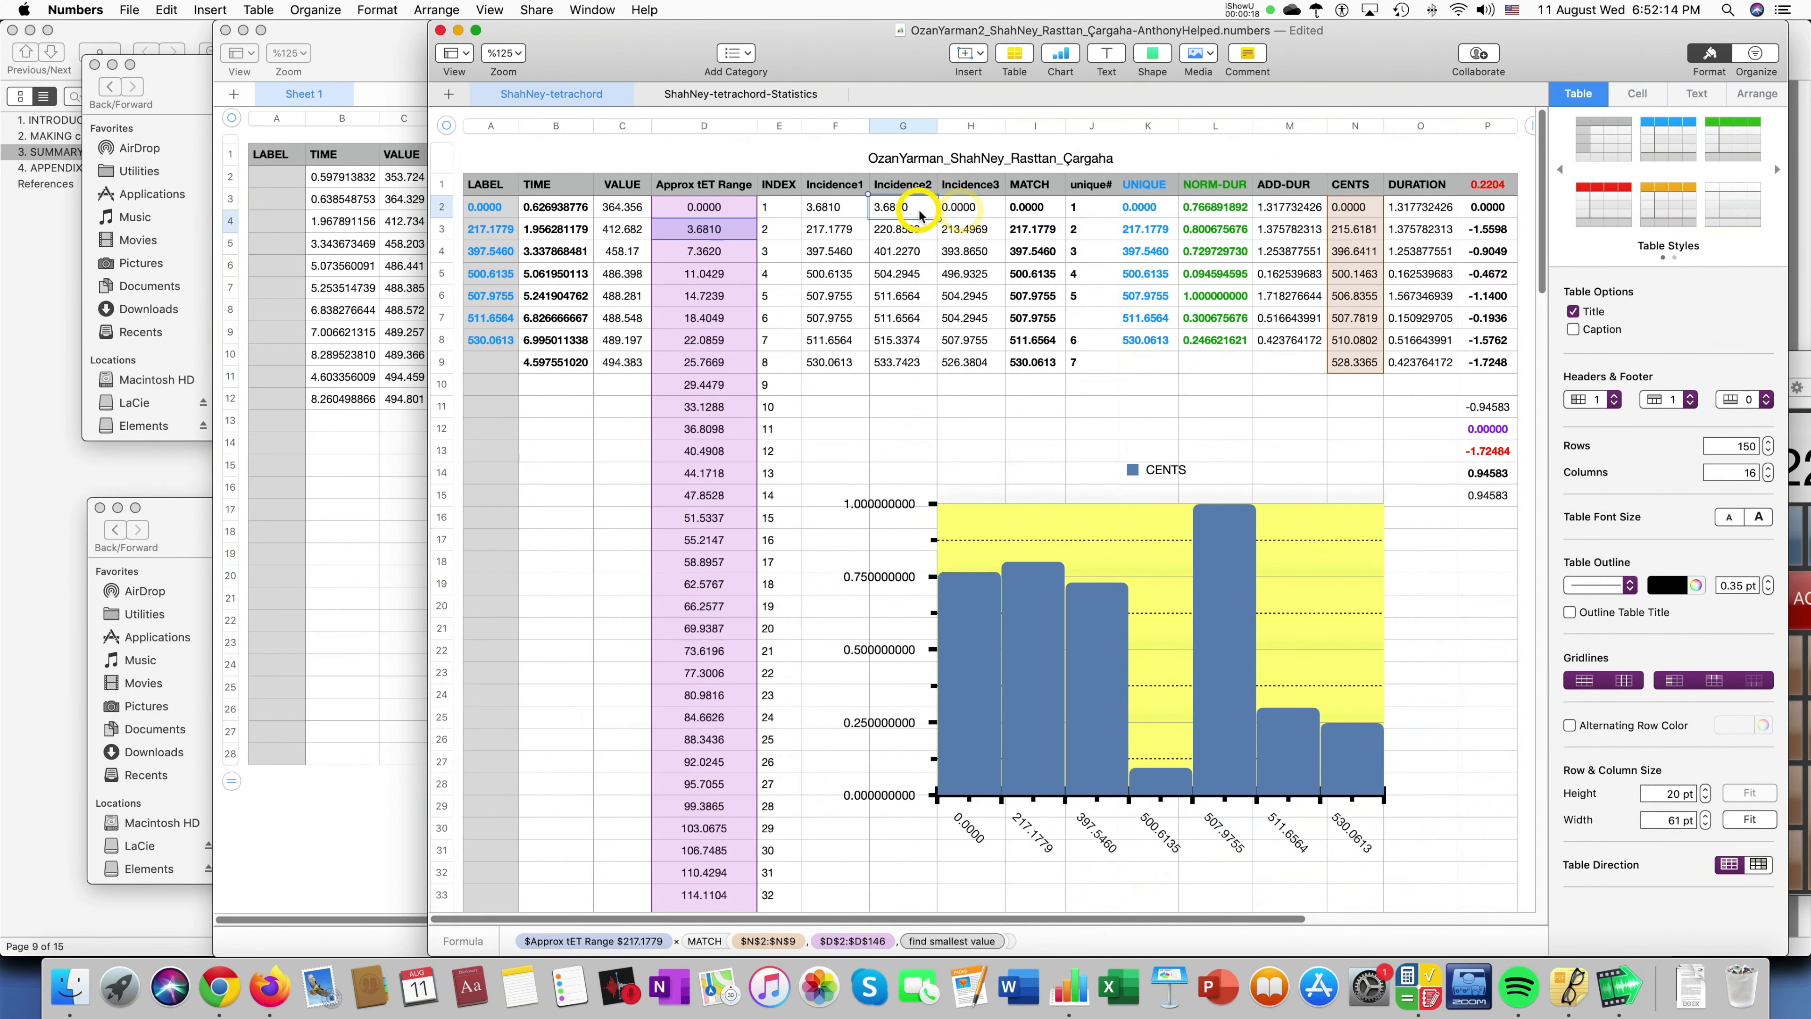
click(975, 210)
double_click(987, 208)
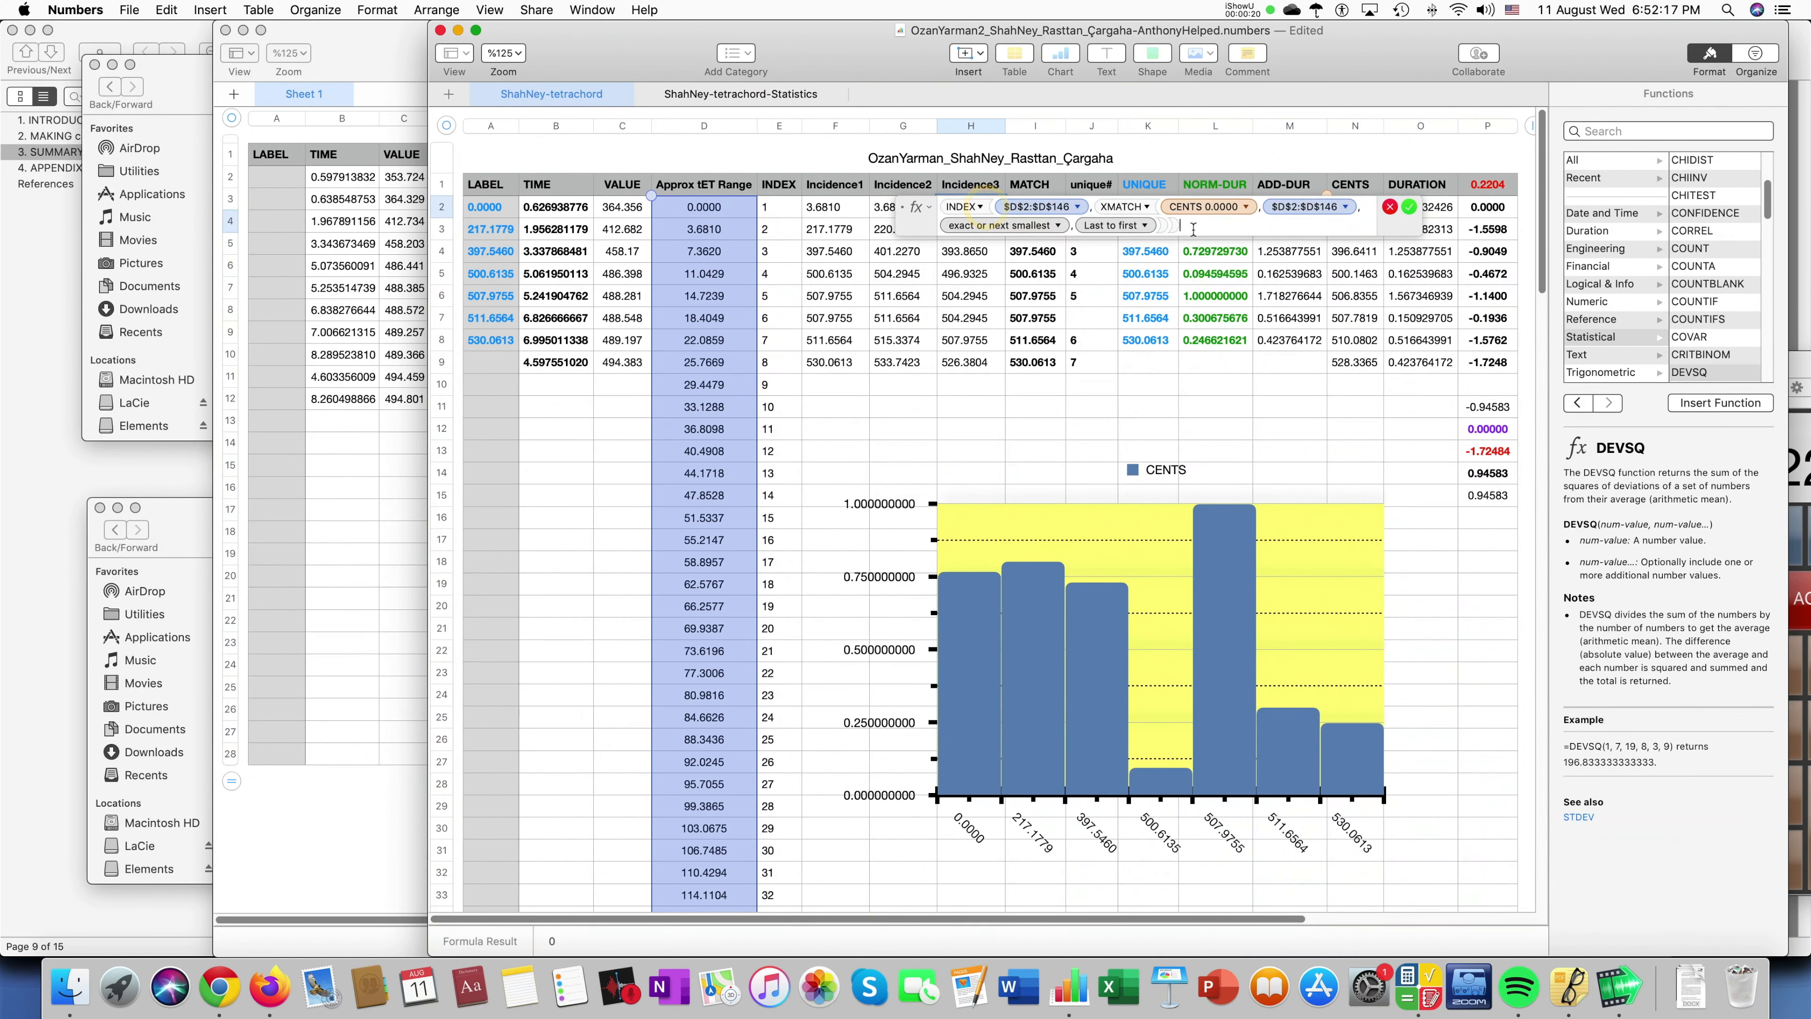
drag(1202, 228, 917, 207)
key(Escape)
key(Escape)
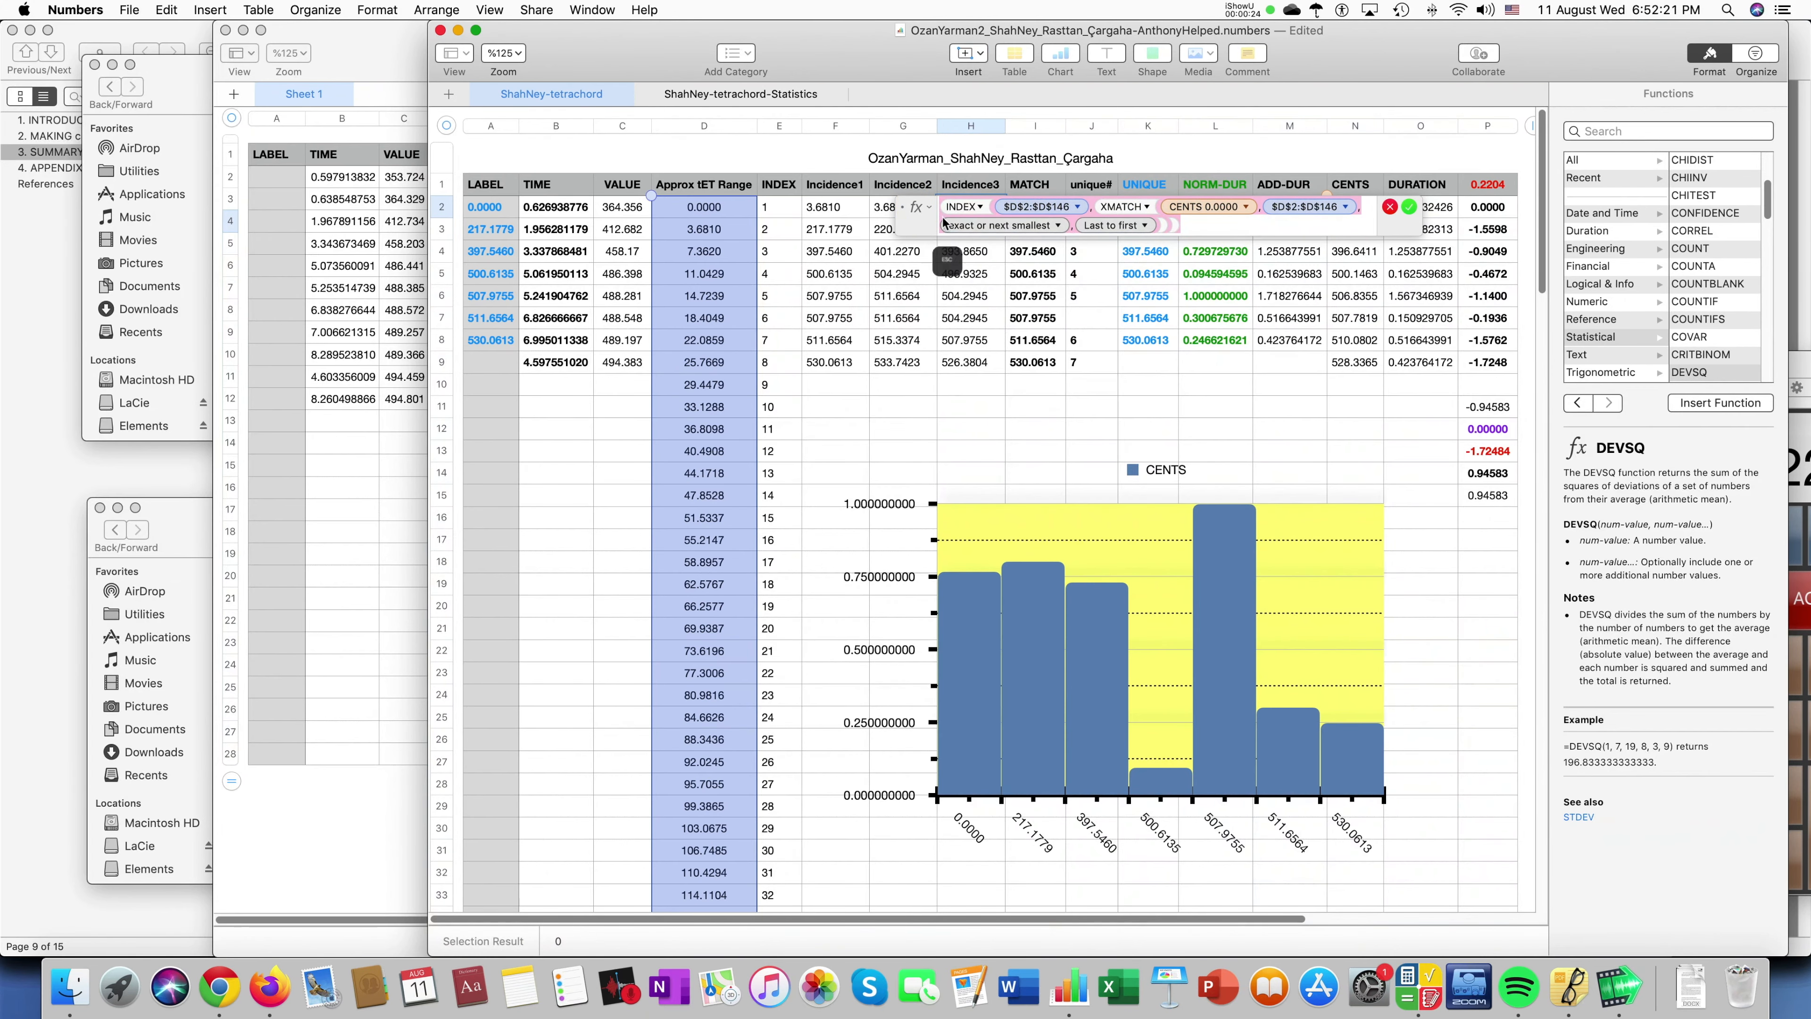
Paste the copied INDEX and XMATCH formula into the first Incidence3 cell of the working table.
click(356, 443)
click(849, 176)
text(=)
key(super+v)
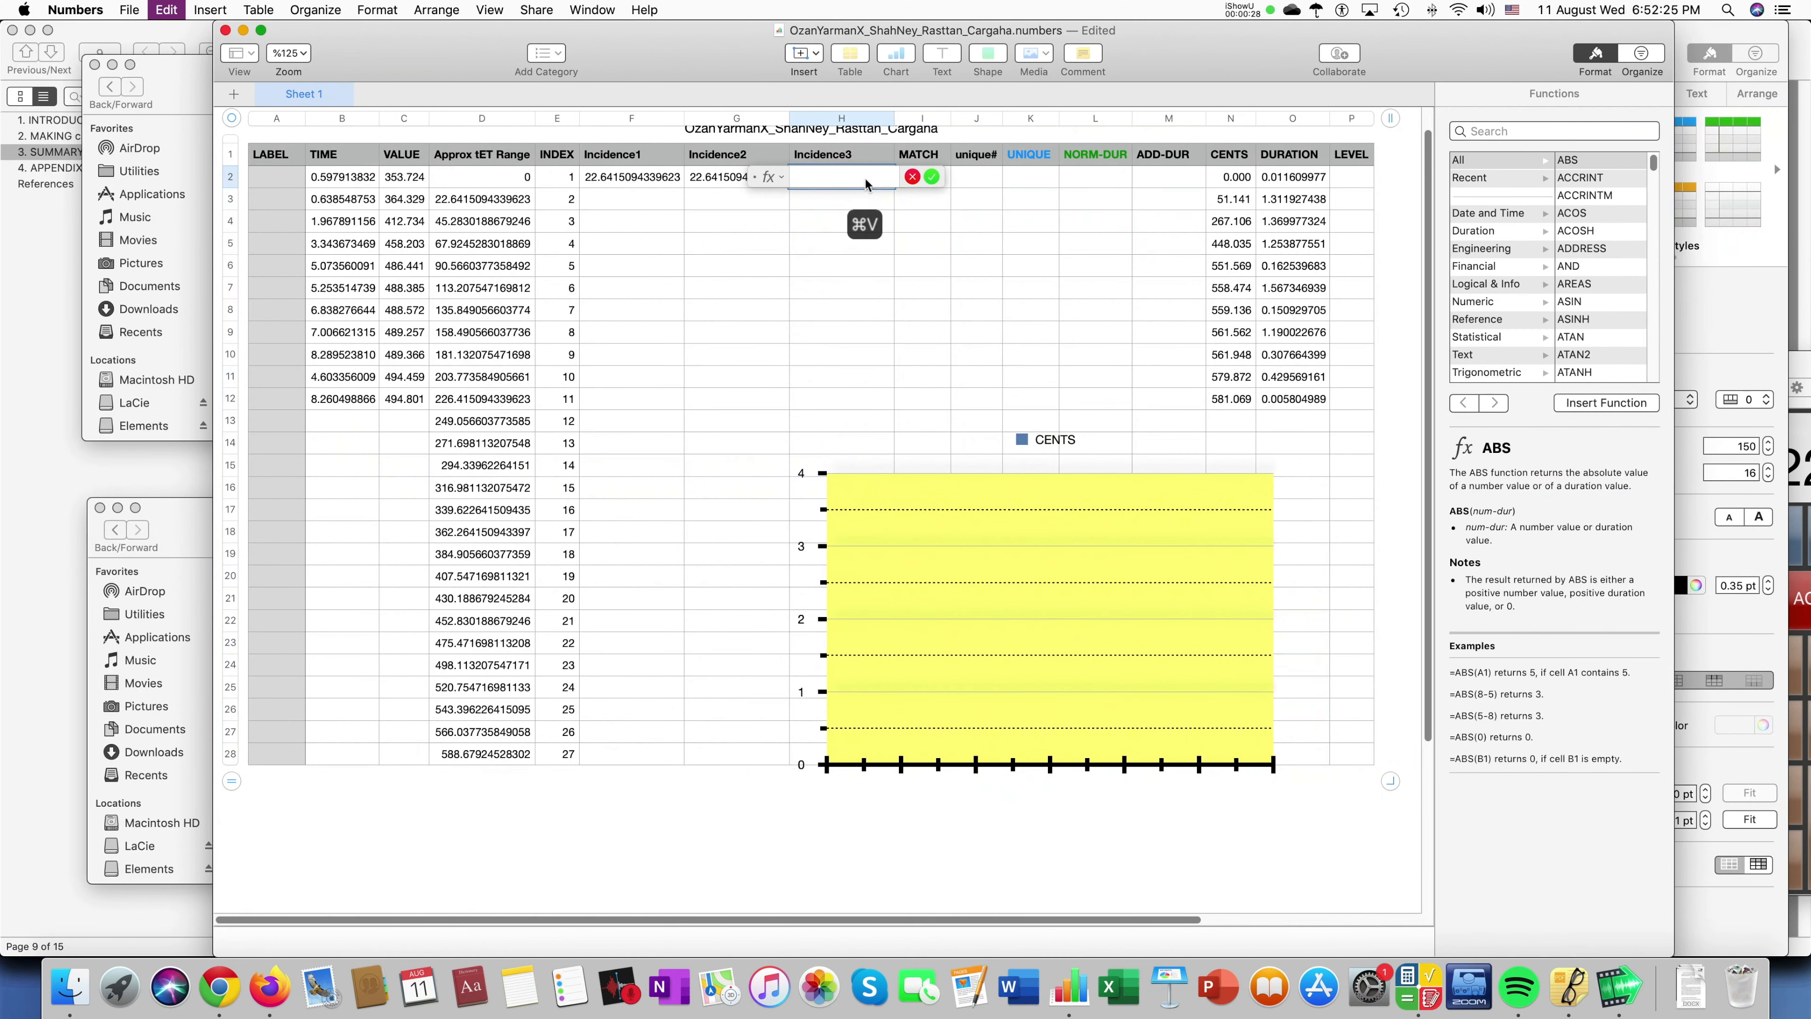
Replace the invalid INDEX range with D2:D28, preserving row and column for both its start and end.
click(862, 179)
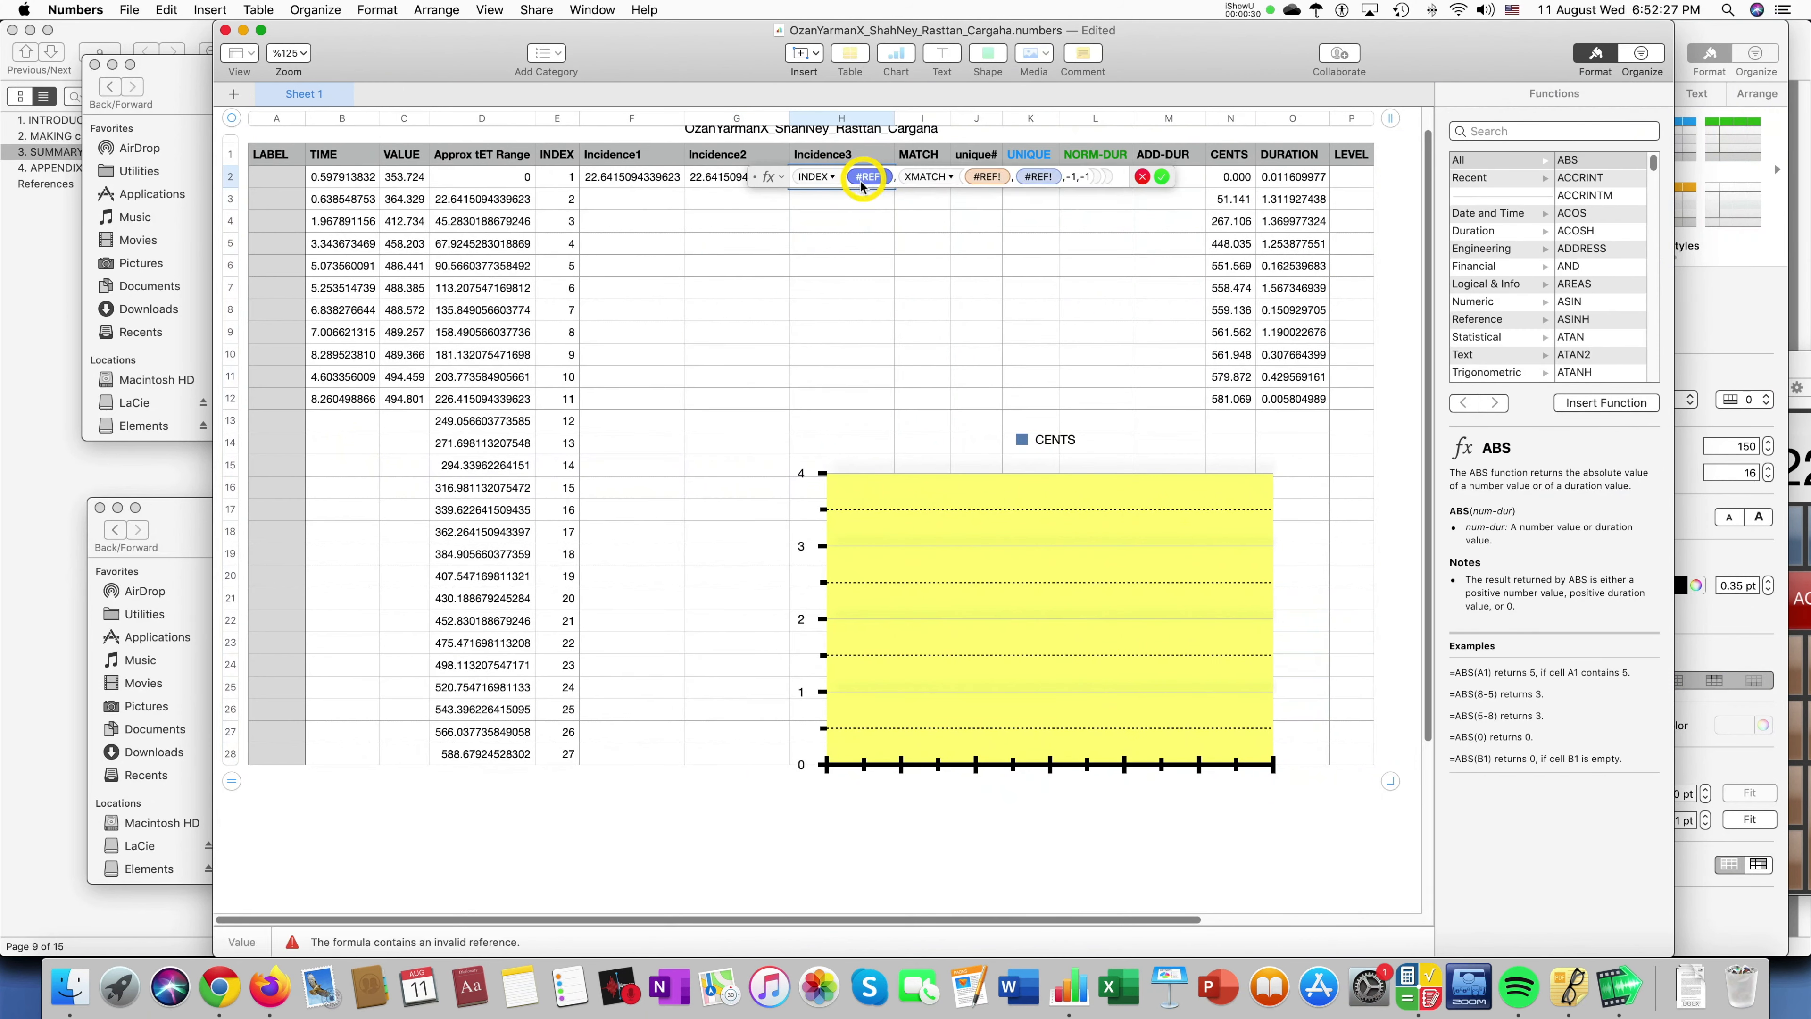
drag(499, 177, 478, 747)
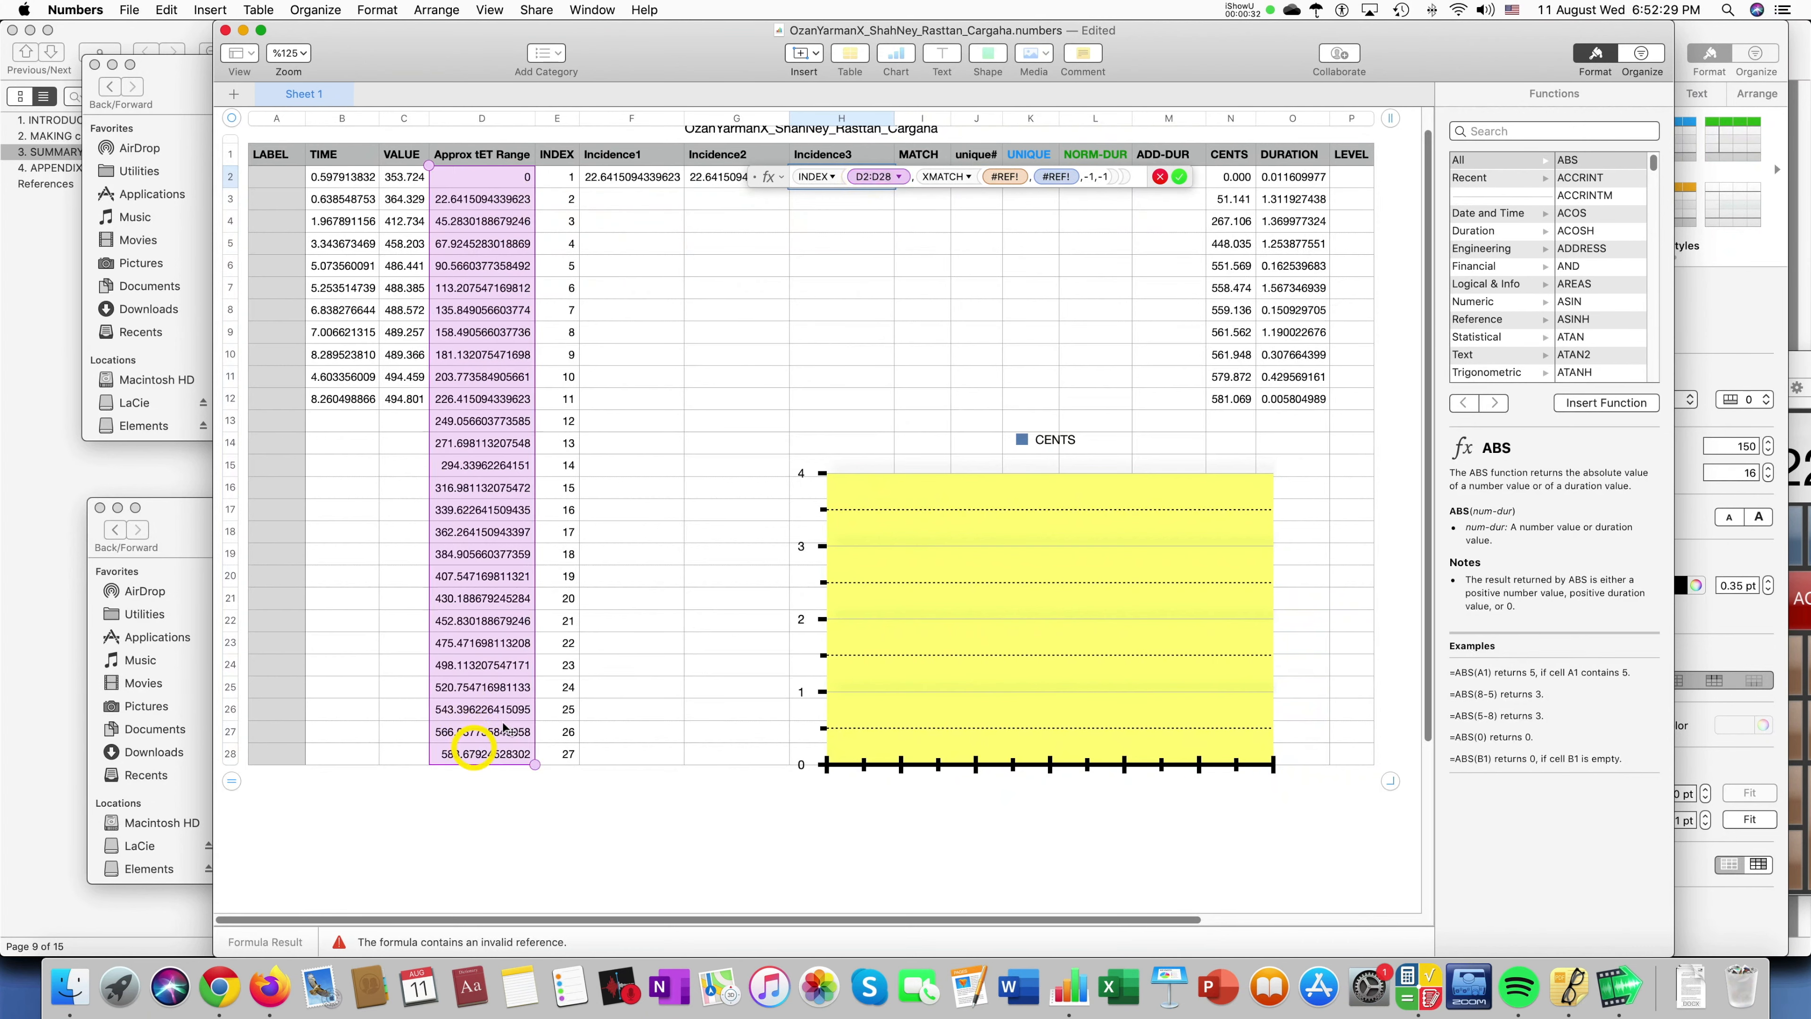
click(900, 177)
click(876, 241)
click(874, 261)
click(945, 239)
click(948, 261)
Set XMATCH's search range to $D$2:$D$28 and its search value to CENTS cell N2, and accept the formula.
click(1080, 176)
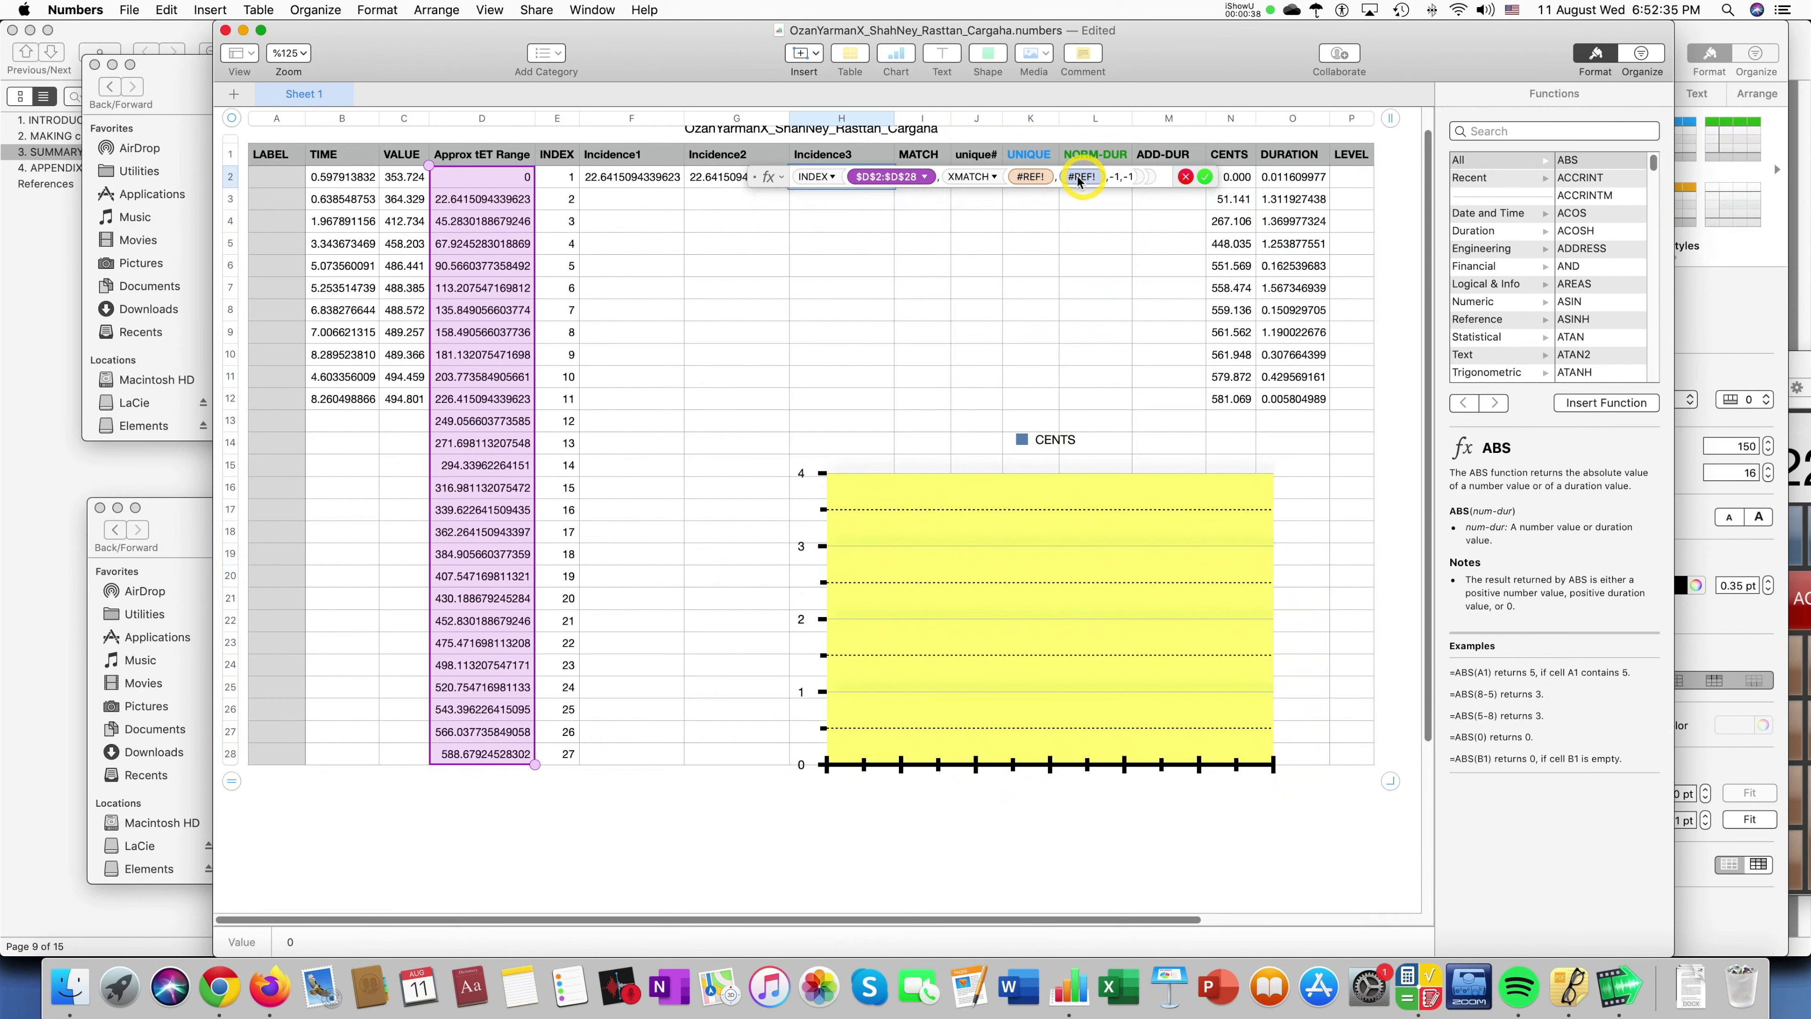
key(super+v)
click(1029, 179)
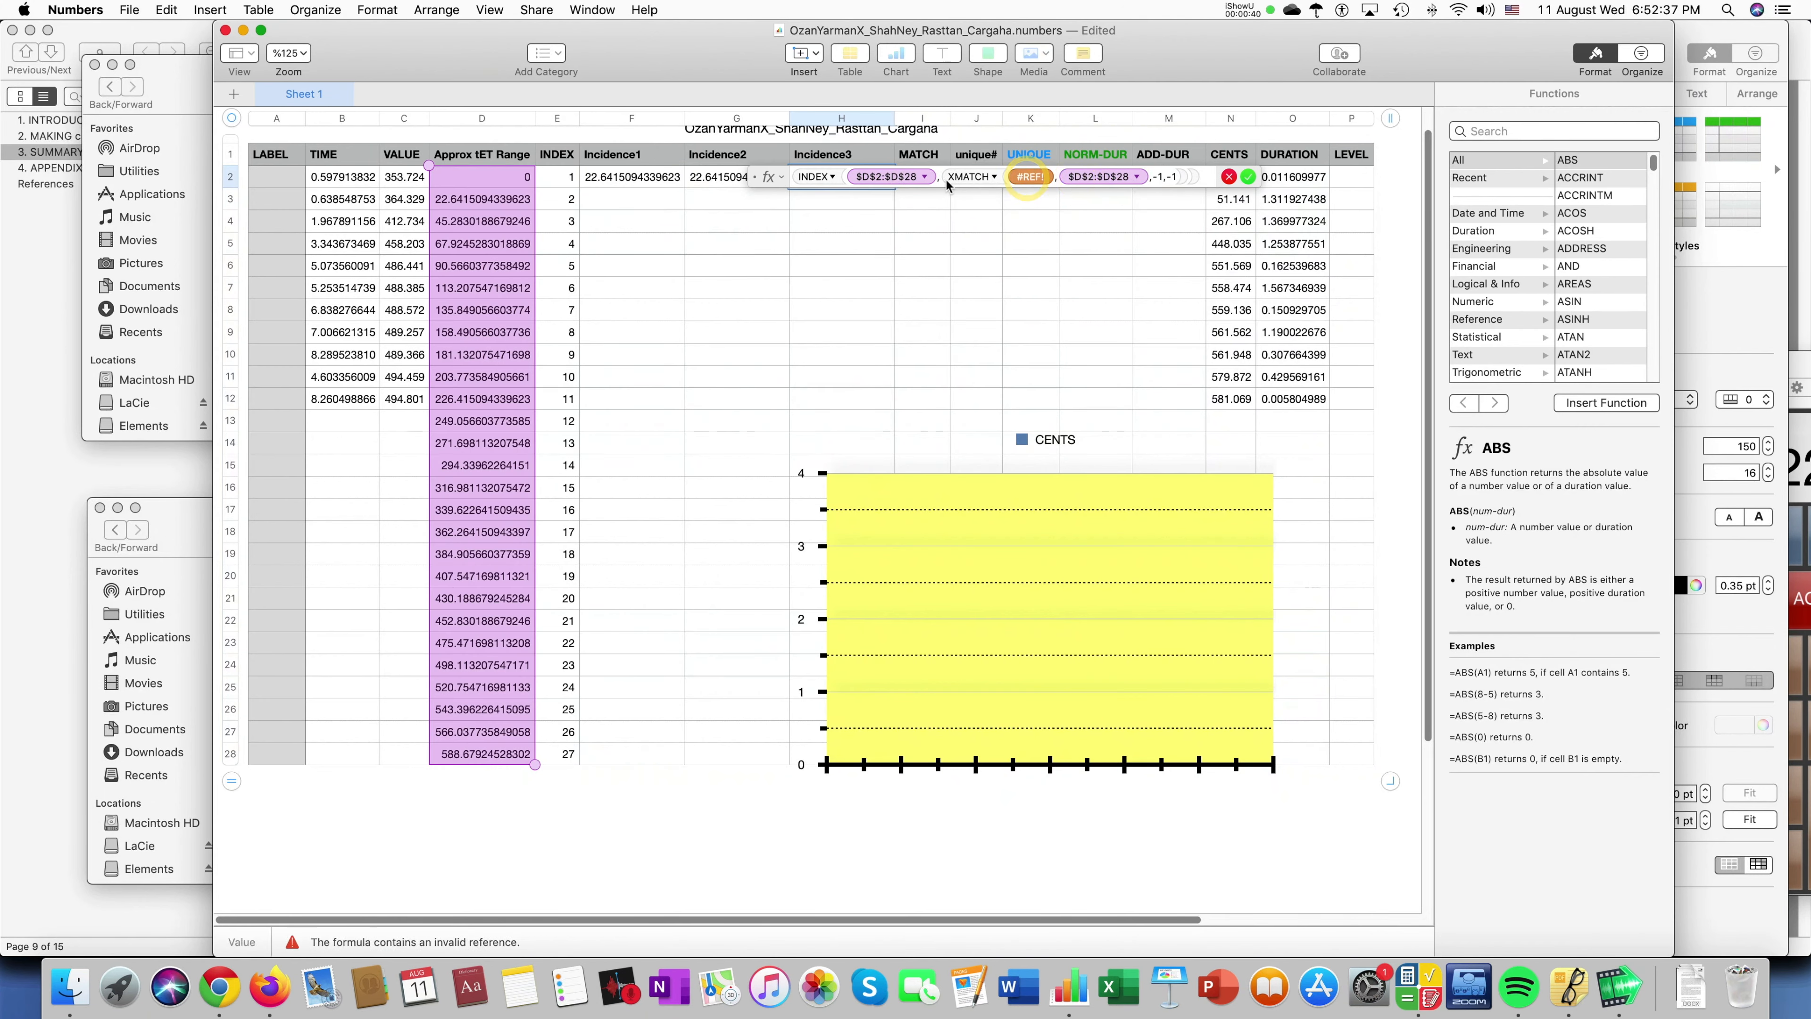
drag(772, 177, 748, 231)
click(1237, 178)
key(Return)
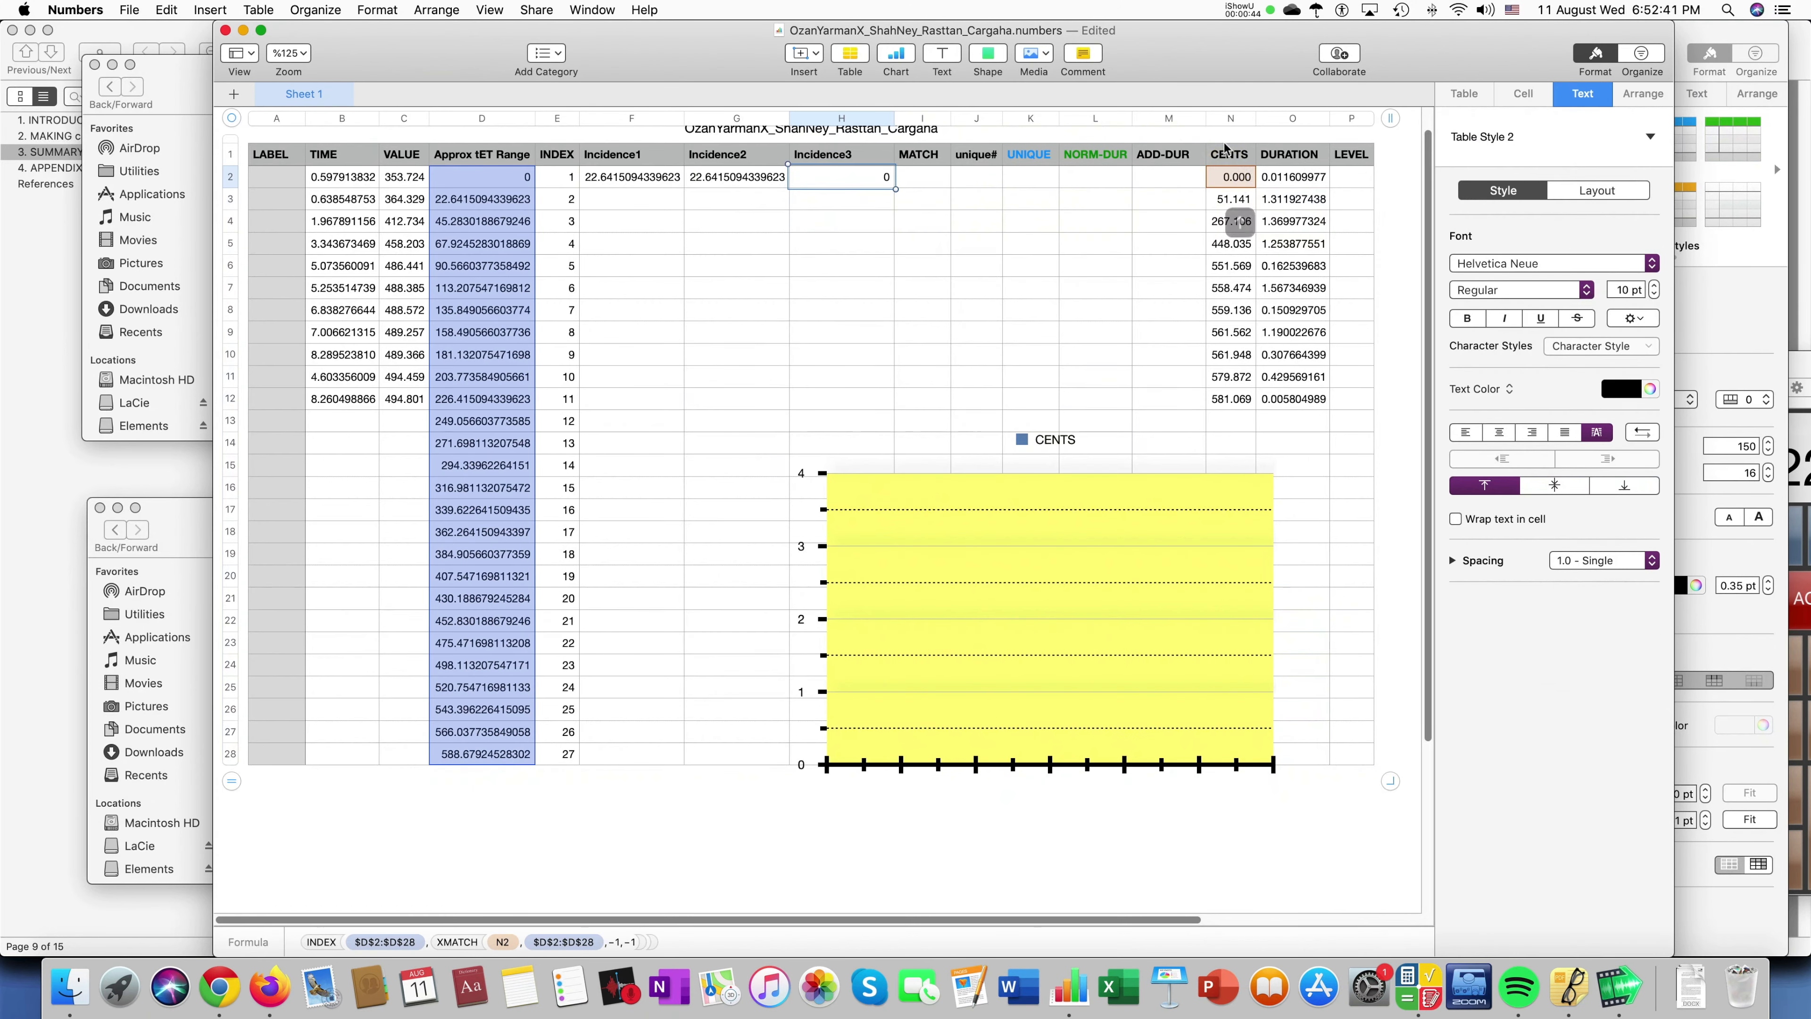
Fill the first-row Incidence1, Incidence2 and Incidence3 formulas down through row 12.
double_click(709, 191)
click(854, 184)
key(Escape)
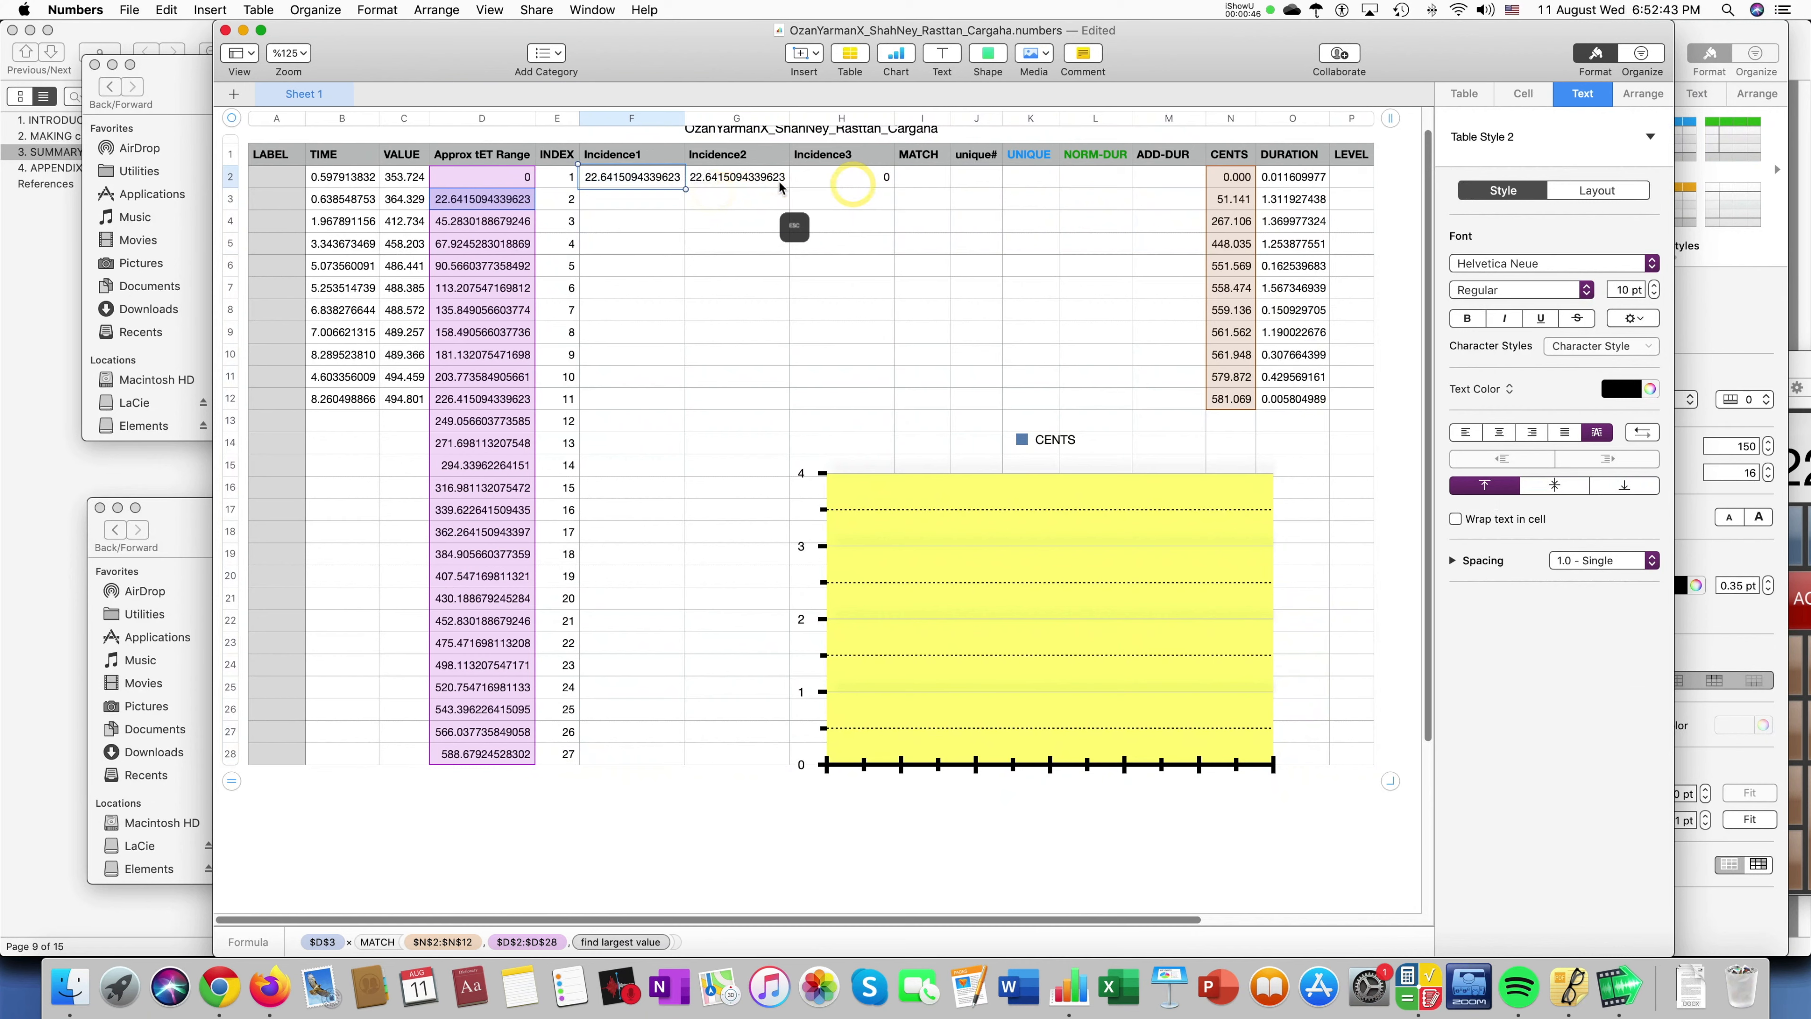
shift+click(836, 177)
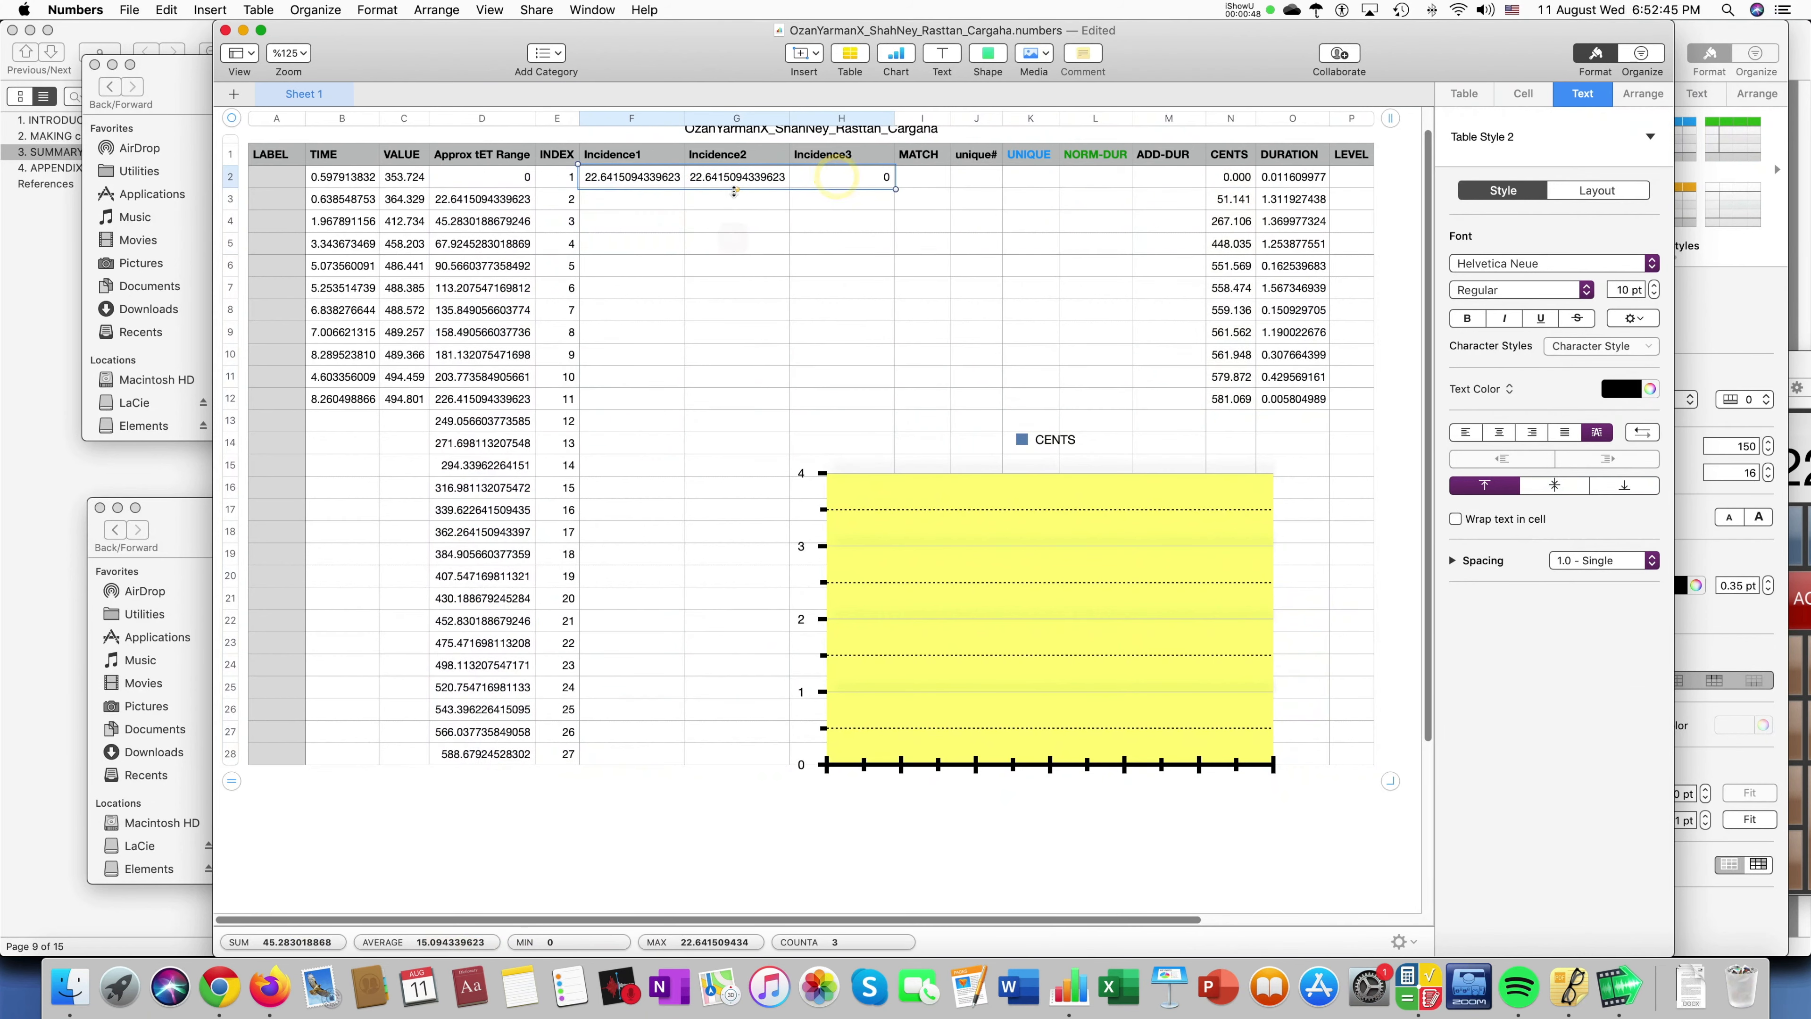
drag(734, 189, 728, 408)
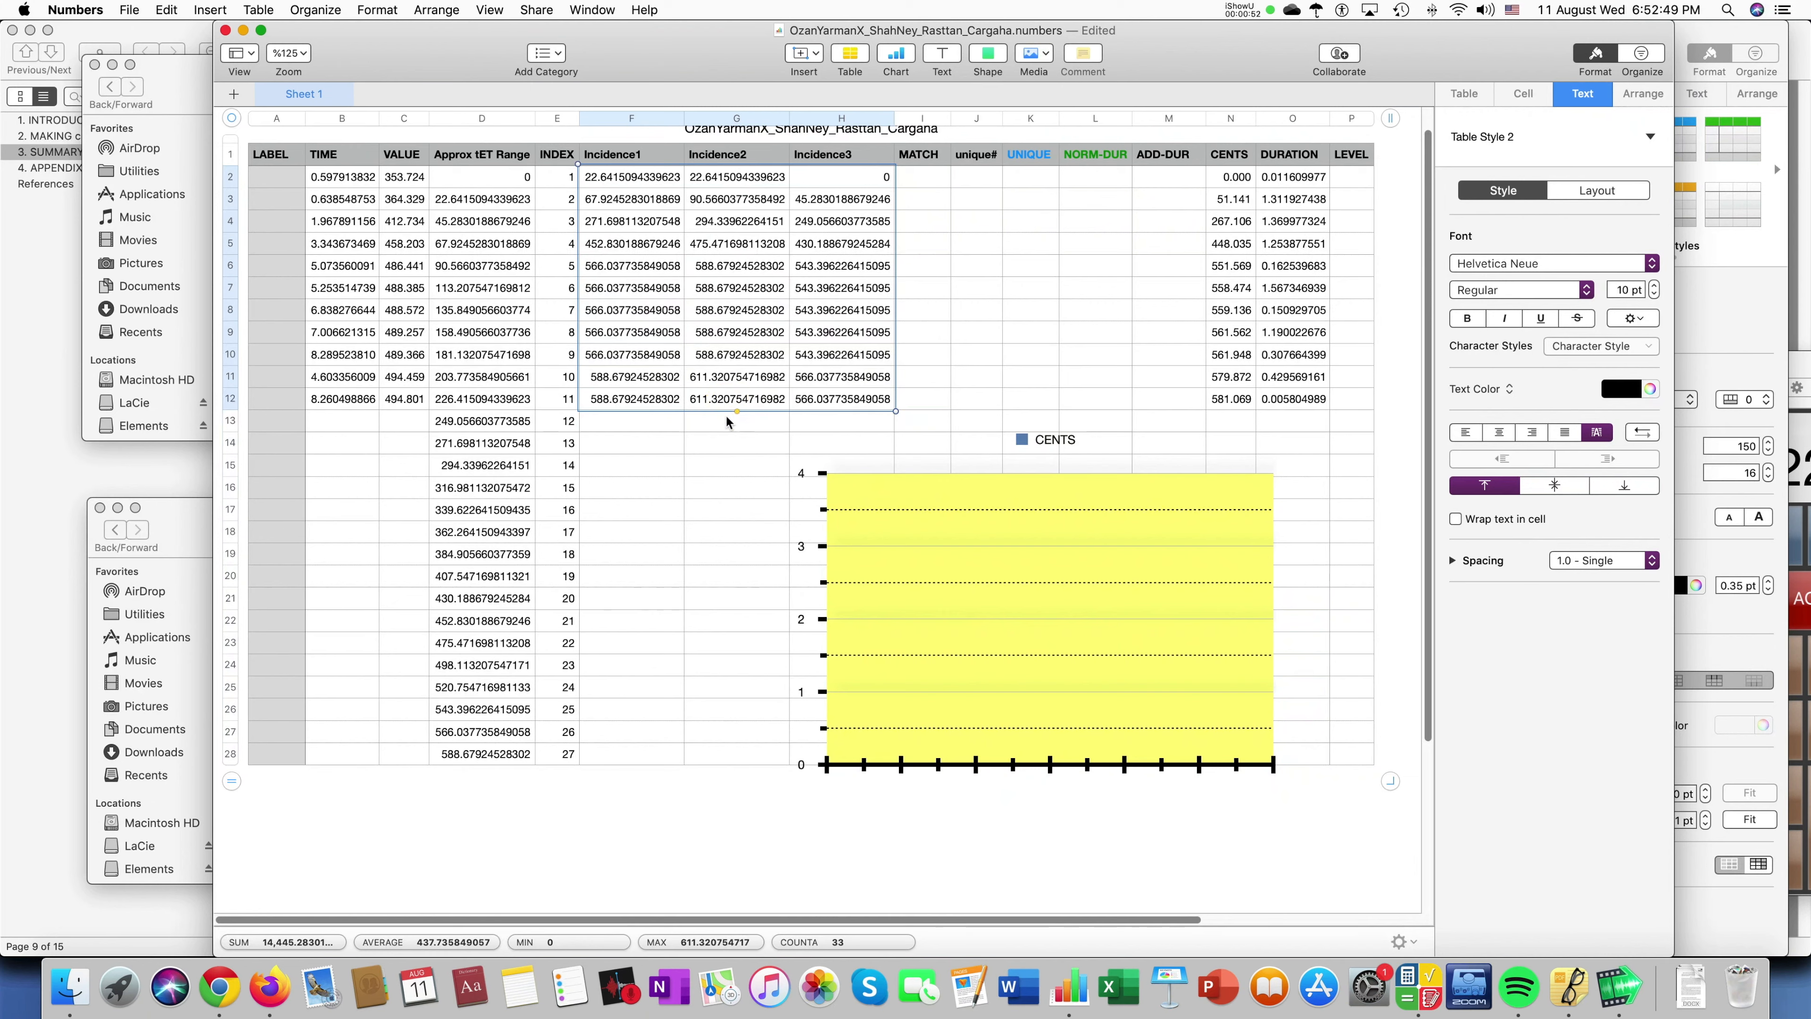
click(941, 238)
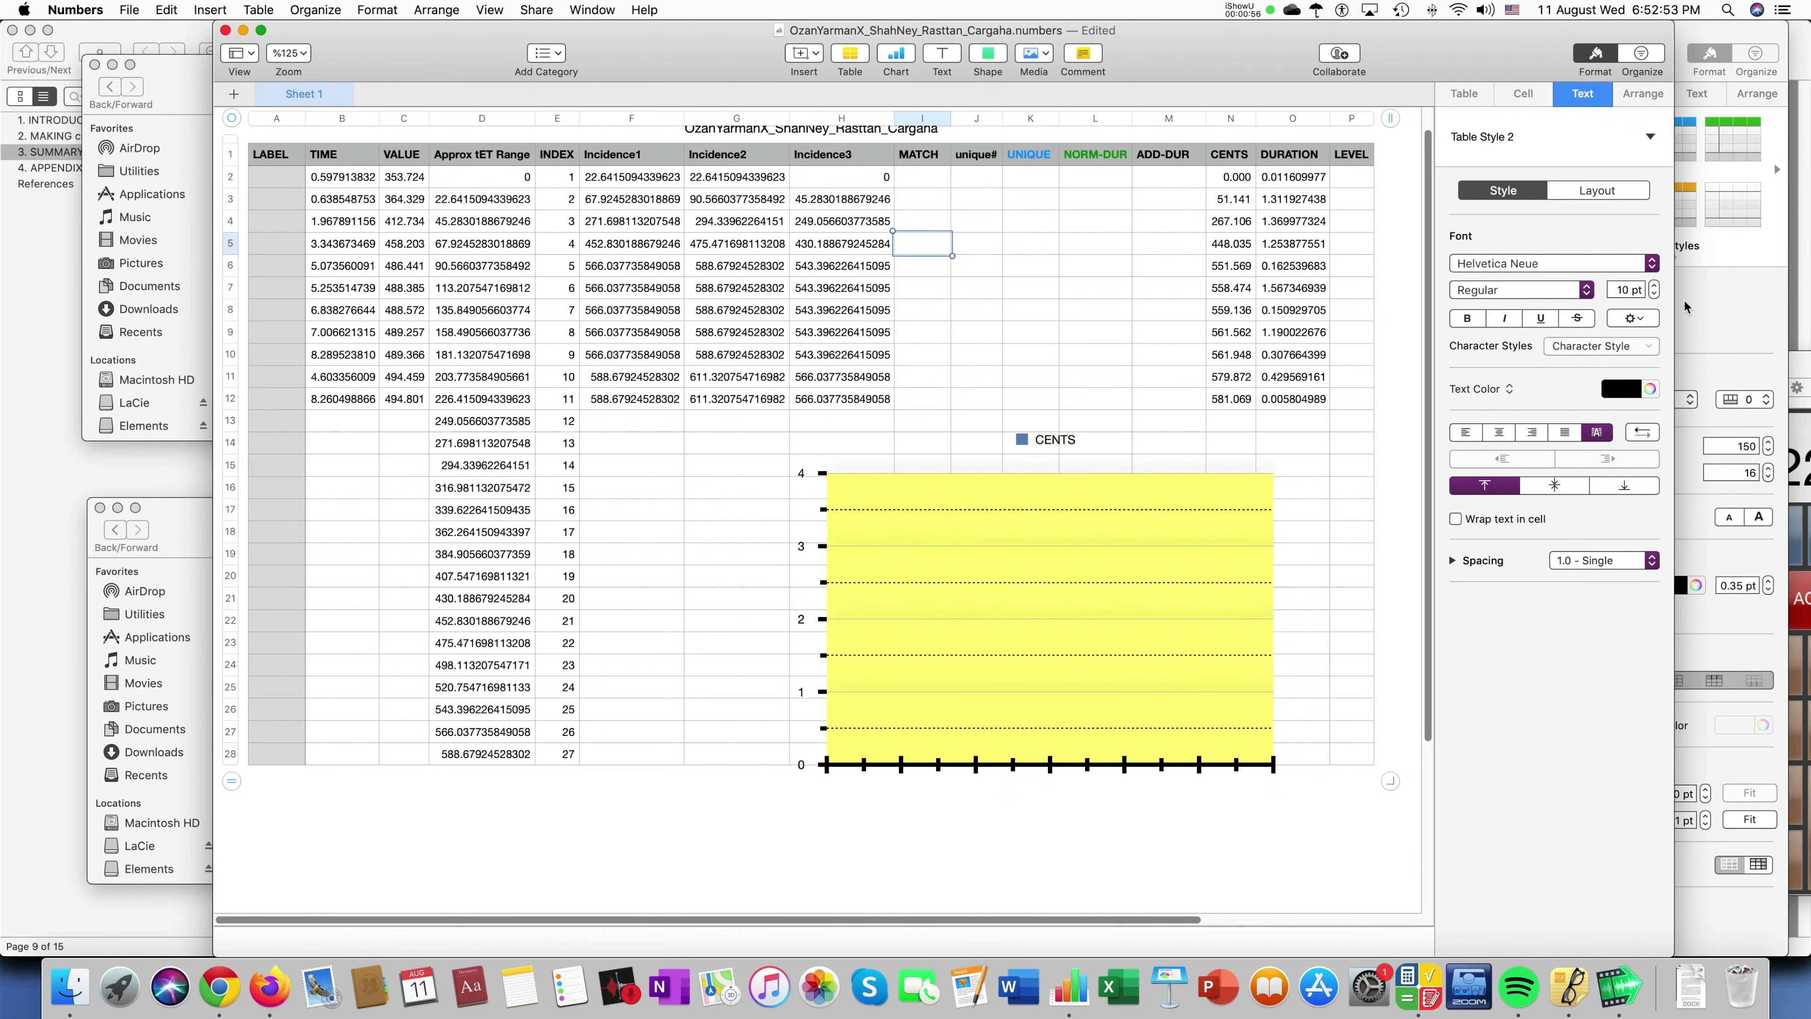
Check the first MATCH cell in the reference spreadsheet and try bold formatting on the working MATCH column from header through row 12.
click(1742, 317)
click(1035, 211)
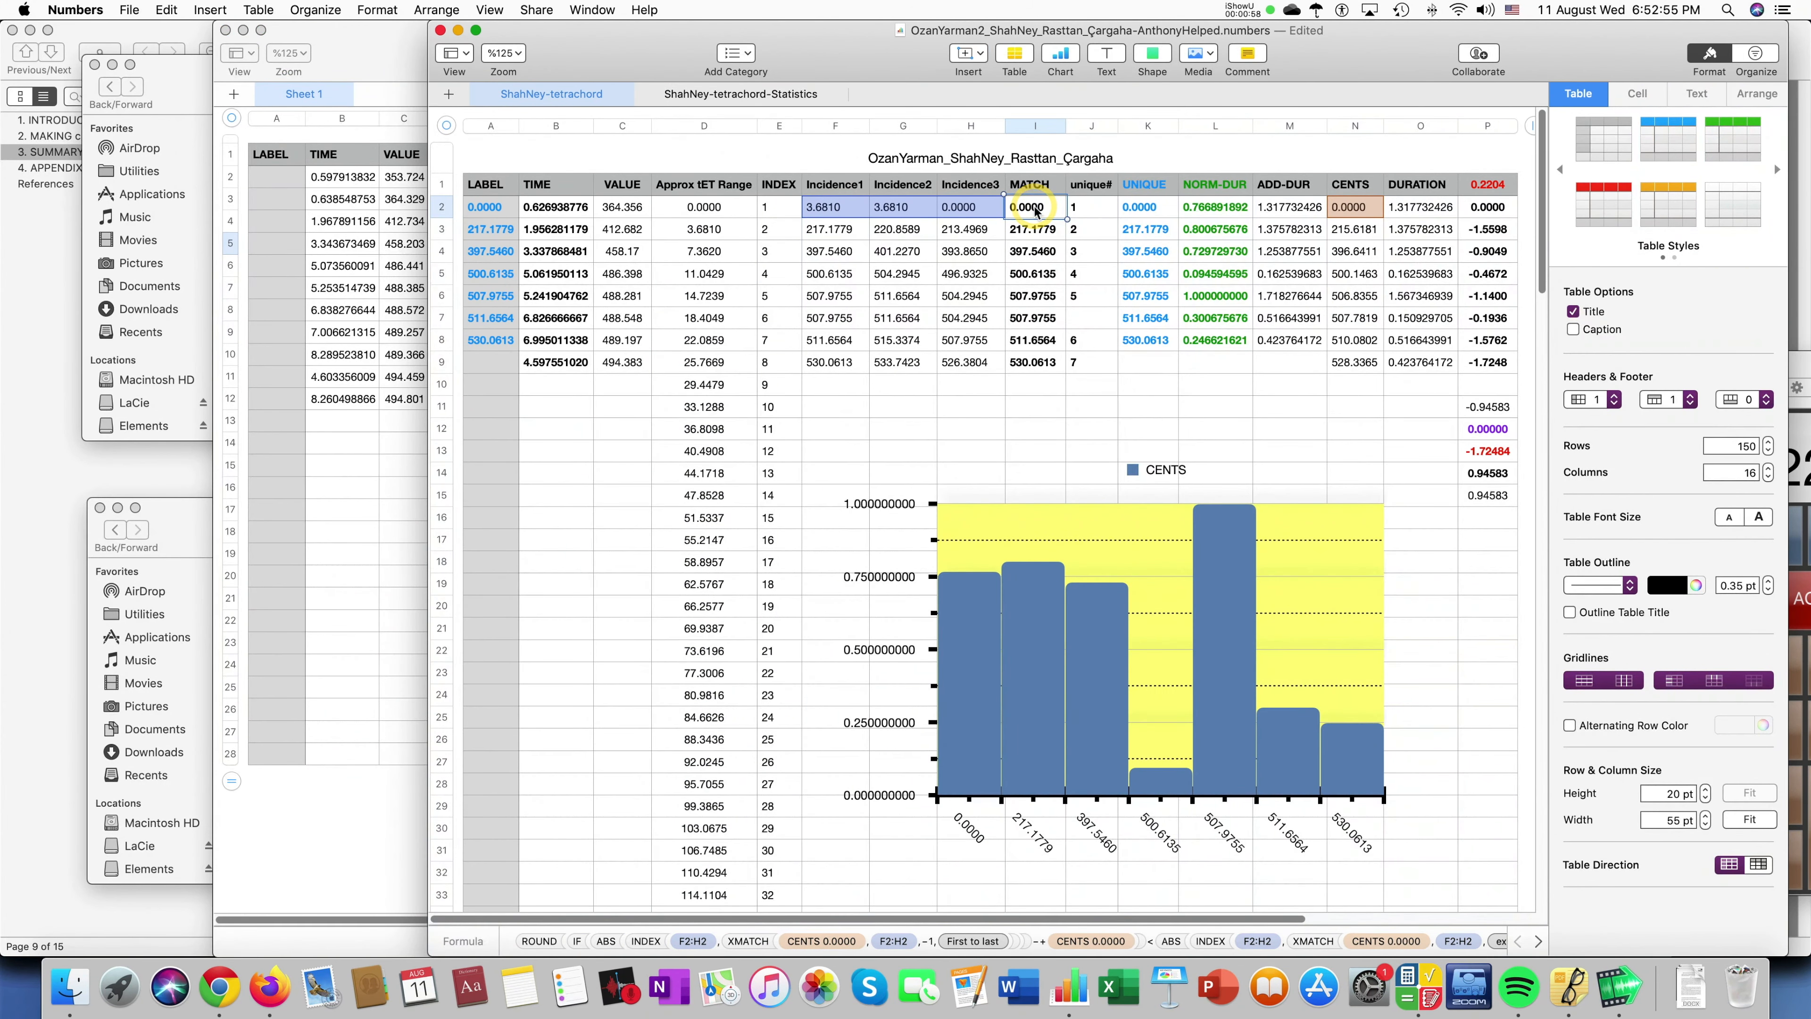
click(257, 490)
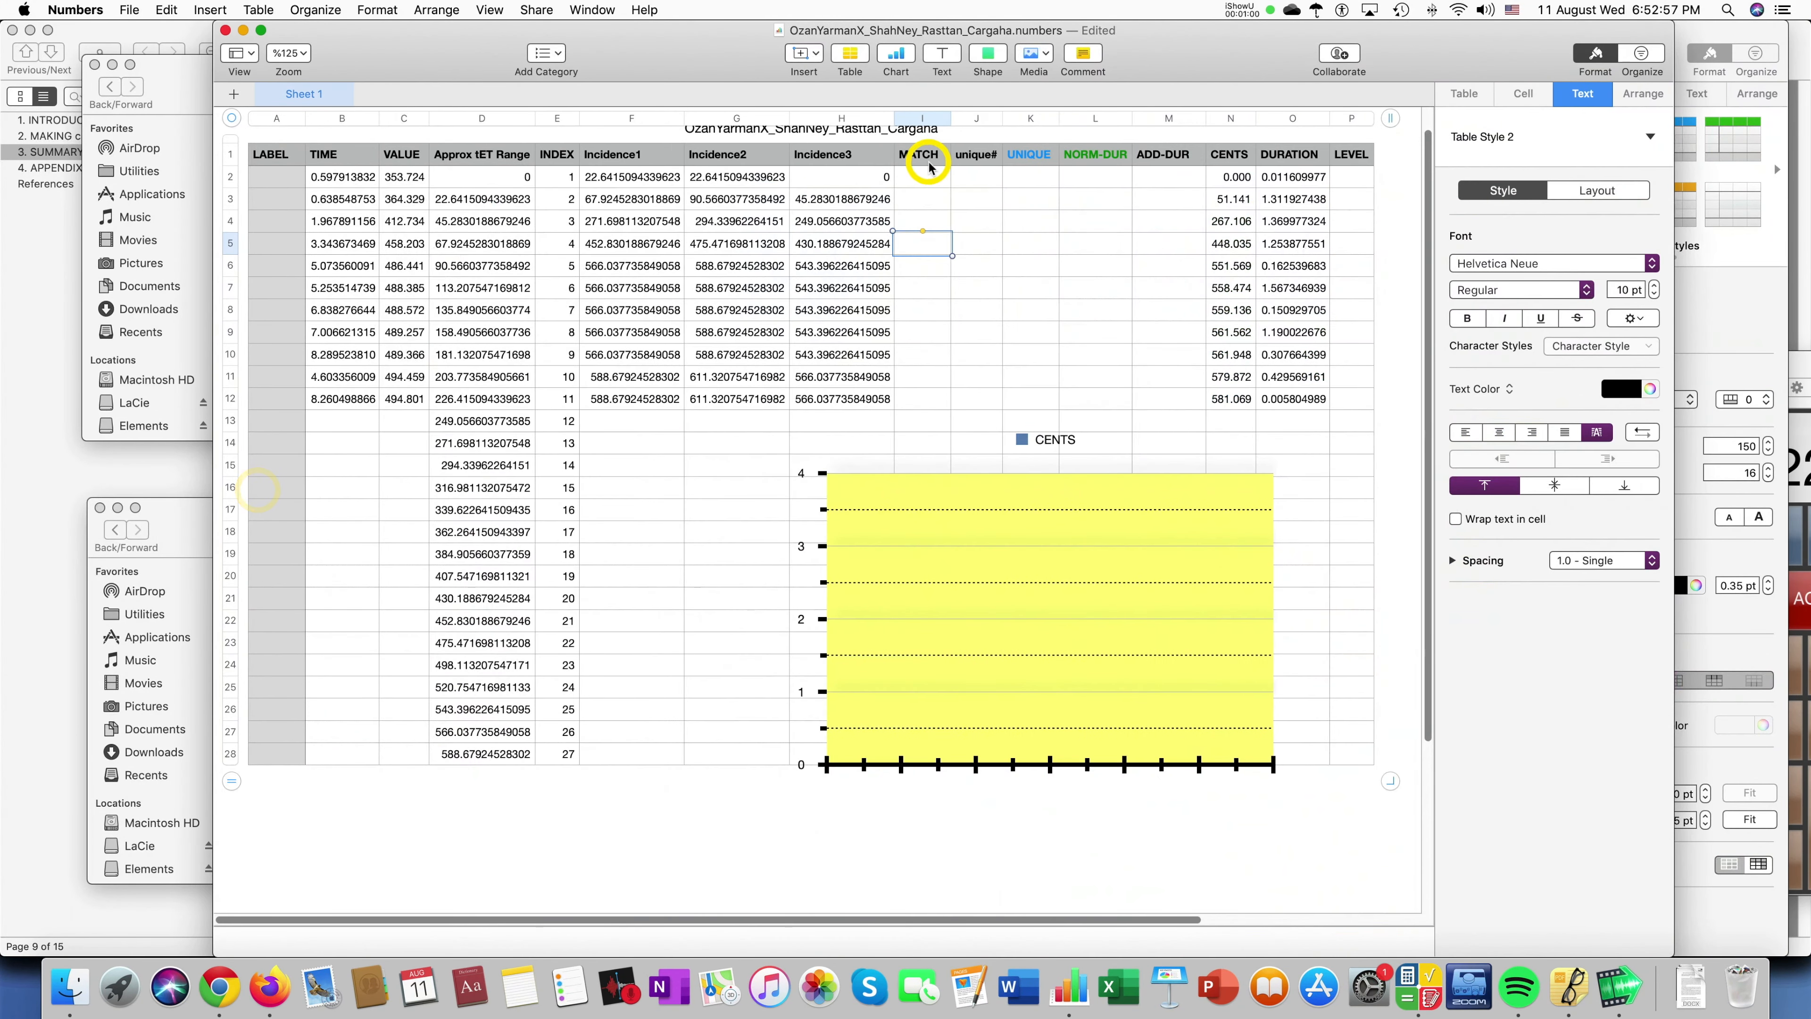
drag(926, 164, 921, 391)
key(ctrl+b)
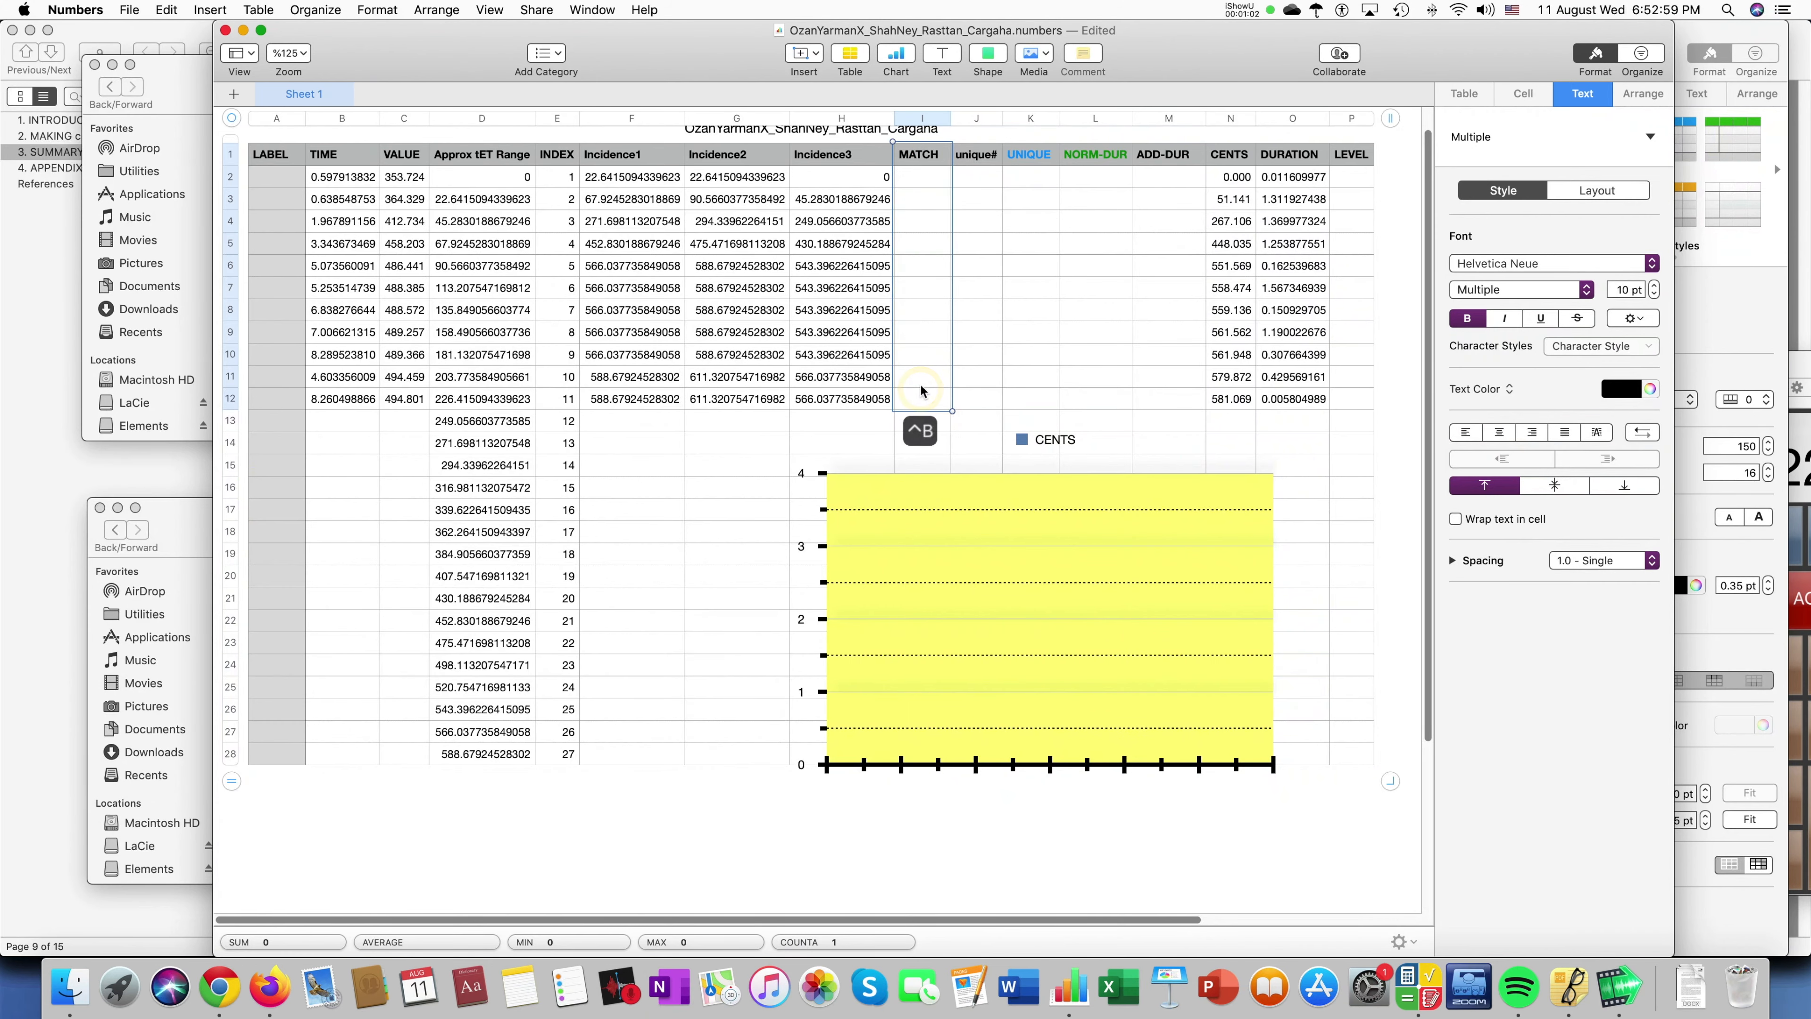
key(ctrl+b)
click(862, 311)
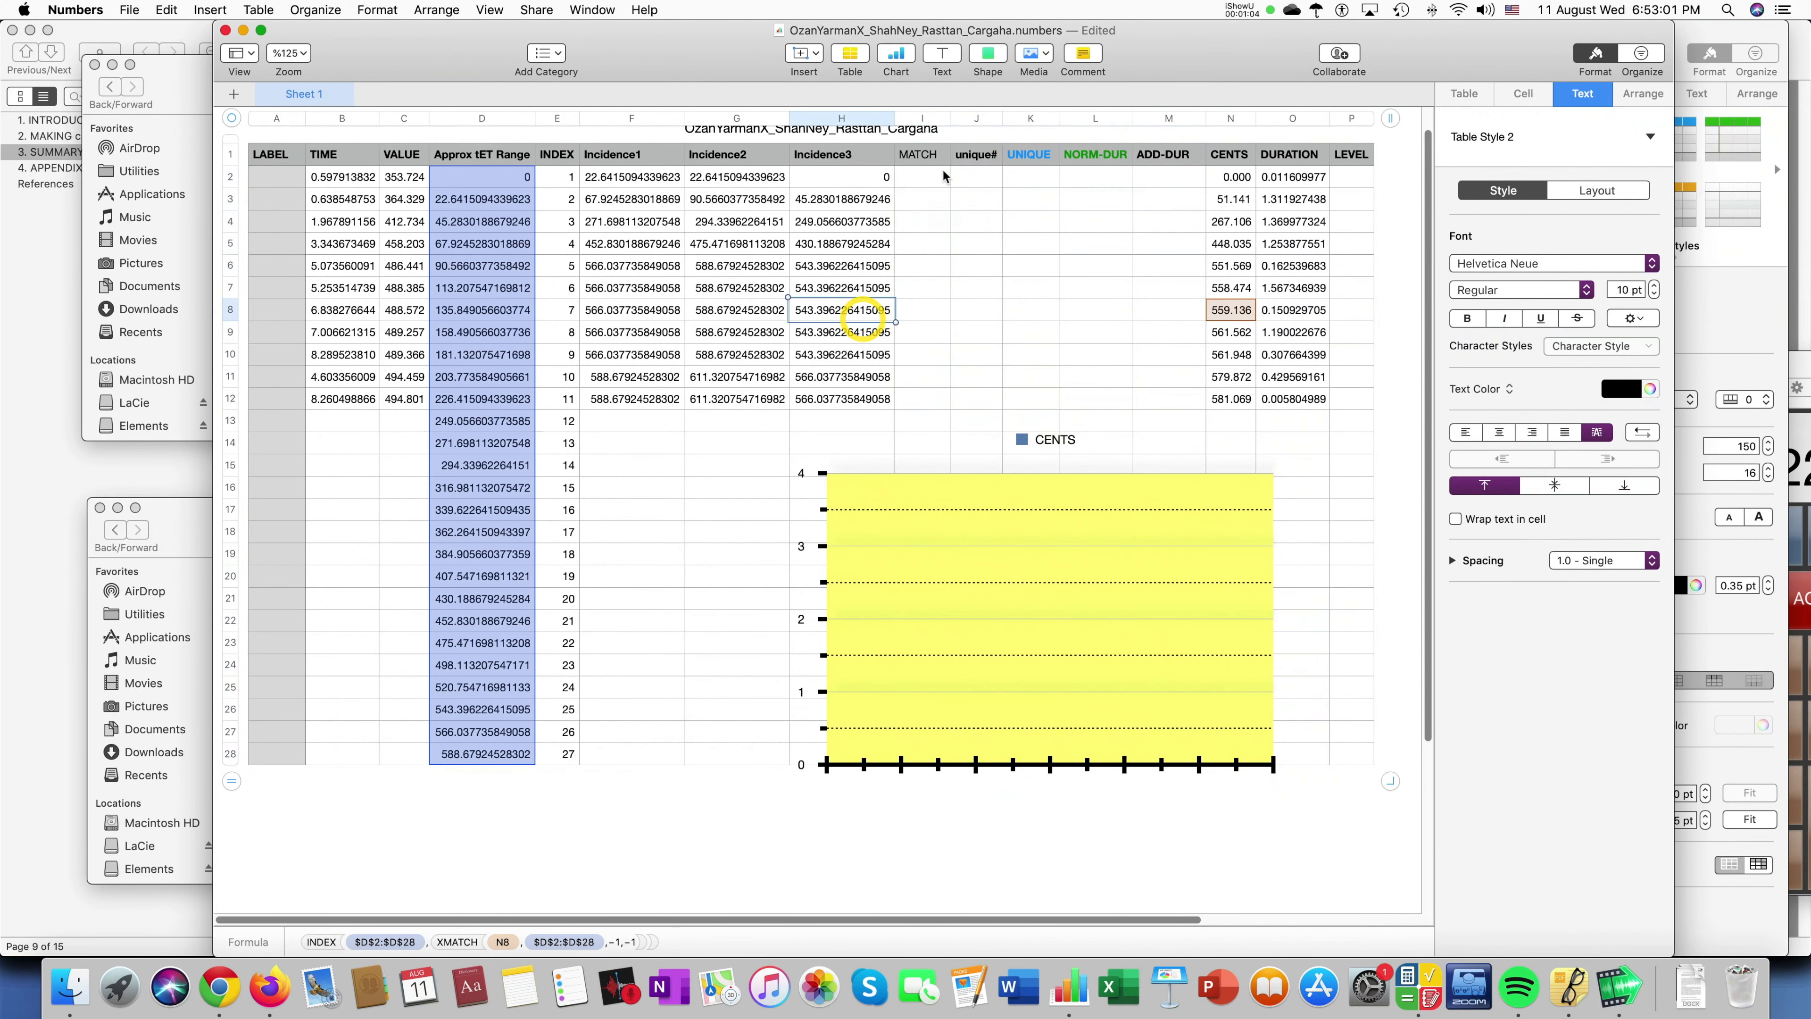
Copy the full ROUND, IF, ABS, INDEX and XMATCH formula from the reference spreadsheet's first MATCH cell.
click(941, 175)
click(1703, 293)
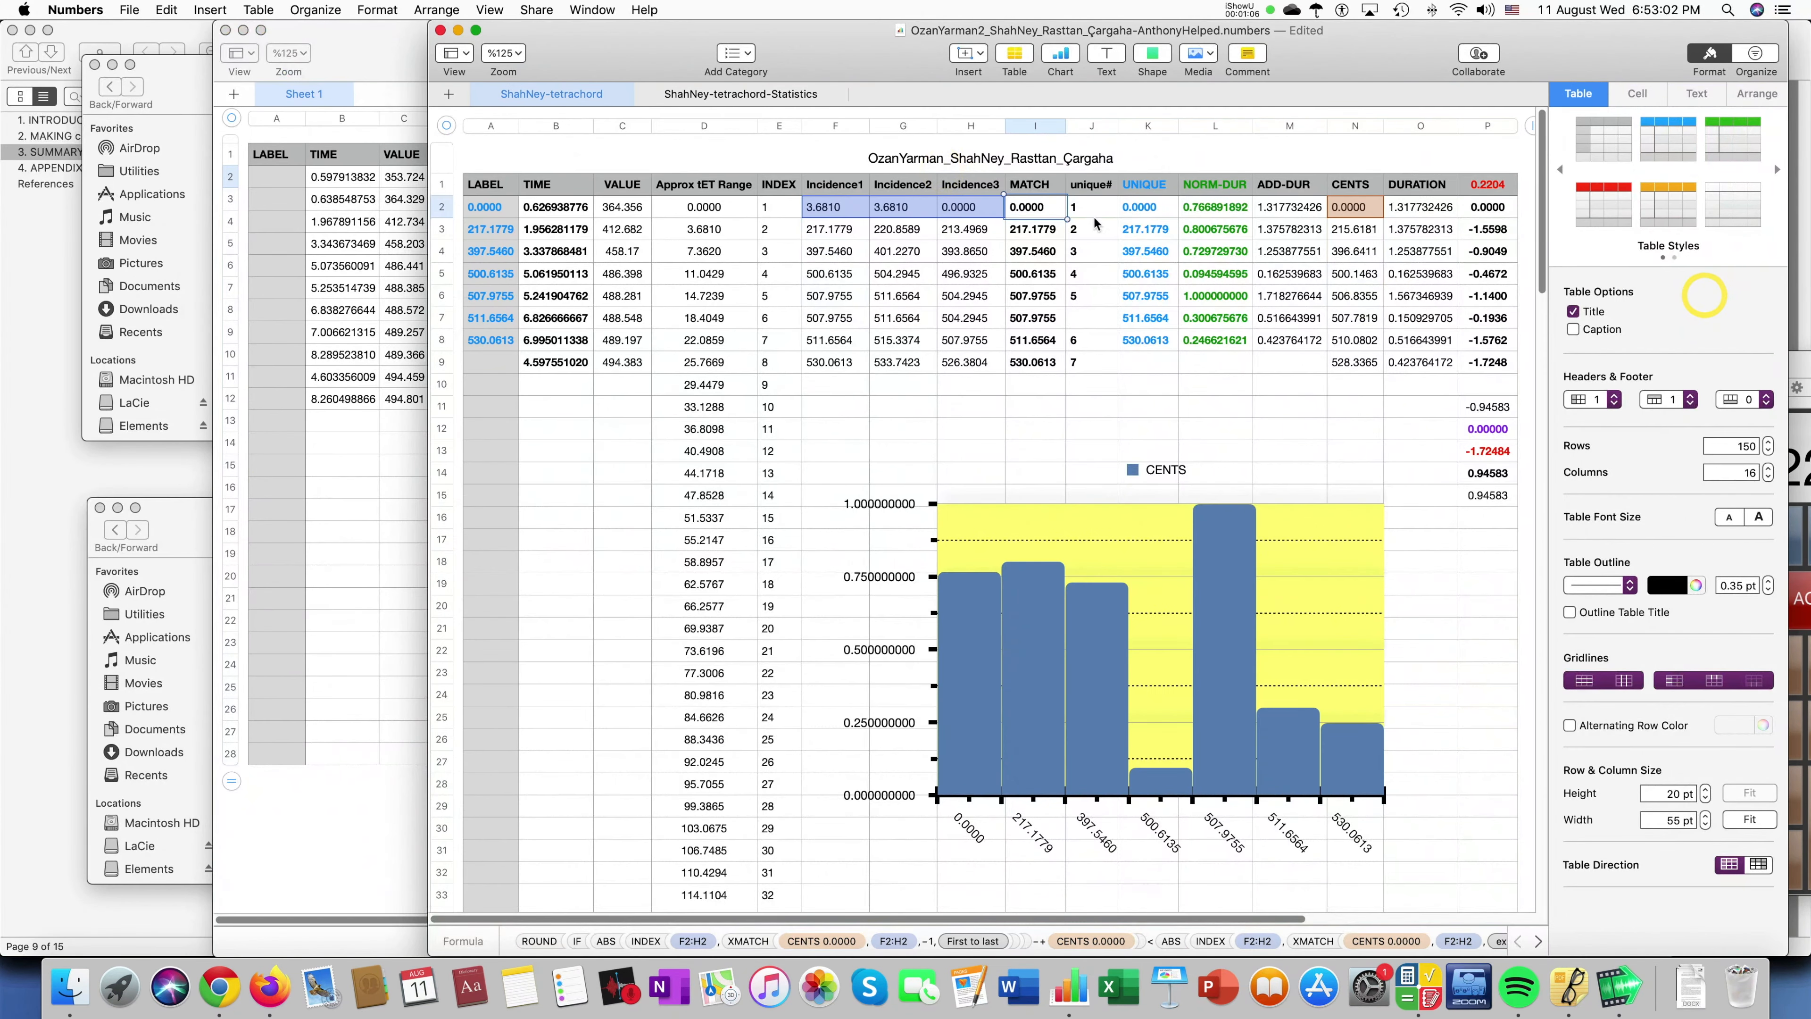
double_click(1044, 208)
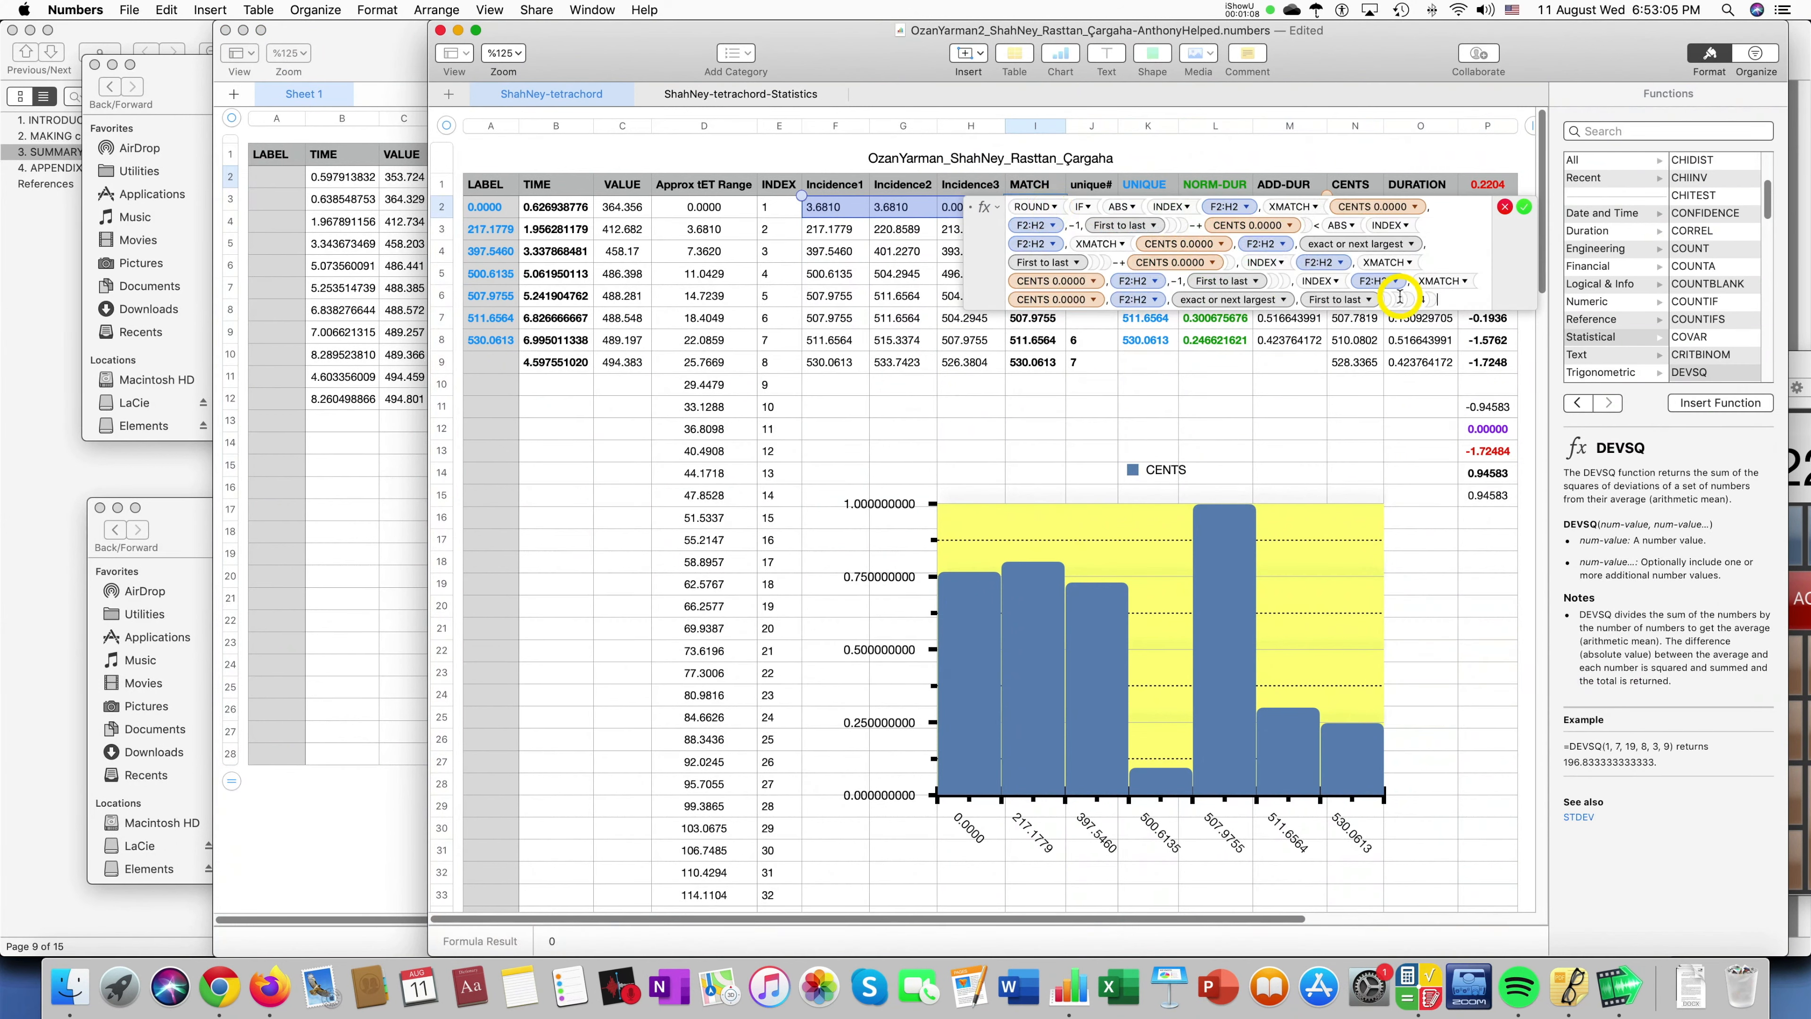
click(1019, 207)
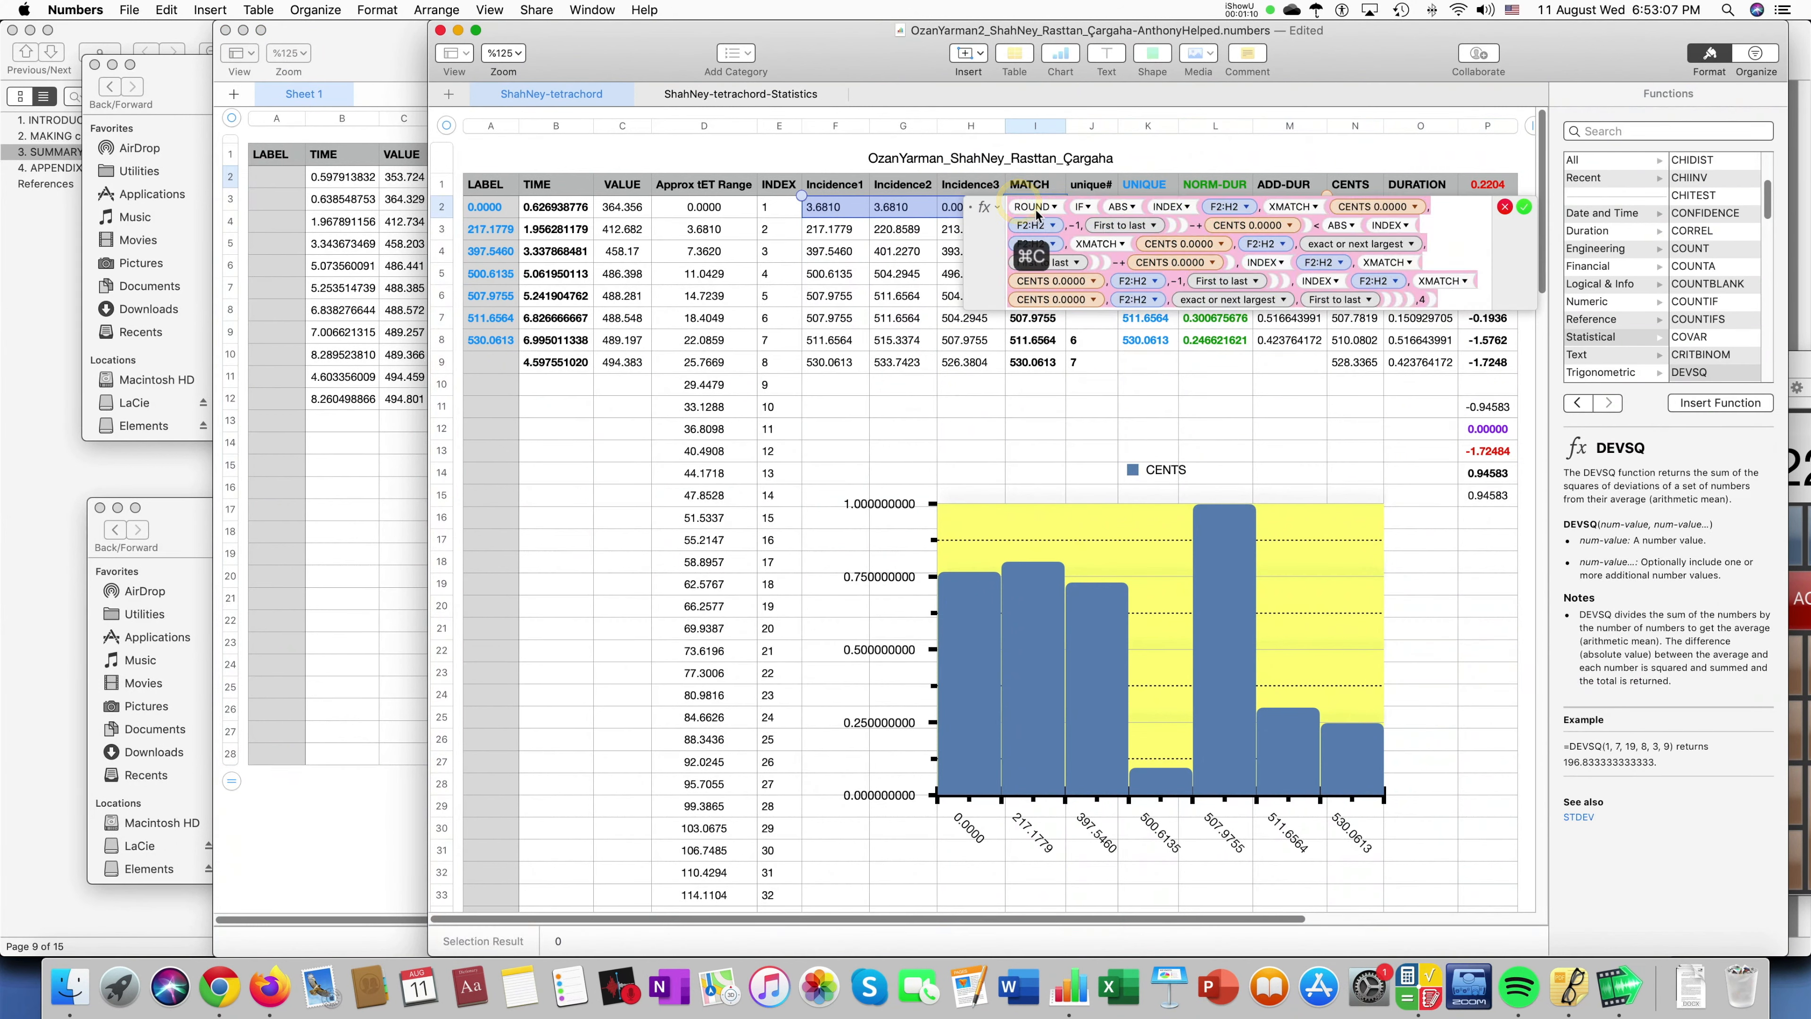
click(321, 435)
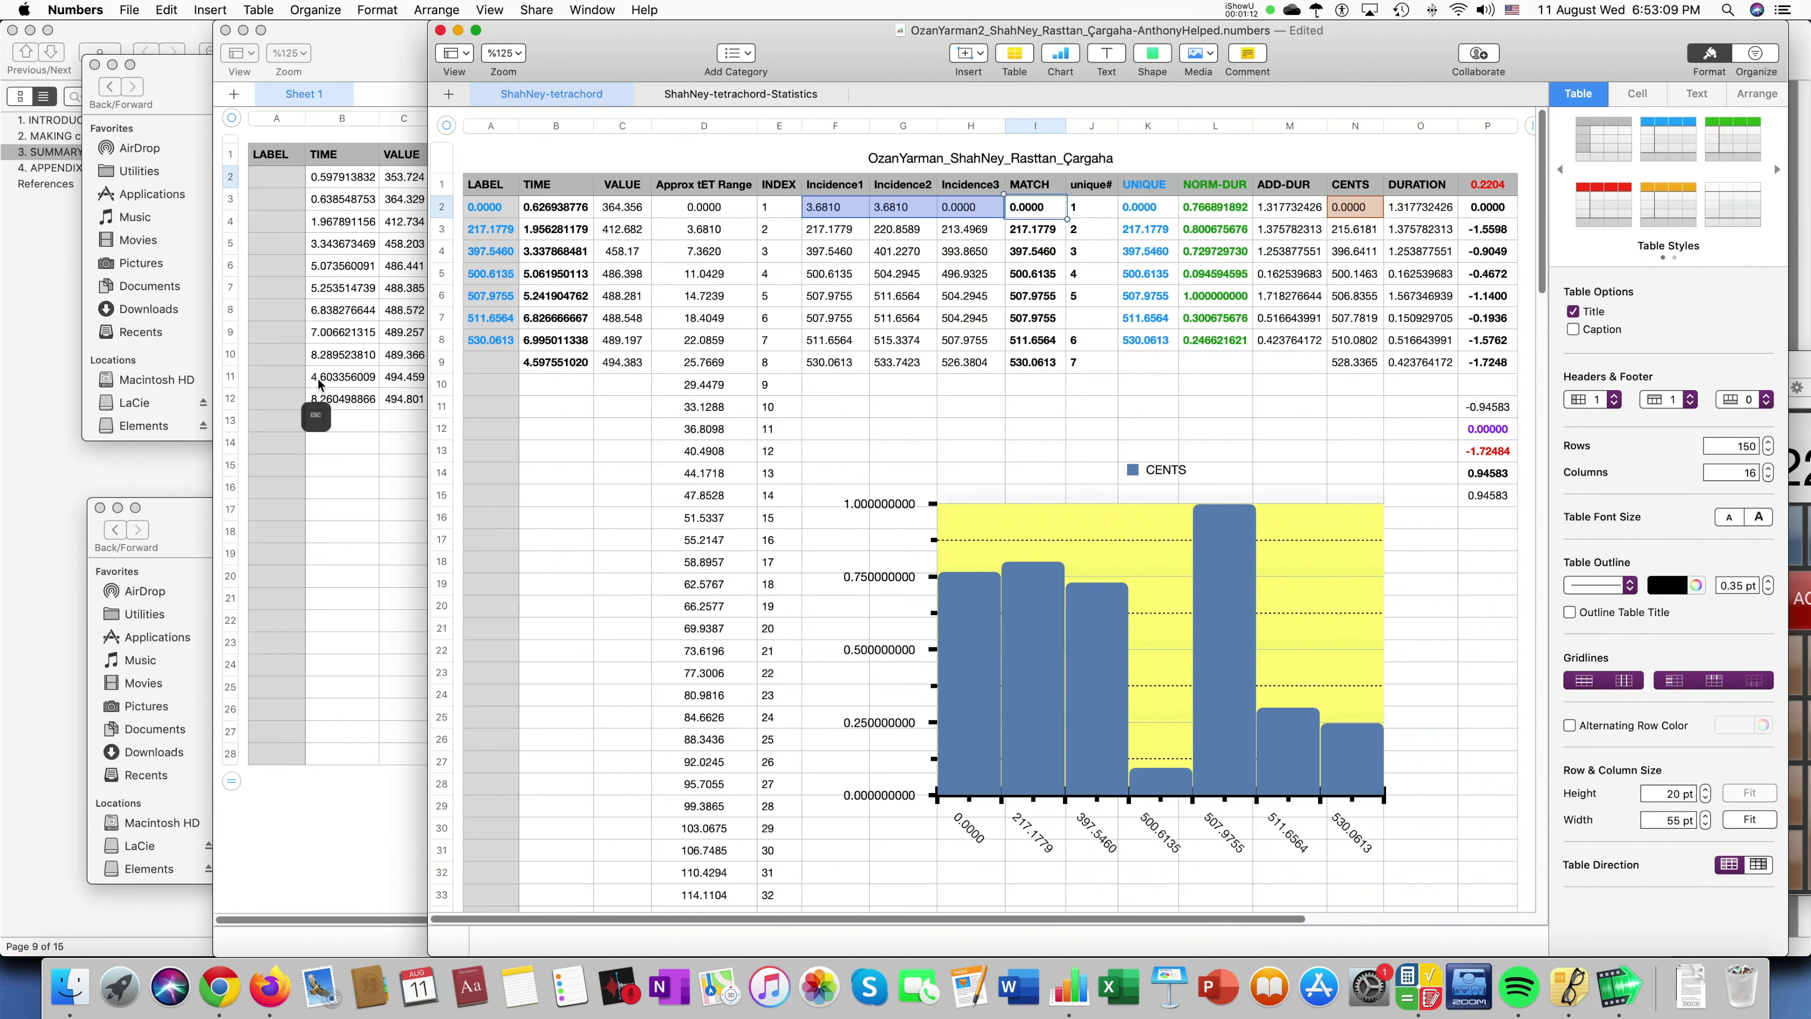
Paste the copied ROUND formula into the first MATCH cell of the working table.
double_click(923, 244)
click(940, 181)
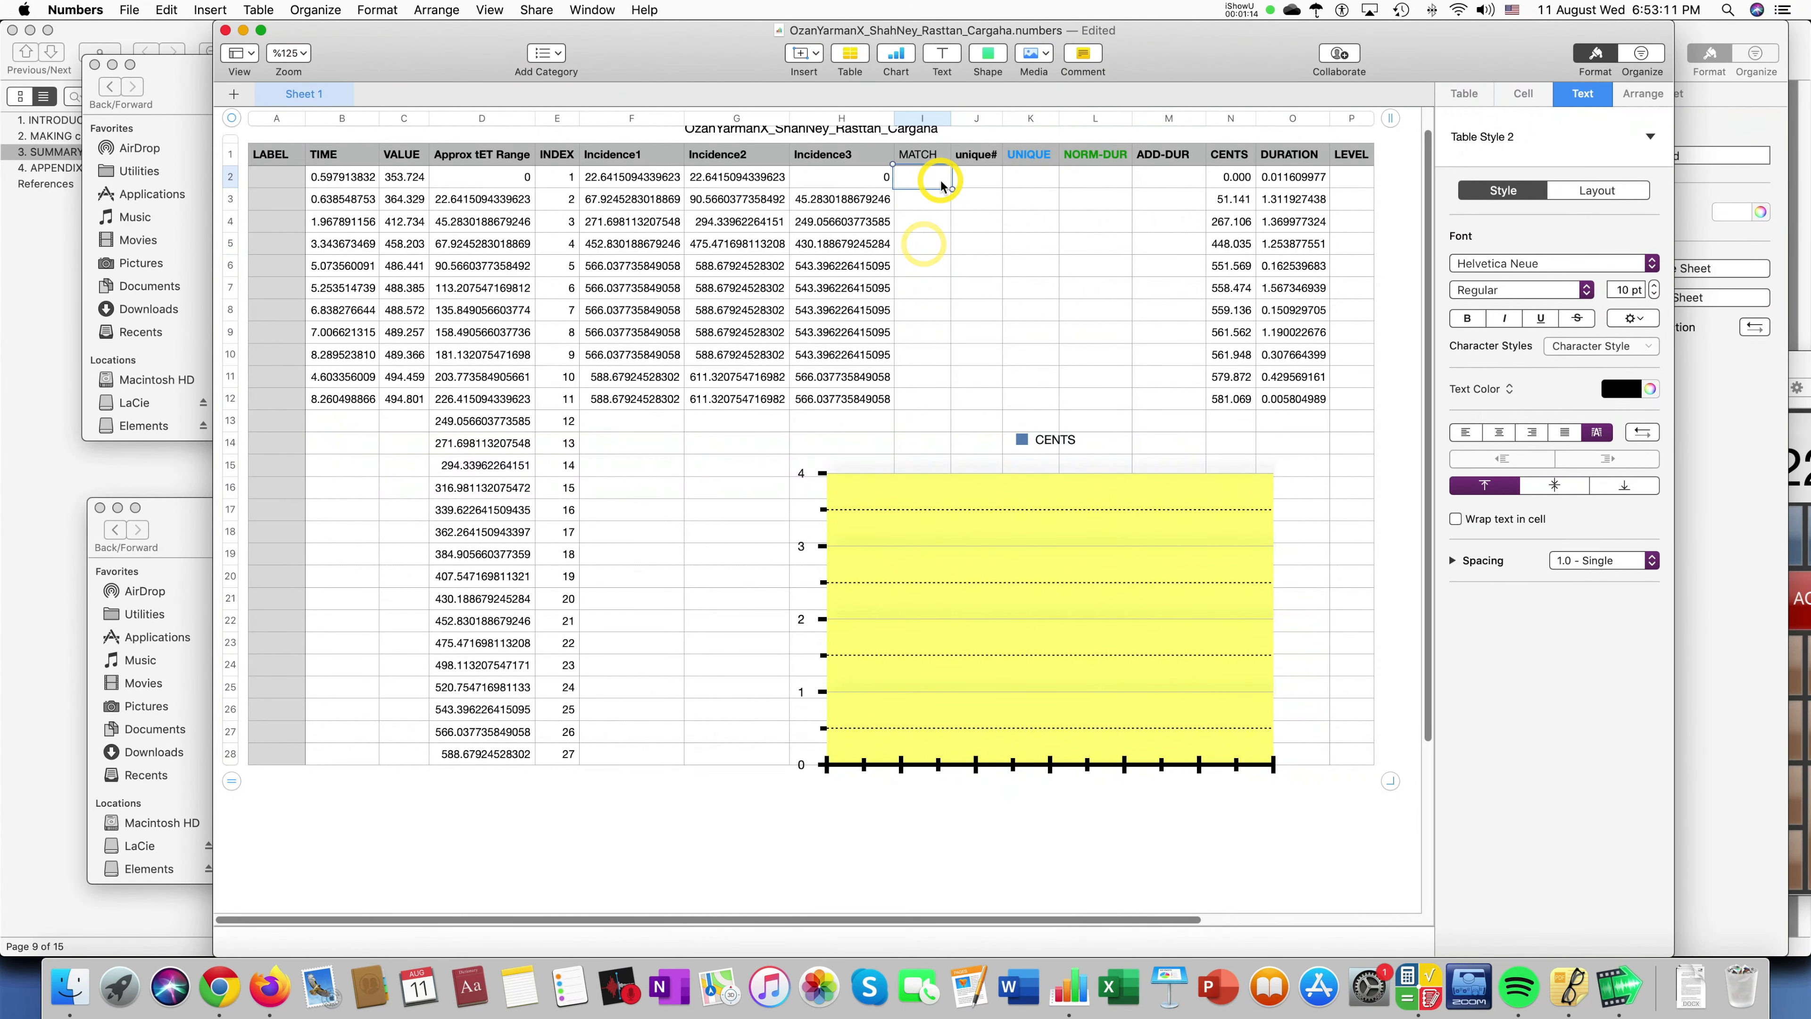
double_click(940, 181)
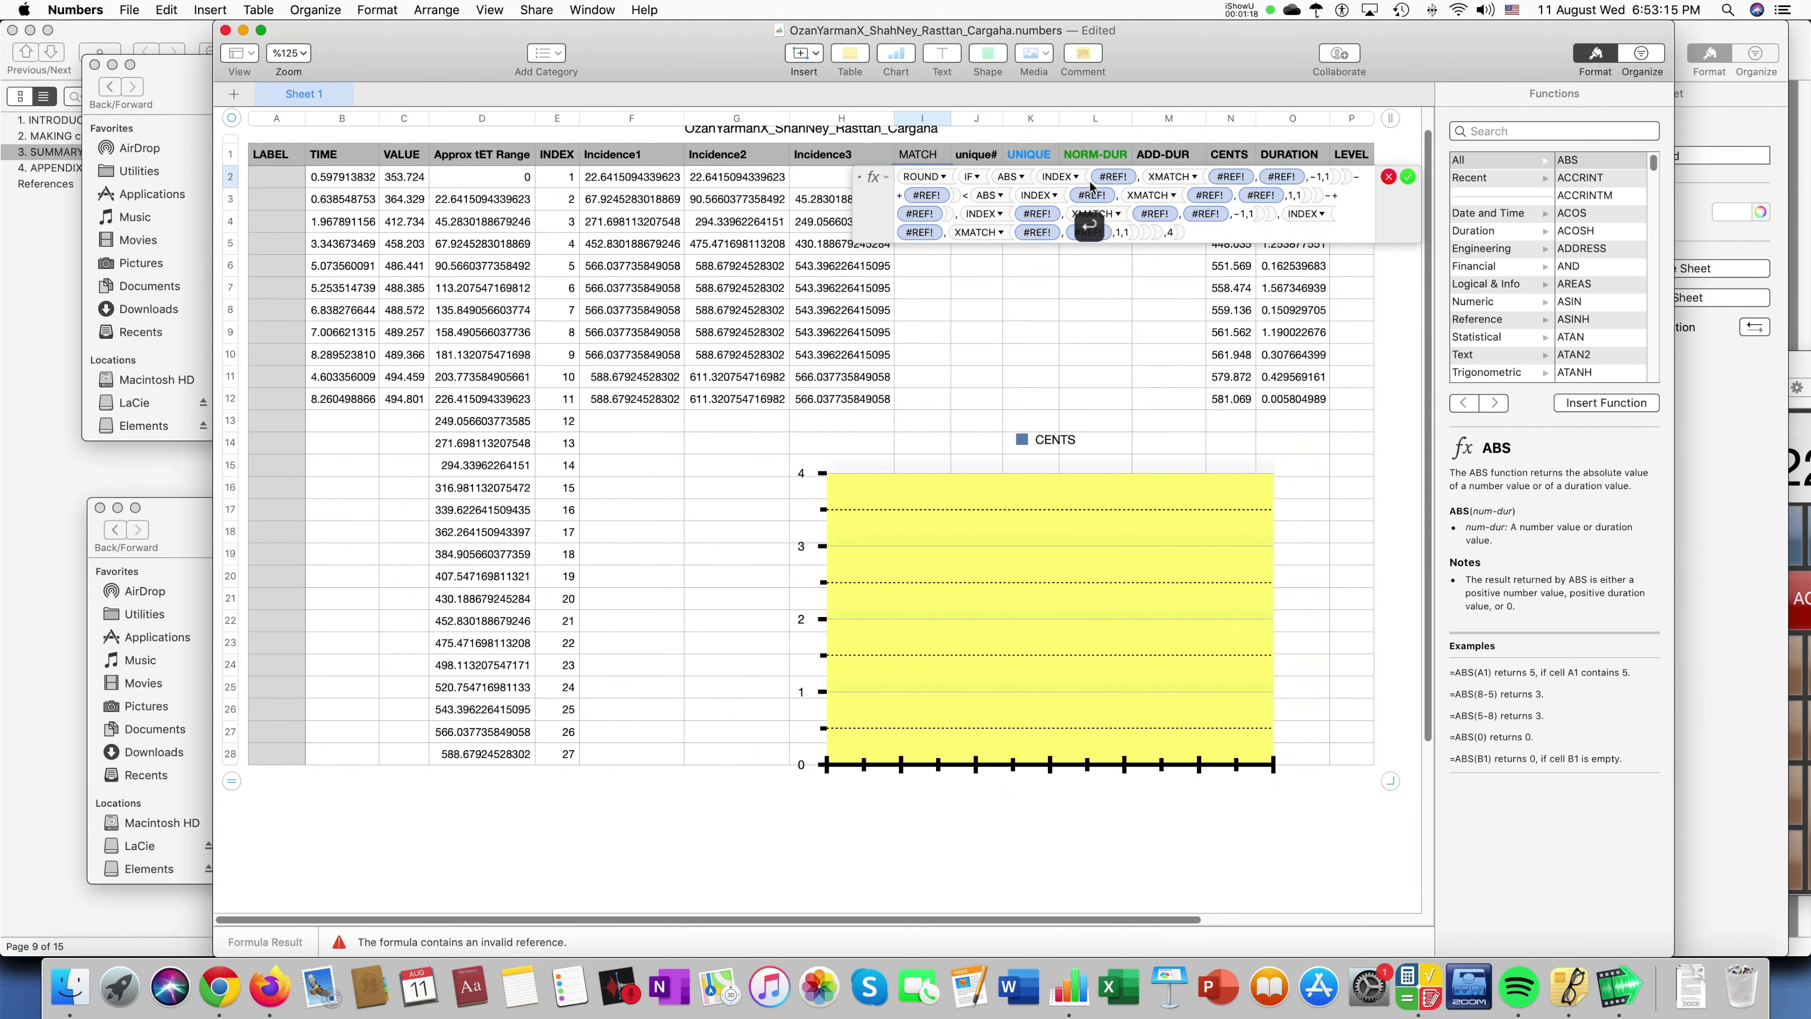
key(Return)
Inspect the reference MATCH formula to see which cells its INDEX range and XMATCH search value point to.
click(1733, 394)
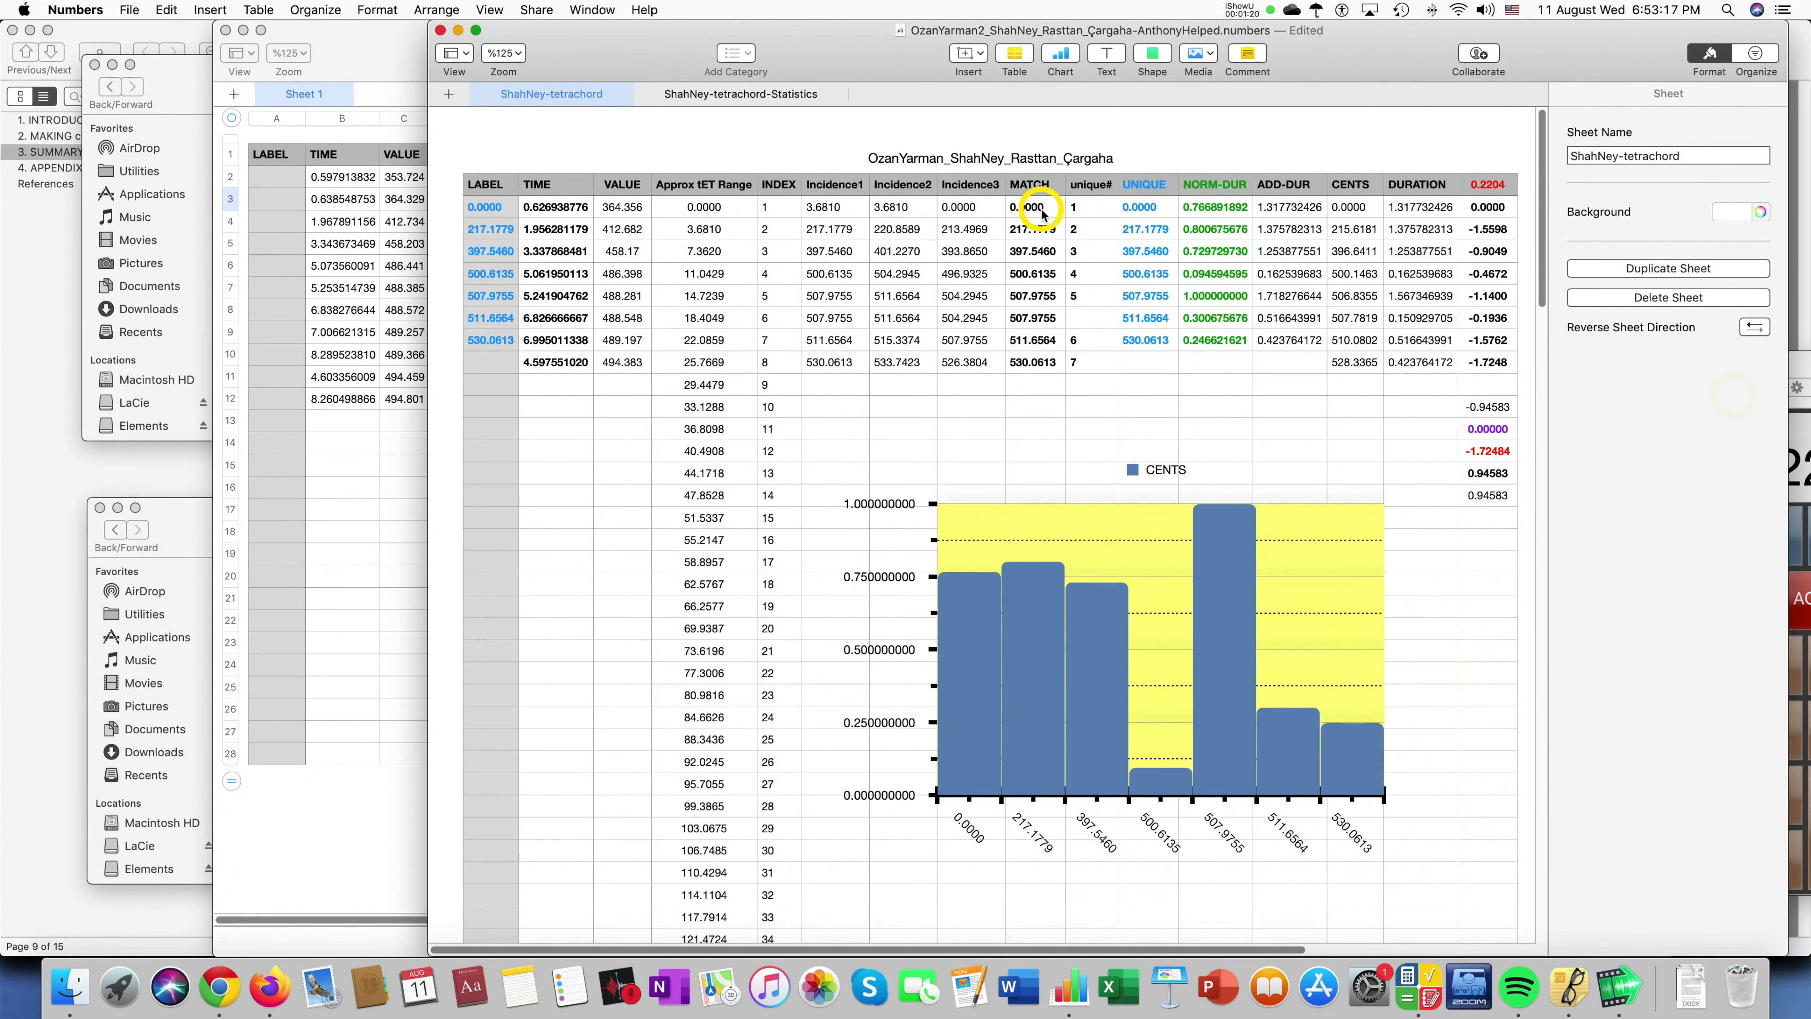
double_click(1041, 209)
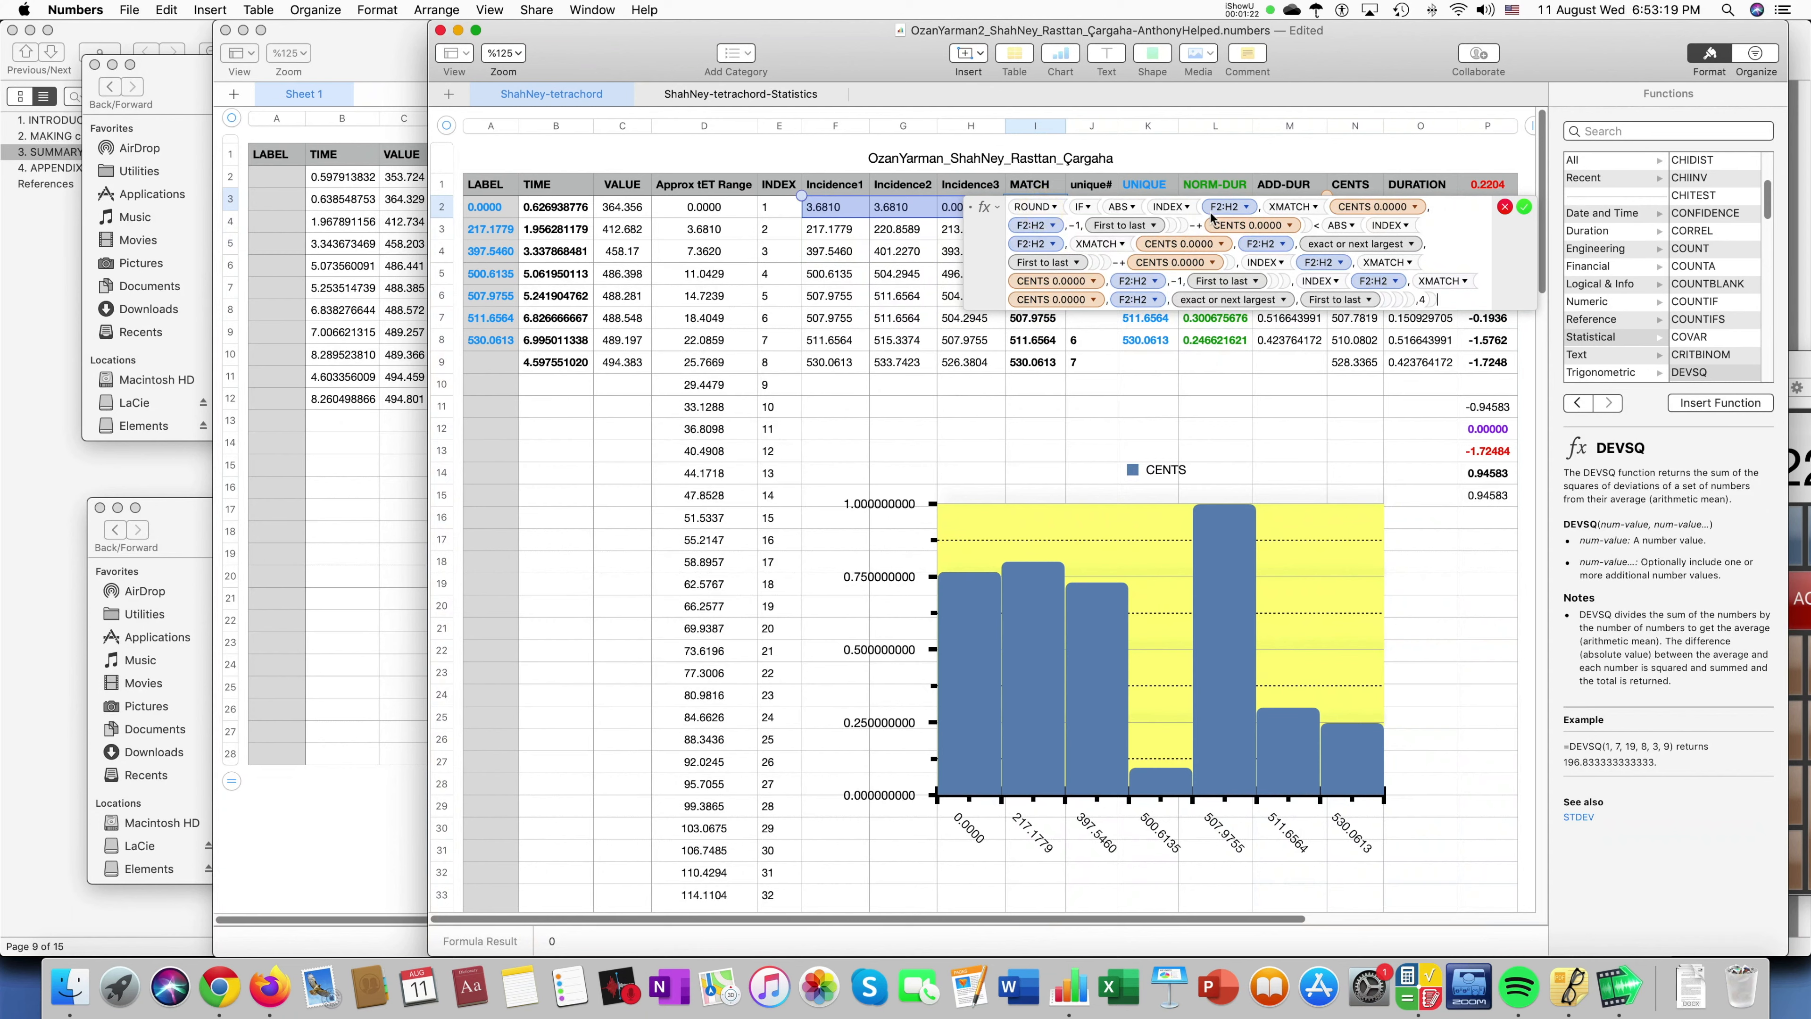
drag(984, 209, 1011, 241)
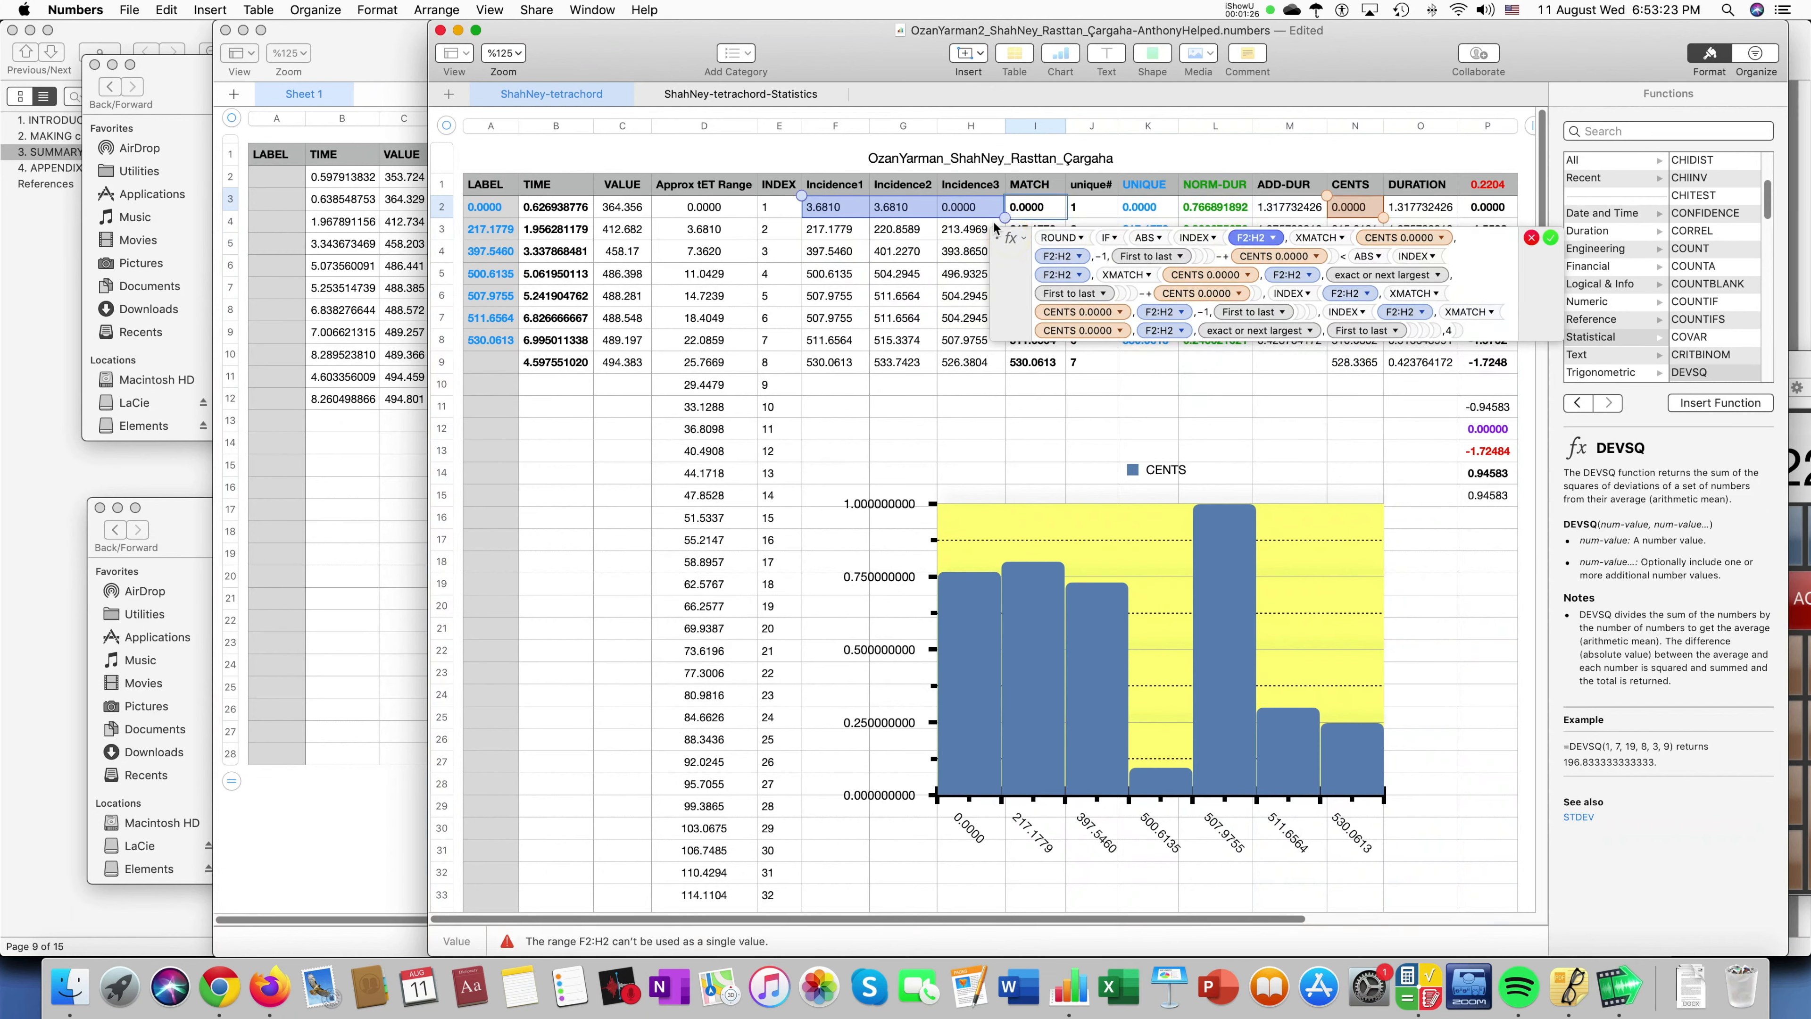
click(1386, 238)
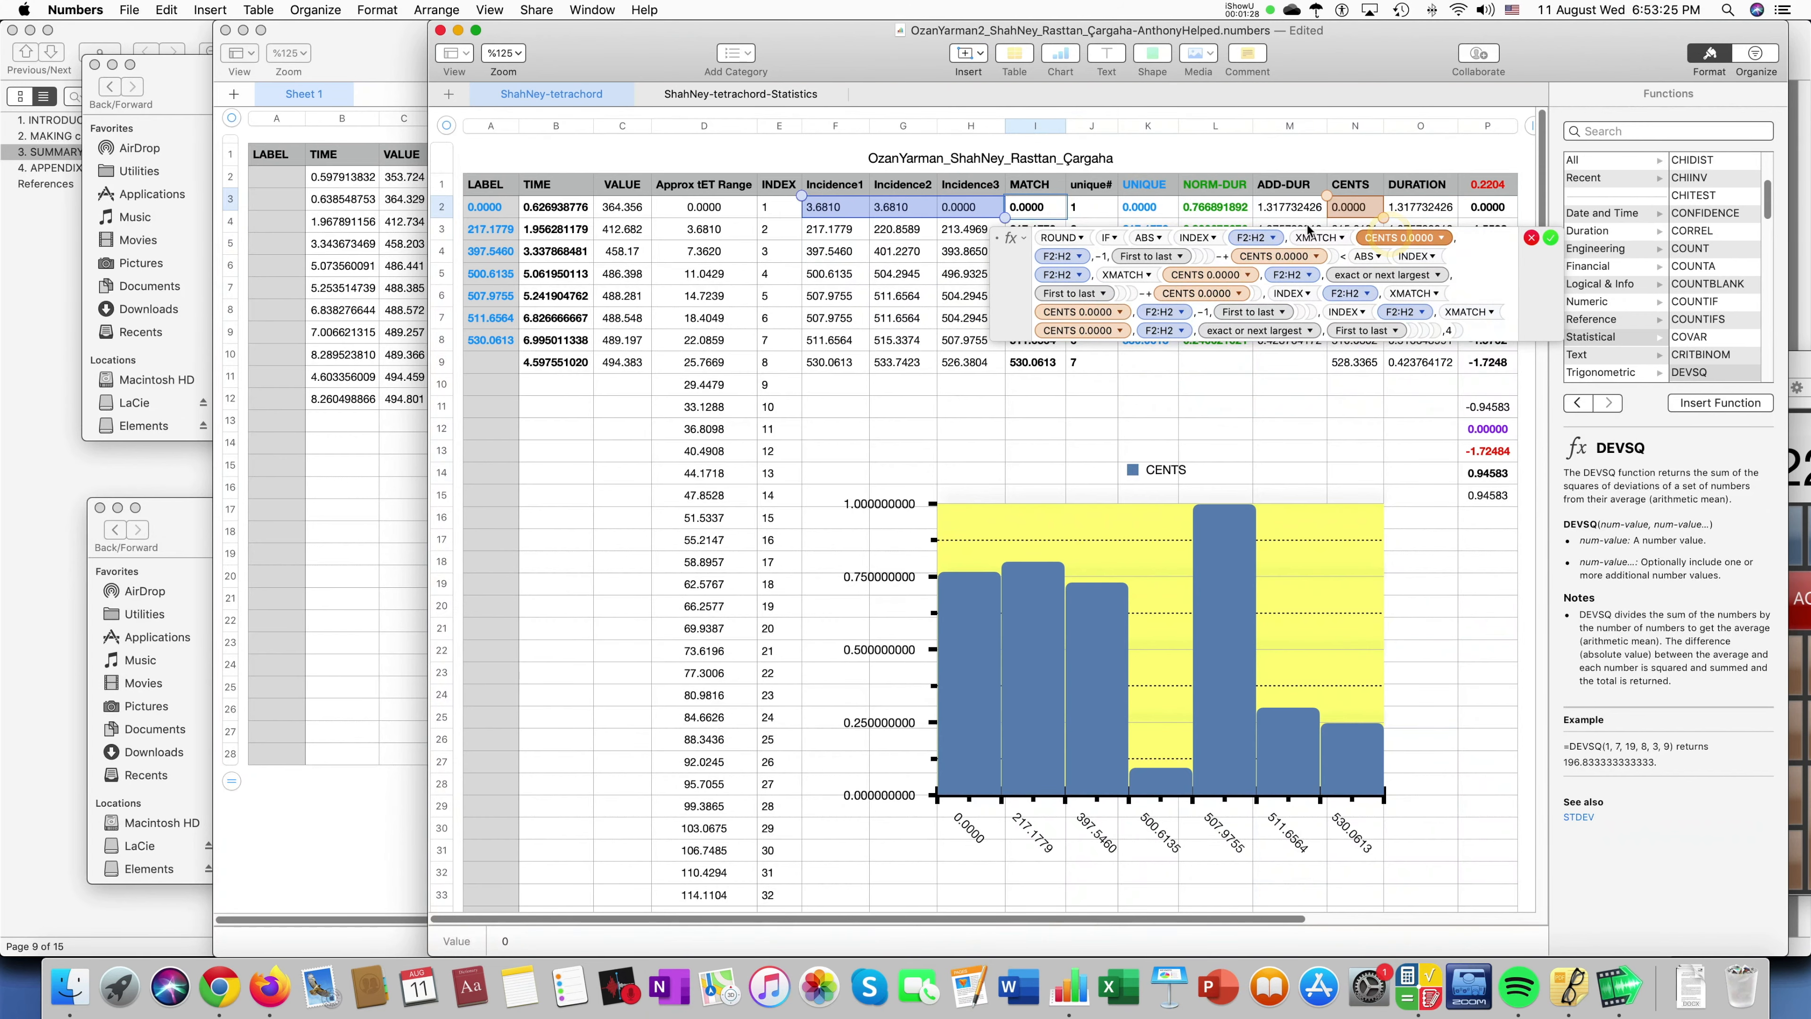
key(Escape)
key(Escape)
In the working MATCH formula, replace the first invalid INDEX range with F2:H2 and the first XMATCH search value with CENTS cell N2.
click(392, 379)
double_click(926, 177)
click(1107, 178)
drag(638, 176, 841, 218)
click(1214, 217)
click(1236, 184)
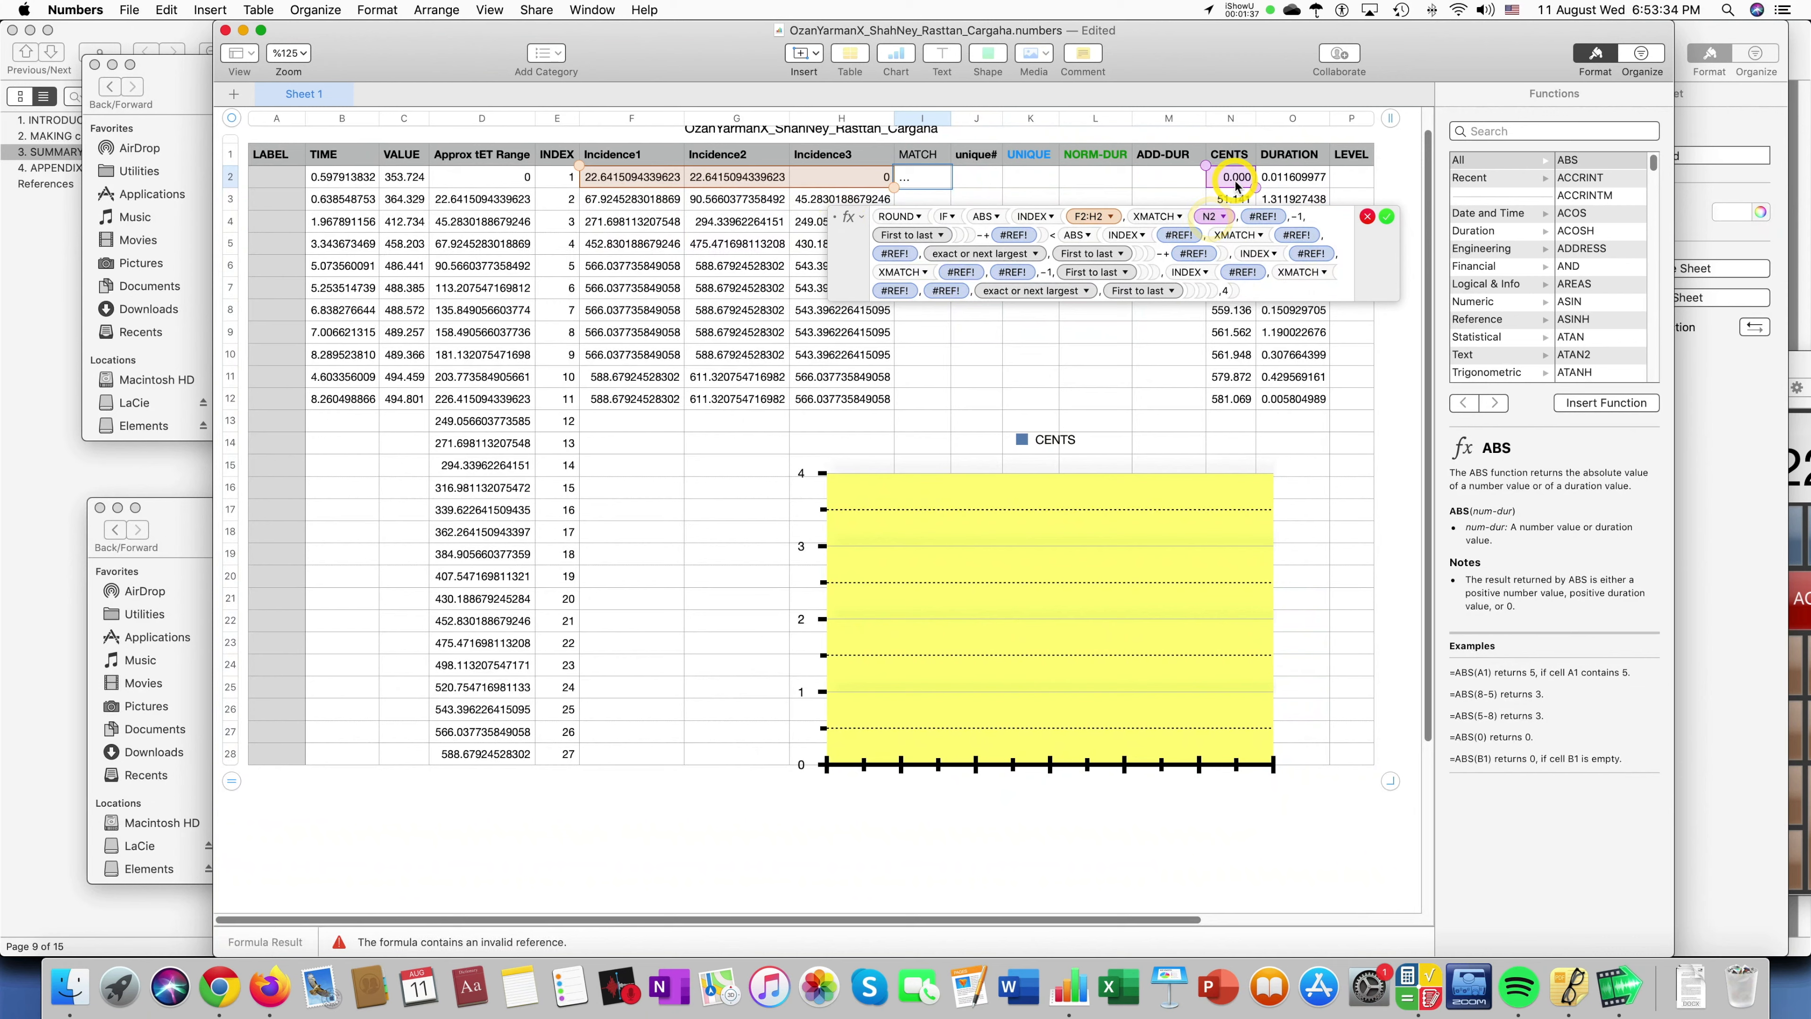
Copy the F2:H2 reference over the invalid ranges in the first two XMATCH functions and the second and third INDEX functions.
click(1091, 216)
key(cmd+c)
click(1260, 217)
key(cmd+v)
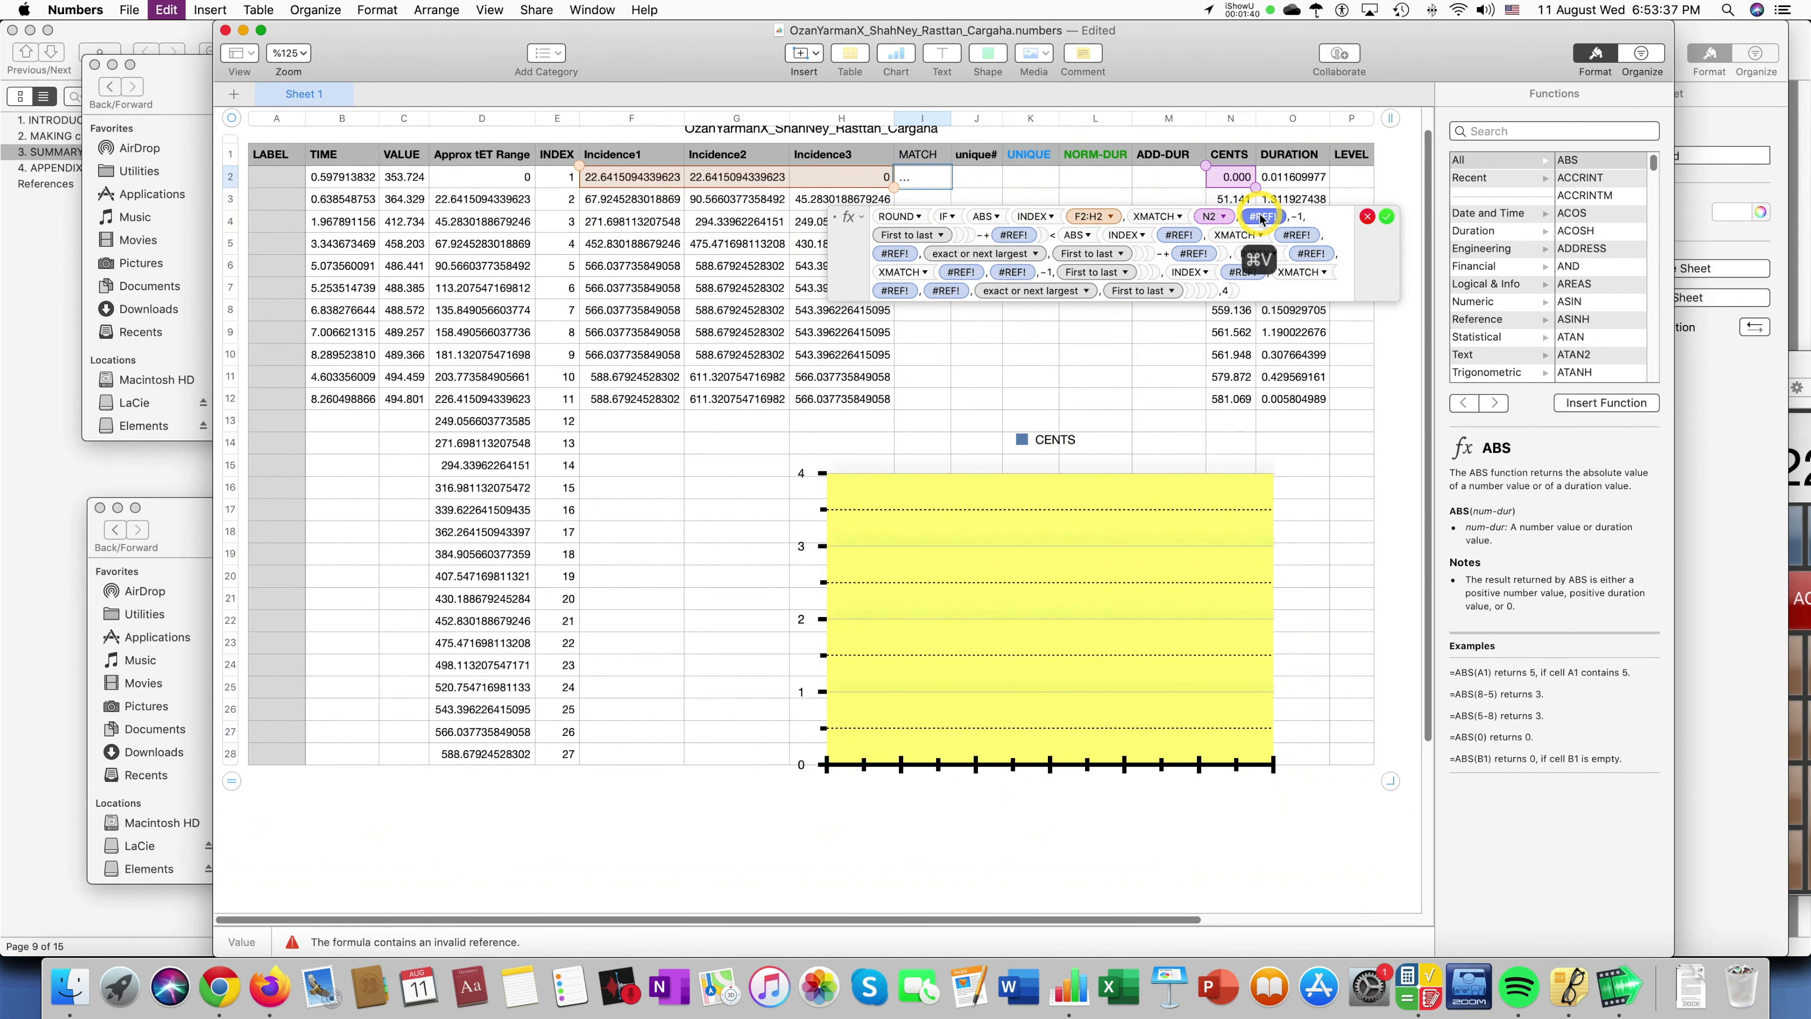
click(1176, 235)
key(cmd+v)
click(891, 253)
key(cmd+v)
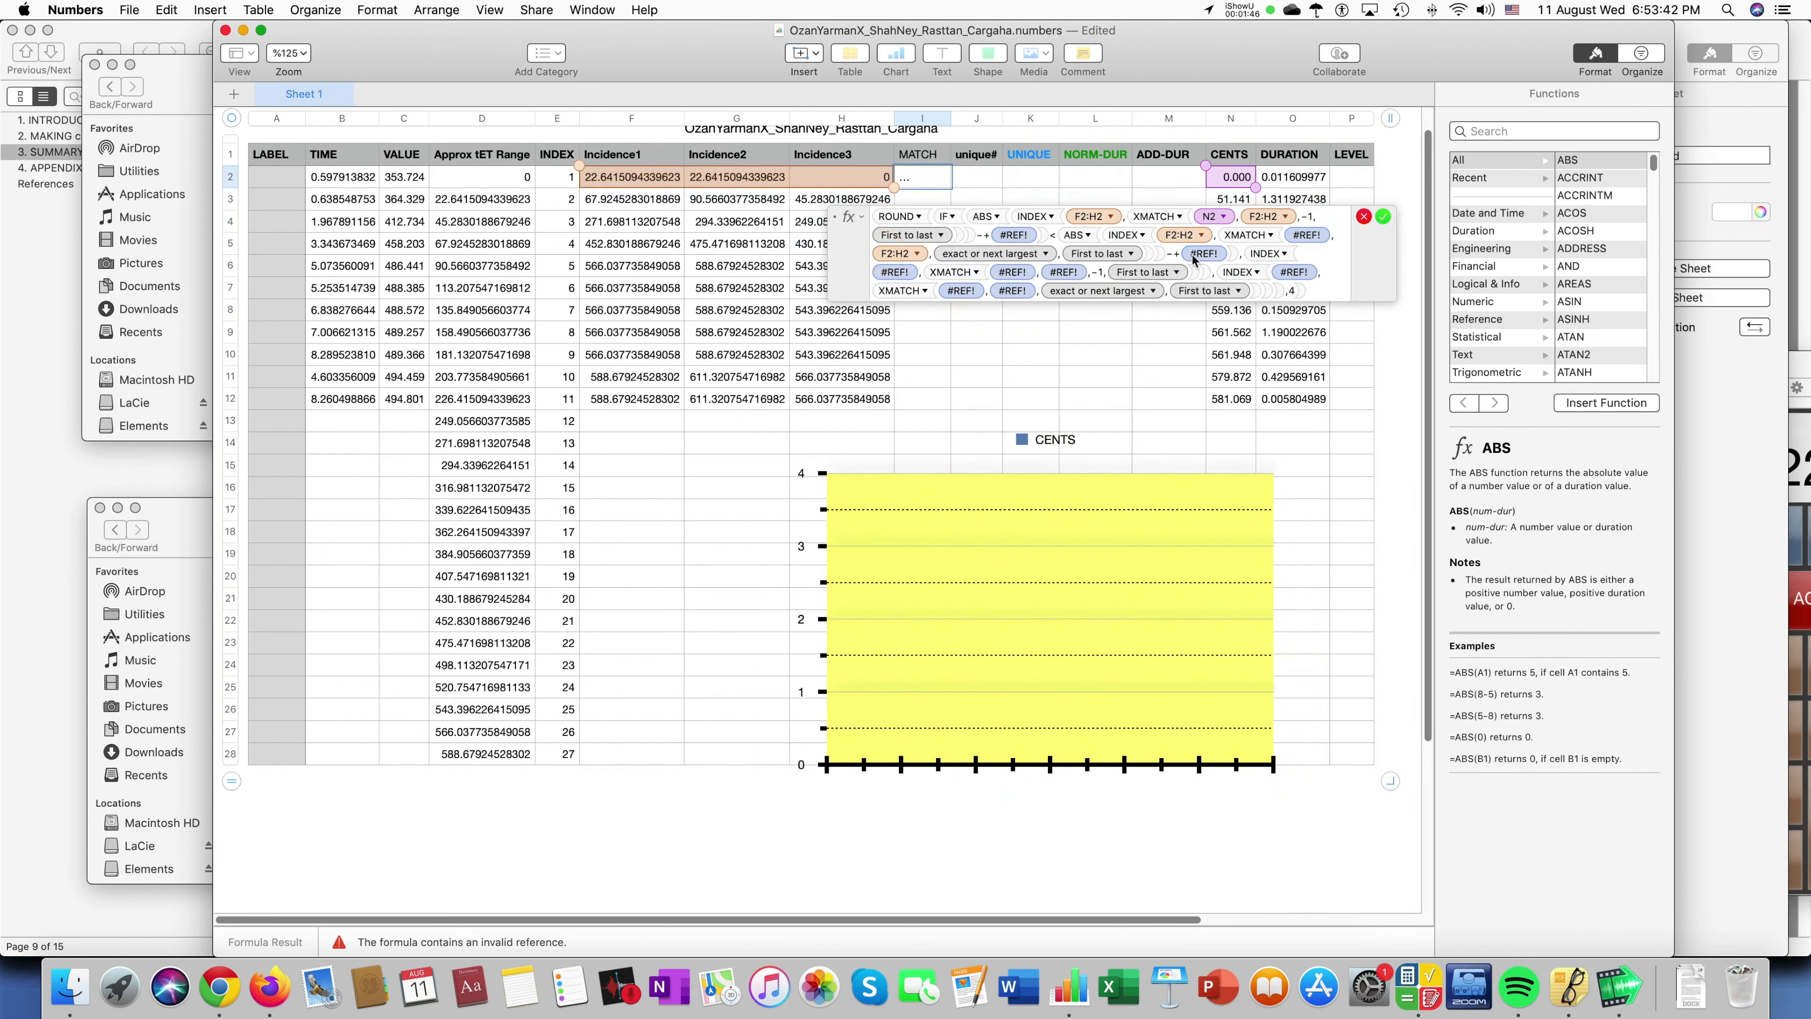
click(891, 277)
key(cmd+v)
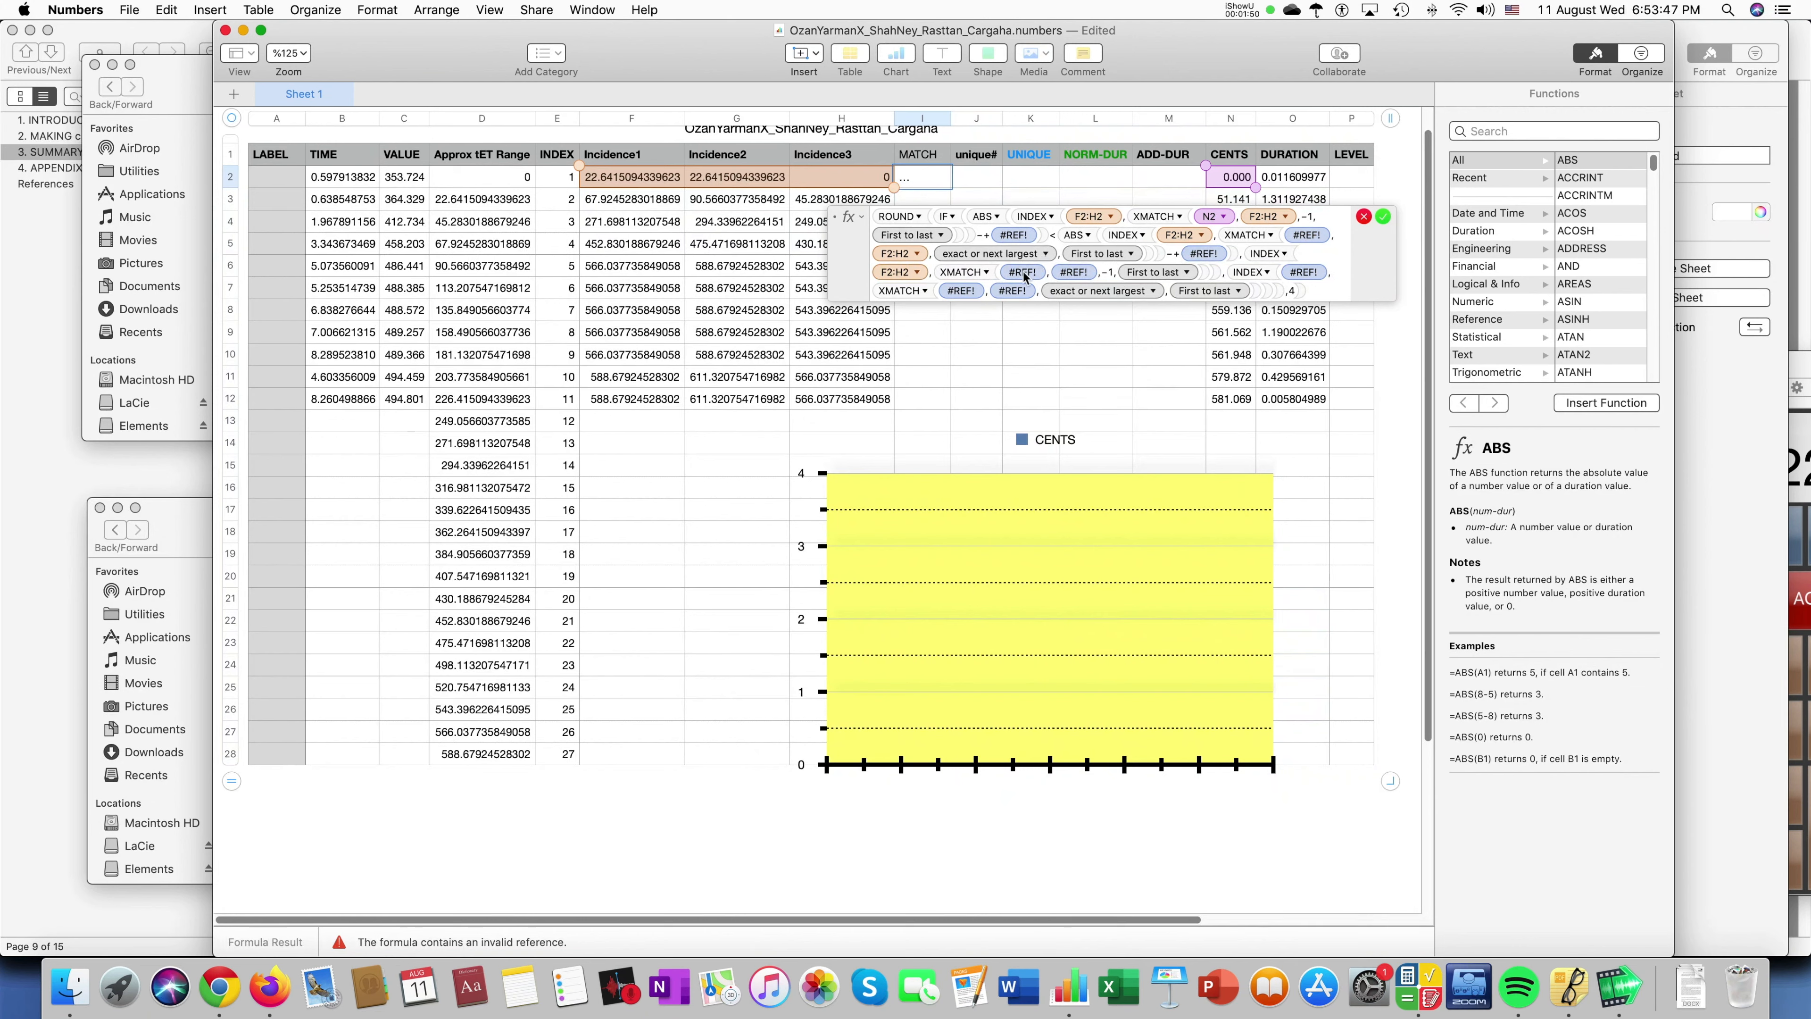
Copy the N2 reference over both invalid subtracted values and the remaining three XMATCH search values.
click(1209, 218)
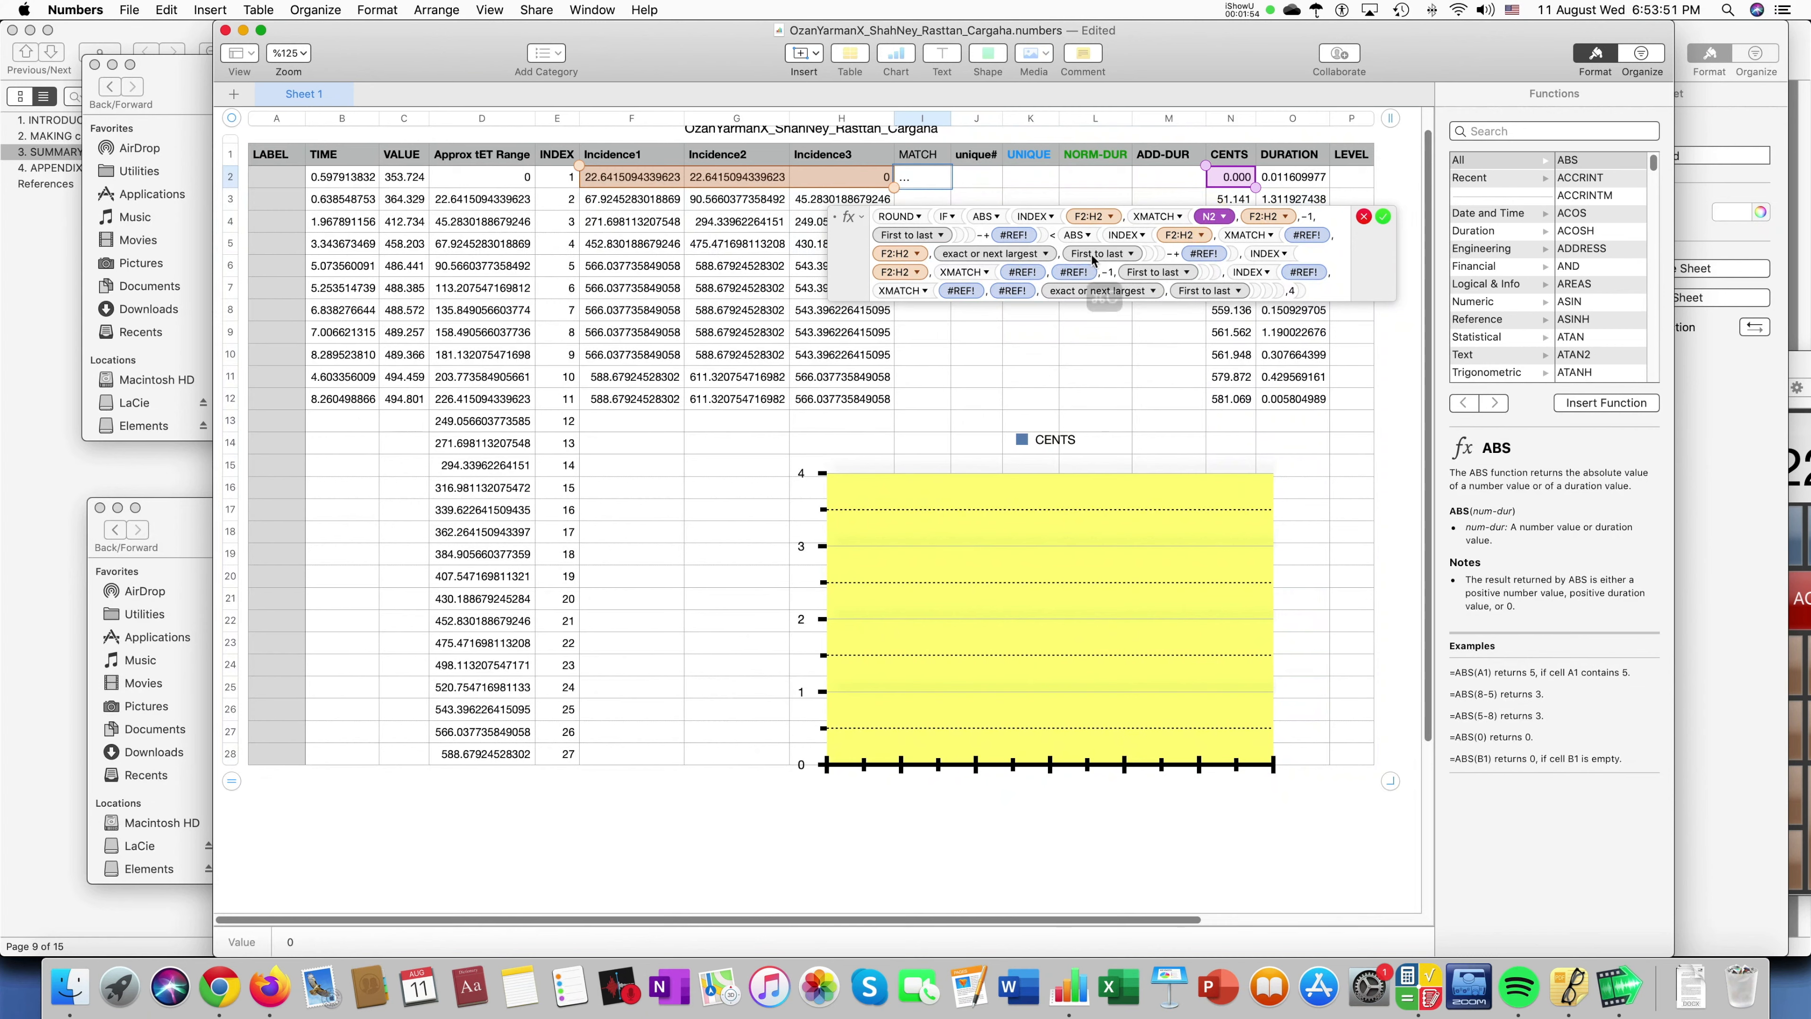
click(1013, 236)
key(cmd+v)
click(1305, 235)
key(cmd+v)
click(1204, 253)
key(cmd+v)
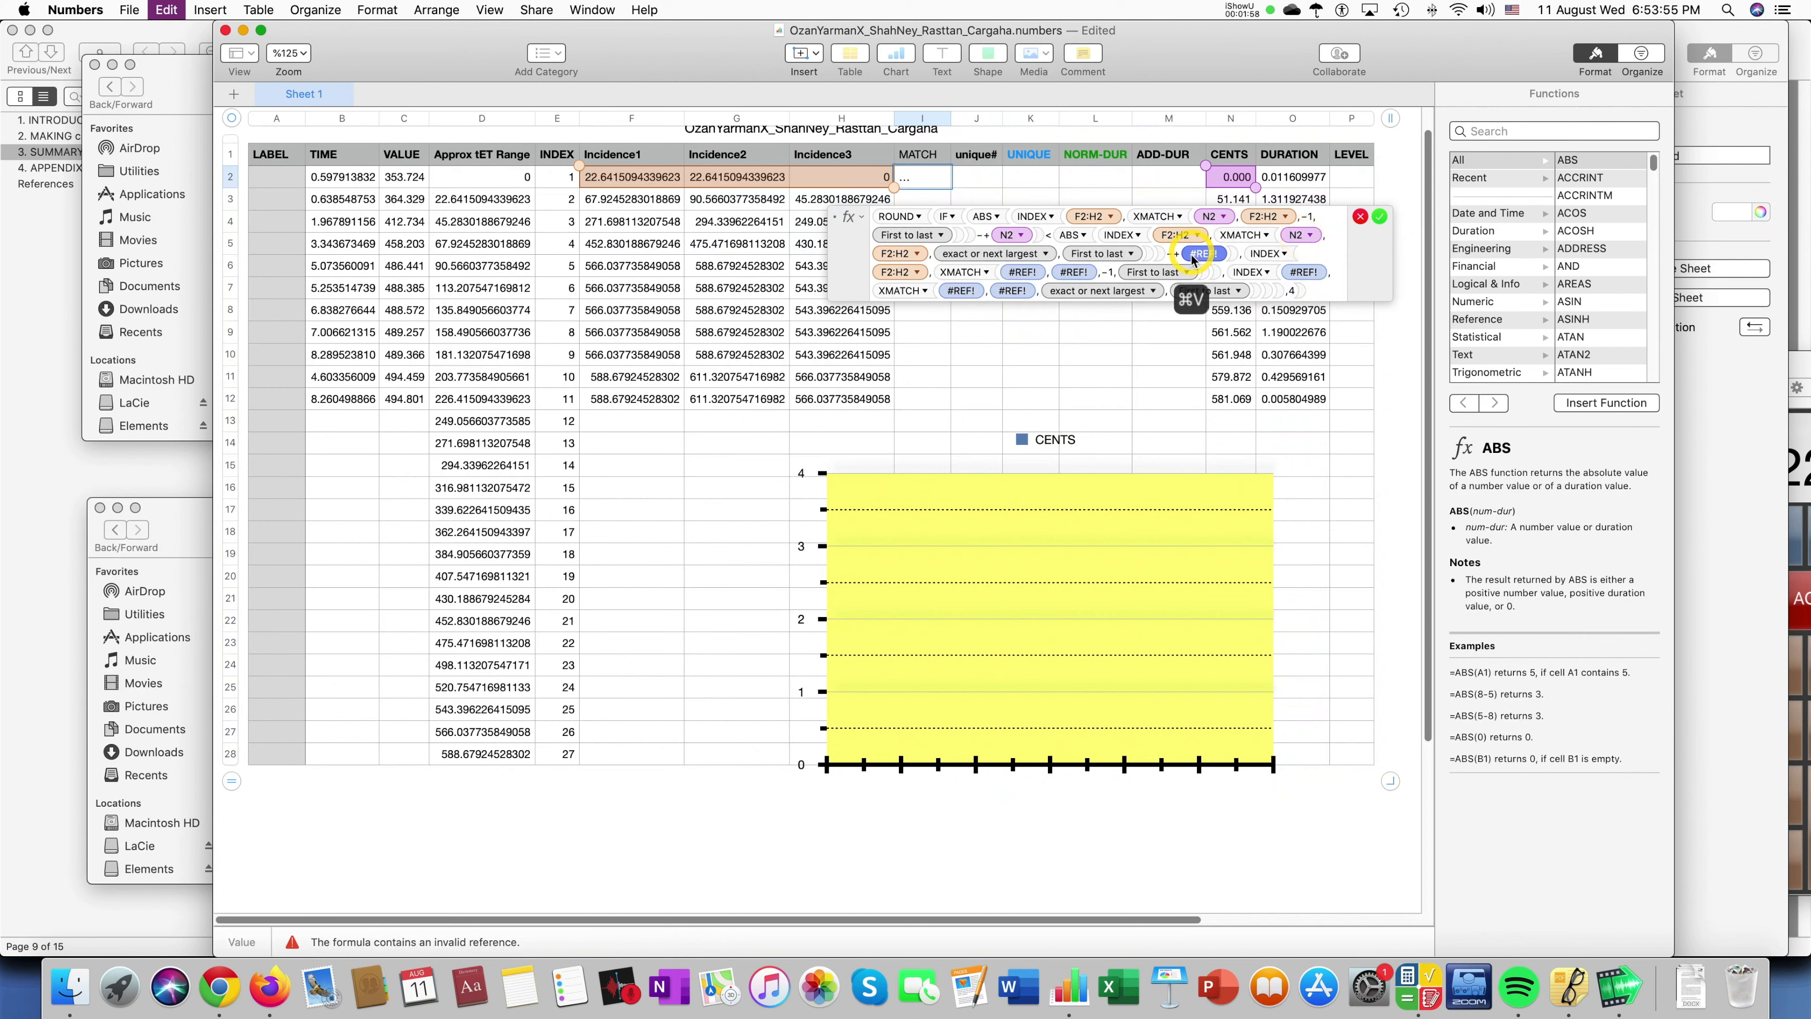
click(1019, 273)
key(cmd+v)
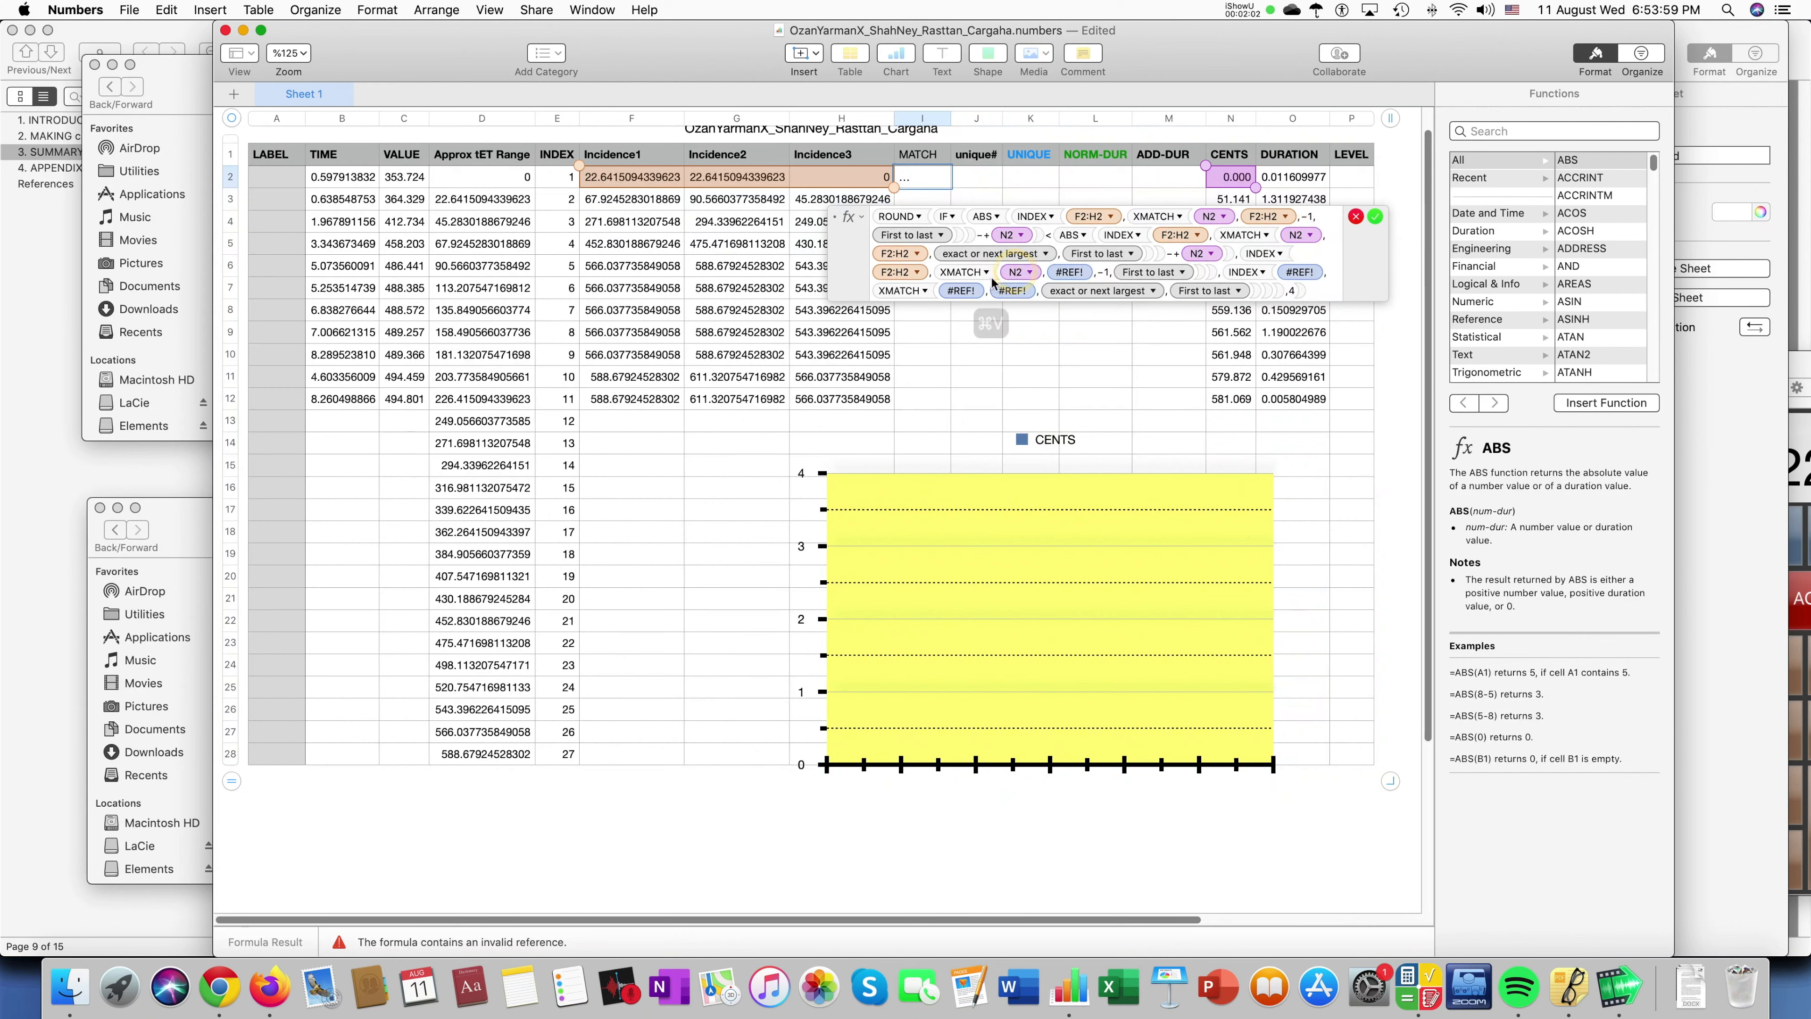
click(963, 290)
key(cmd+v)
Copy F2:H2 over the last INDEX range and the last two XMATCH search ranges, and accept the formula.
click(897, 272)
key(cmd+c)
click(1067, 273)
key(cmd+v)
click(1307, 273)
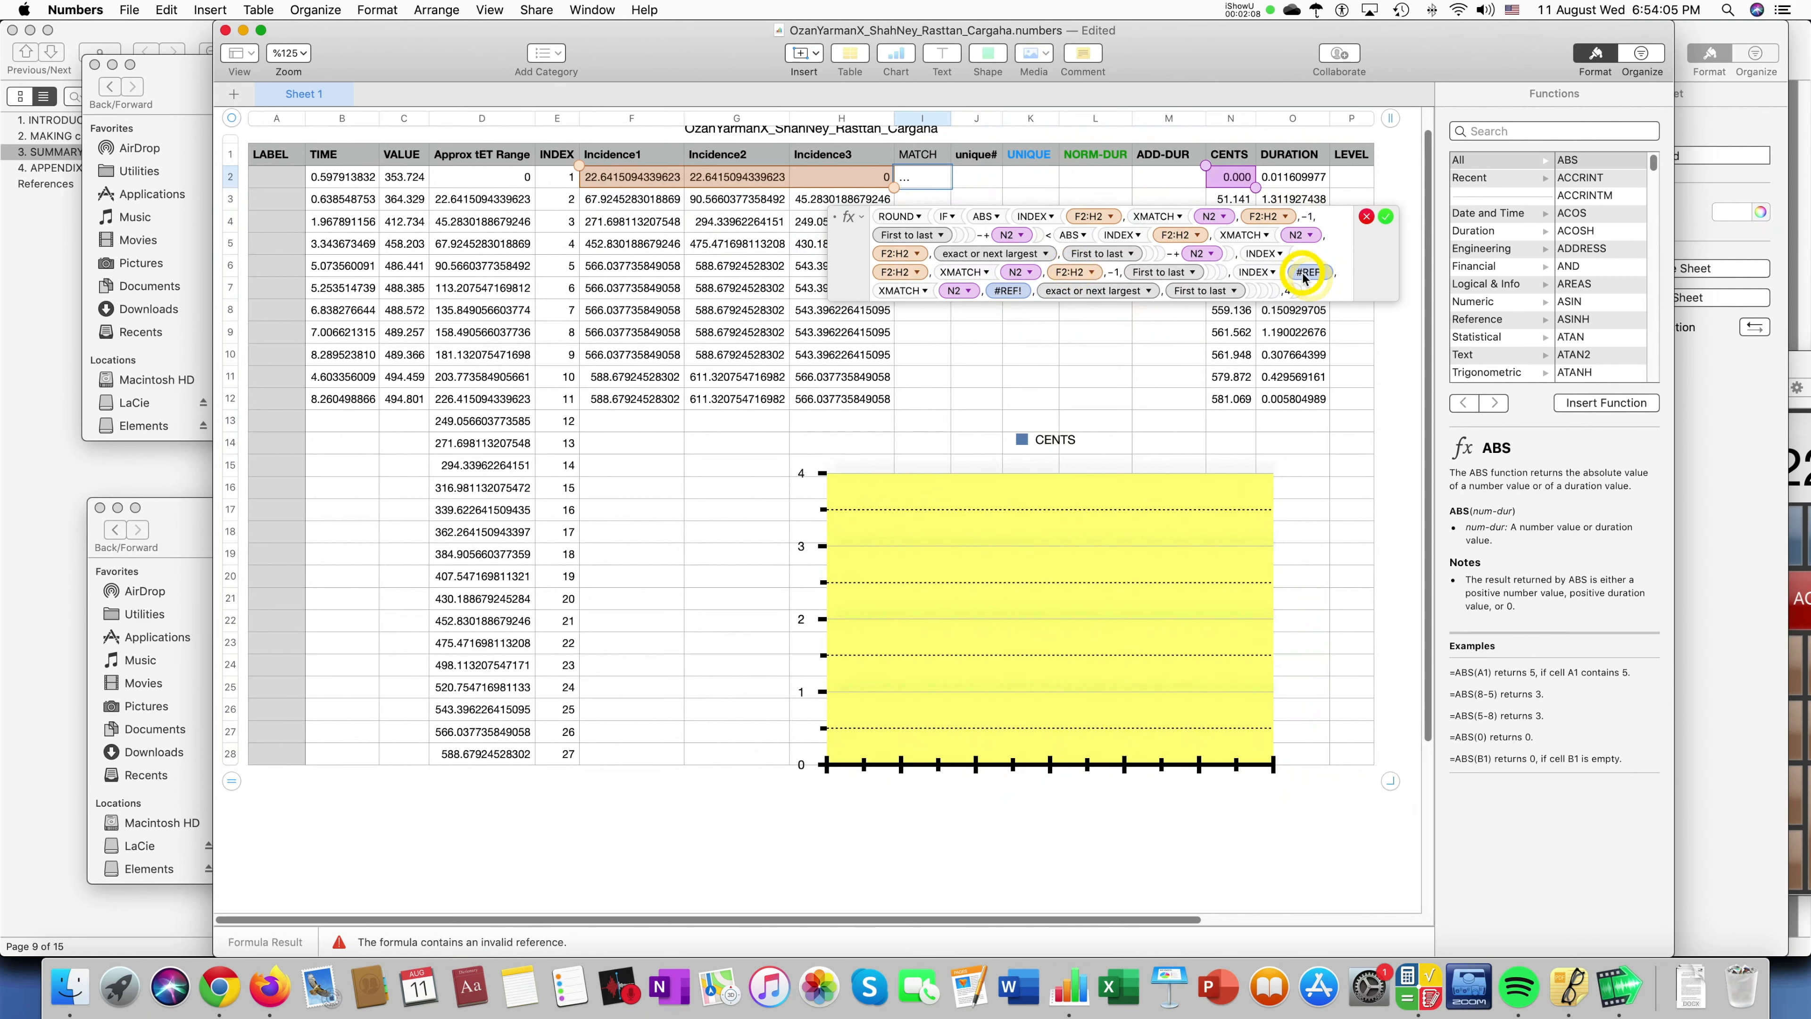
key(cmd+v)
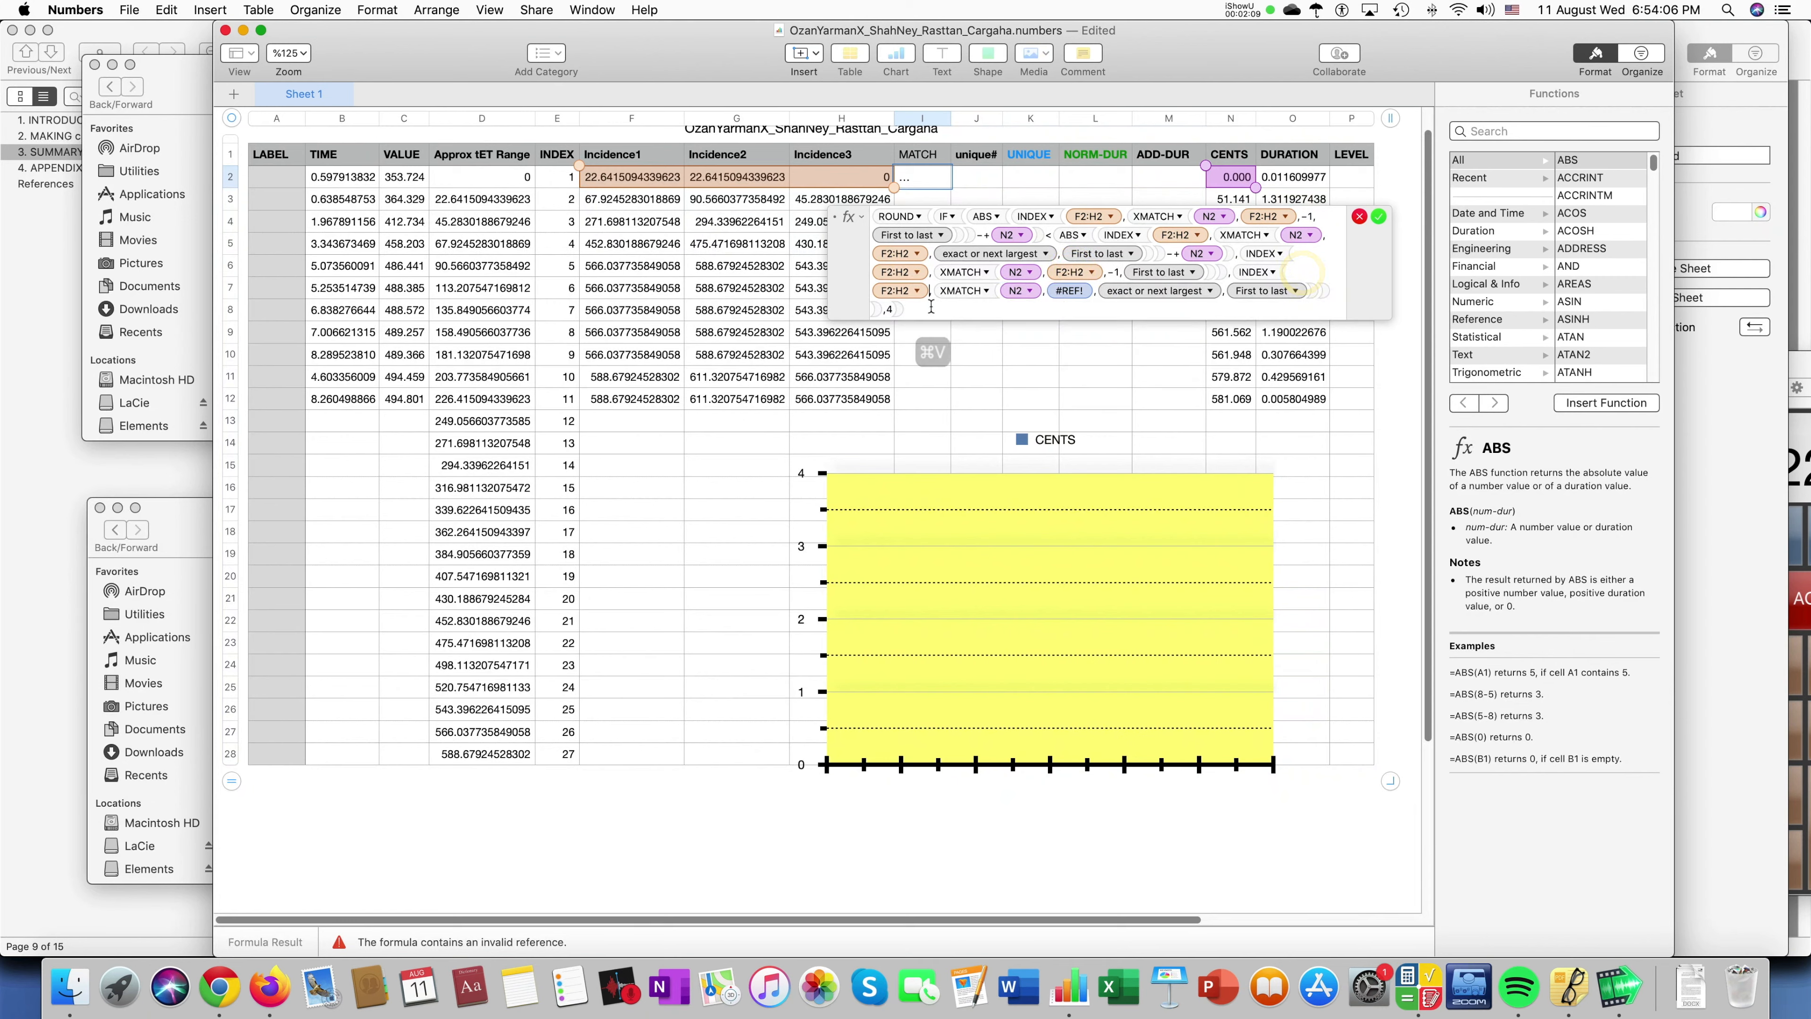
click(1057, 292)
key(cmd+v)
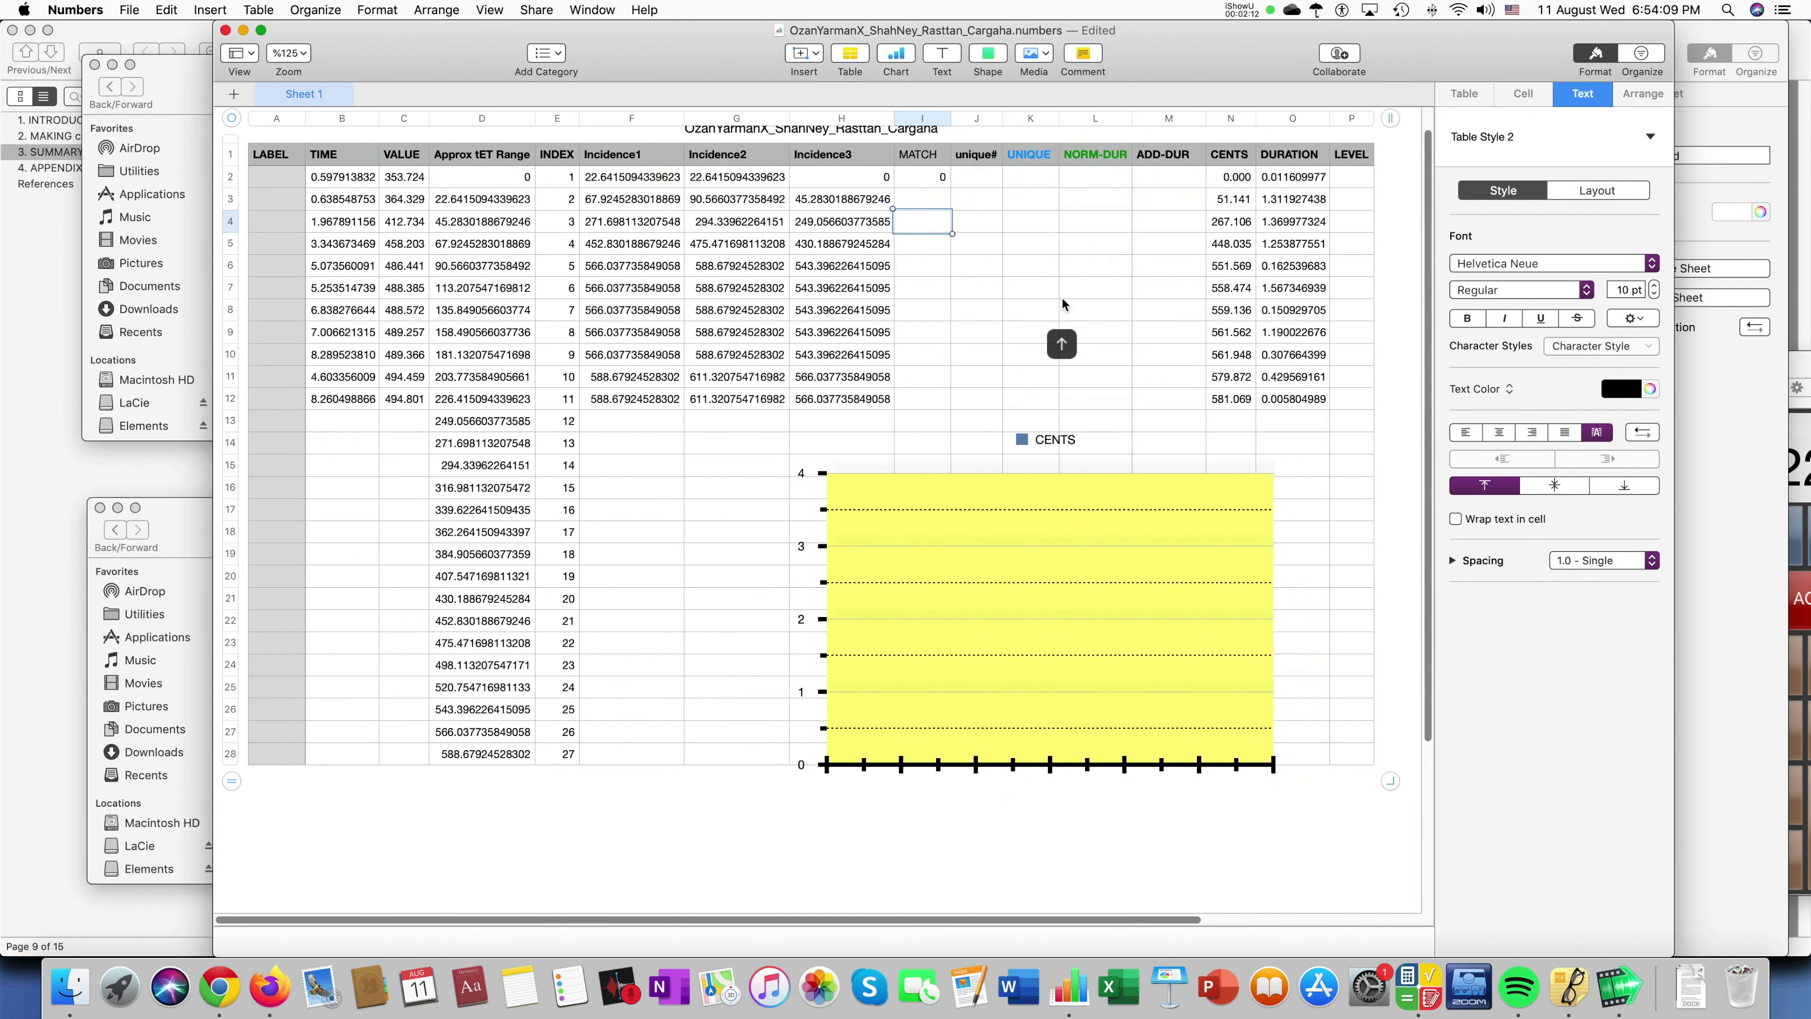
Fill the first MATCH formula down the column through row 12.
key(Up)
drag(921, 191, 922, 405)
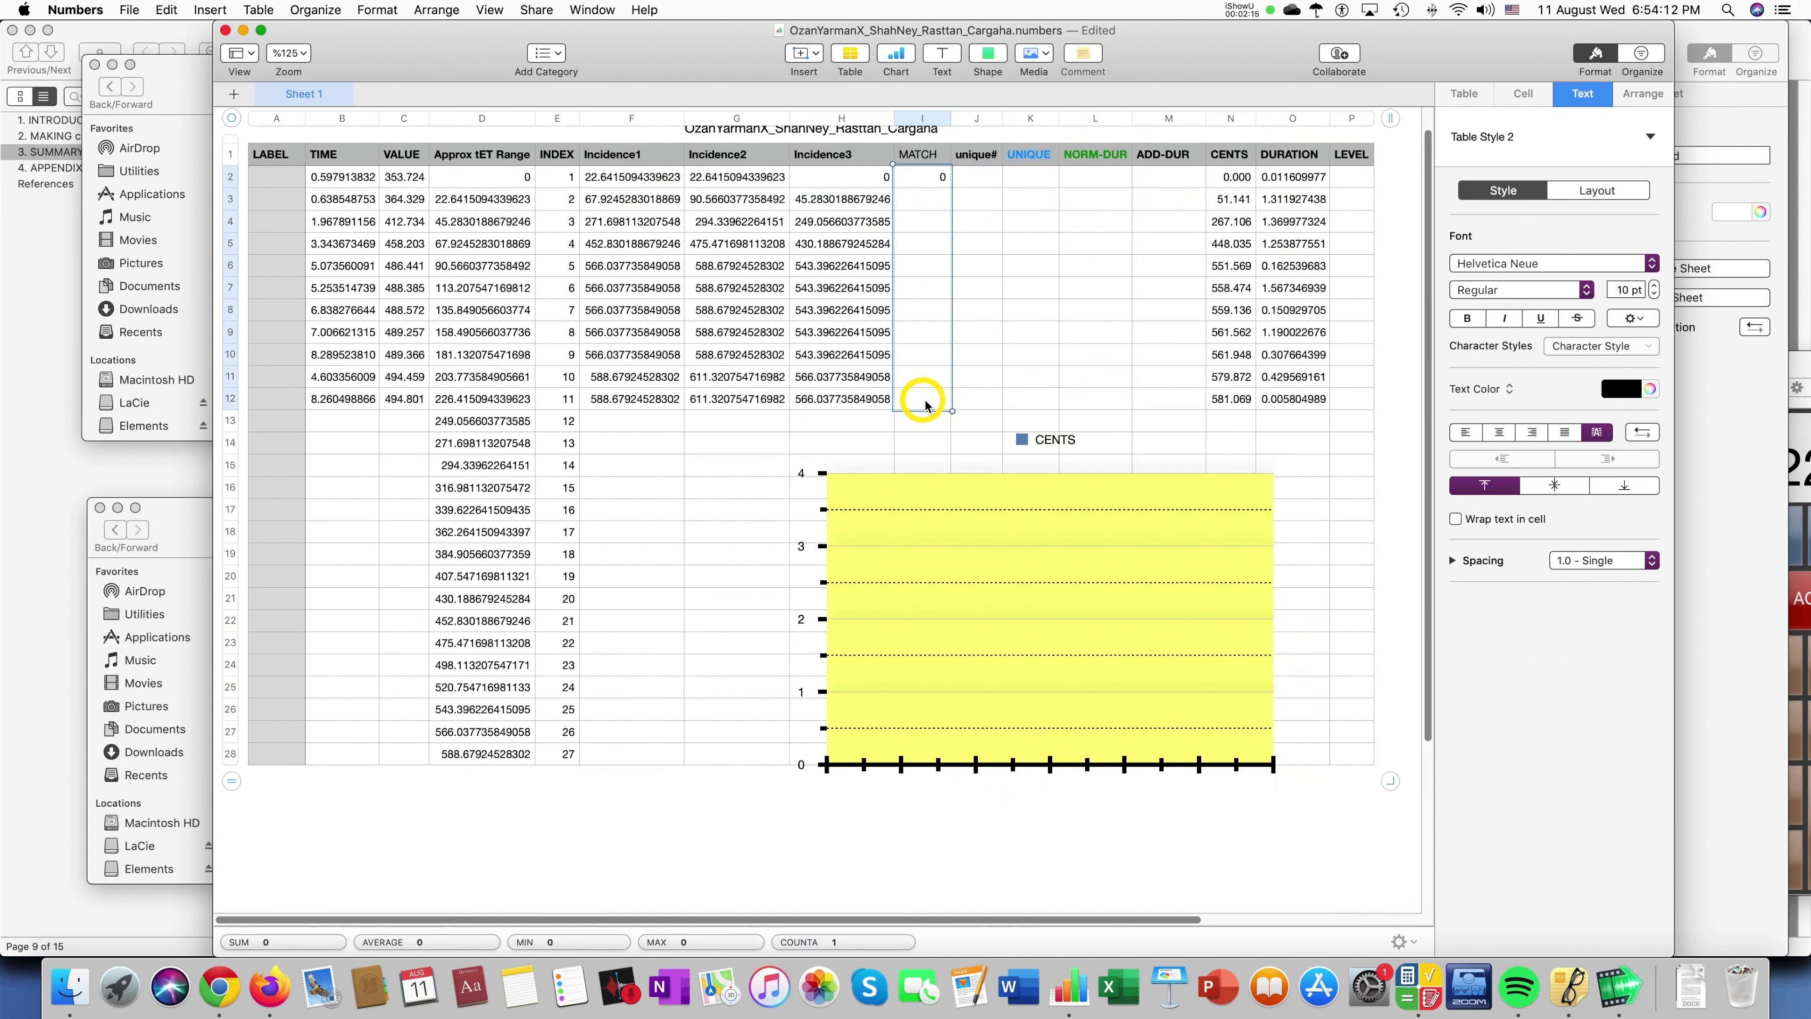
click(1014, 354)
click(992, 179)
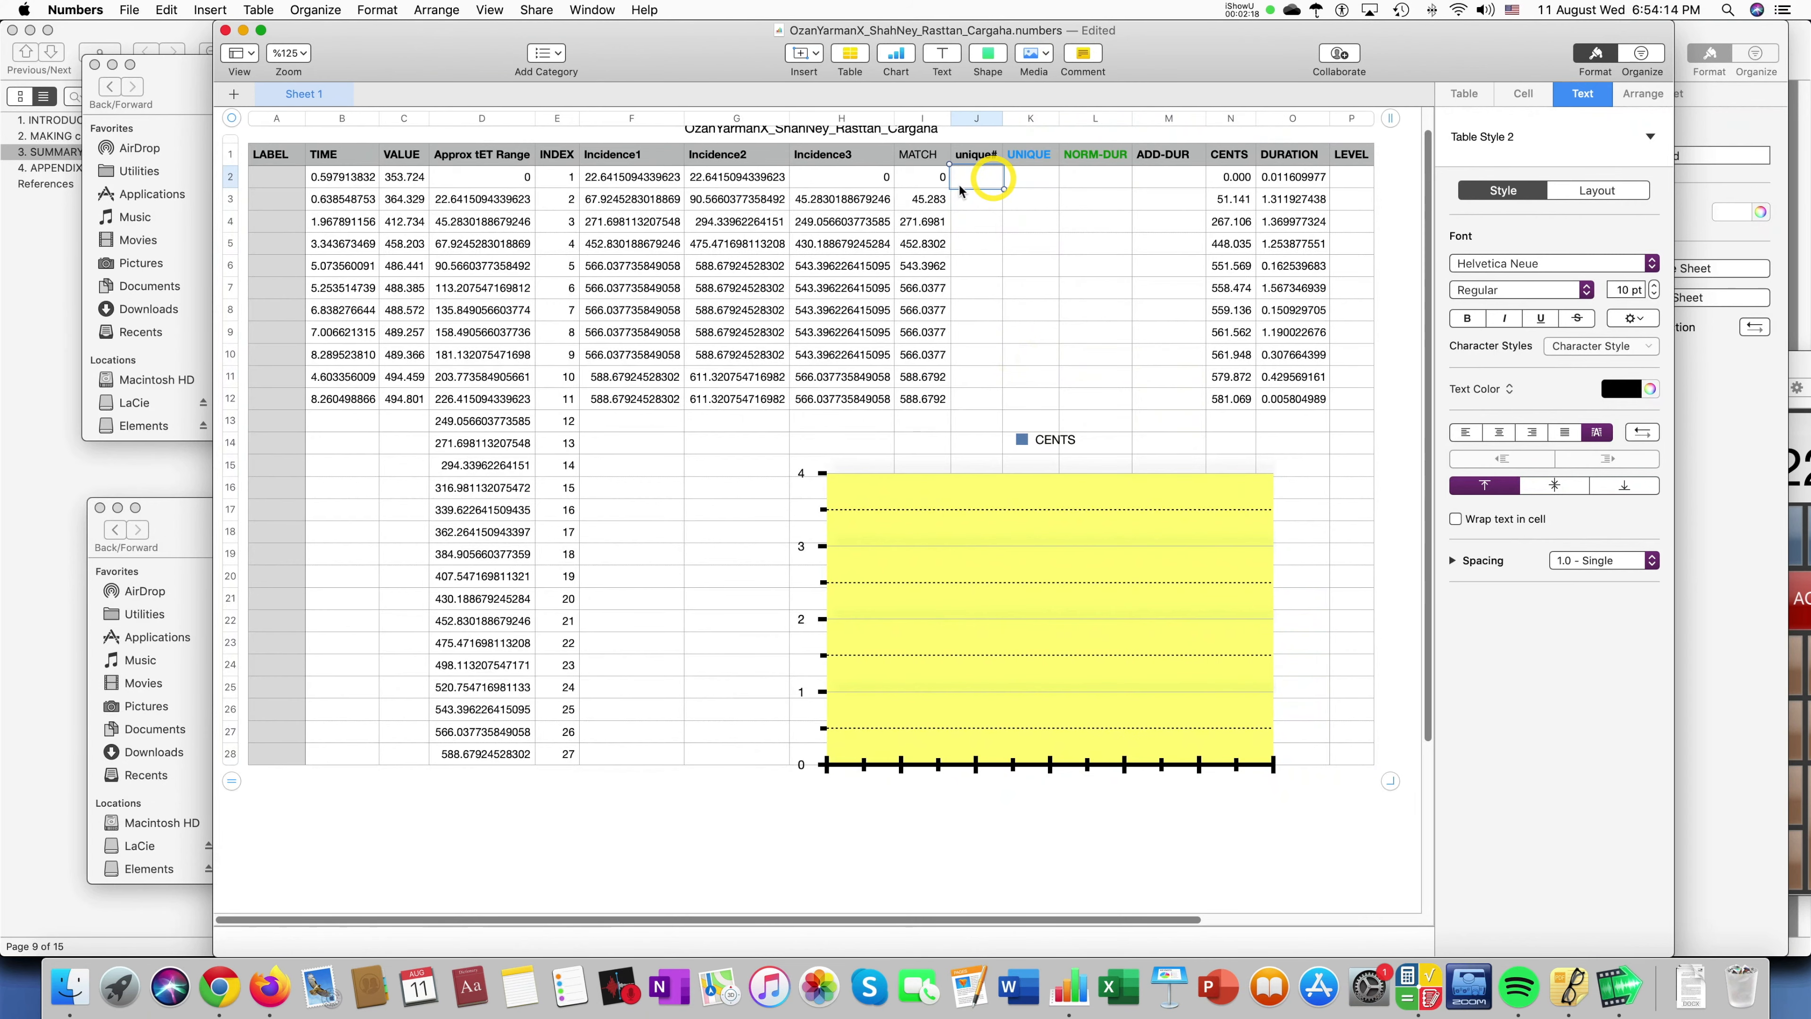
Make the MATCH column bold from its header through row 12.
drag(934, 154, 926, 401)
key(super+b)
click(1057, 345)
Copy the IF, AND, COUNTIF and MAX formula from the reference spreadsheet's first unique# cell and leave the cell unedited.
double_click(983, 163)
click(979, 180)
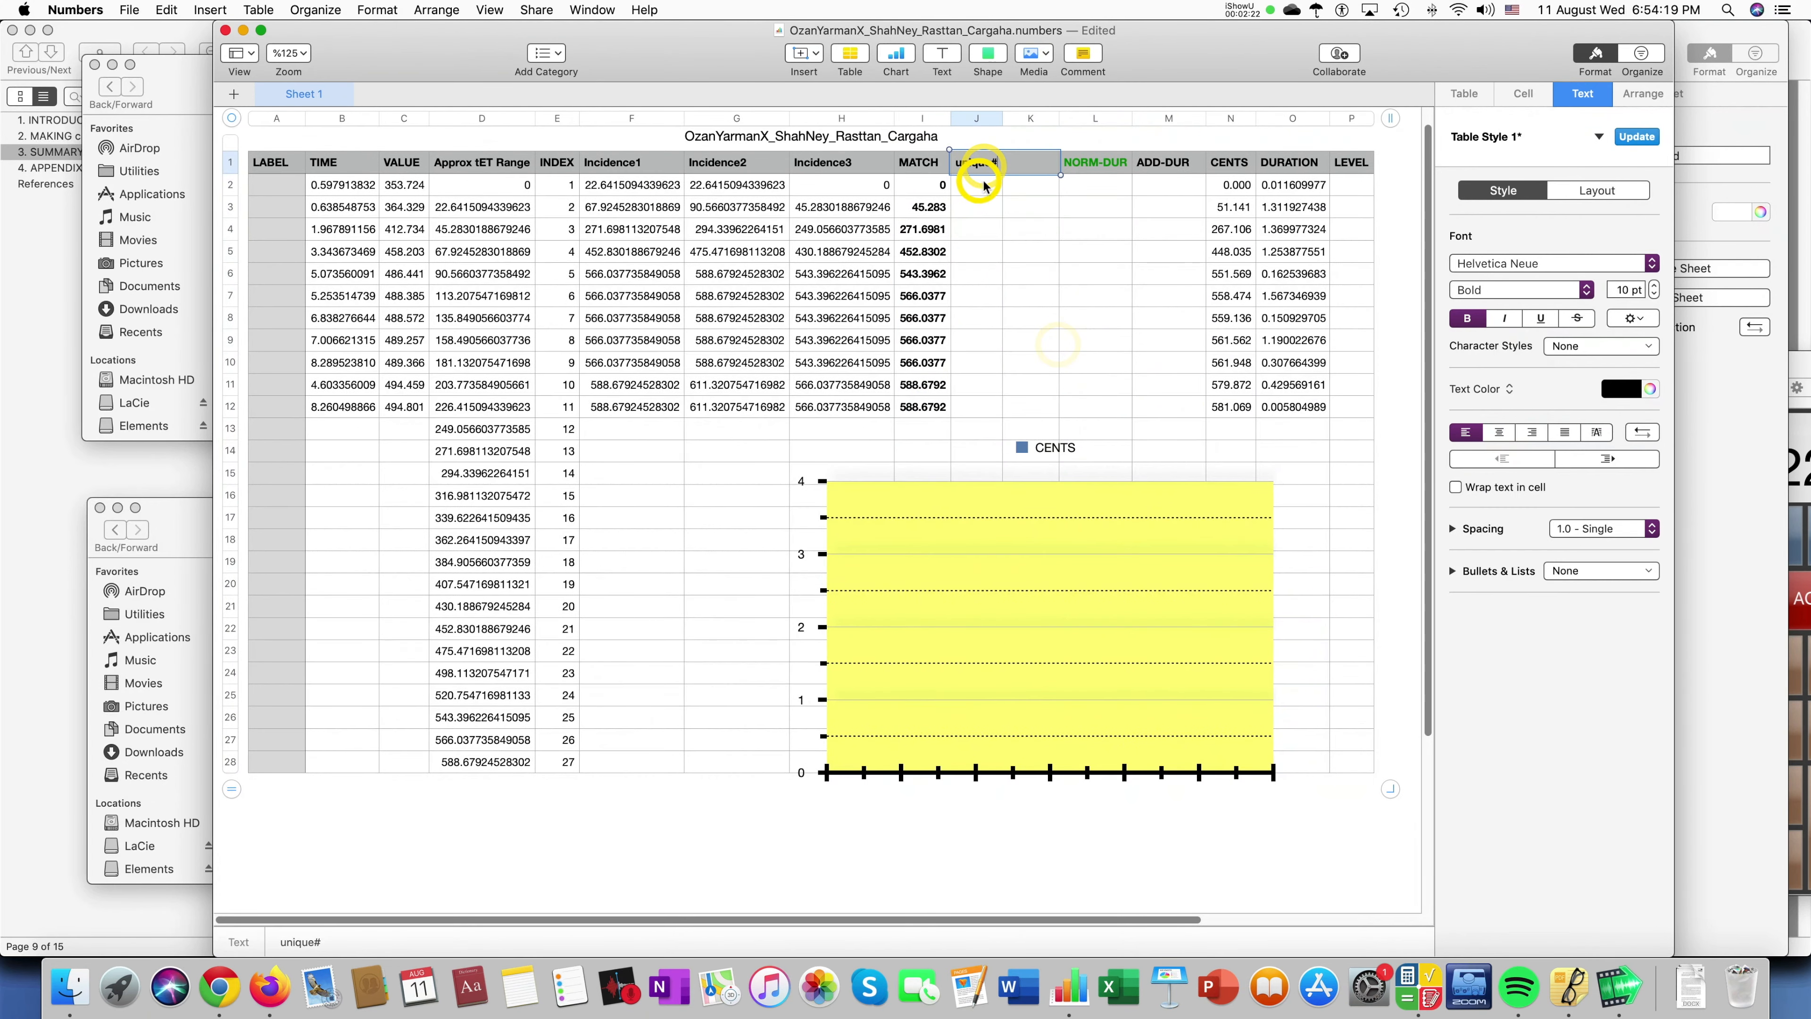
click(1720, 401)
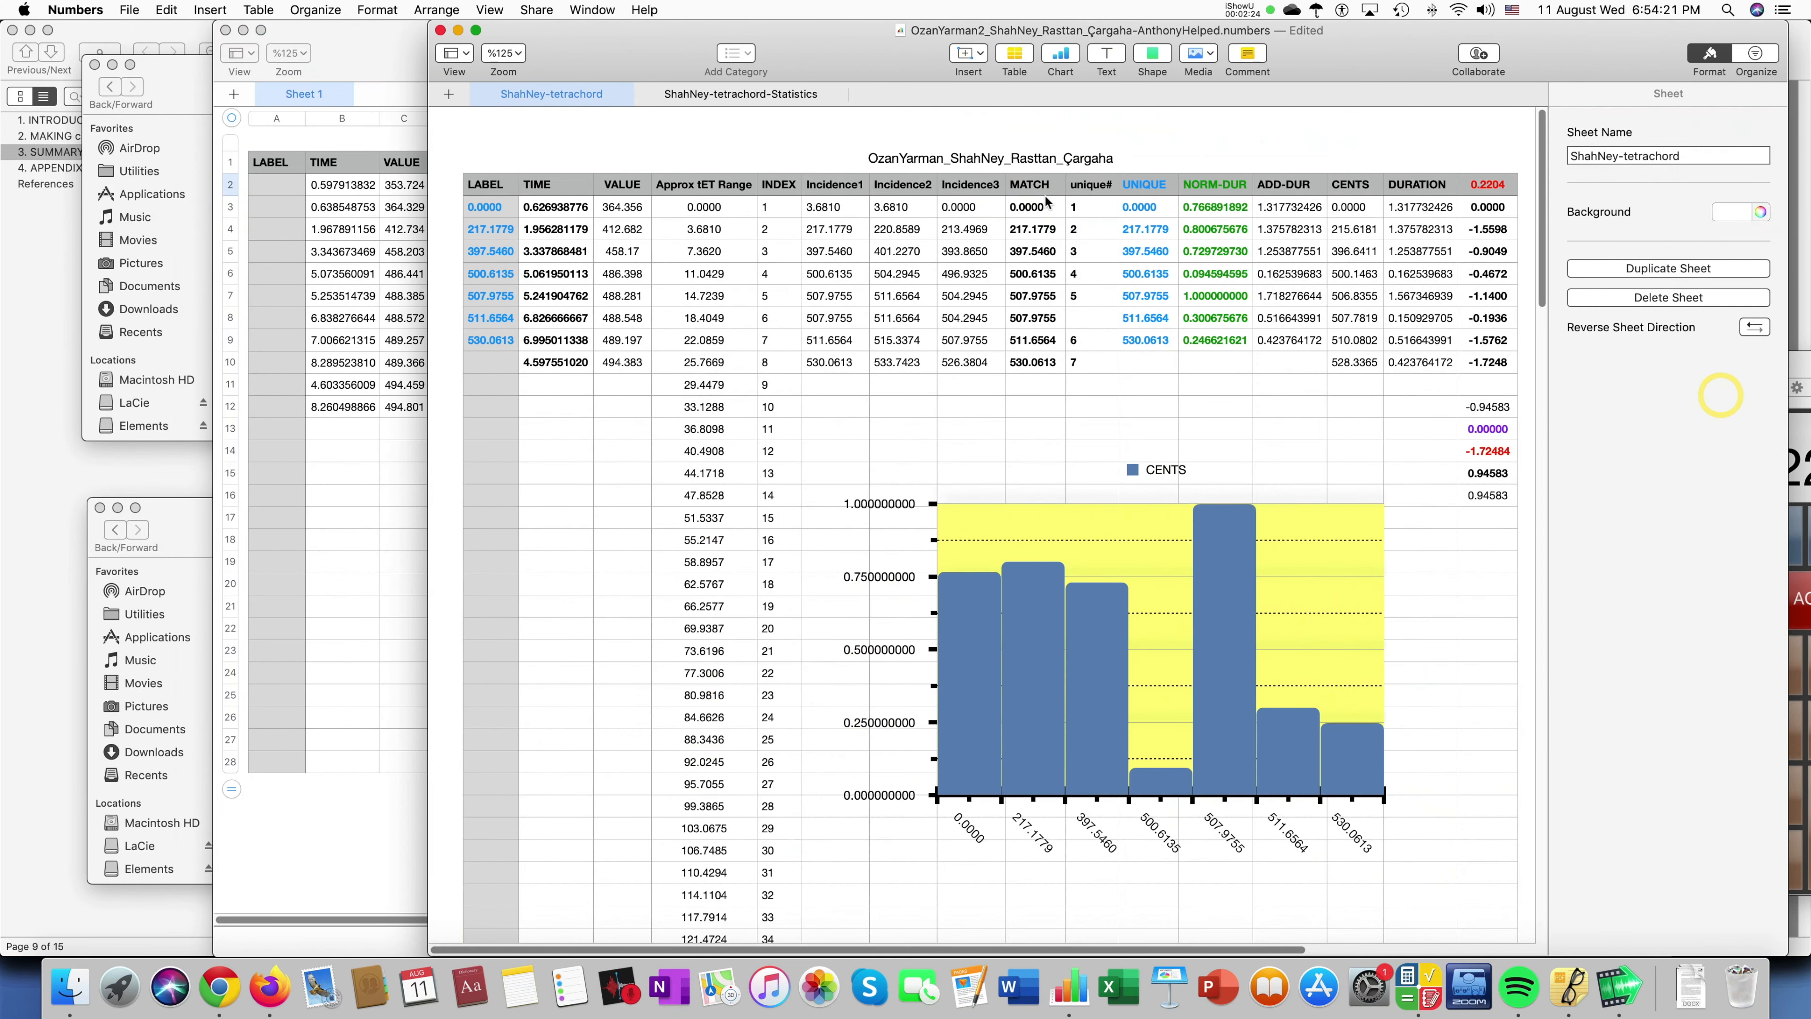
click(1100, 214)
click(1100, 210)
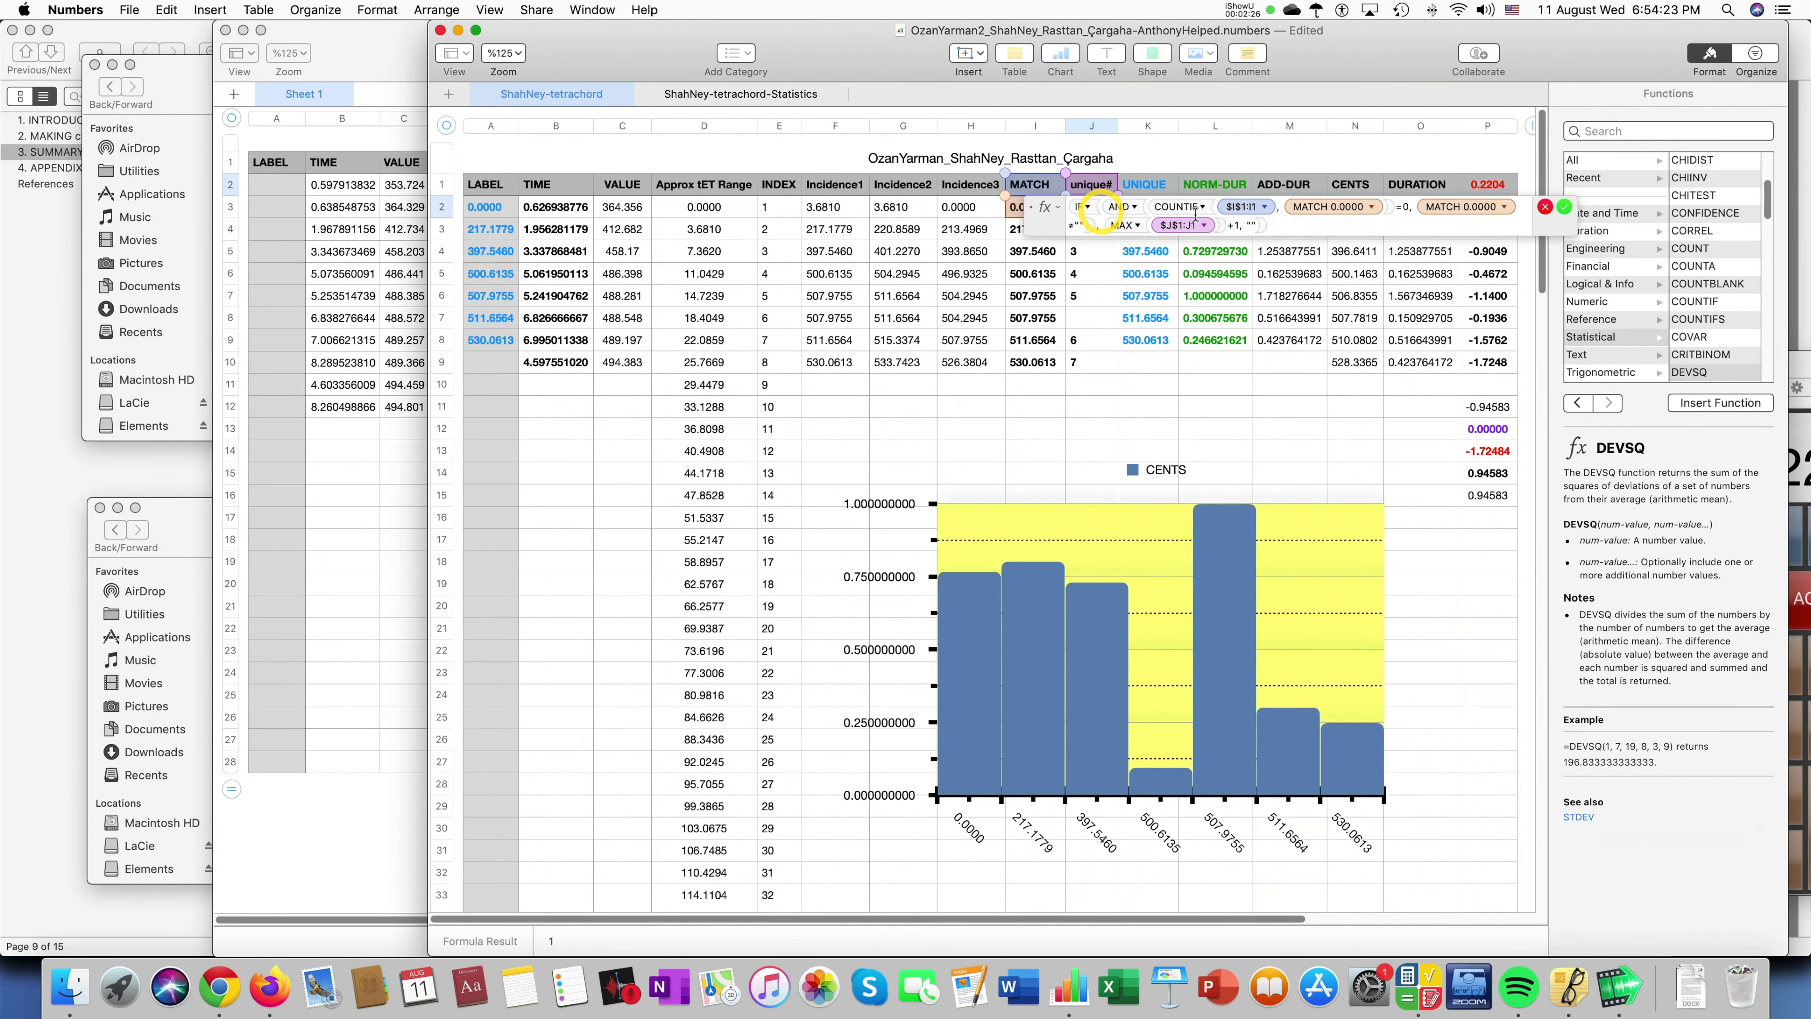
drag(1296, 227, 1054, 207)
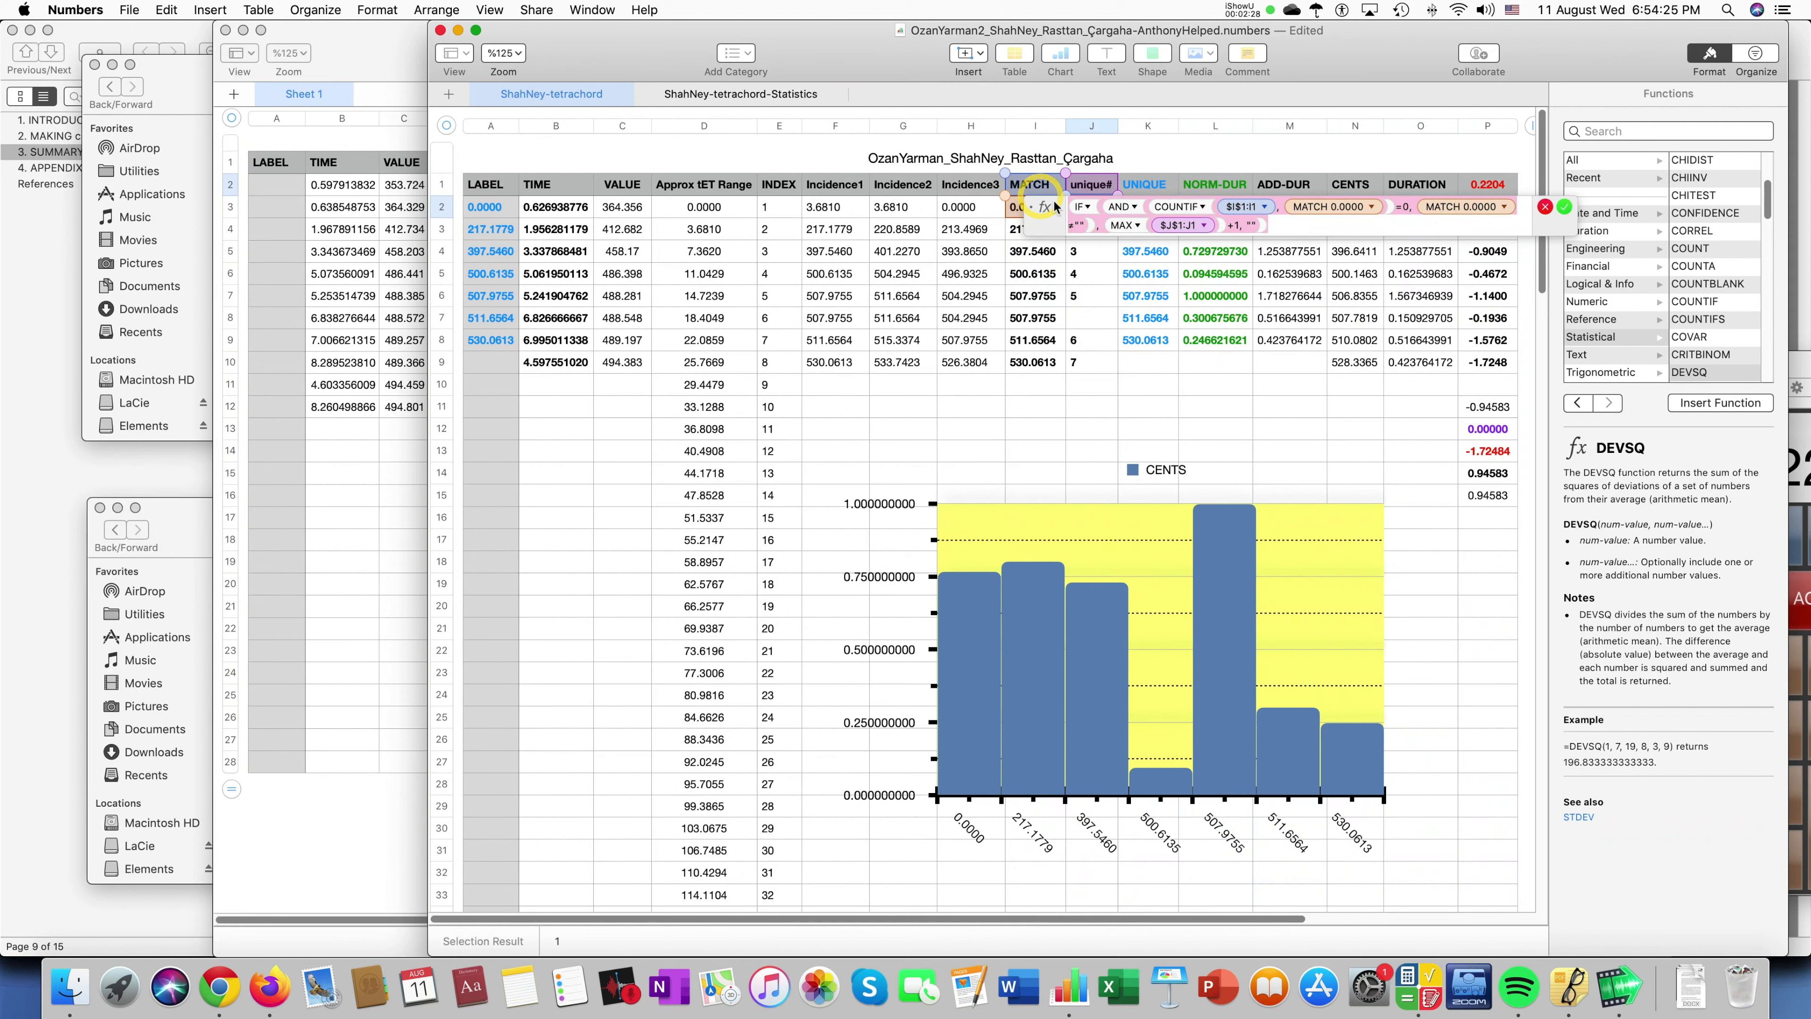
key(cmd+c)
key(Escape)
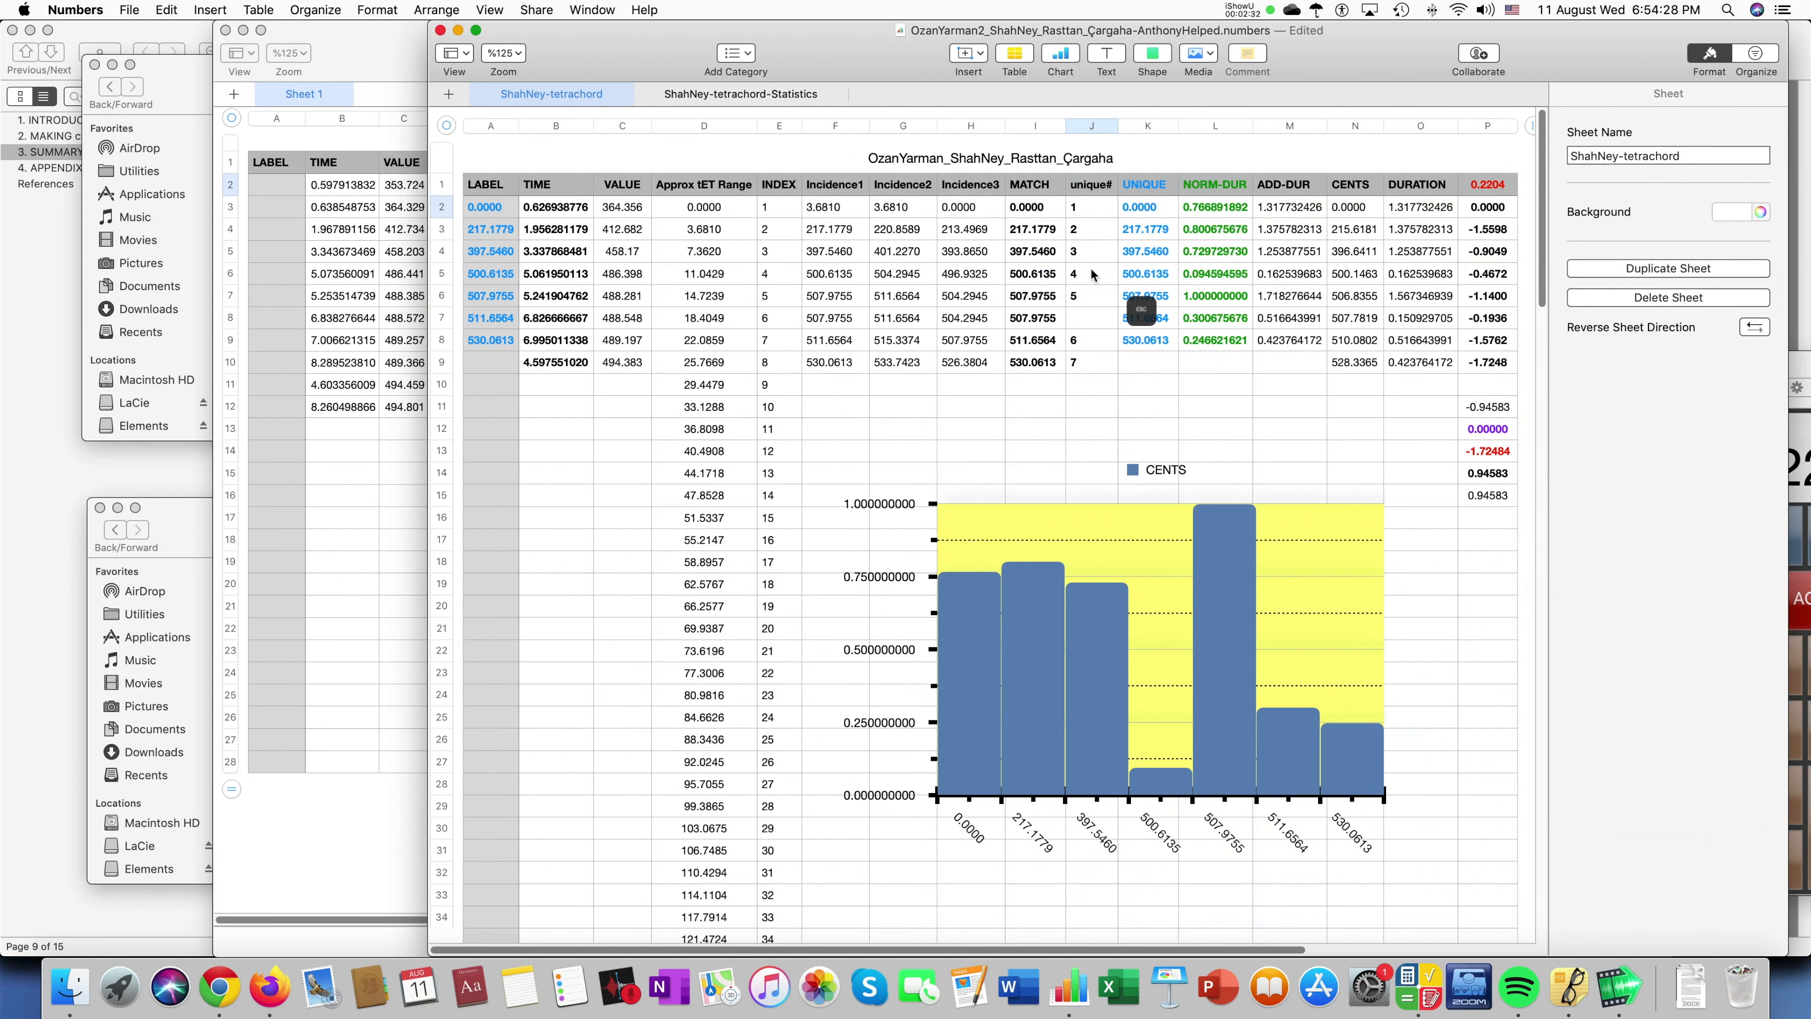
Paste the copied IF, AND, COUNTIF and MAX formula into the first unique# cell, J2, of the new spreadsheet.
click(378, 461)
click(1031, 219)
click(982, 186)
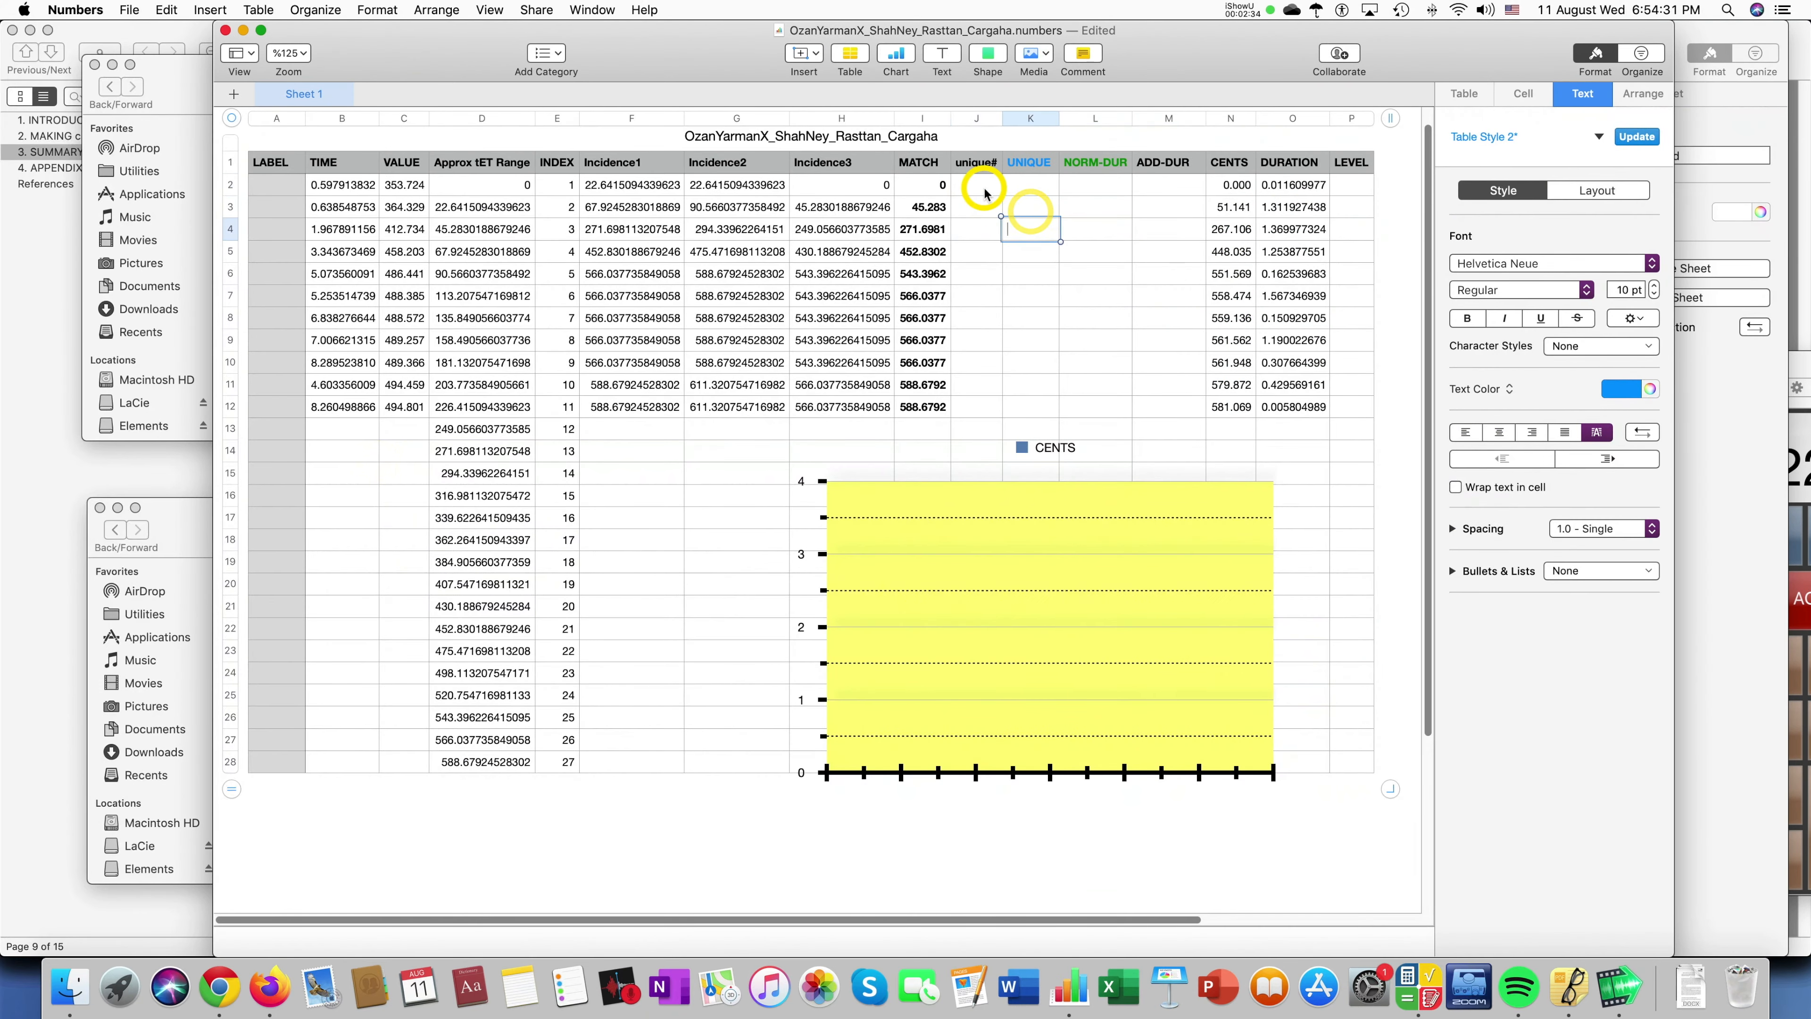
key(=)
key(cmd+v)
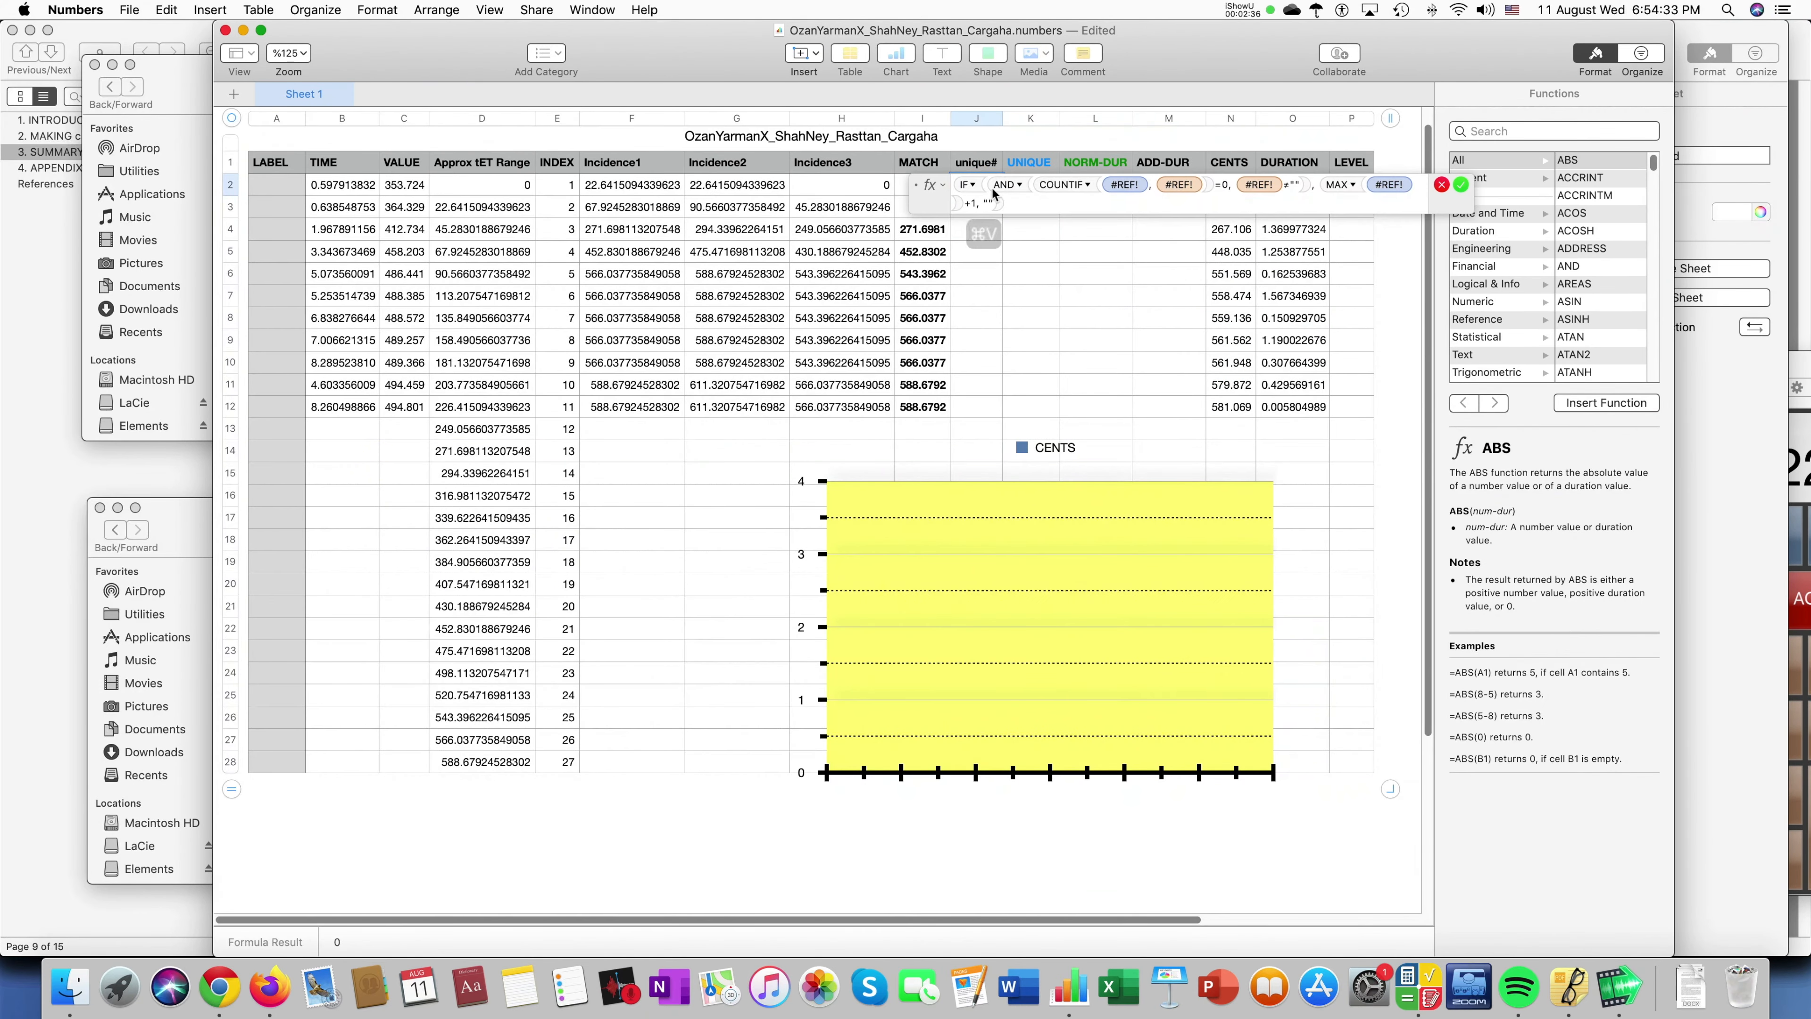
Set the COUNTIF range in J2 to the MATCH header as $I$1:I1, preserving row and column only at the start.
click(1123, 185)
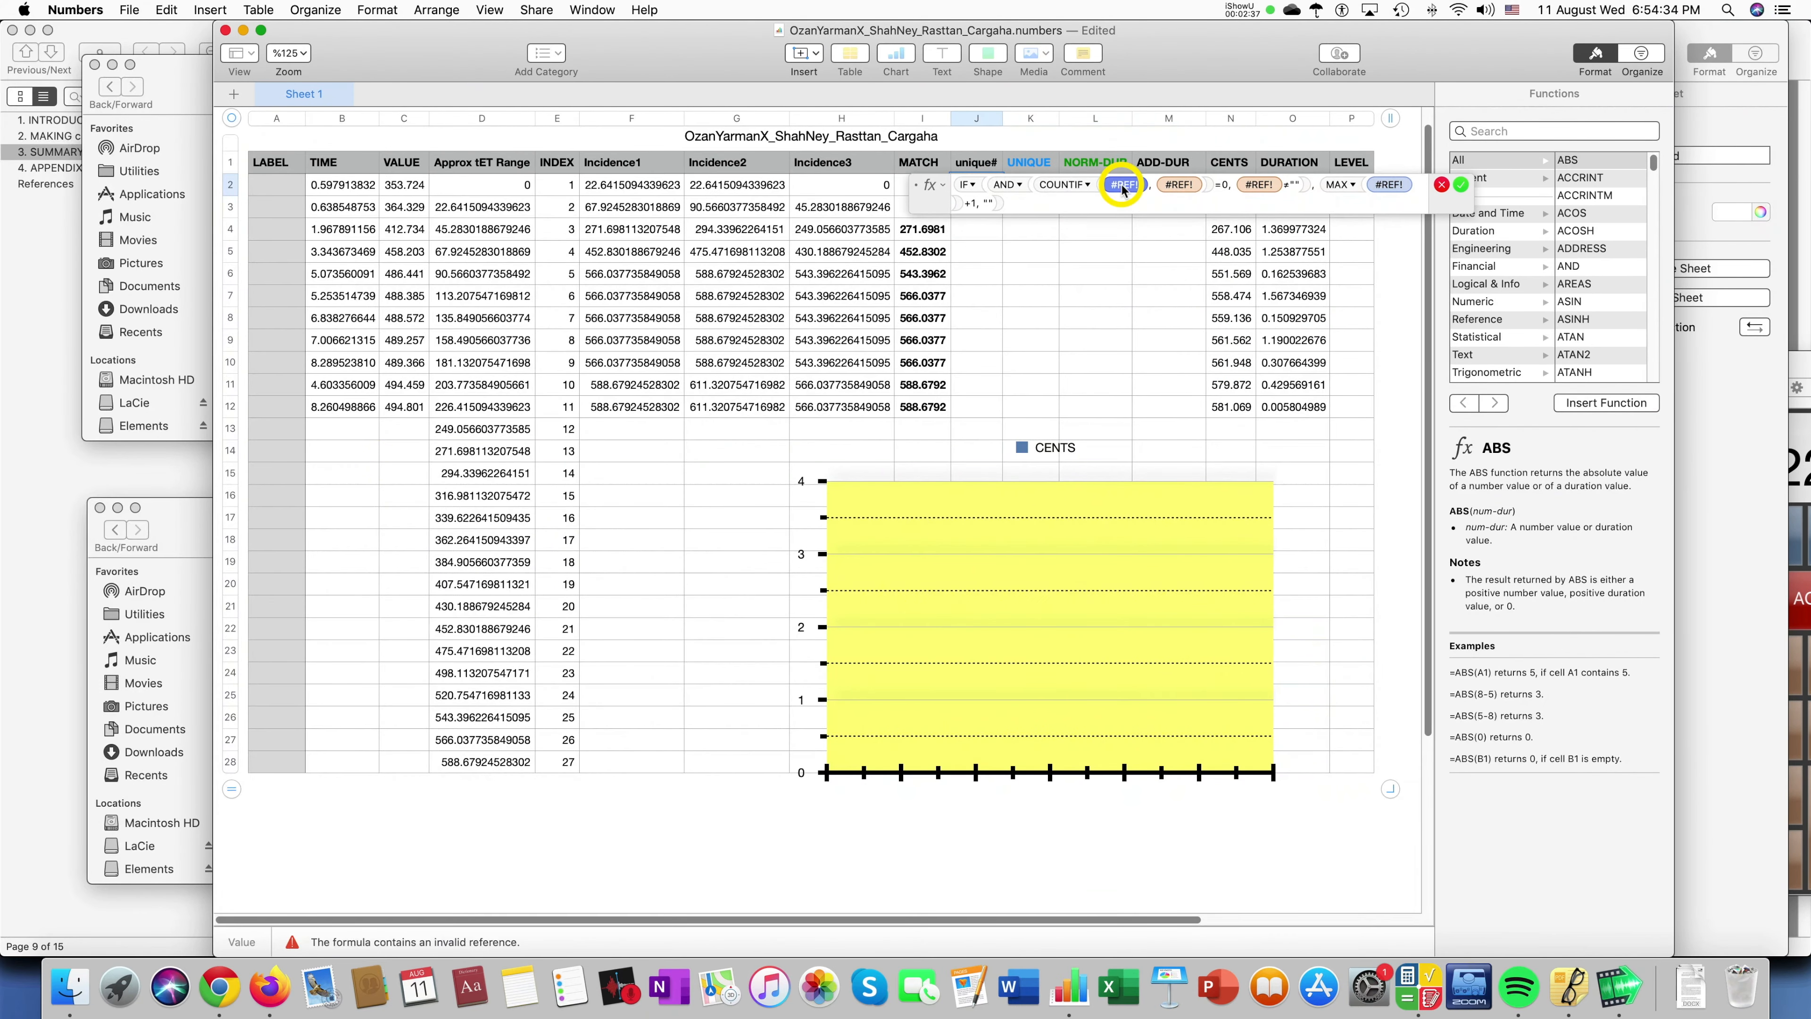
click(929, 186)
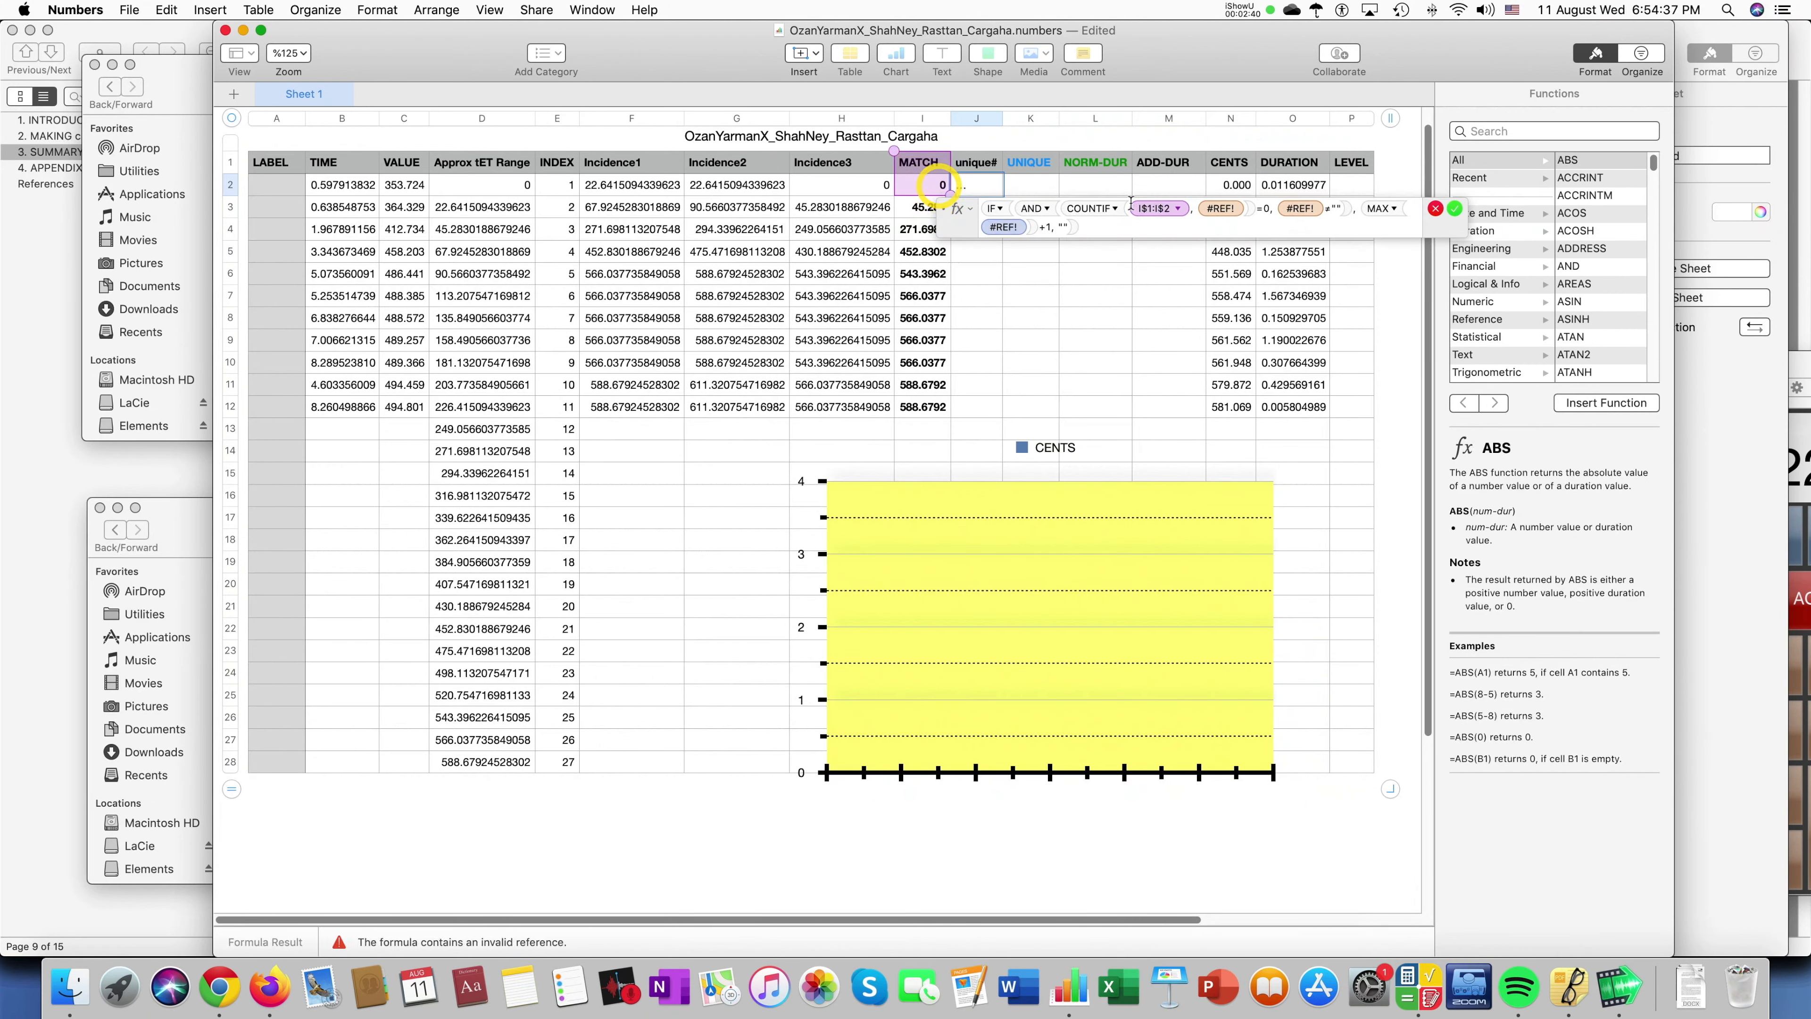
click(1178, 211)
click(1109, 293)
click(1220, 292)
click(1233, 275)
click(1227, 291)
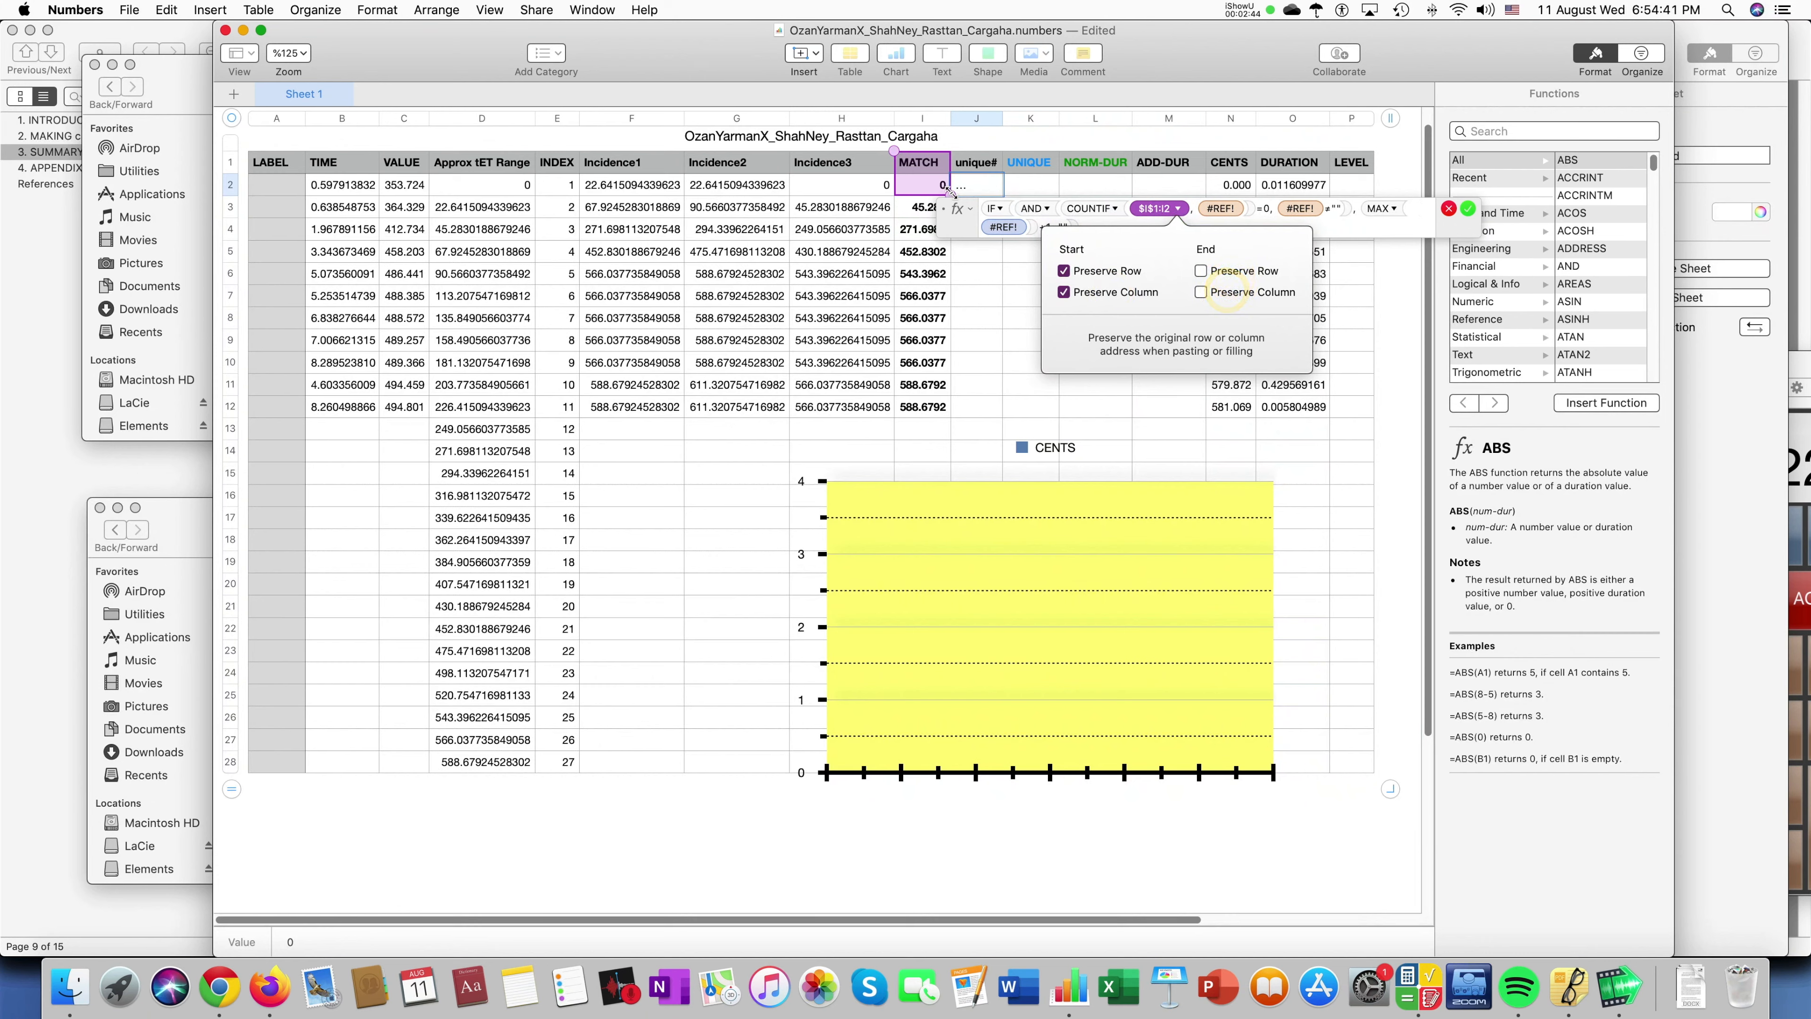
click(948, 188)
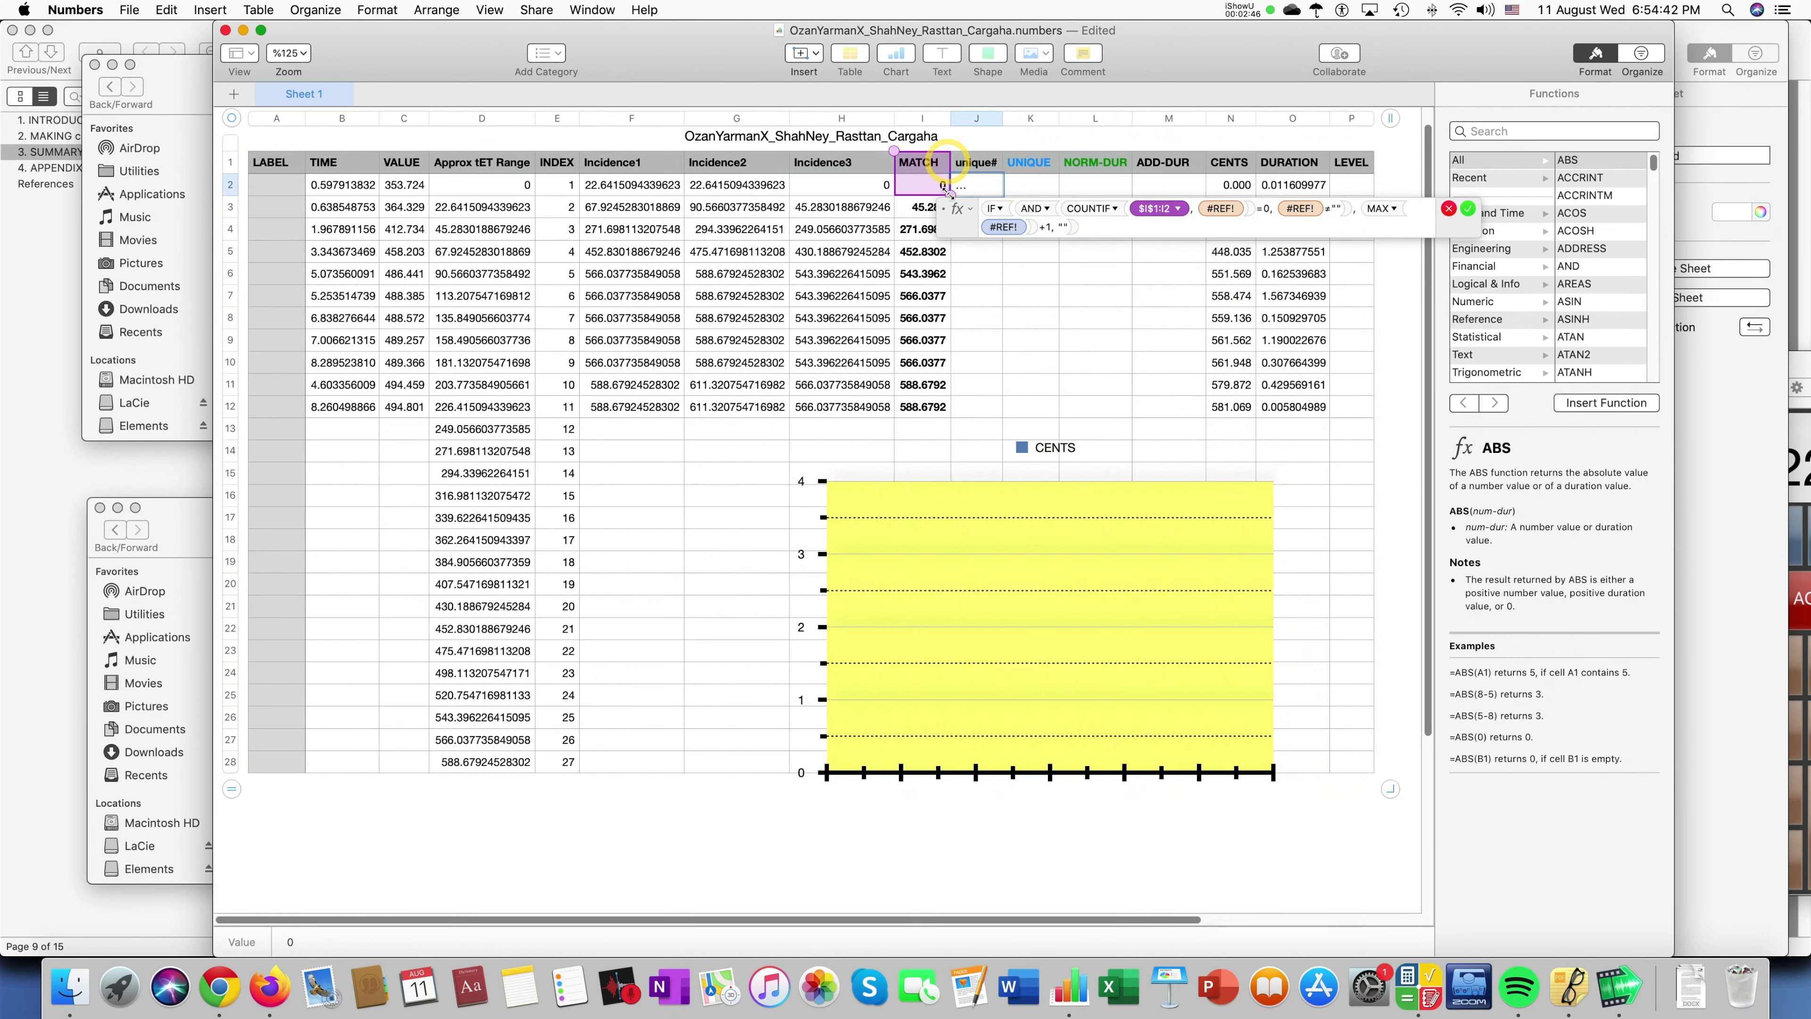
drag(948, 192, 950, 173)
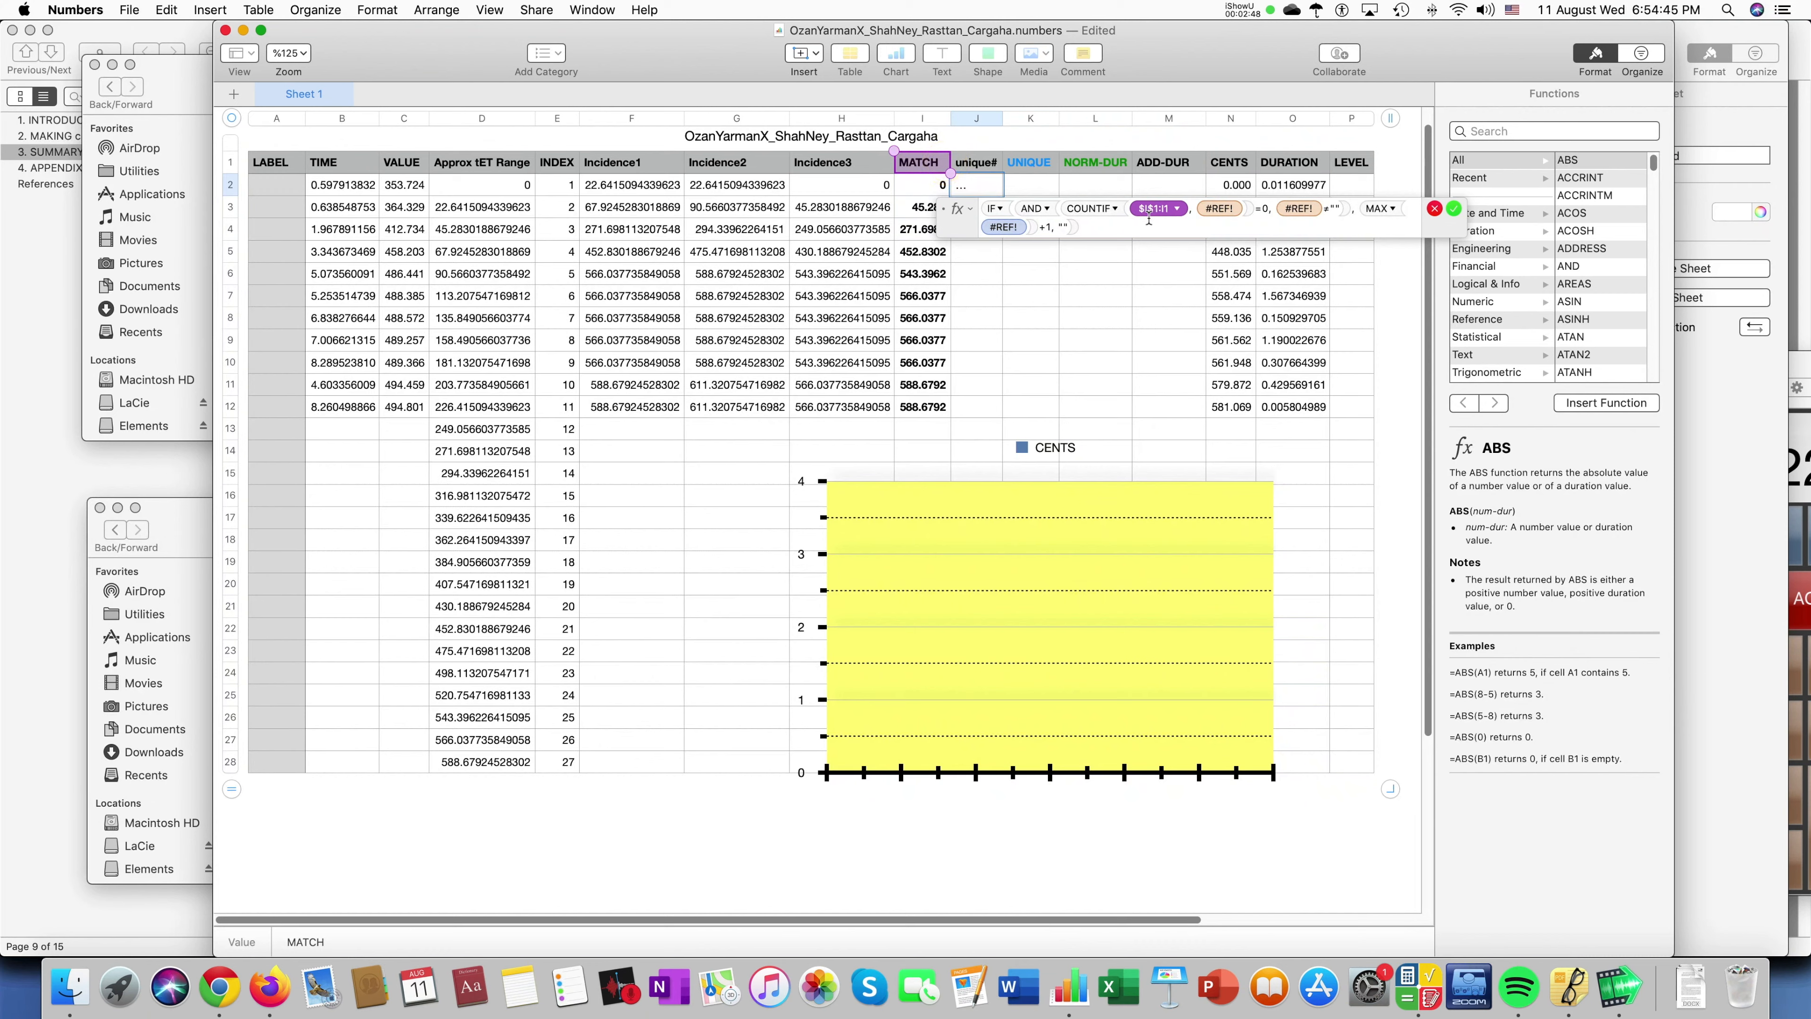
Put the $J$1:J1 range into the not-blank test of the J2 formula, keep $I$1:I1 in COUNTIF, and accept the formula.
click(1296, 208)
key(super+v)
drag(960, 168, 977, 169)
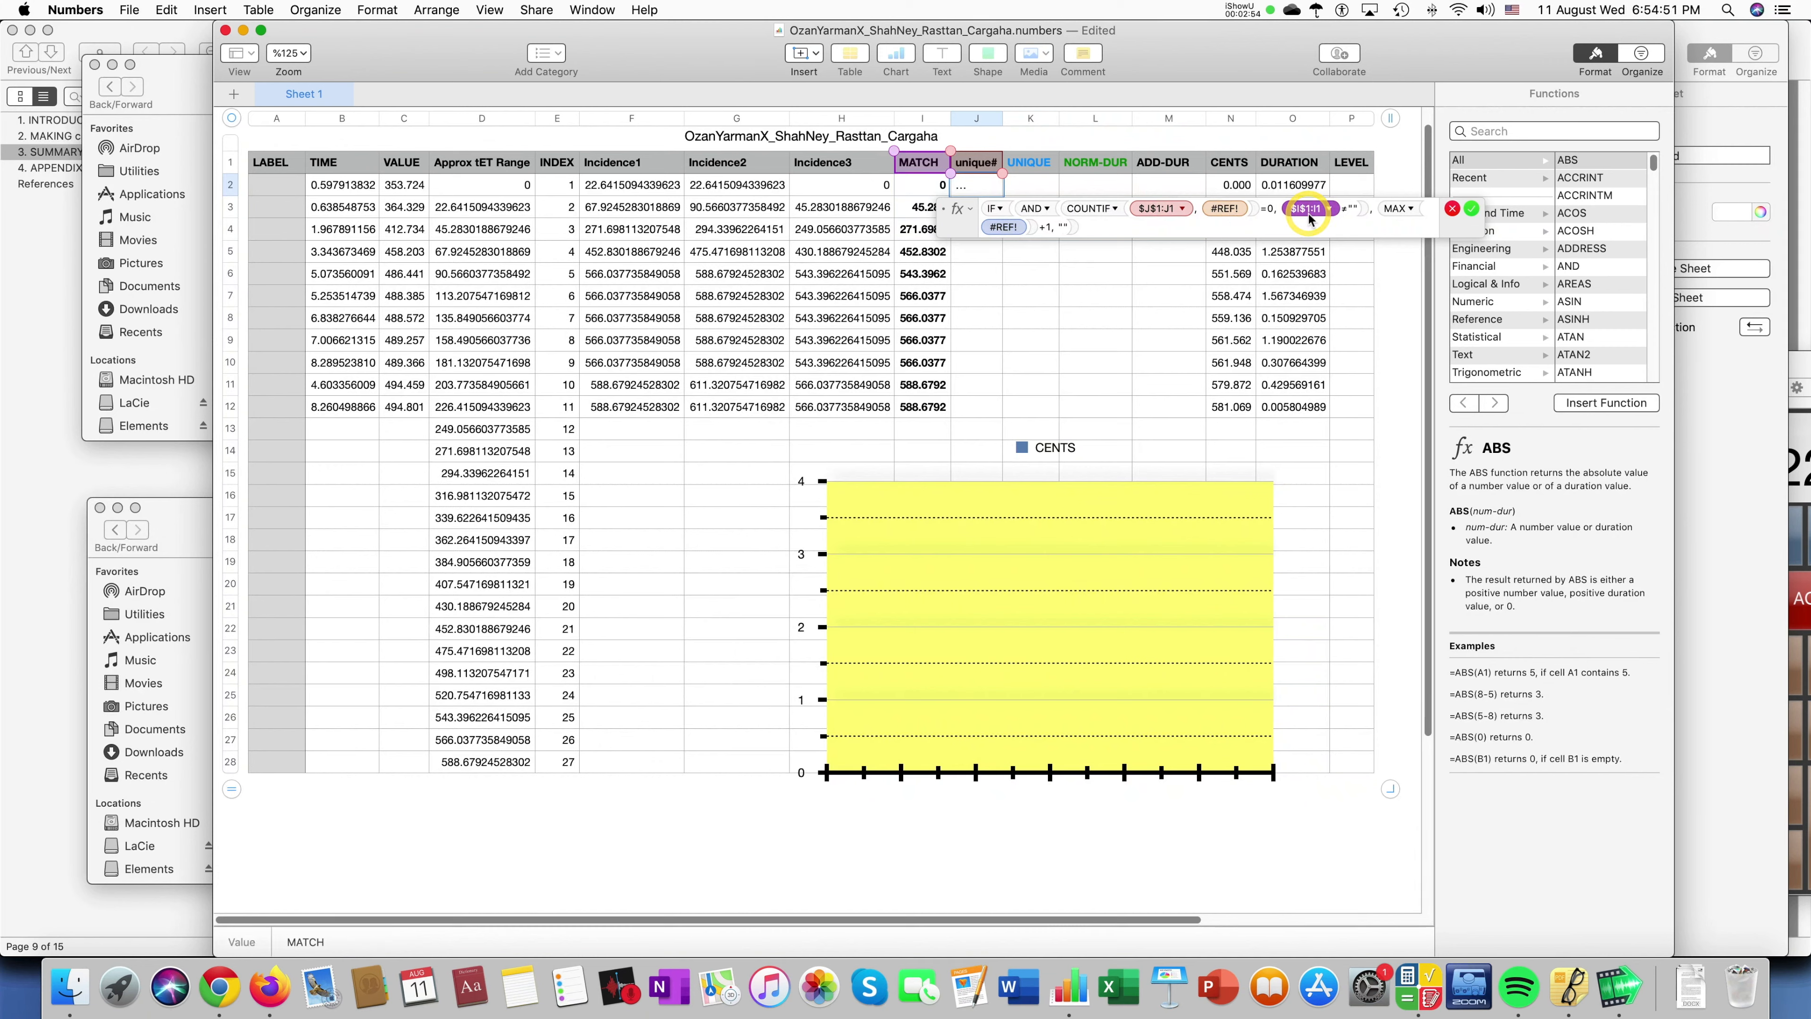
click(1128, 209)
key(BackSpace)
key(BackSpace)
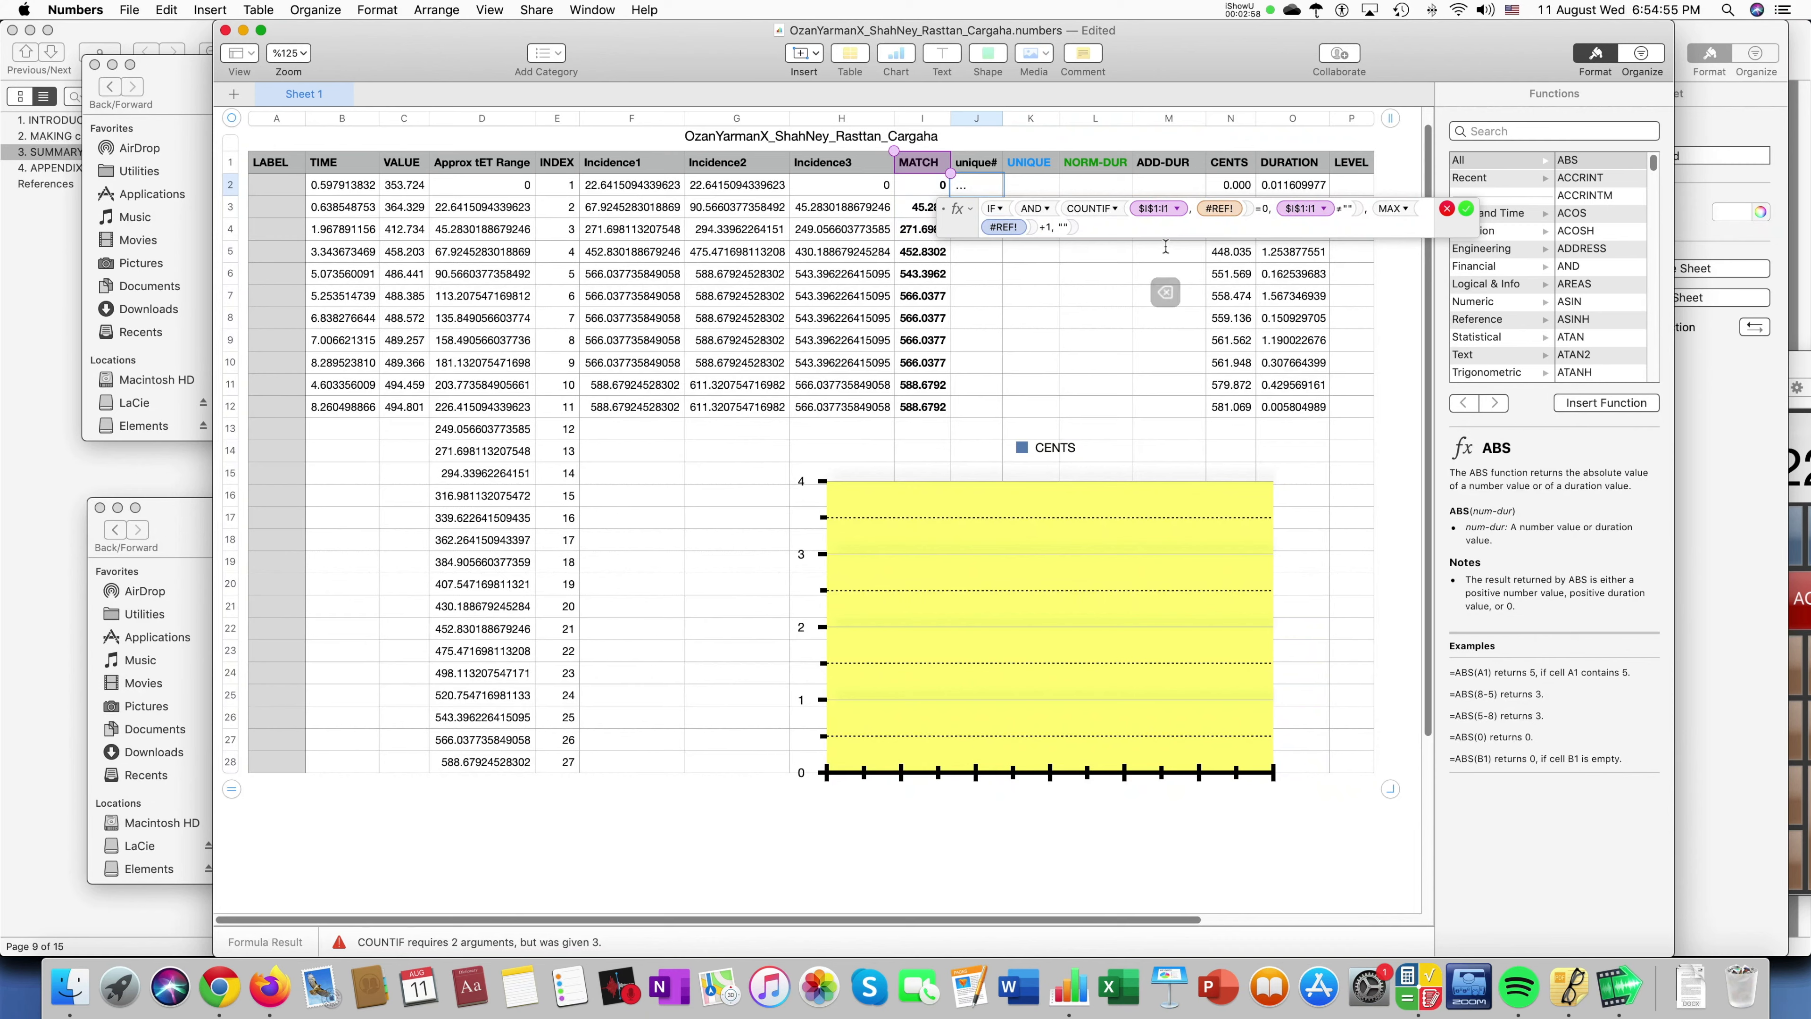
click(1302, 210)
key(Return)
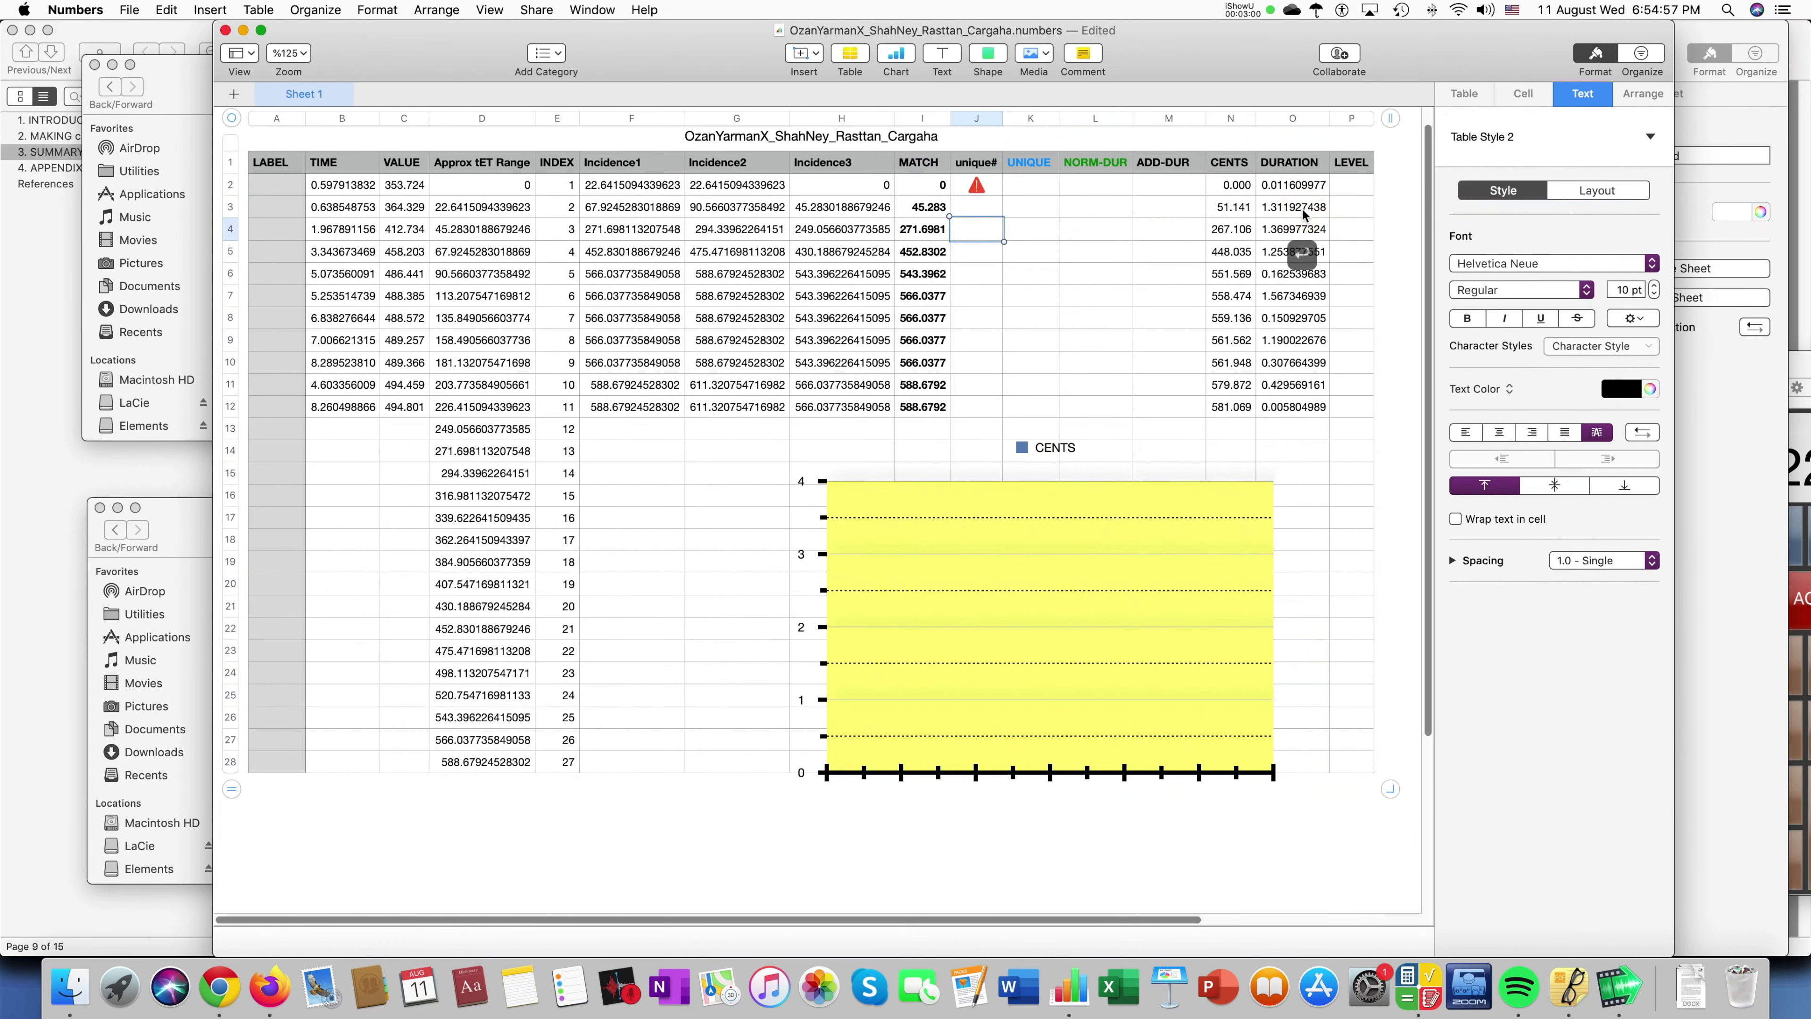
Check which cells the first unique# formula uses in the reference spreadsheet, leave it unedited and return to the new spreadsheet.
click(1734, 490)
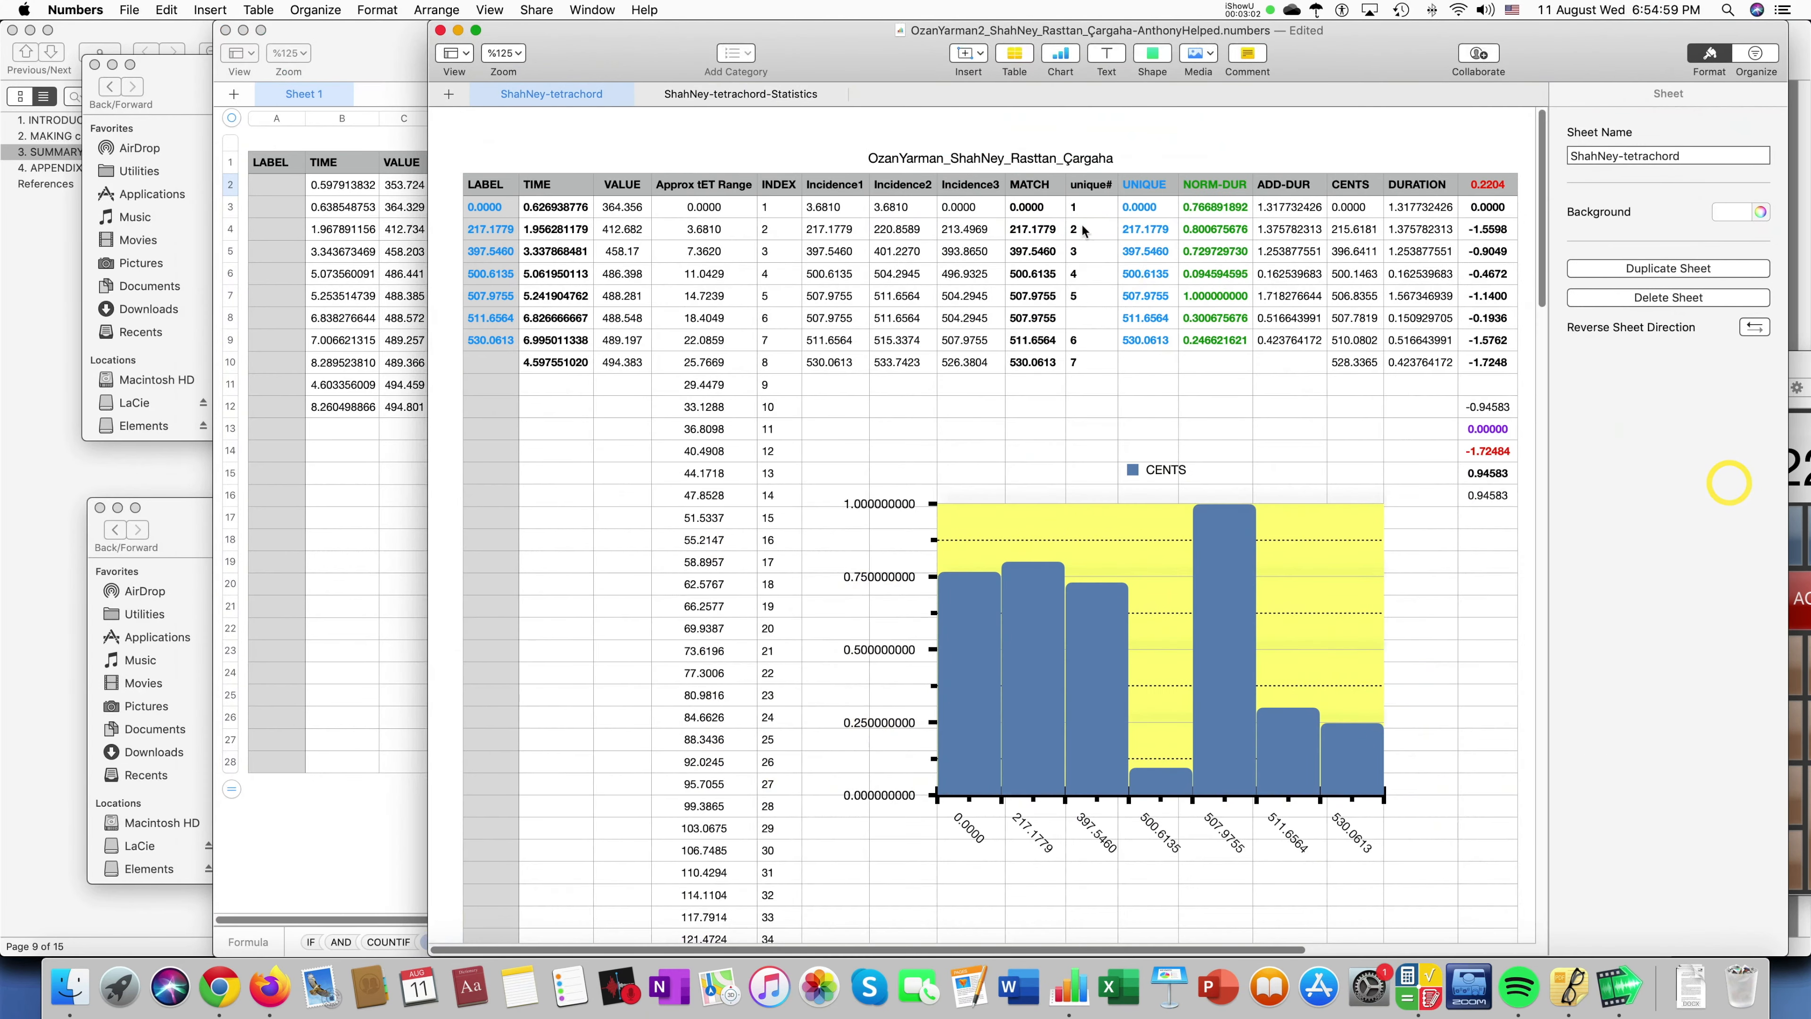
click(1097, 207)
double_click(1102, 210)
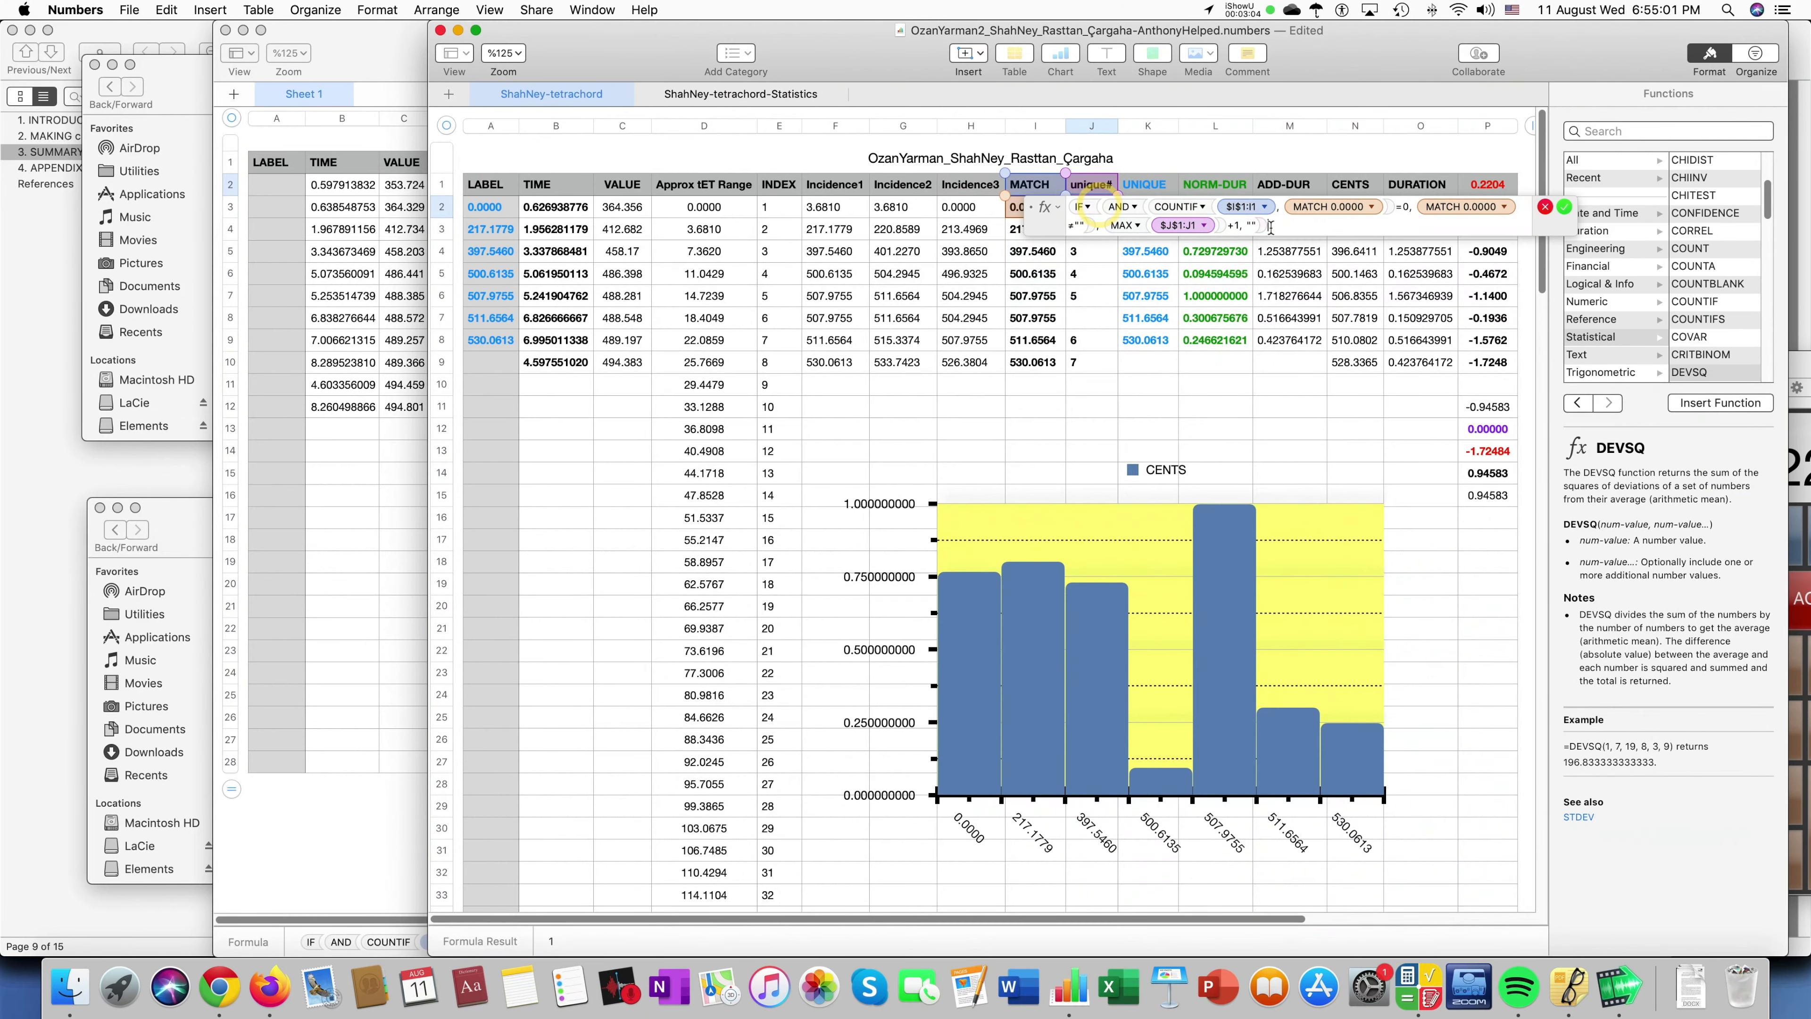
click(1338, 208)
key(Escape)
key(Escape)
click(320, 294)
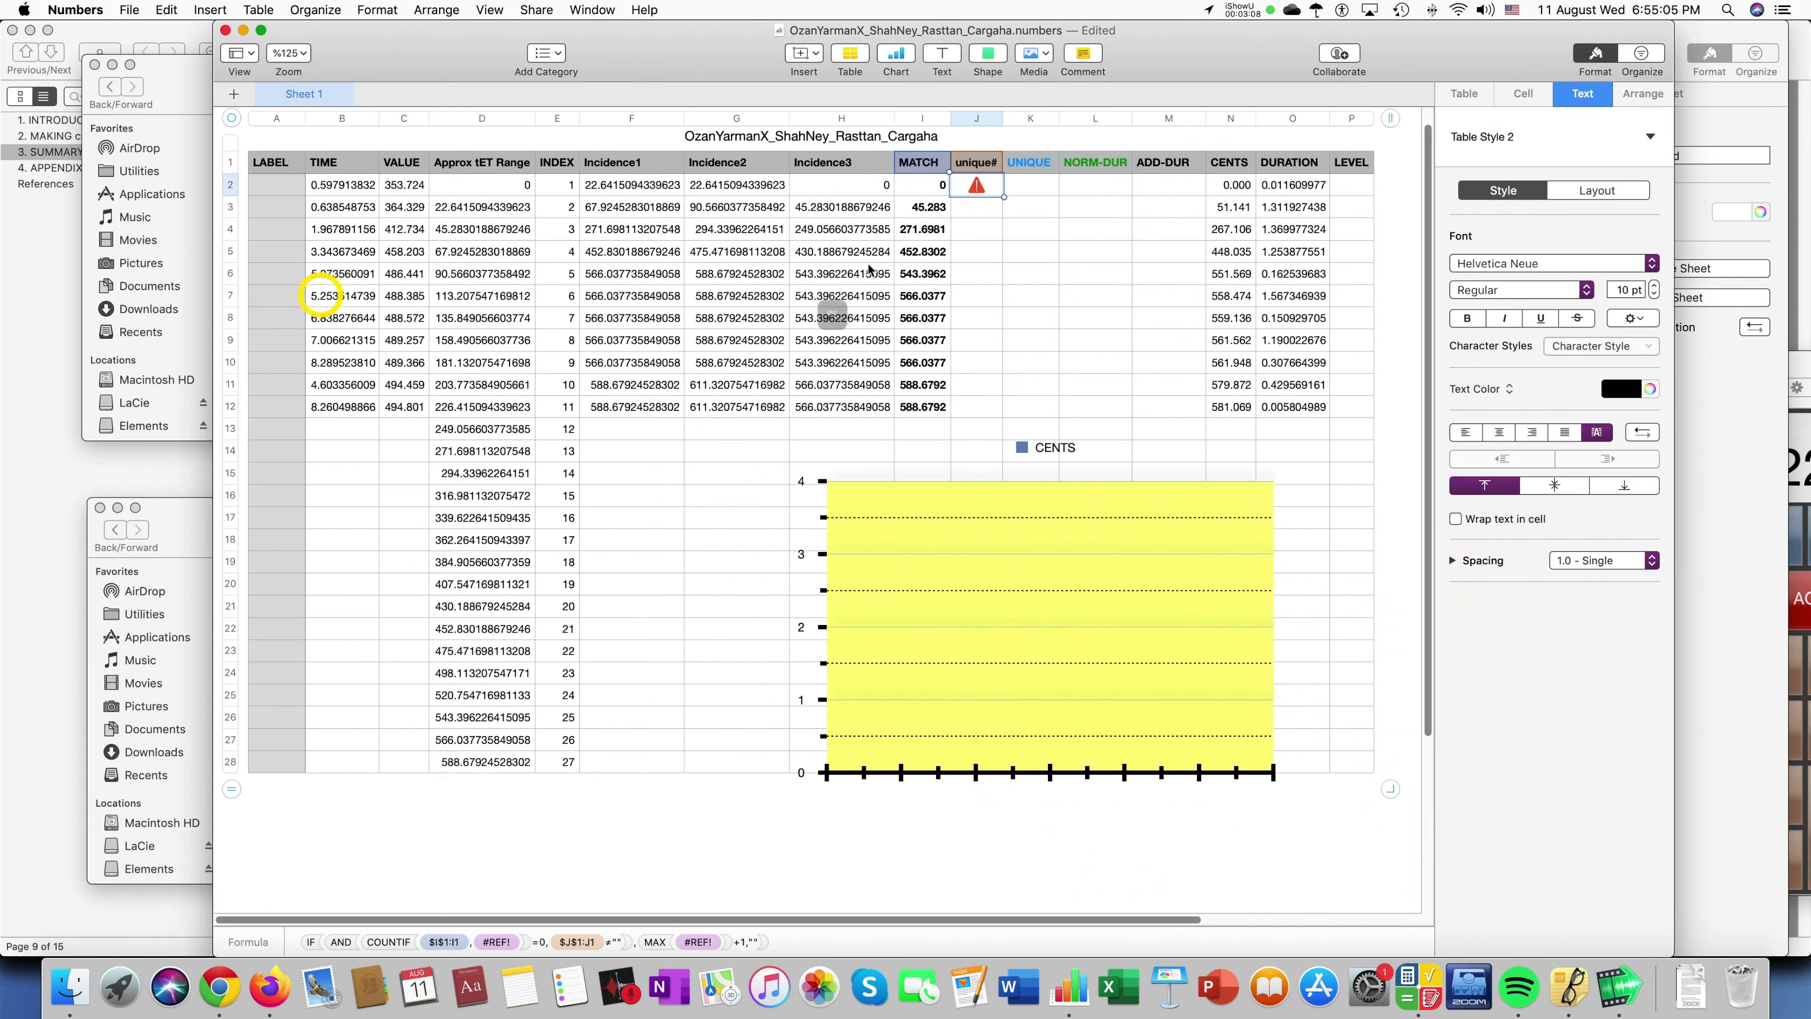
Set the COUNTIF condition in the J2 formula to I2 and copy $J$1:J1 into its MAX argument.
double_click(988, 185)
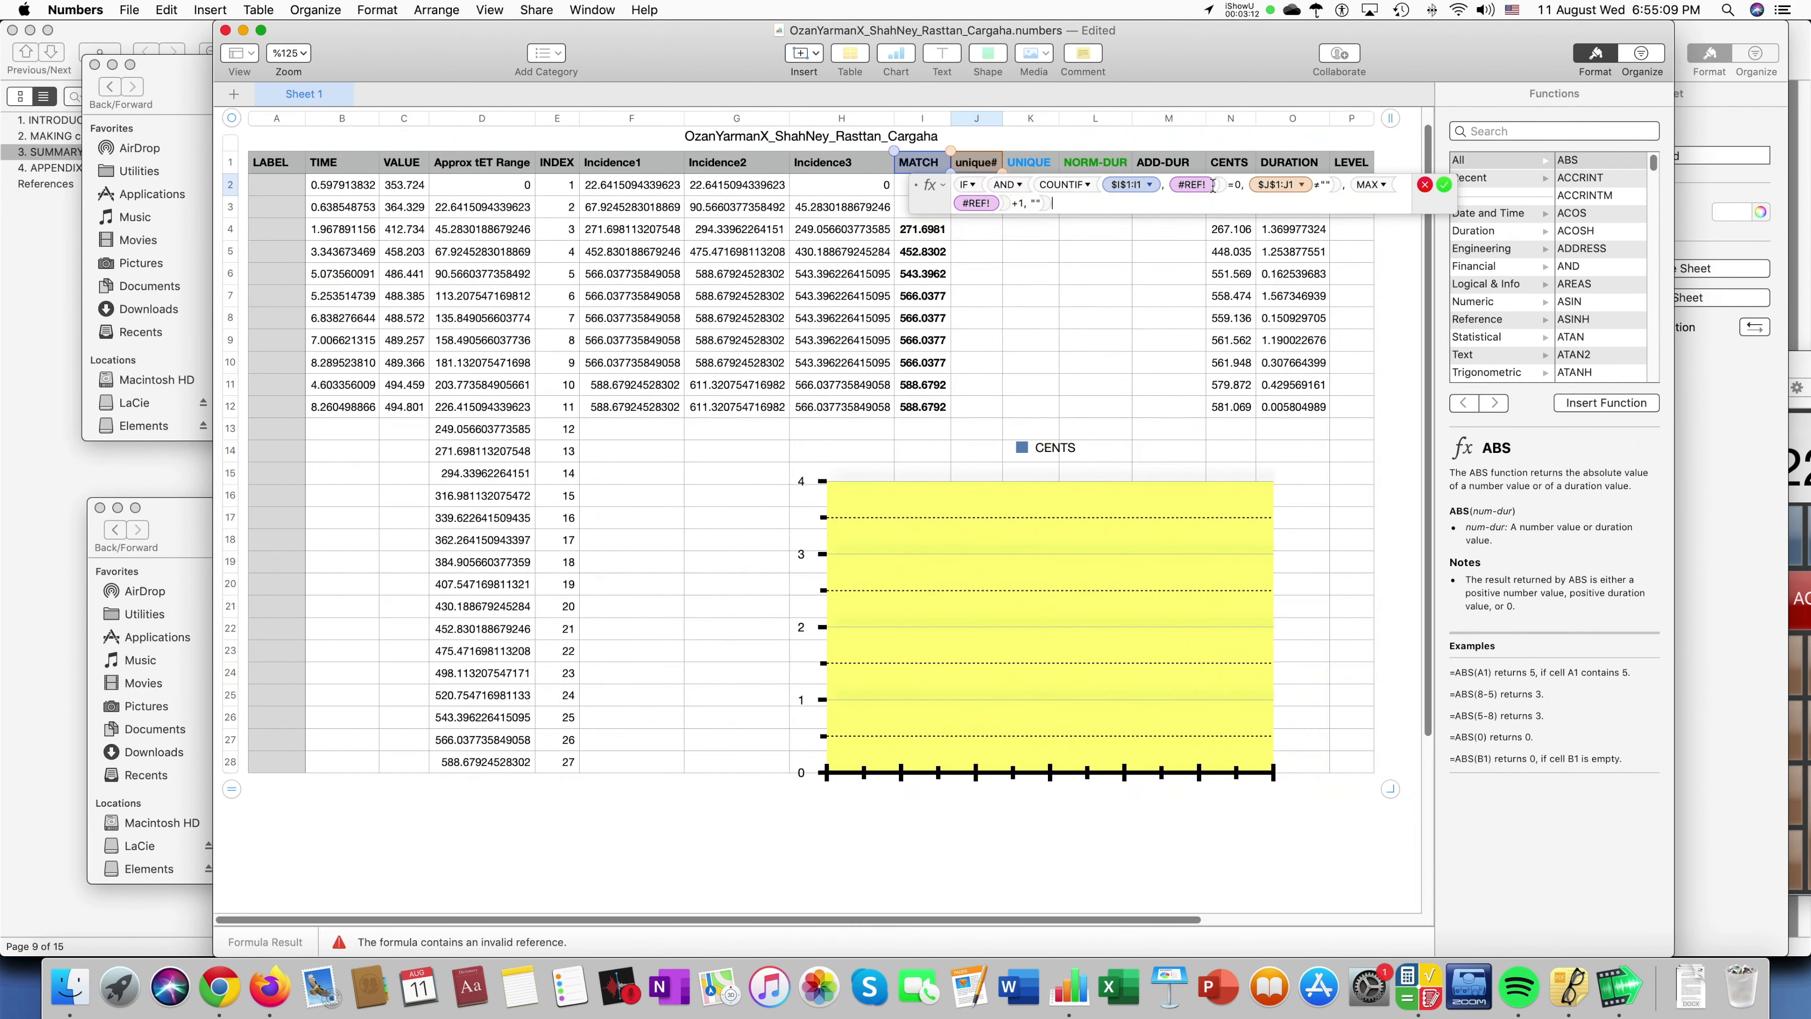
drag(926, 186, 971, 191)
click(921, 186)
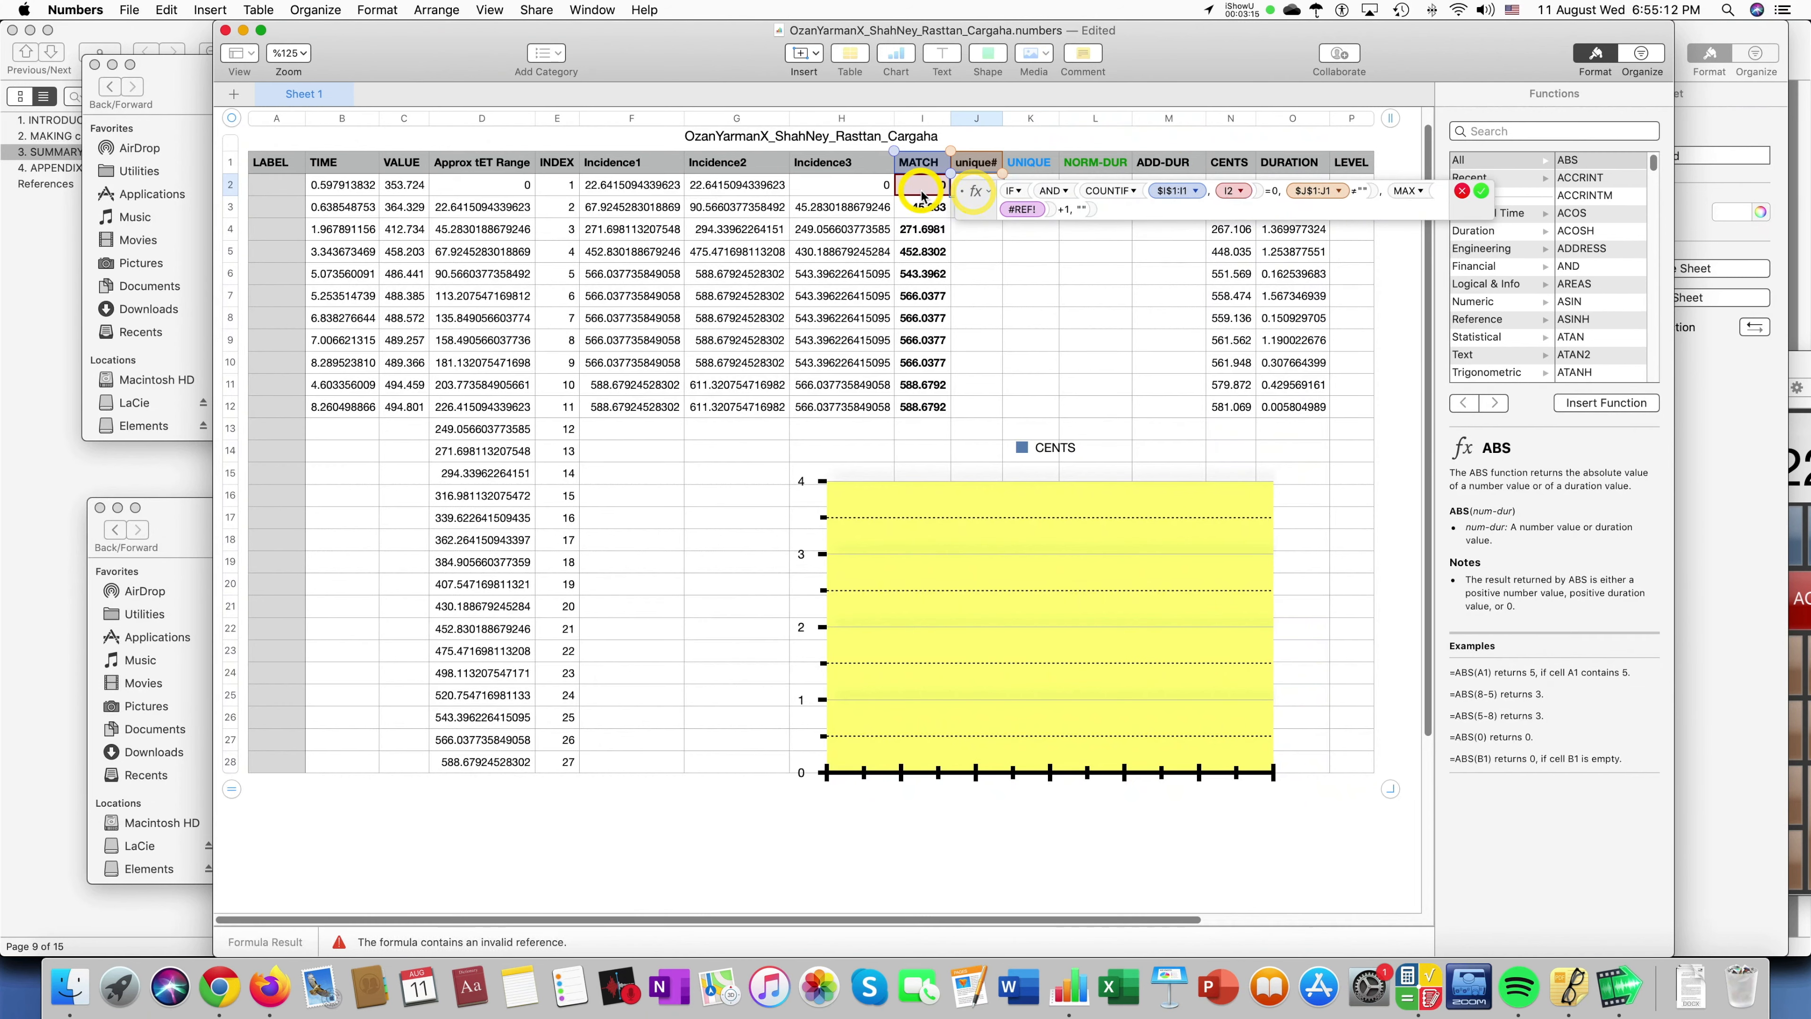
click(1295, 192)
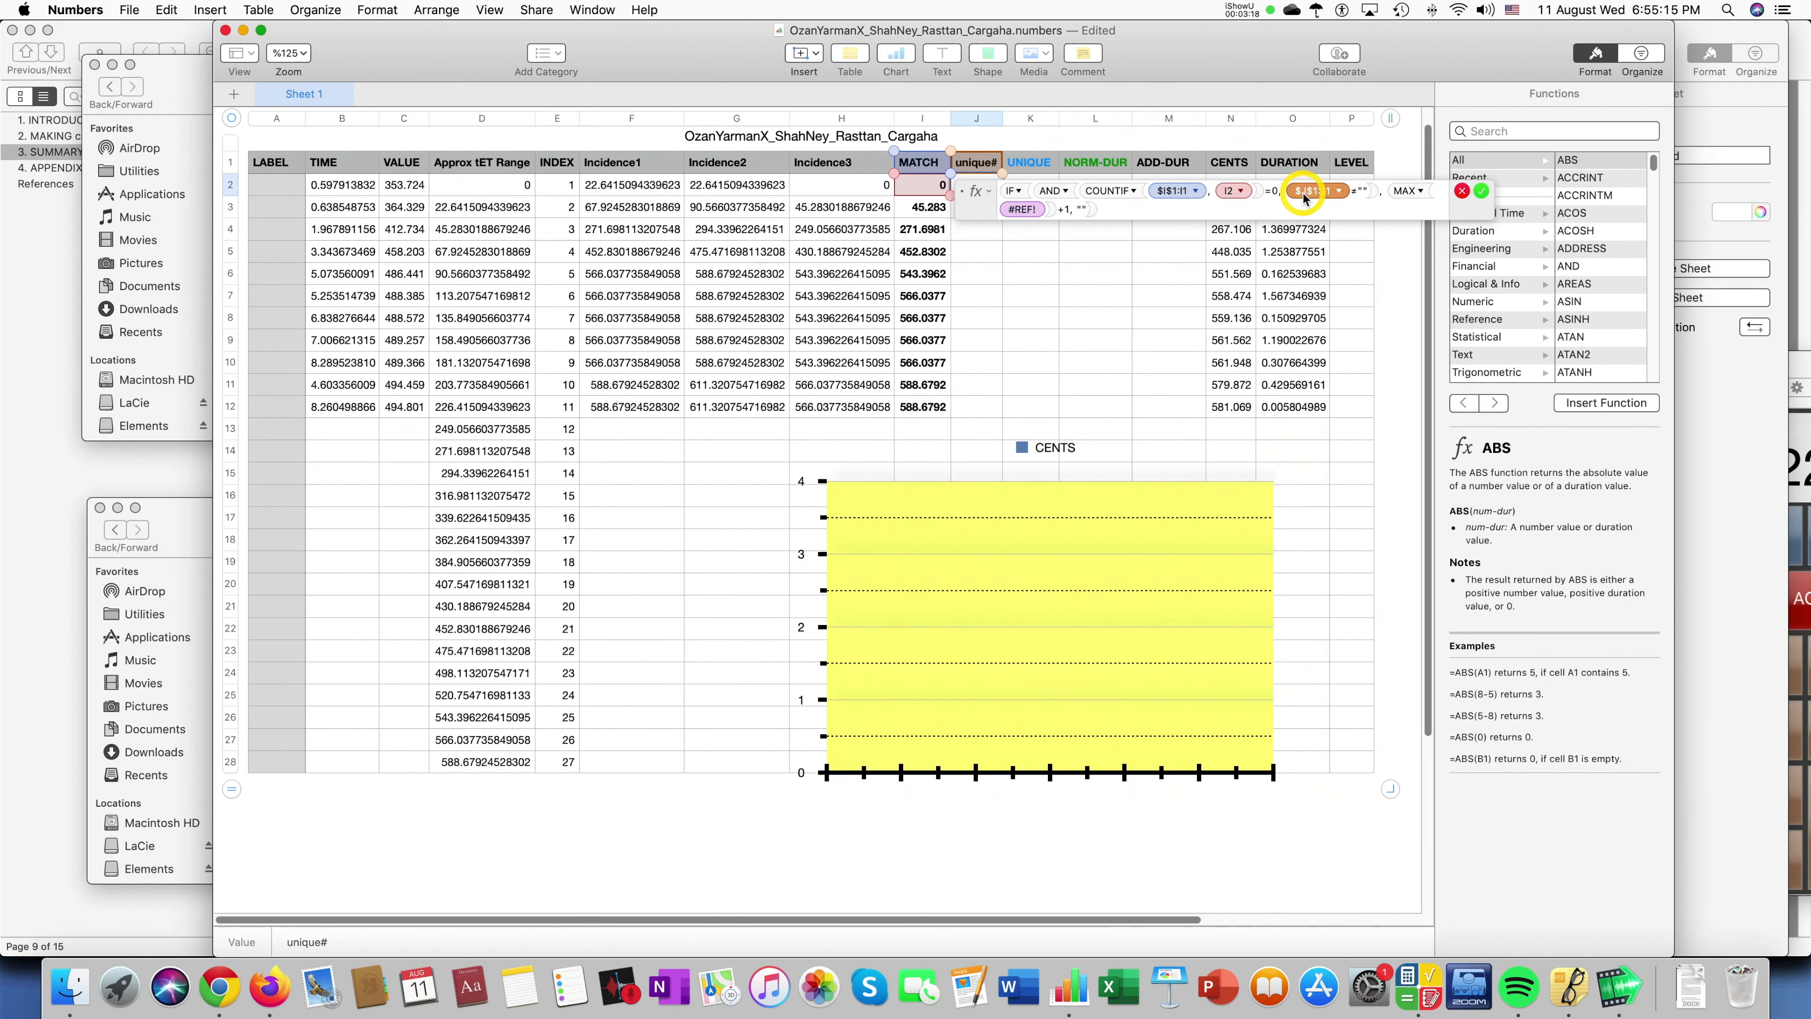
key(super+c)
click(1020, 211)
key(super+v)
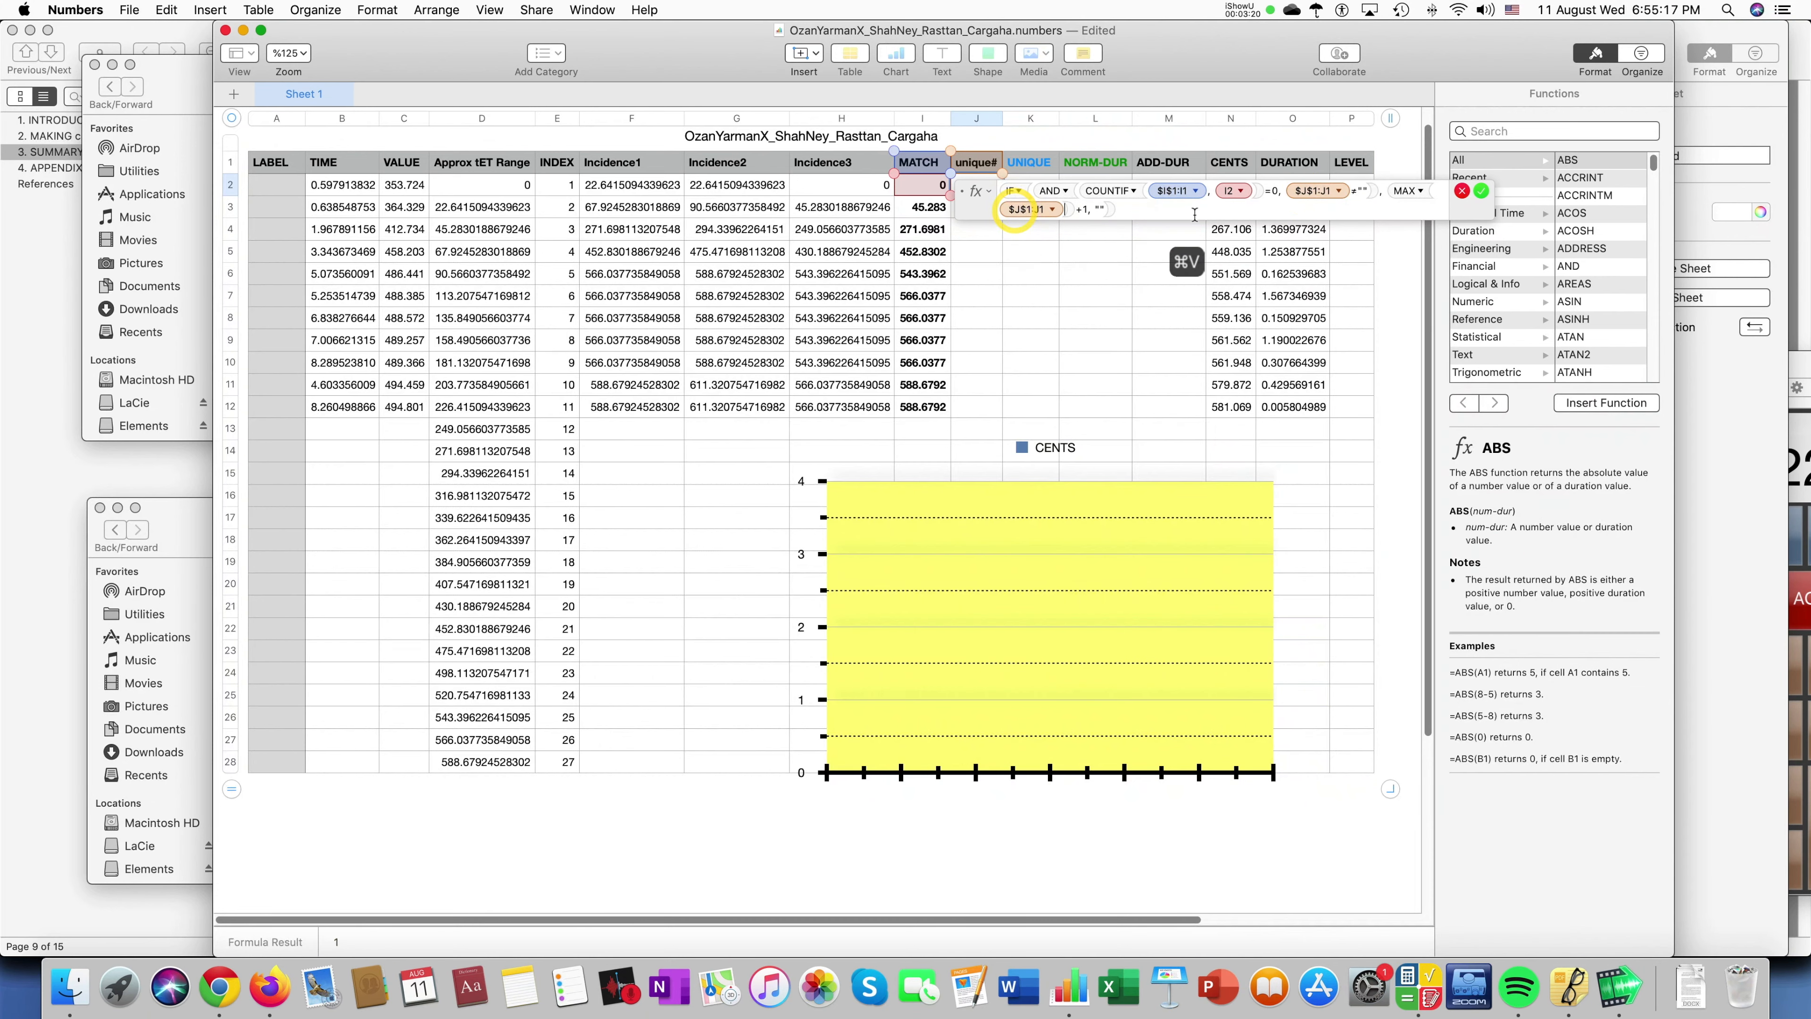
Copy the I2 reference over the range in the J2 formula's not-blank test and accept the formula.
click(1223, 195)
key(super+c)
click(1312, 194)
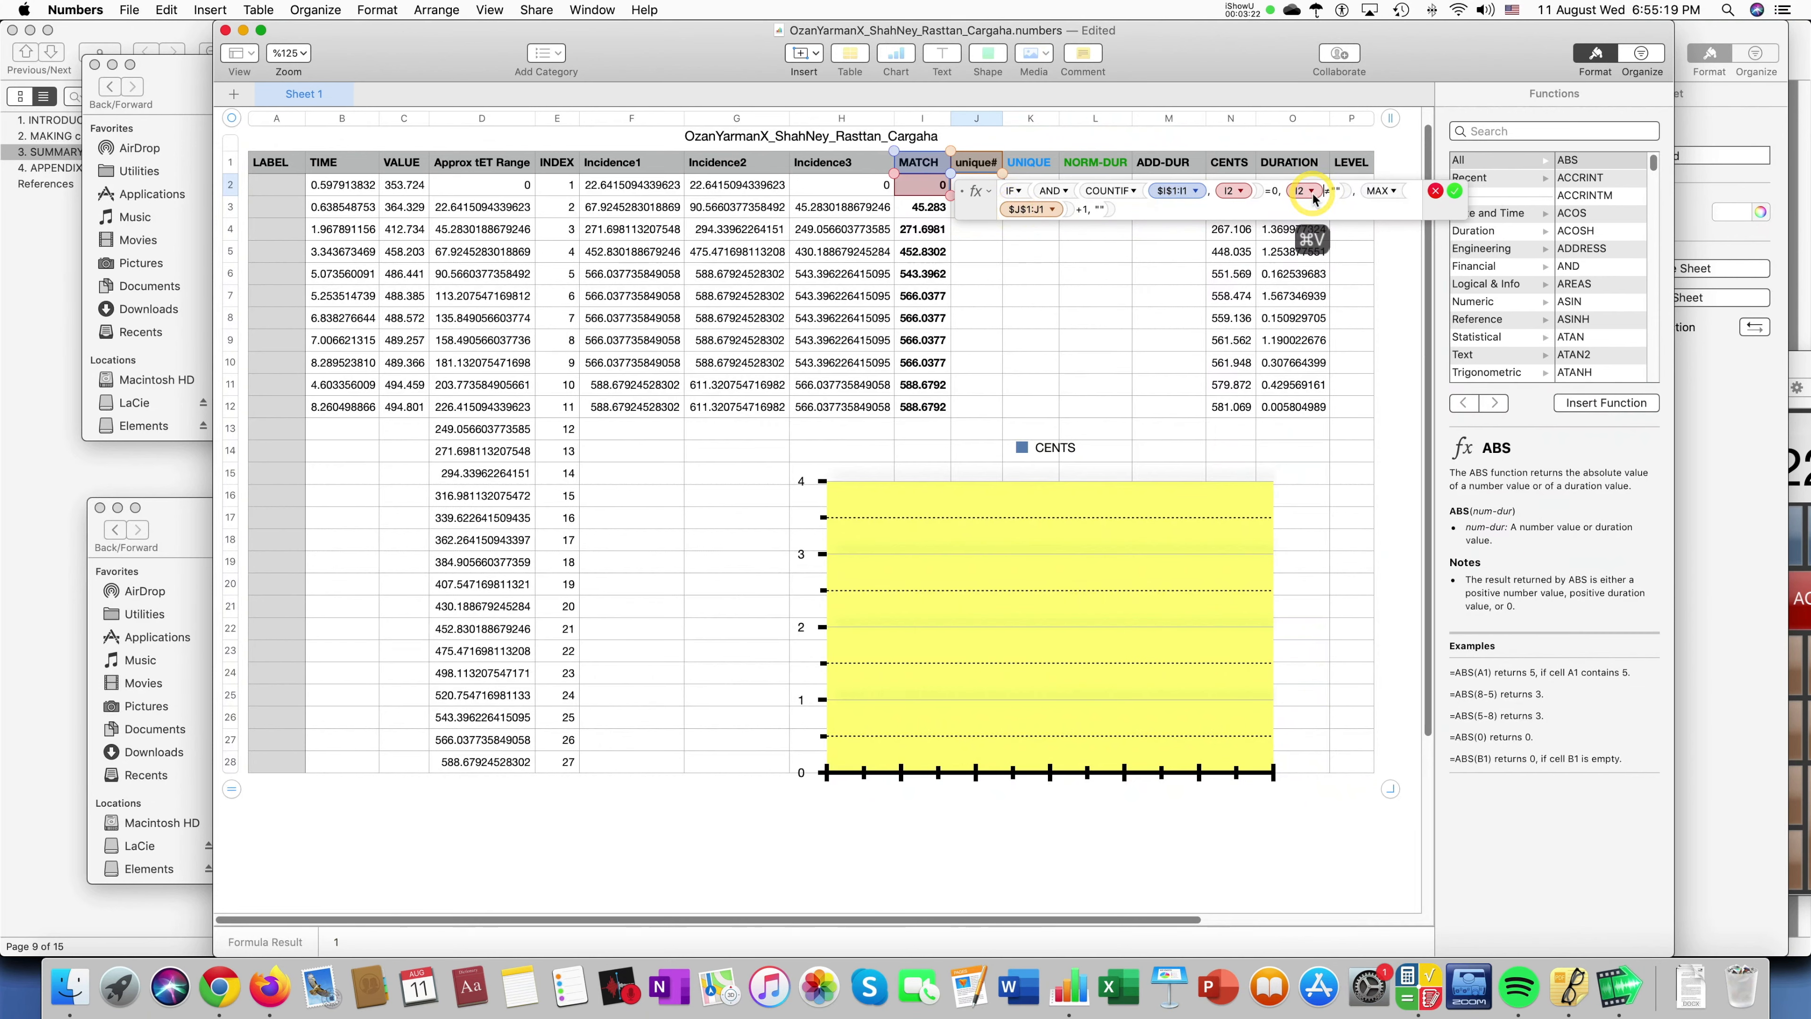
key(Return)
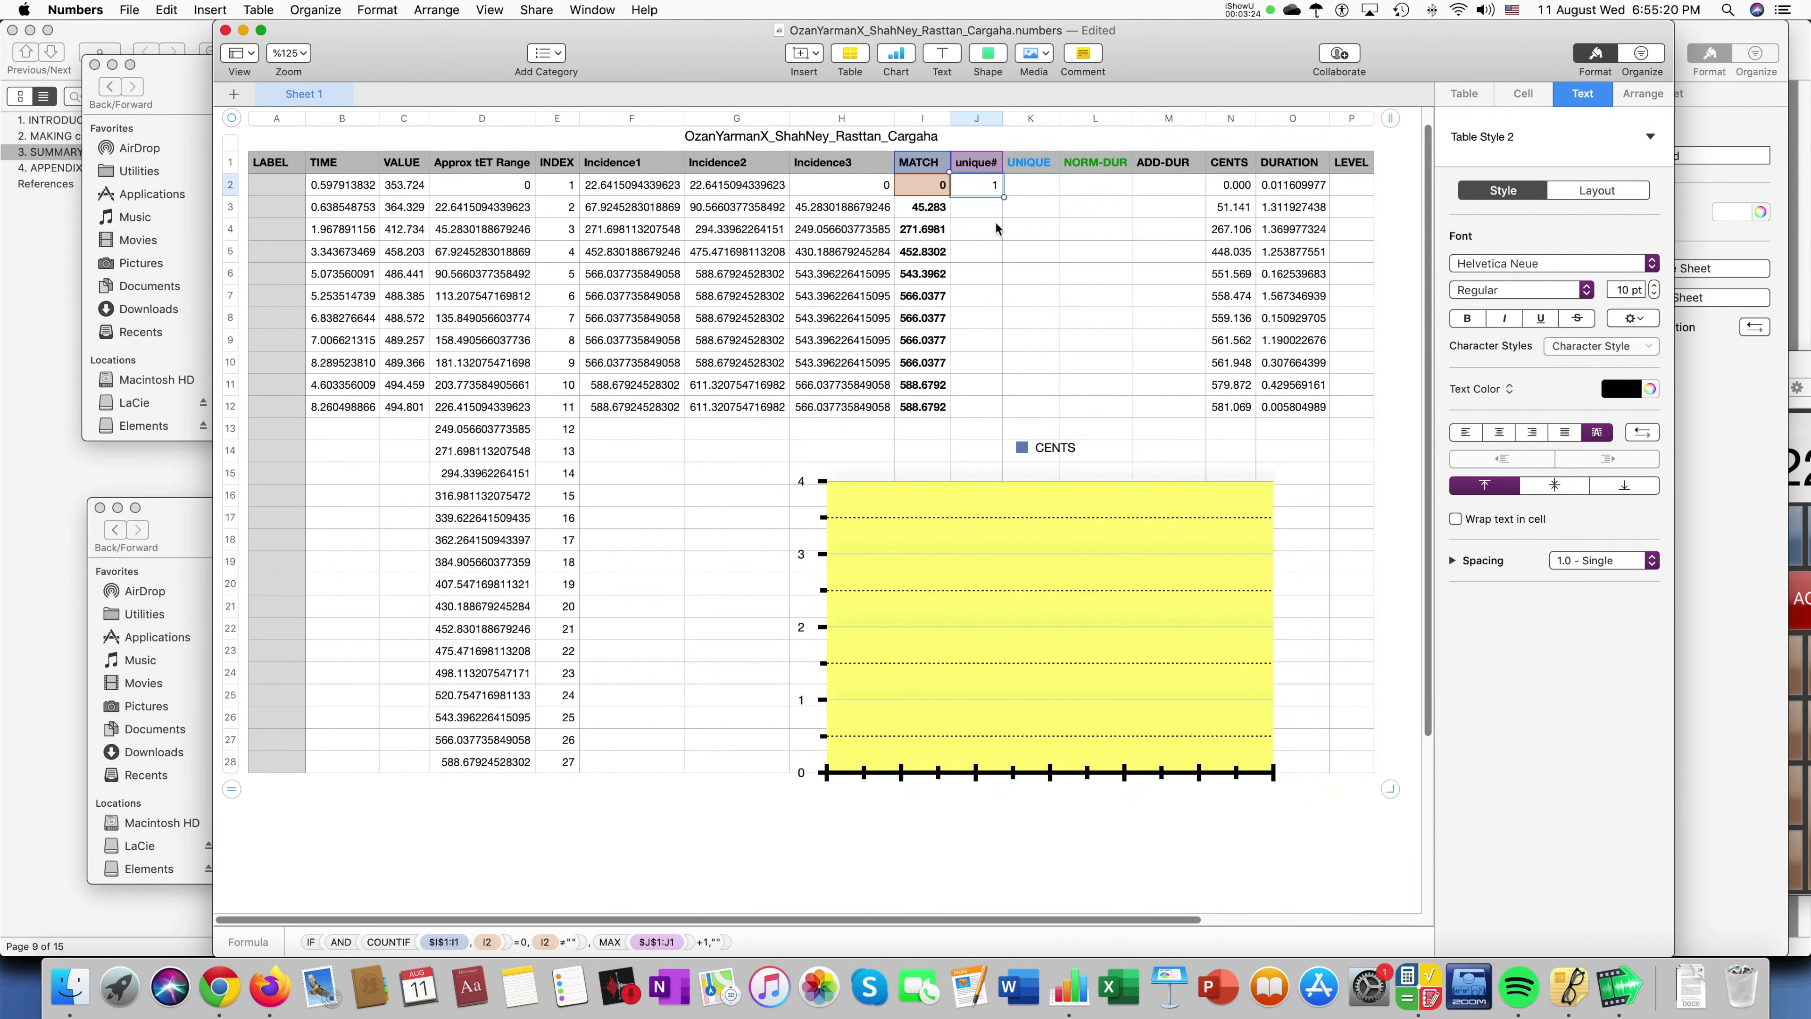
Fill the first unique# formula down the column through row 12.
drag(975, 199, 983, 405)
click(1030, 344)
click(1042, 191)
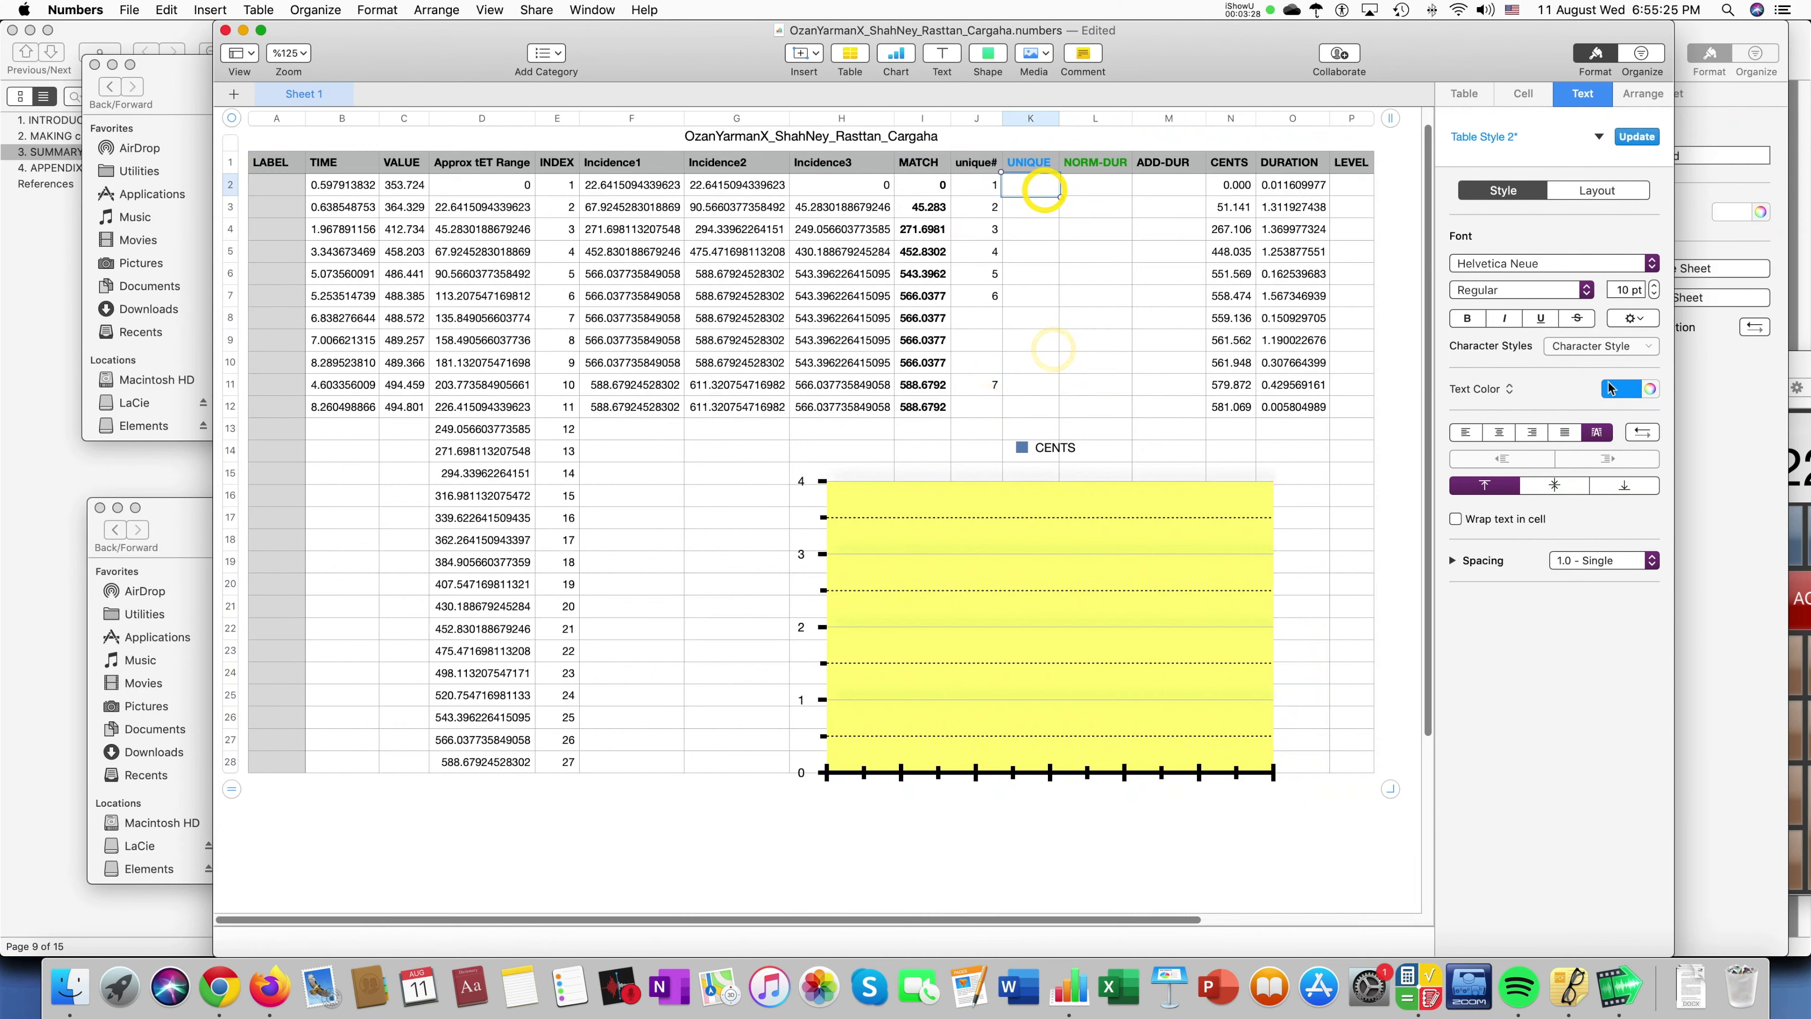
Copy the IF, ROW, MAX, INDEX and MATCH formula from the reference spreadsheet's first UNIQUE cell and leave the cell unedited.
click(1703, 432)
click(1157, 209)
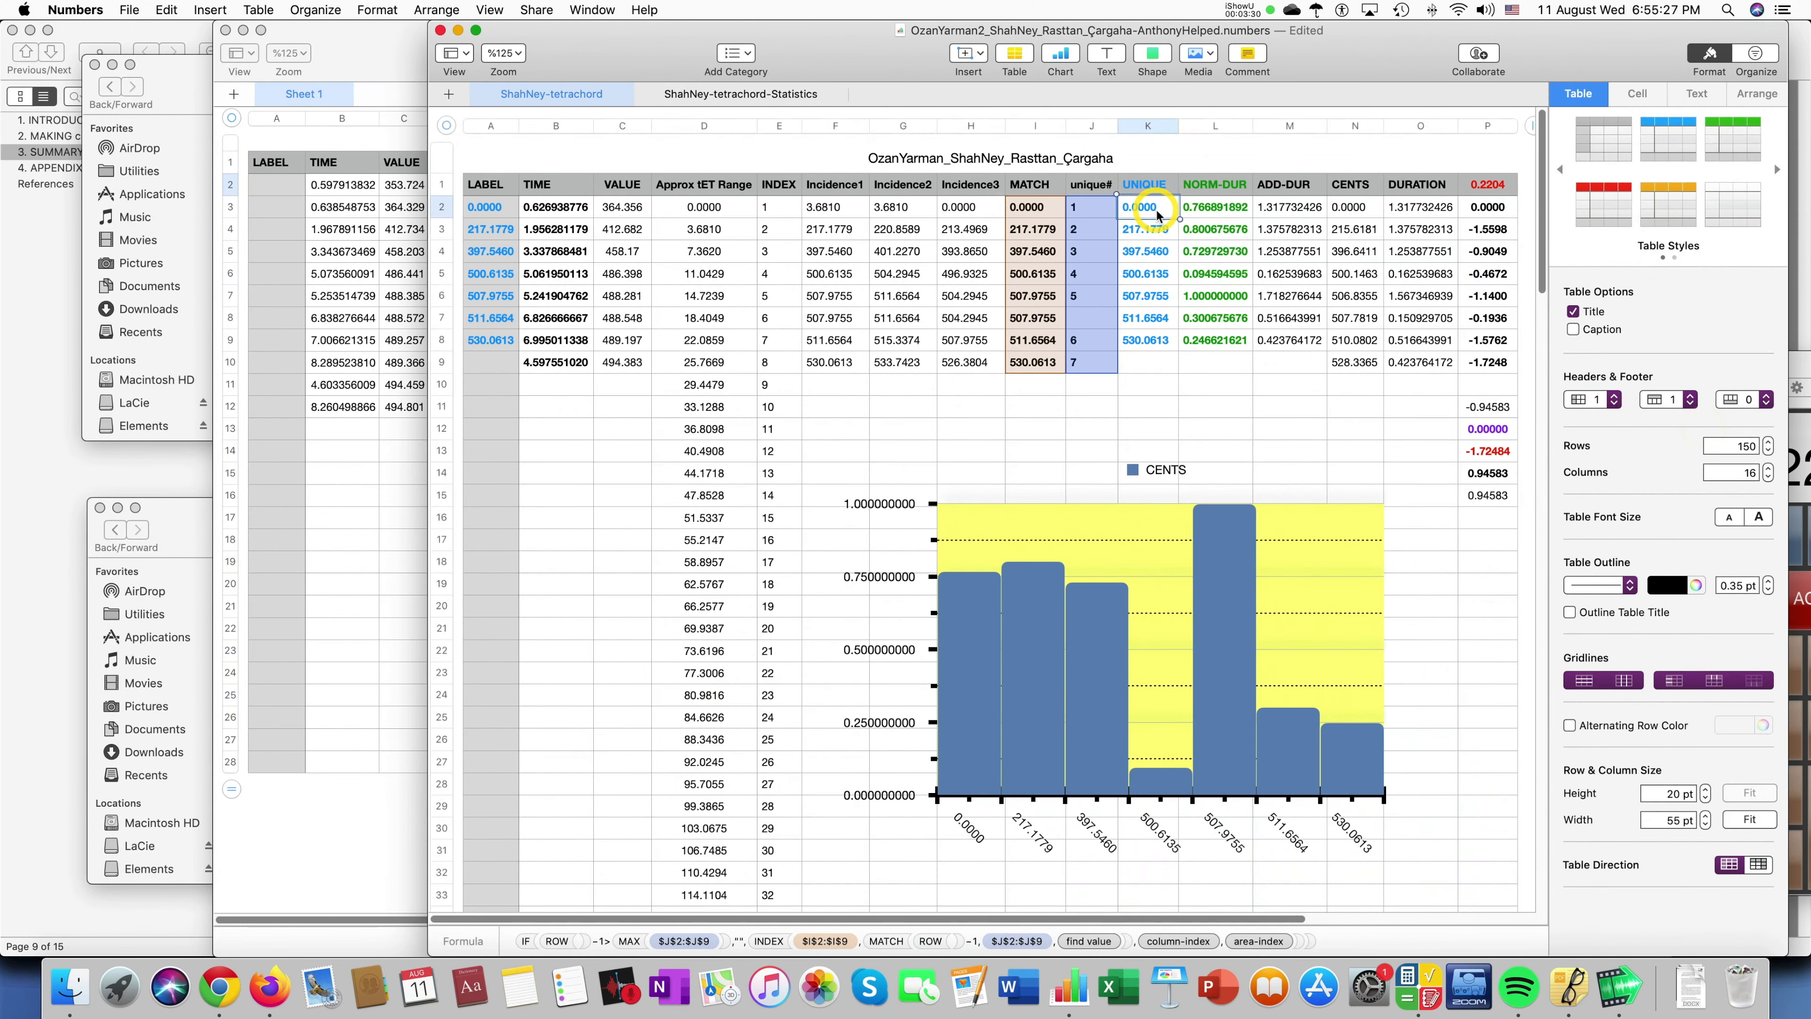
double_click(1157, 212)
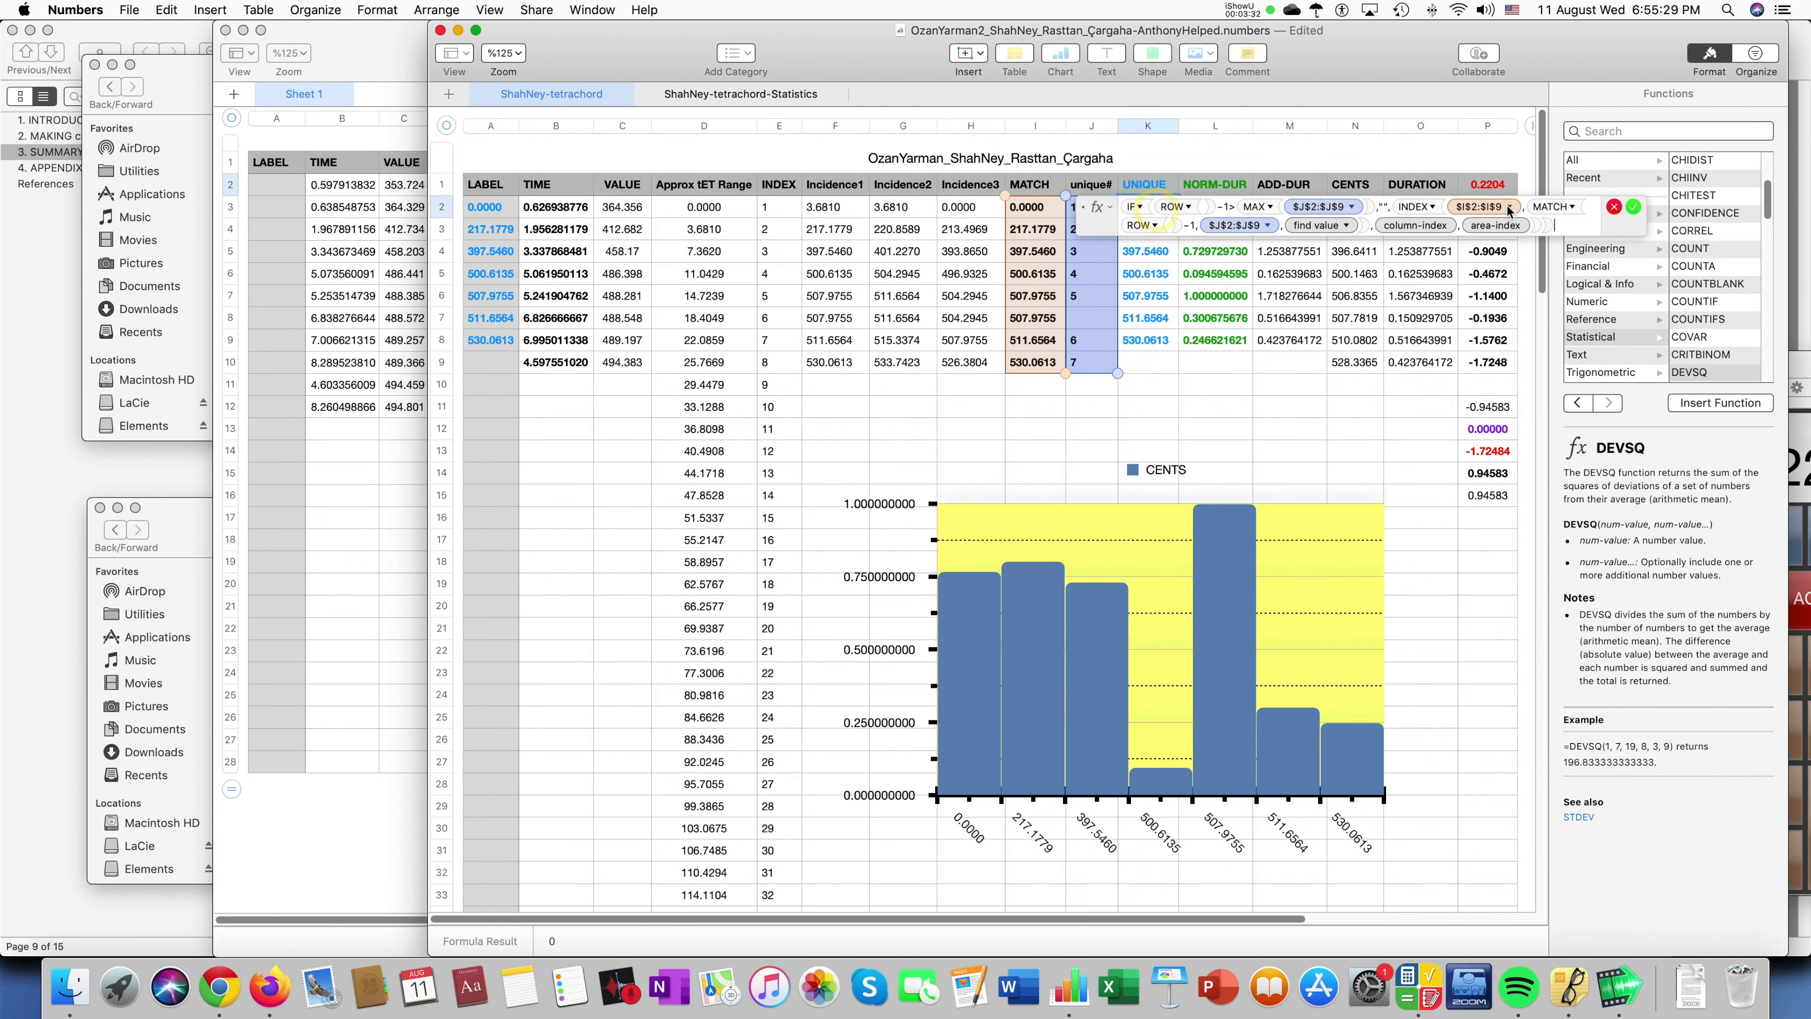
drag(1560, 226, 1072, 193)
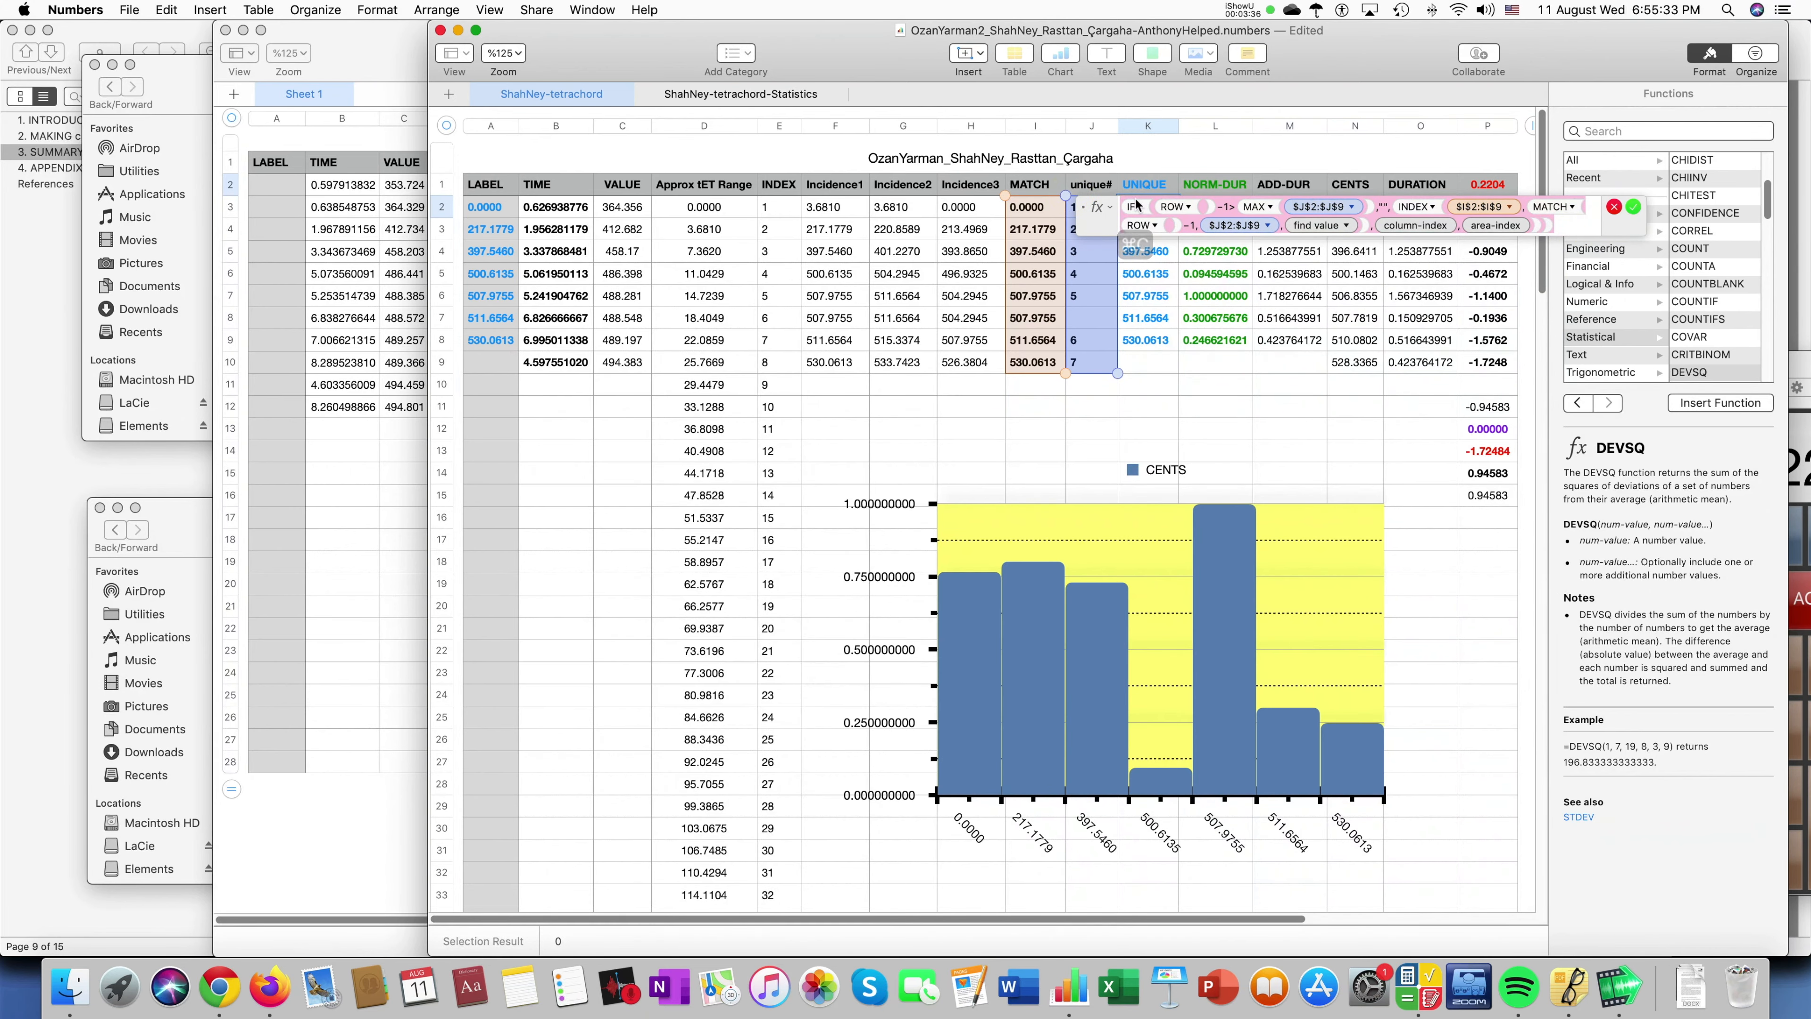
key(Escape)
Paste the copied formula into the first UNIQUE cell, K2, of the new spreadsheet.
click(290, 439)
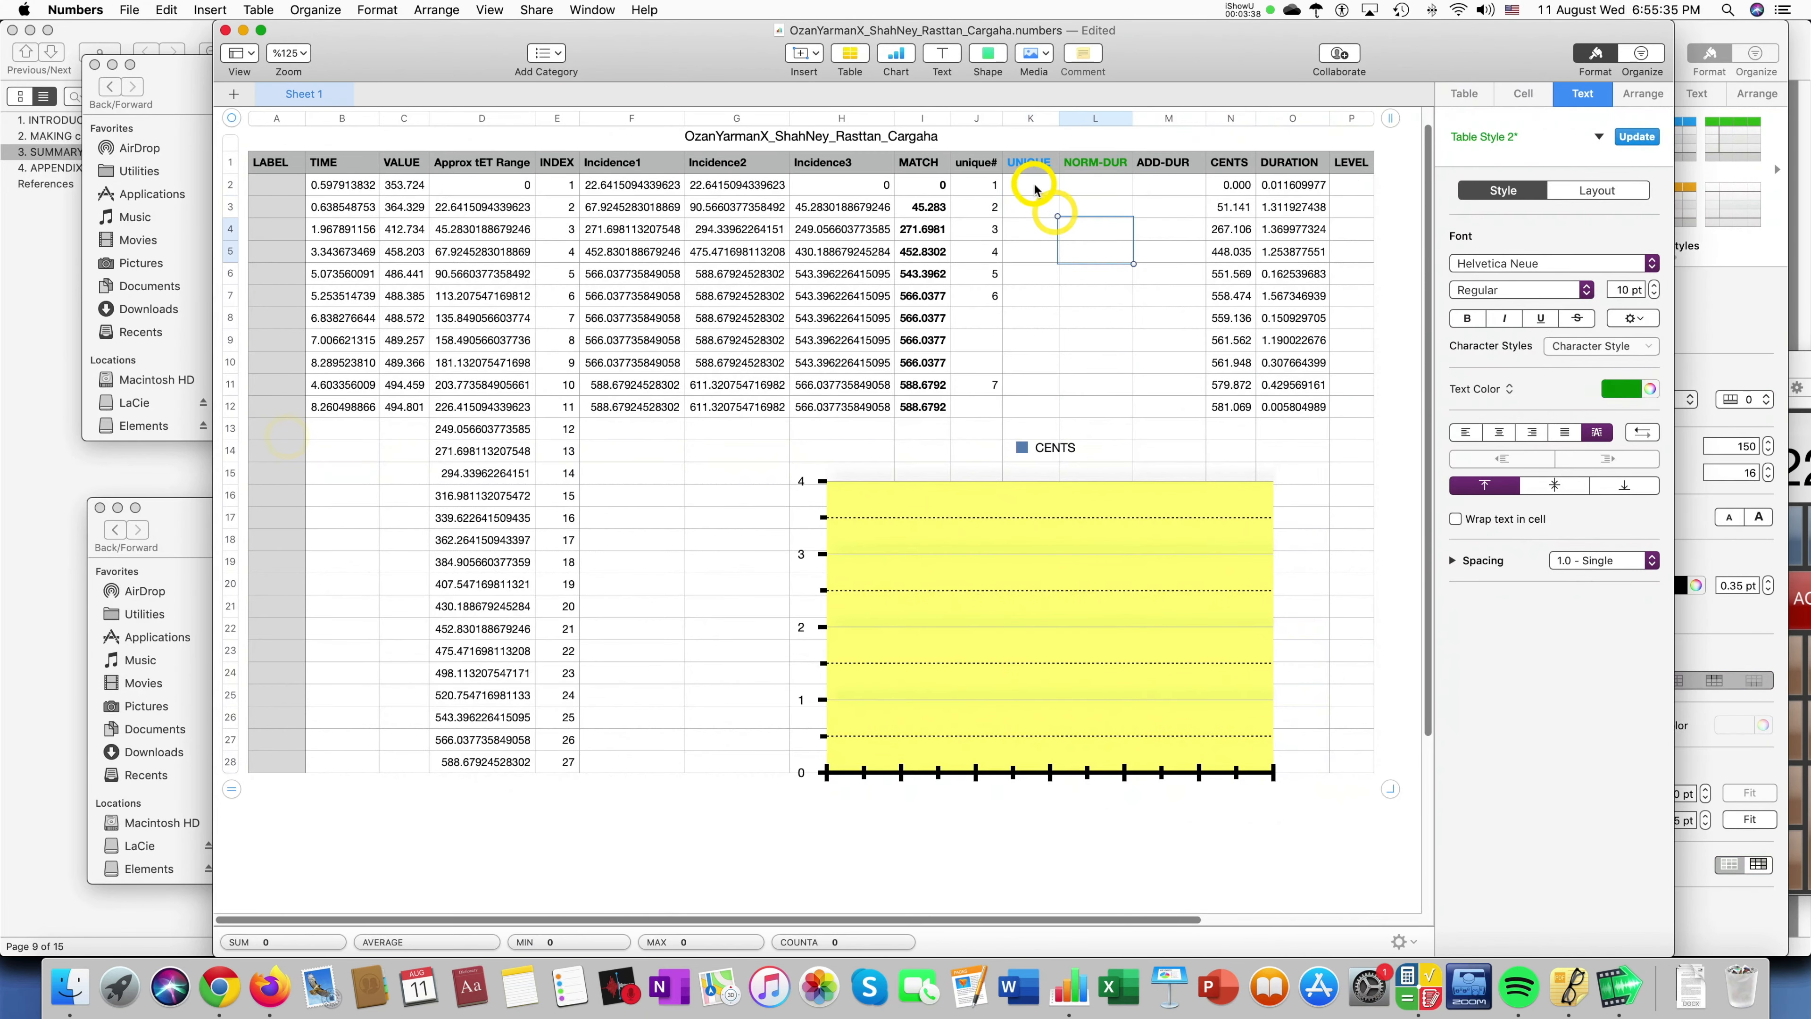
key(=)
text(IF(ROW()-1>MAX(#REF!),"",INDEX(#REF!,MATCH(ROW()-1,#REF!,0),column-index,area-index)))
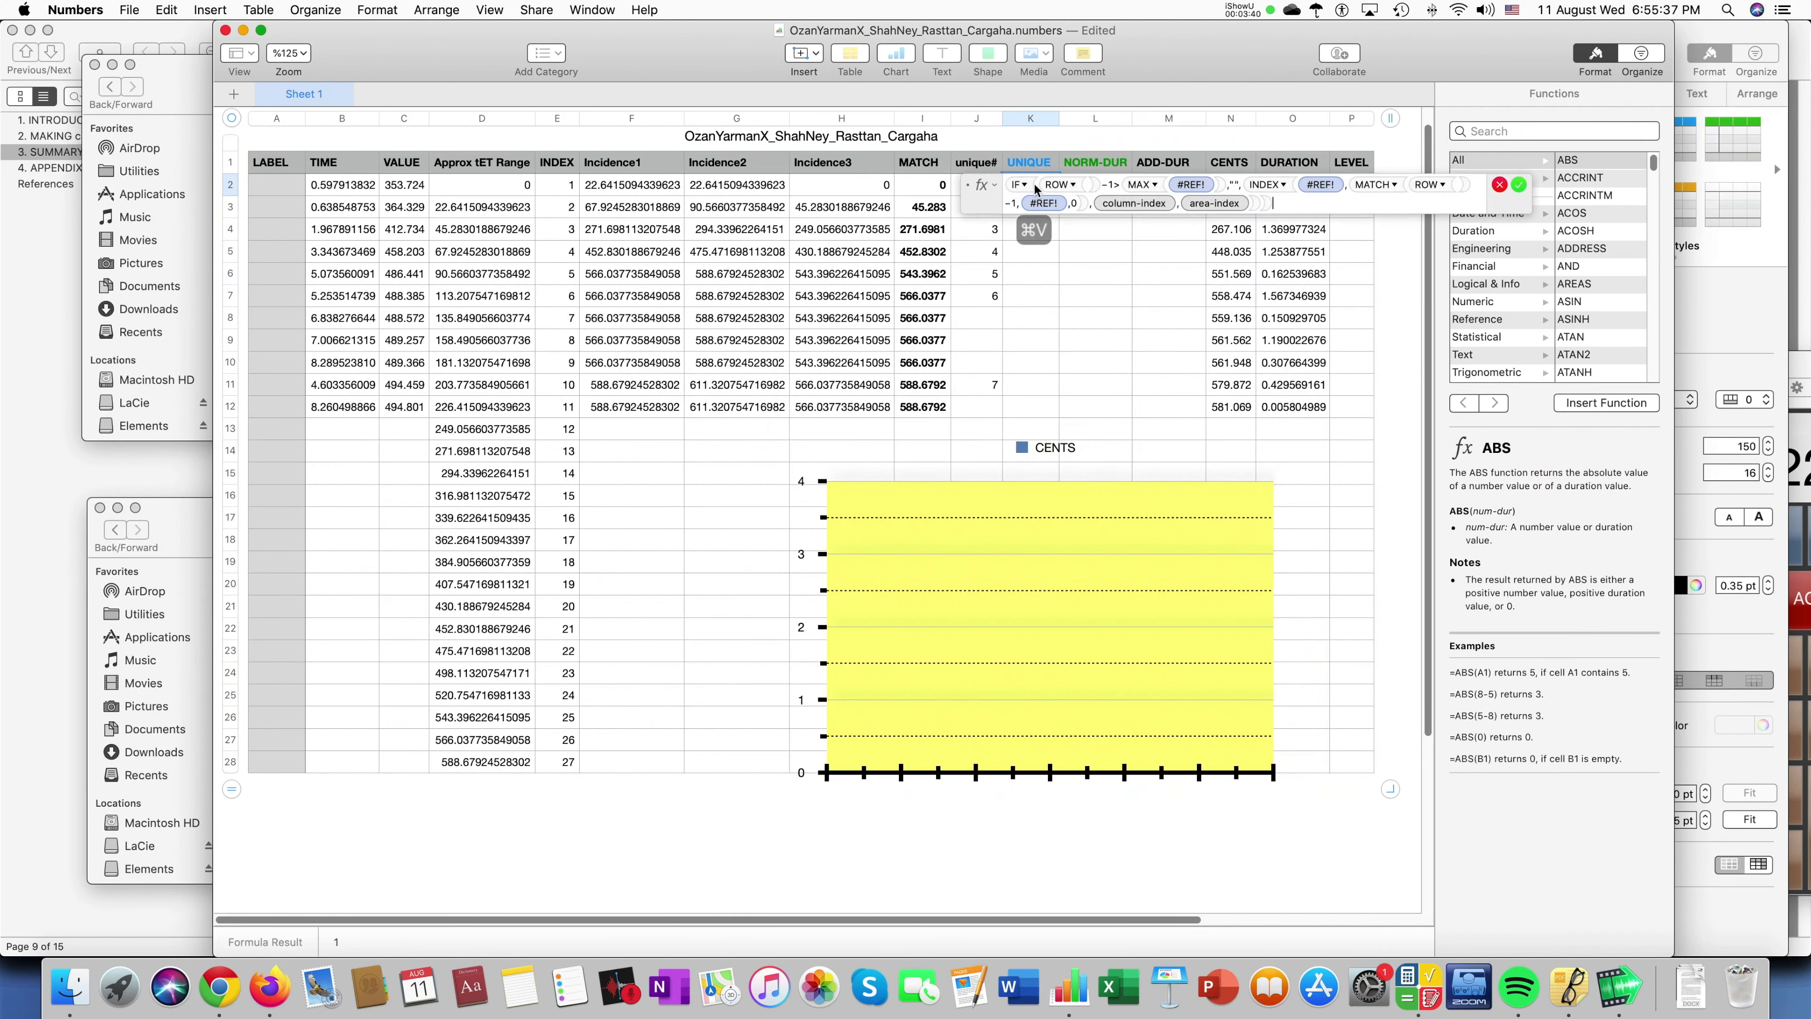
Set the MAX range in K2 to the unique# cells J2:J12, preserving row and column at both start and end.
drag(987, 188, 980, 415)
click(1276, 185)
click(1178, 245)
click(1214, 269)
click(1307, 249)
click(1327, 273)
Set the INDEX range in K2 to the MATCH column cells I2:I12, preserving row and column at both start and end.
click(1407, 191)
click(1403, 186)
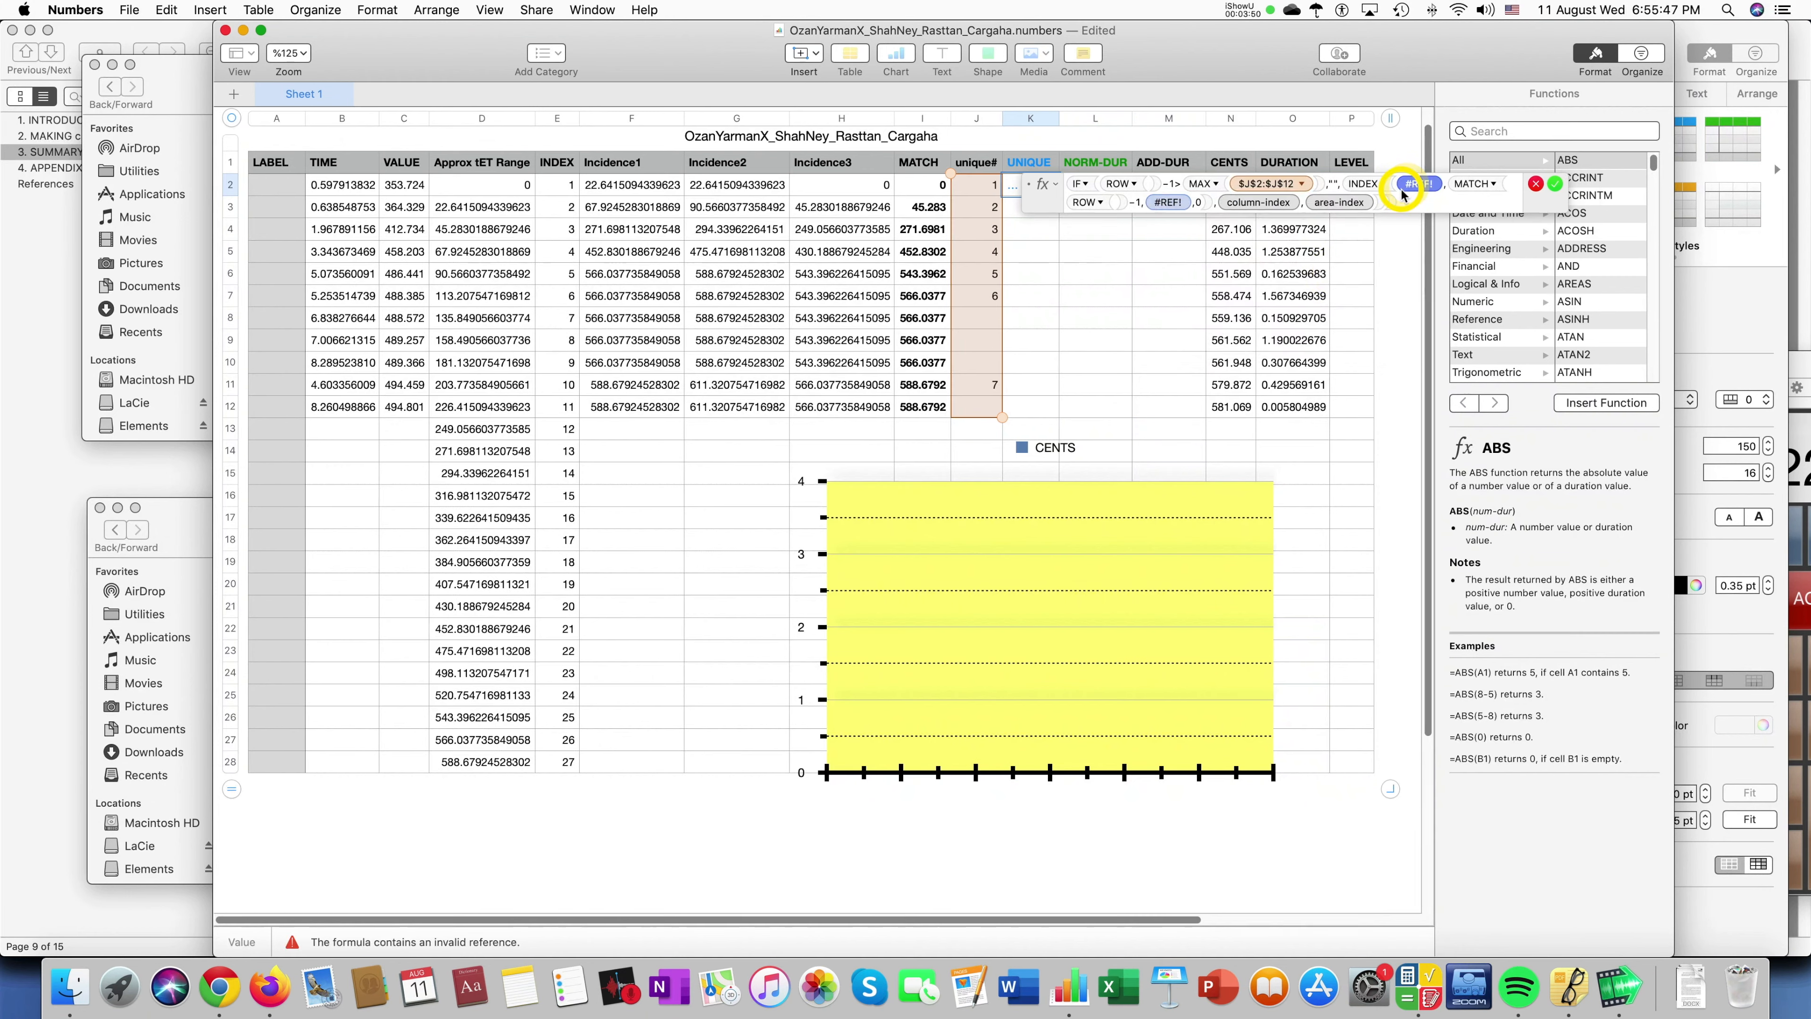
drag(932, 194, 922, 410)
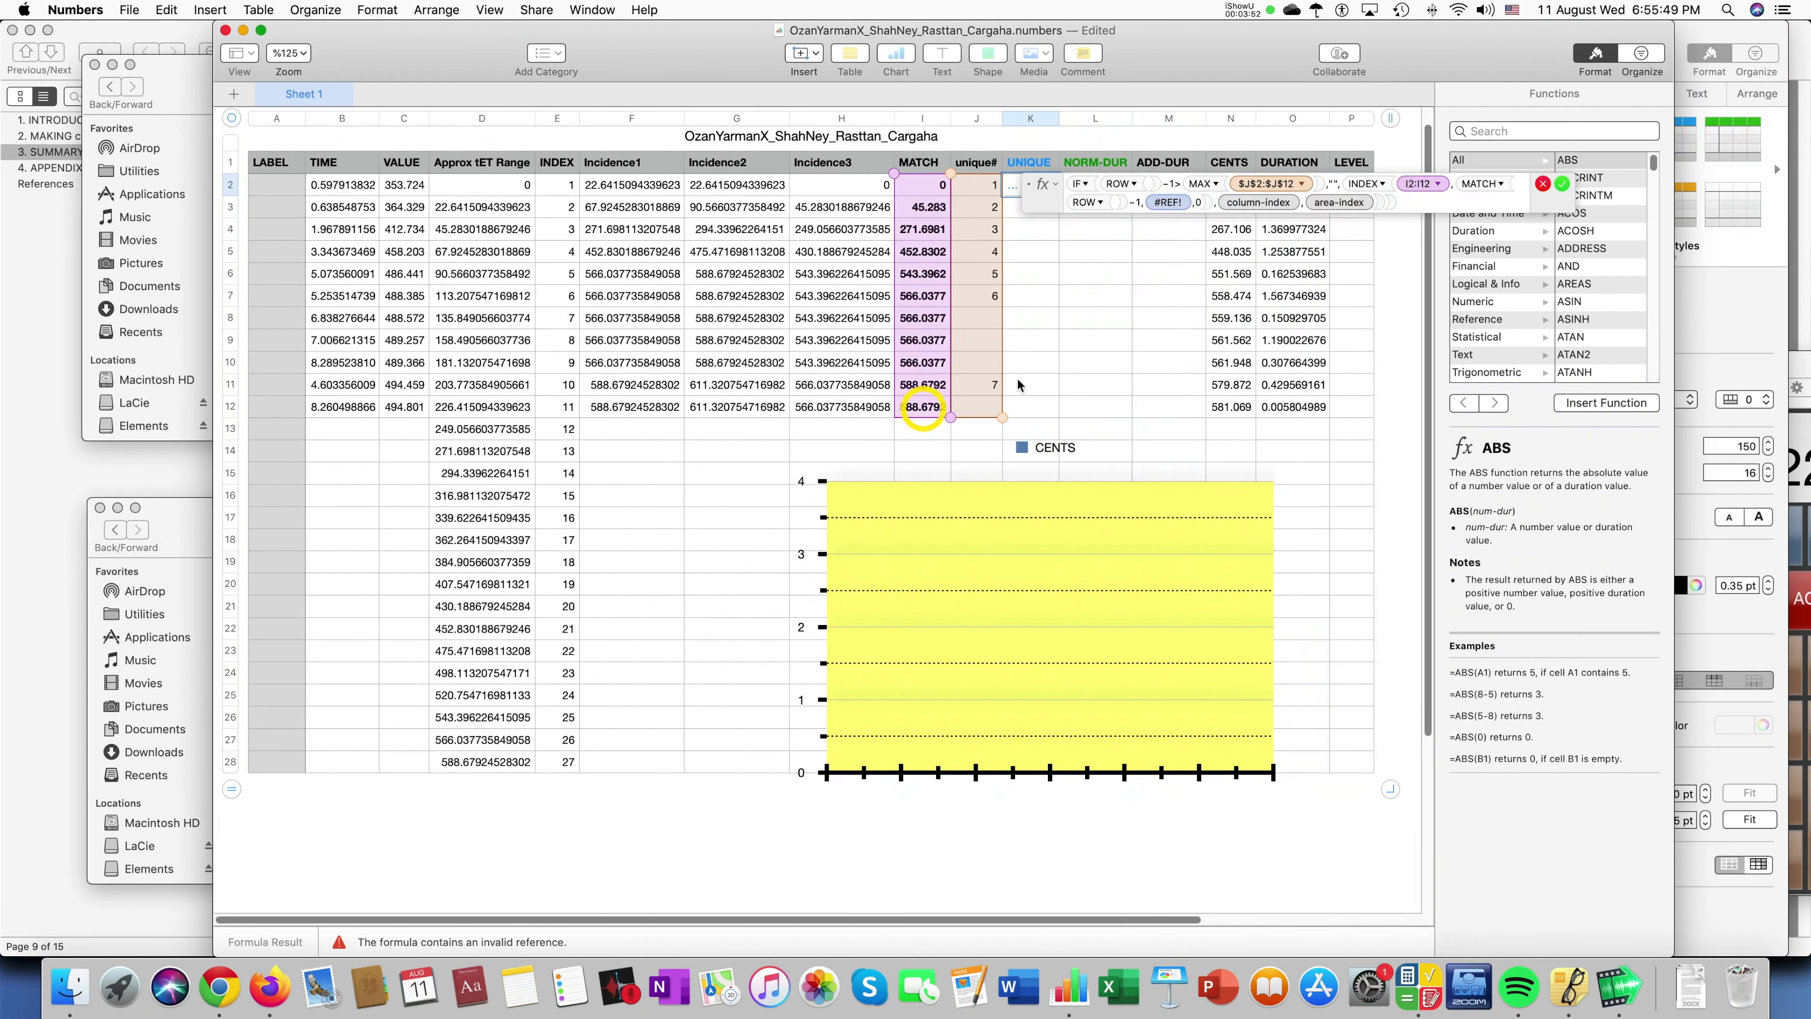
click(1442, 186)
click(1365, 245)
click(1376, 269)
click(1510, 246)
click(1462, 267)
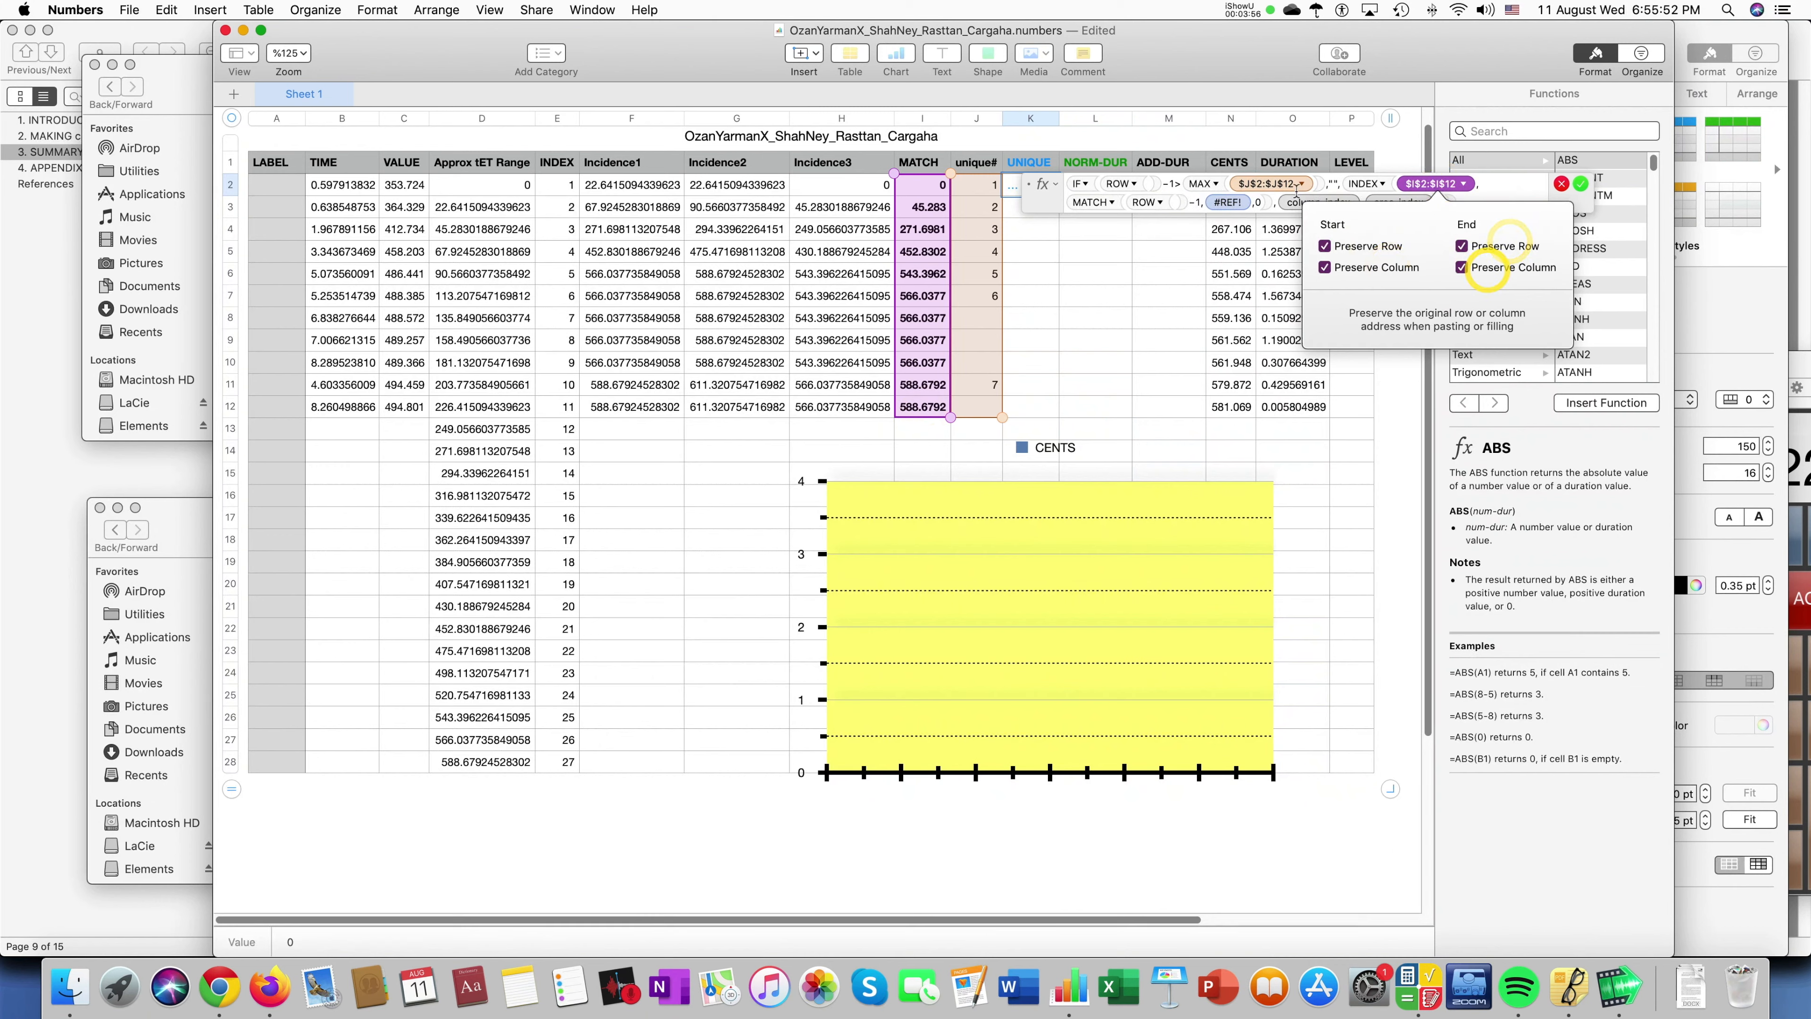
Copy the $J$2:$J$12 range from MAX into the MATCH function's search range in K2 and accept the formula.
click(1261, 187)
key(super+c)
click(1223, 203)
key(super+v)
key(Return)
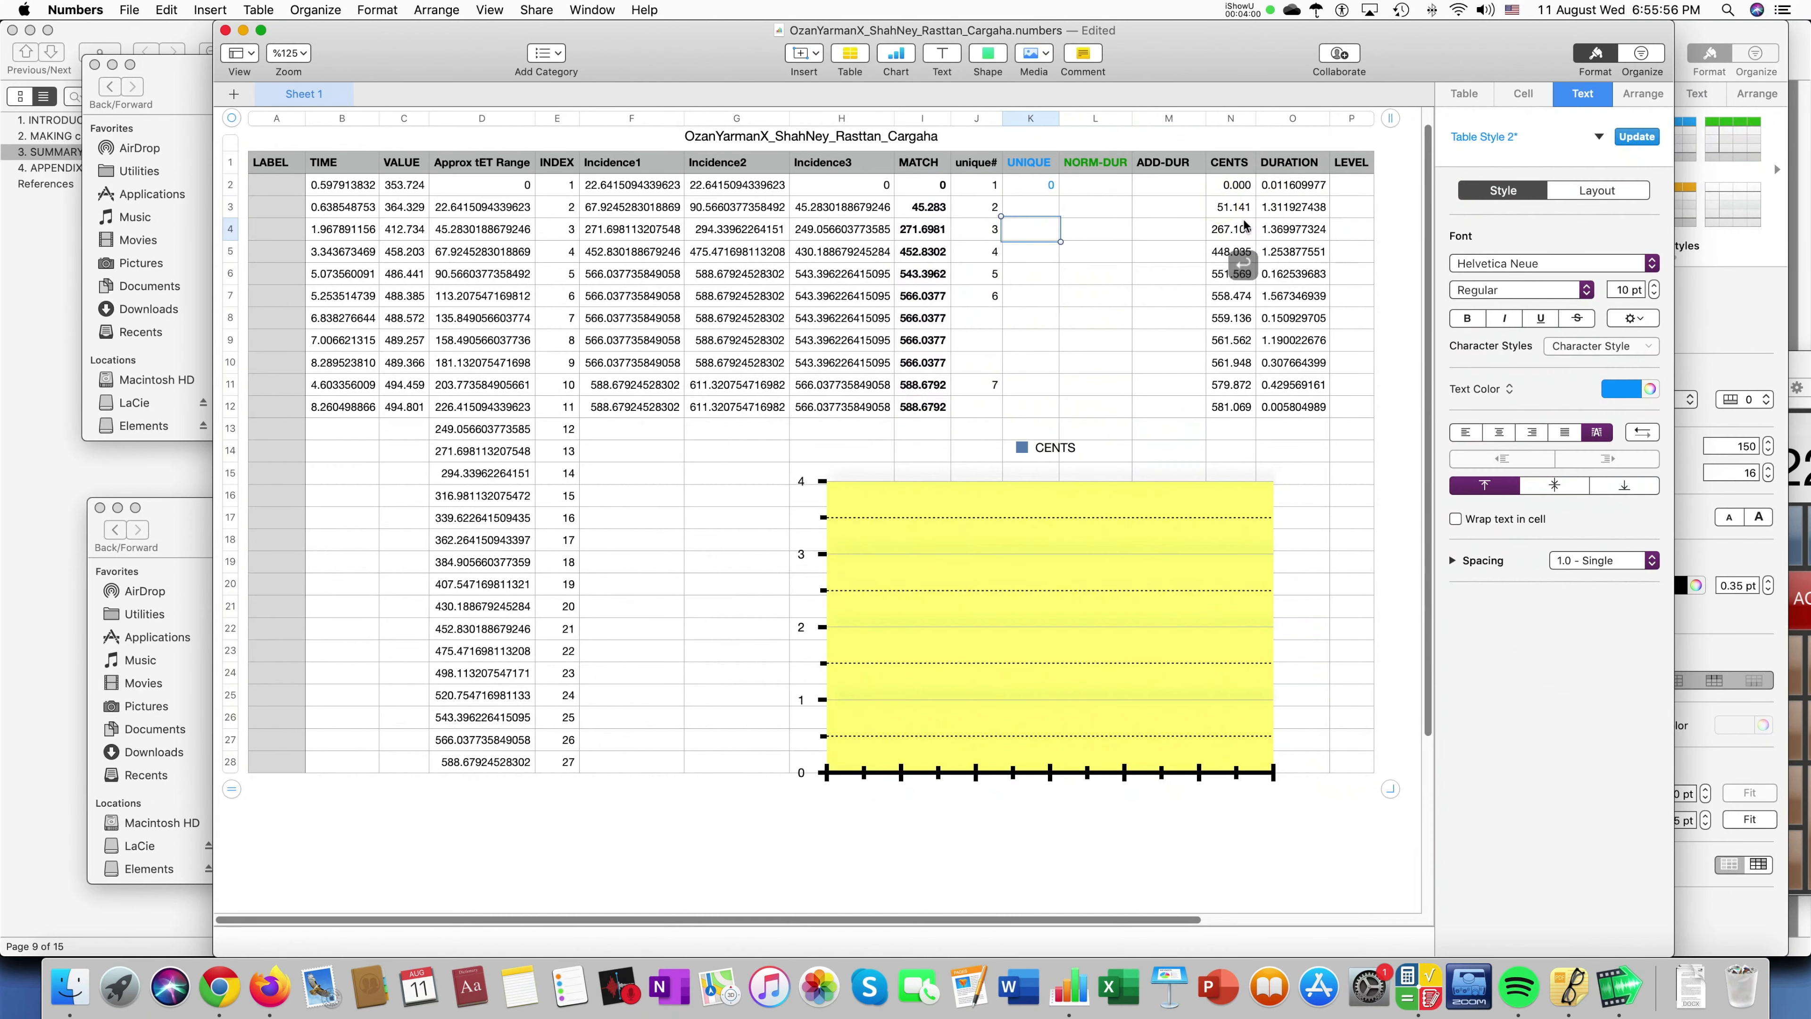
Fill the first UNIQUE formula down through row 9 and clear the surplus formula in K9.
click(1031, 184)
drag(1032, 199, 1034, 333)
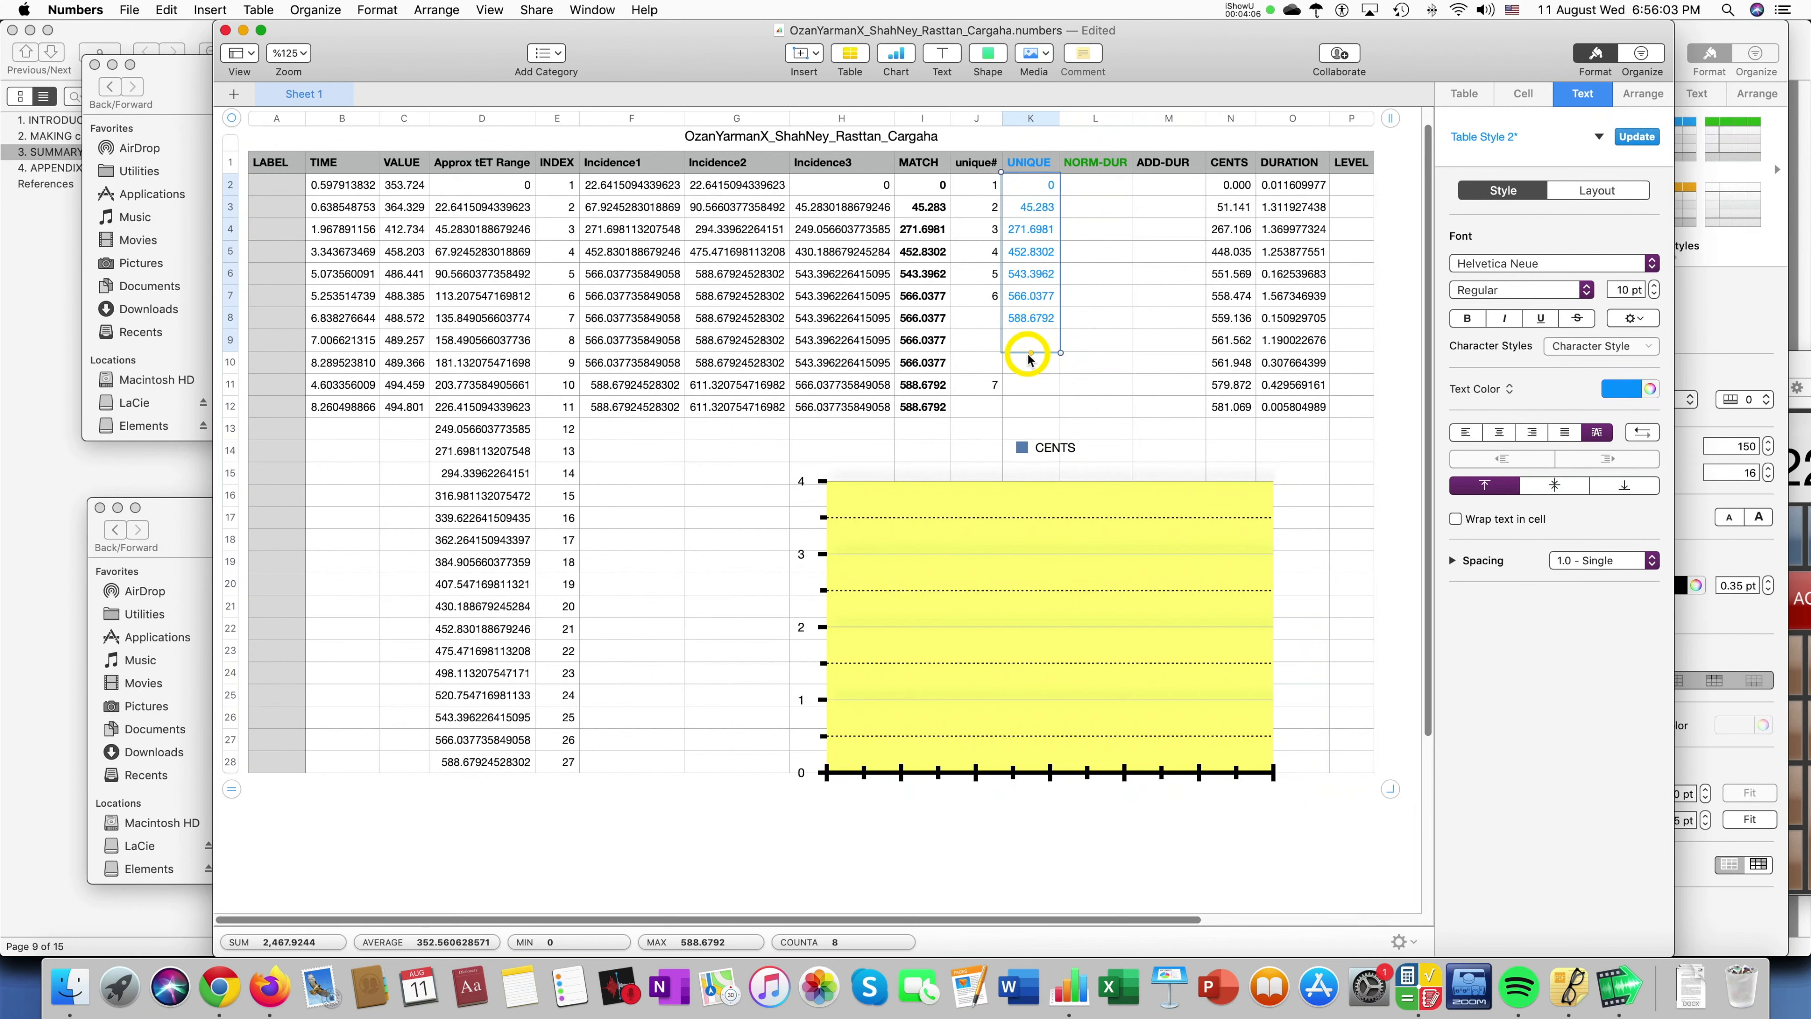
click(1039, 343)
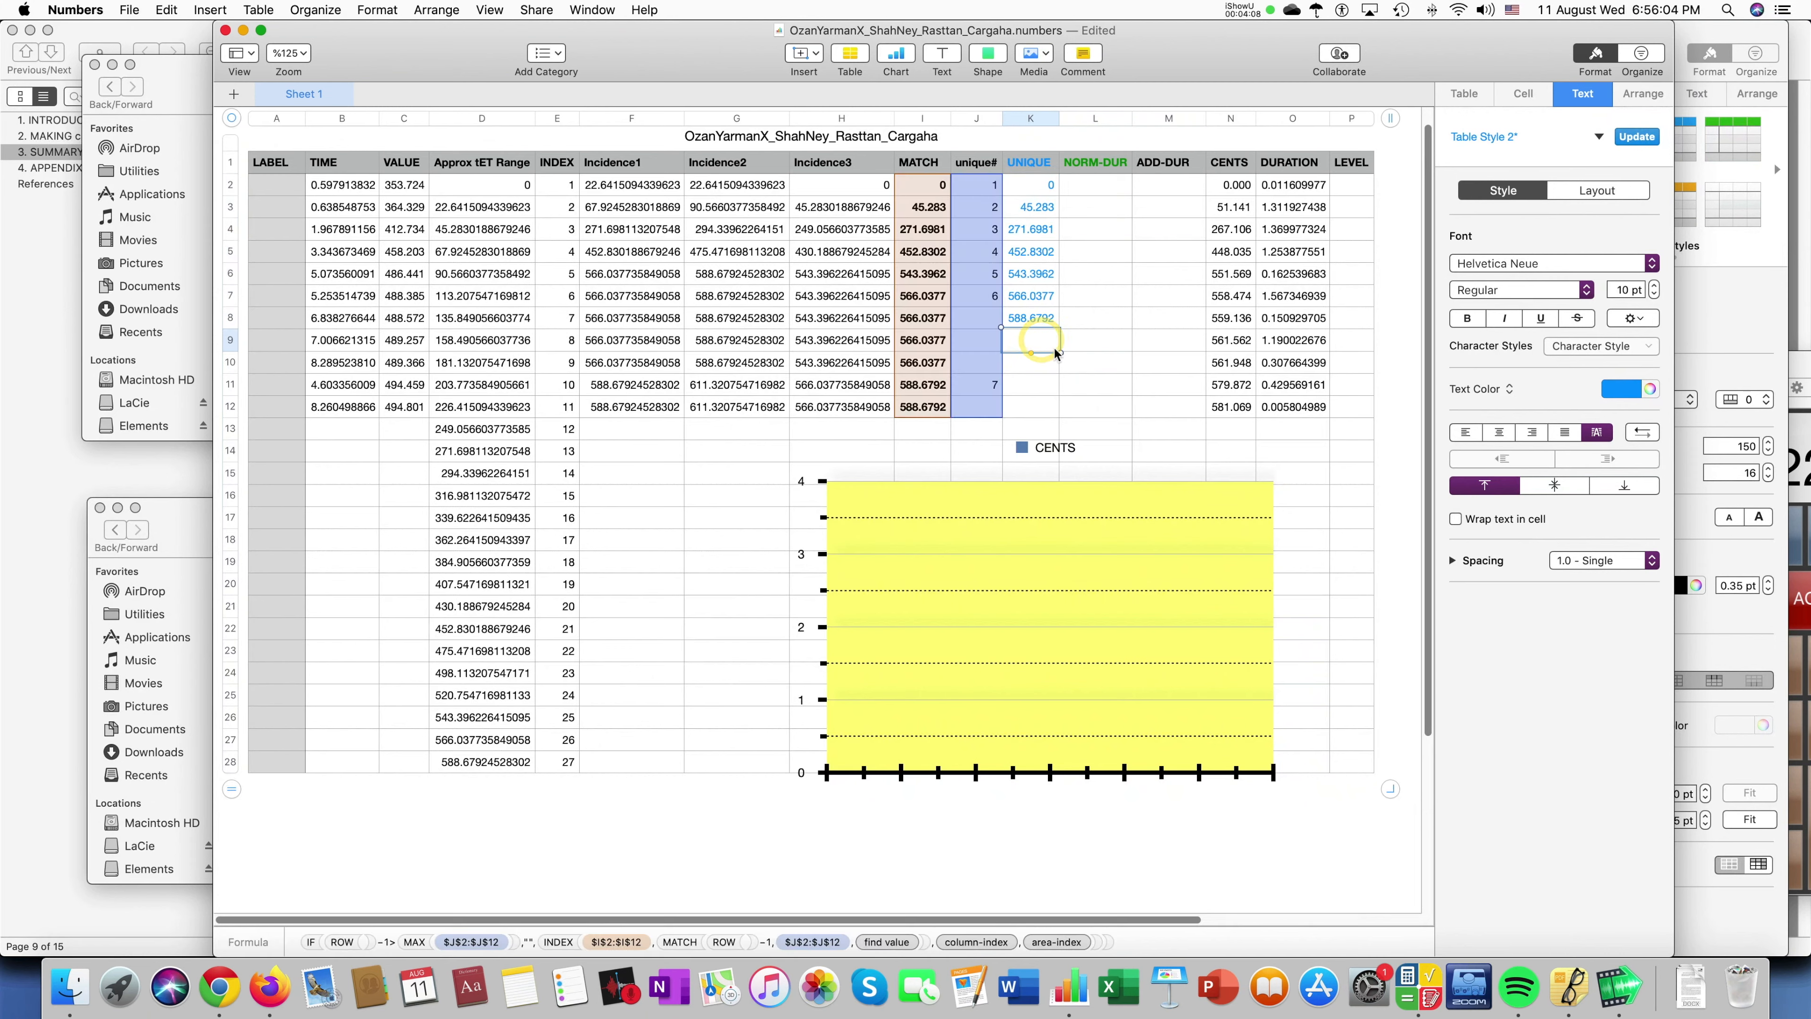
click(1053, 394)
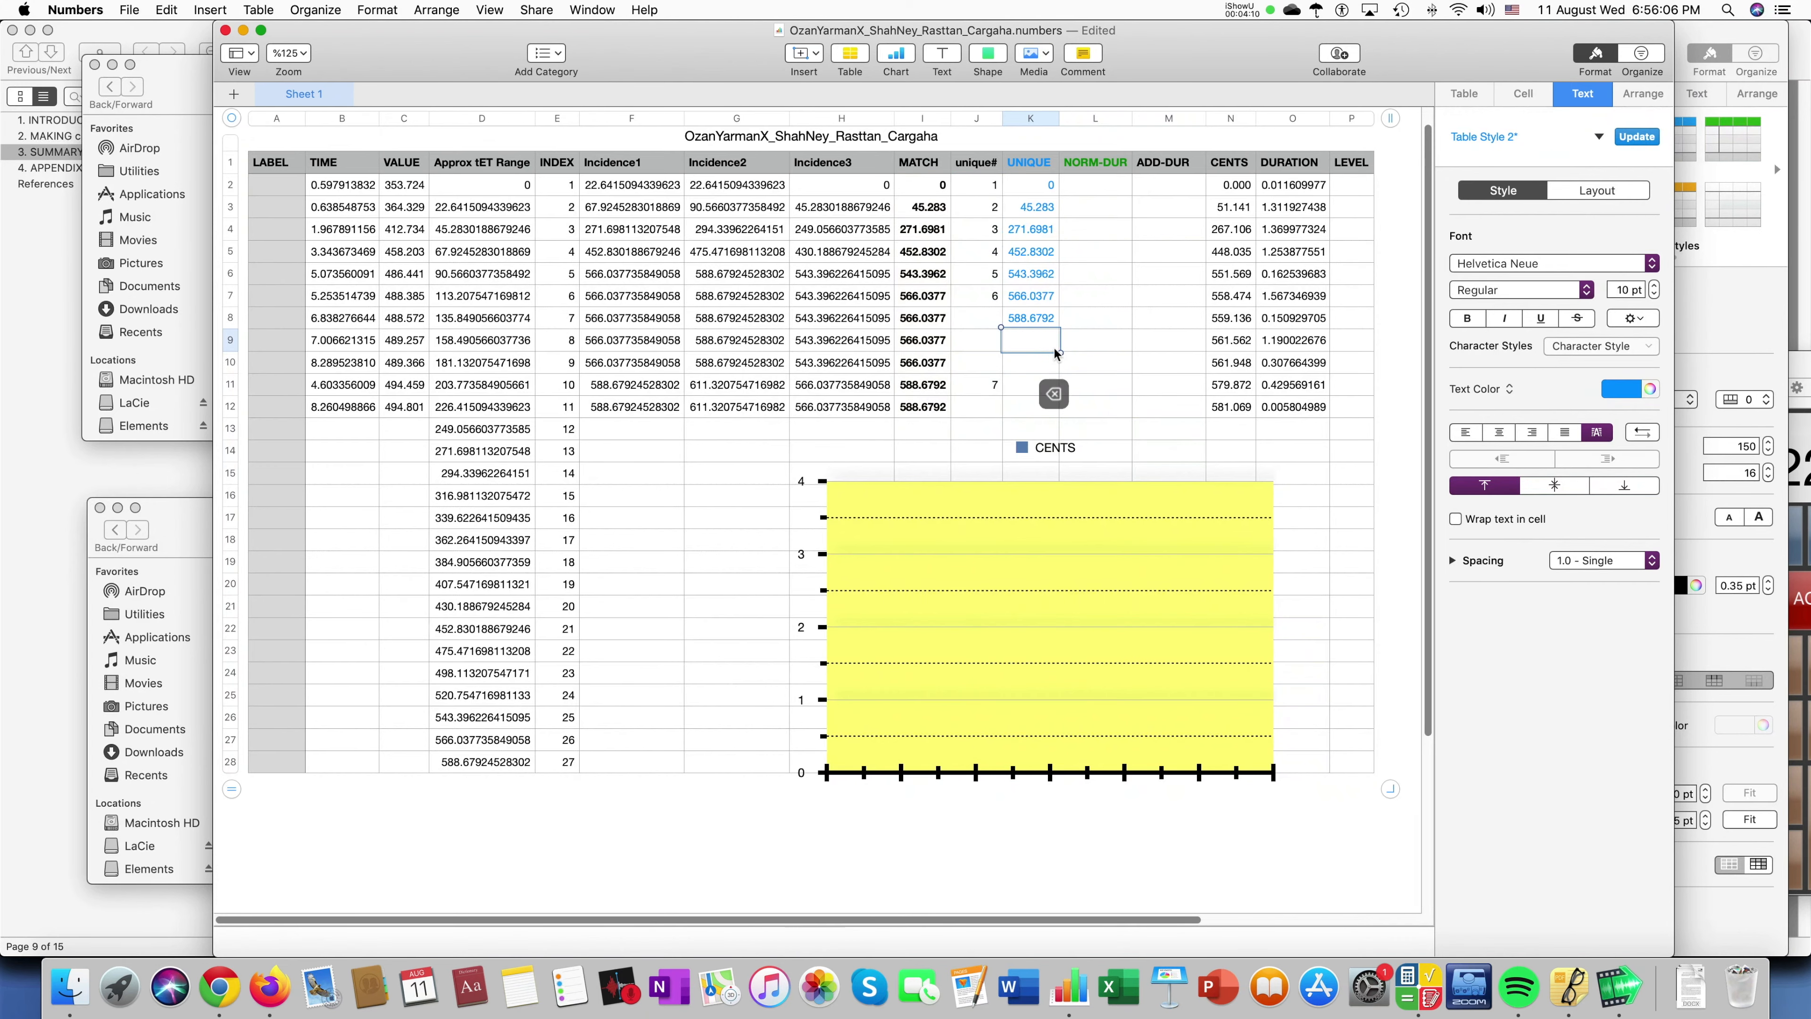
click(1139, 415)
click(1067, 314)
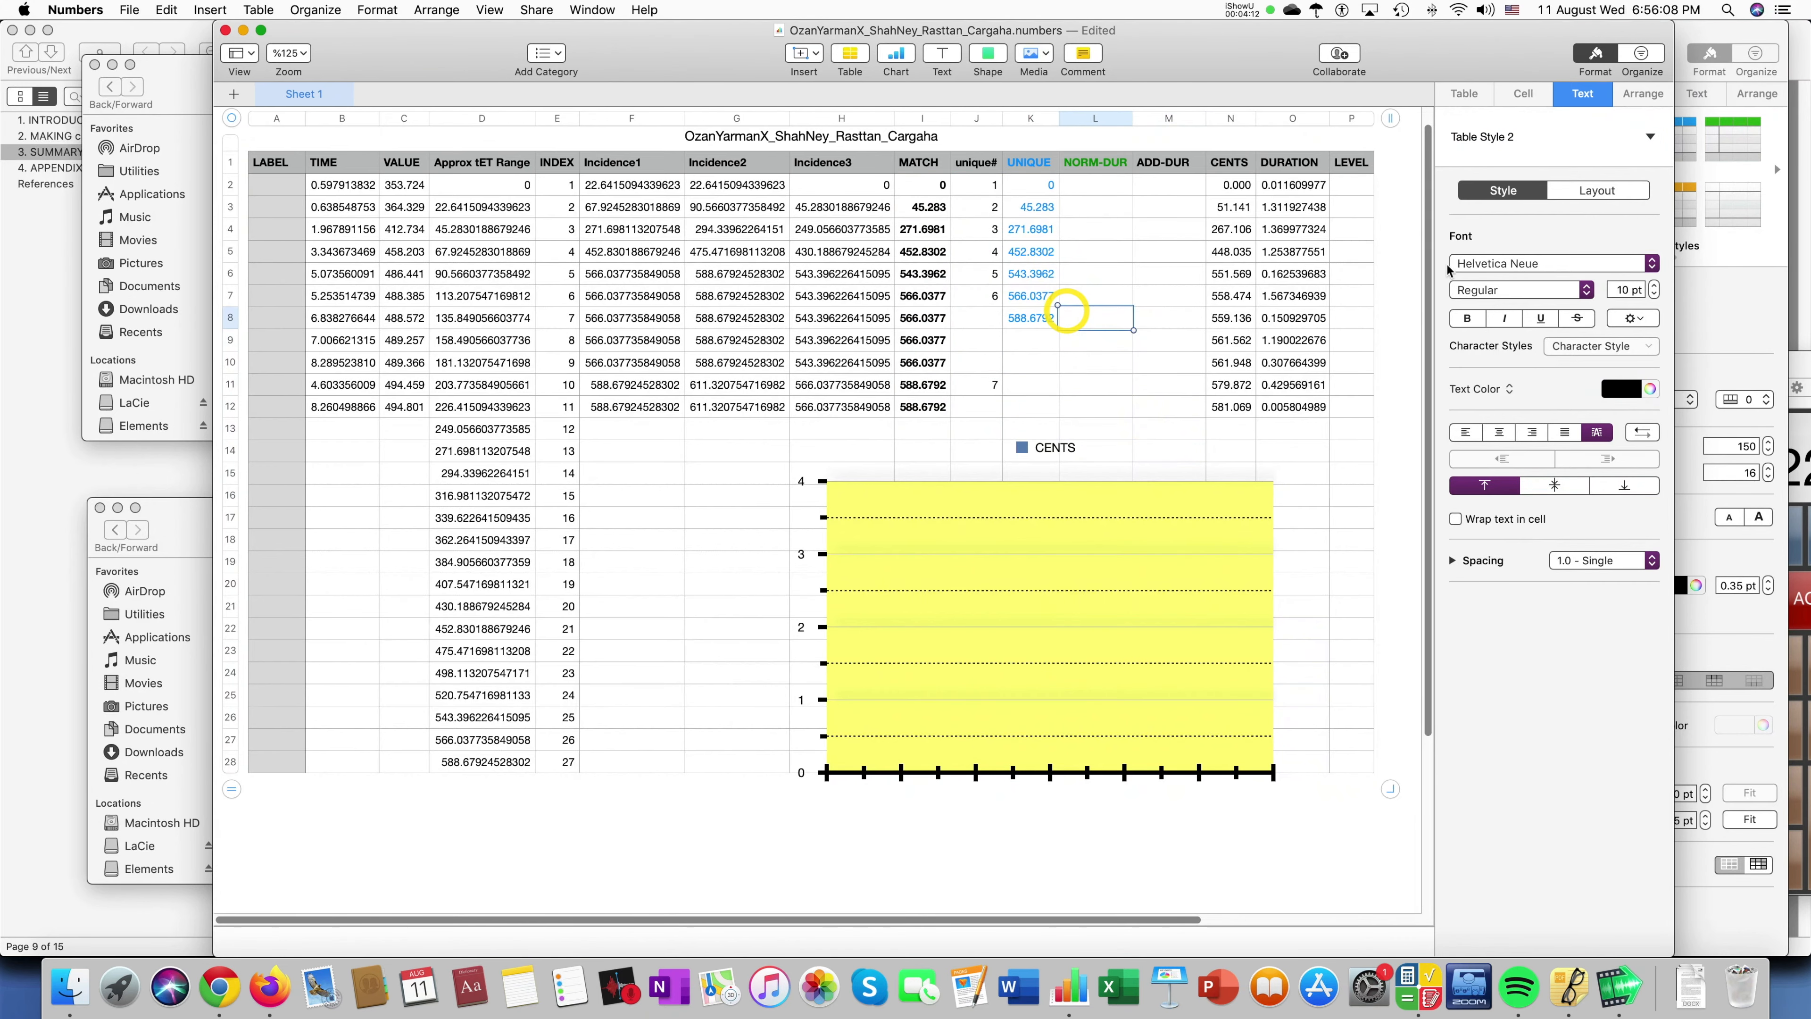
Copy the SUMIFS formula from ADD-DUR cell M2 of the AnthonyHelped reference workbook and return to the working spreadsheet.
click(1757, 307)
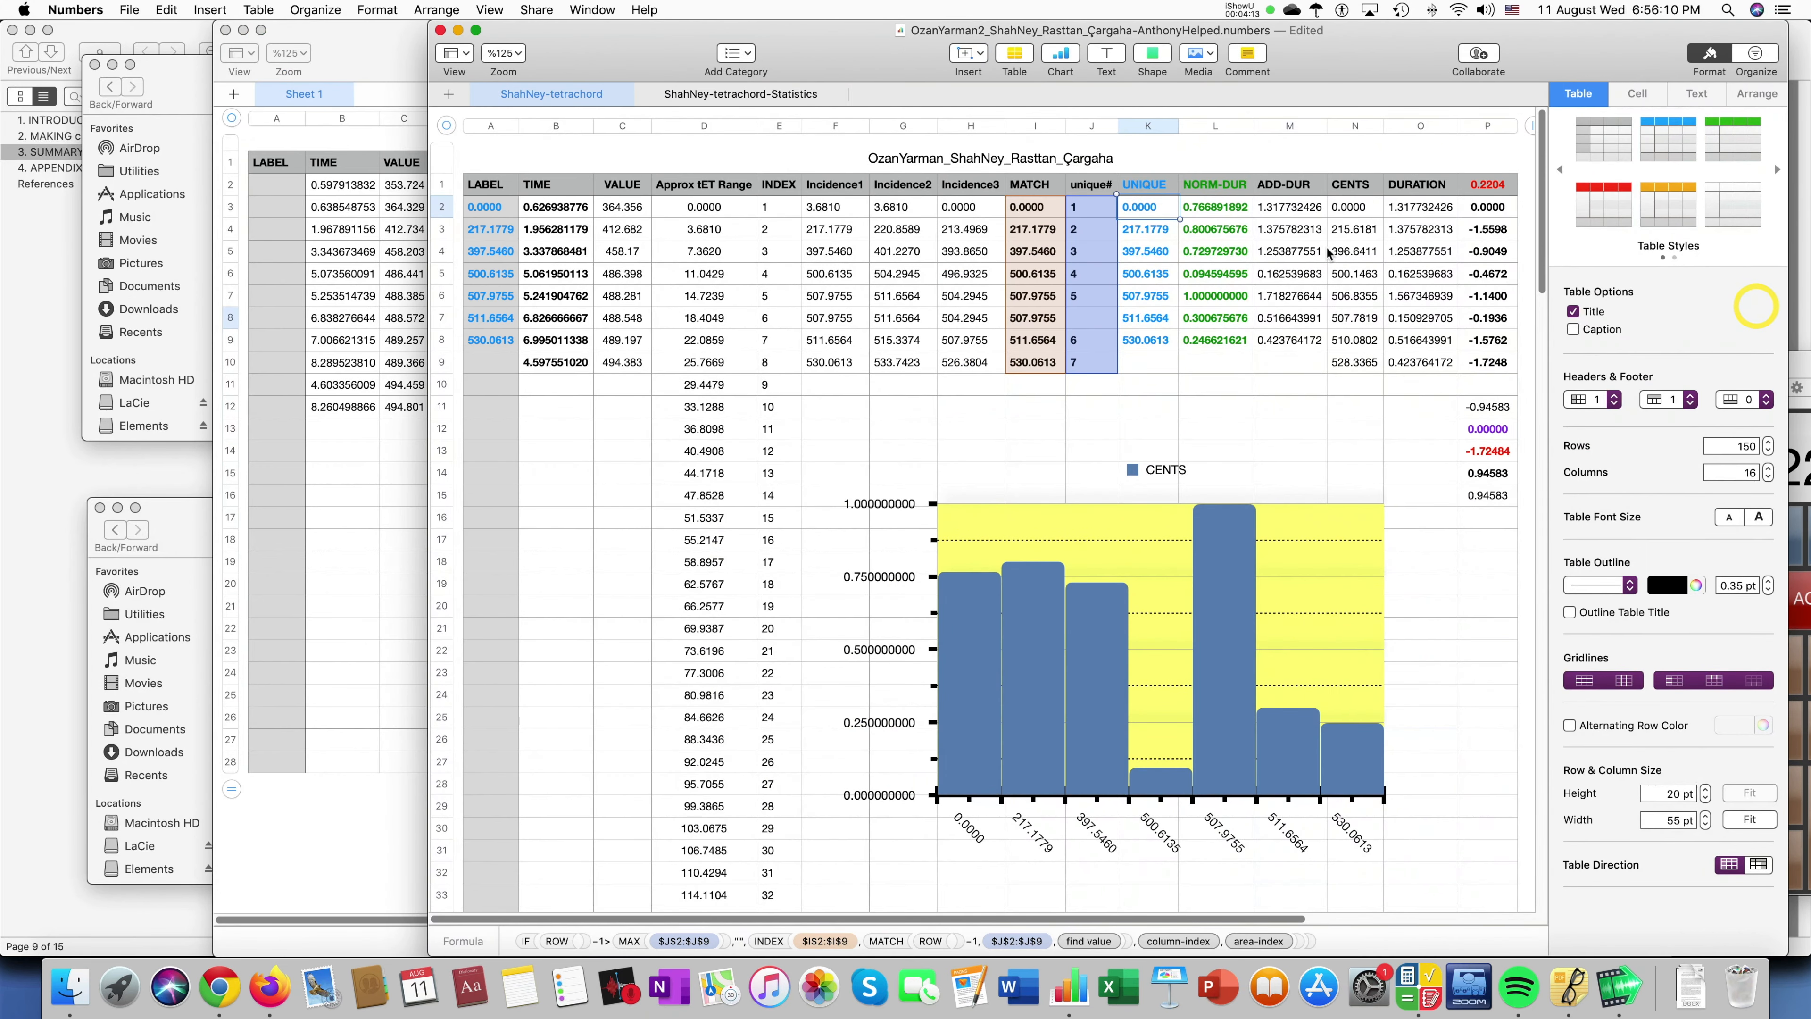
click(1359, 213)
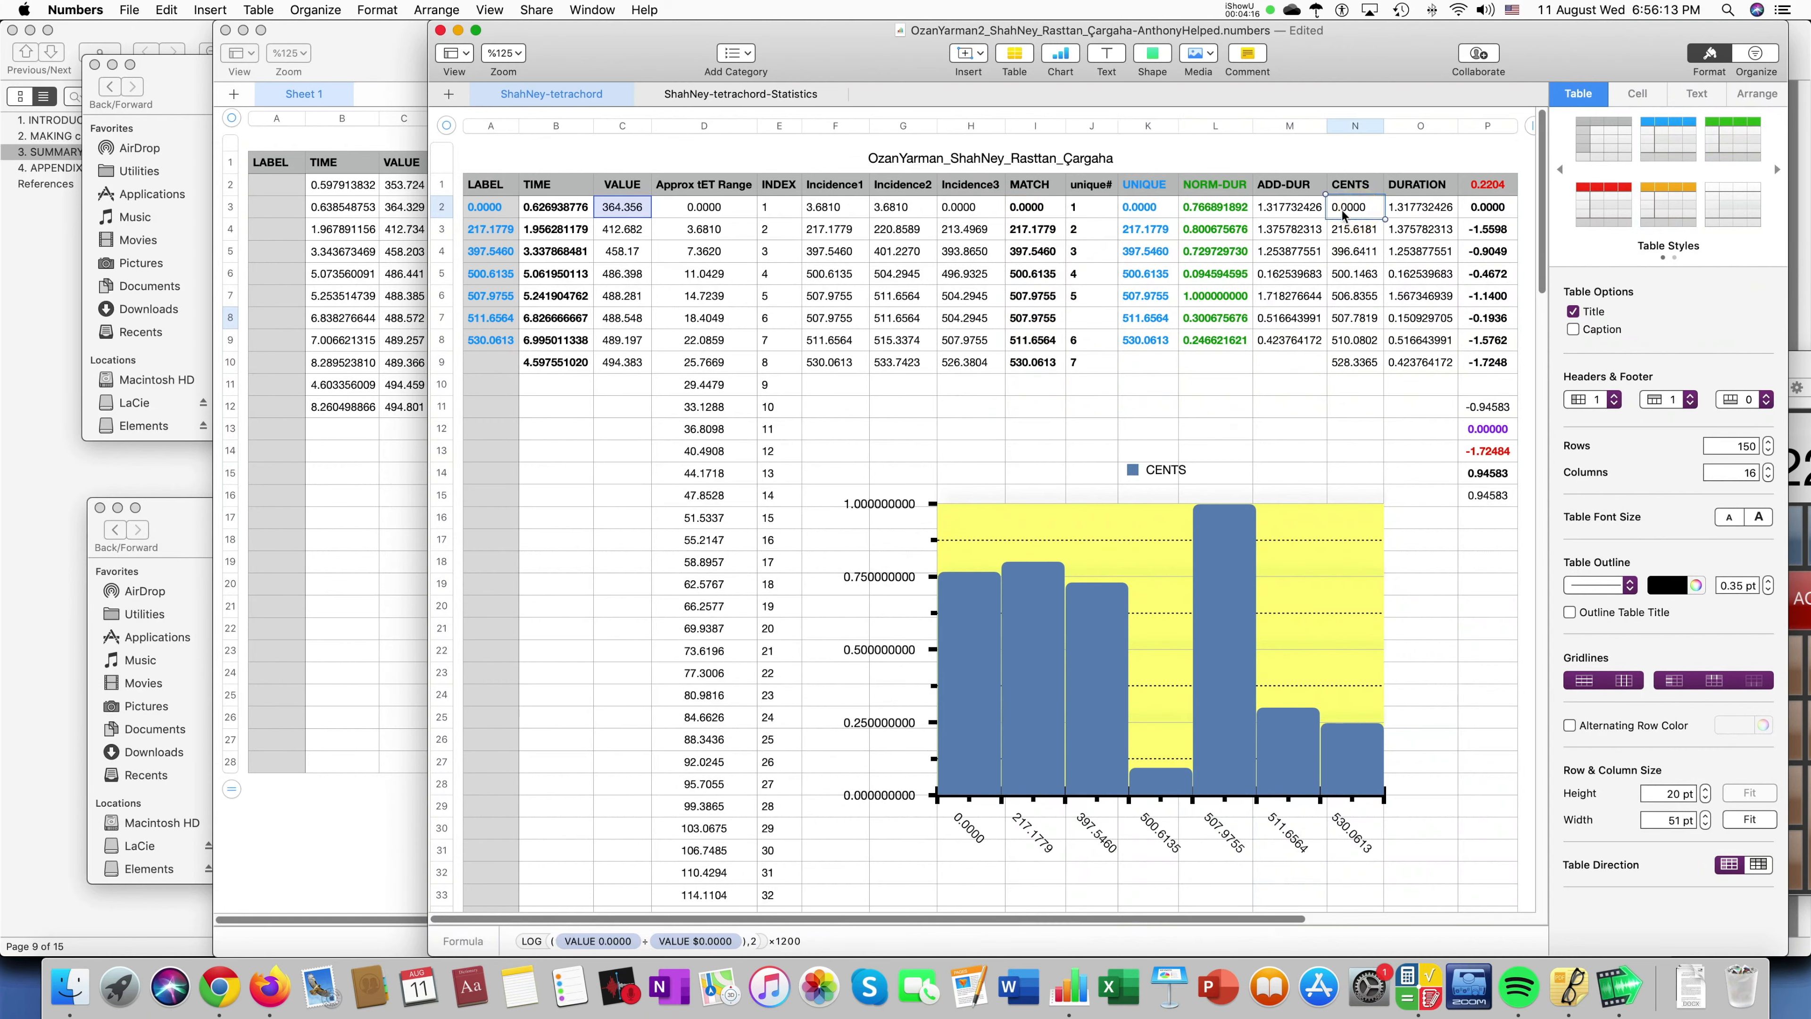
click(1311, 214)
double_click(1310, 214)
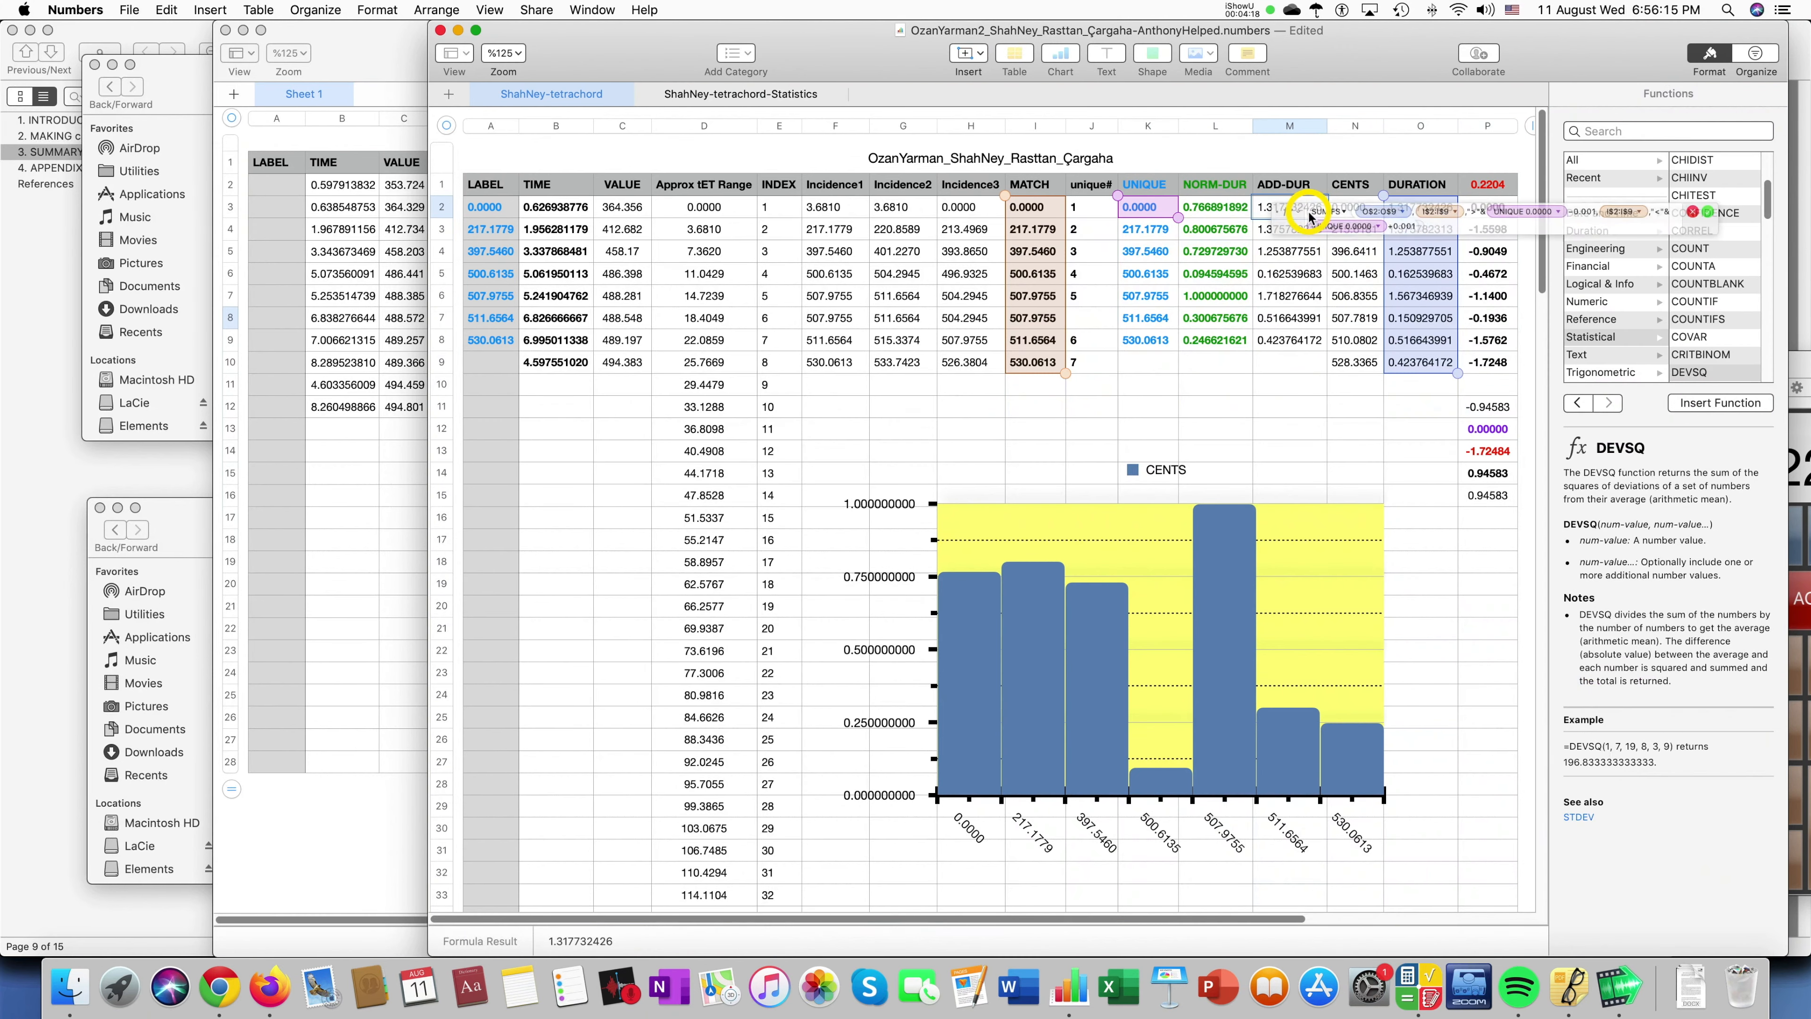
drag(1438, 229, 1220, 194)
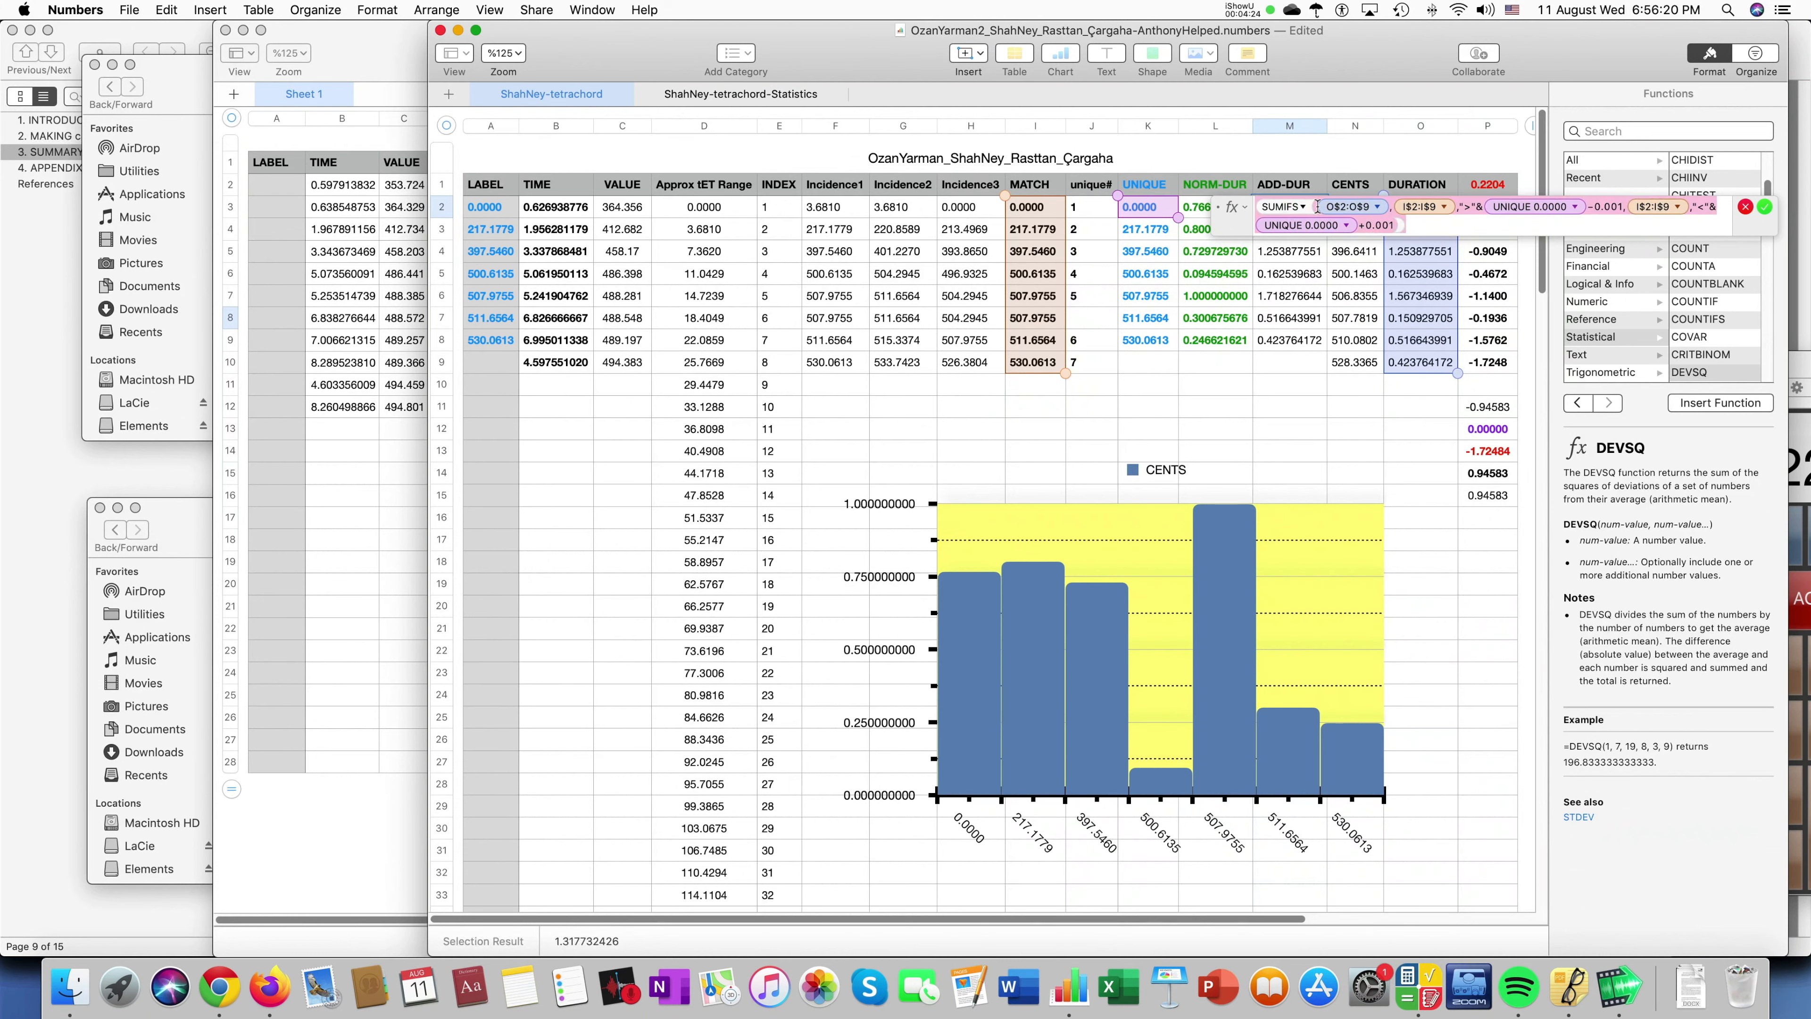
key(Escape)
click(392, 446)
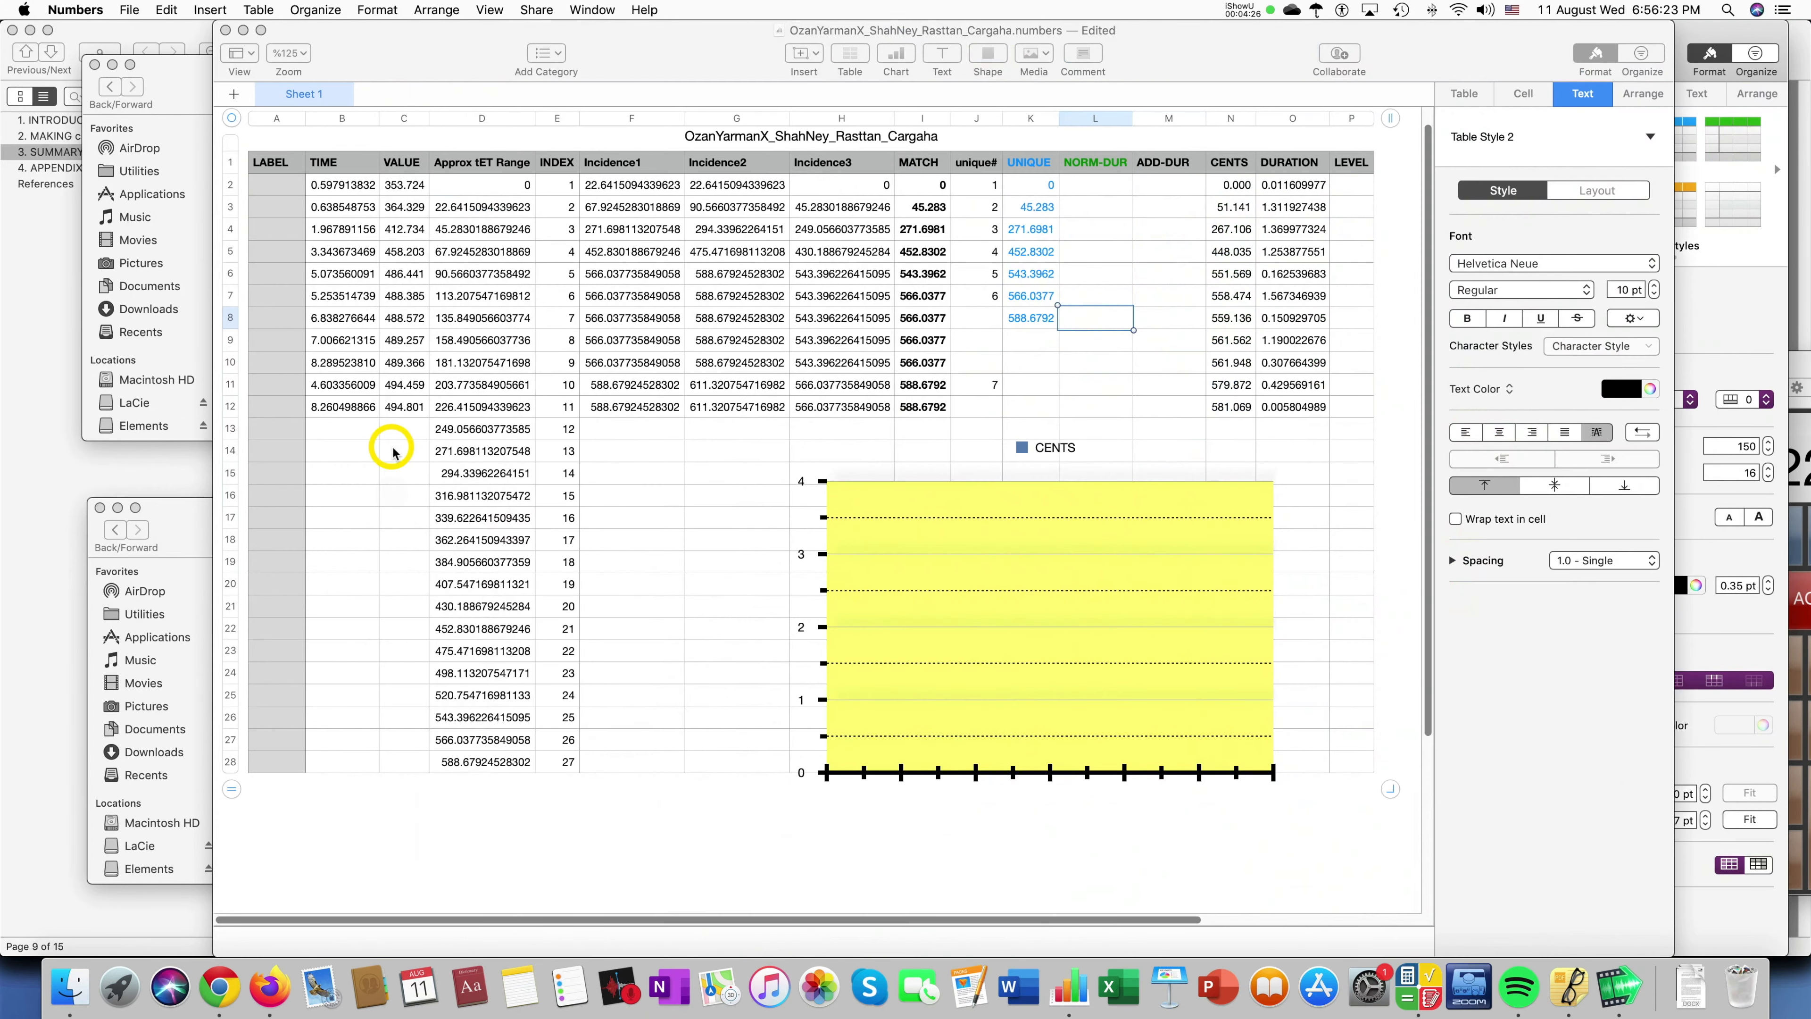
Insert the copied SUMIFS formula in ADD-DUR cell M2 and move its formula editor clear of the first data rows.
click(1172, 187)
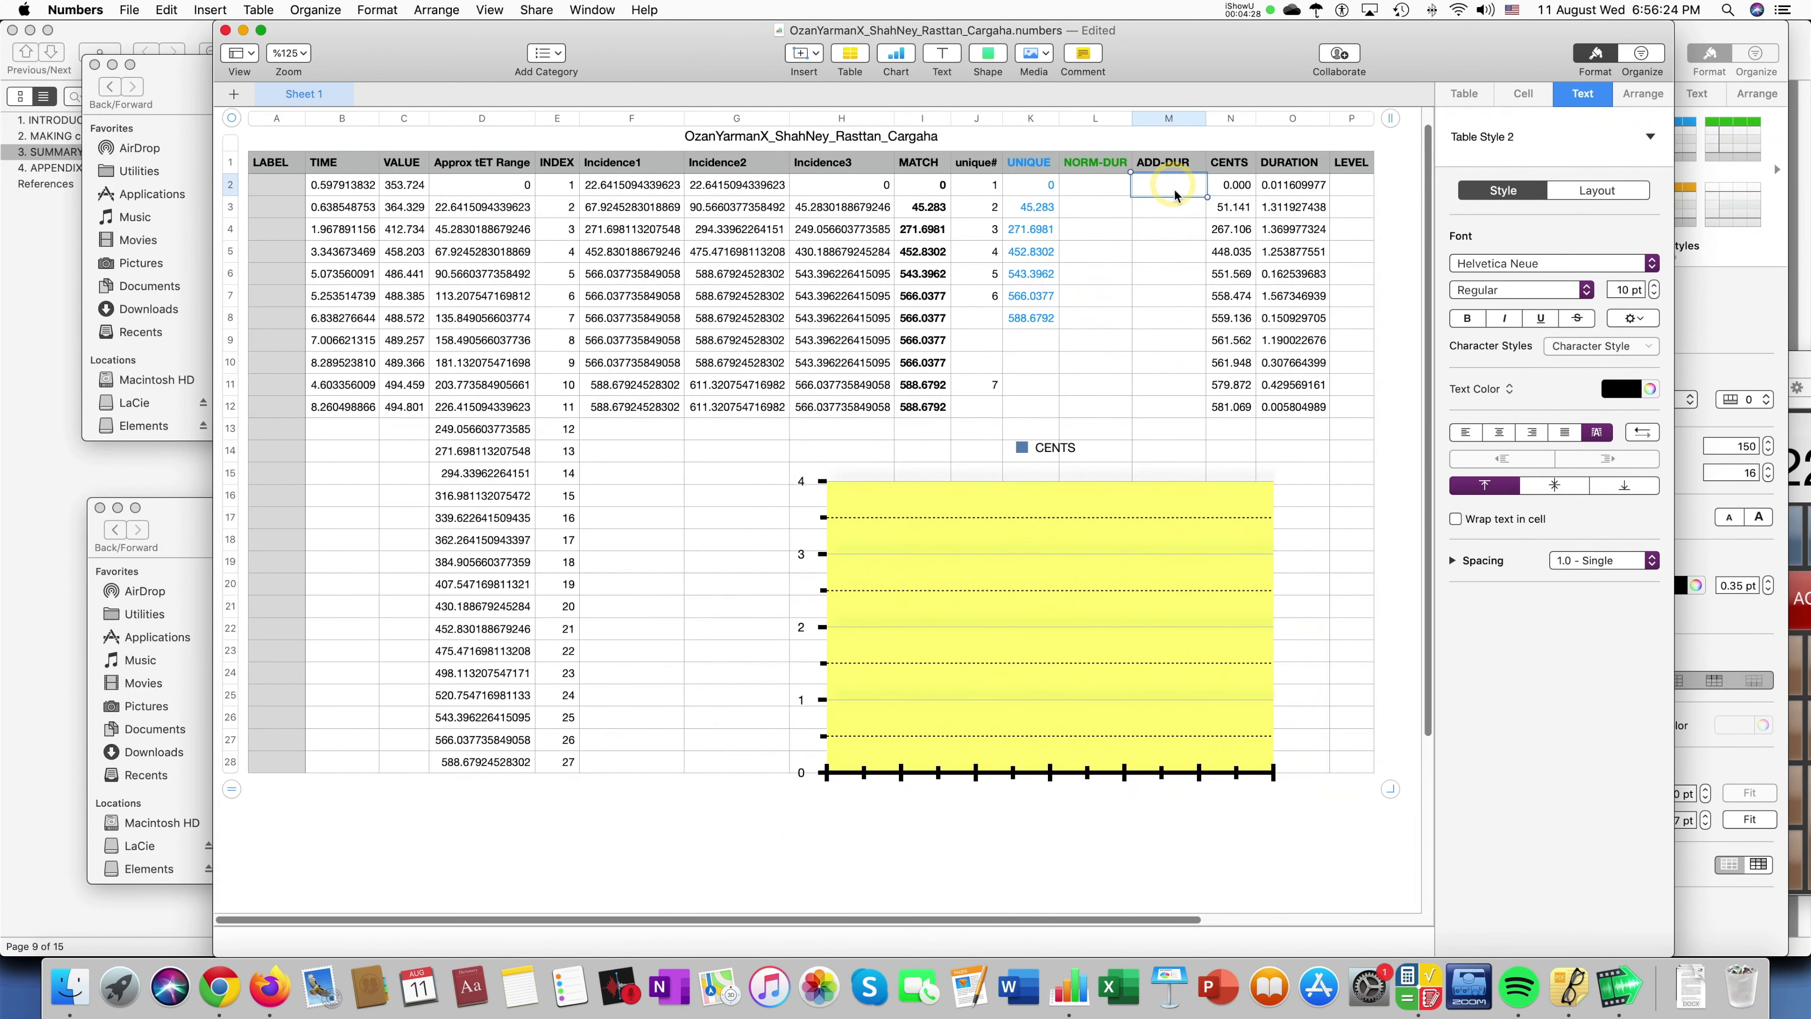
text(=)
text(SUMIFS(#REF!,#REF!,">"&#REF!-0.001,#REF!,"<"&#REF!+0.001))
click(1215, 184)
drag(1105, 186, 988, 328)
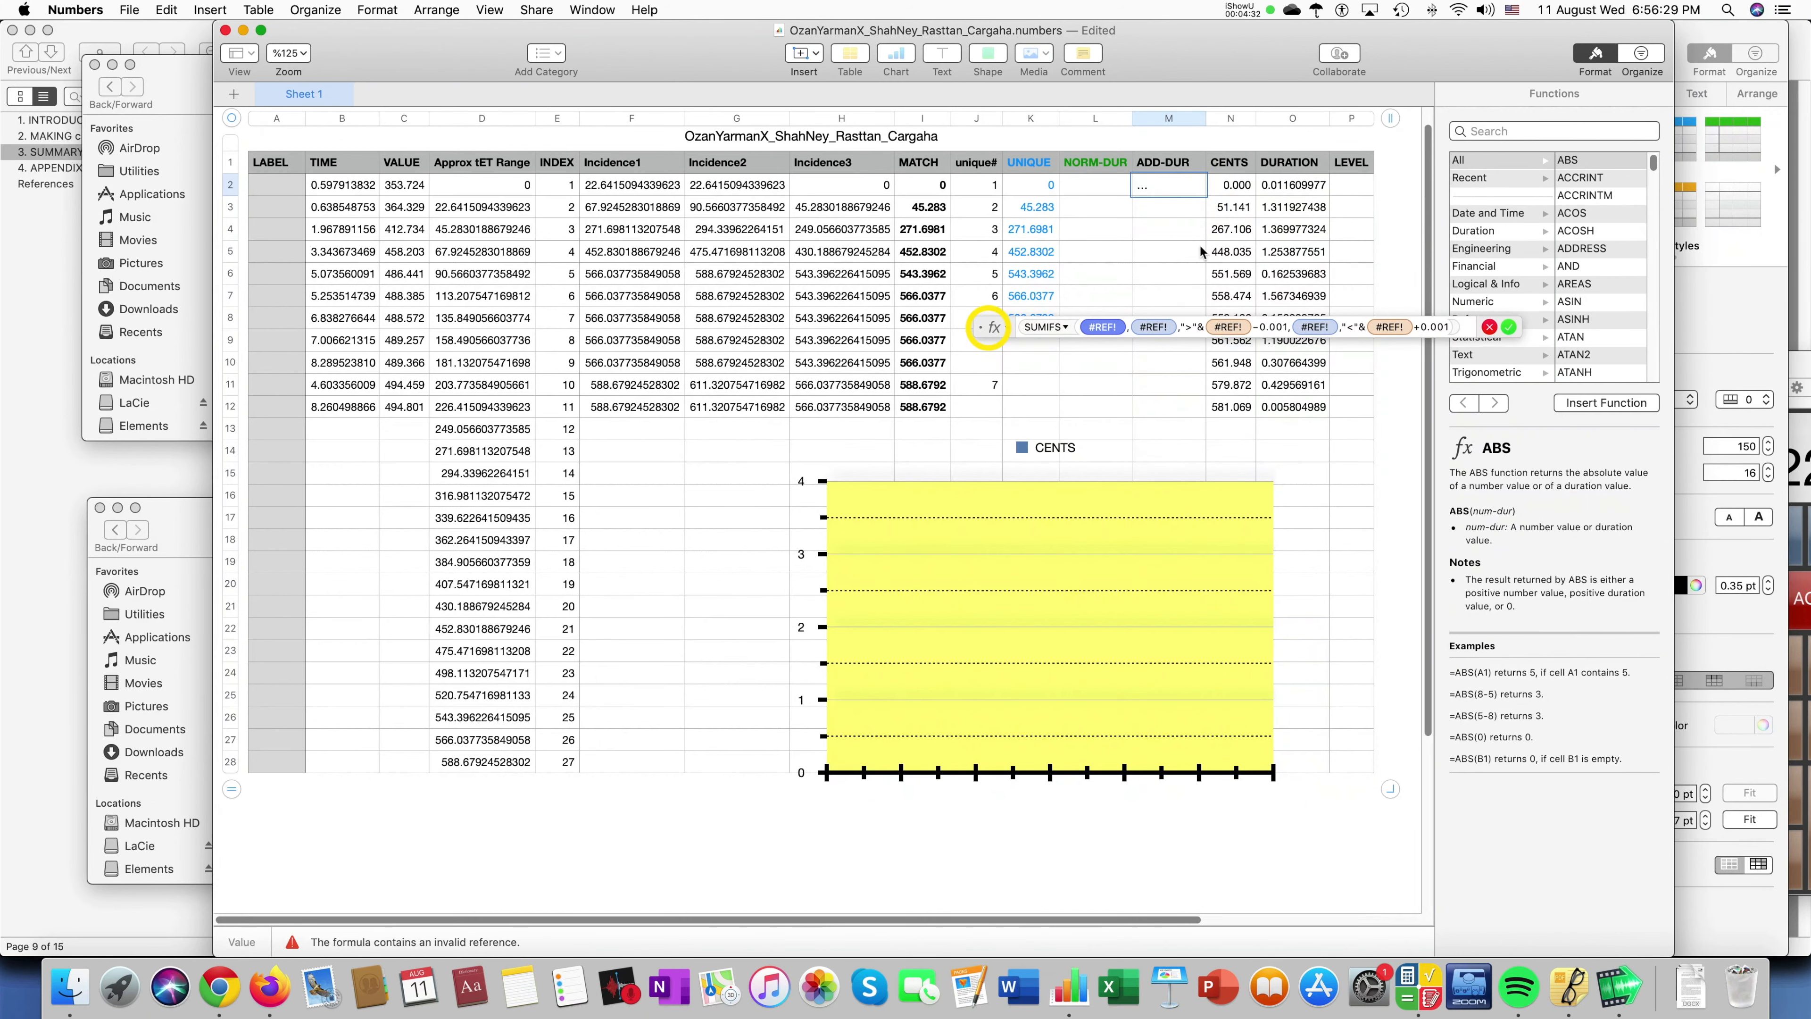
Set the SUMIFS sum range in M2 to the DURATION cells O2:O12, preserving row and column at both start and end.
drag(1281, 191, 1292, 412)
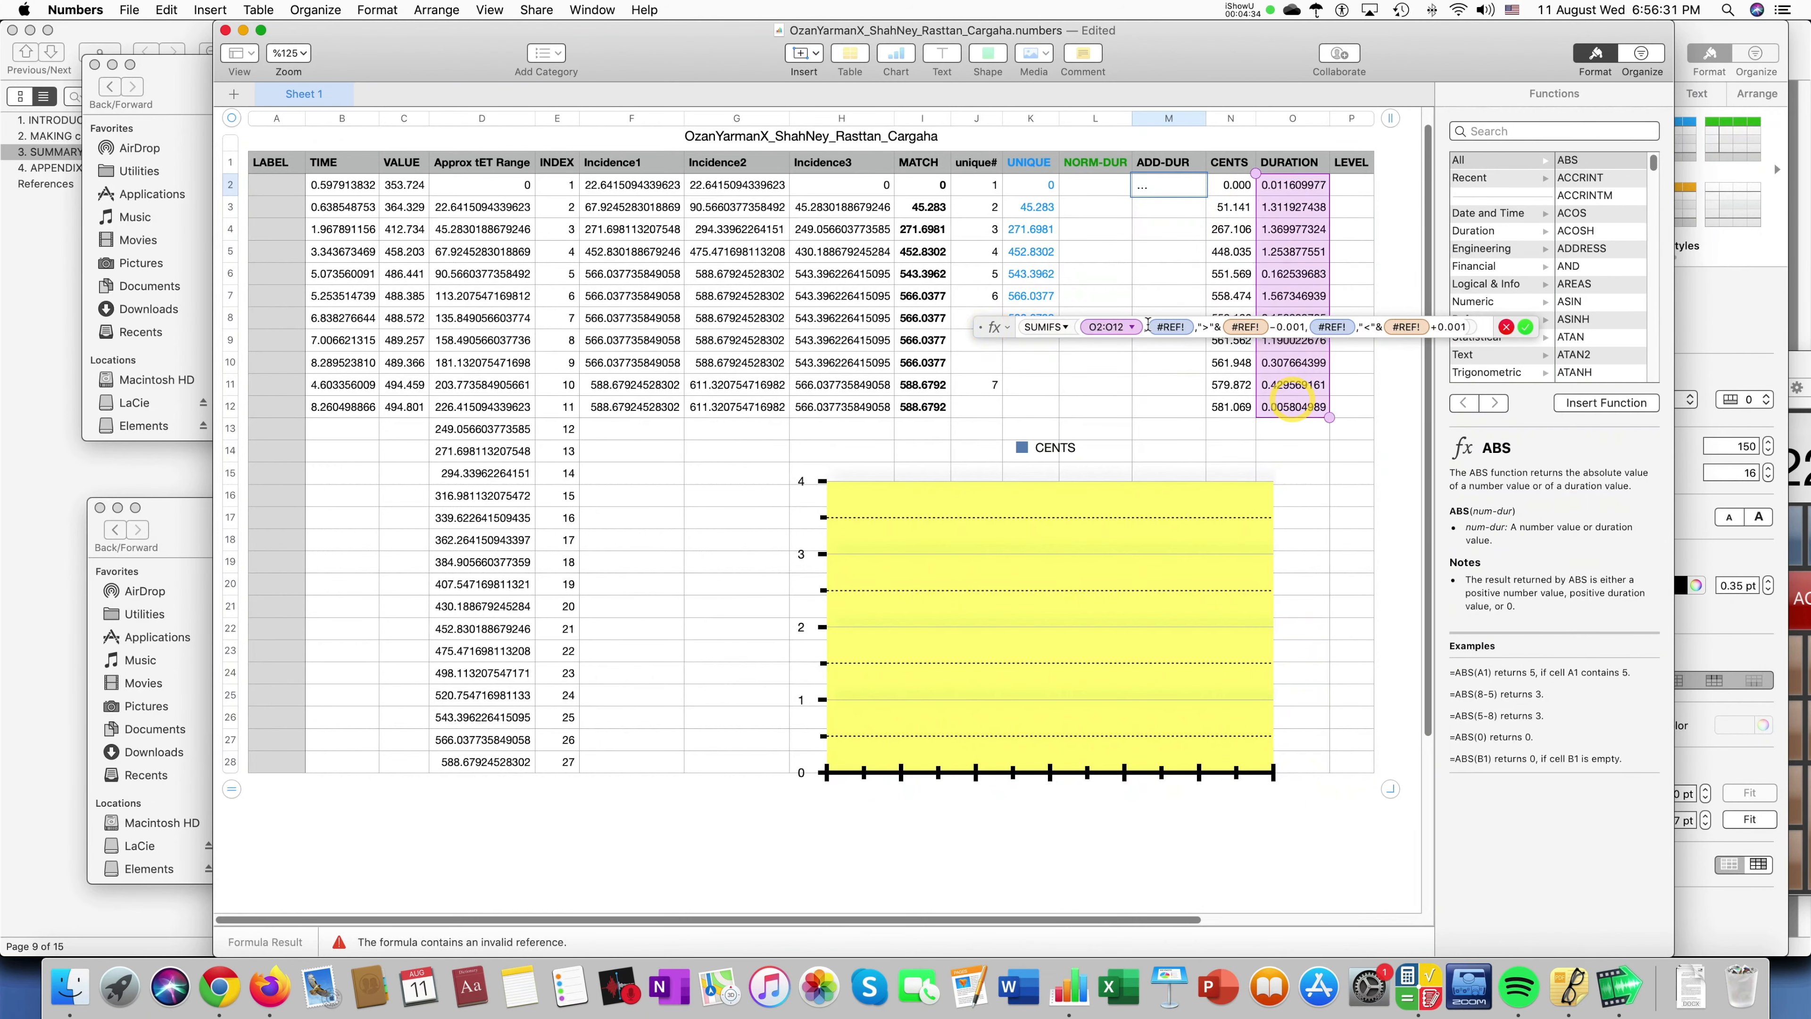
click(1132, 327)
click(1017, 389)
click(1017, 410)
click(1155, 389)
click(1155, 410)
Set the first SUMIFS condition range in M2 to the MATCH cells I2:I12, preserving row and column at both start and end.
click(1192, 332)
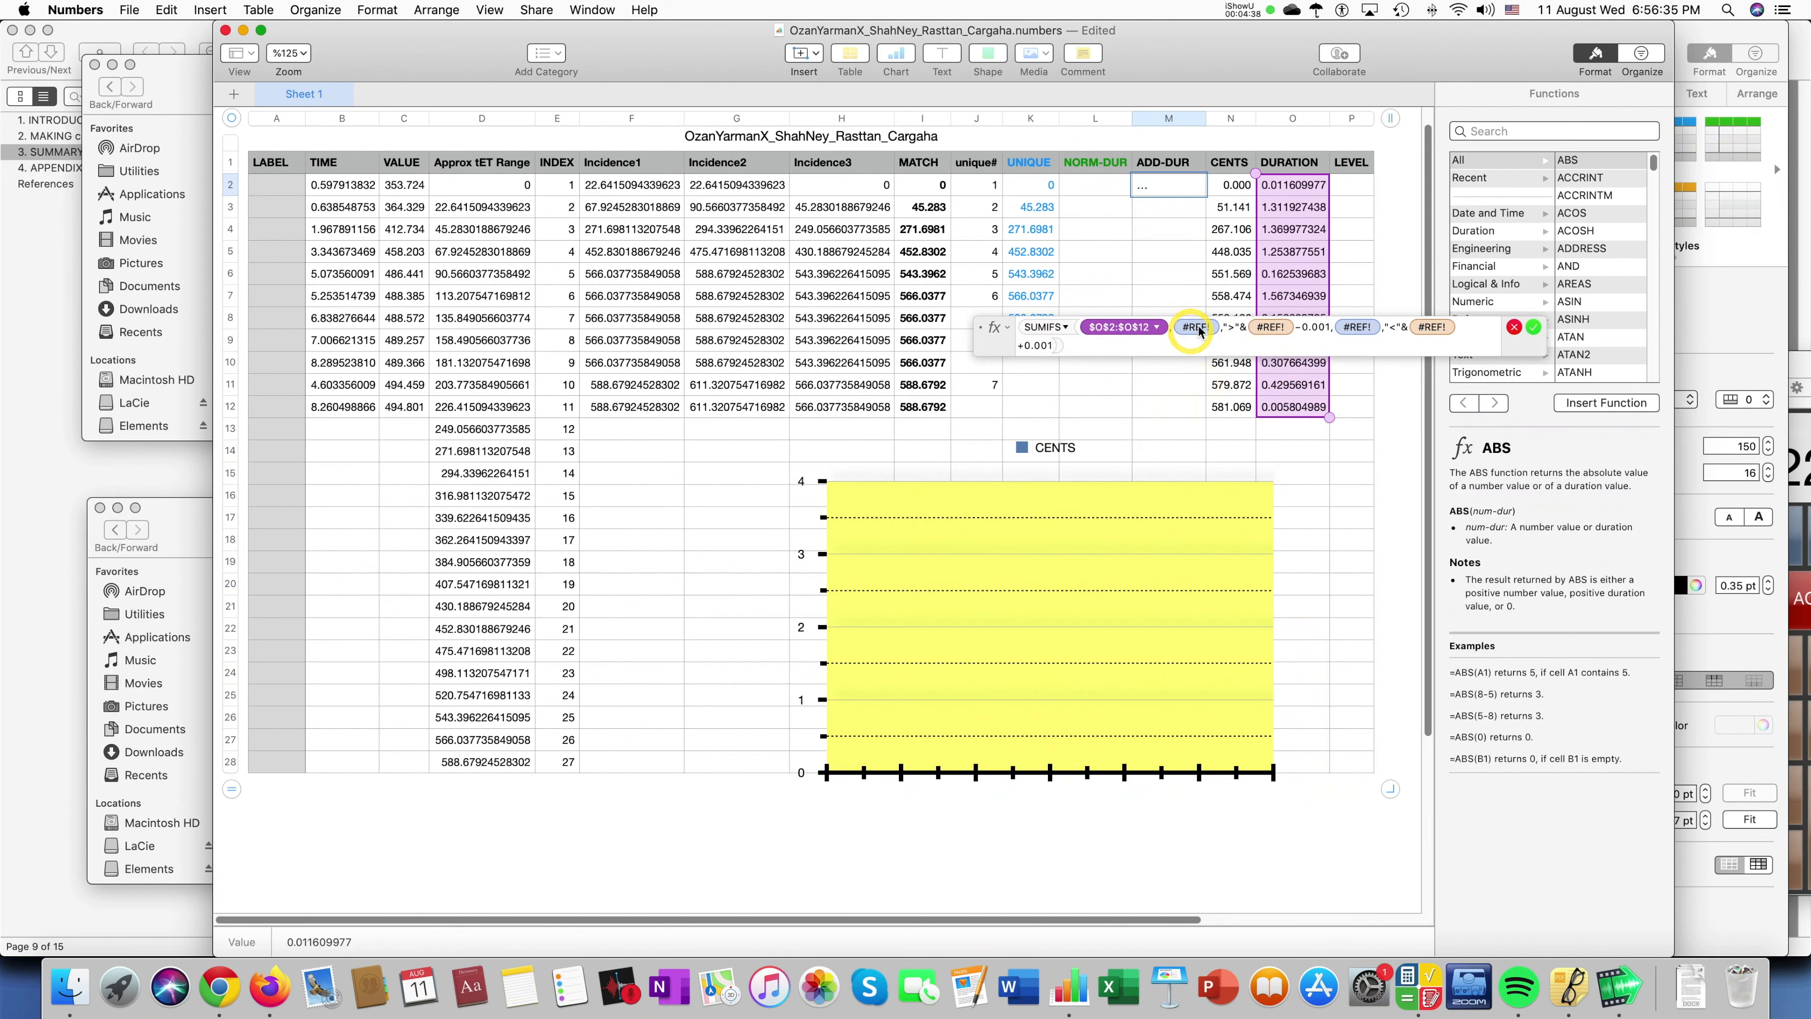
click(1198, 328)
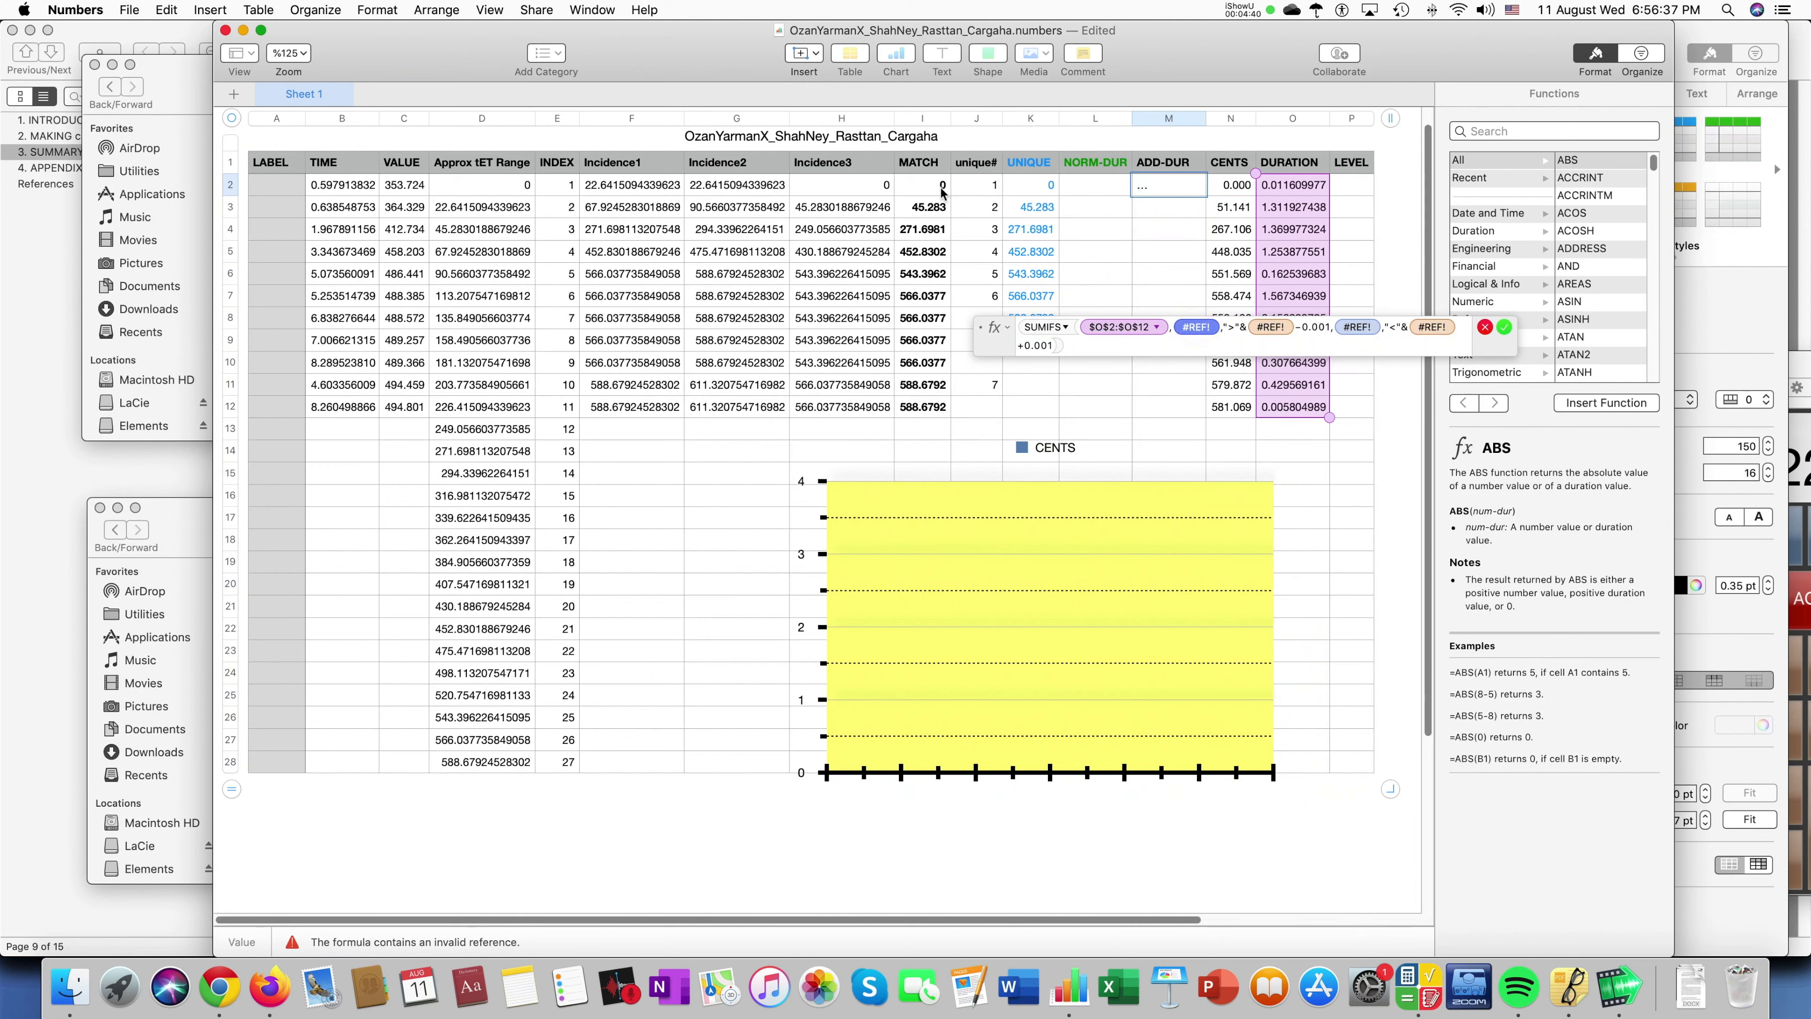
drag(937, 188, 937, 406)
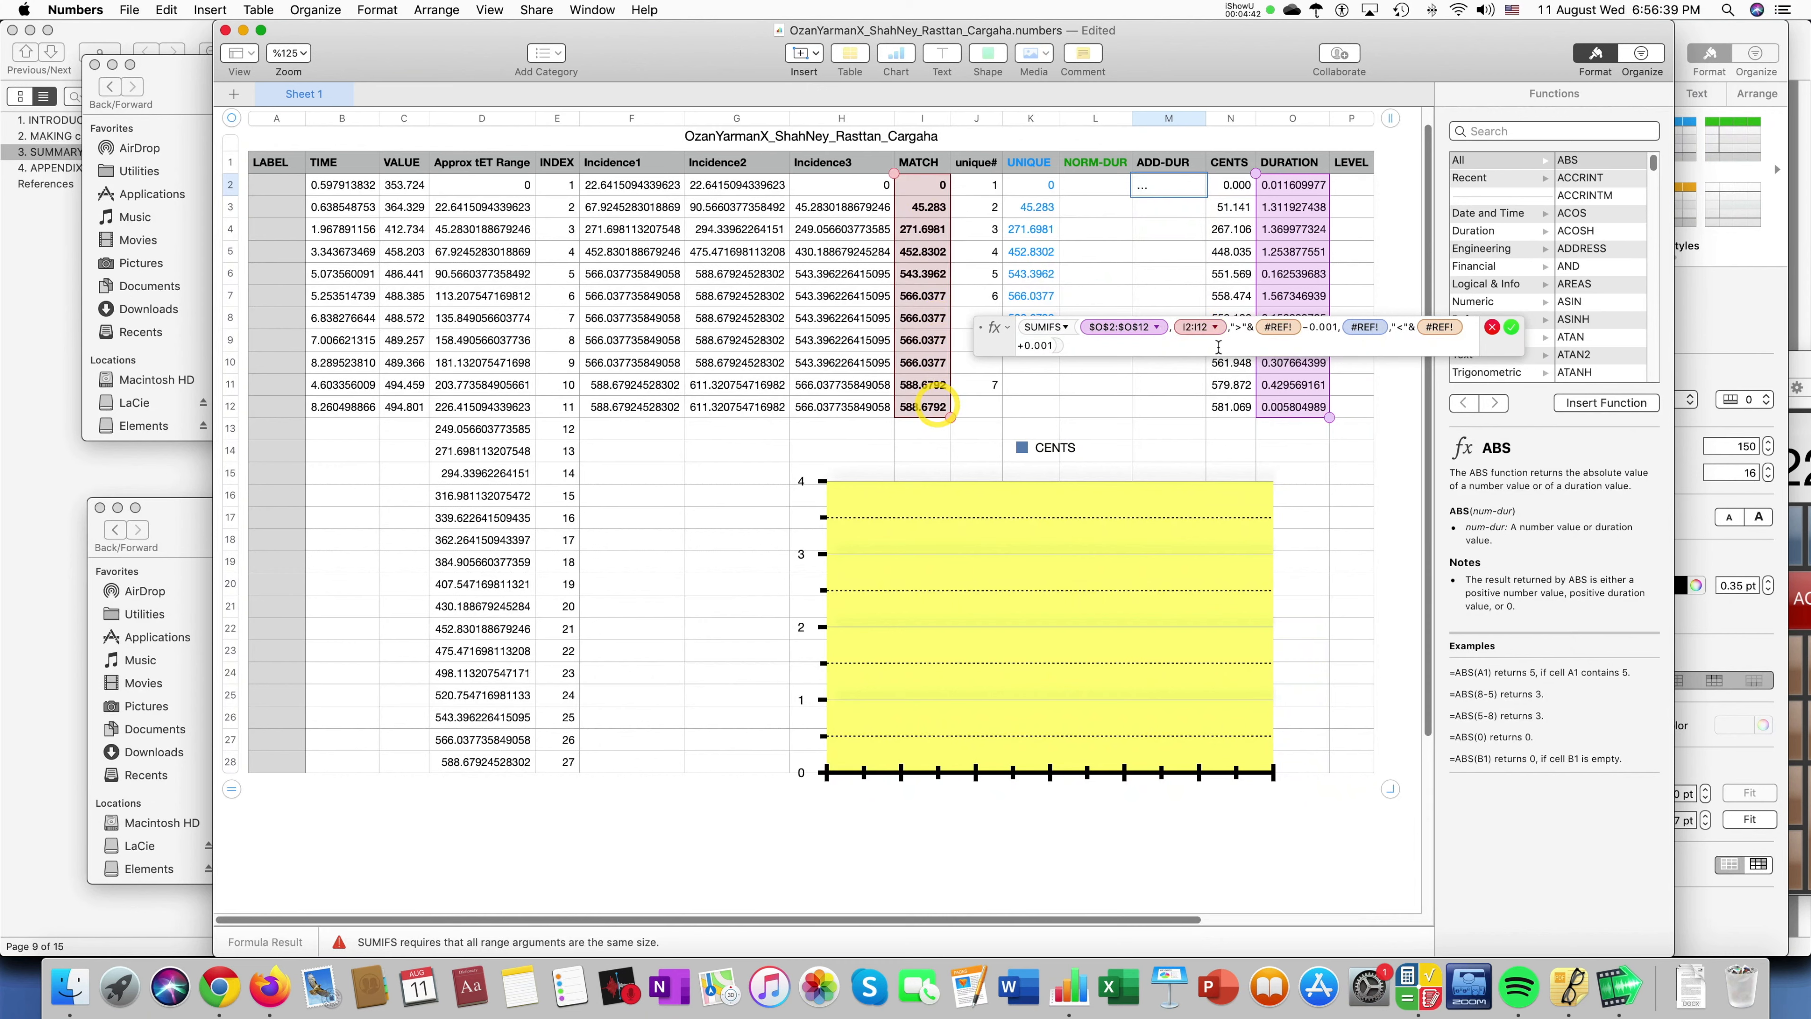
click(1214, 328)
click(1152, 389)
click(1187, 410)
click(1255, 391)
click(1237, 410)
Set the first comparison reference in M2 to K2 and paste $I$2:$I$12 as the second condition range.
click(1297, 330)
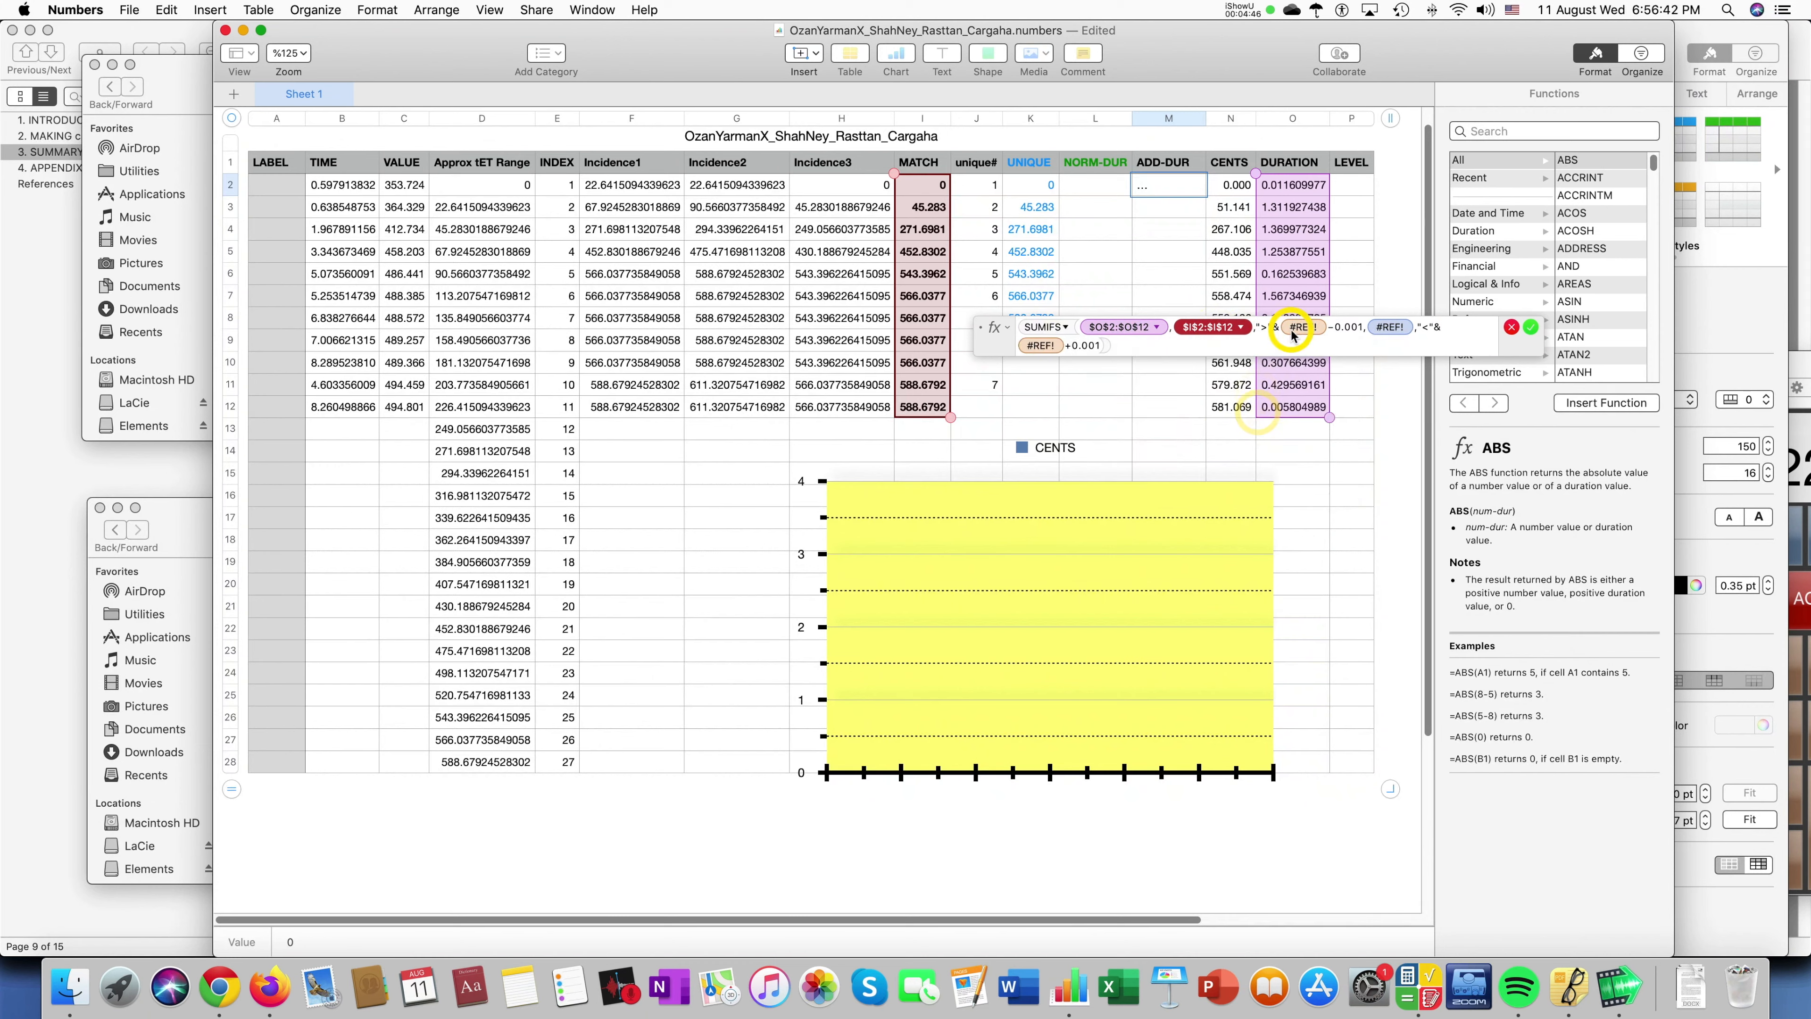
click(1046, 187)
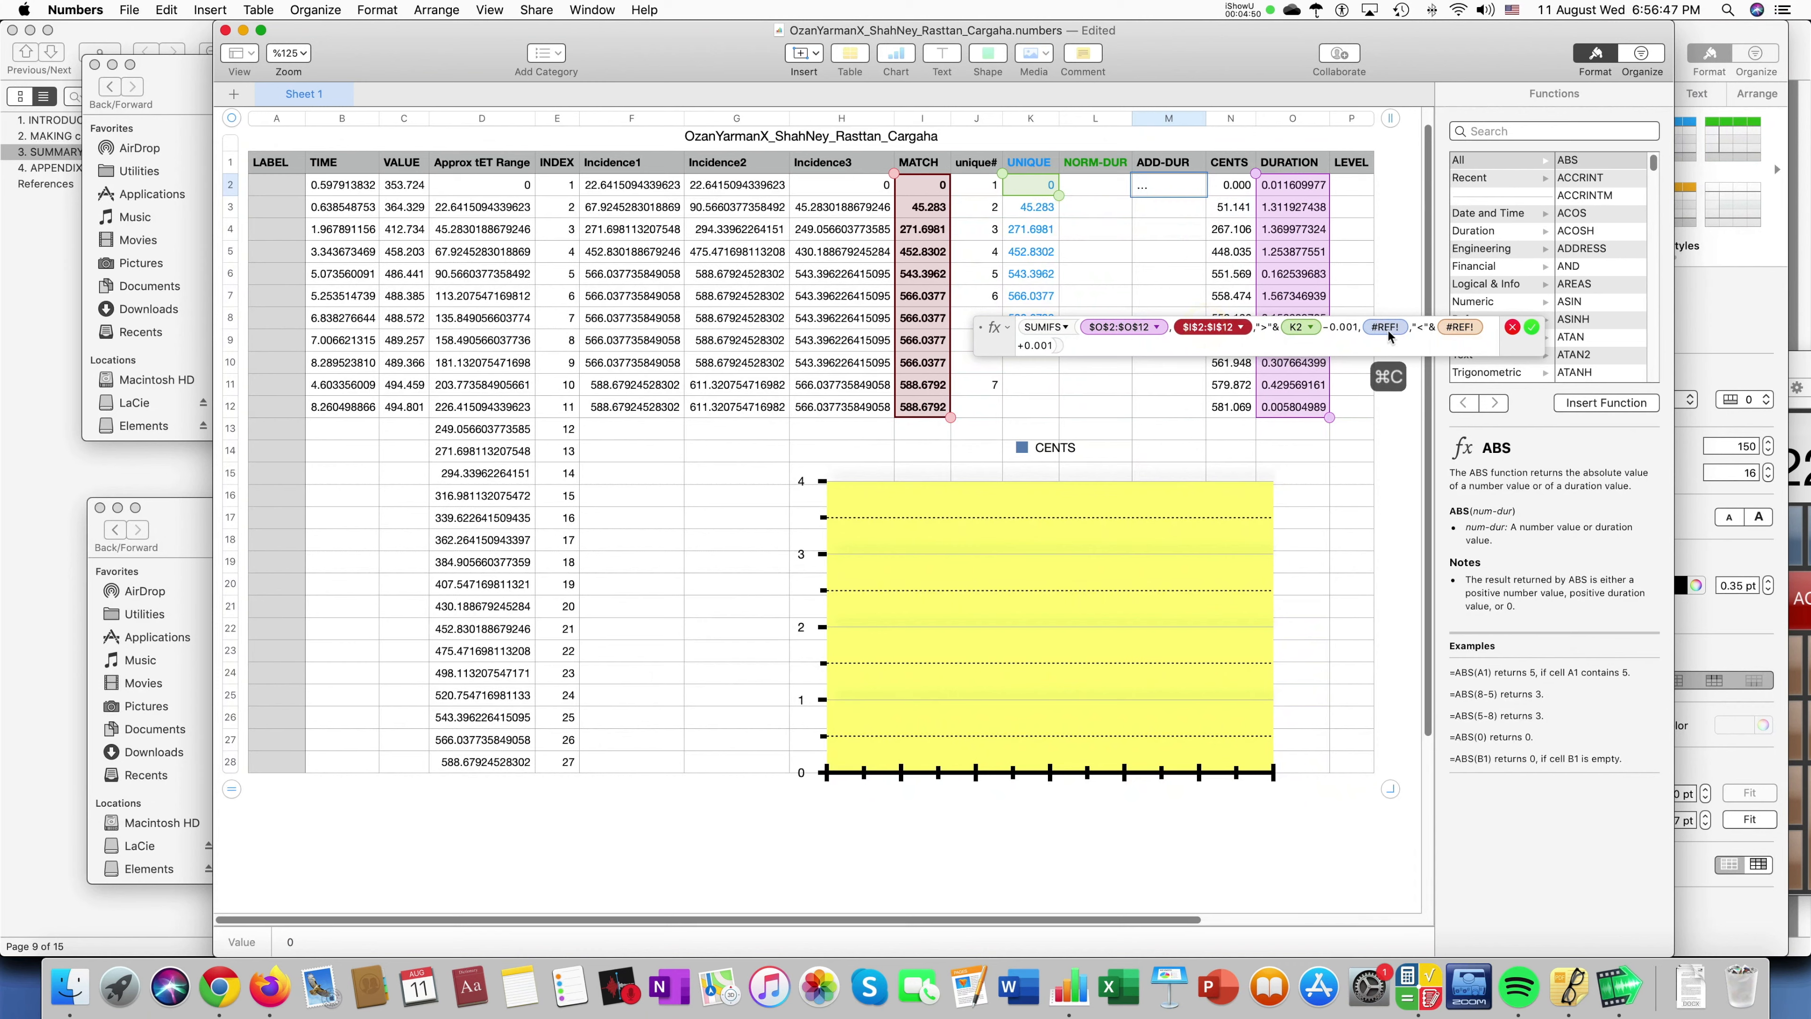
click(1381, 328)
key(super+v)
Copy $O$2:$O$12 into the last SUMIFS reference in M2 and fill the formula down through row 12.
click(1128, 329)
key(super+c)
click(1034, 346)
key(super+v)
key(Return)
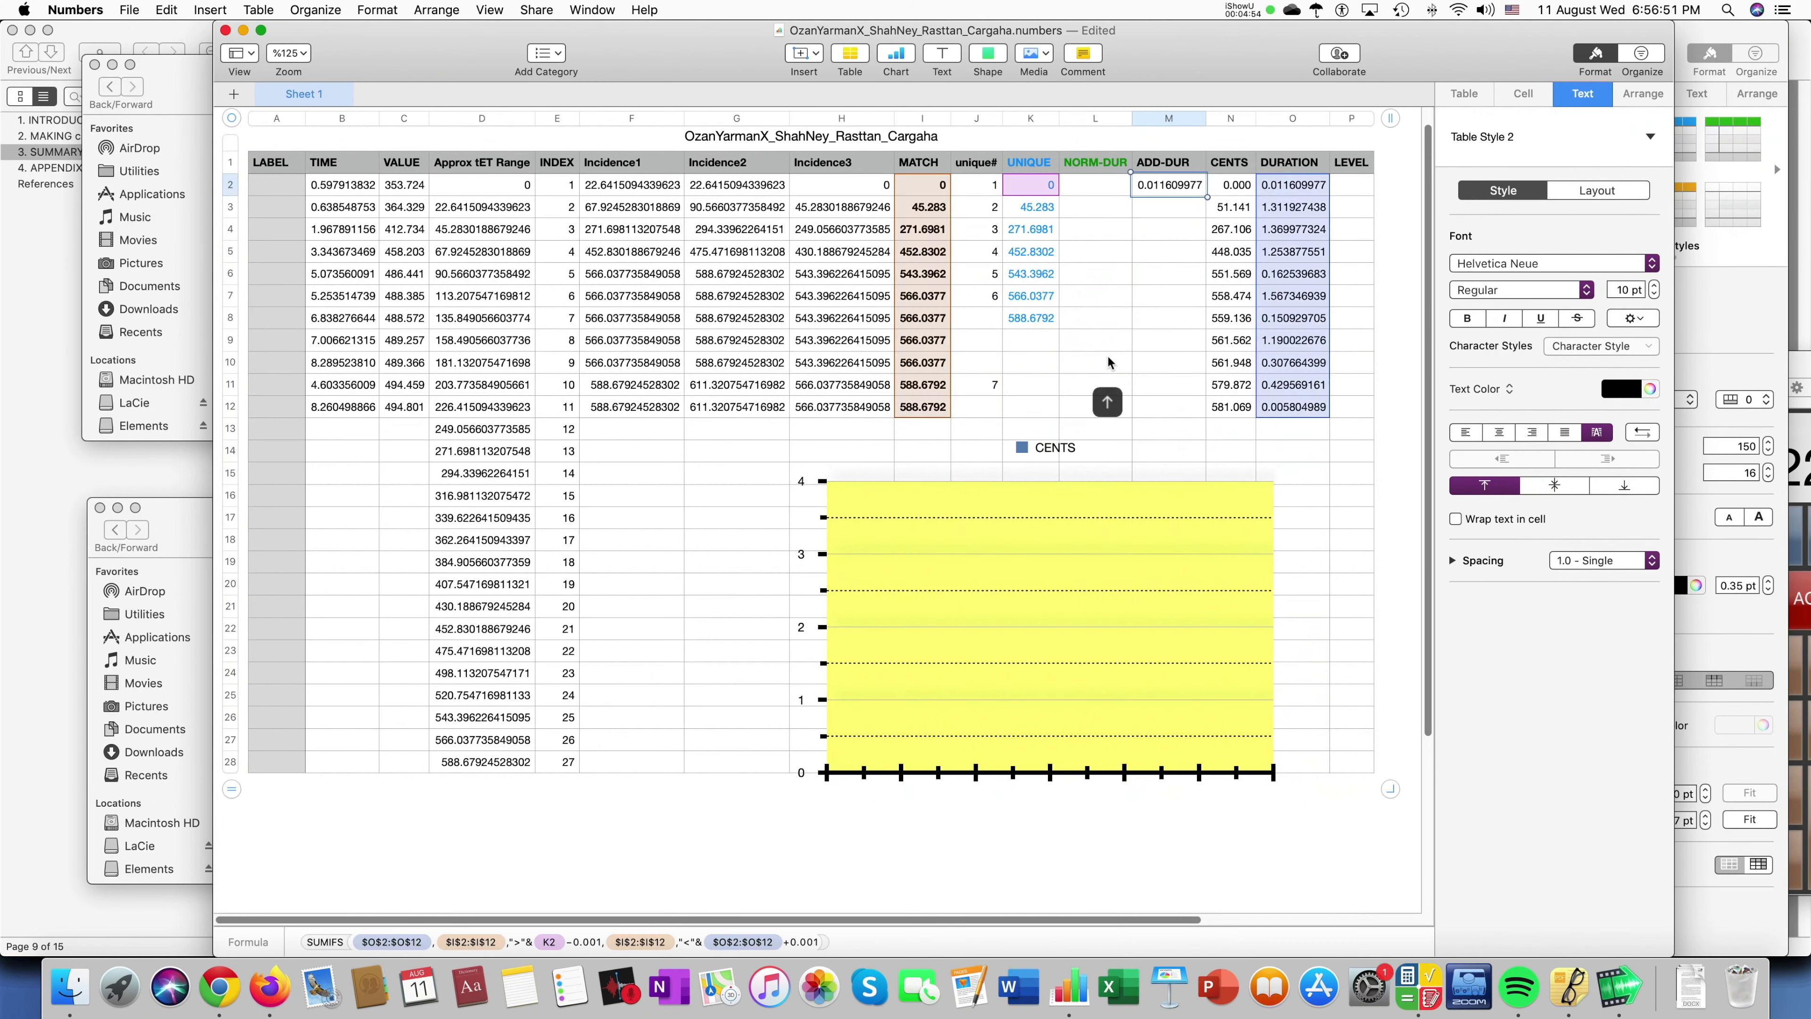
drag(1170, 197, 1172, 419)
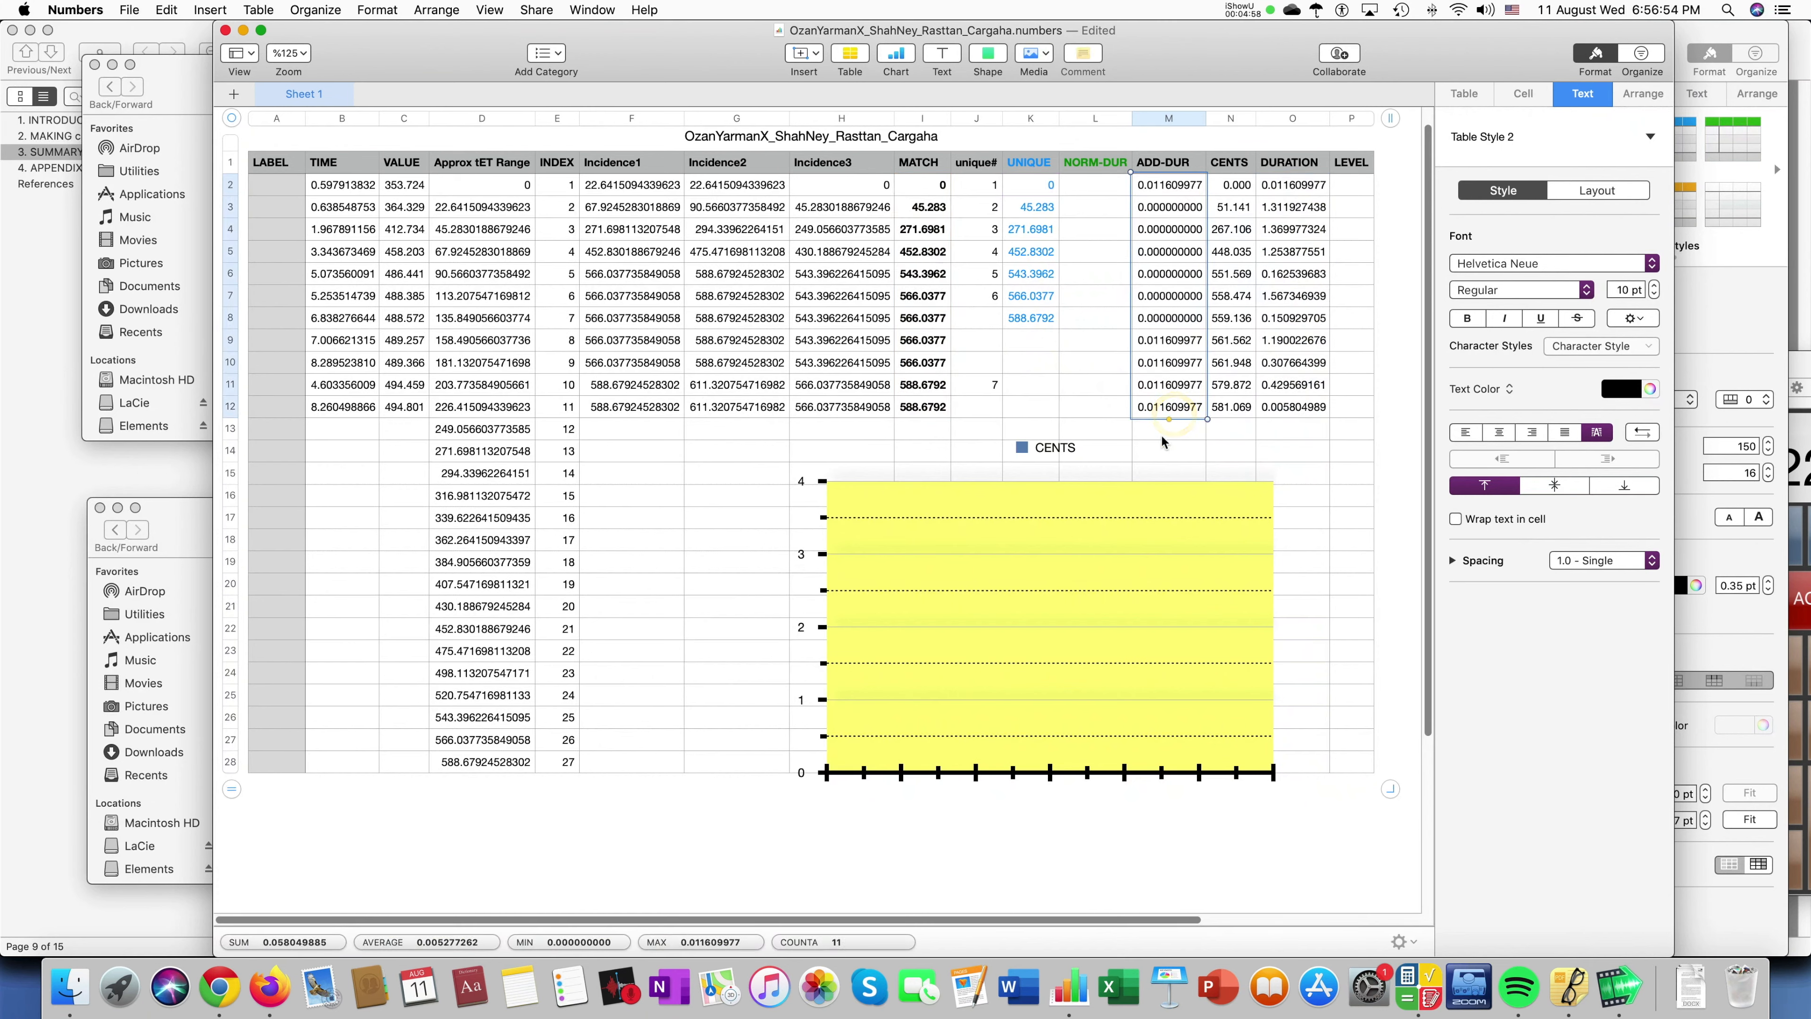
Compare the ADD-DUR formula in M2 with the SUMIFS formula in M2 of the reference workbook.
click(1171, 187)
double_click(1172, 188)
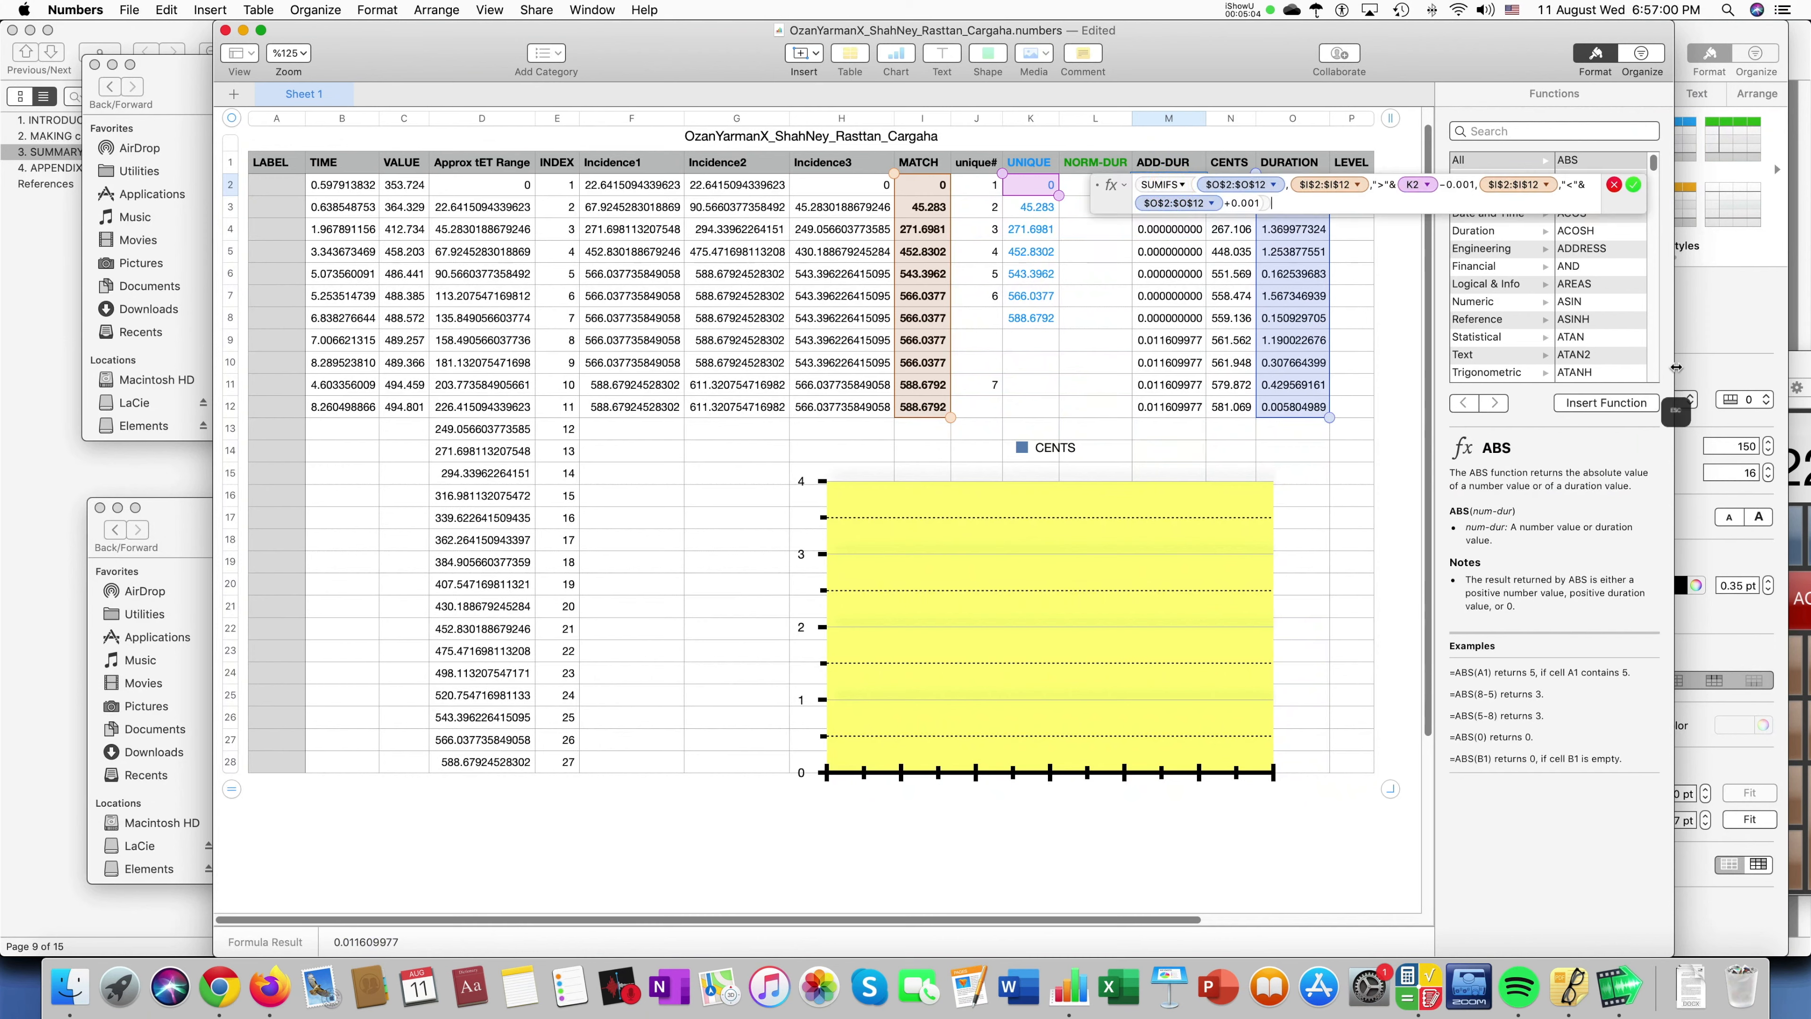
click(1742, 328)
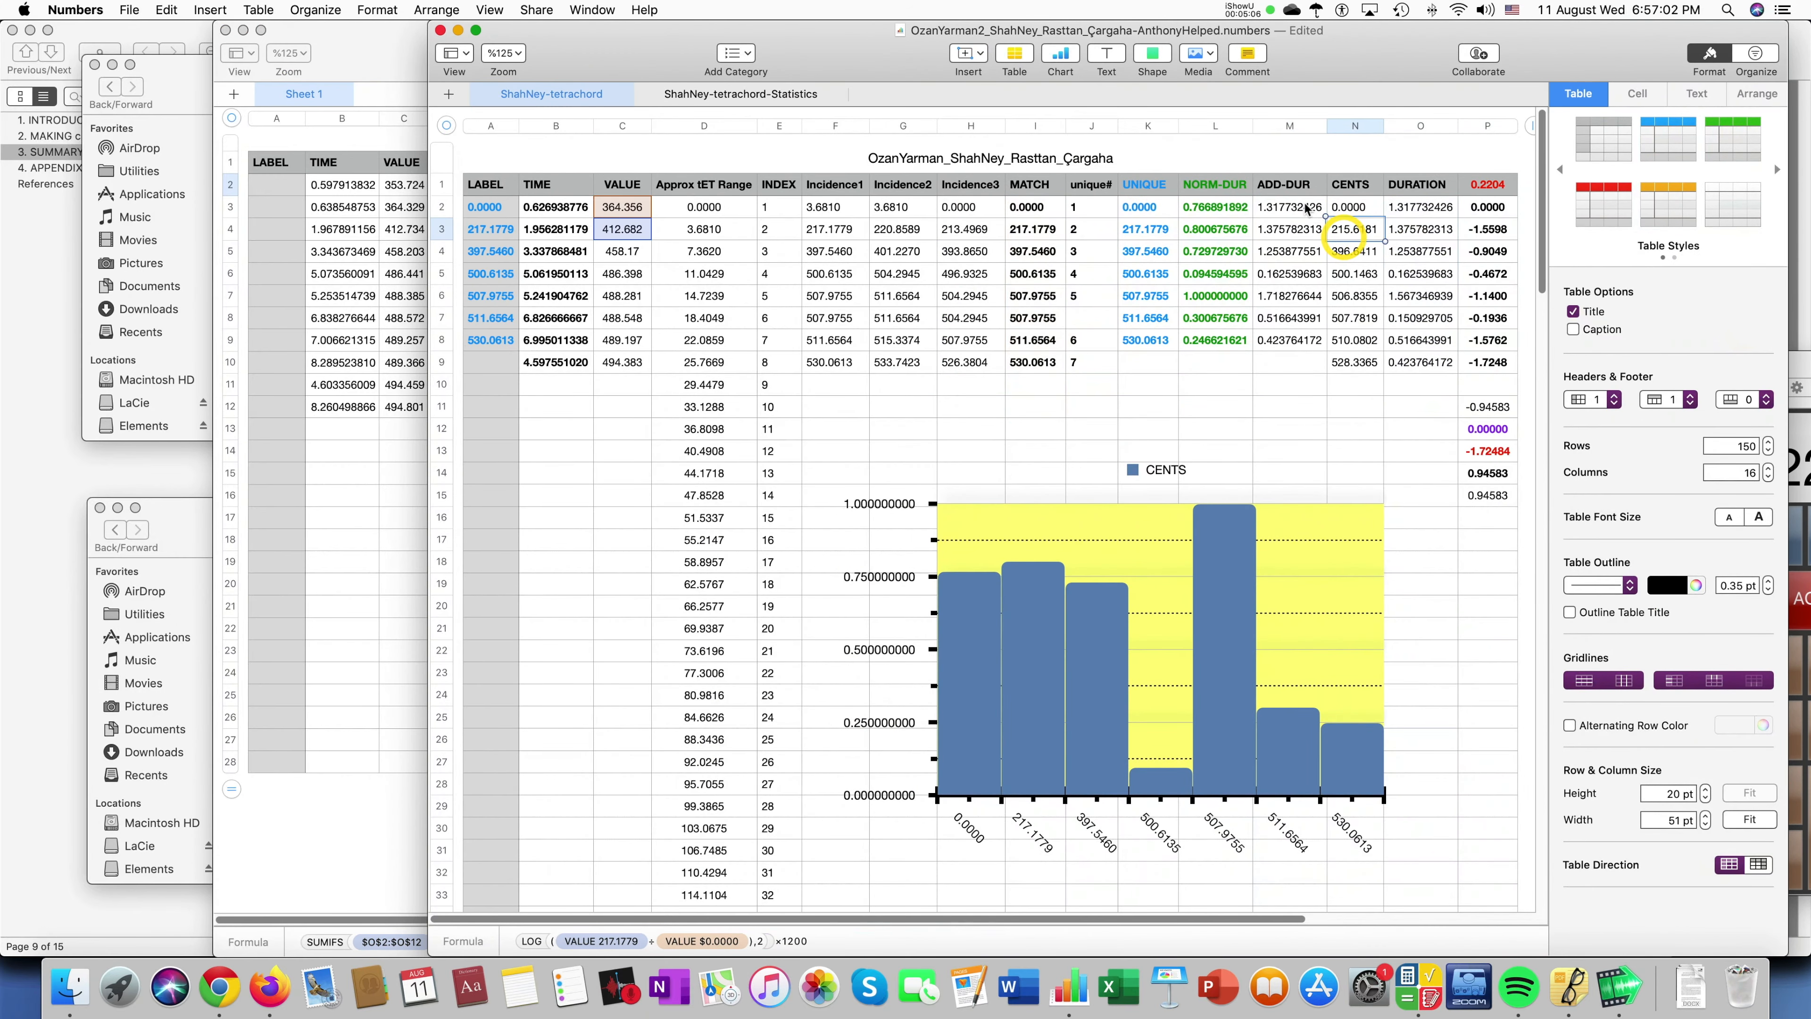
double_click(1297, 213)
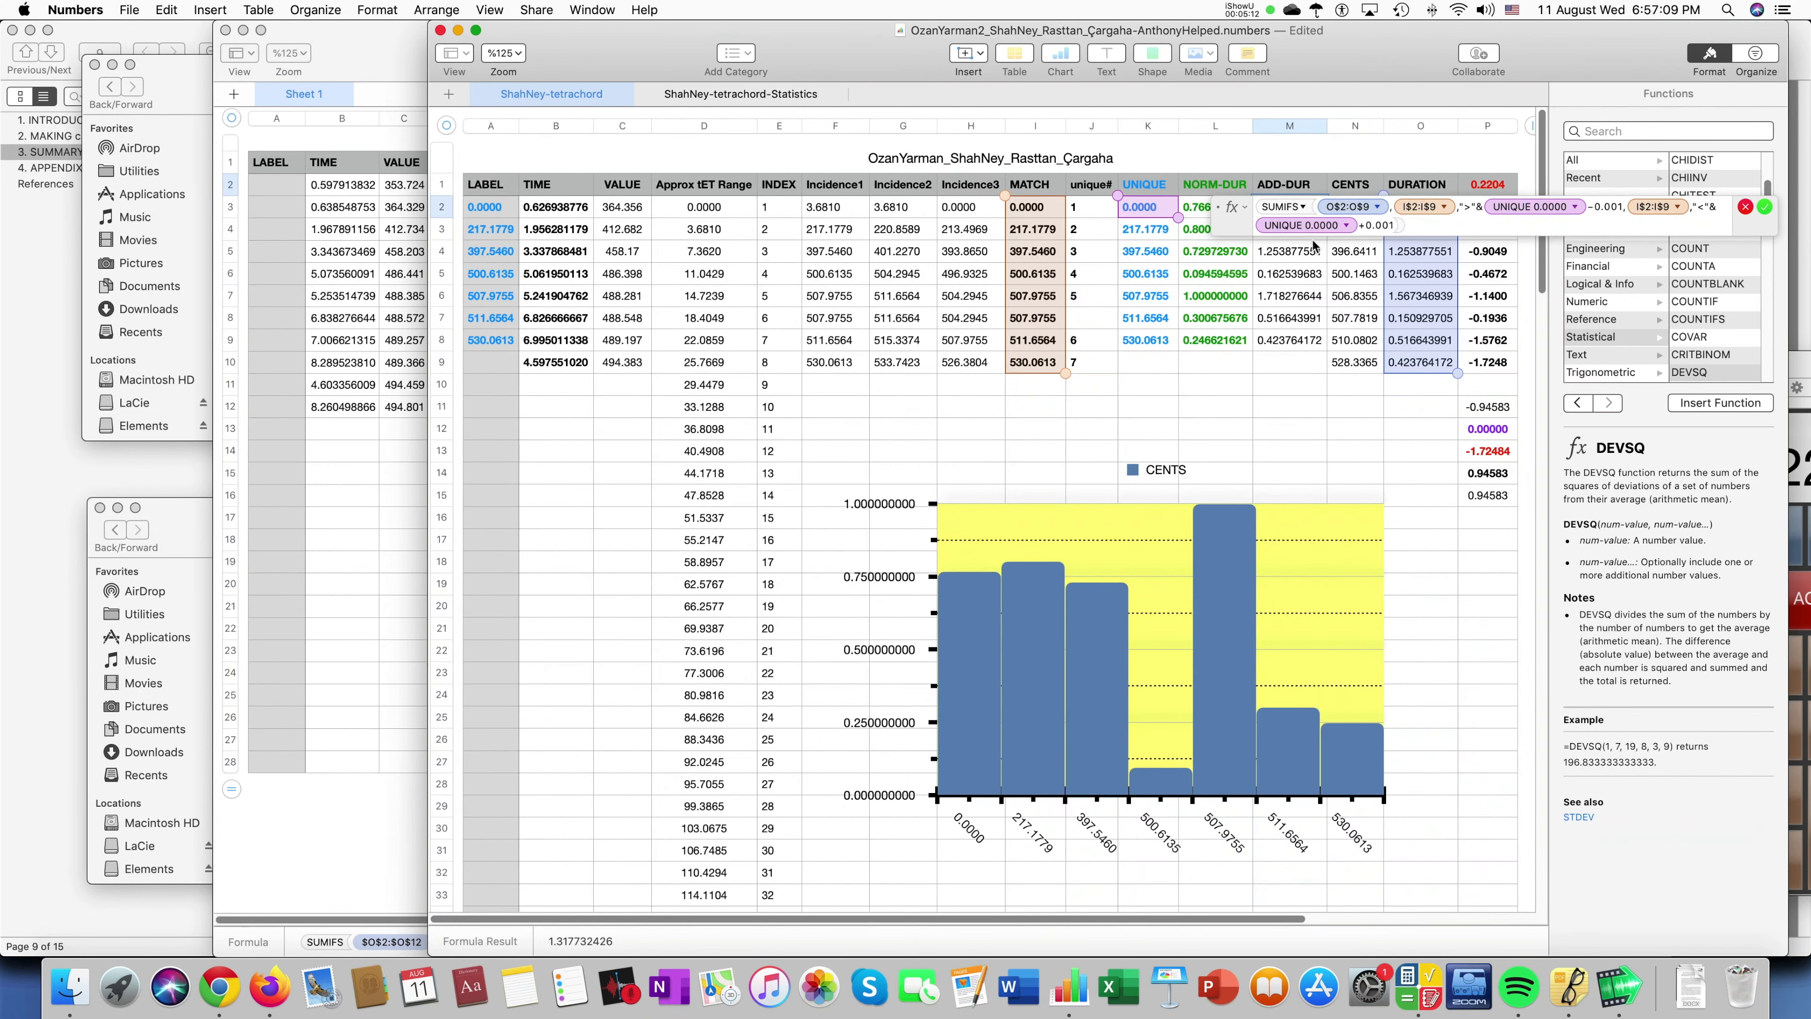
click(343, 361)
click(1153, 207)
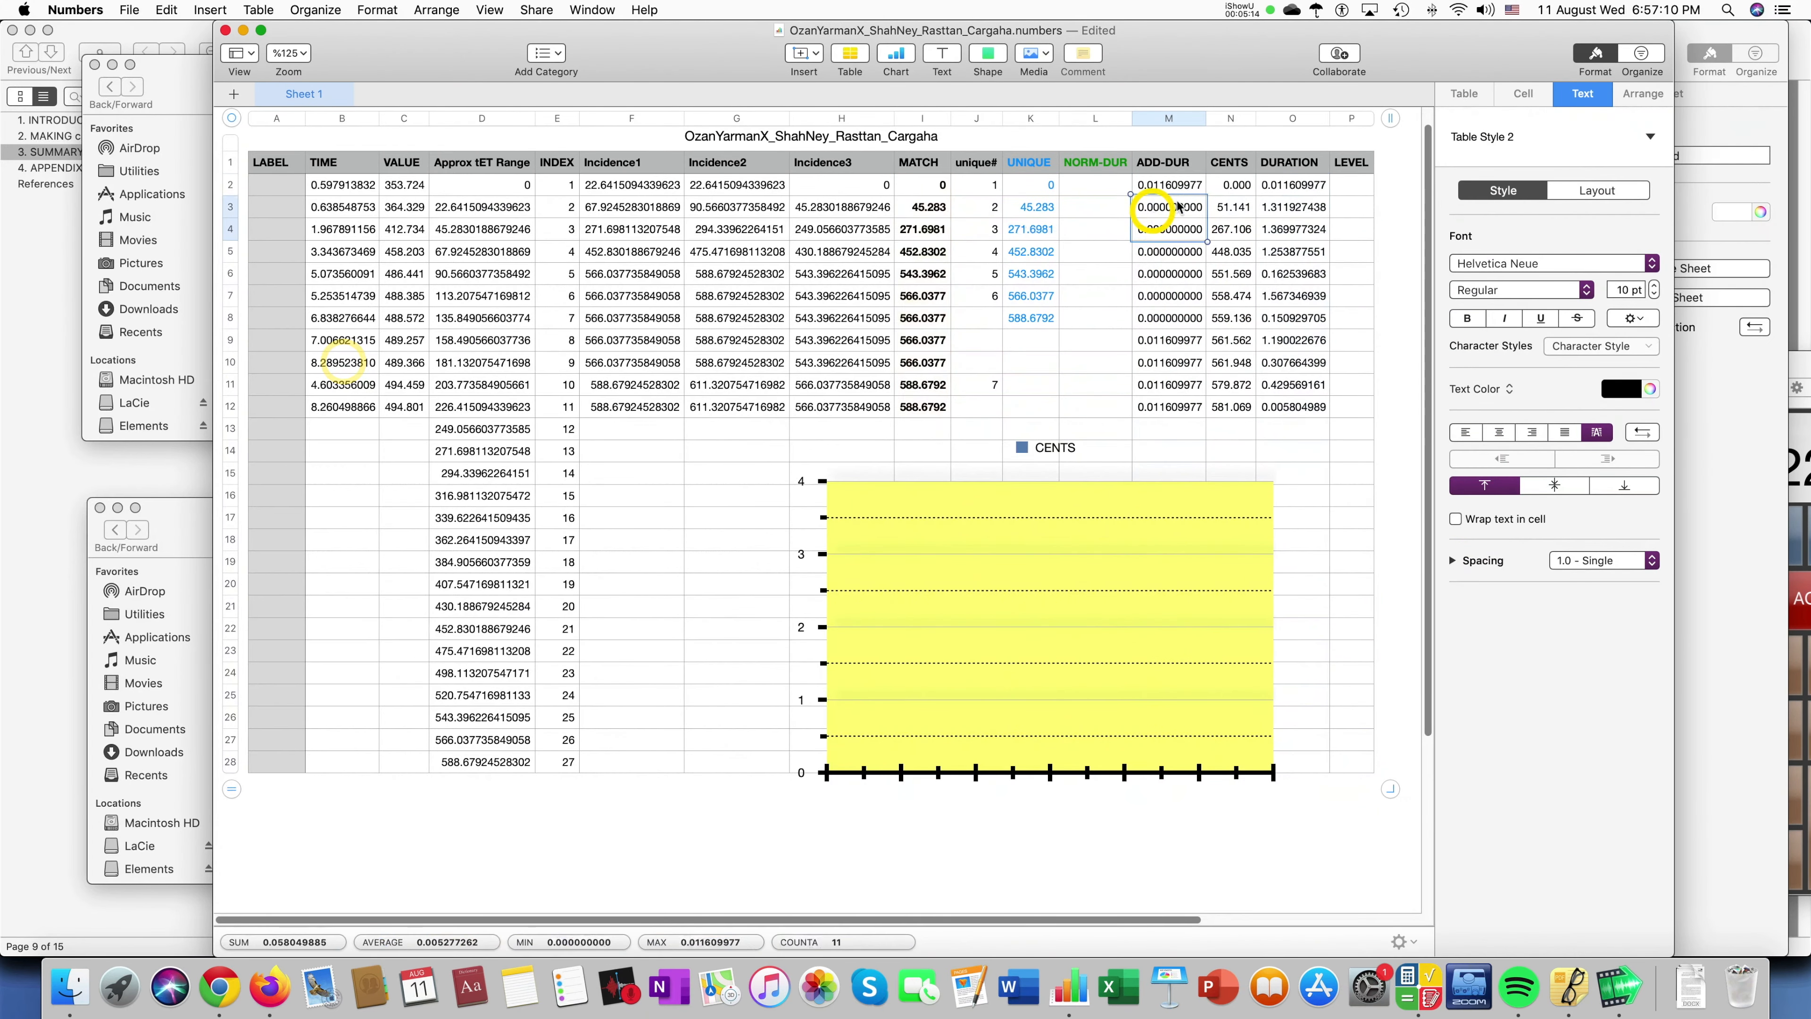
Replace the last SUMIFS reference in M2 with K2 and fill the formula down through row 12.
double_click(1185, 185)
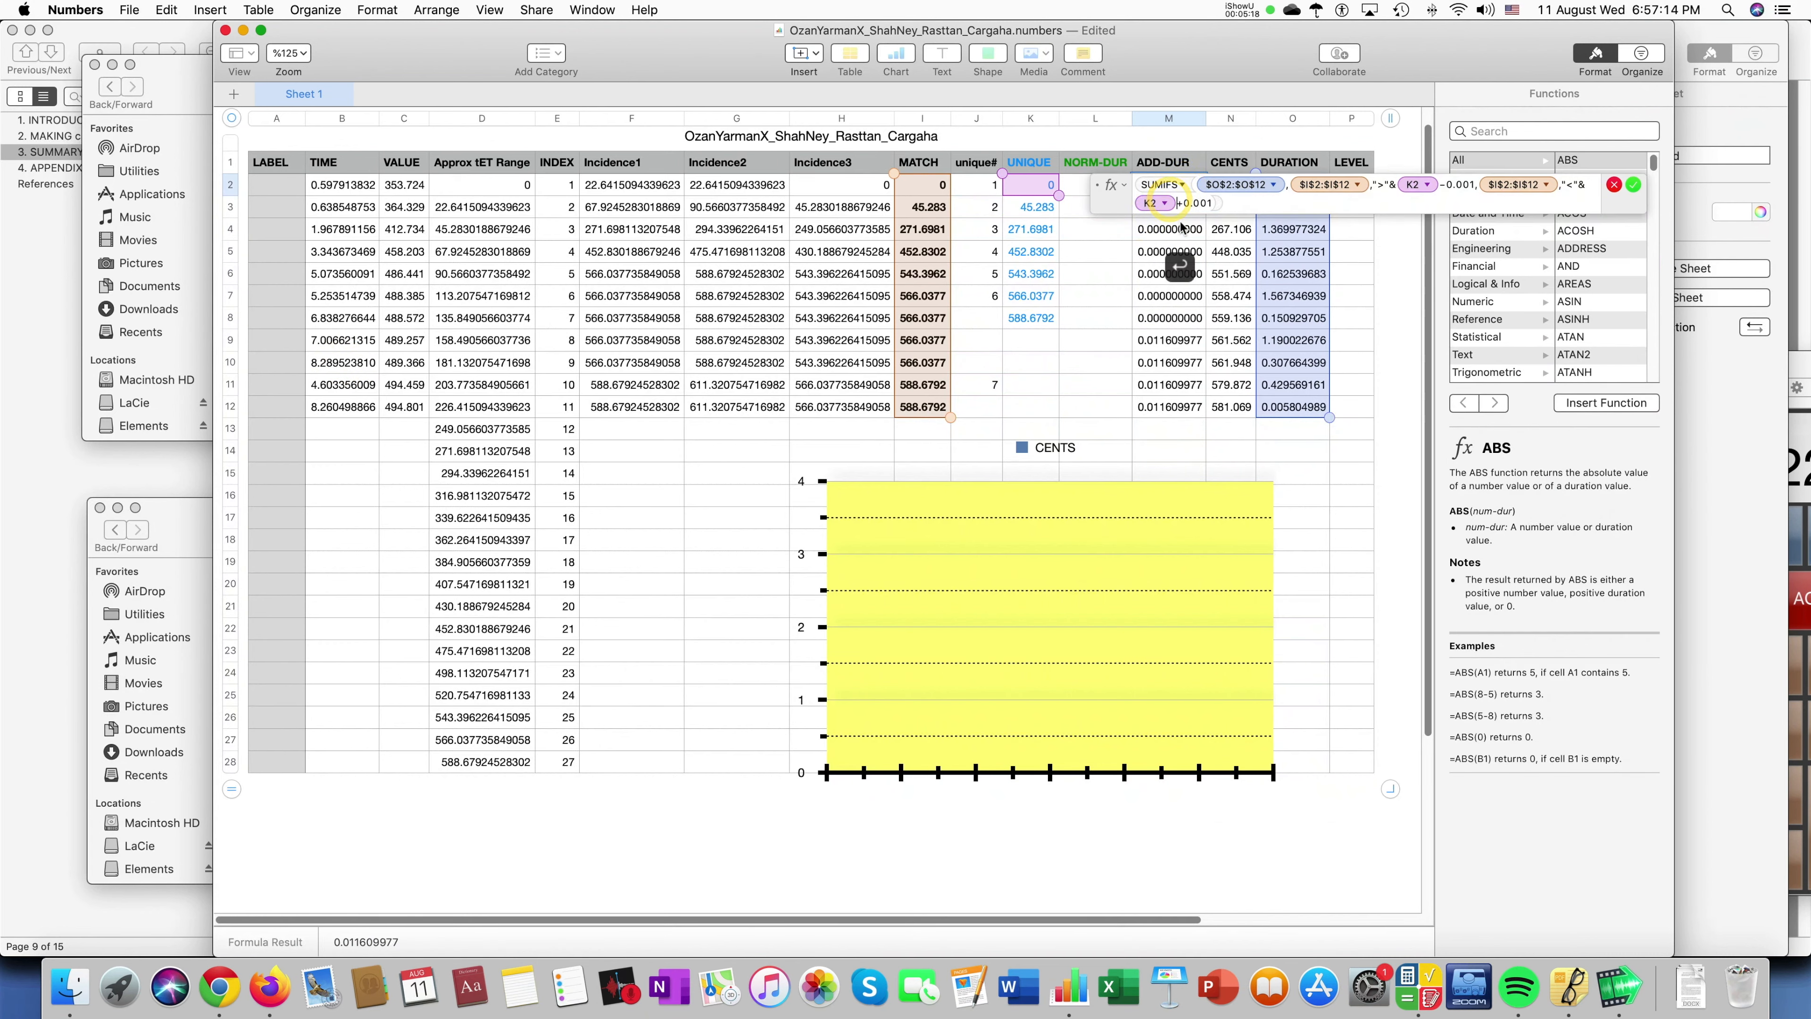
key(Return)
key(Up)
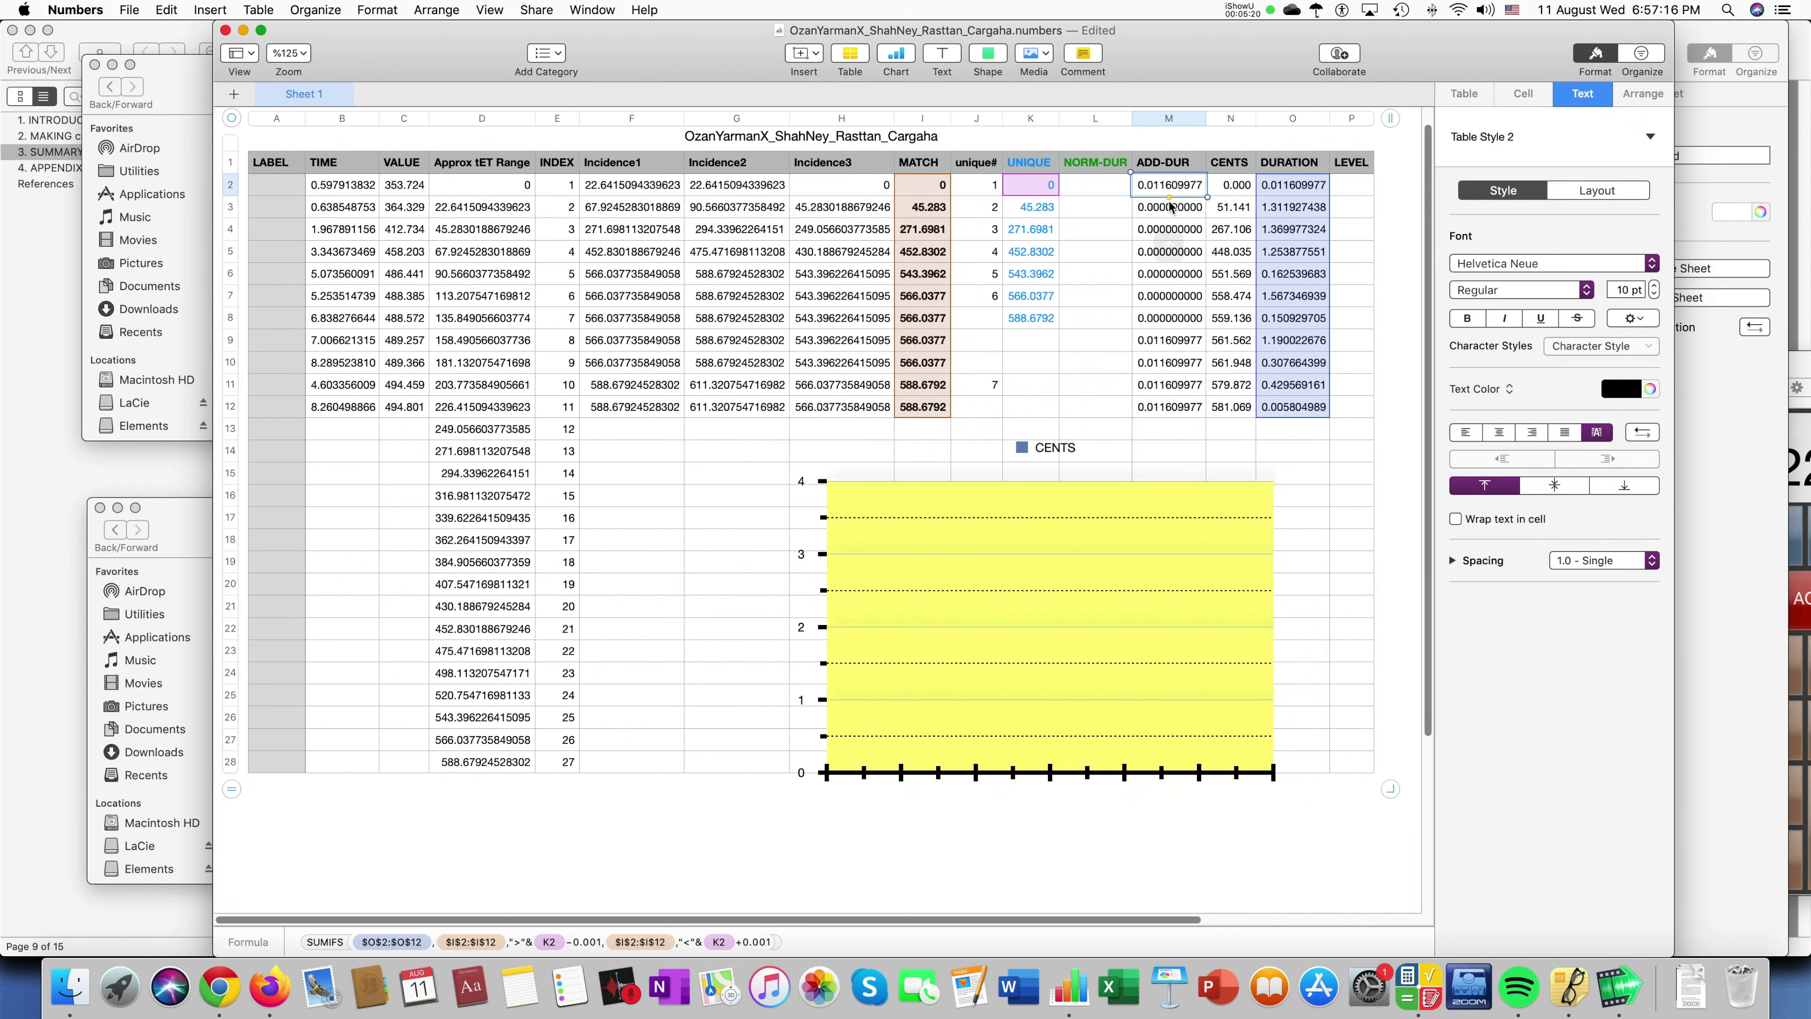
drag(1167, 235, 1162, 409)
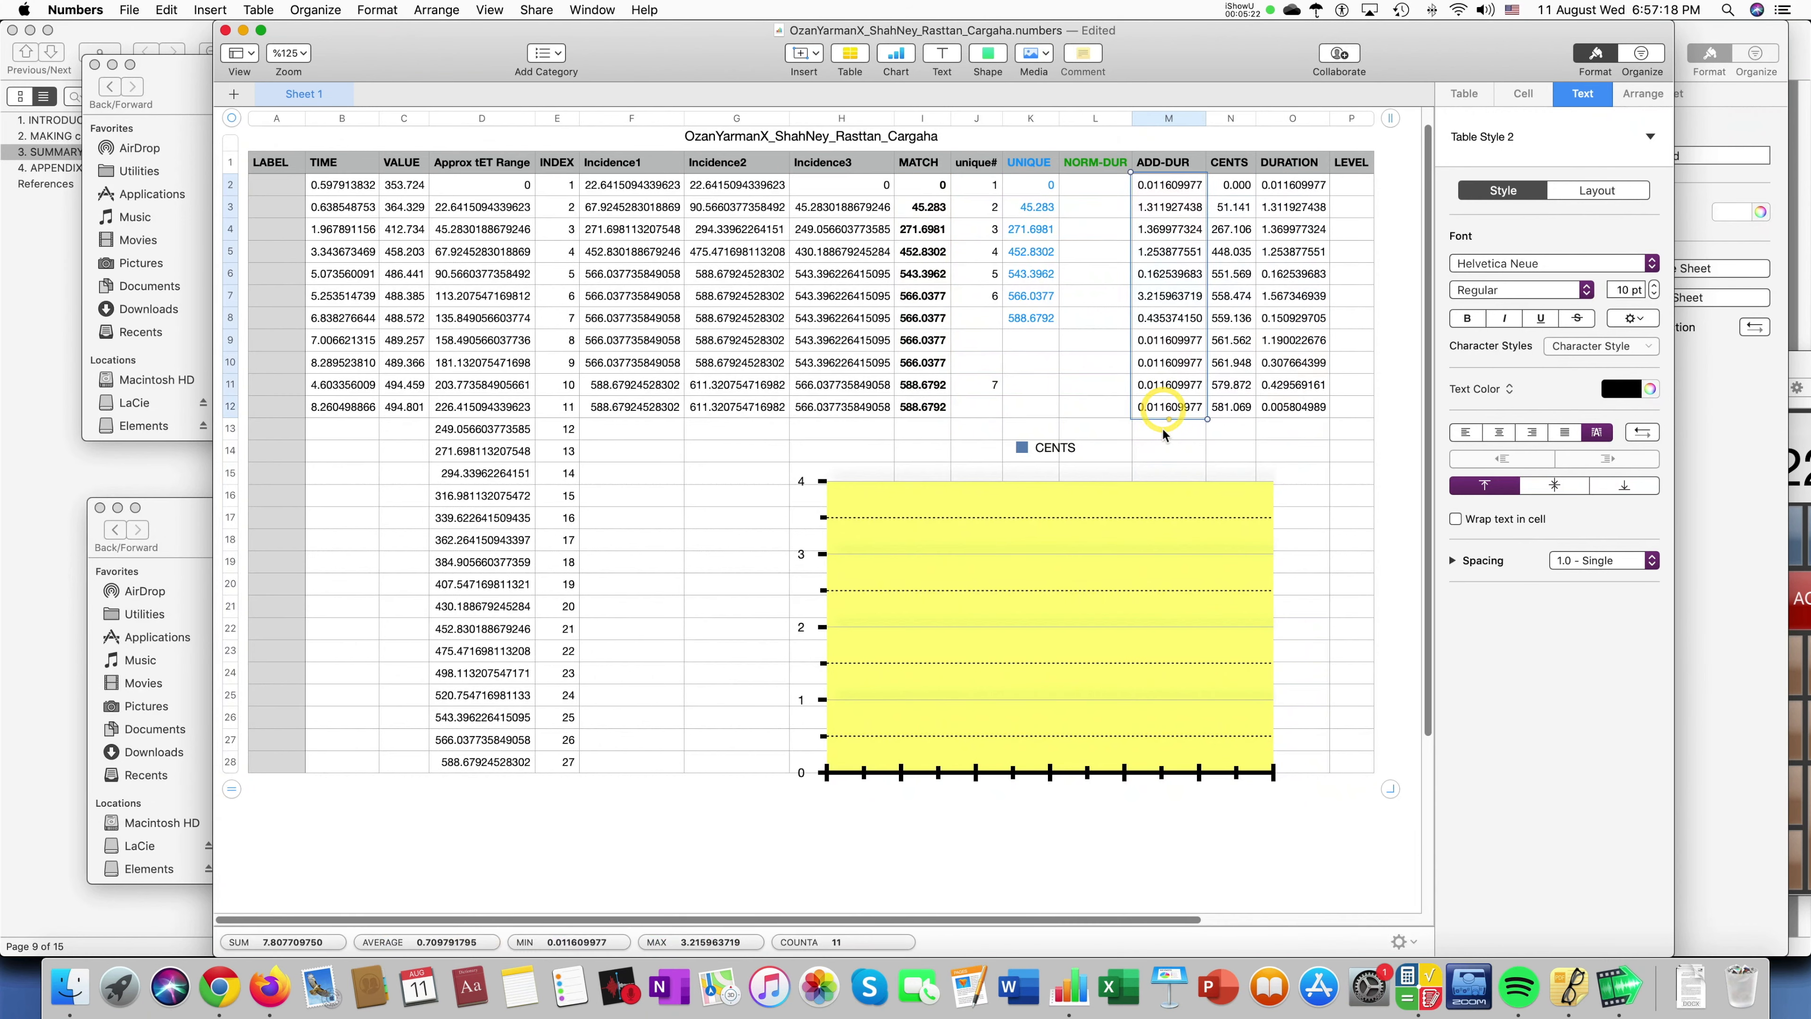
Copy the formula from NORM-DUR cell L2 of the reference workbook and return to the working spreadsheet.
click(1107, 373)
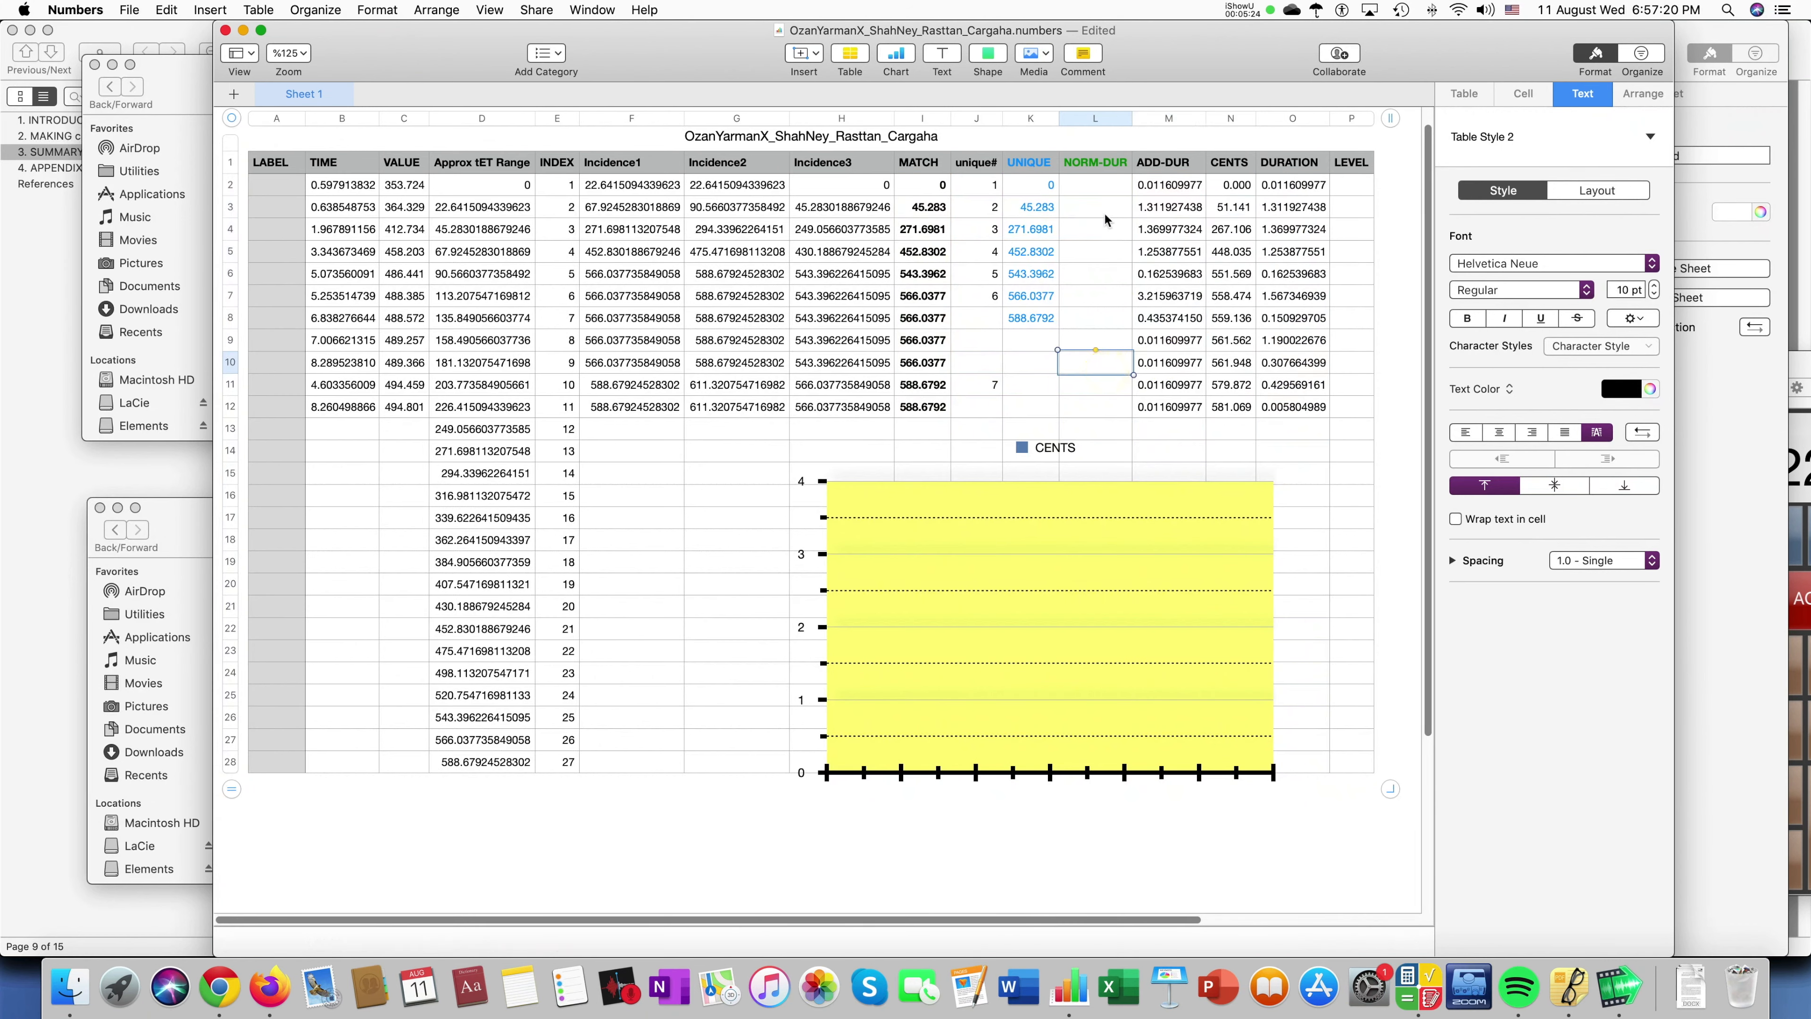
click(1716, 409)
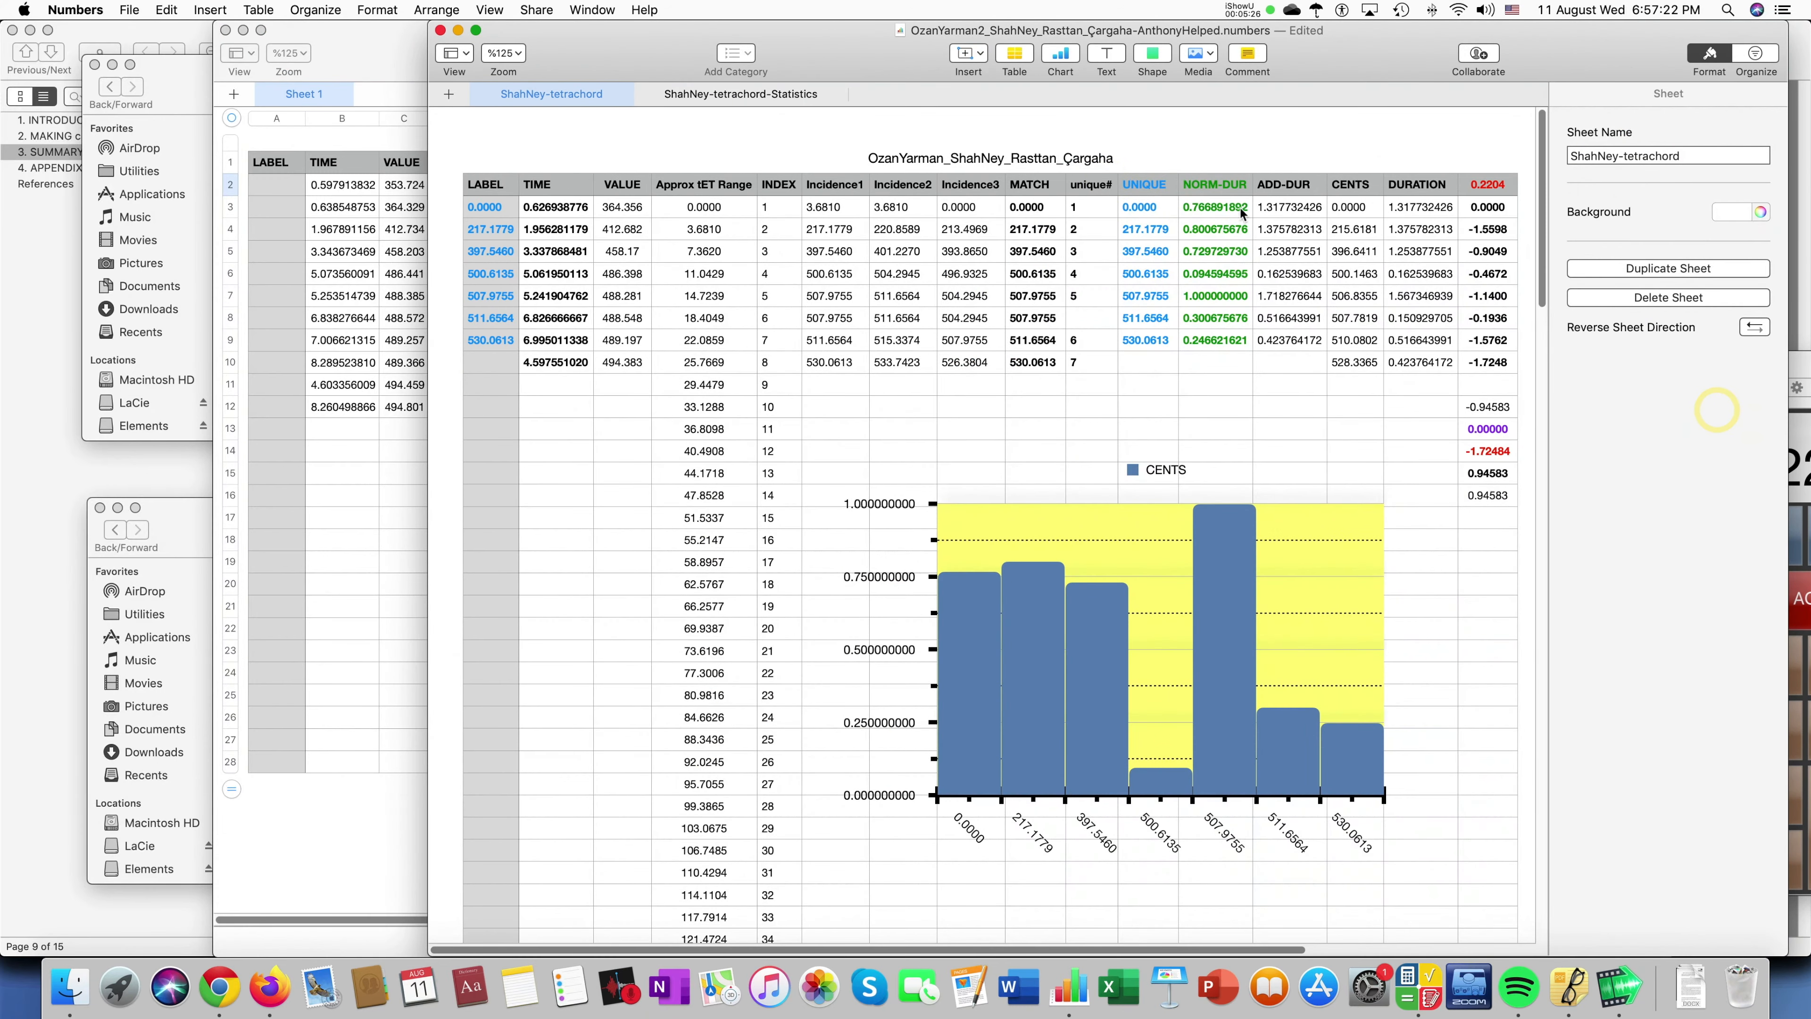
click(1240, 209)
click(1240, 208)
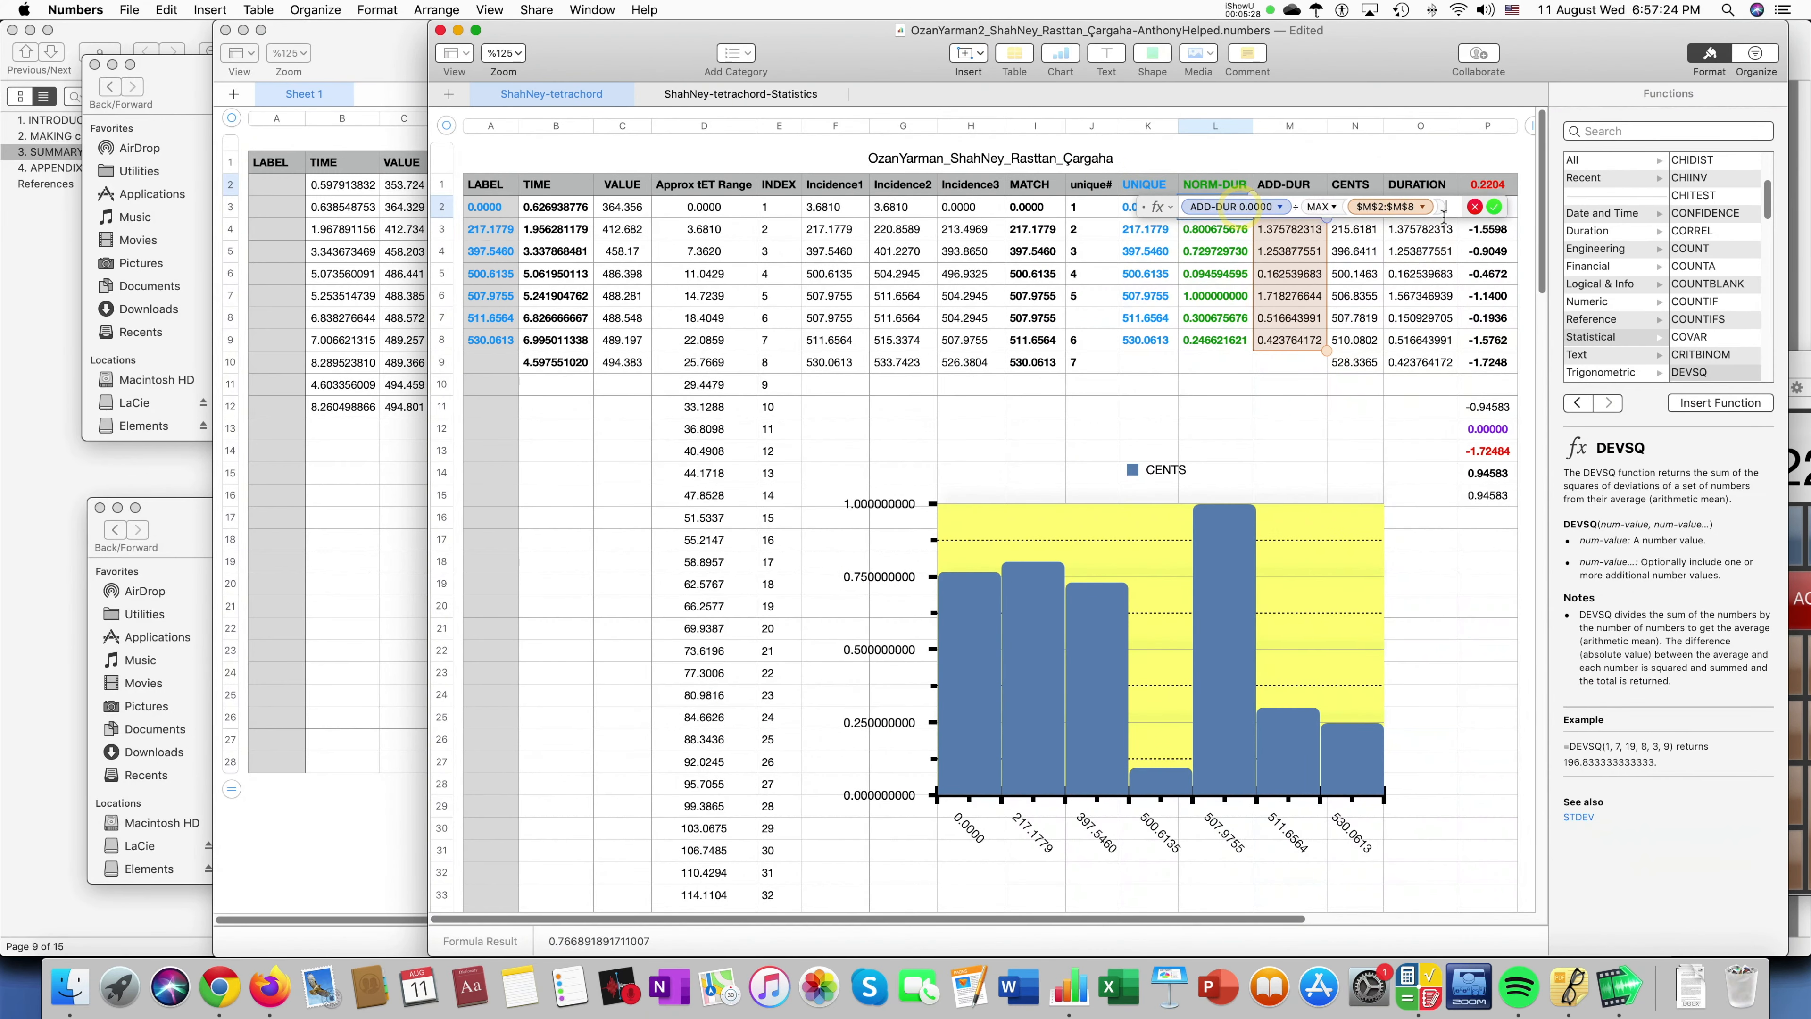
drag(1456, 206, 1140, 206)
key(cmd+c)
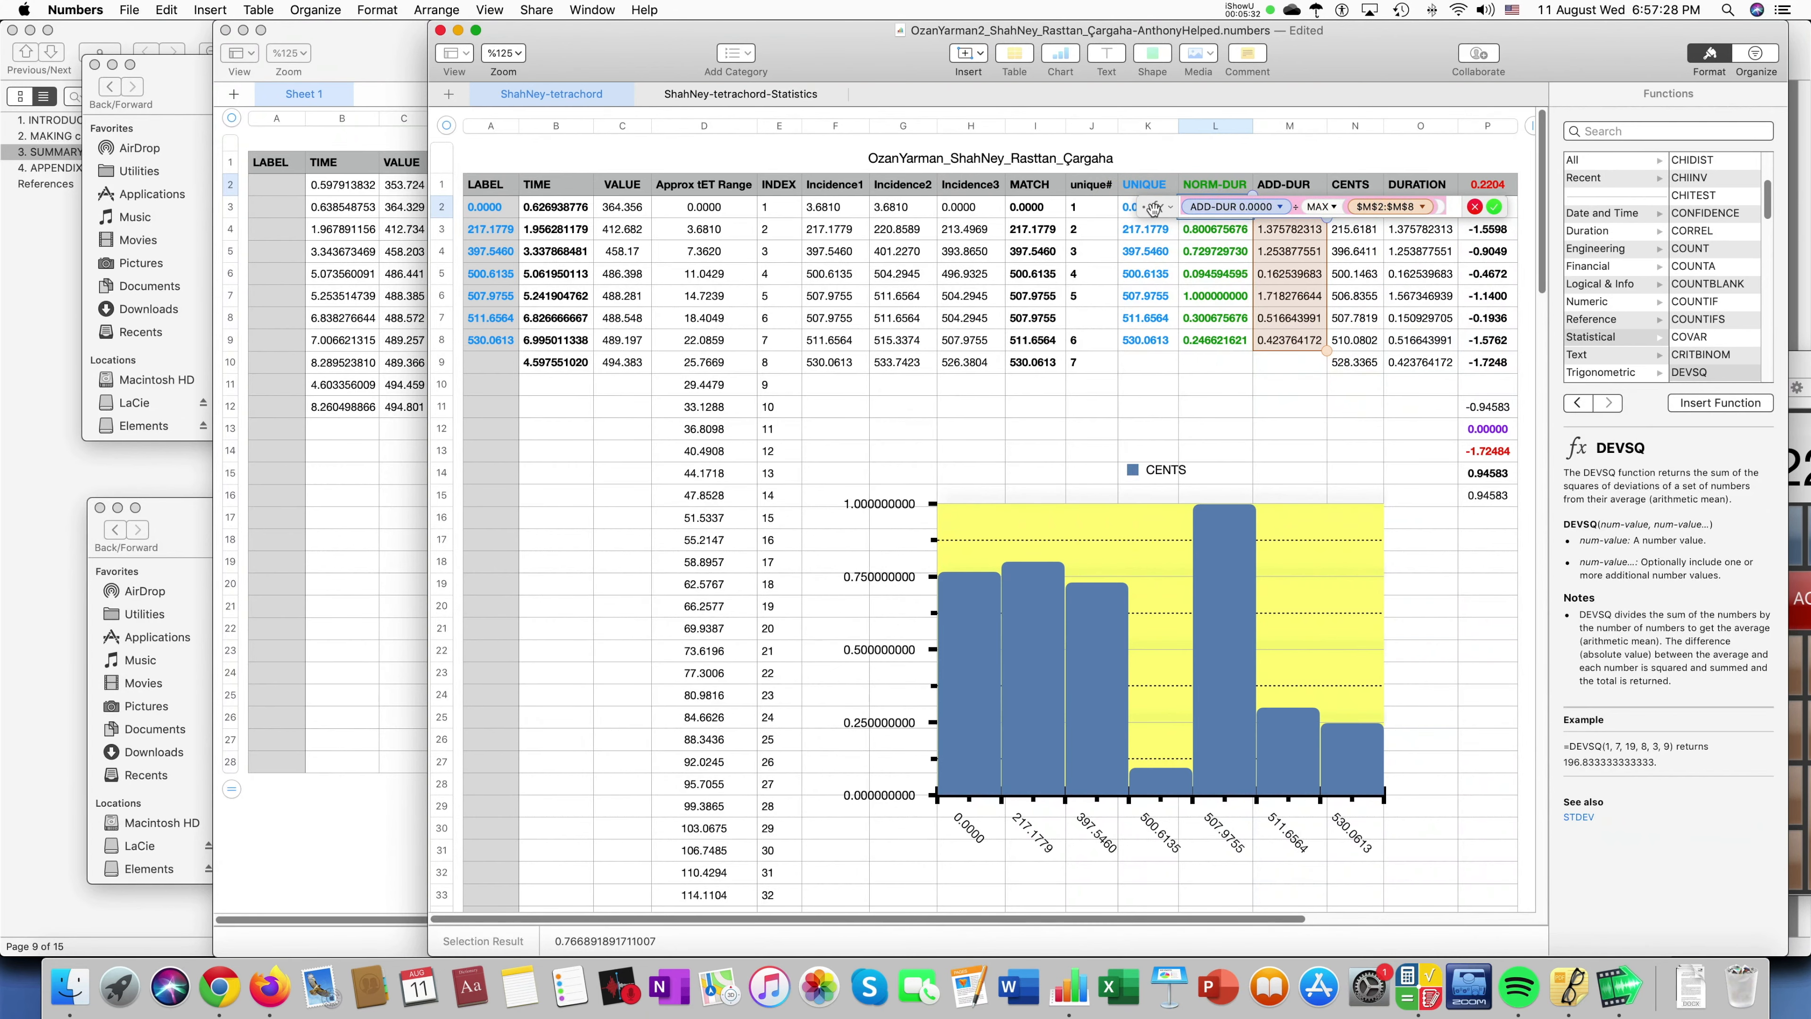
drag(1150, 207, 1150, 237)
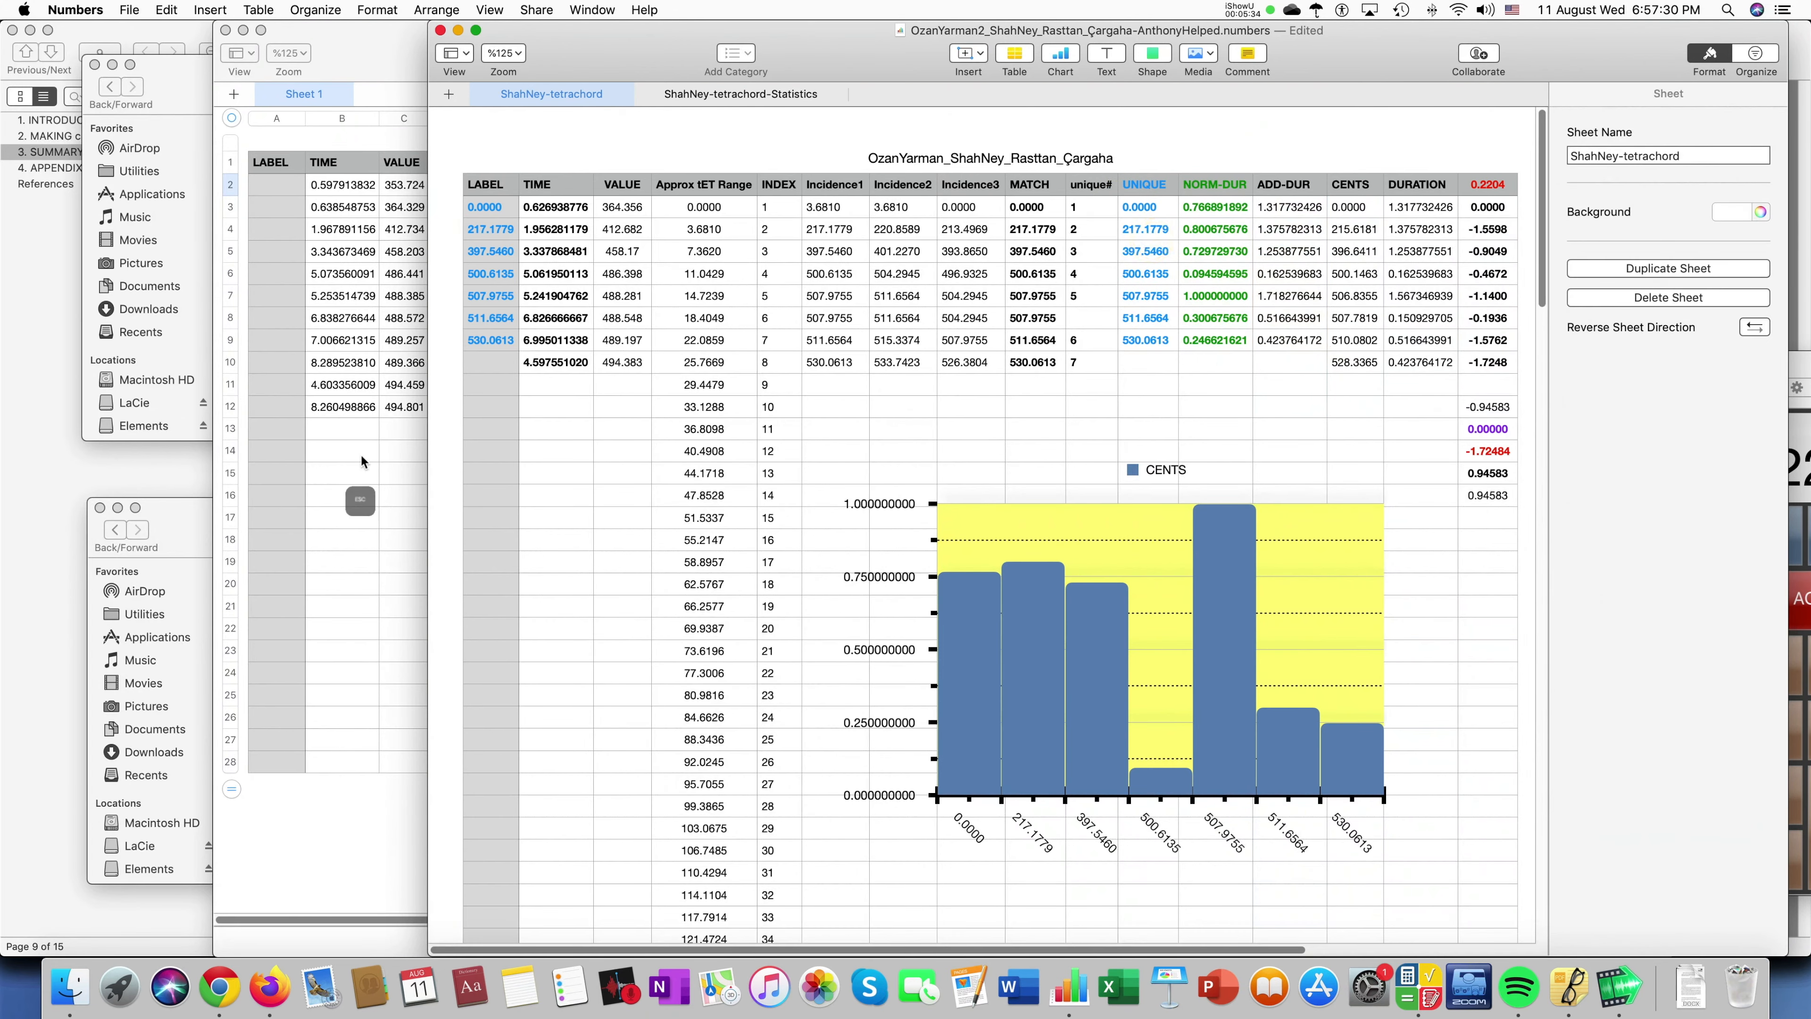
click(360, 454)
Paste the copied formula into NORM-DUR cell L2 and set its first reference to M2.
click(1108, 183)
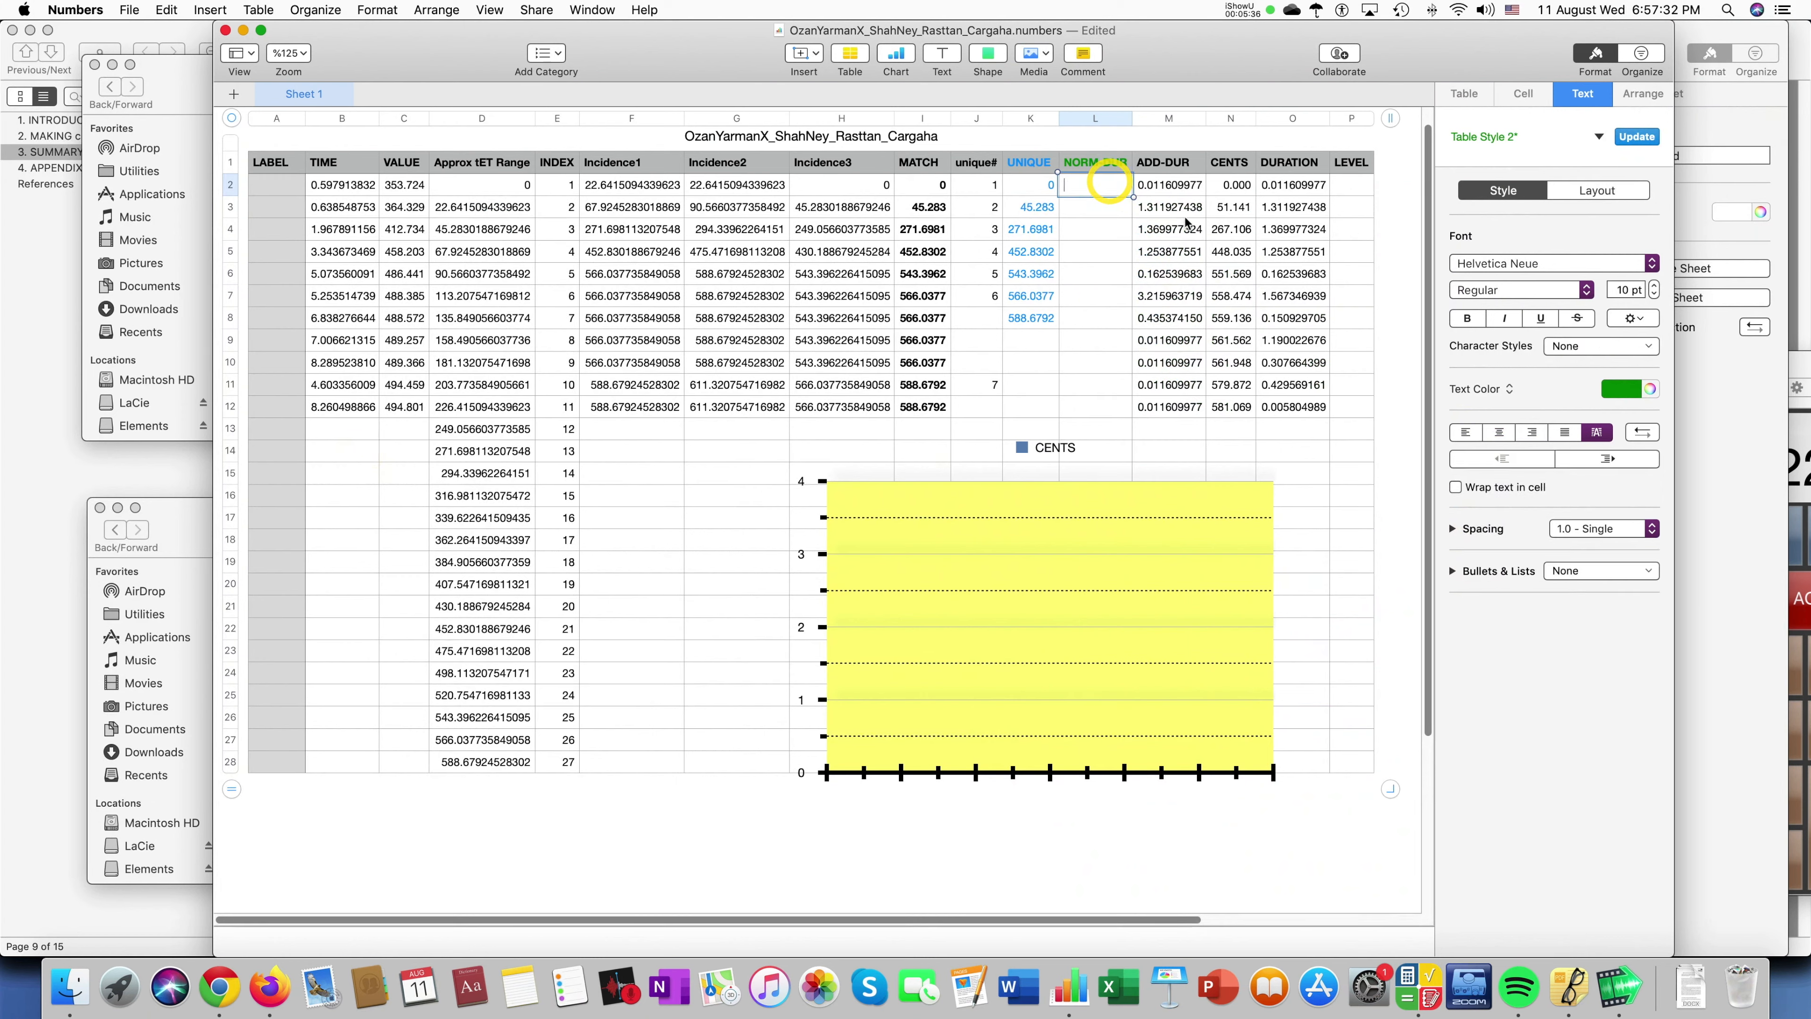
key(super+v)
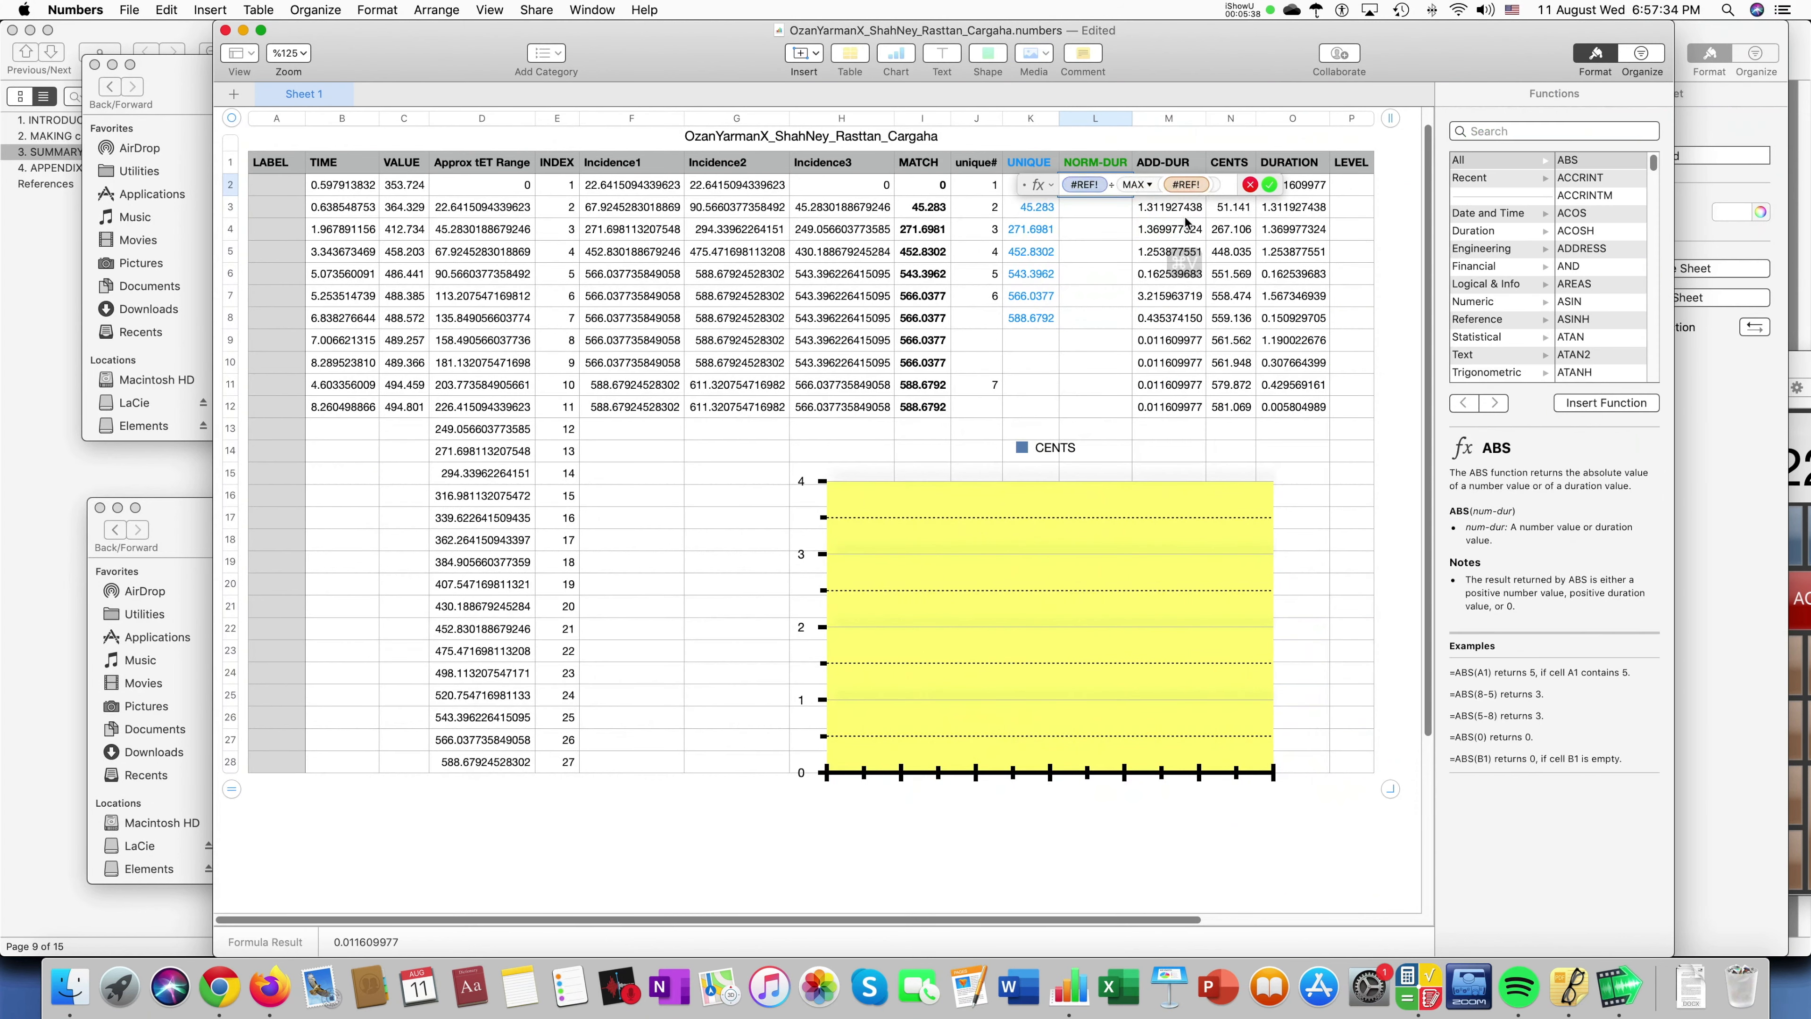
drag(1032, 184, 1055, 263)
click(1096, 264)
click(1153, 194)
Set the MAX range in L2 to the ADD-DUR cells M2:M12, preserving row and column at both start and end.
click(1206, 264)
drag(1169, 408, 1155, 189)
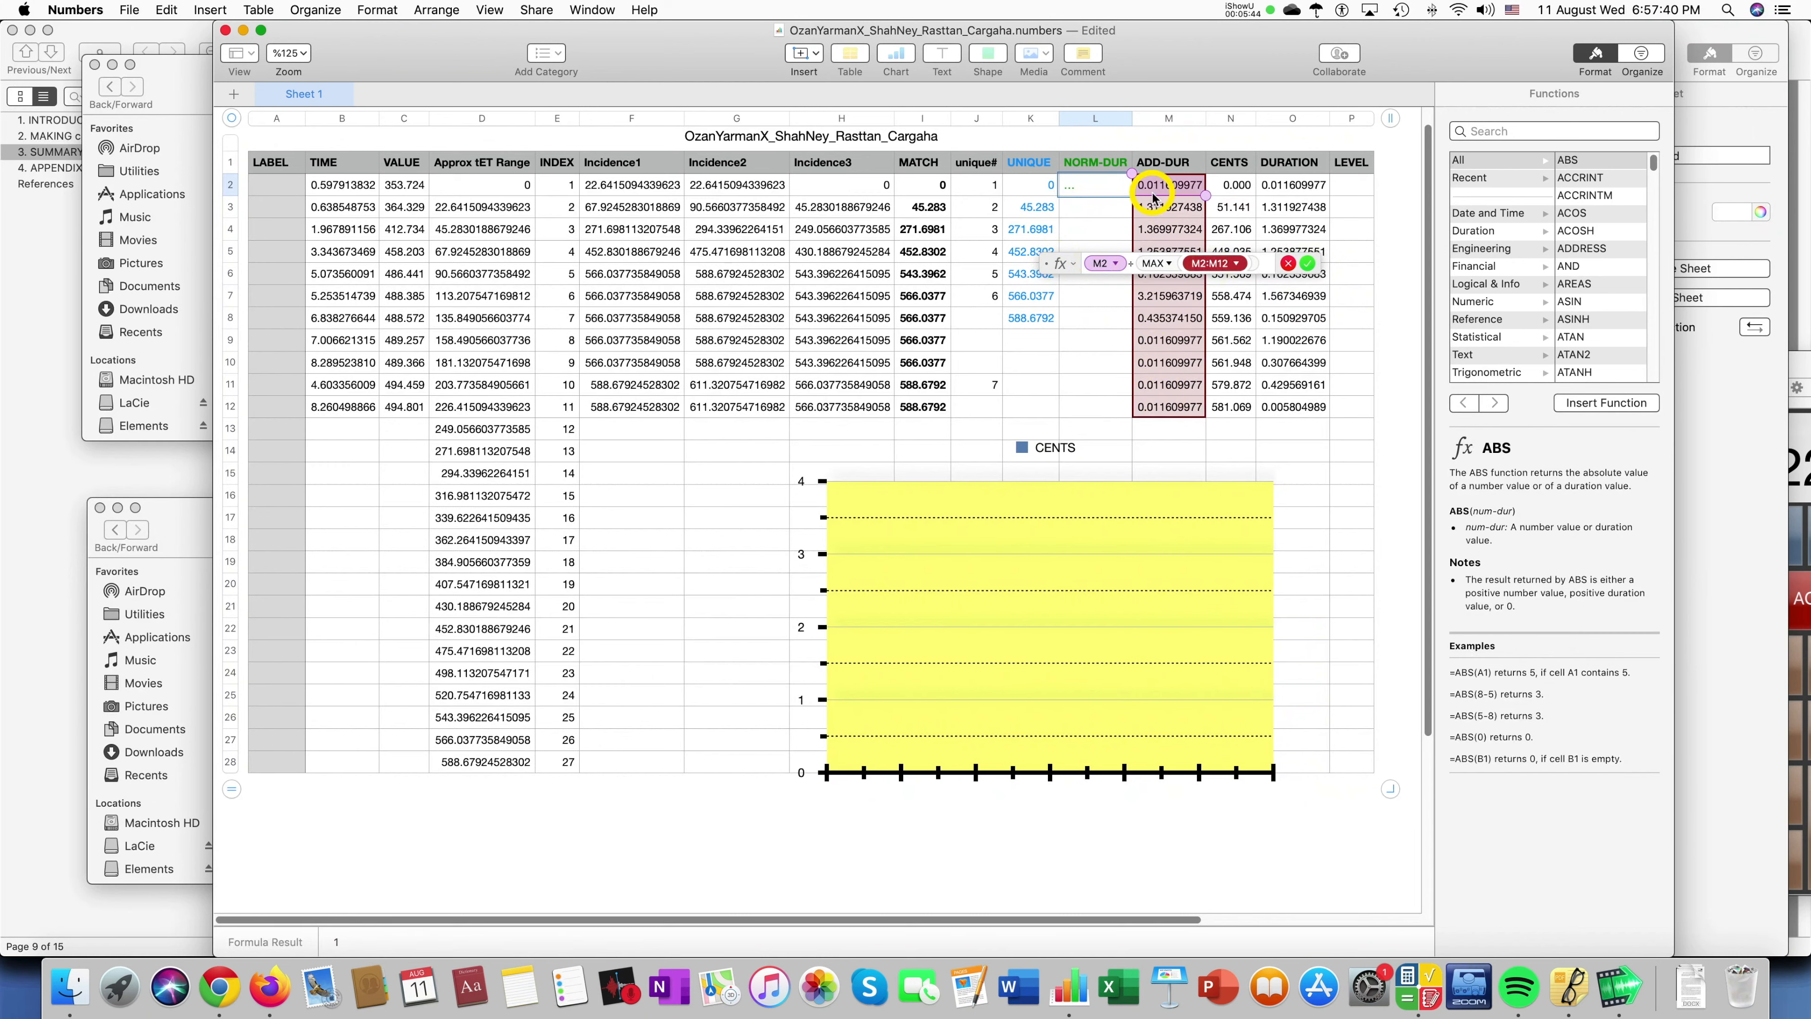
click(1235, 264)
click(1185, 326)
click(1200, 348)
click(1287, 326)
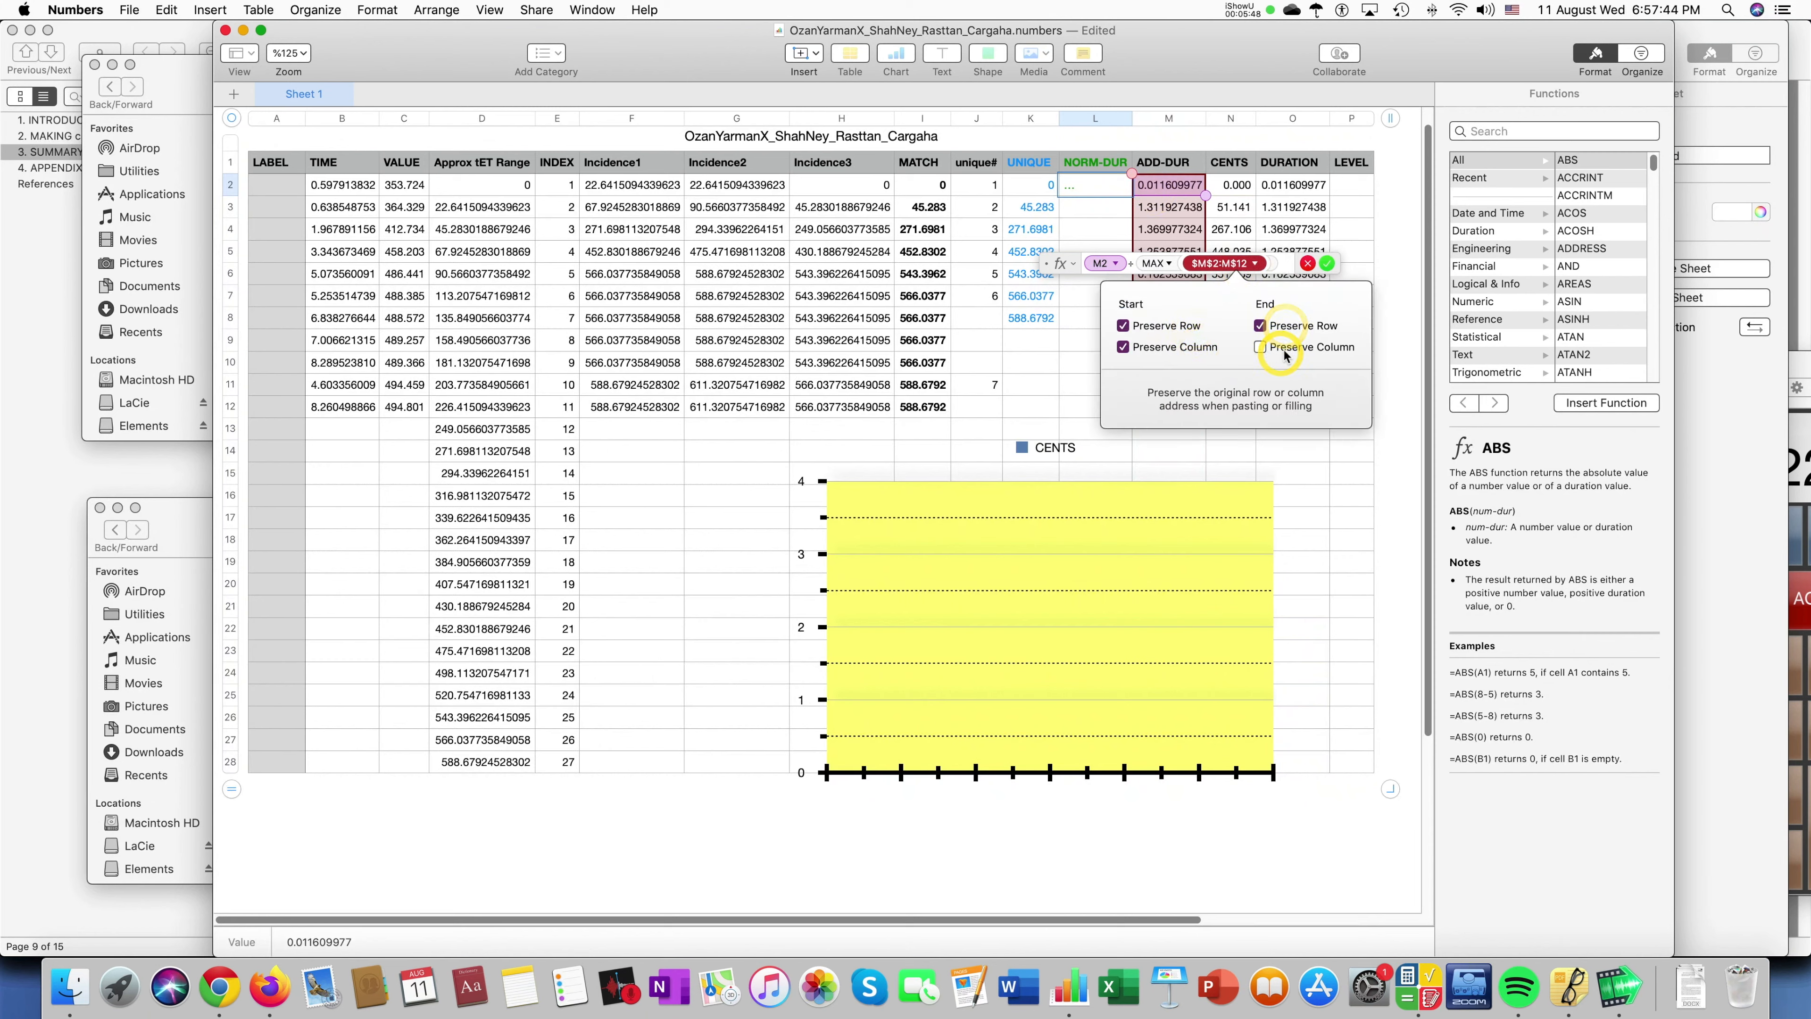
click(1269, 348)
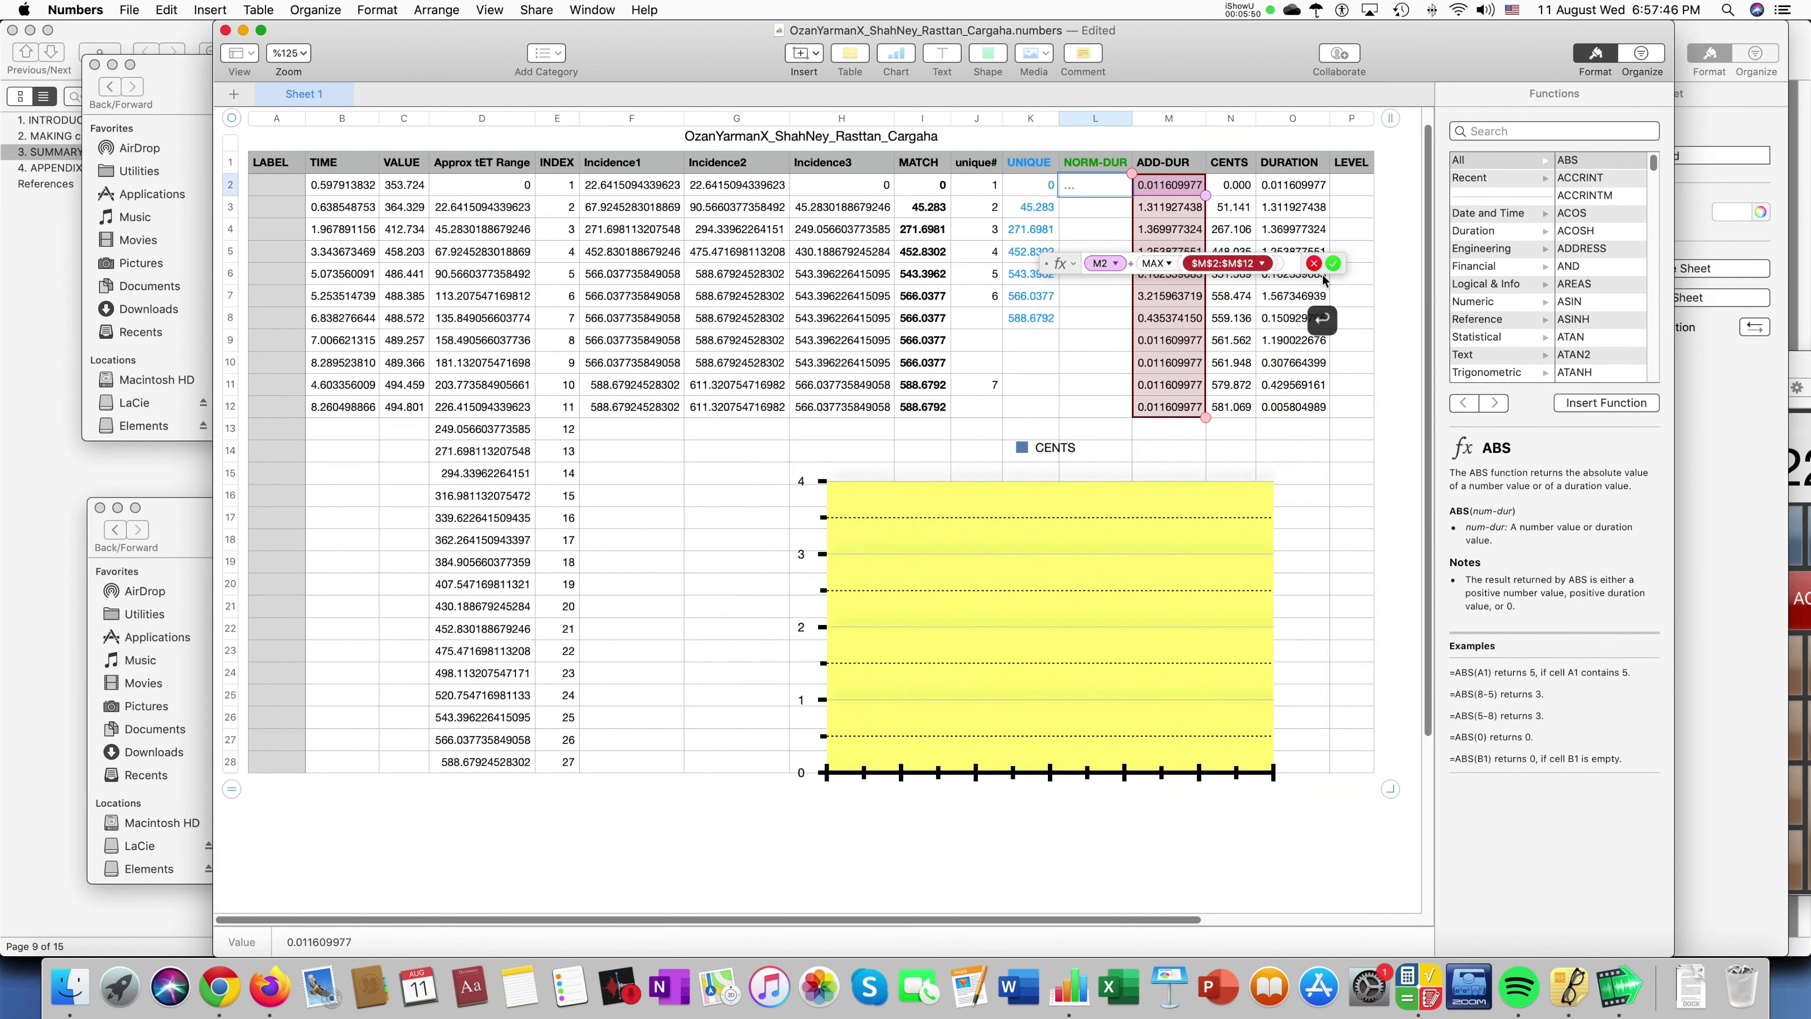
Accept the NORM-DUR formula in L2 and fill it down through row 8.
click(1333, 263)
drag(1095, 198, 1102, 321)
click(1094, 394)
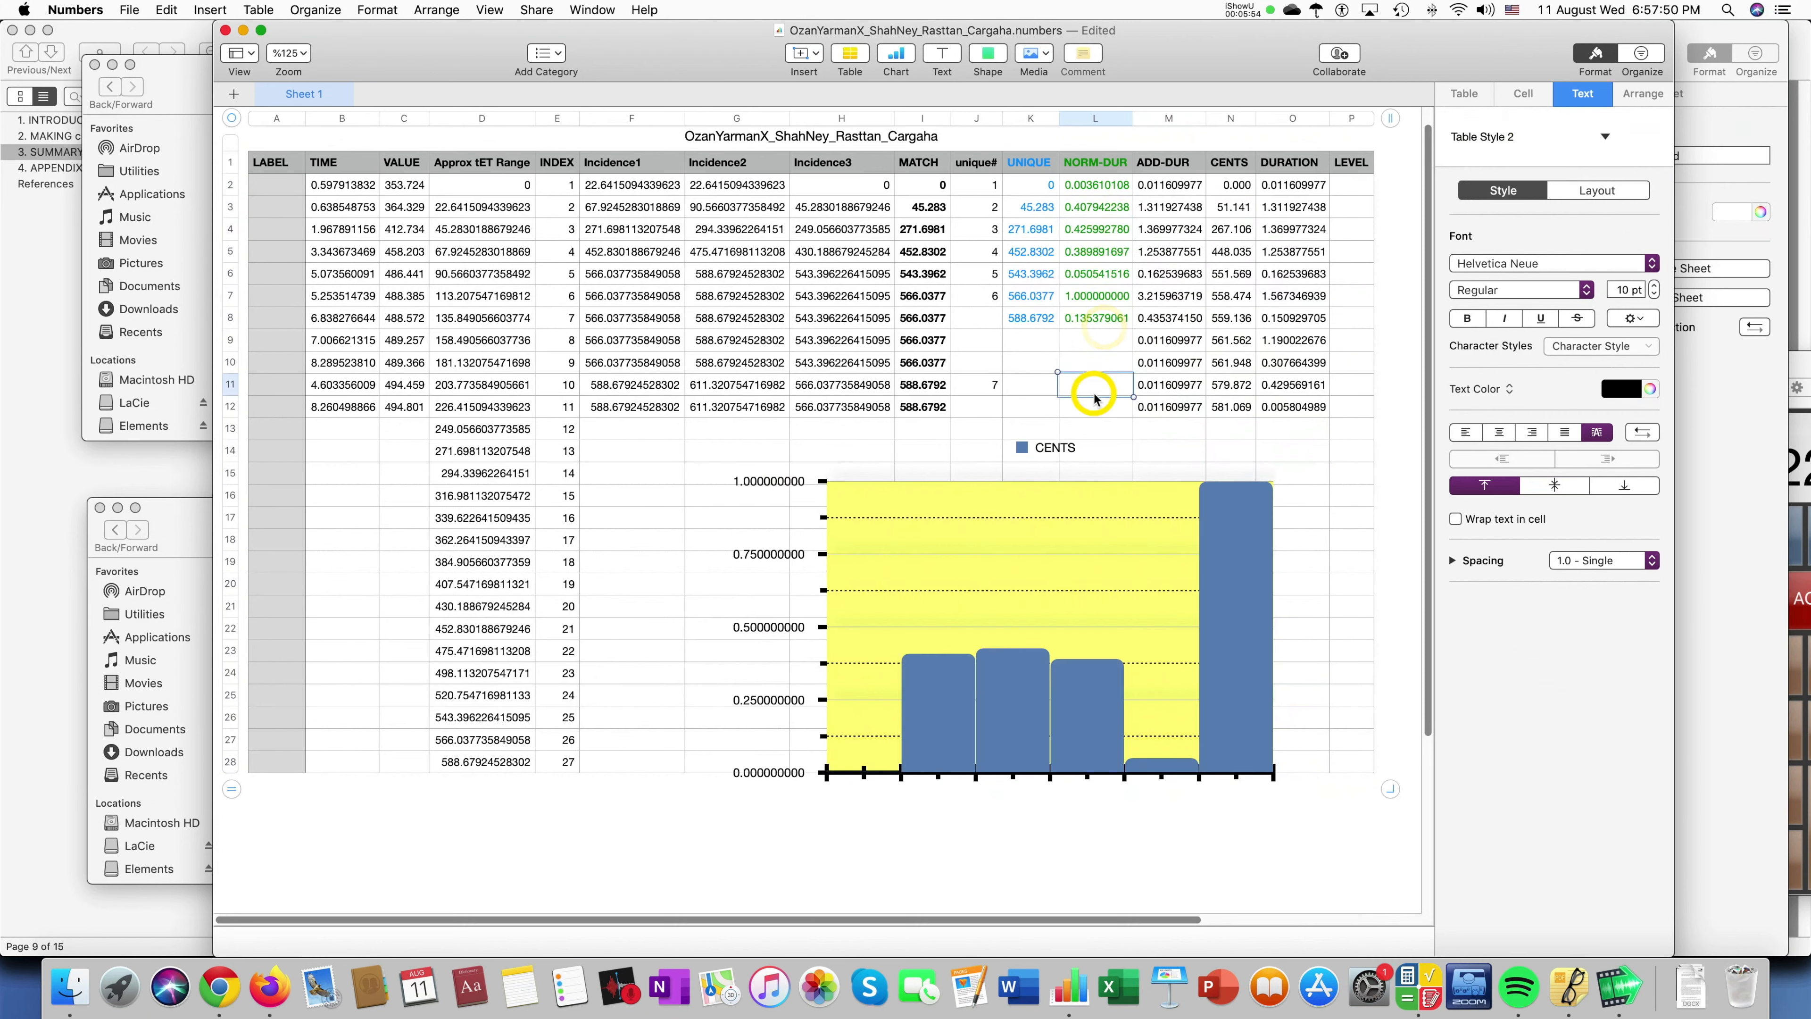
Extend the chart series' value range down the NORM-DUR column to L2:L8.
click(1026, 604)
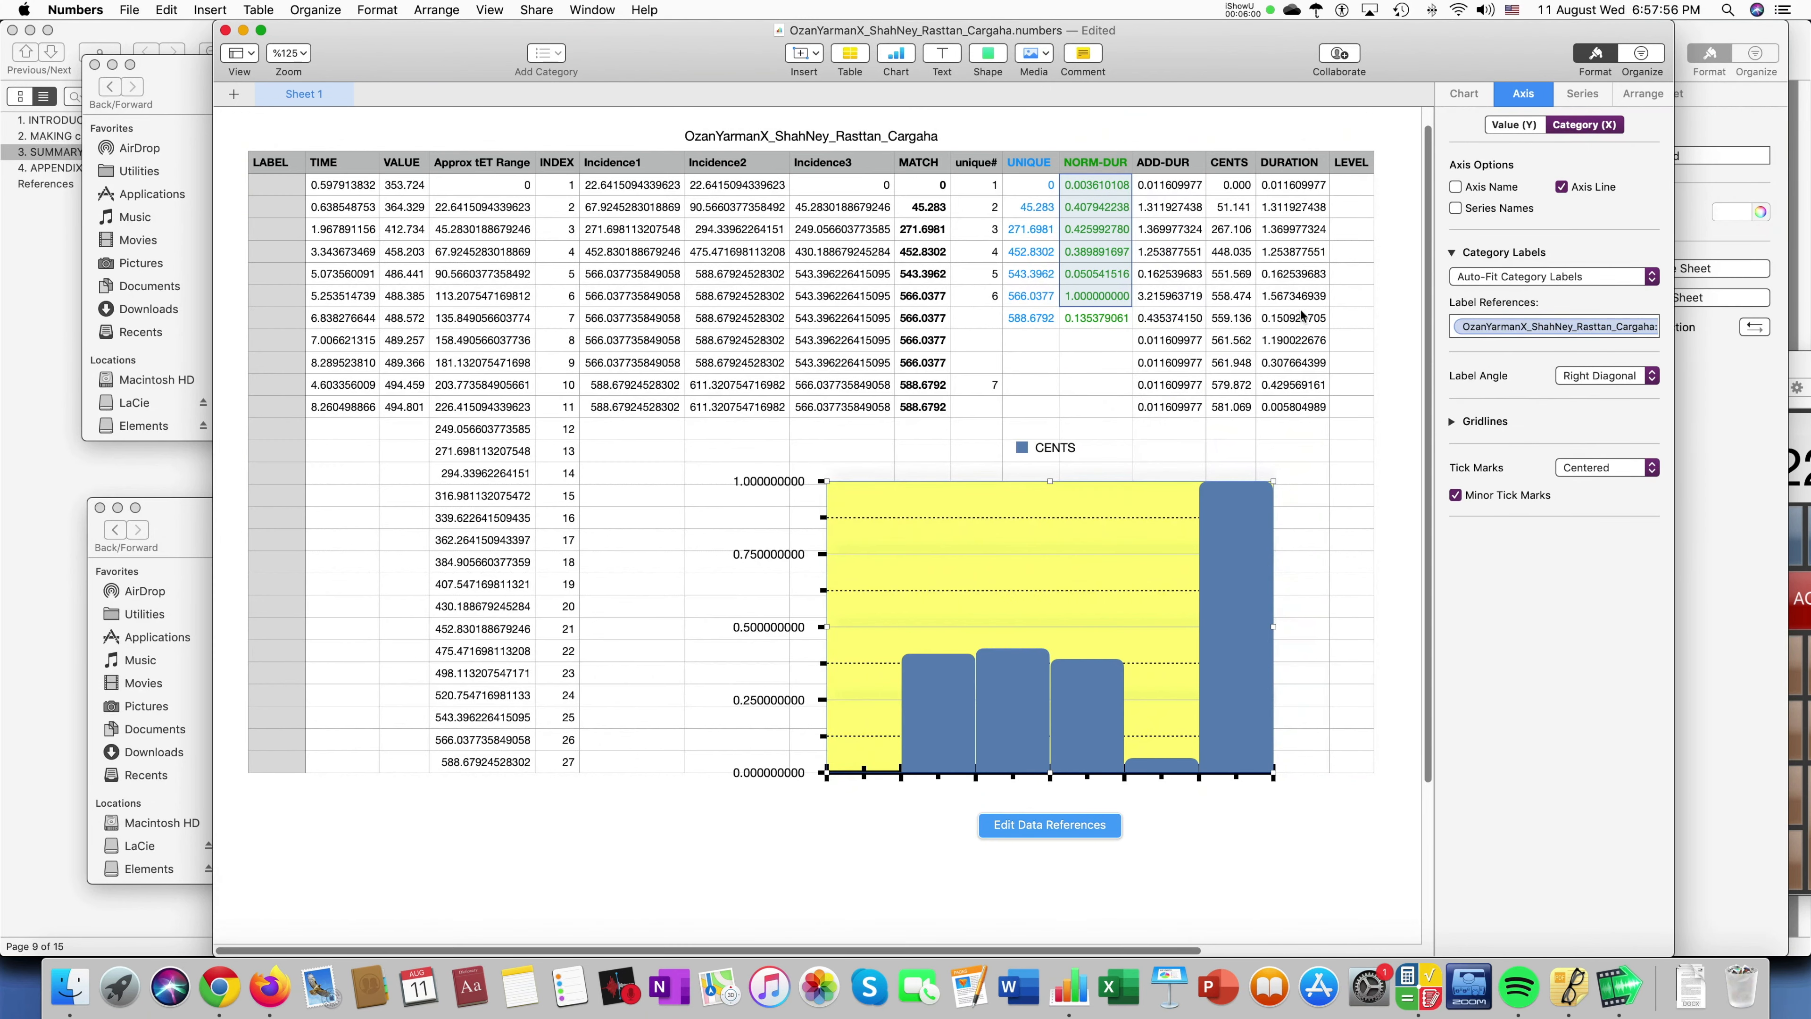
click(1591, 98)
click(1581, 190)
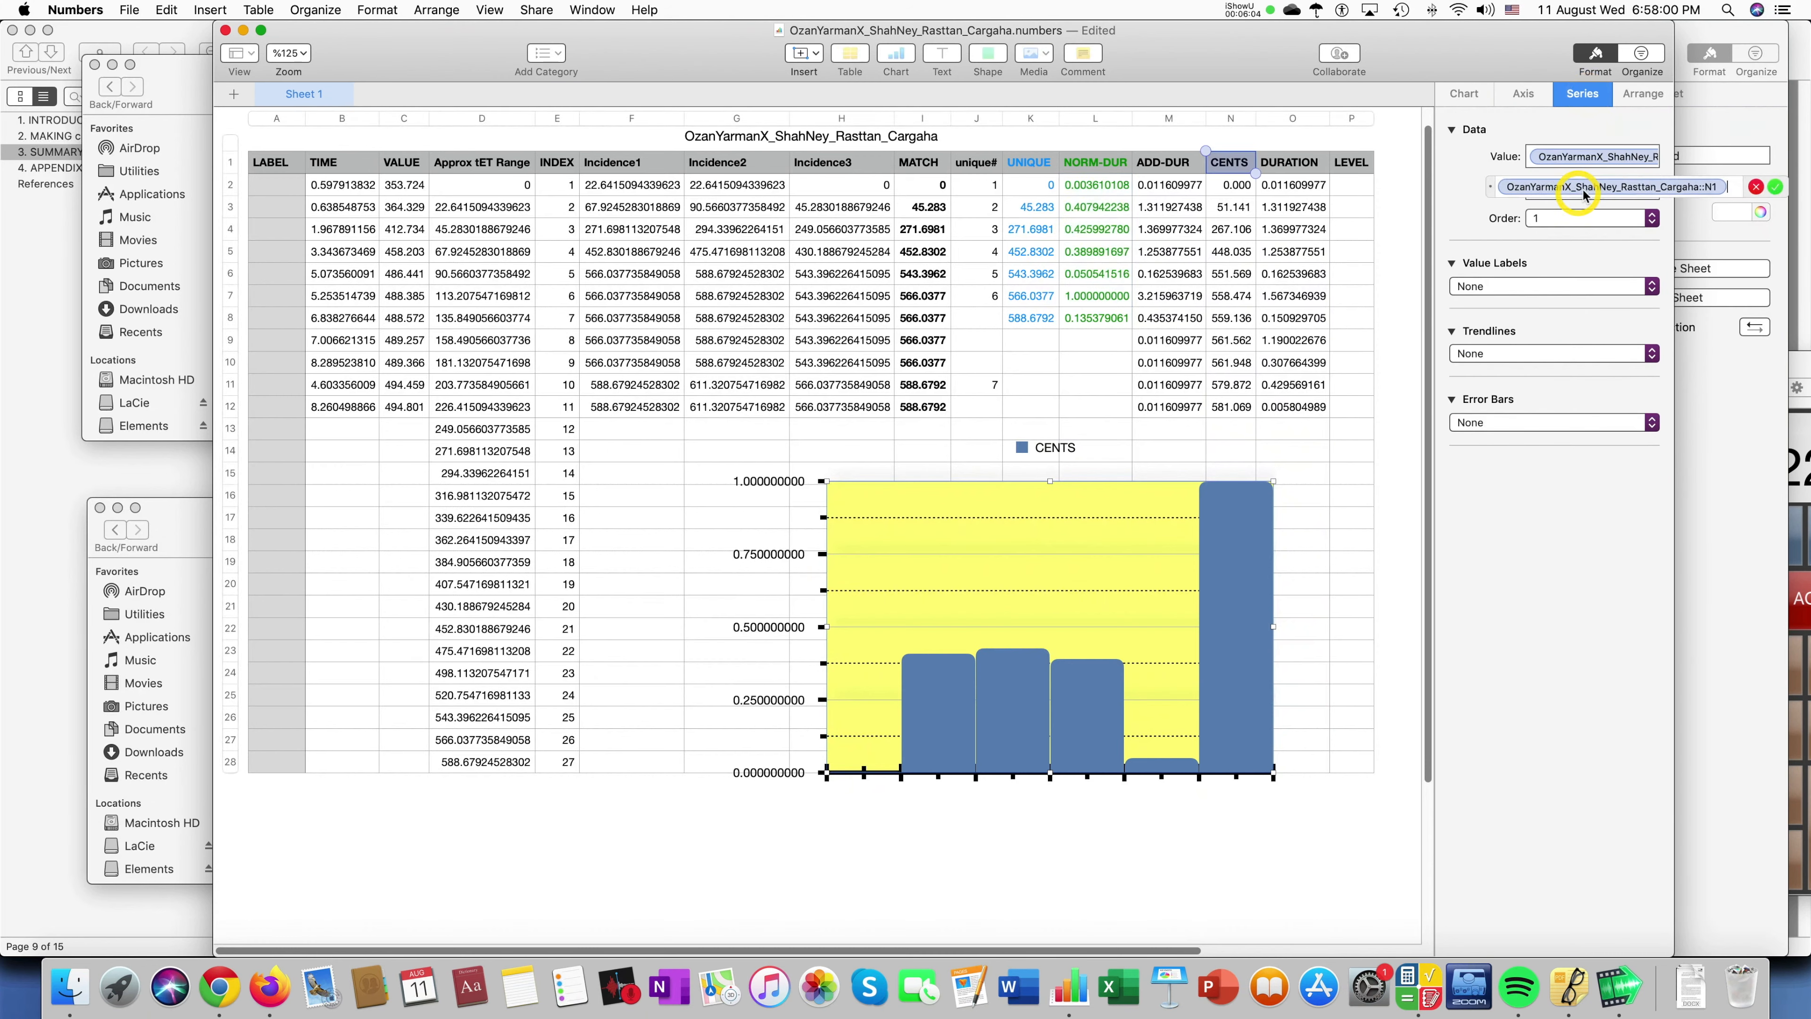
click(1565, 157)
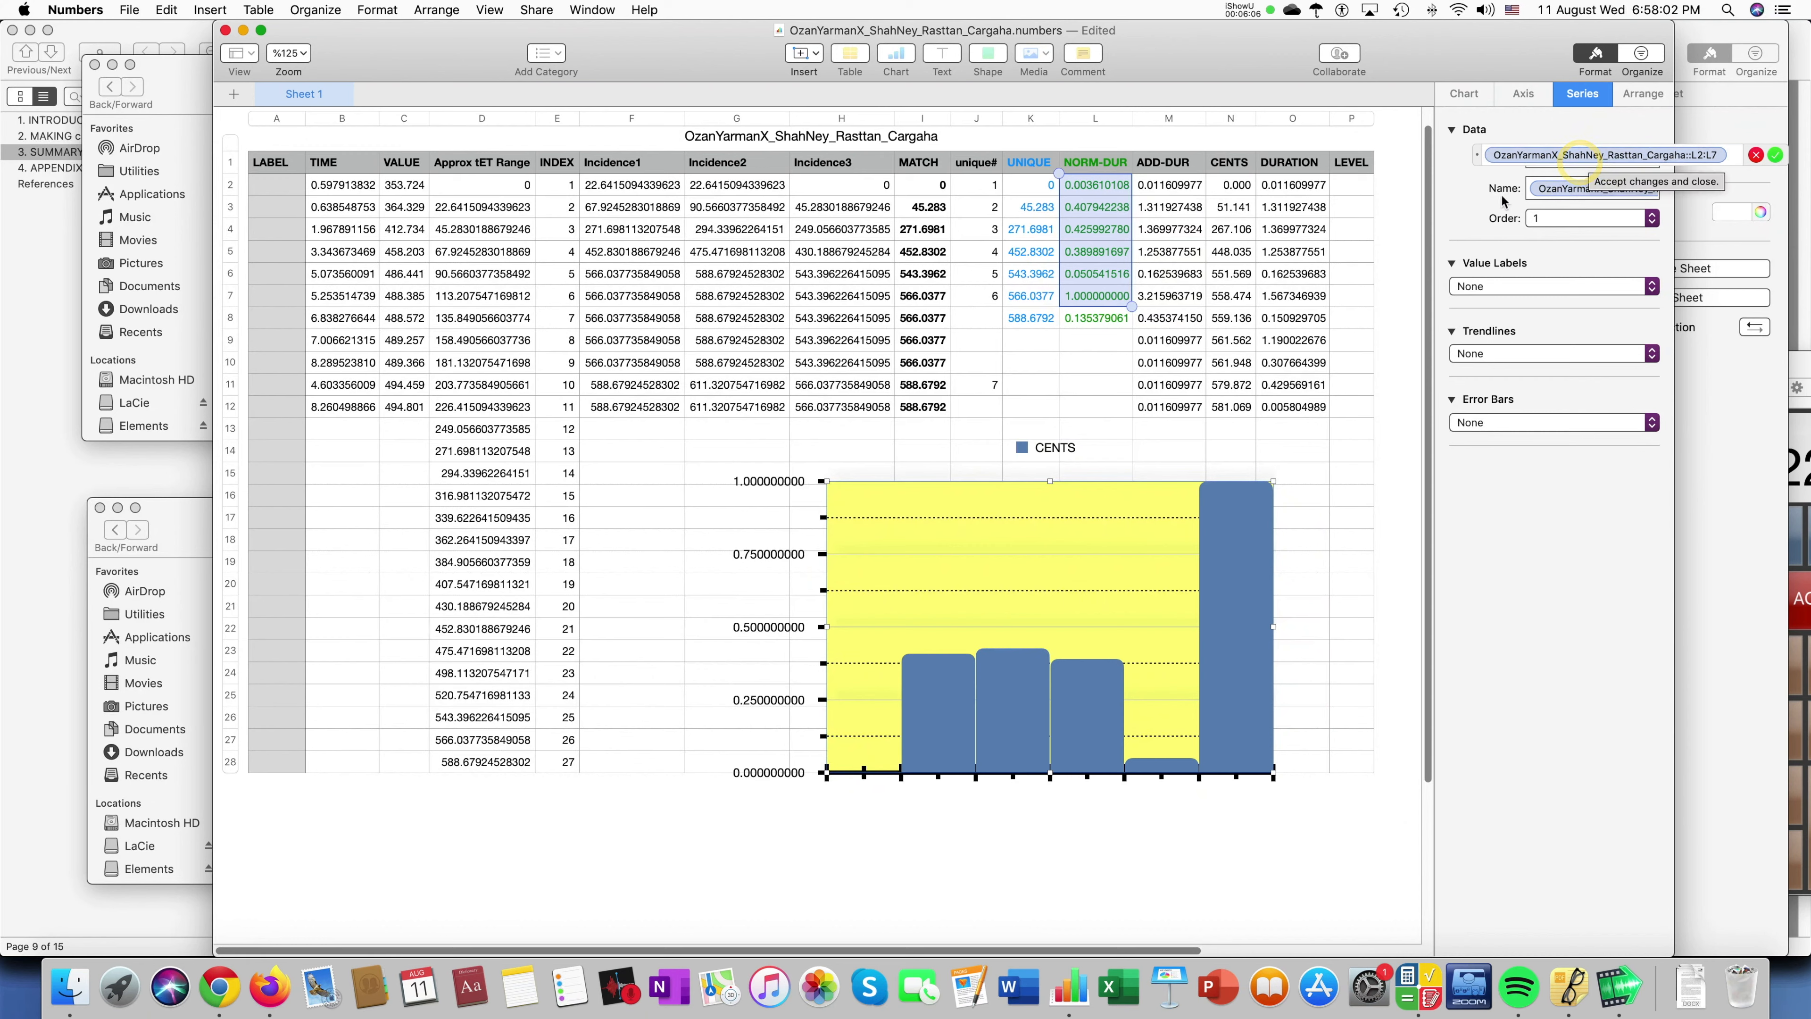
drag(1131, 307, 1131, 331)
key(Return)
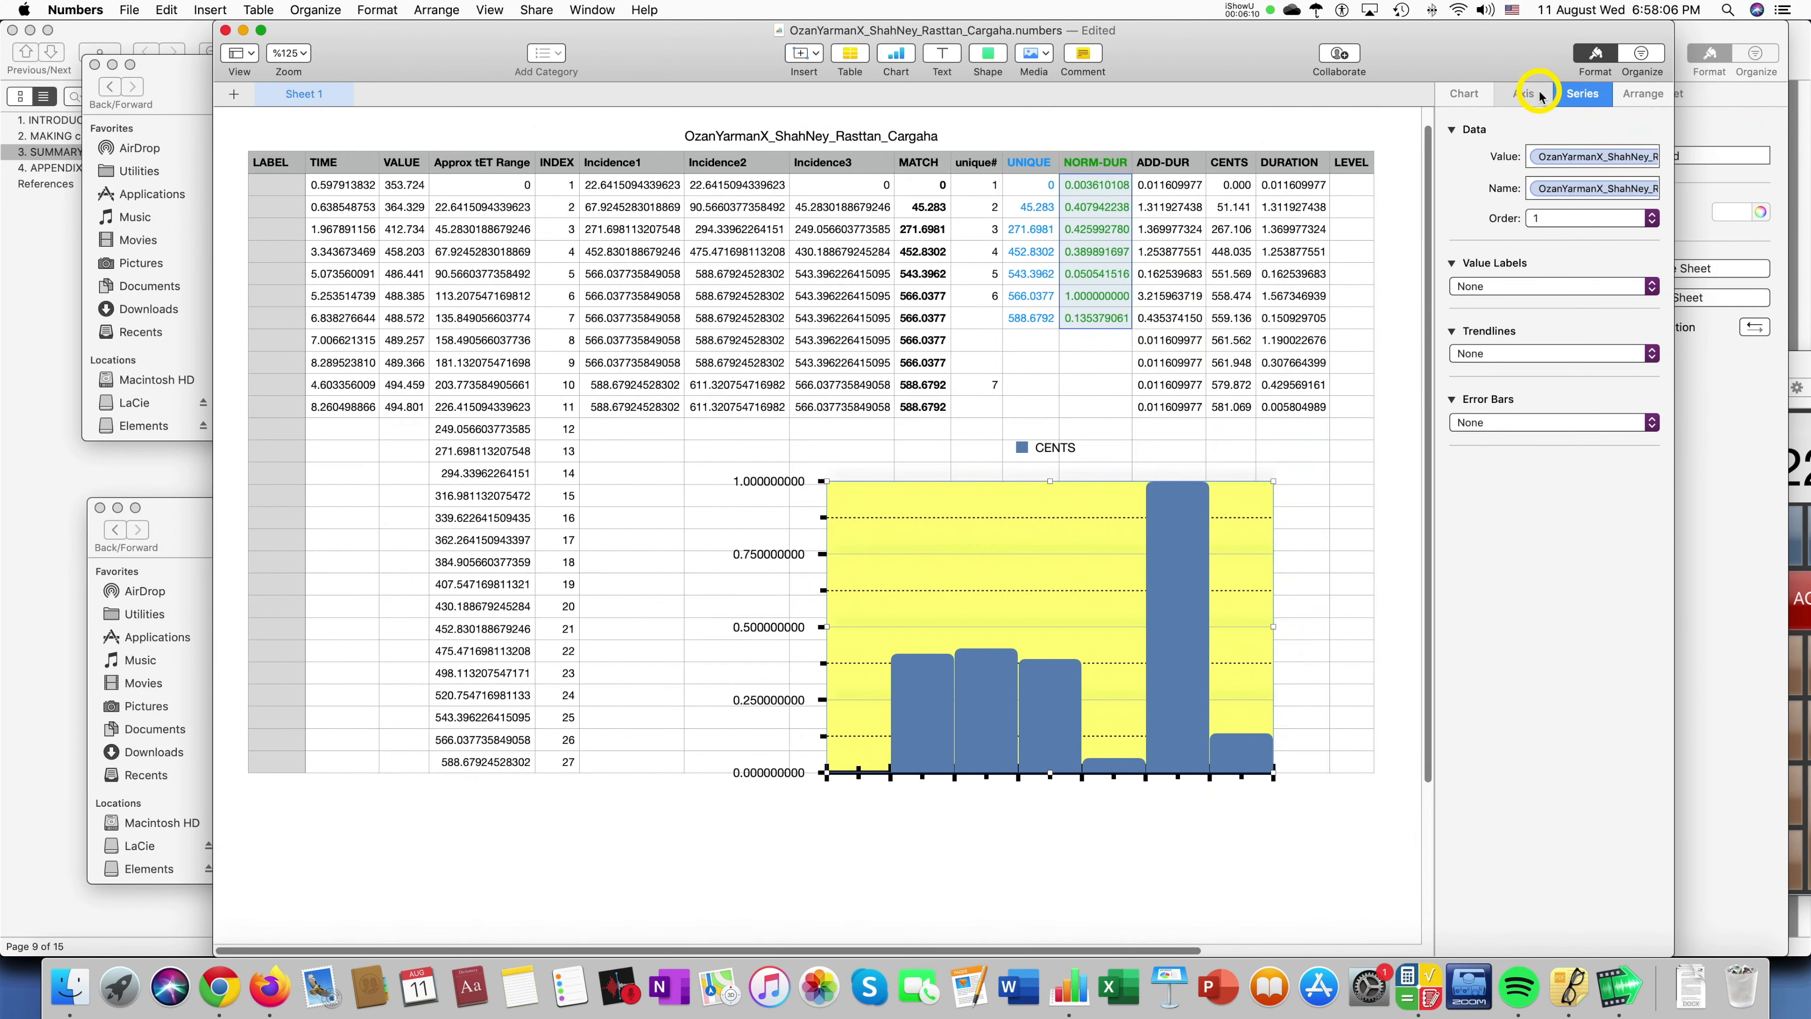
Extend the chart's category label references to the LABEL cells A2:A8 and deselect the chart.
click(1539, 96)
click(1613, 326)
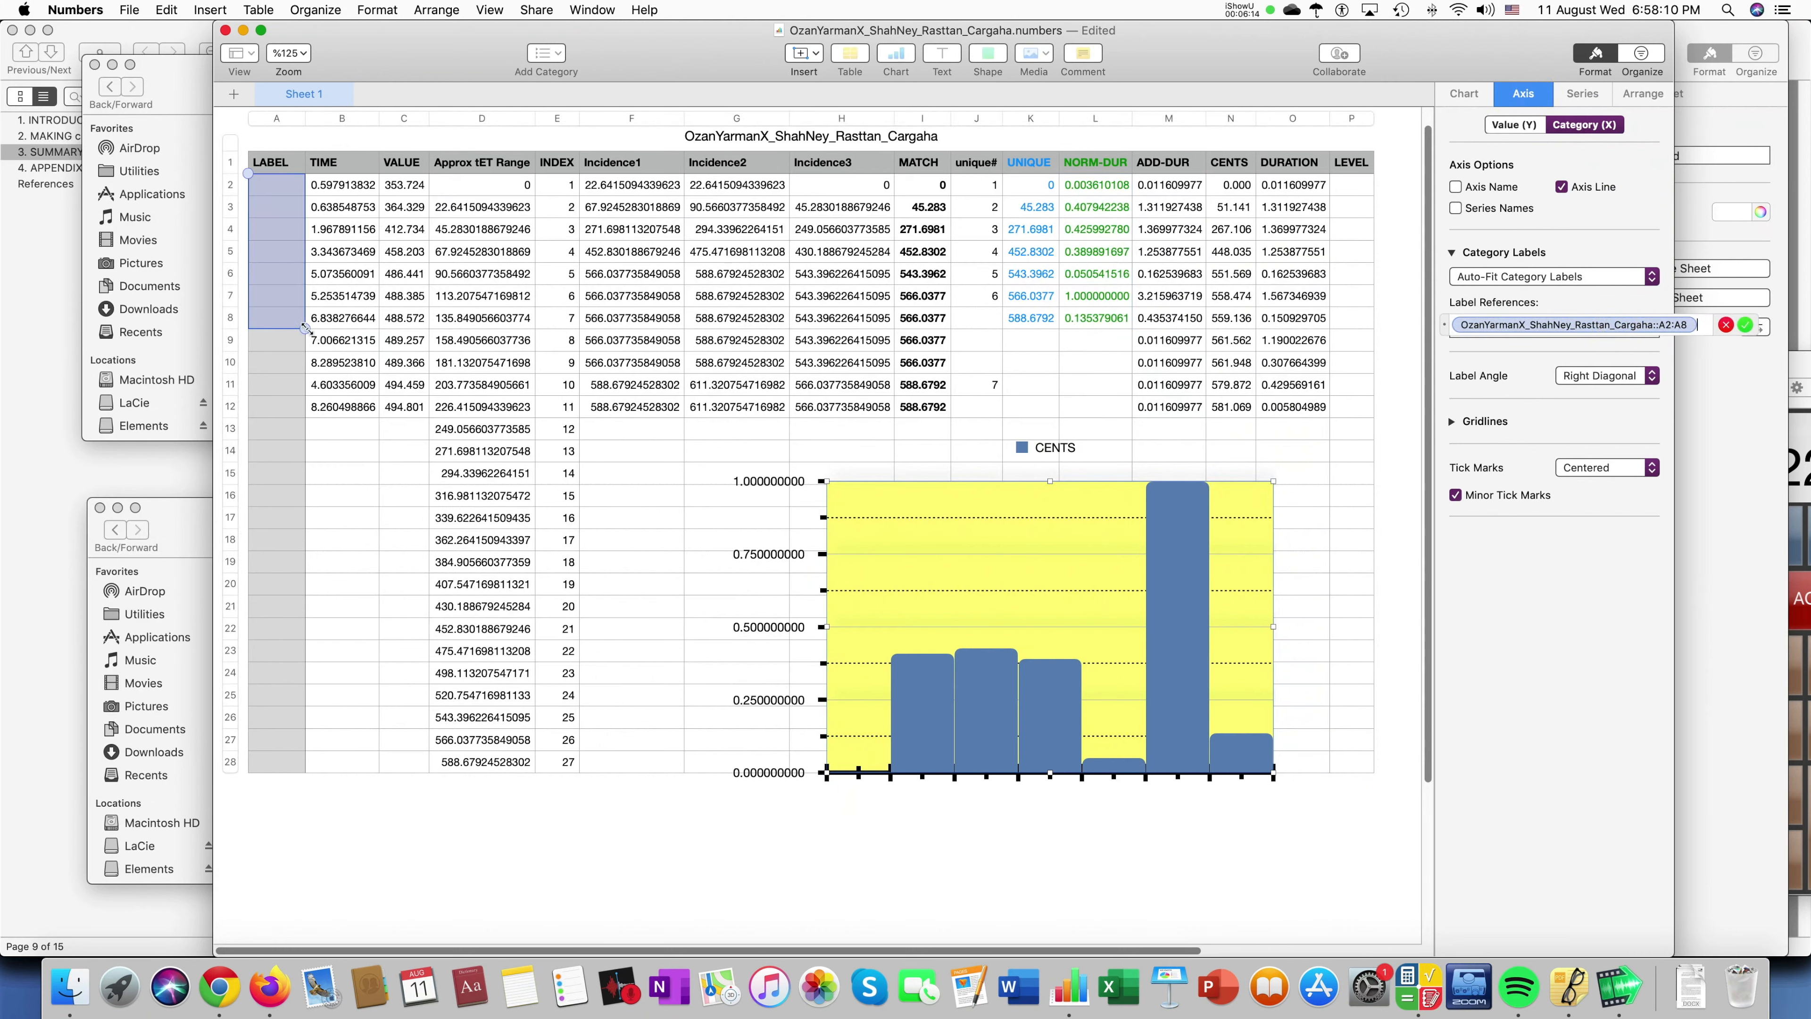
key(Return)
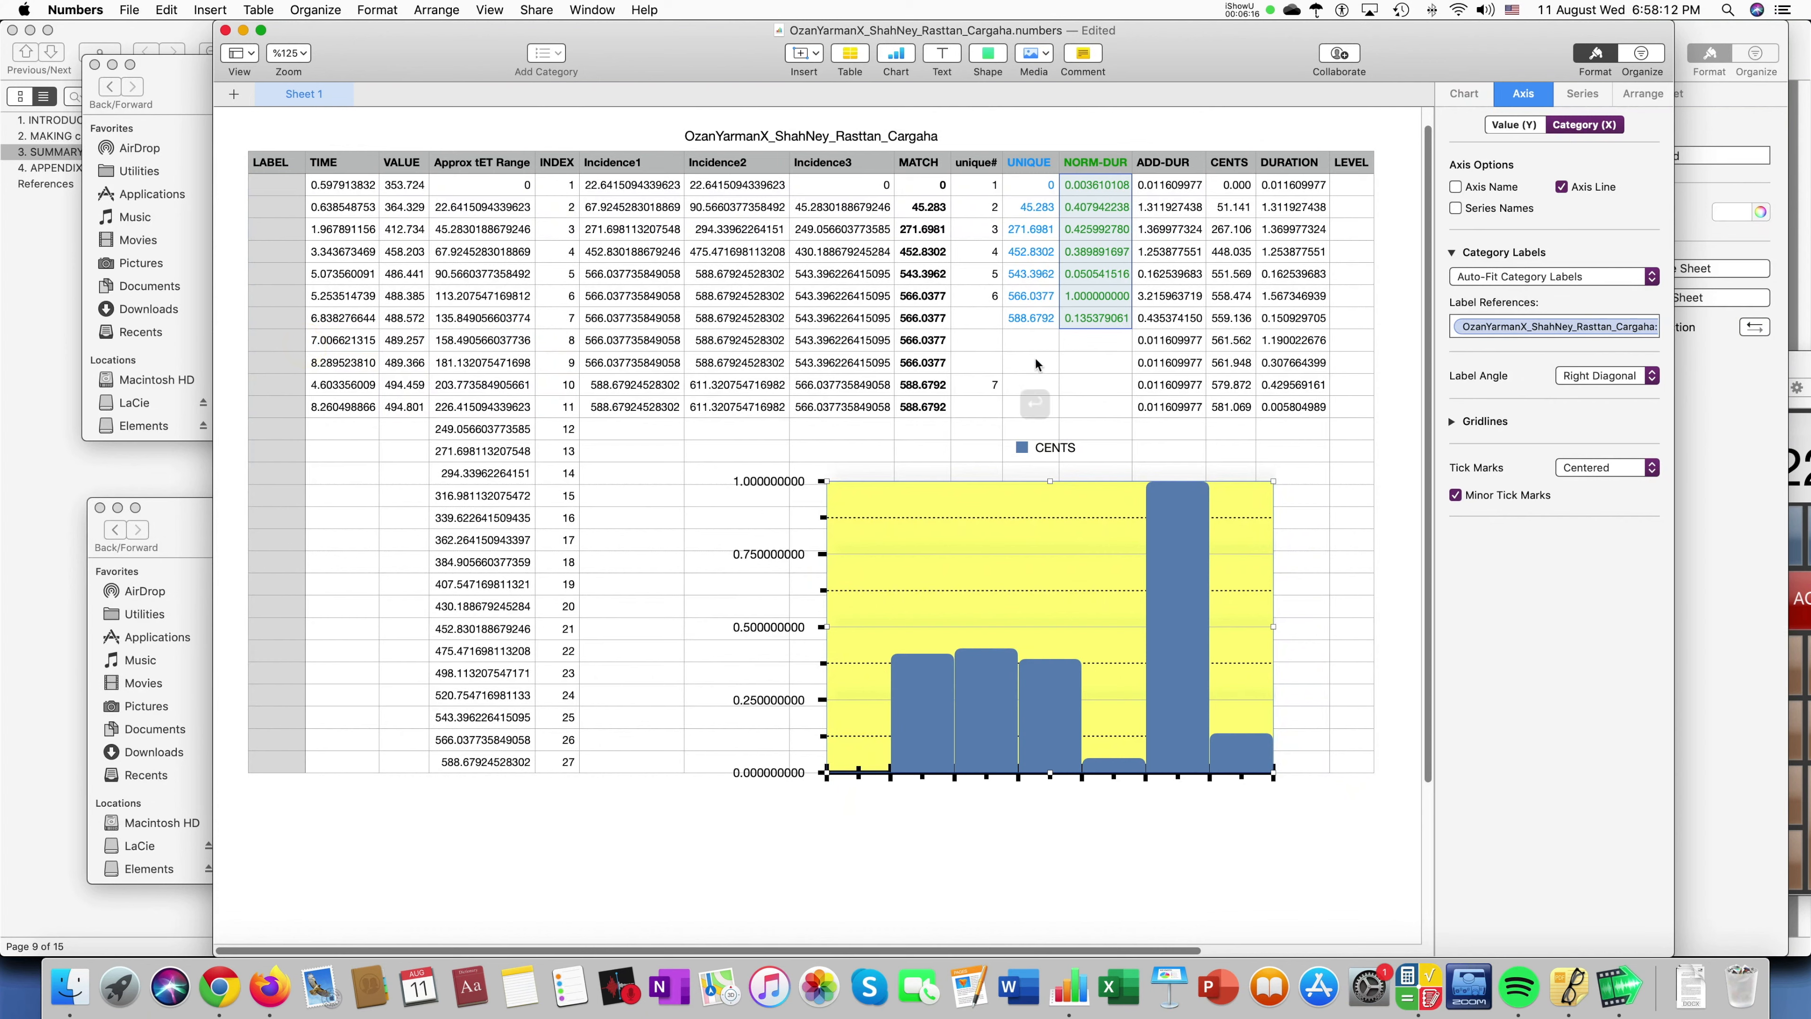
key(Return)
click(1404, 265)
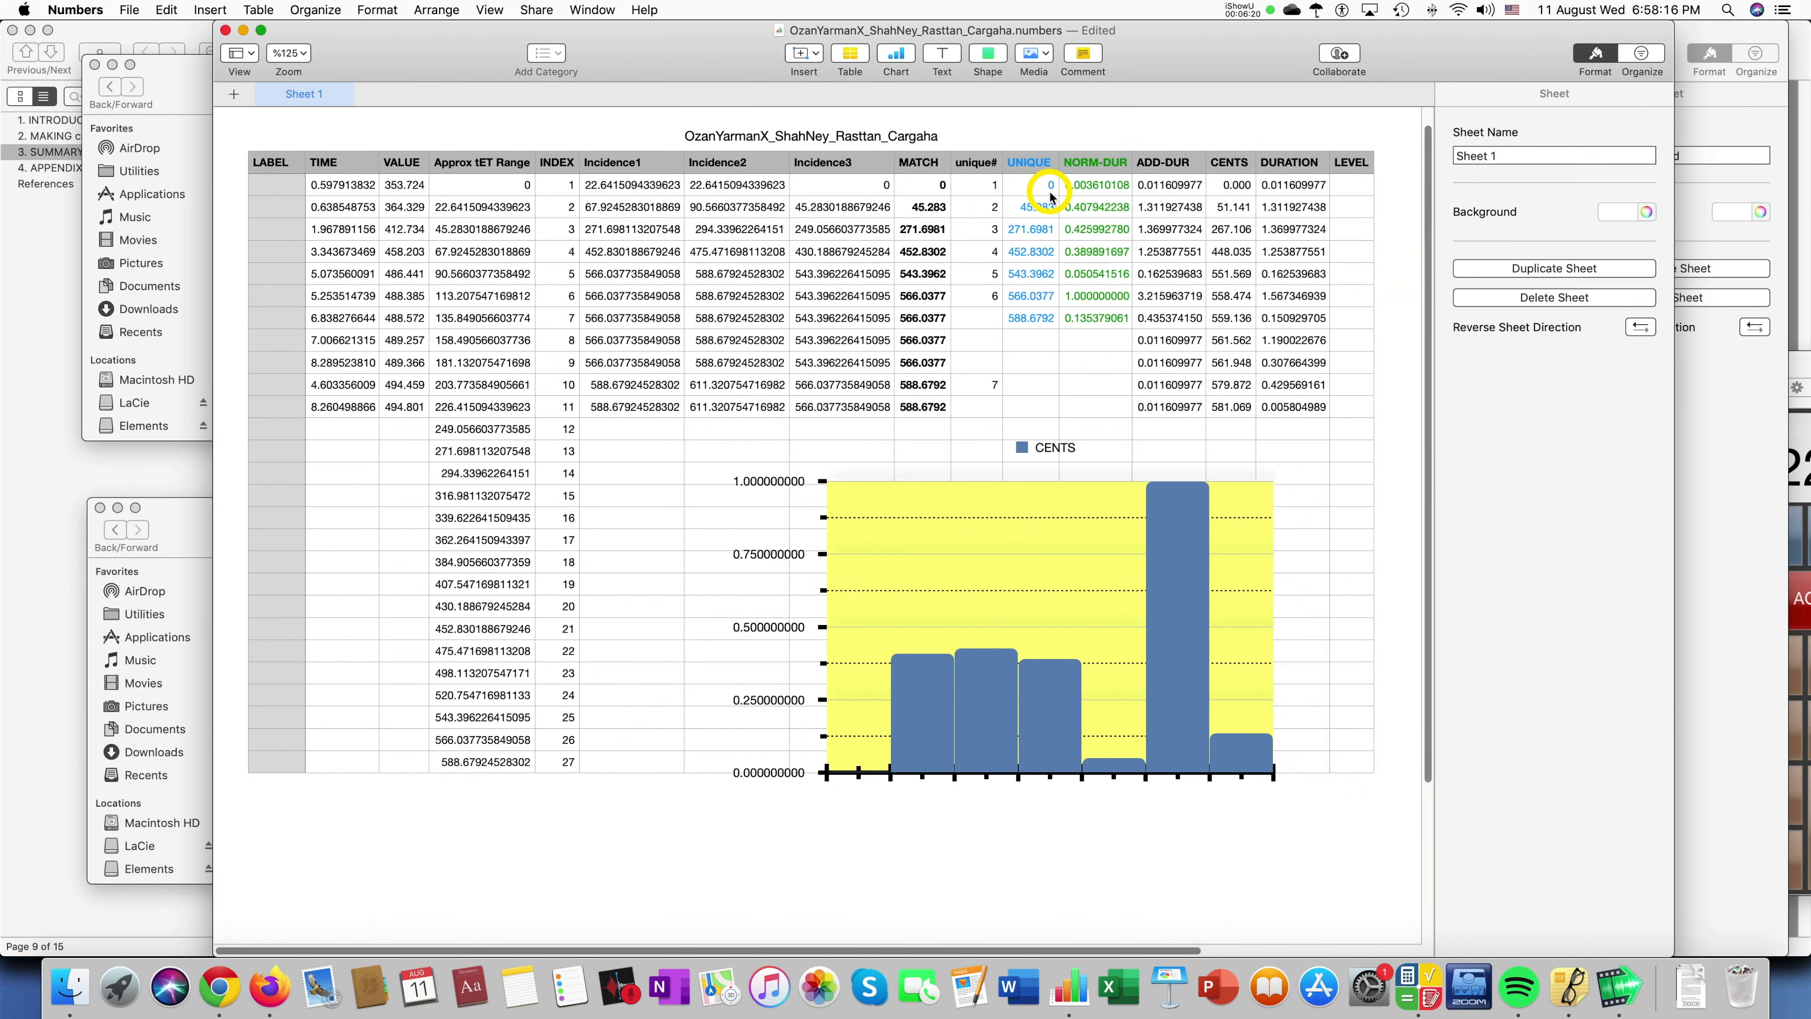
Copy the UNIQUE cells K2:K8 into the LABEL column starting at A2.
drag(1049, 187, 1034, 321)
key(super+c)
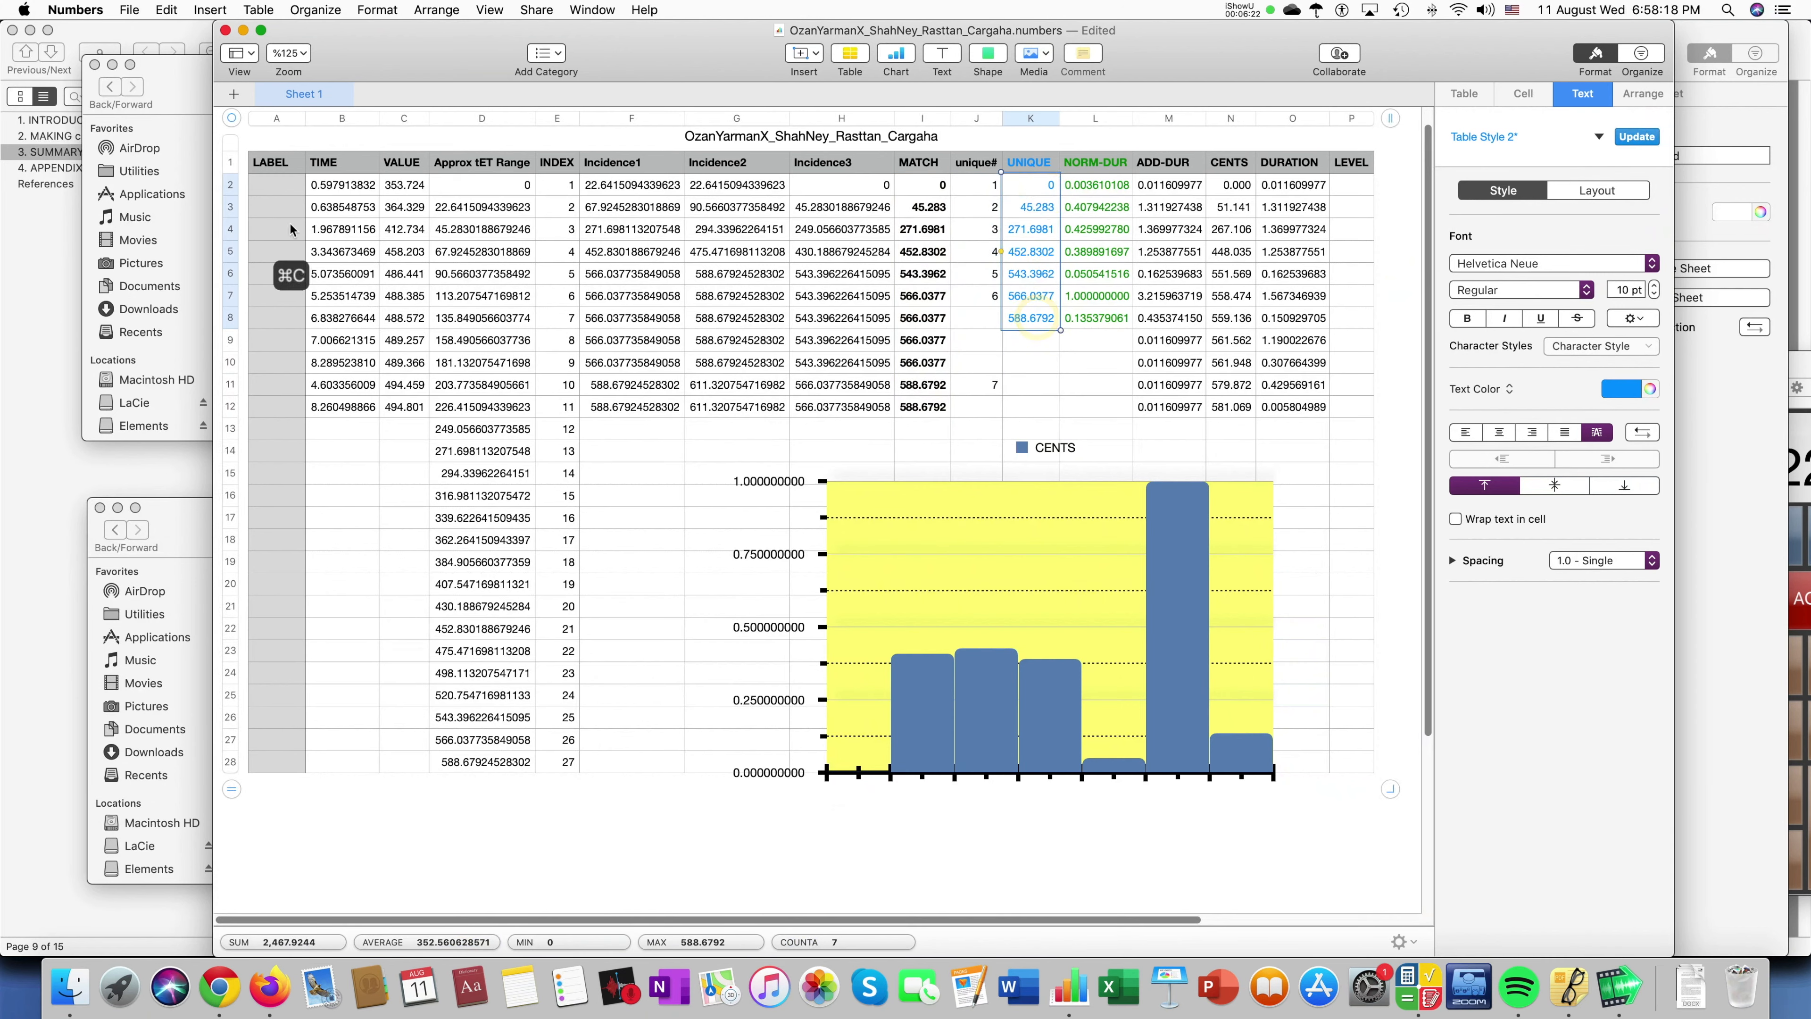
click(278, 185)
key(super+v)
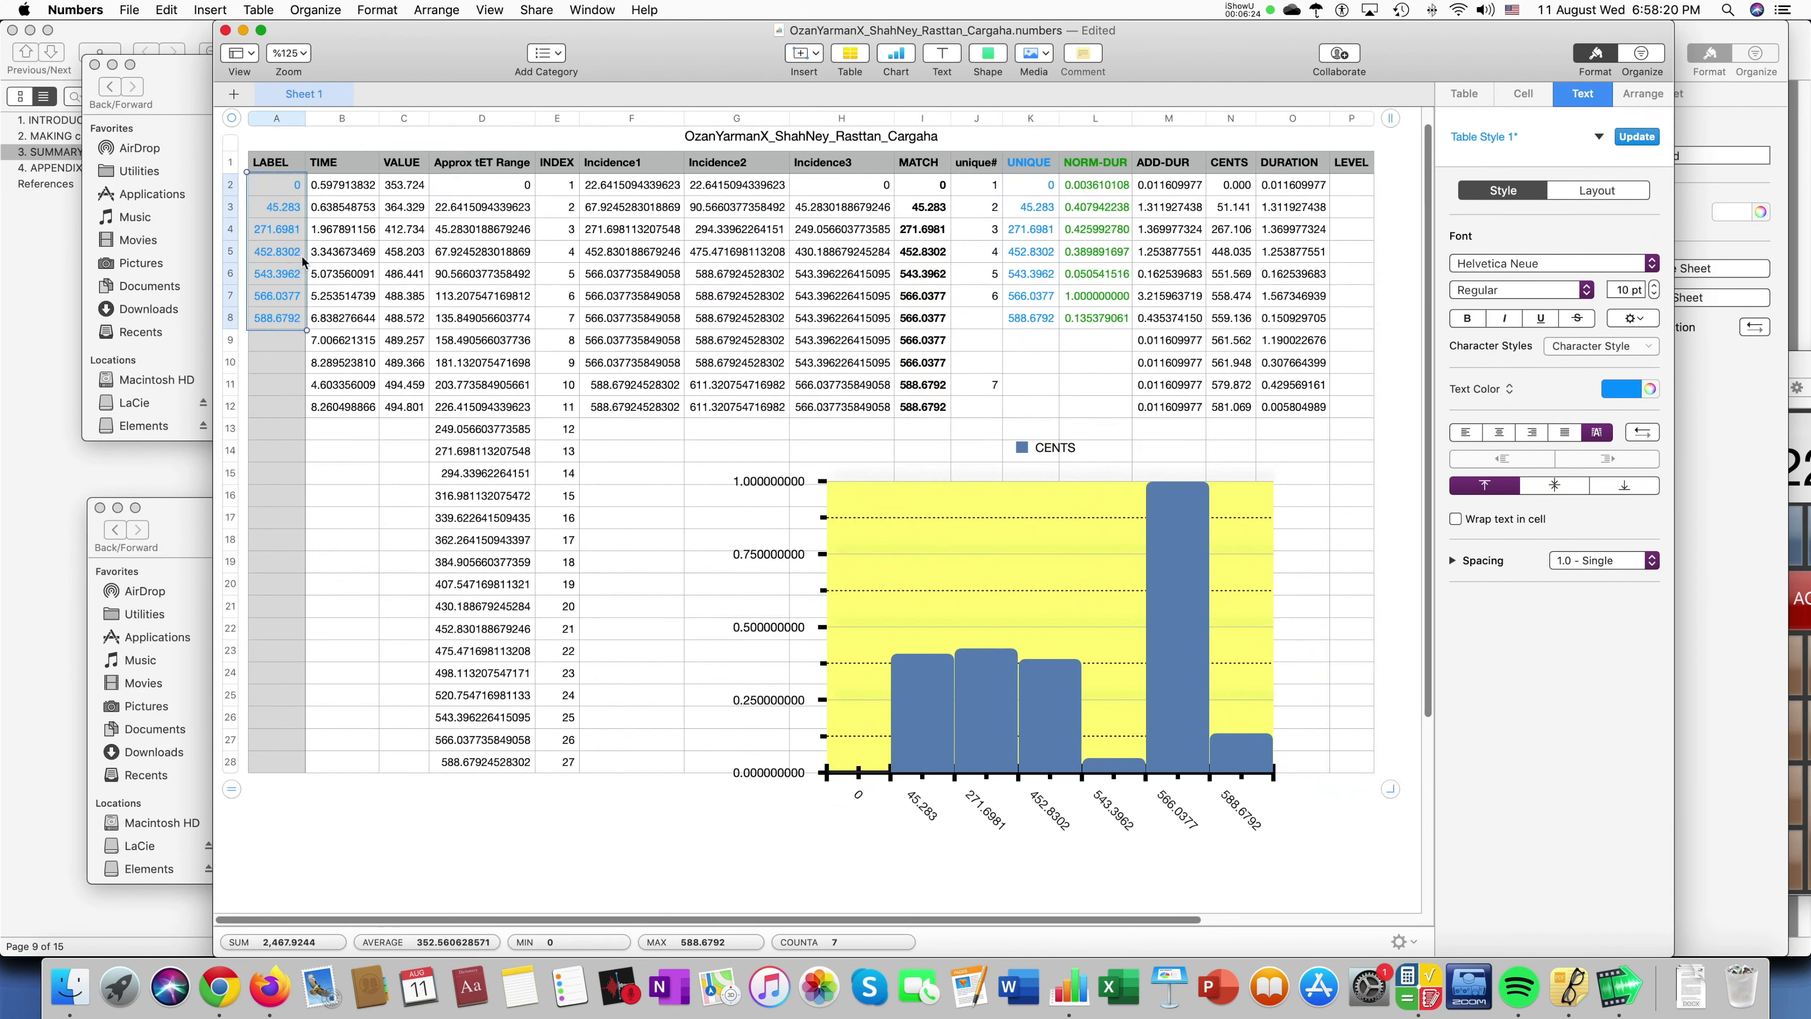
double_click(266, 356)
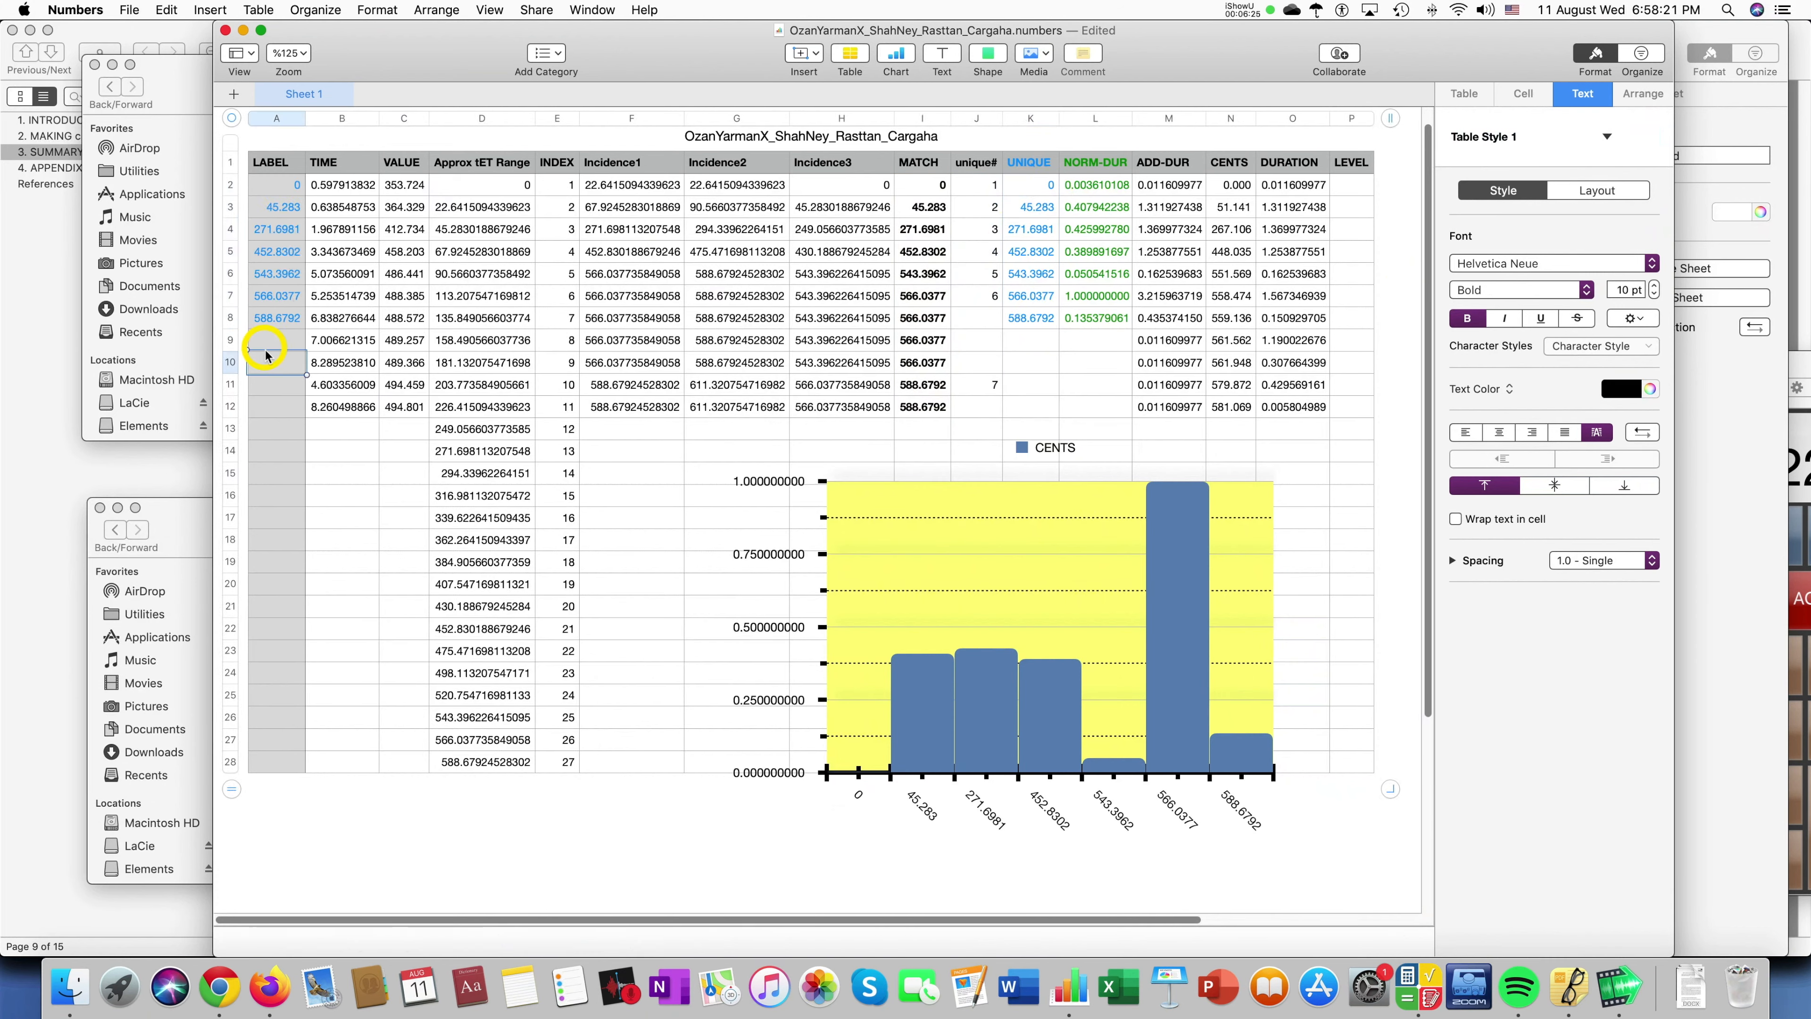
Append a subtraction of UNIQUE cell K3 to the formula in LABEL cell A2, preserving that reference's row and column.
double_click(280, 189)
text(-)
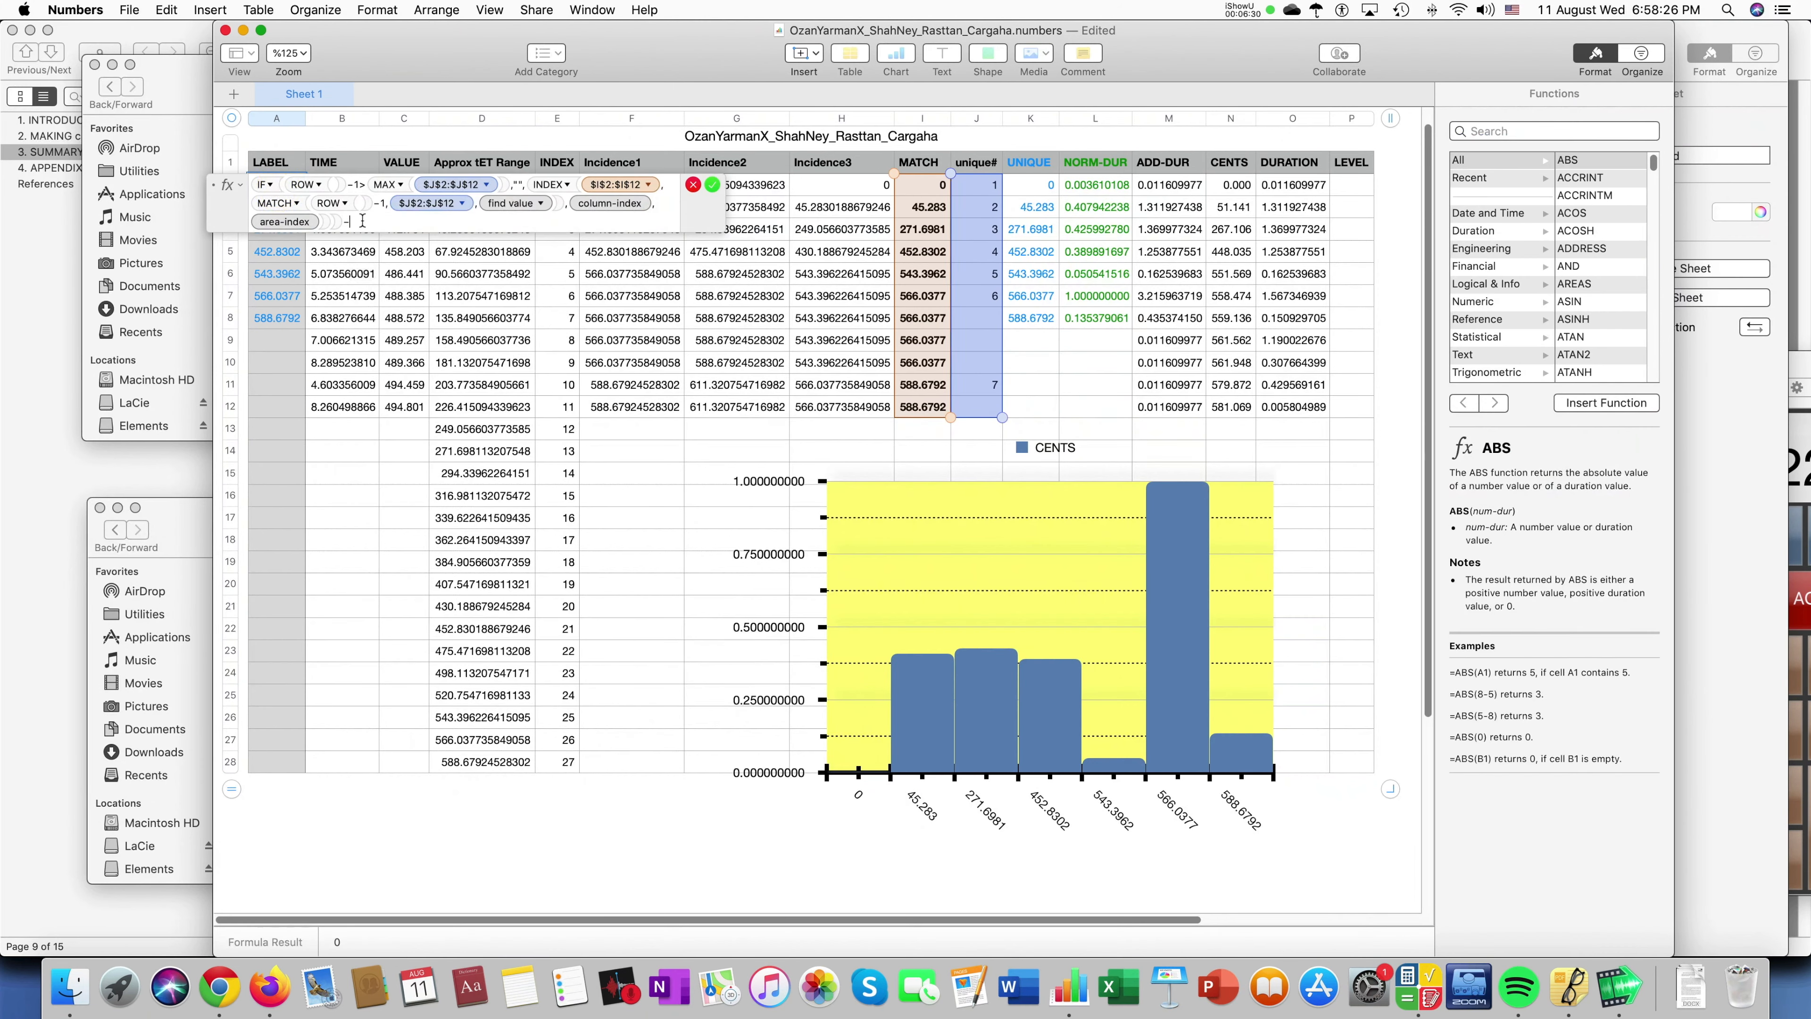
click(1015, 210)
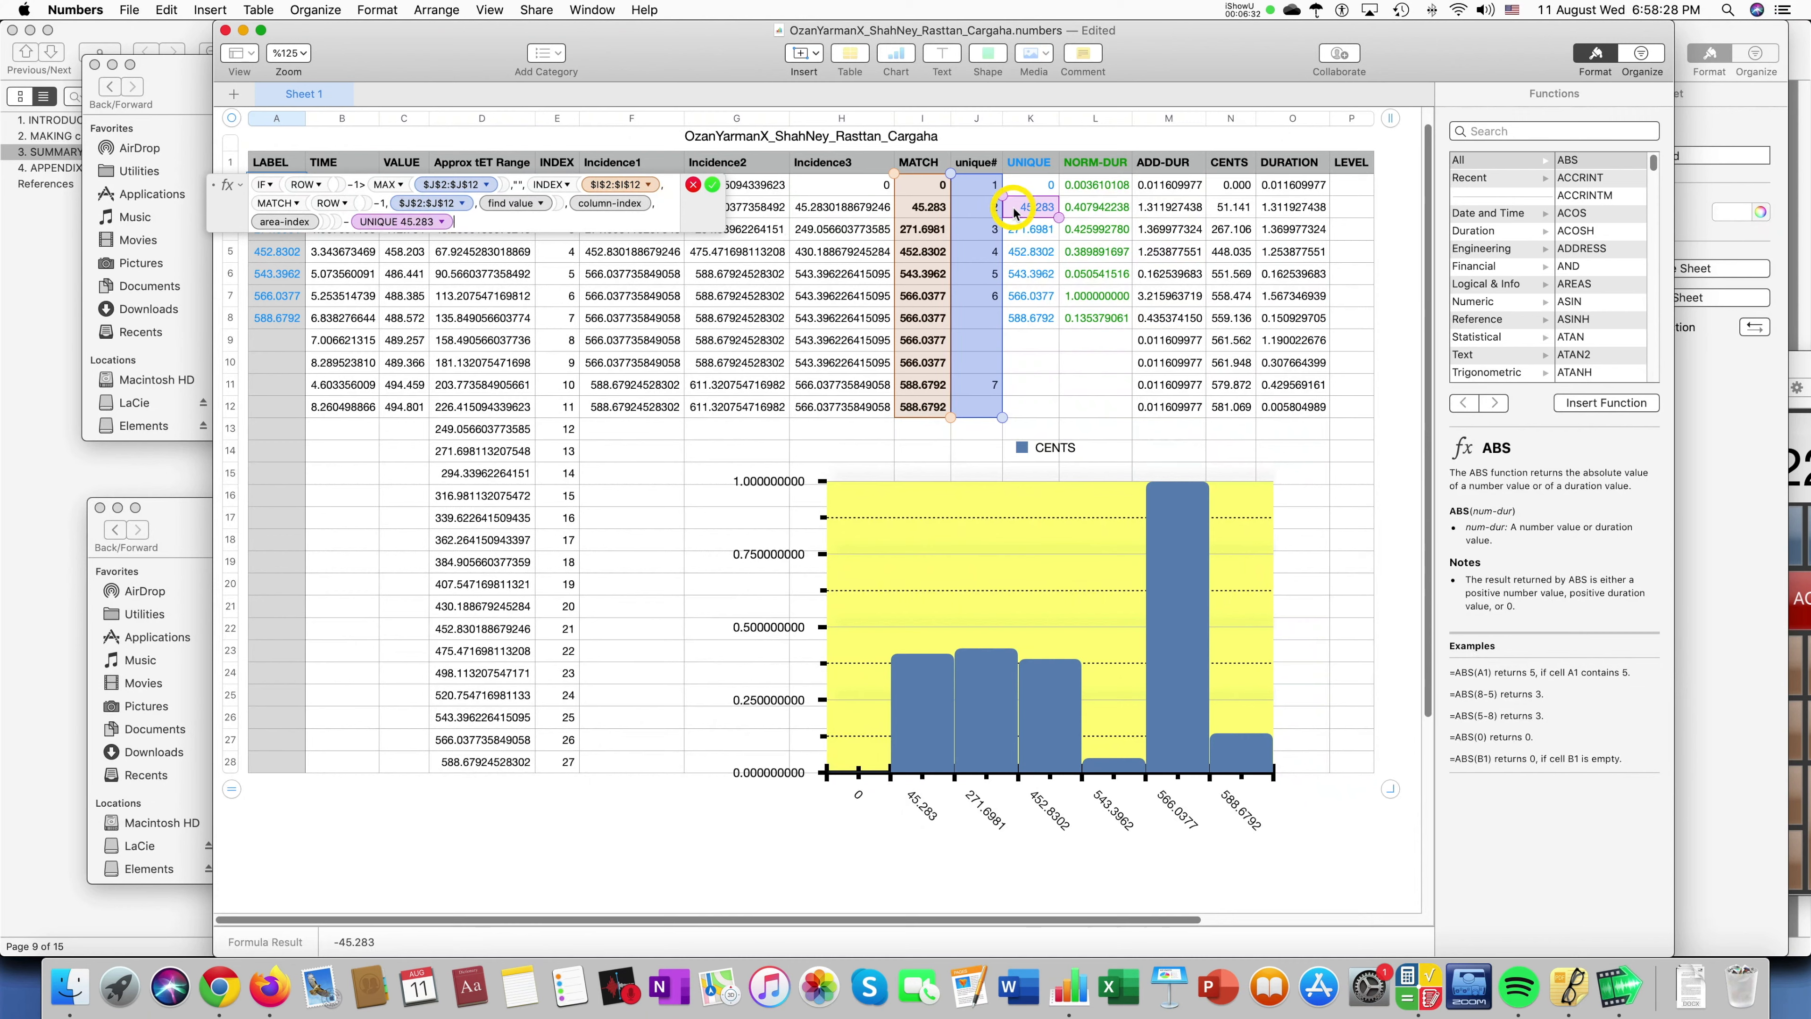
click(441, 221)
click(420, 261)
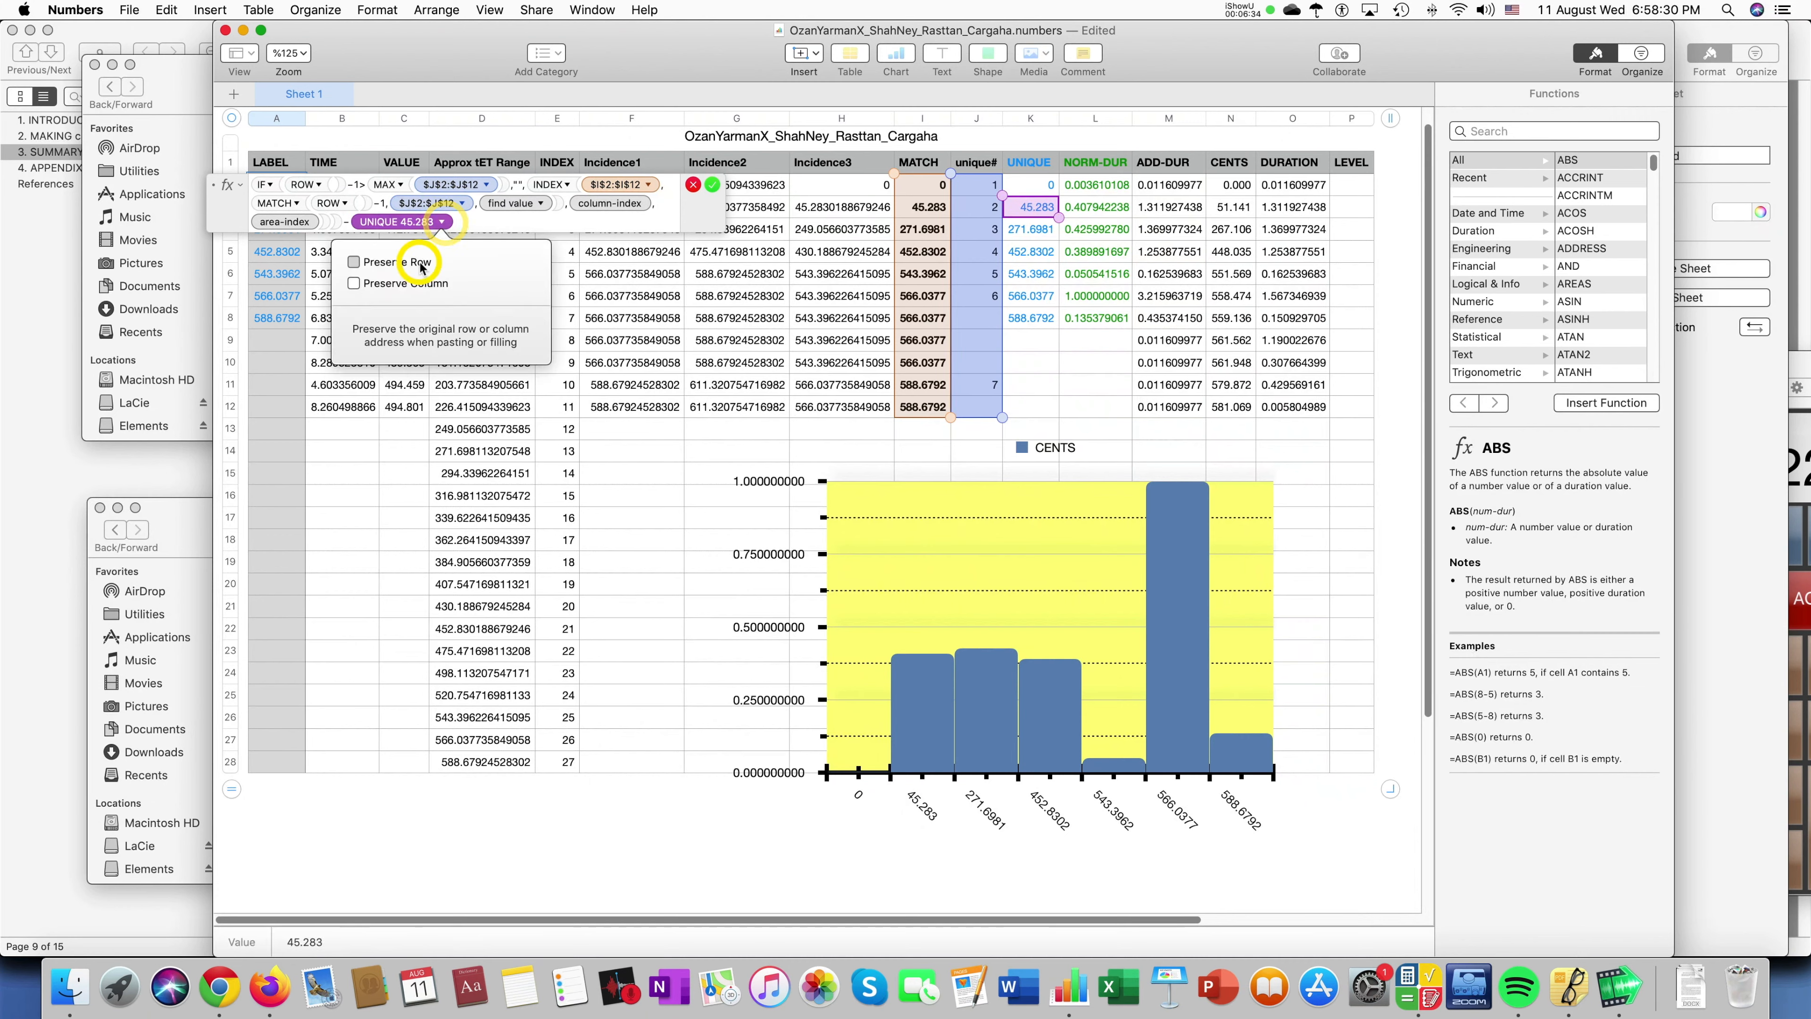
click(418, 286)
key(Return)
double_click(292, 194)
key(Escape)
key(Escape)
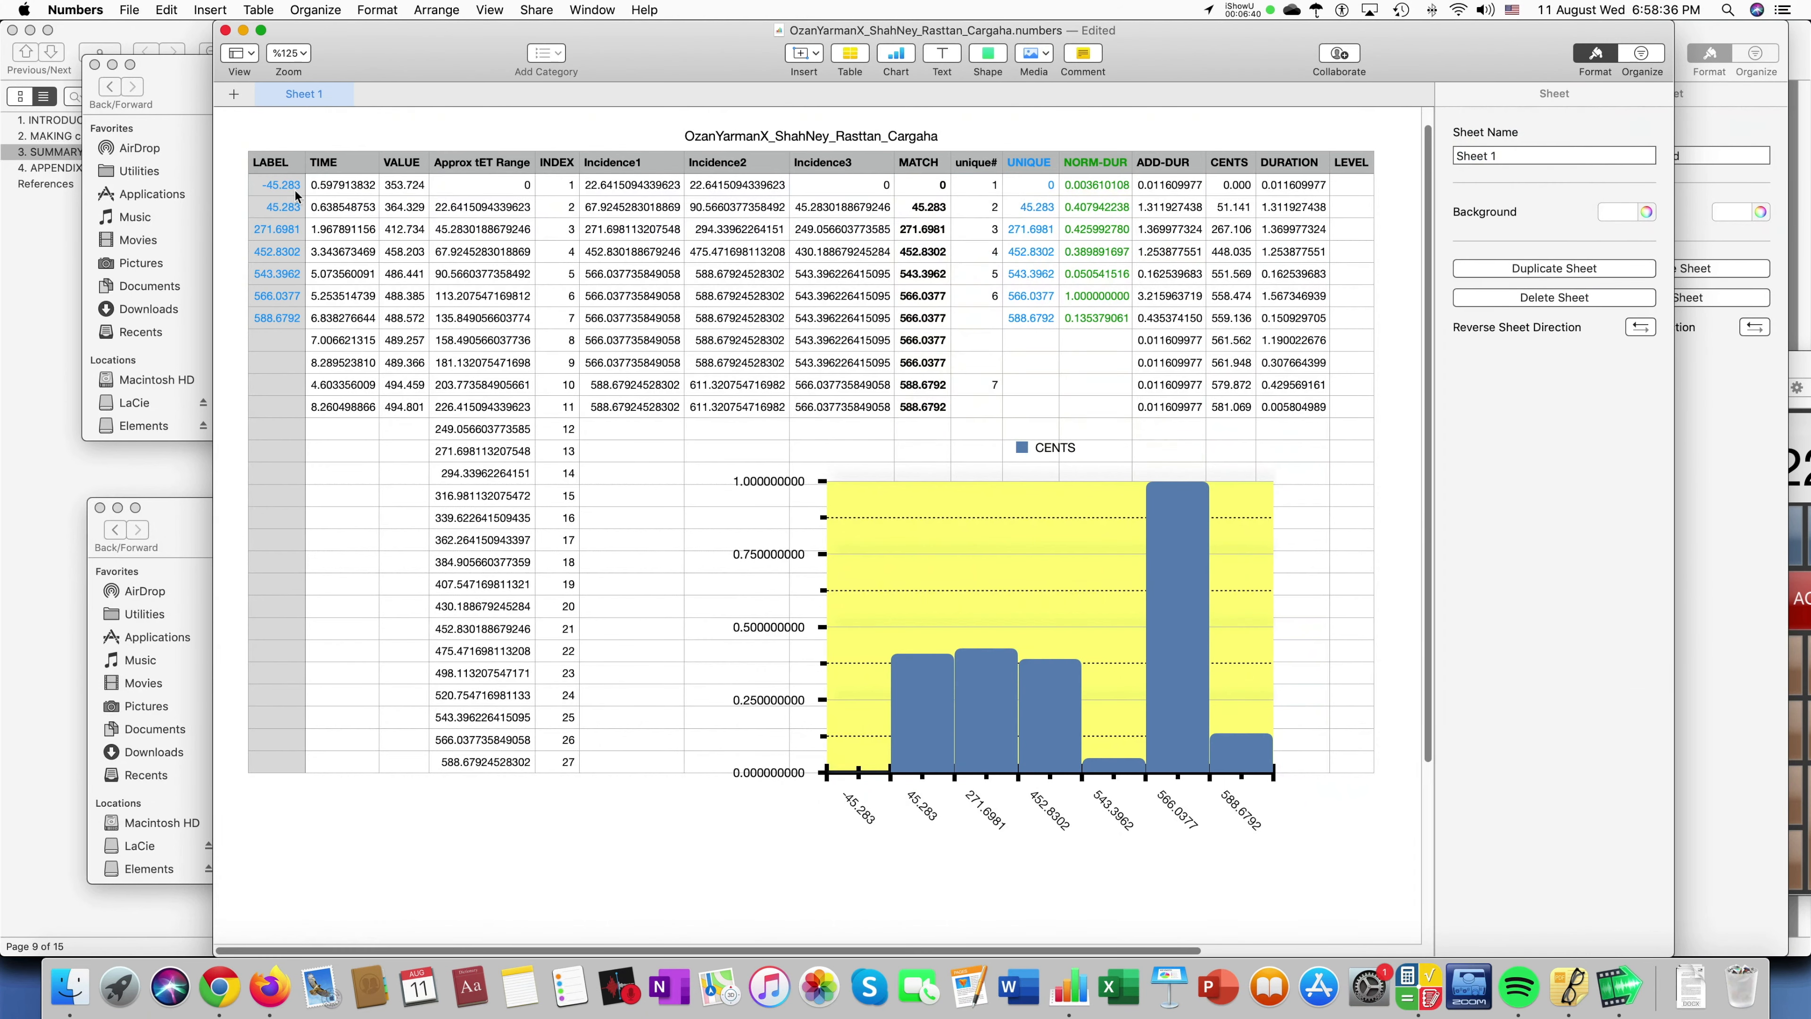
Copy the formula in LABEL cell A2 into each of the cells A3 to A8 and deselect the table.
click(296, 189)
key(Down)
key(super+v)
key(Down)
key(super+v)
key(Down)
key(super+v)
key(Down)
key(super+v)
key(Down)
key(super+v)
key(Down)
key(super+v)
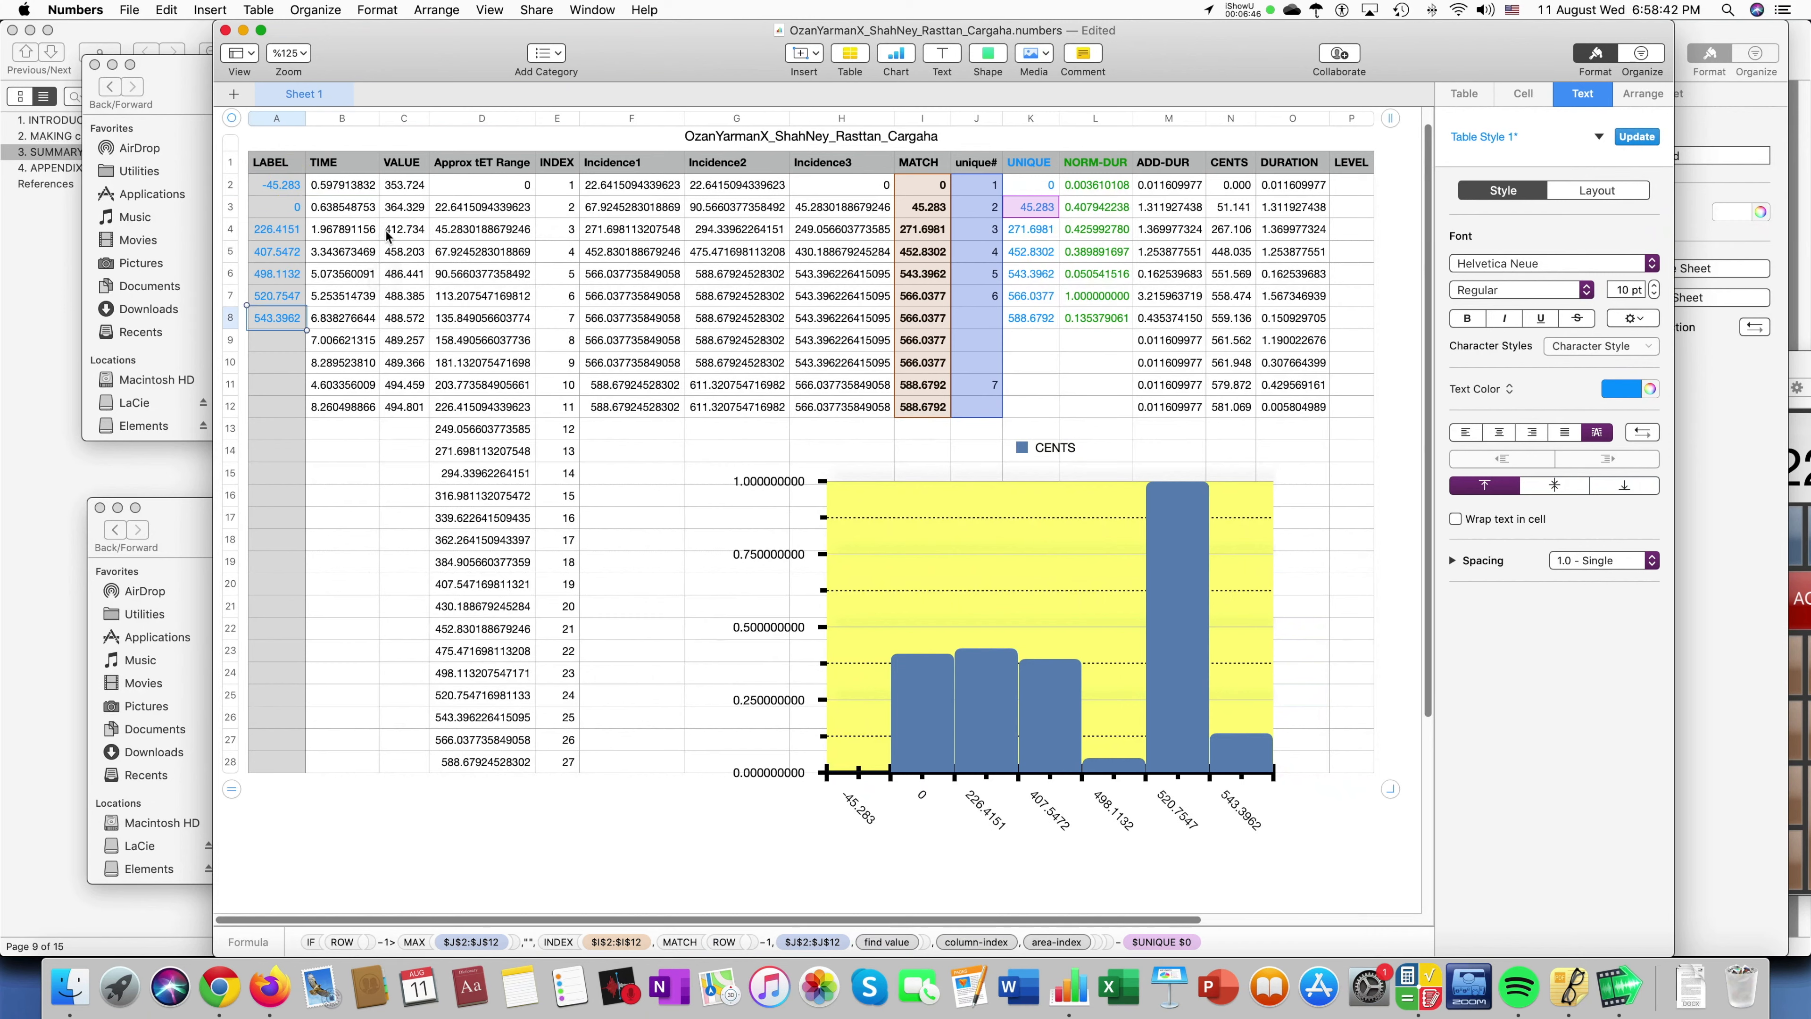
click(963, 810)
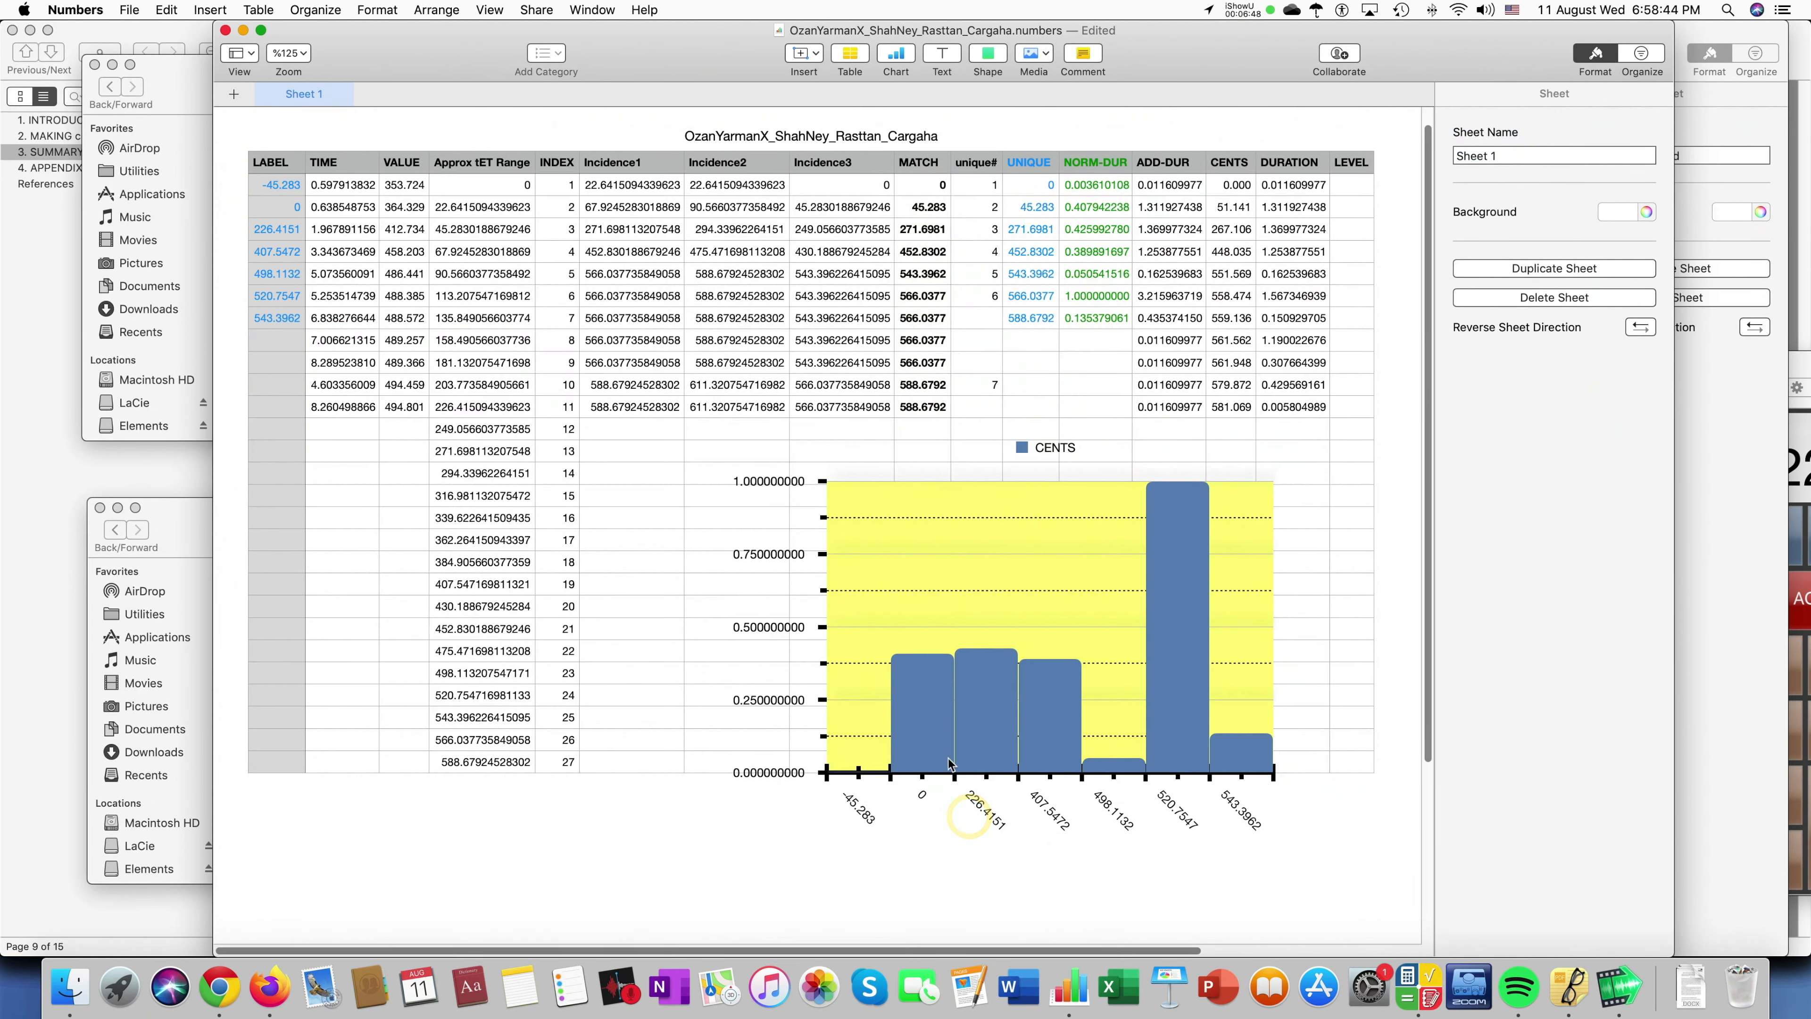